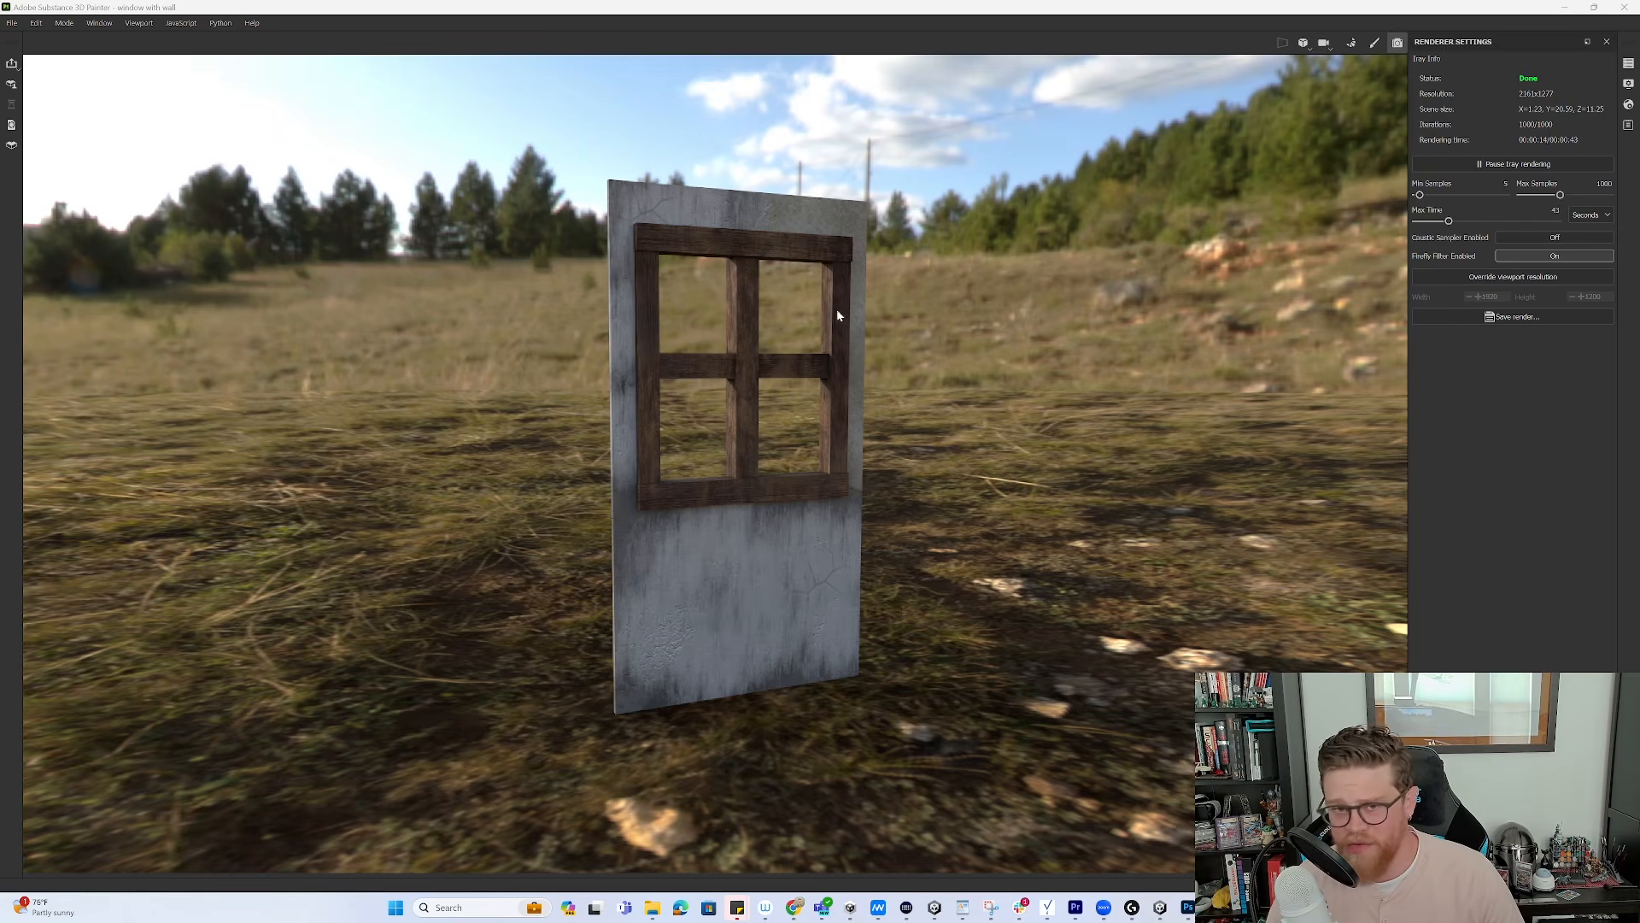
Leave the Iray render and return to painting mode, with the window and wall model in view
{"action": "left_click_drag", "start_coordinate": [905, 299], "coordinate": [956, 331], "text": "alt"}
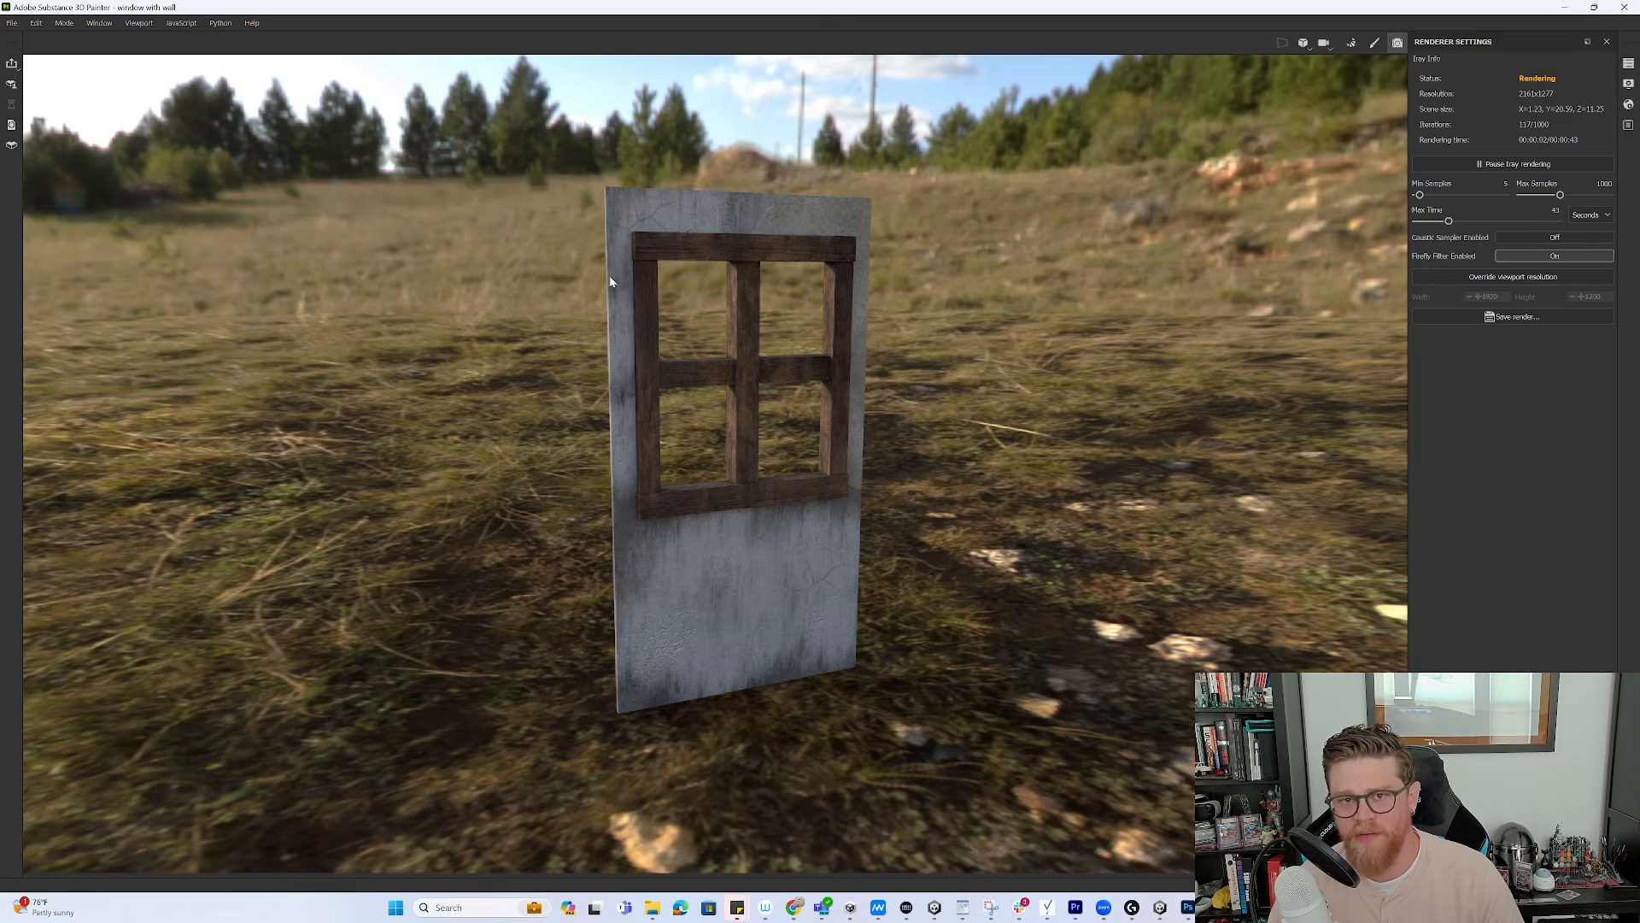
{"action": "left_click", "coordinate": [1374, 43]}
{"action": "left_click_drag", "start_coordinate": [676, 419], "coordinate": [626, 366], "text": "alt"}
{"action": "left_click_drag", "start_coordinate": [476, 249], "coordinate": [512, 295], "text": "alt"}
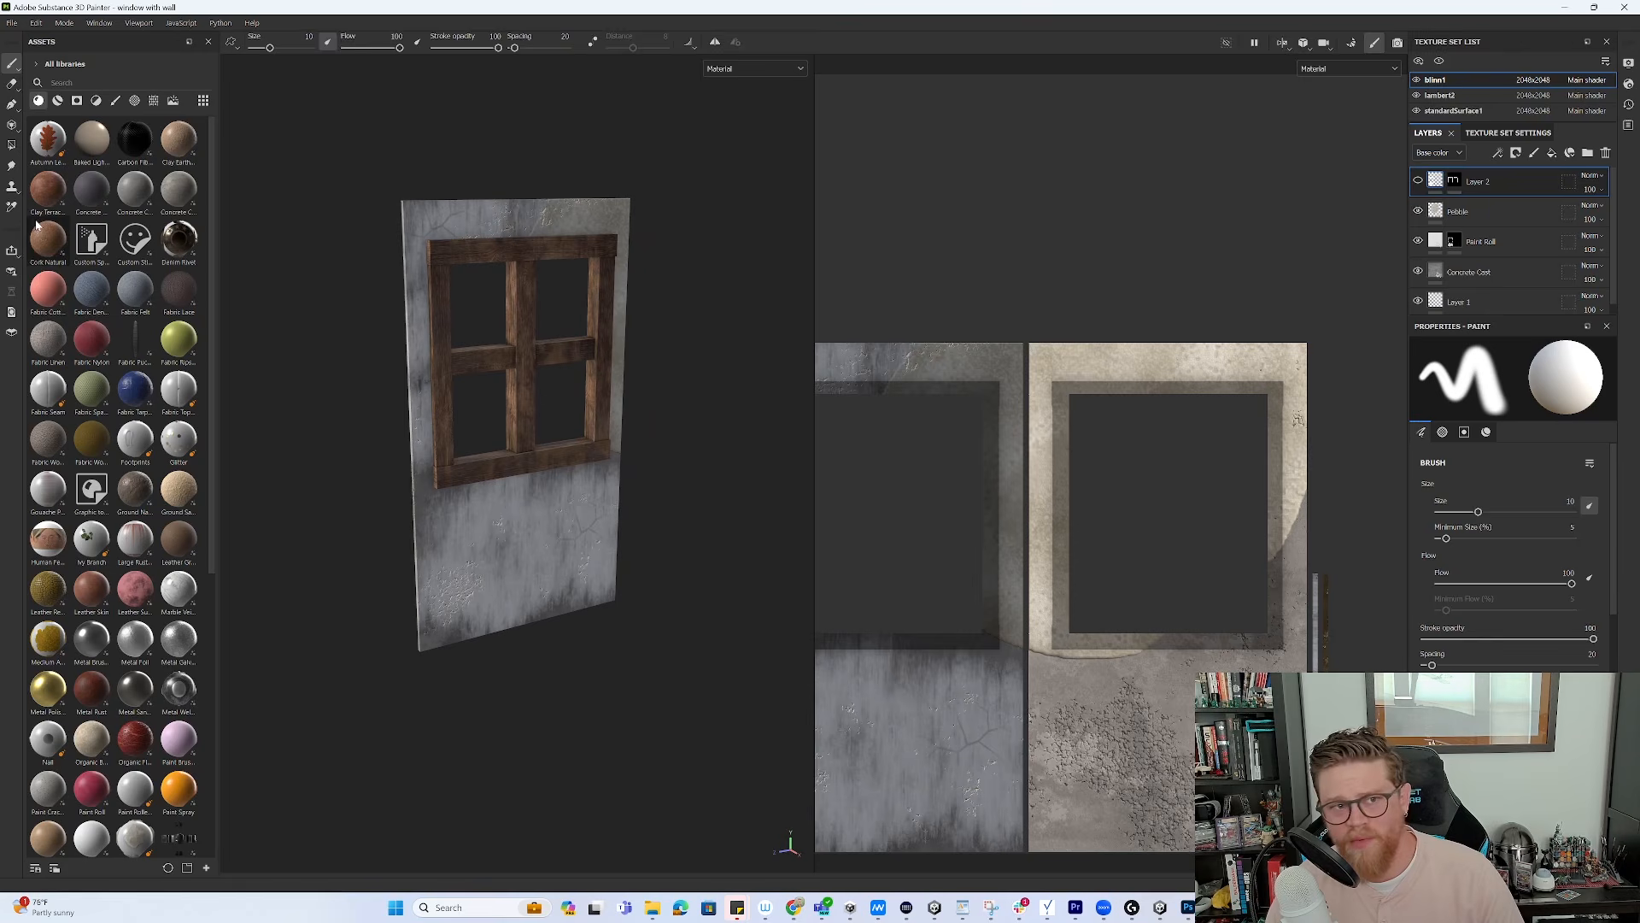
Review the maps of the Unity HD Render Pipeline (Metallic Standard) template and export the textures of all three texture sets
{"action": "left_click", "coordinate": [12, 23]}
{"action": "left_click", "coordinate": [52, 224]}
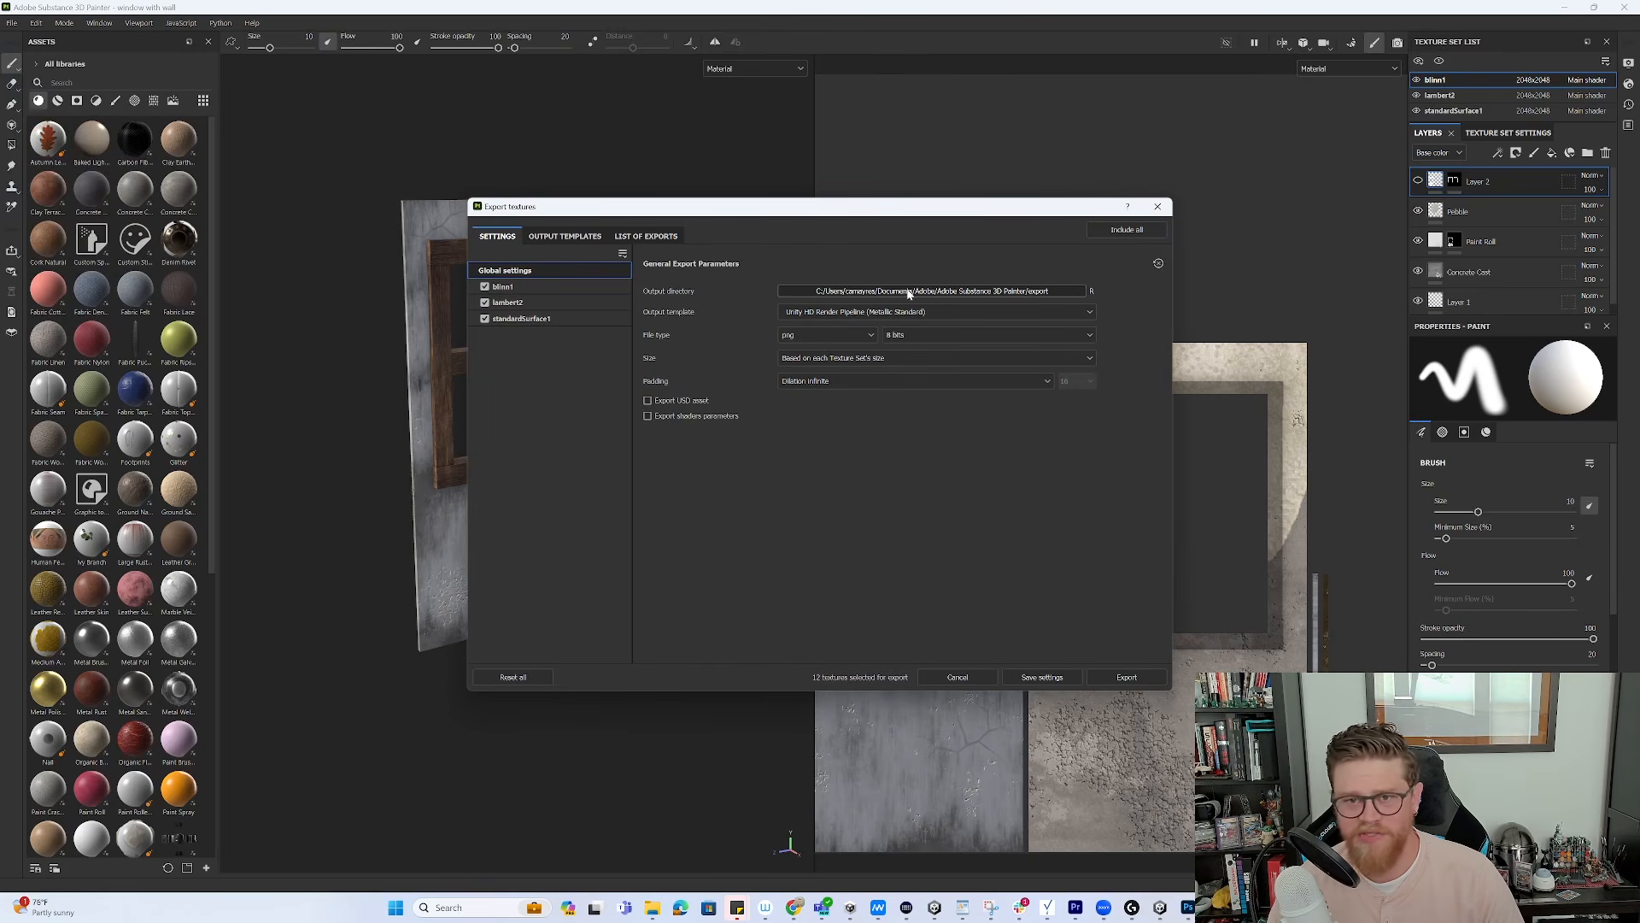
{"action": "left_click", "coordinate": [570, 239]}
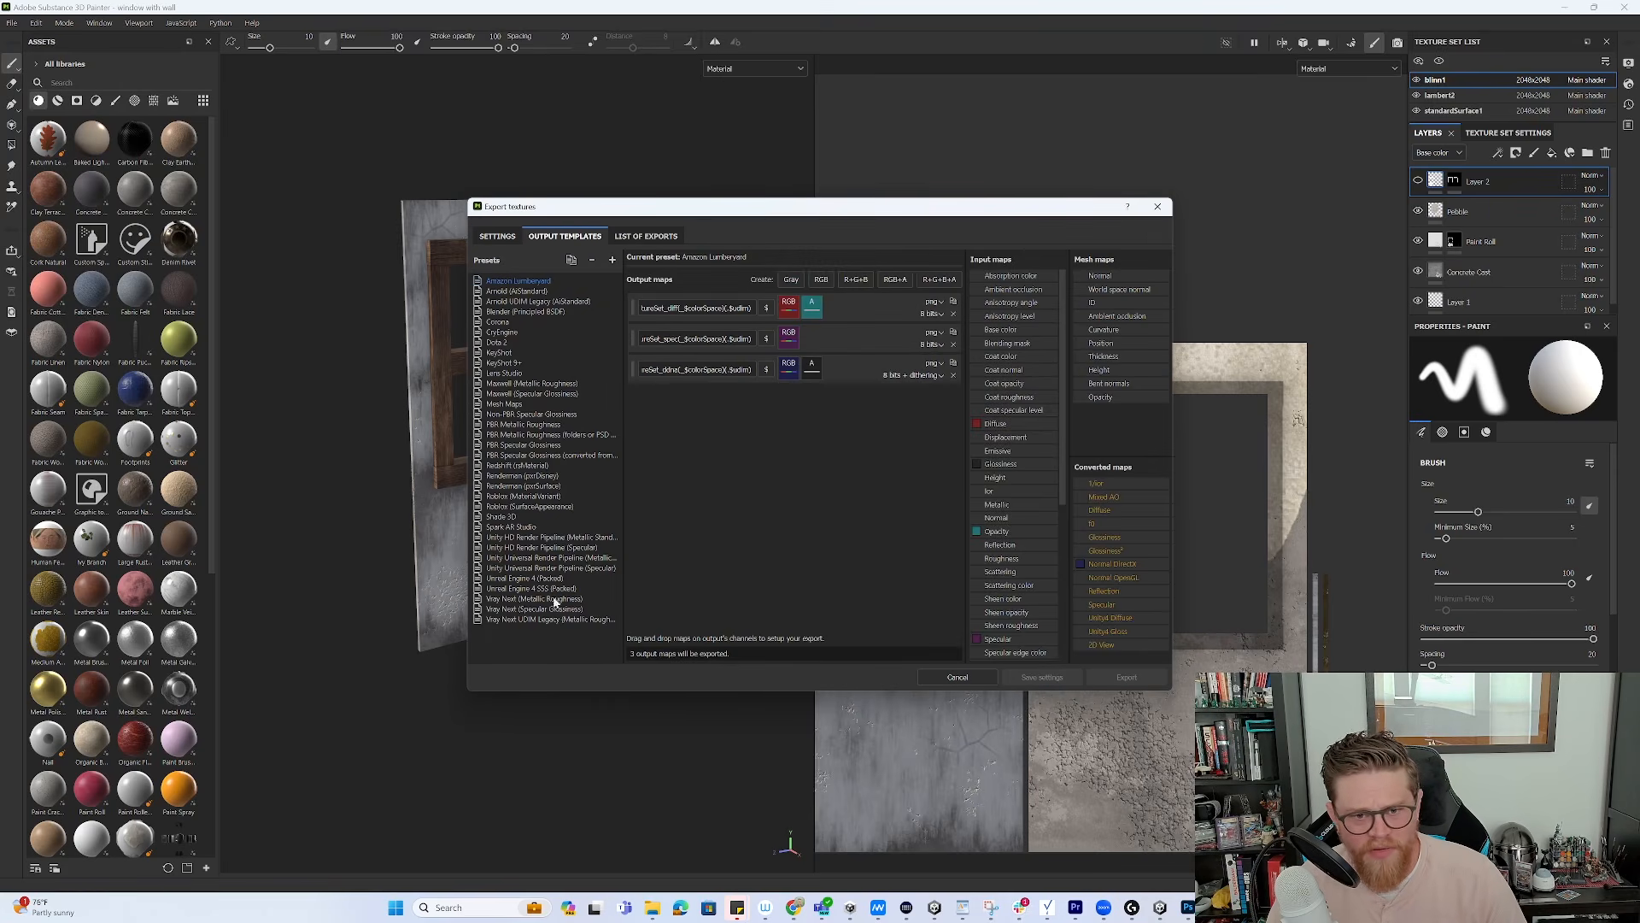
{"action": "left_click", "coordinate": [581, 538]}
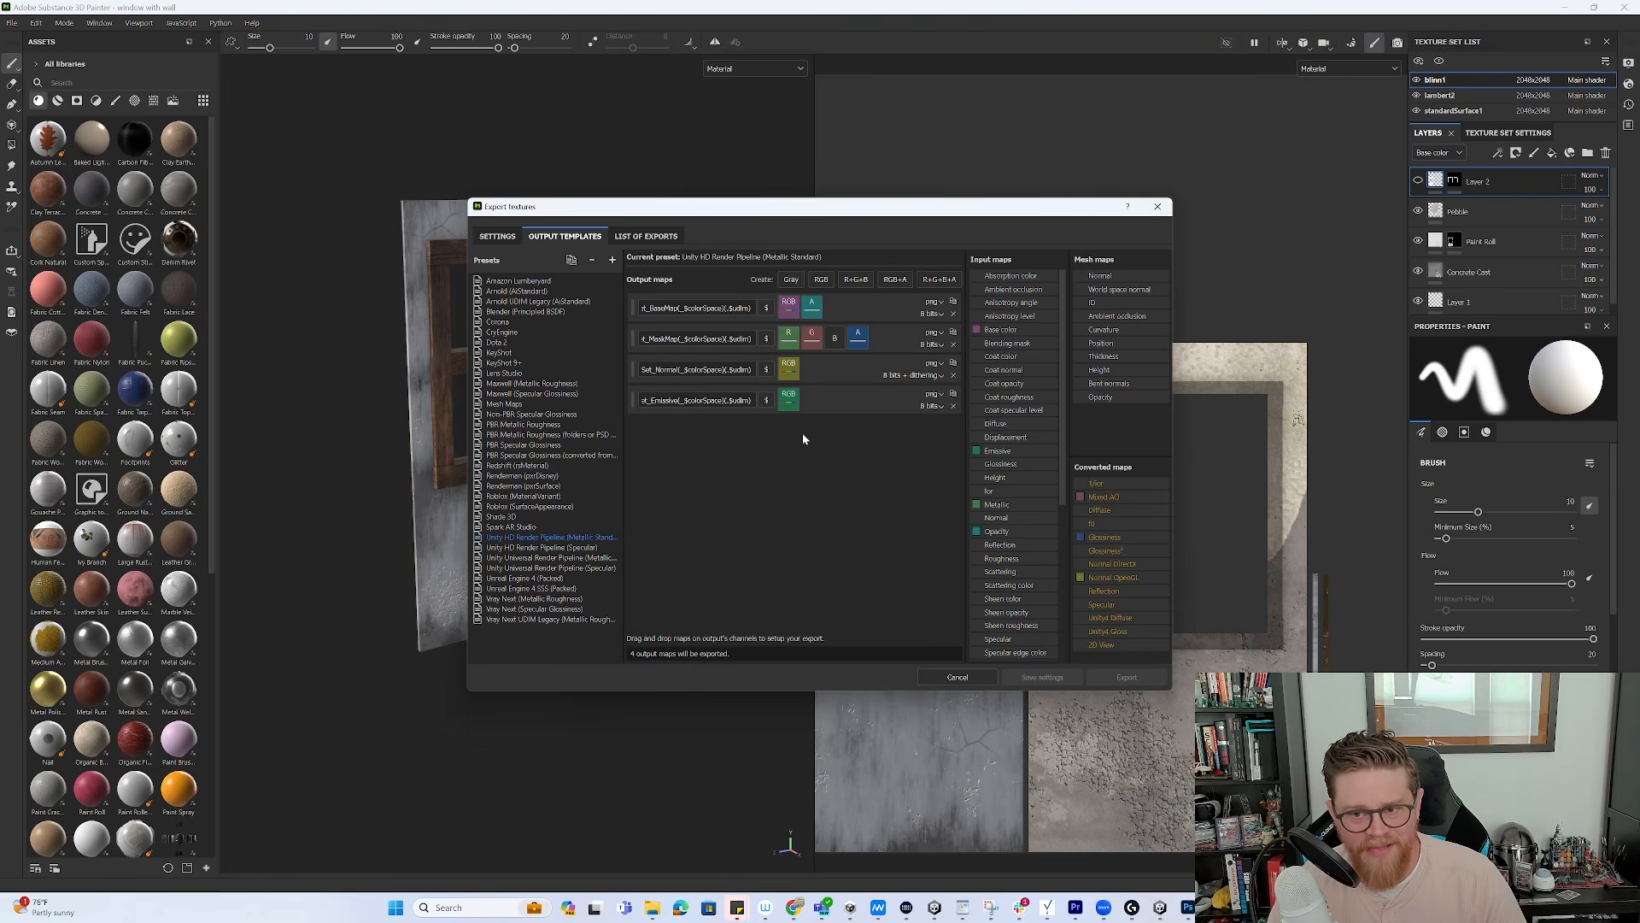
{"action": "left_click", "coordinate": [649, 236]}
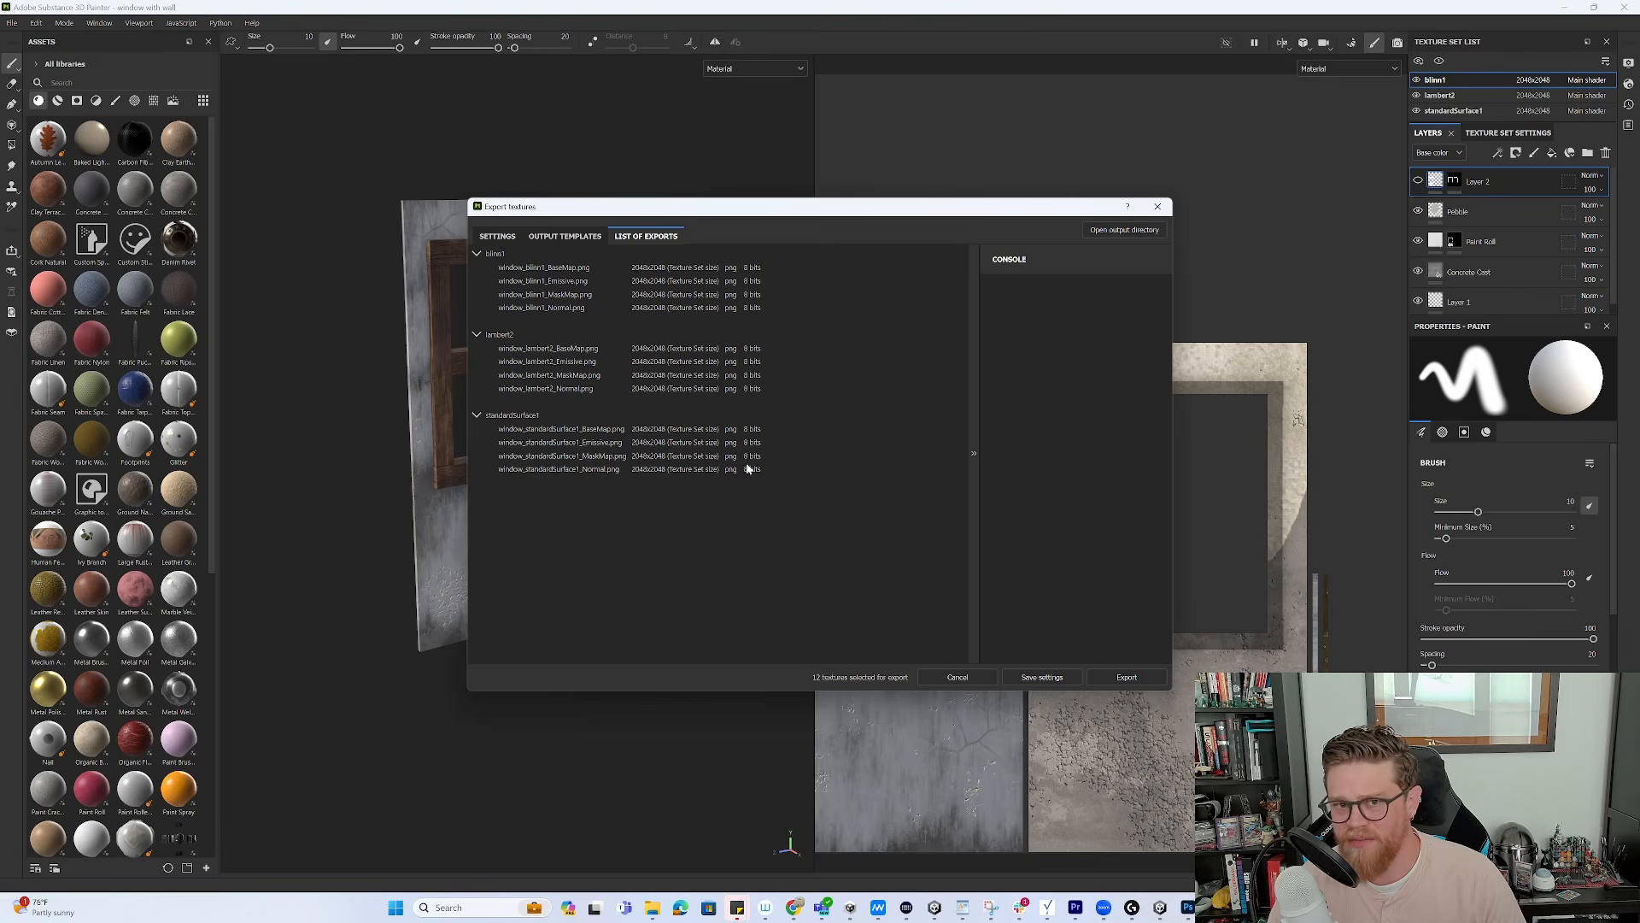
{"action": "left_click", "coordinate": [1127, 677]}
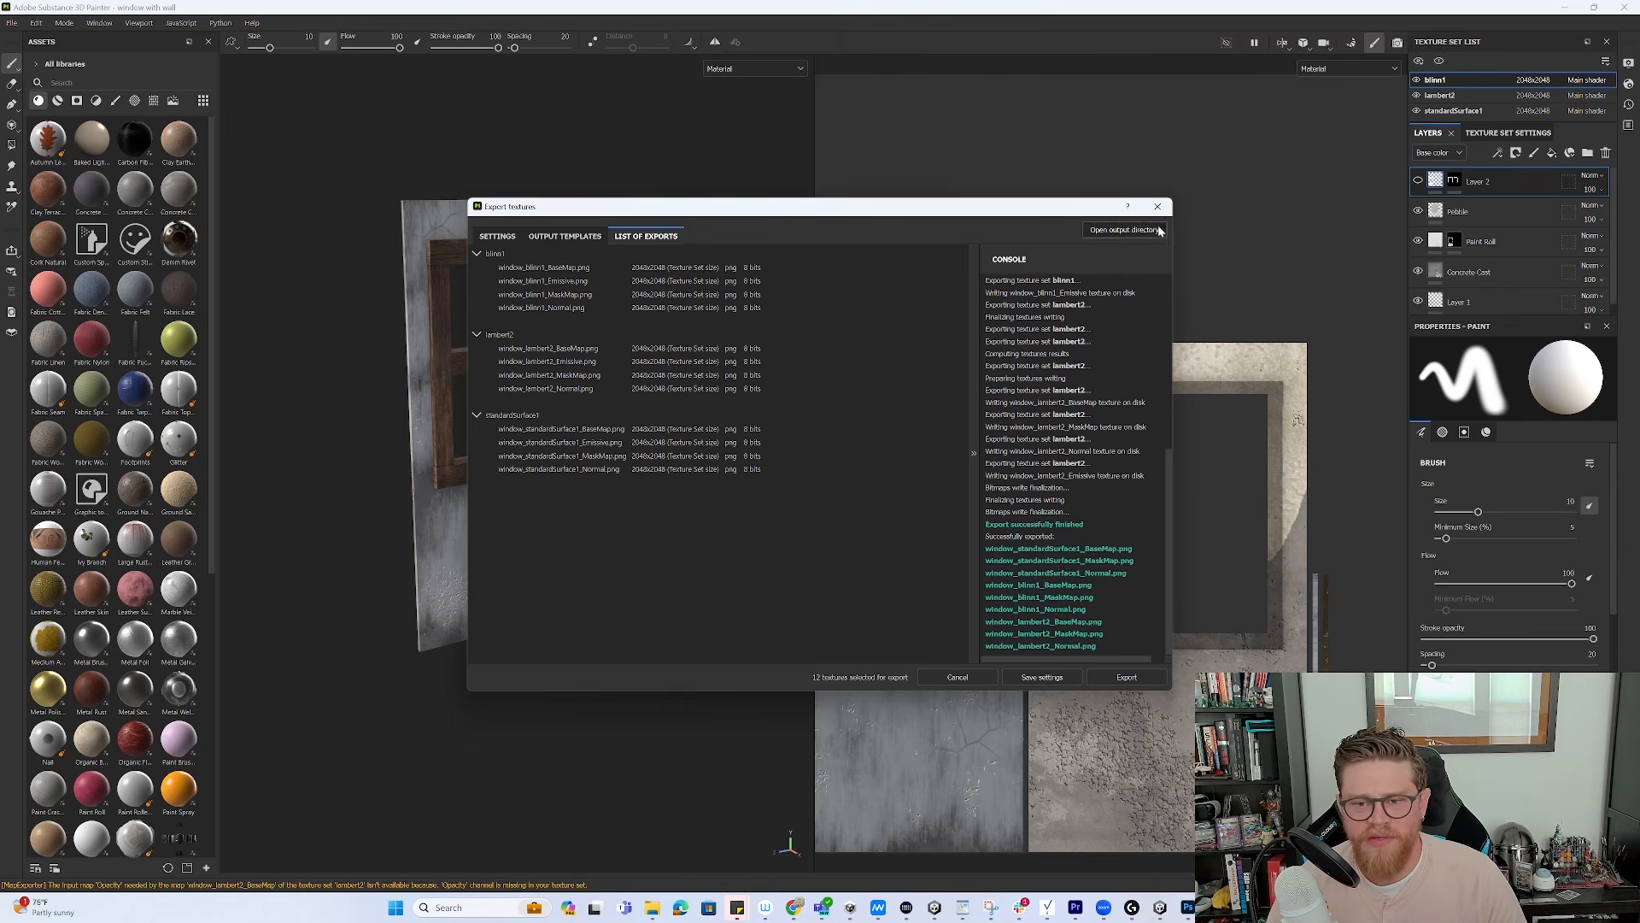
Check the export's output directory and bring up the export folder to view the exported texture files
{"action": "left_click", "coordinate": [564, 236]}
{"action": "left_click", "coordinate": [500, 237]}
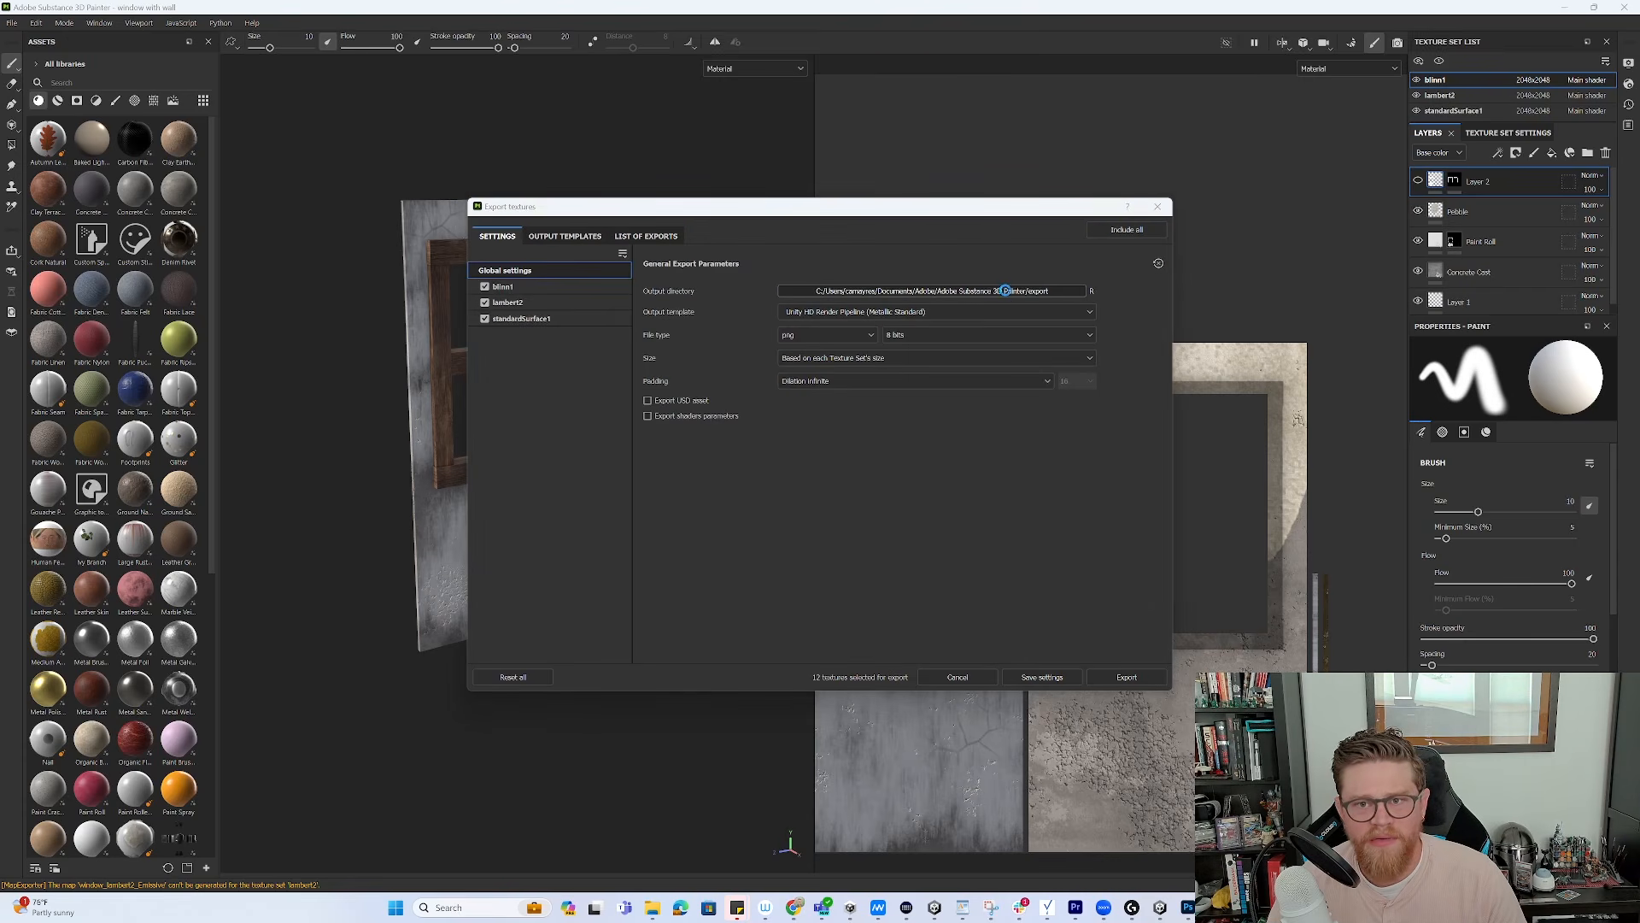
{"action": "left_click", "coordinate": [1005, 291]}
{"action": "left_click_drag", "start_coordinate": [728, 213], "coordinate": [411, 307]}
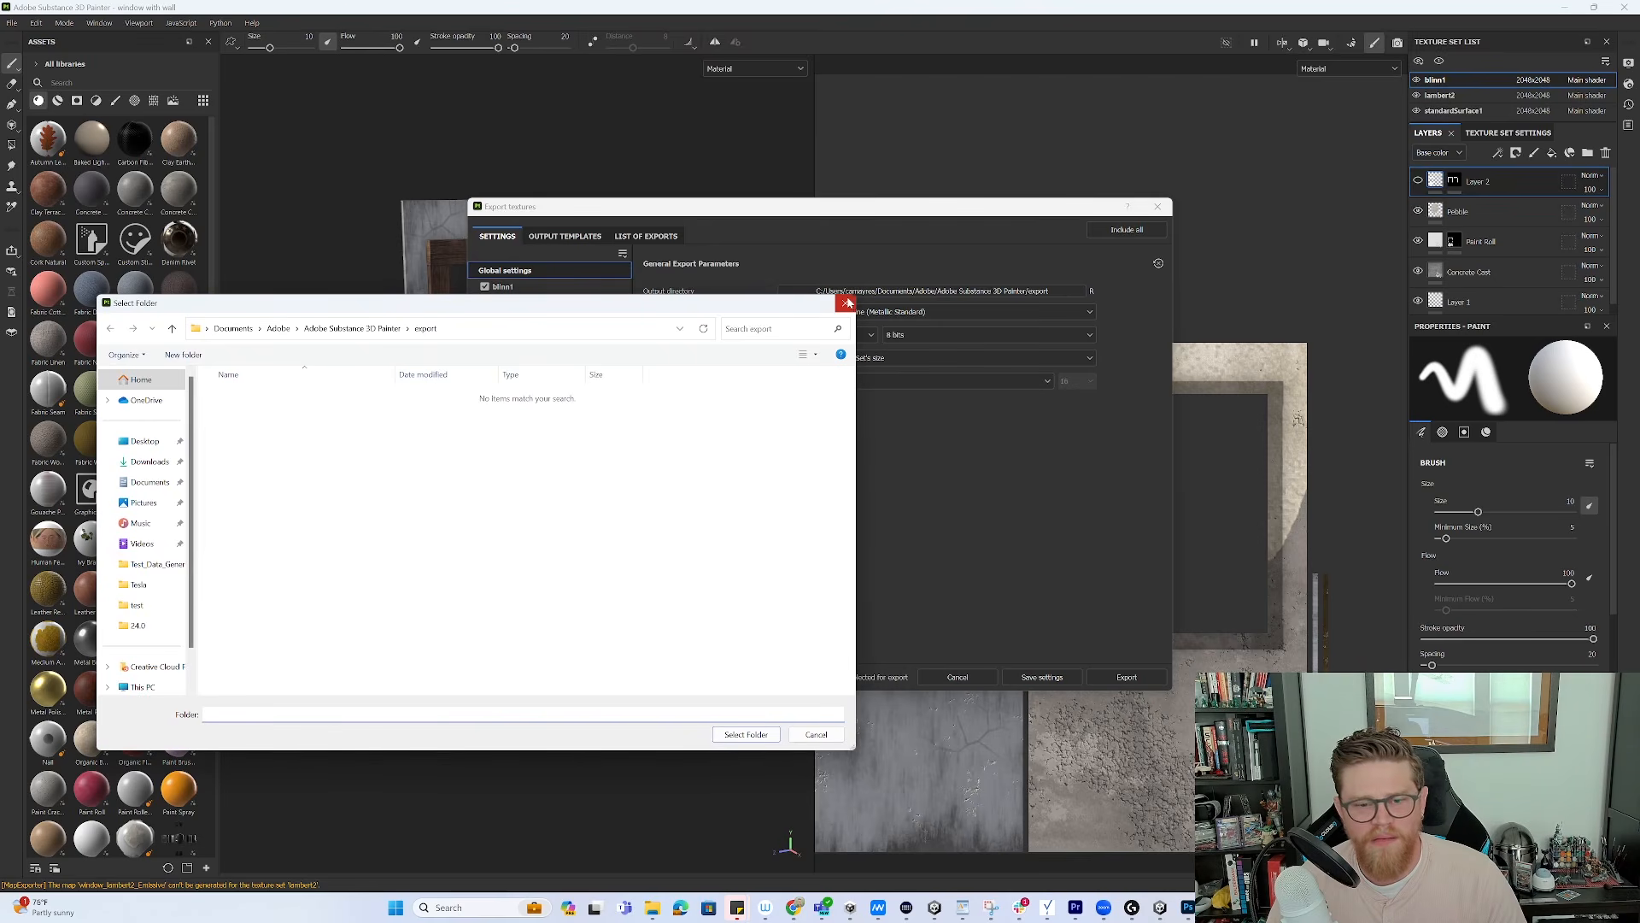
{"action": "left_click", "coordinate": [475, 332]}
{"action": "left_click", "coordinate": [846, 302]}
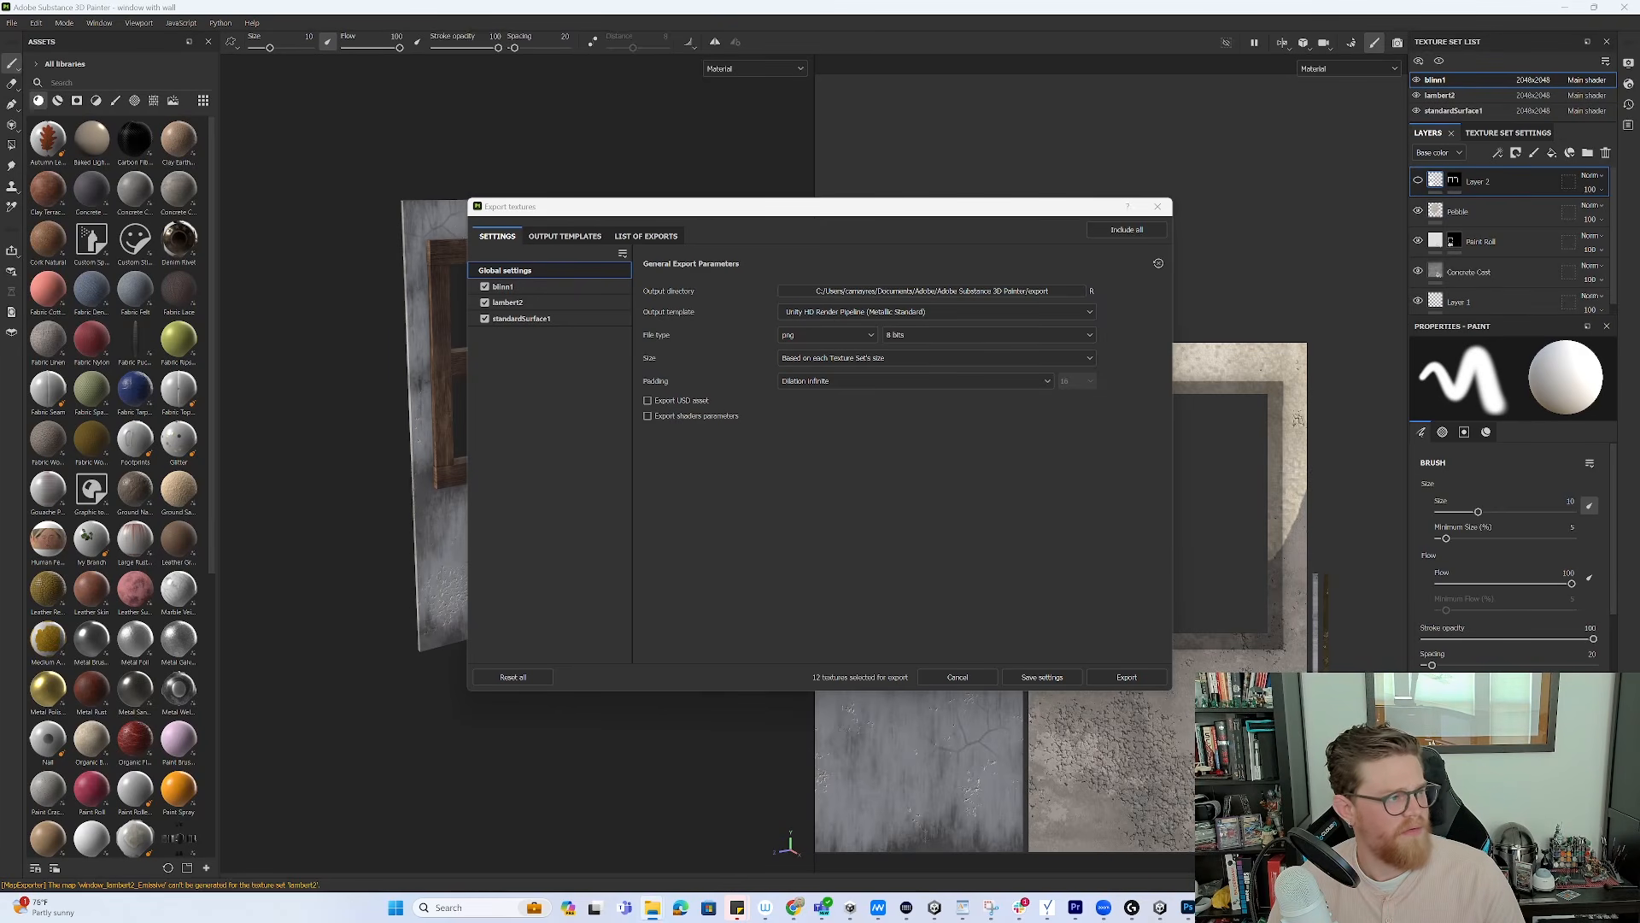
{"action": "mouse_move", "coordinate": [788, 283]}
{"action": "left_mouse_down"}
{"action": "mouse_move", "coordinate": [977, 247]}
{"action": "mouse_move", "coordinate": [1122, 353]}
{"action": "mouse_move", "coordinate": [1195, 320]}
{"action": "left_mouse_up"}
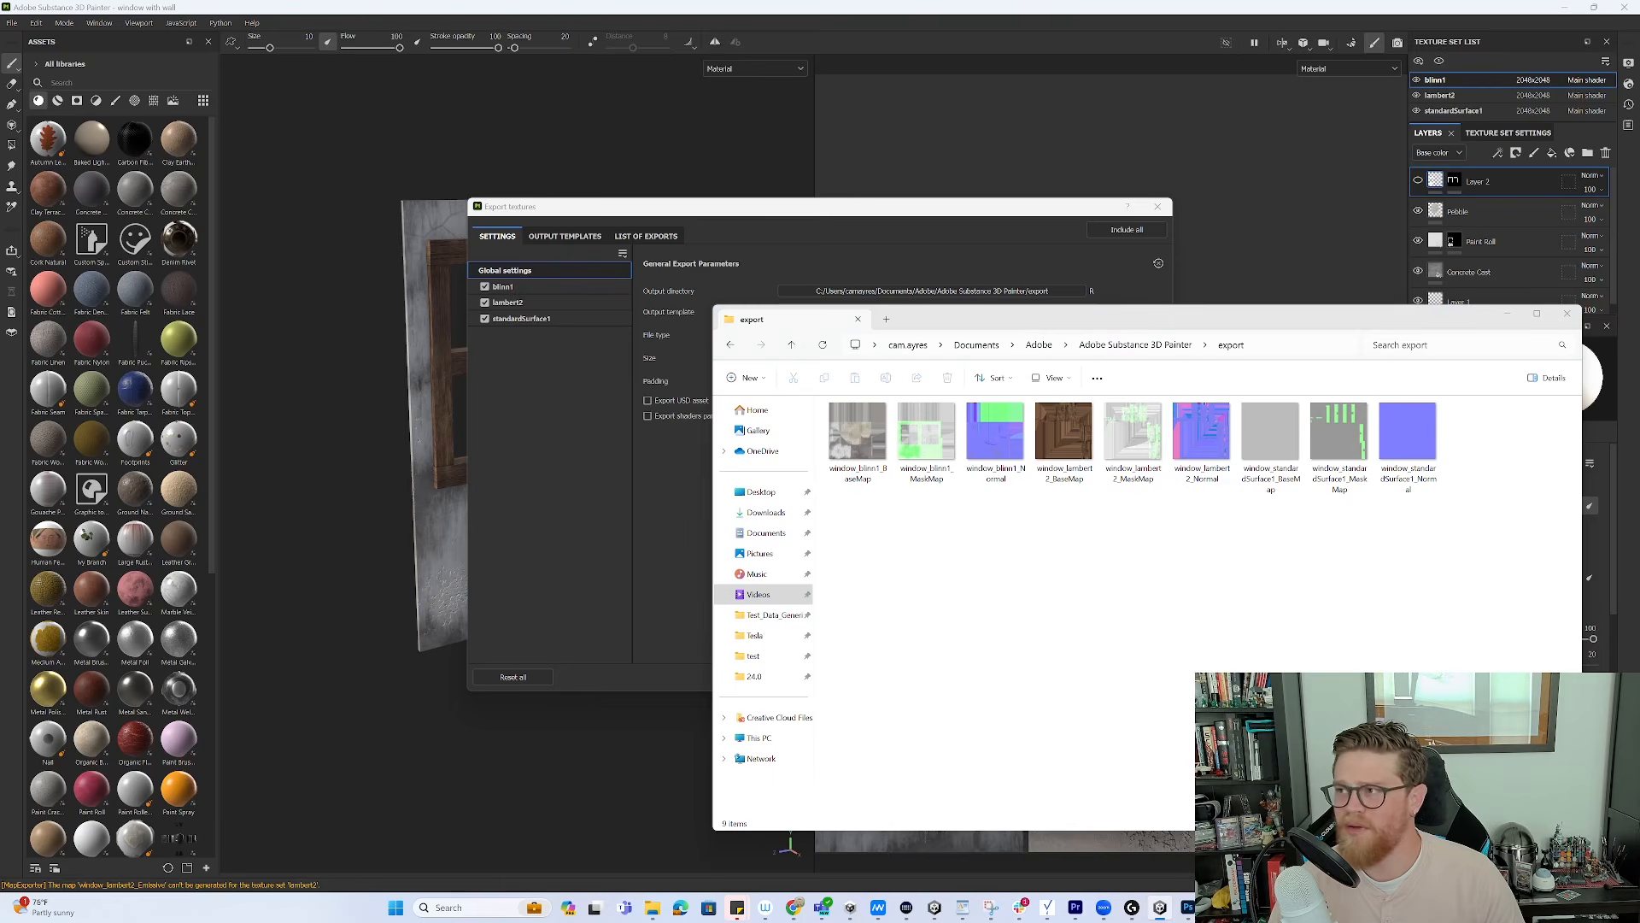
Switch to the HDRP project in Unity and create a folder named models in Assets
{"action": "left_click_drag", "start_coordinate": [1639, 248], "coordinate": [861, 3]}
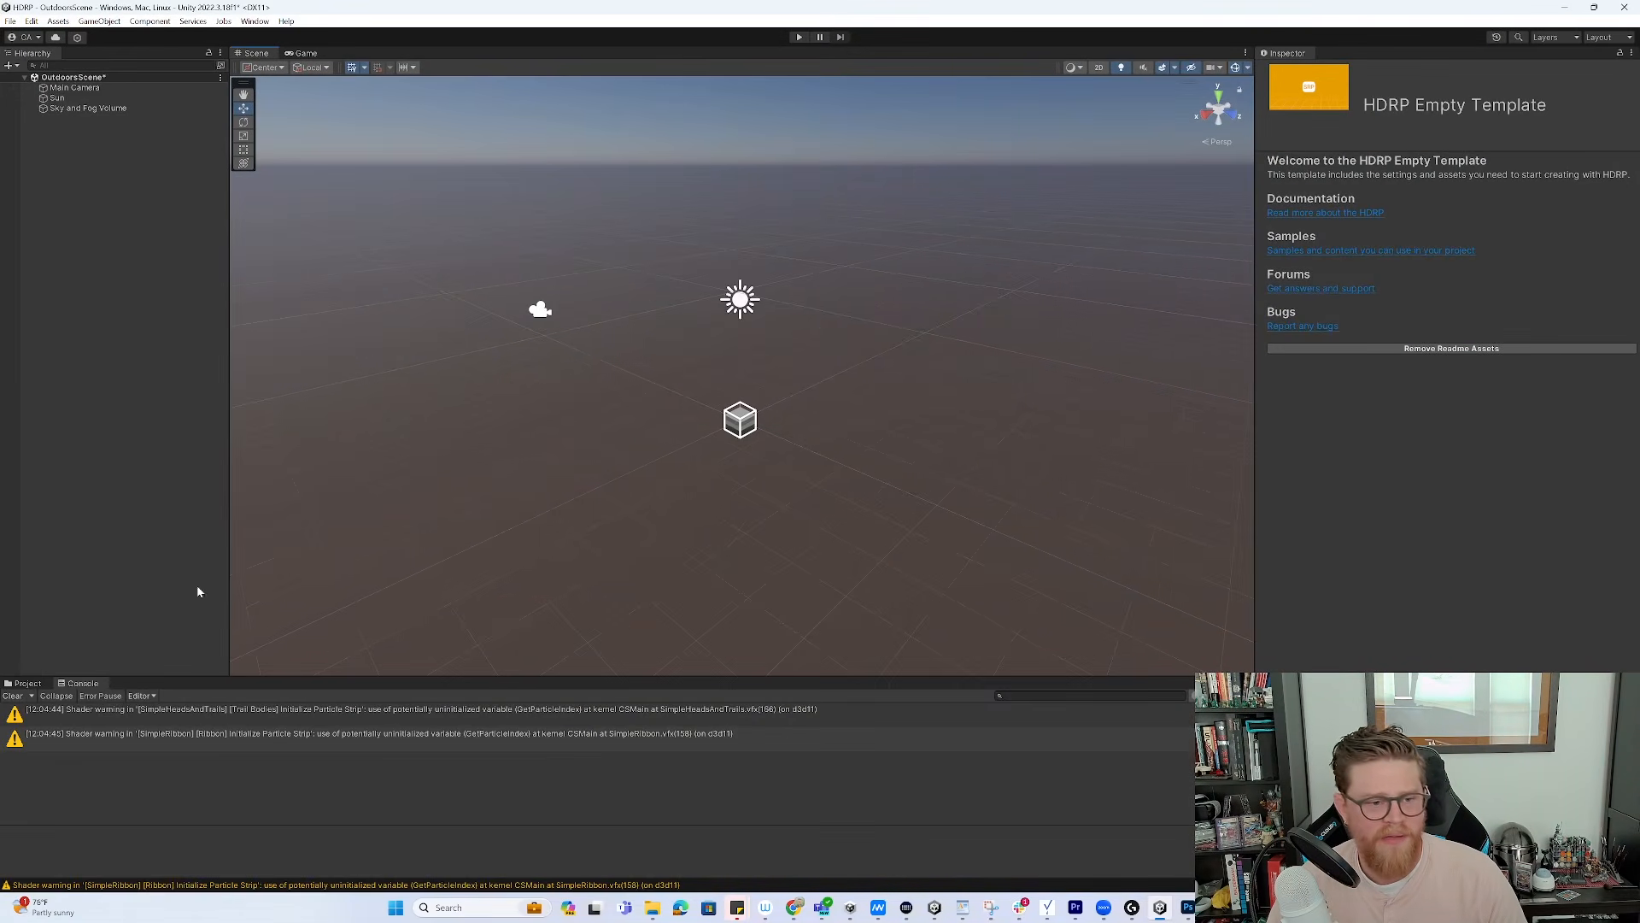
{"action": "left_click", "coordinate": [28, 684]}
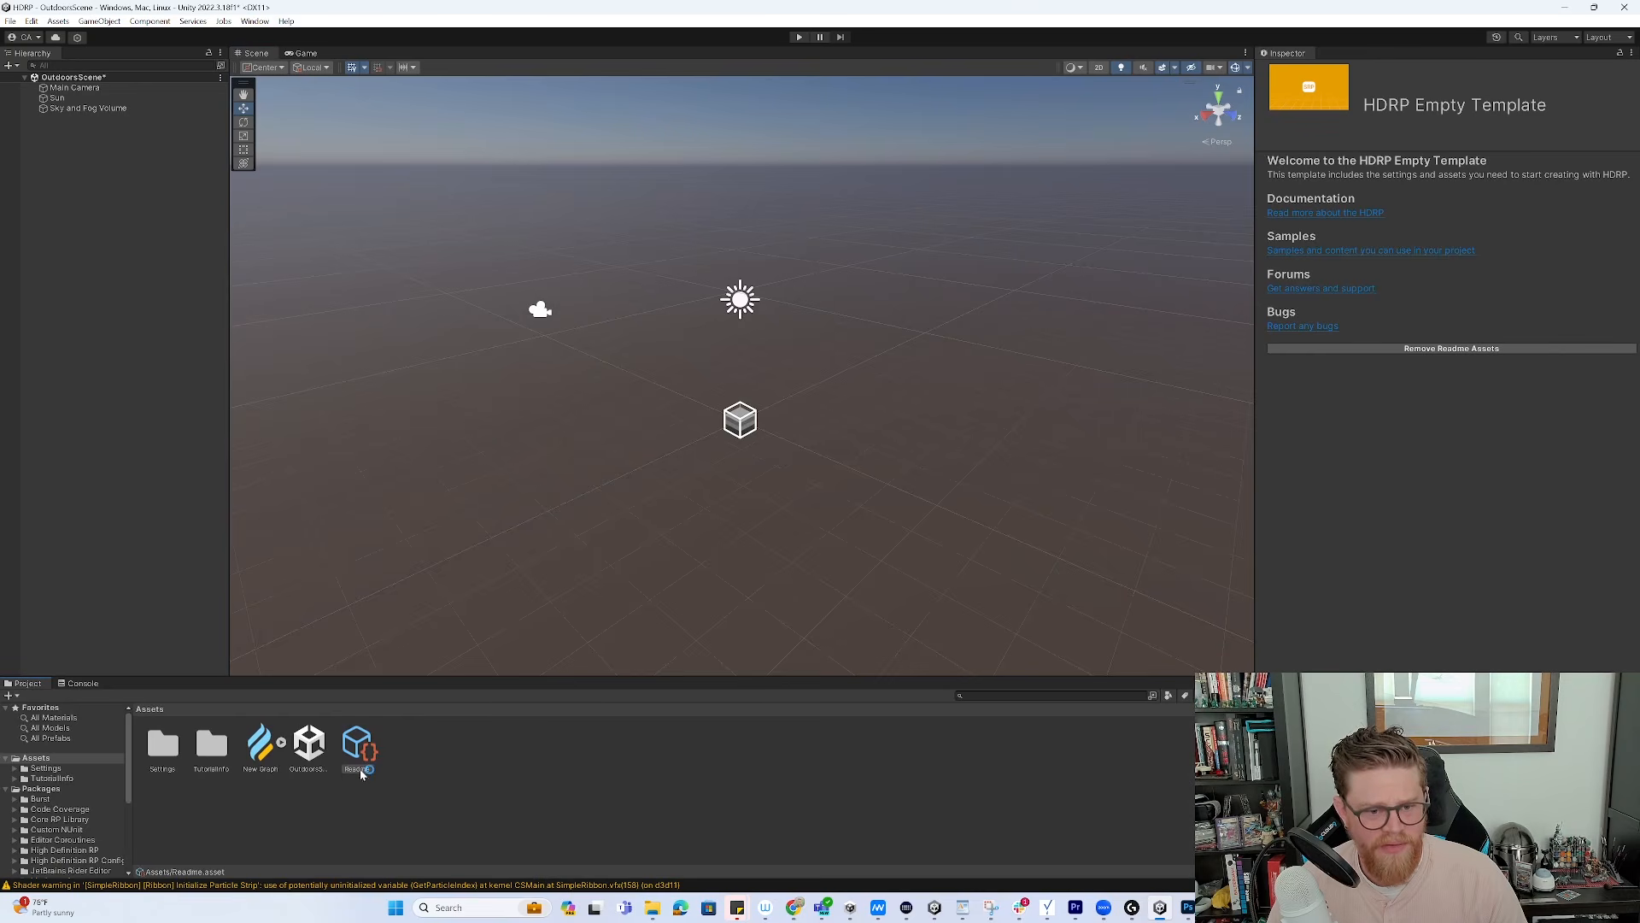
{"action": "left_click", "coordinate": [480, 781]}
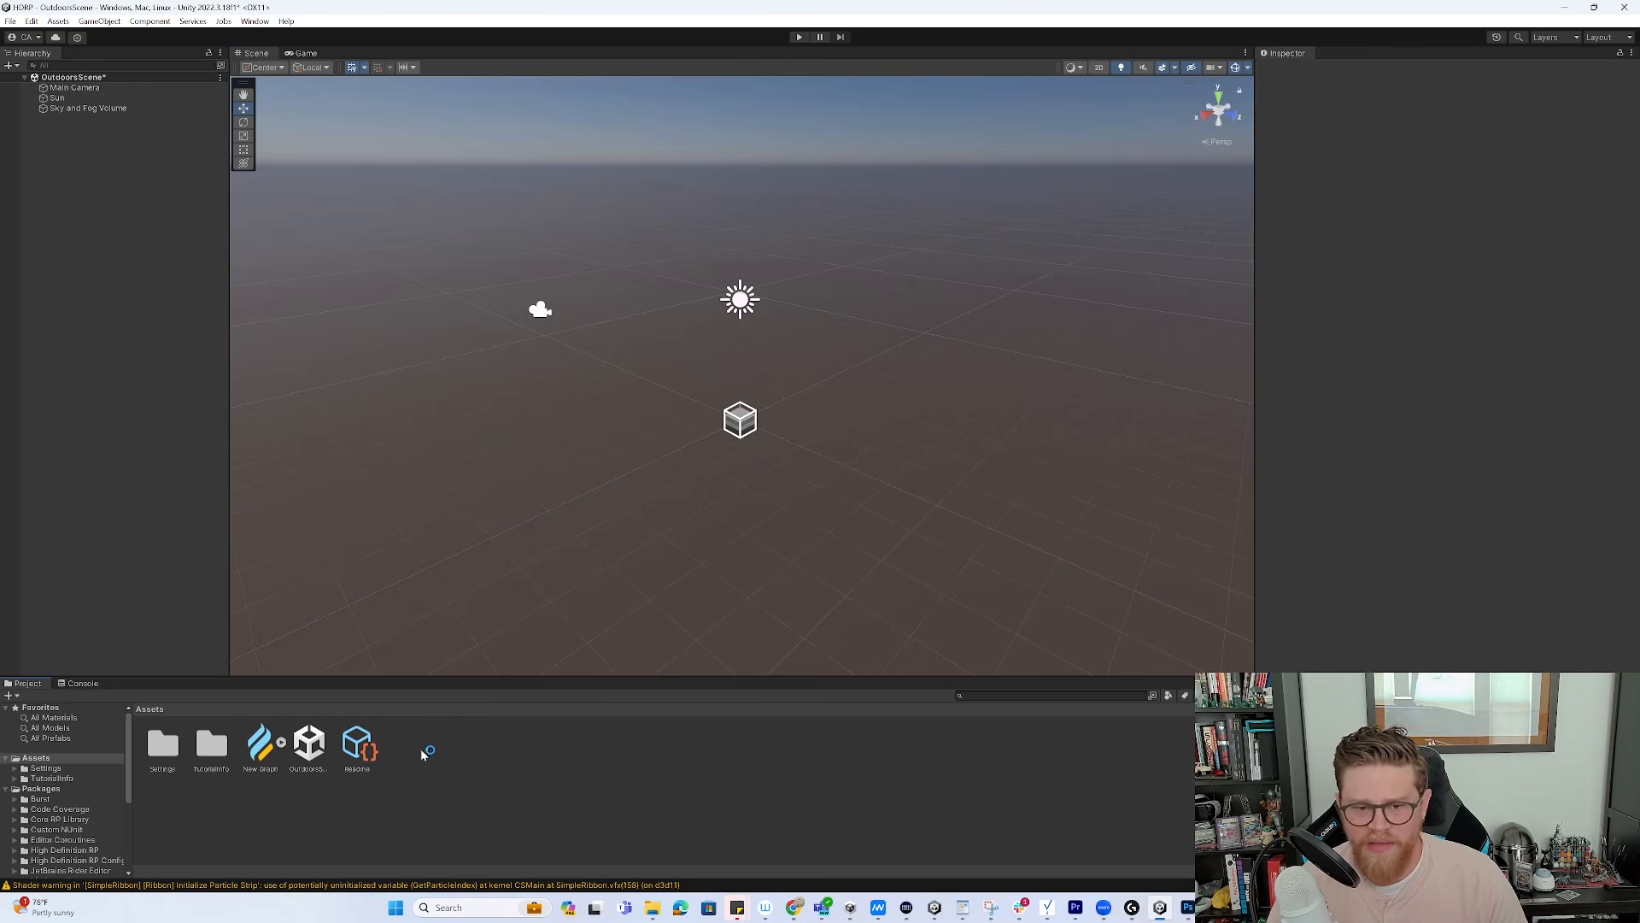
{"action": "right_click", "coordinate": [434, 768]}
{"action": "mouse_move", "coordinate": [513, 400]}
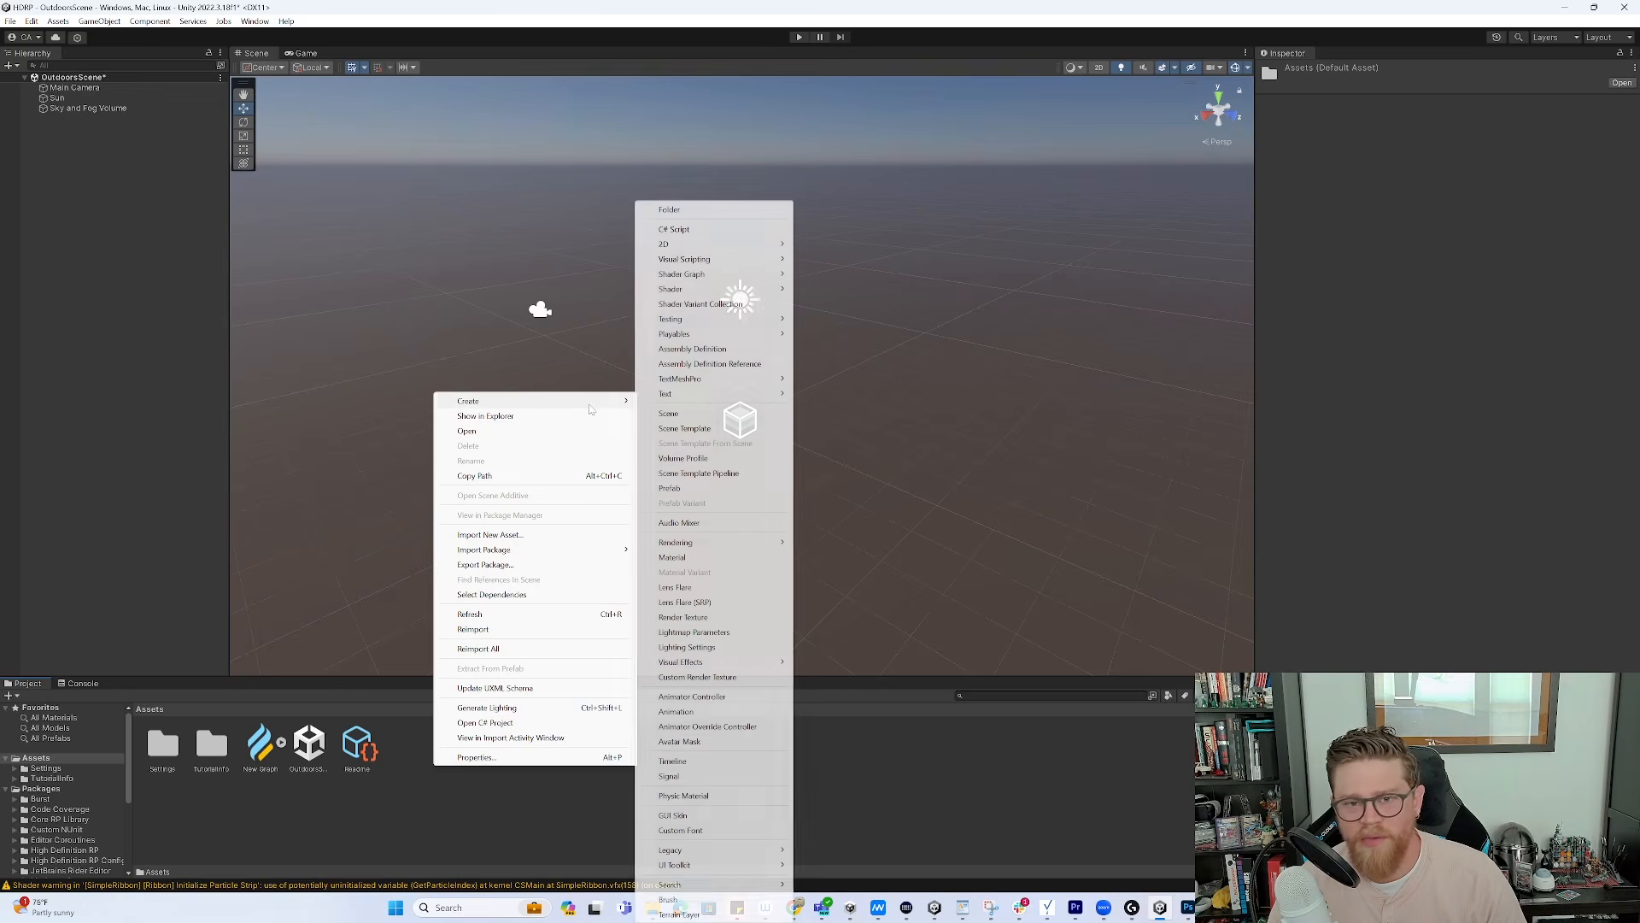
{"action": "left_click", "coordinate": [675, 210]}
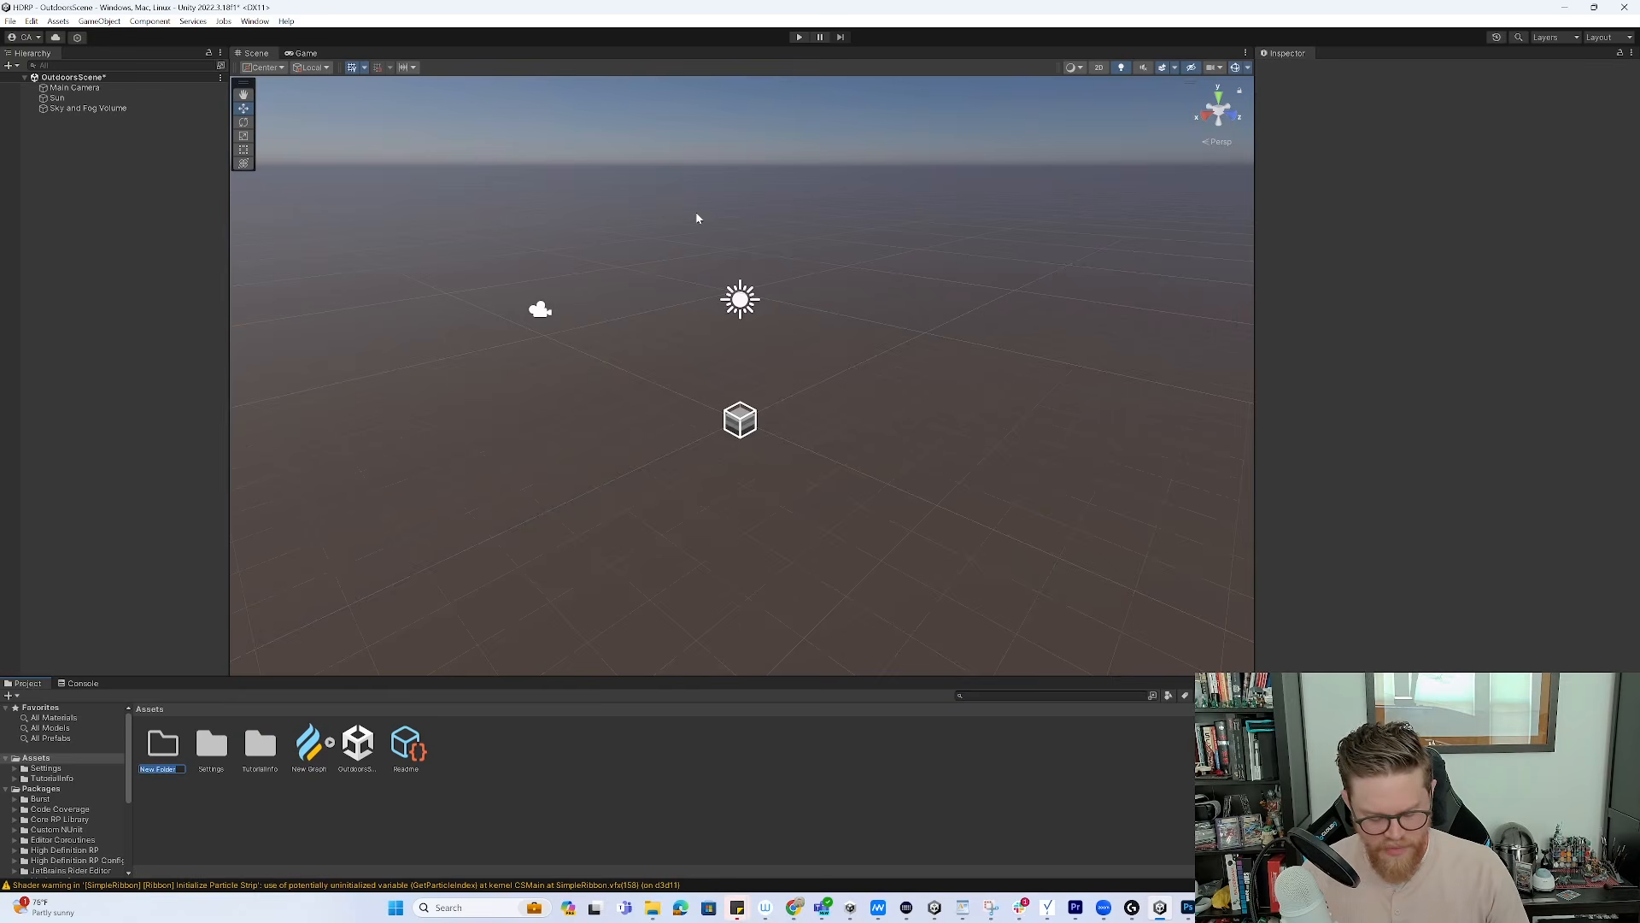
{"action": "type", "text": "models"}
{"action": "key", "text": "Return"}
Create a second folder named textures in Assets
{"action": "right_click", "coordinate": [492, 749]}
{"action": "mouse_move", "coordinate": [563, 391]}
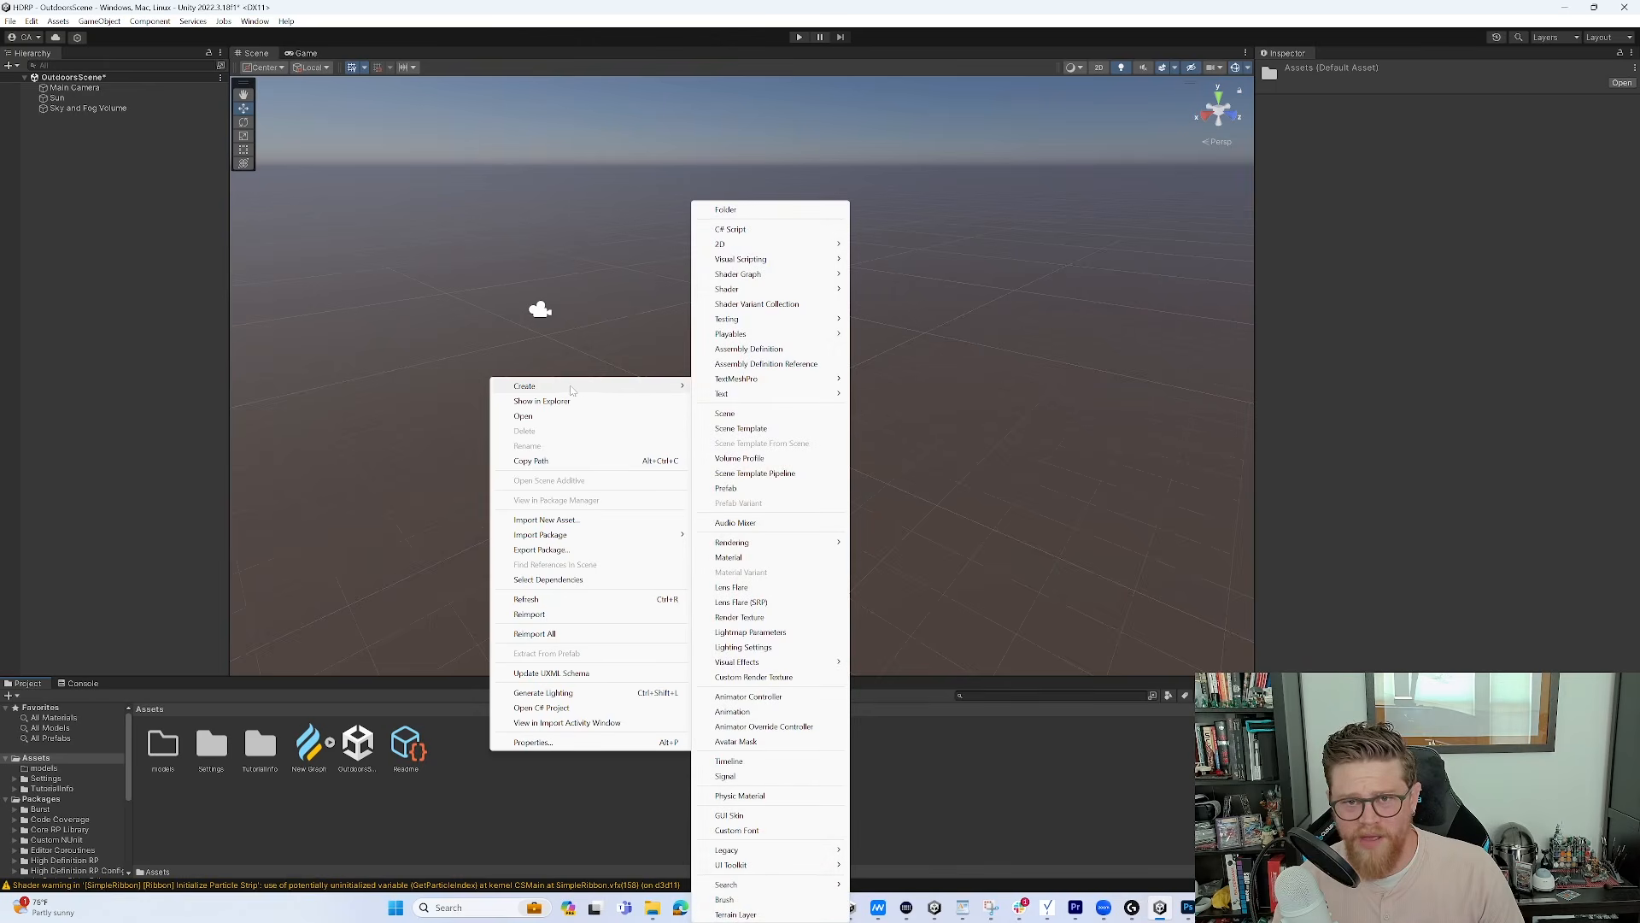
{"action": "left_click", "coordinate": [725, 209]}
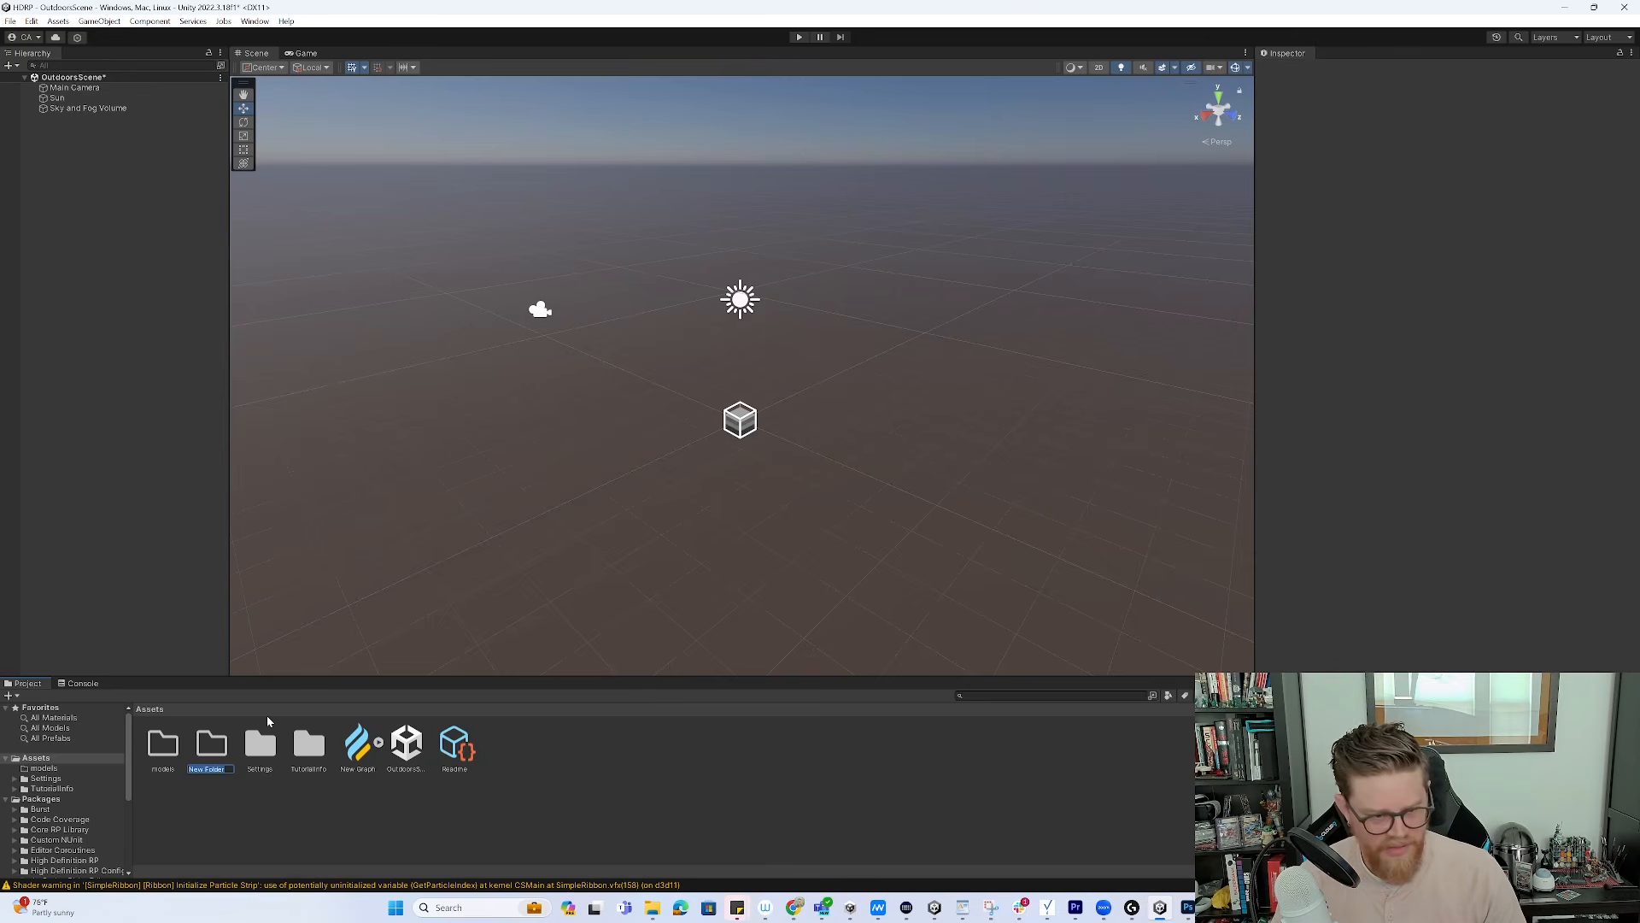
{"action": "type", "text": "textures"}
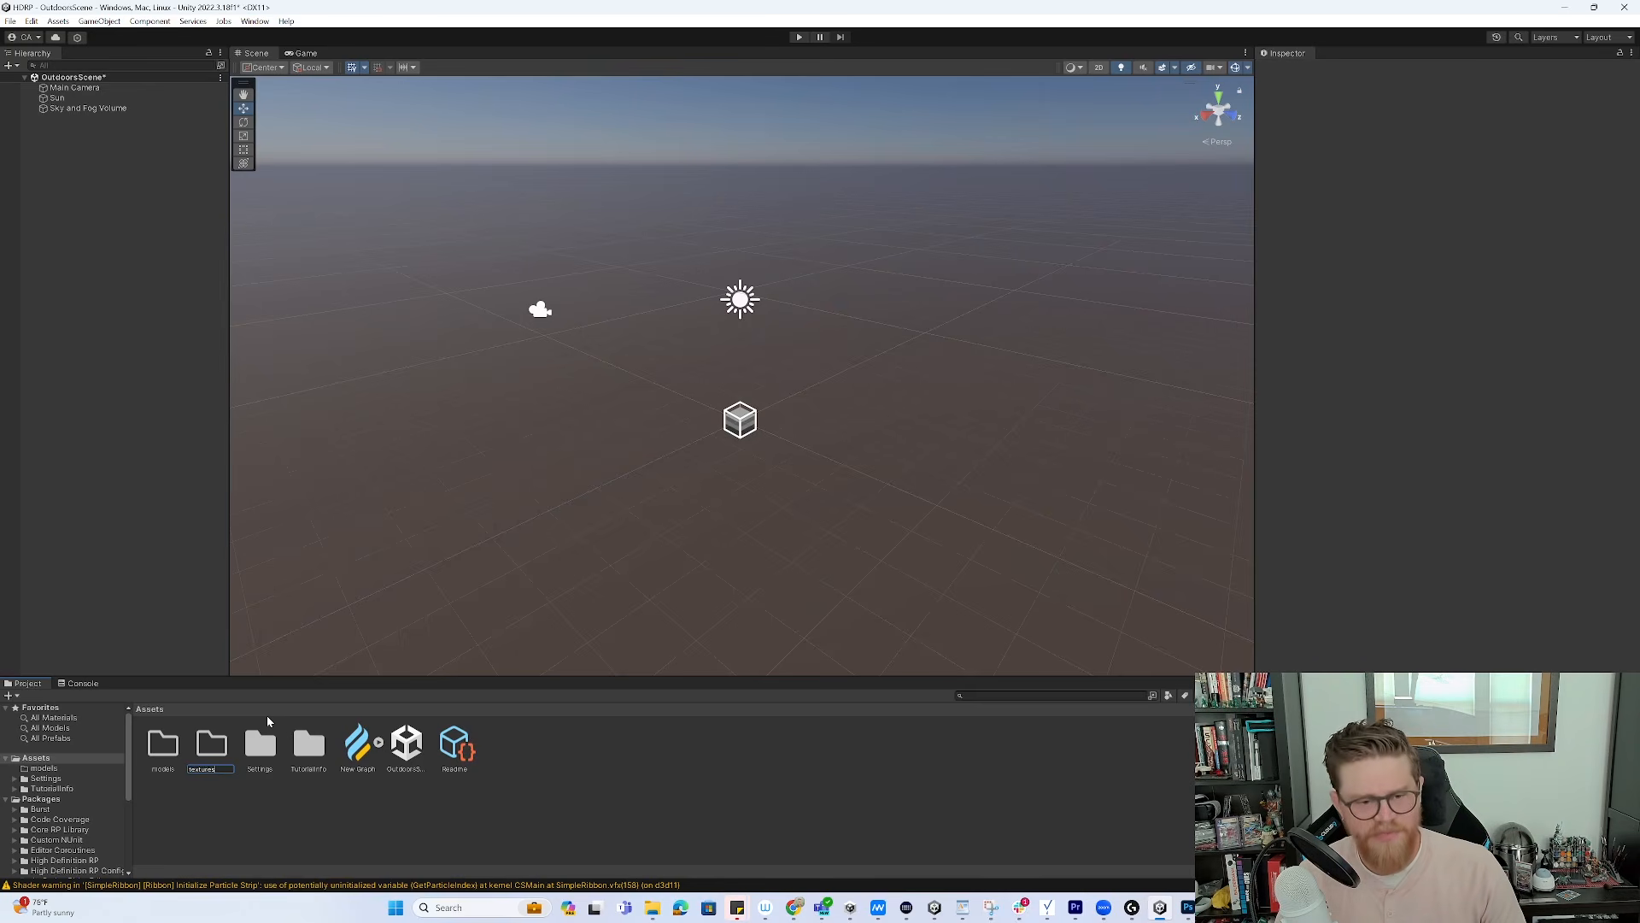
{"action": "key", "text": "Return"}
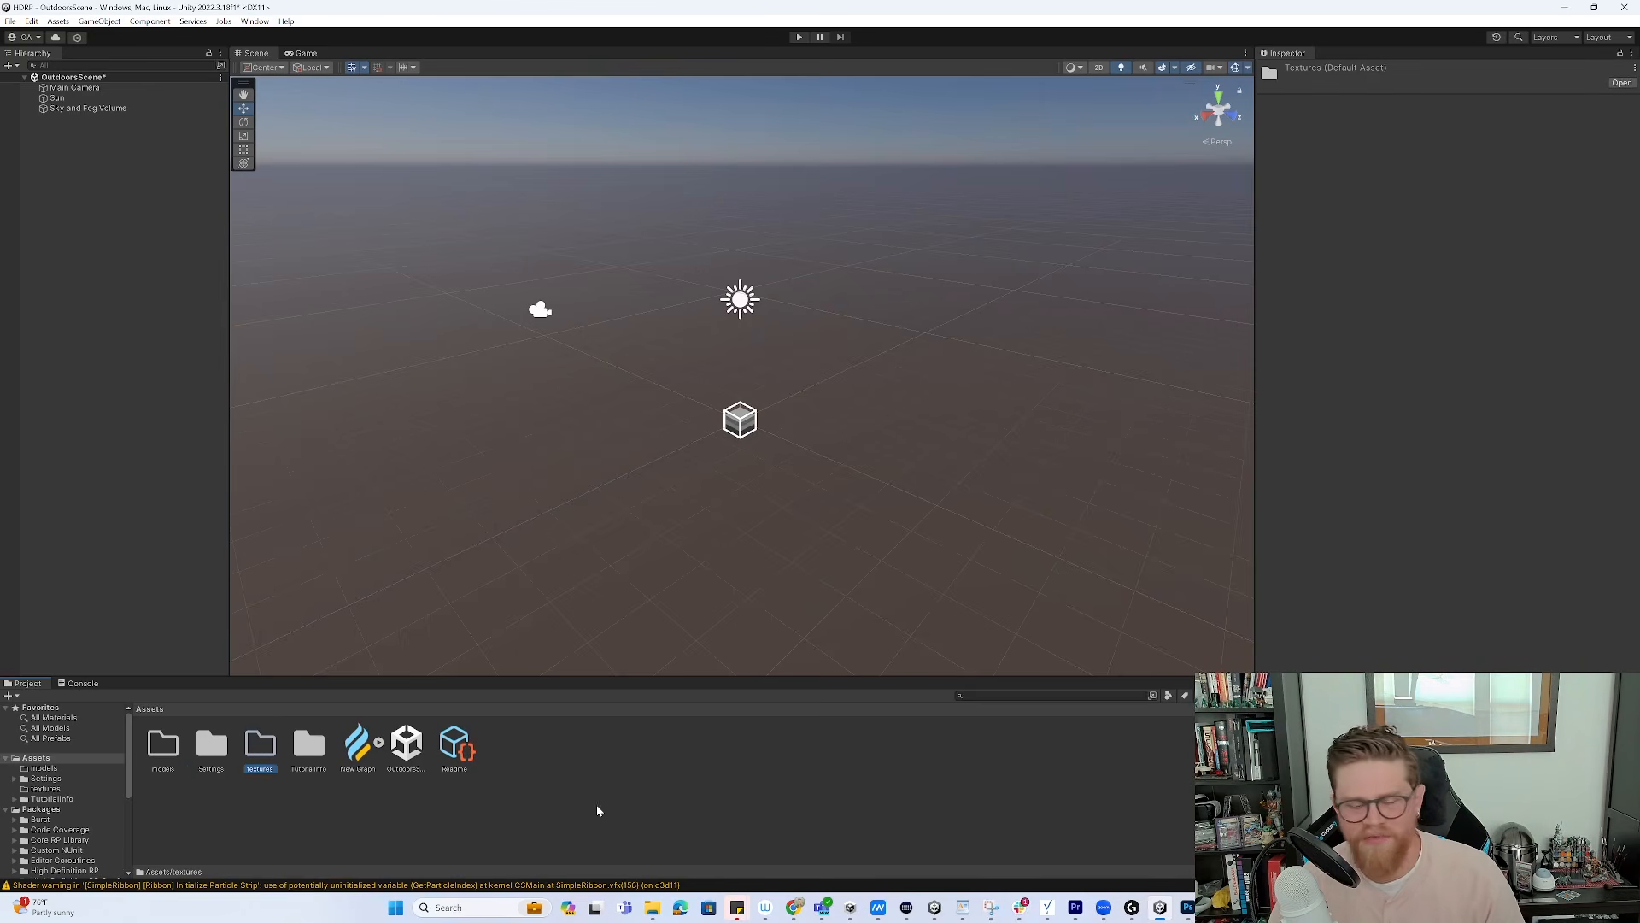
Import window.fbx from the Documents test folder into the project's models folder
{"action": "double_click", "coordinate": [163, 745]}
{"action": "mouse_move", "coordinate": [659, 914]}
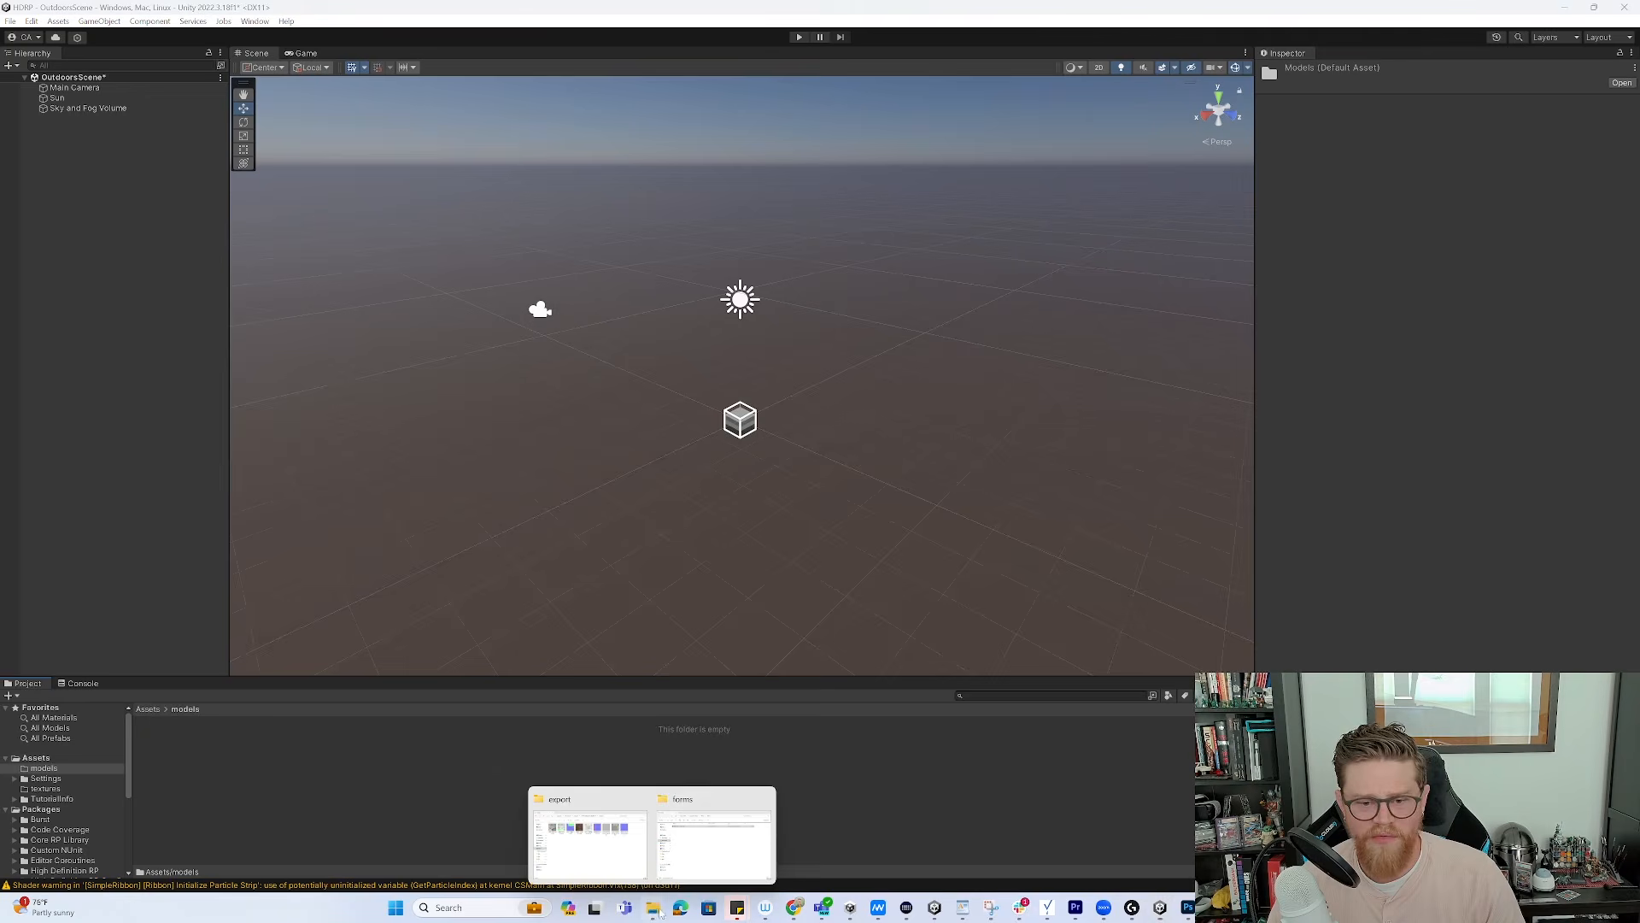
{"action": "left_click", "coordinate": [590, 836]}
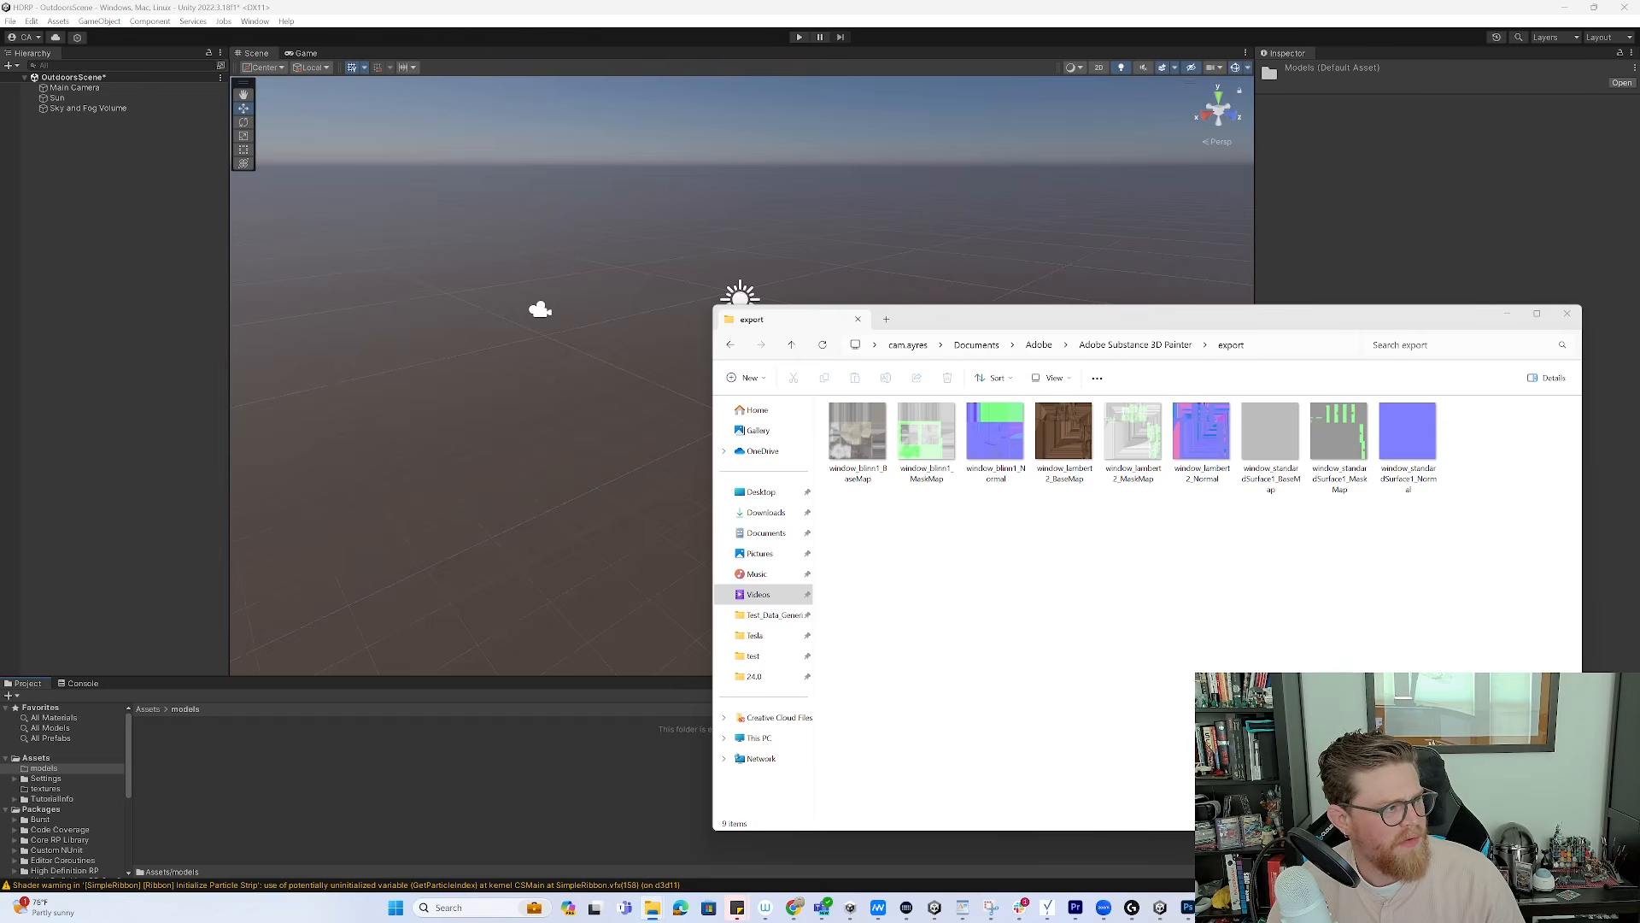
{"action": "left_click_drag", "start_coordinate": [0, 320], "coordinate": [791, 202]}
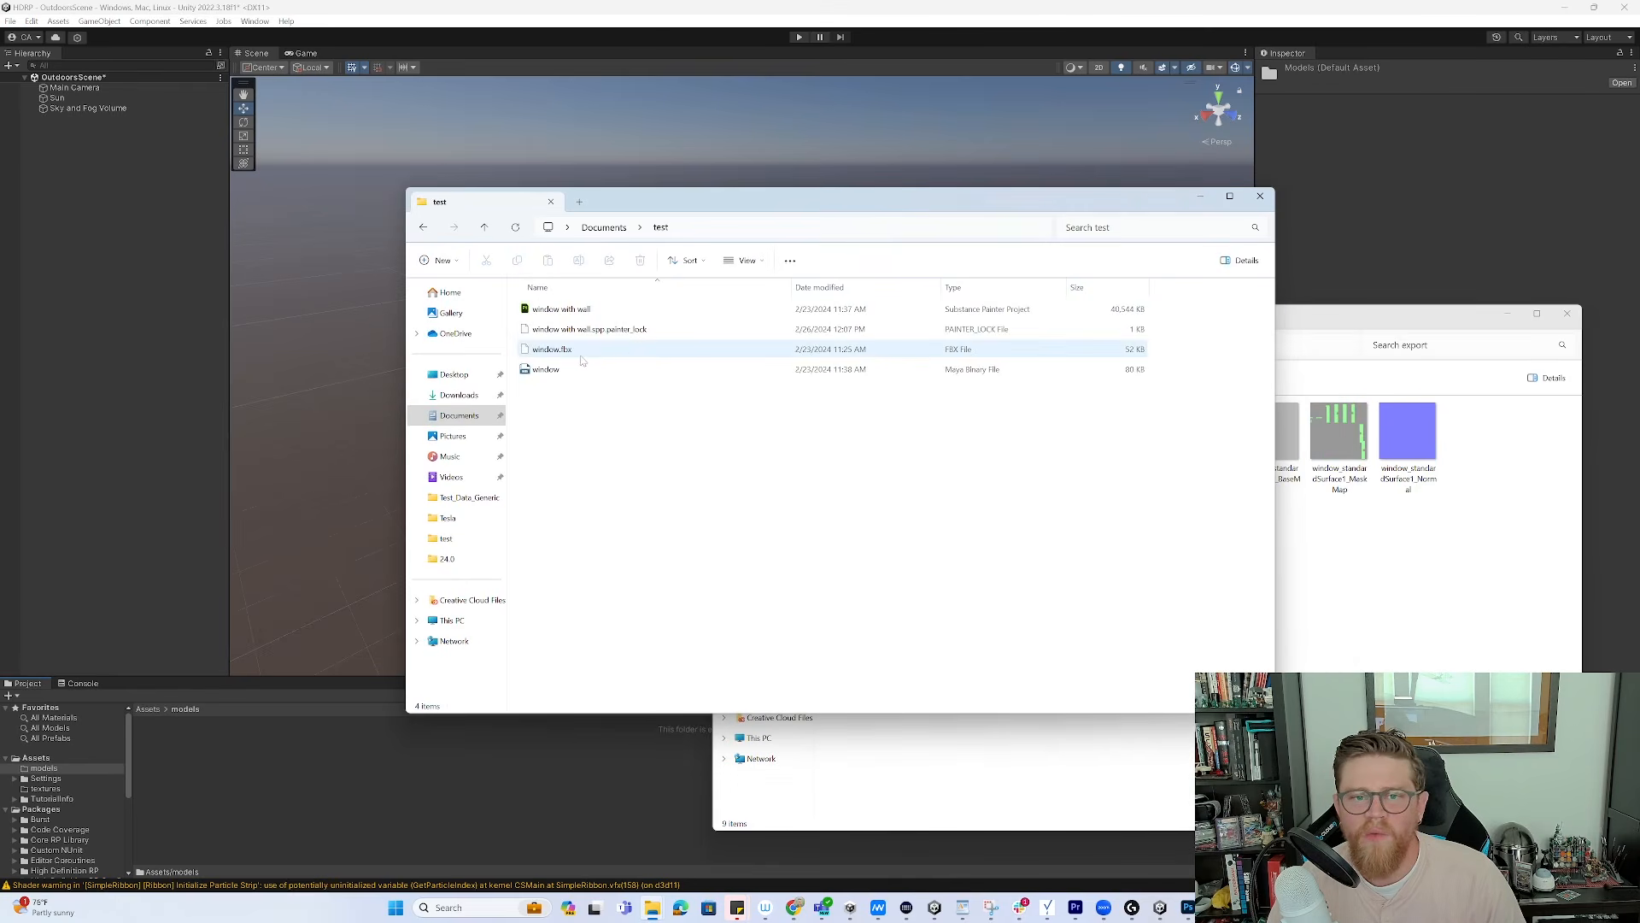
{"action": "left_click_drag", "start_coordinate": [583, 353], "coordinate": [284, 778]}
{"action": "left_click", "coordinate": [271, 779]}
Place the imported window model in the OutdoorsScene hierarchy and frame it in the scene
{"action": "left_click_drag", "start_coordinate": [170, 753], "coordinate": [188, 501]}
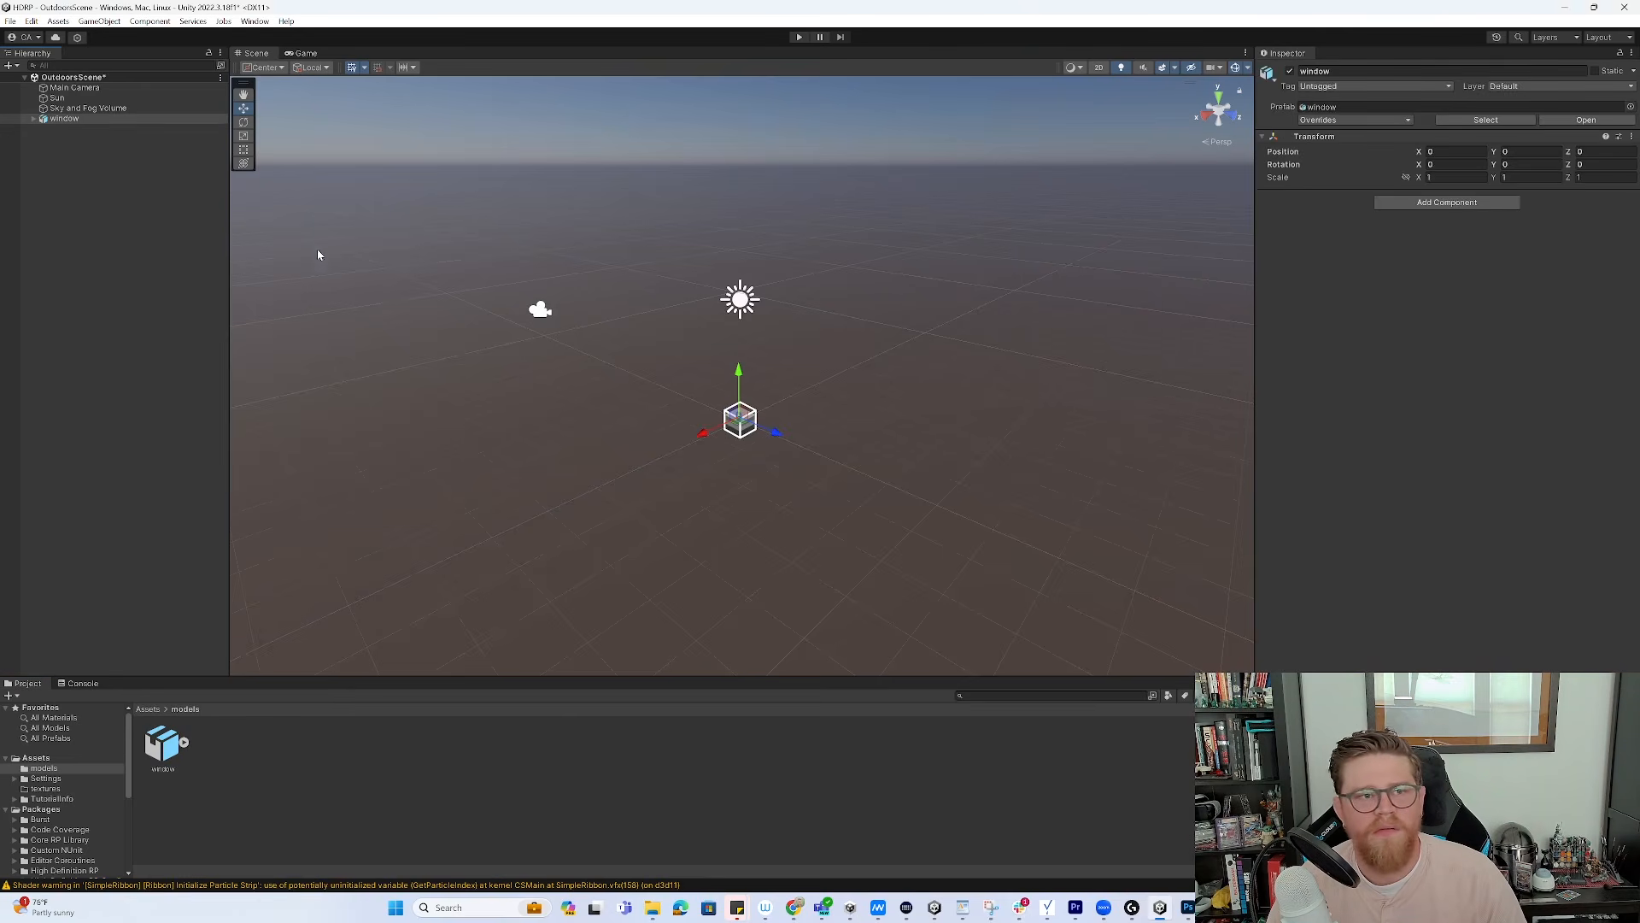
{"action": "key", "text": "f"}
{"action": "scroll", "coordinate": [571, 445], "scroll_direction": "down", "scroll_amount": 5}
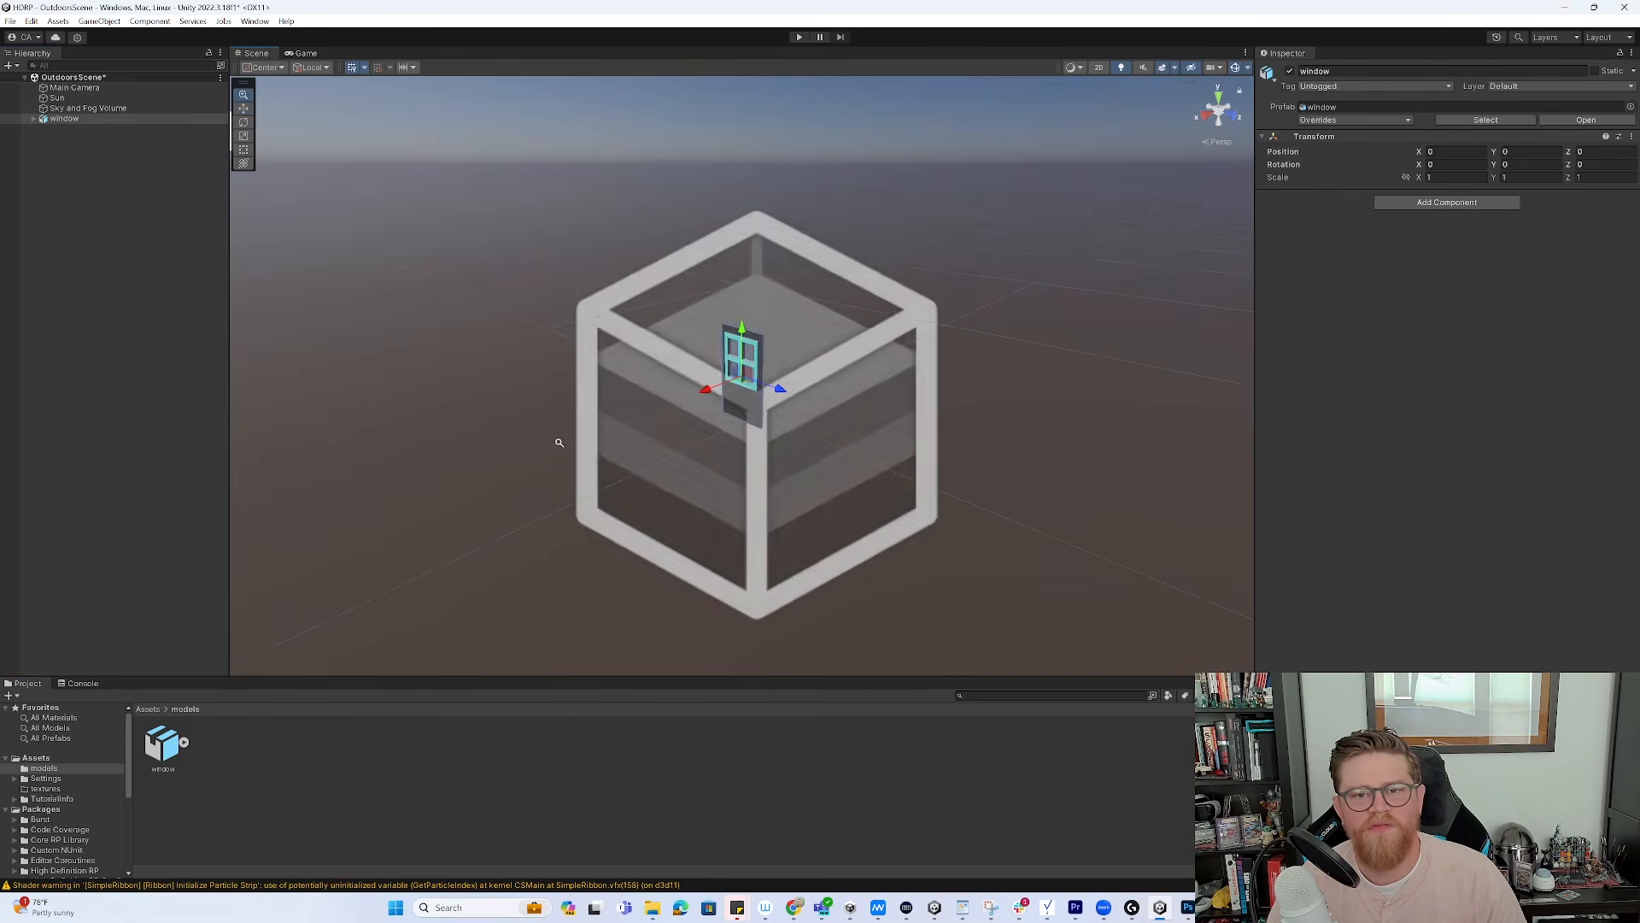
{"action": "right_click_drag", "start_coordinate": [572, 445], "coordinate": [242, 377], "text": "alt"}
{"action": "right_click_drag", "start_coordinate": [662, 408], "coordinate": [12, 337], "text": "alt"}
Set the window object's scale to 100 on the X, Y and Z axes
{"action": "left_click", "coordinate": [1452, 177]}
{"action": "type", "text": "100"}
{"action": "key", "text": "Tab"}
{"action": "type", "text": "100"}
{"action": "key", "text": "Tab"}
{"action": "type", "text": "10"}
{"action": "left_click", "coordinate": [58, 119]}
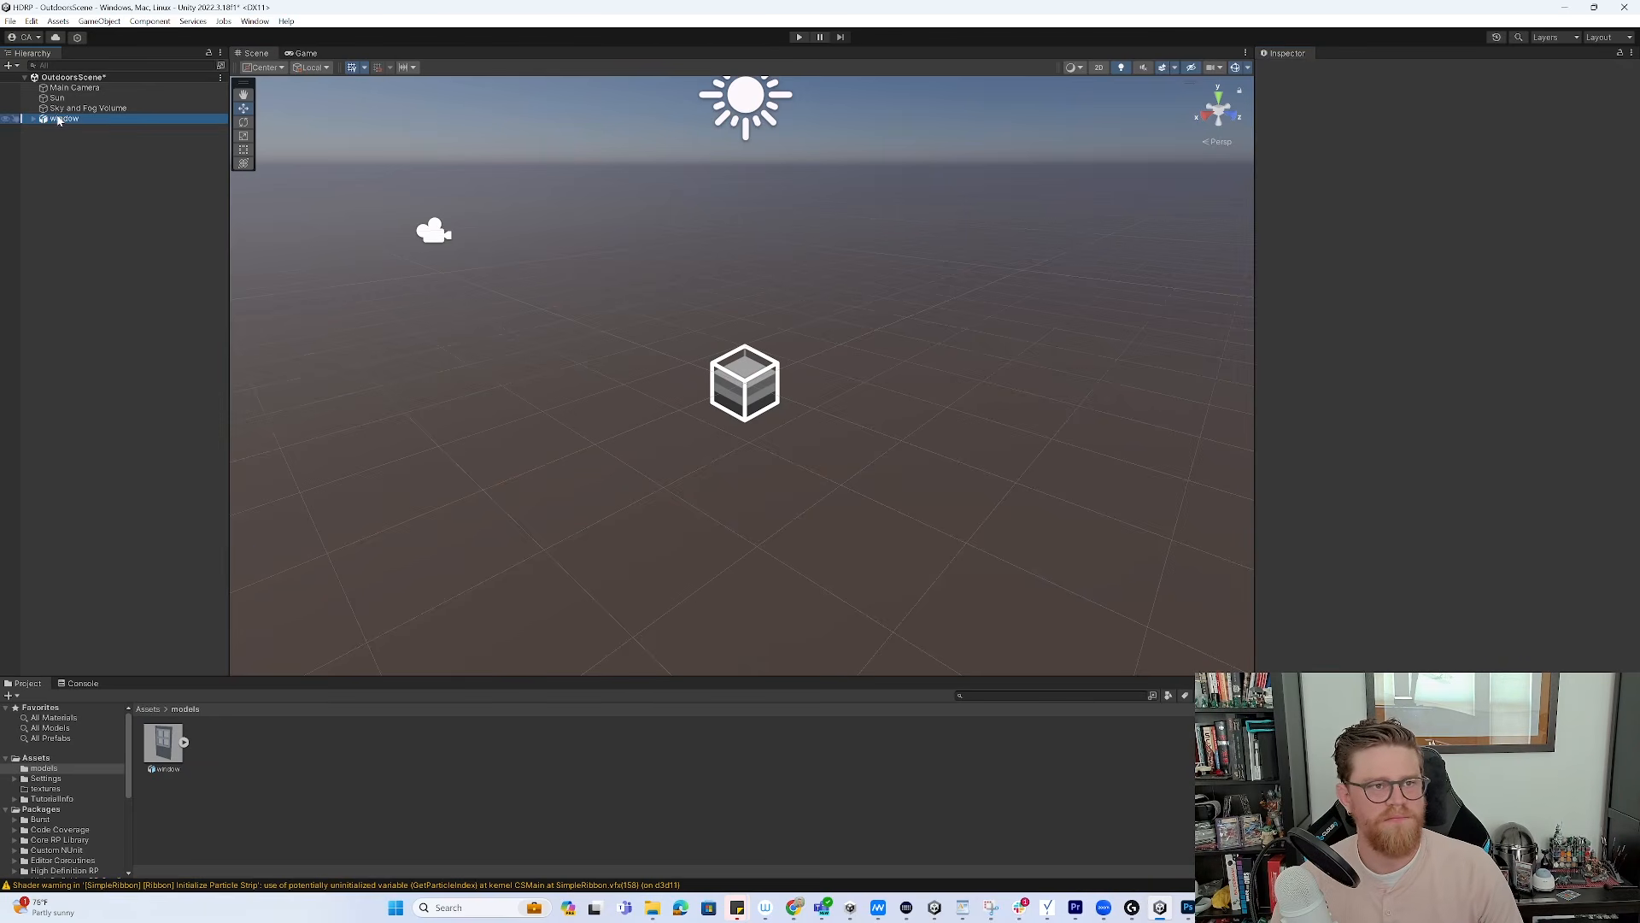
Rotate the Sun light to about 47° on X and 44° on Y so it lights the window's front
{"action": "double_click", "coordinate": [58, 120]}
{"action": "mouse_move", "coordinate": [814, 460]}
{"action": "left_mouse_down", "text": "alt"}
{"action": "mouse_move", "coordinate": [1022, 438]}
{"action": "mouse_move", "coordinate": [604, 413]}
{"action": "mouse_move", "coordinate": [1033, 424]}
{"action": "mouse_move", "coordinate": [1157, 446]}
{"action": "mouse_move", "coordinate": [659, 411]}
{"action": "mouse_move", "coordinate": [304, 413]}
{"action": "mouse_move", "coordinate": [479, 439]}
{"action": "mouse_move", "coordinate": [831, 443]}
{"action": "mouse_move", "coordinate": [812, 427]}
{"action": "left_mouse_up", "text": "alt"}
{"action": "left_click_drag", "start_coordinate": [775, 226], "coordinate": [312, 200], "text": "alt"}
{"action": "mouse_move", "coordinate": [537, 396]}
{"action": "right_mouse_down", "text": "alt"}
{"action": "mouse_move", "coordinate": [515, 376]}
{"action": "mouse_move", "coordinate": [540, 393]}
{"action": "right_mouse_up", "text": "alt"}
{"action": "left_click_drag", "start_coordinate": [925, 447], "coordinate": [911, 437], "text": "alt"}
{"action": "left_click", "coordinate": [87, 88]}
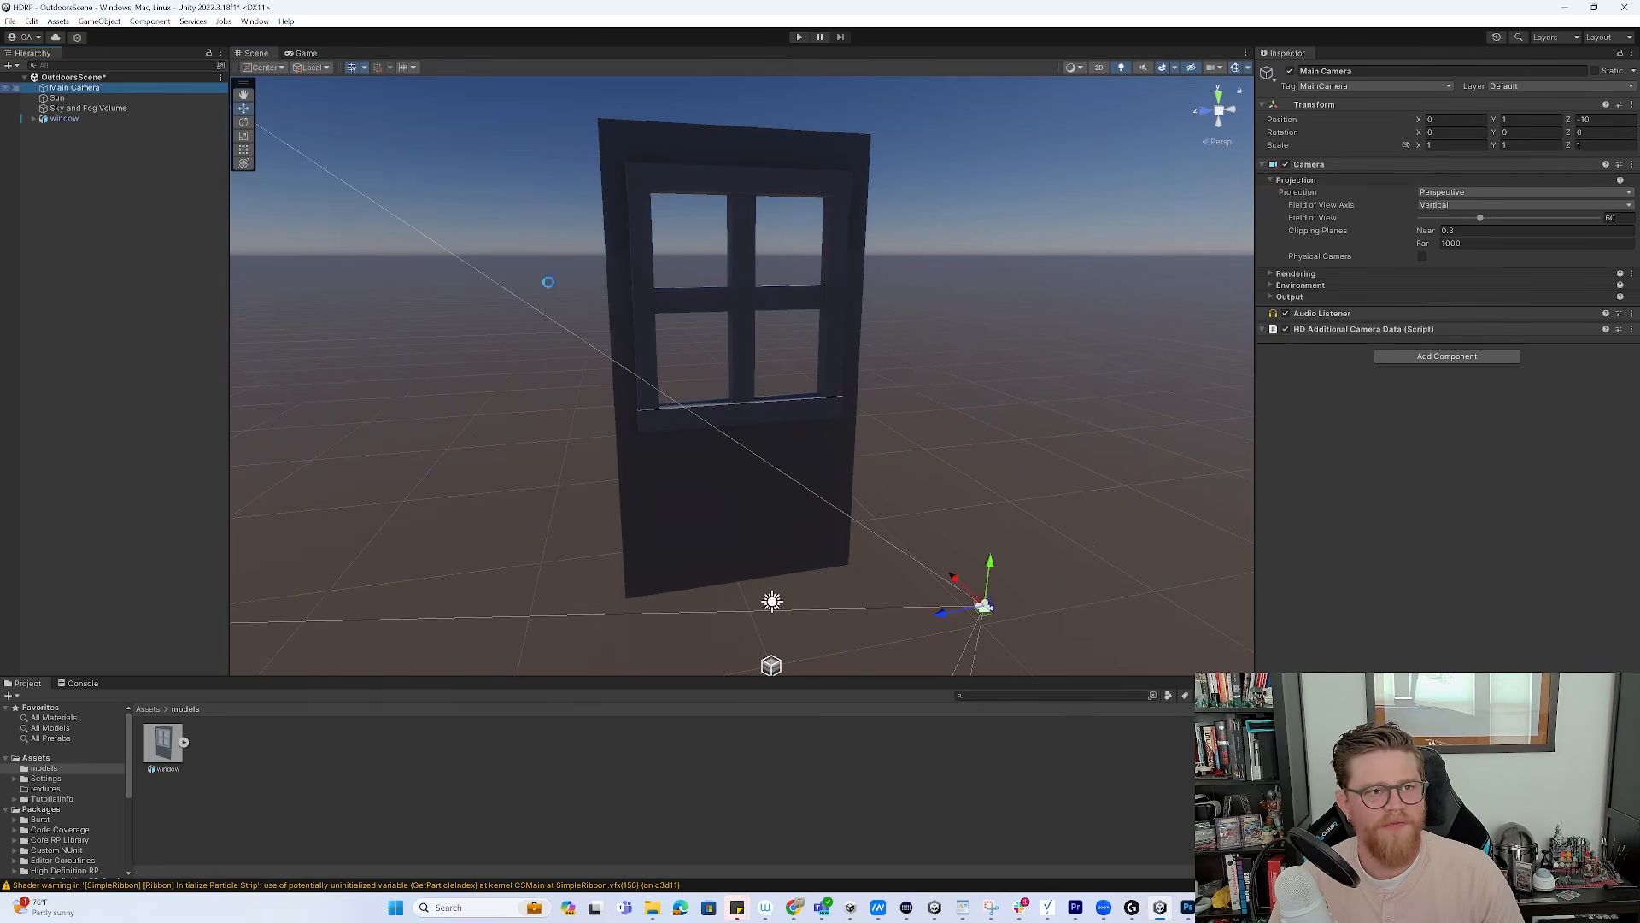
{"action": "key", "text": "e"}
{"action": "left_click", "coordinate": [772, 603]}
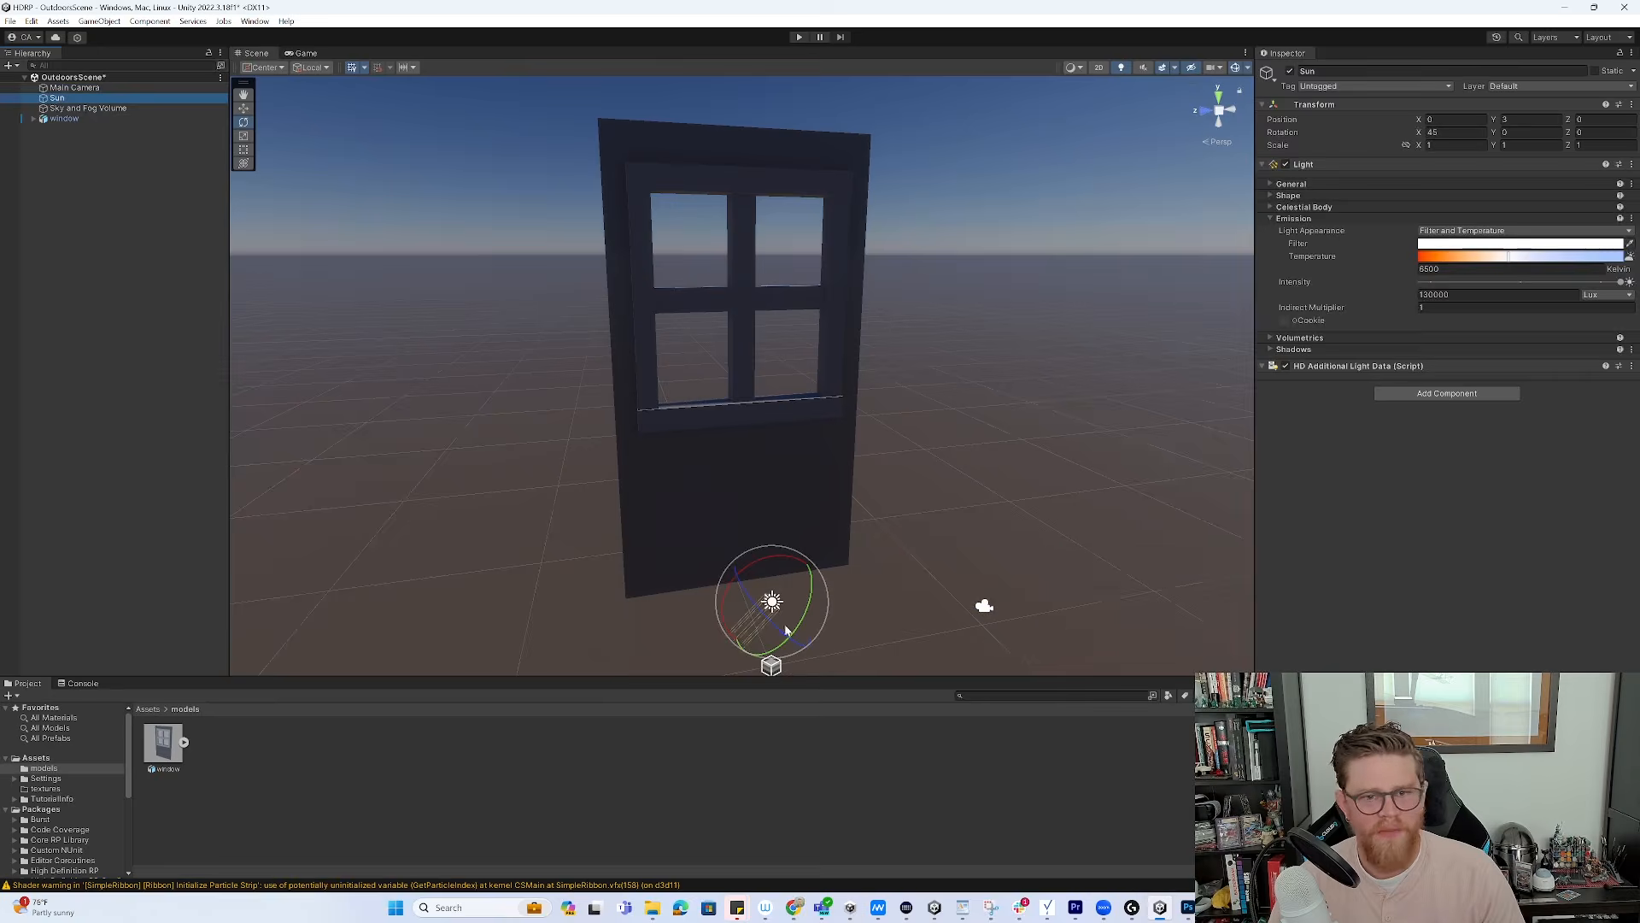
{"action": "mouse_move", "coordinate": [771, 622]}
{"action": "left_mouse_down"}
{"action": "mouse_move", "coordinate": [782, 638]}
{"action": "mouse_move", "coordinate": [762, 632]}
{"action": "left_mouse_up"}
{"action": "left_click_drag", "start_coordinate": [786, 569], "coordinate": [773, 575]}
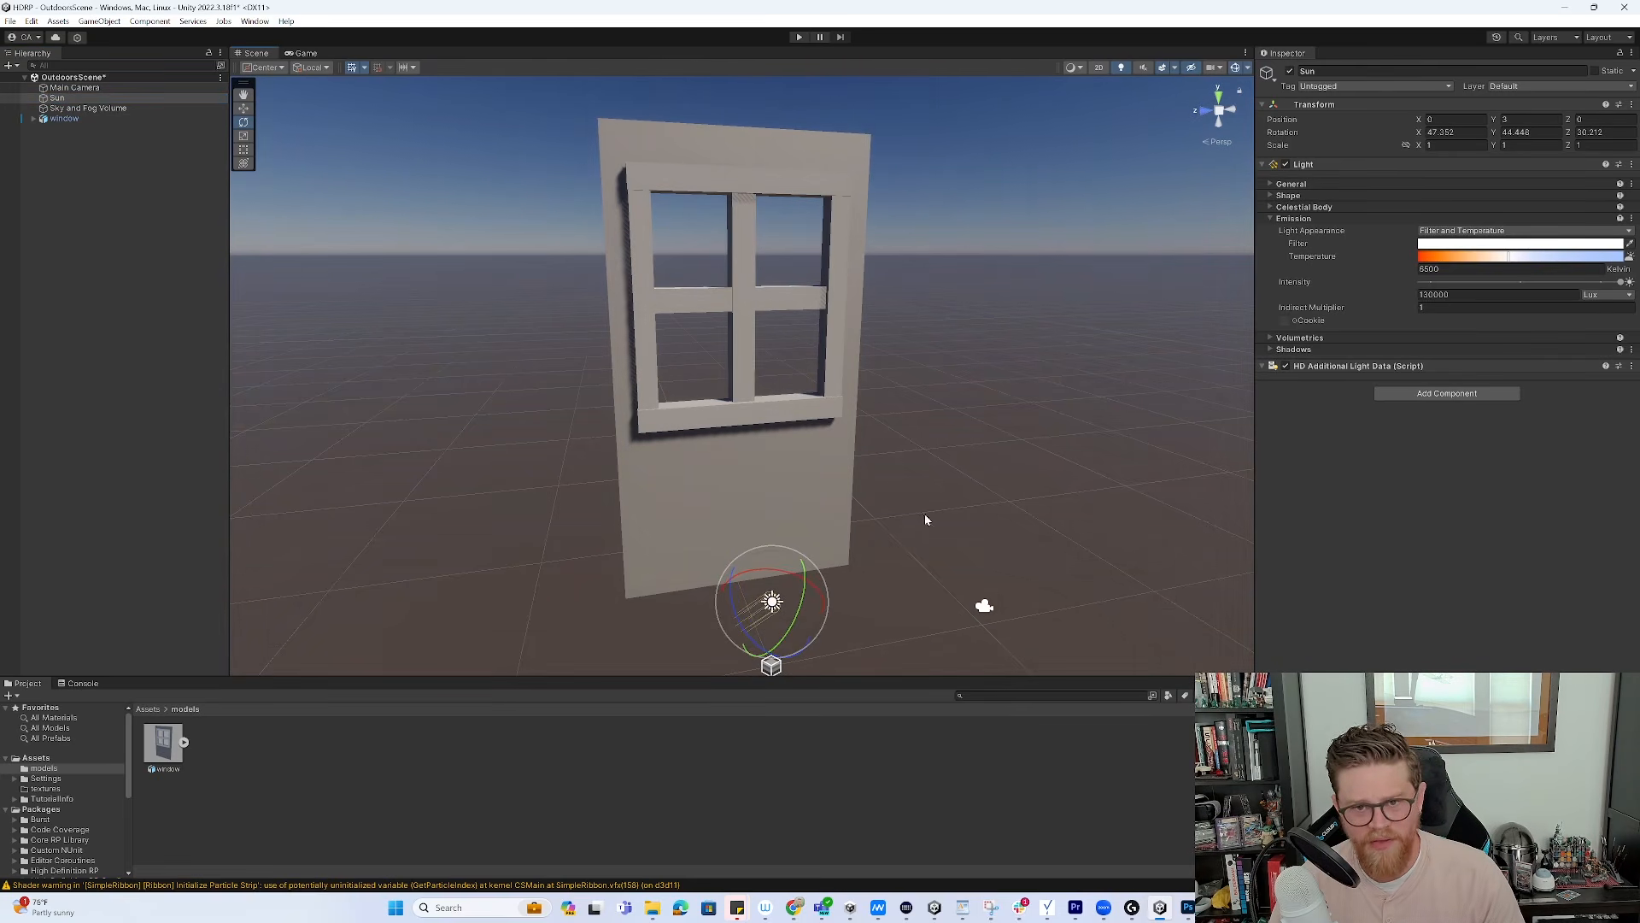
Import all nine exported base, mask and normal maps into the project's textures folder
{"action": "left_click", "coordinate": [148, 709]}
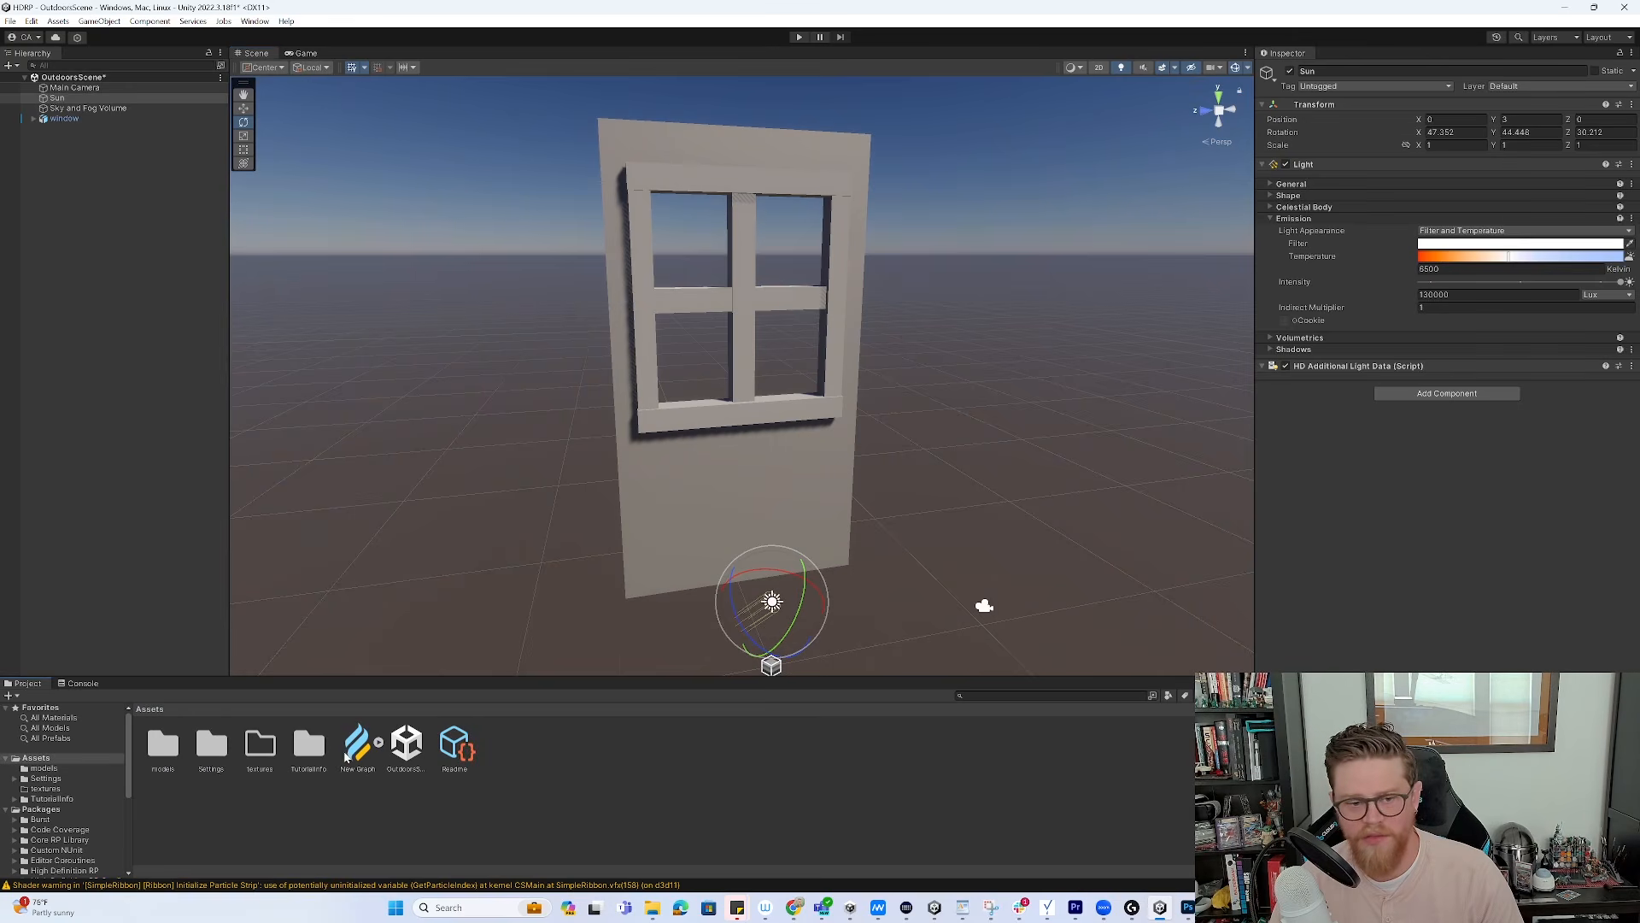
{"action": "double_click", "coordinate": [260, 744]}
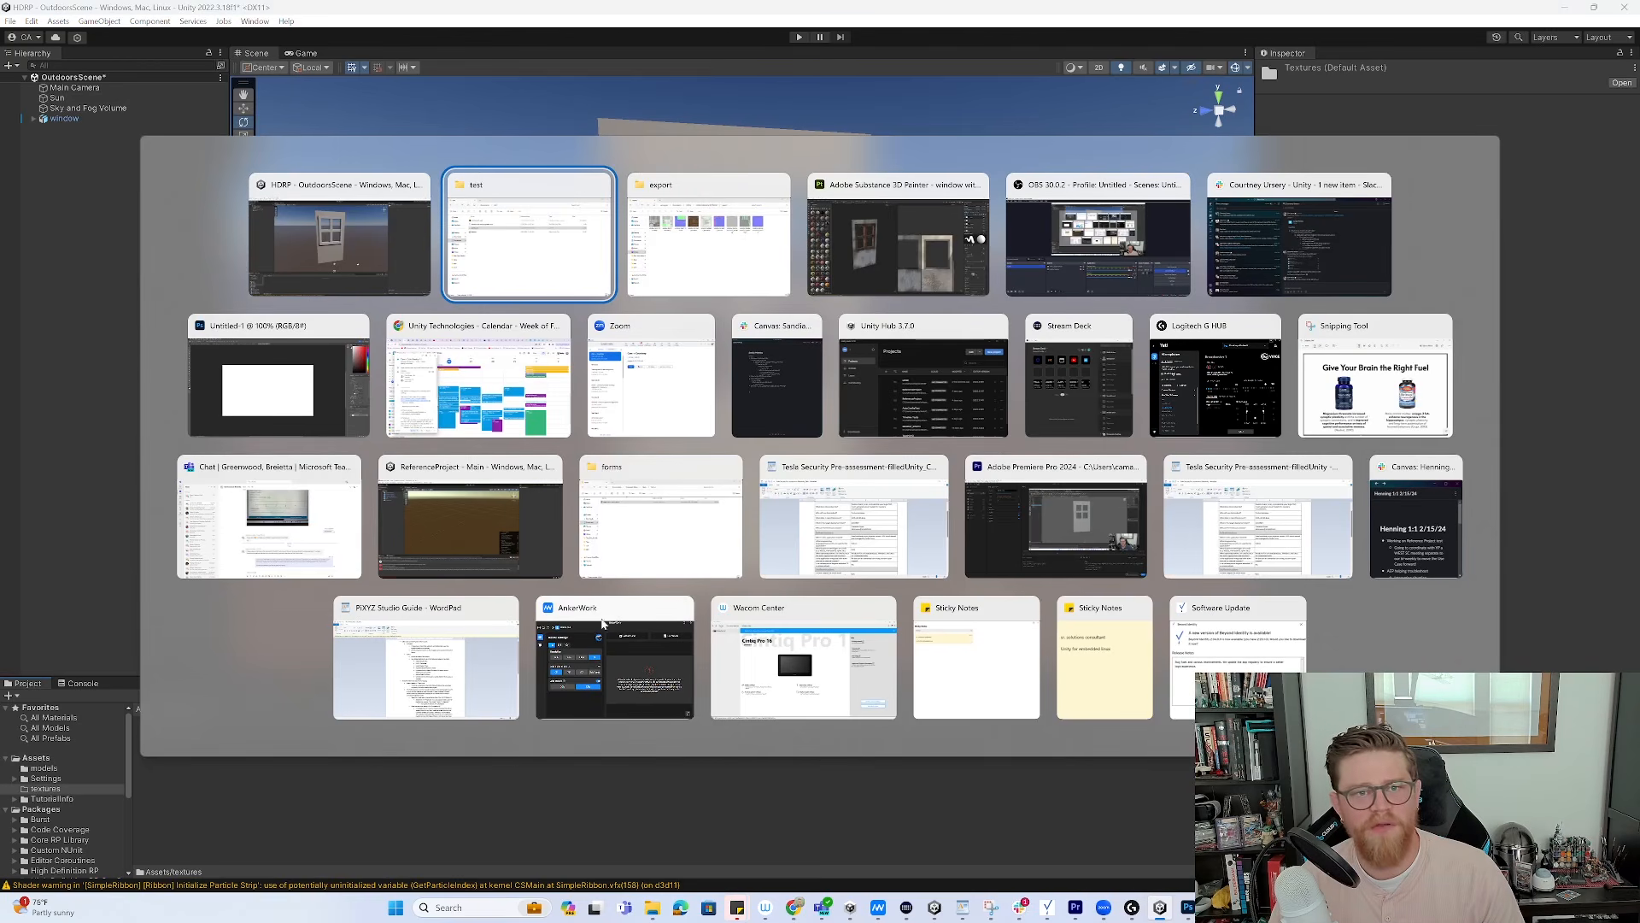
{"action": "left_click", "coordinate": [696, 275]}
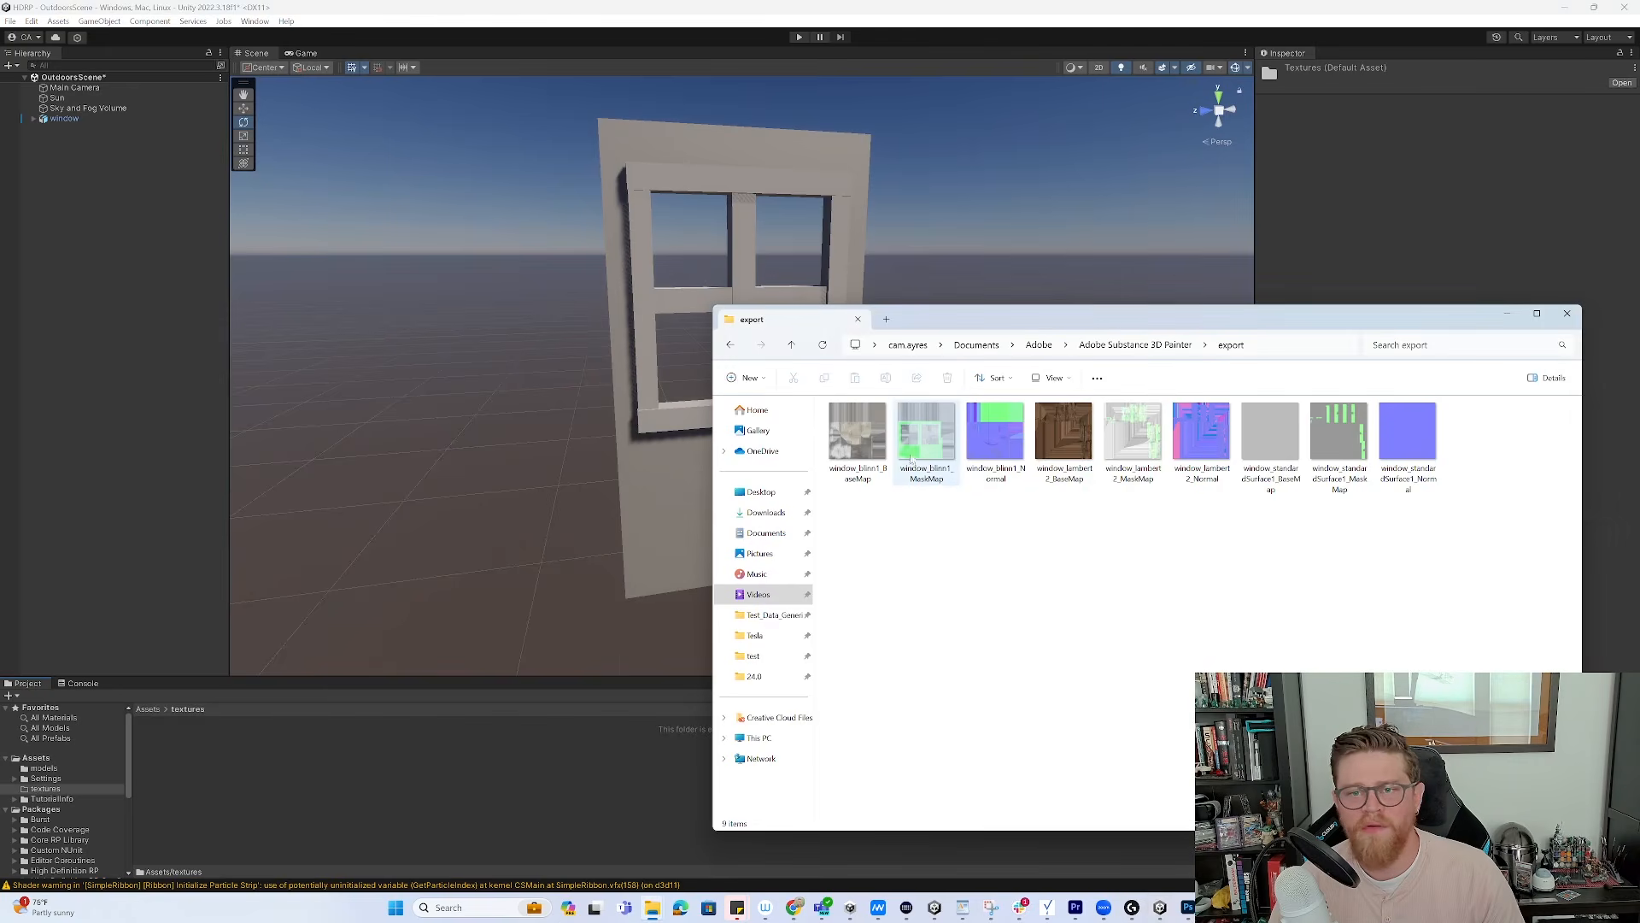
{"action": "left_click", "coordinate": [857, 436]}
{"action": "left_click", "coordinate": [1408, 436], "text": "shift"}
{"action": "left_click_drag", "start_coordinate": [1113, 453], "coordinate": [461, 798]}
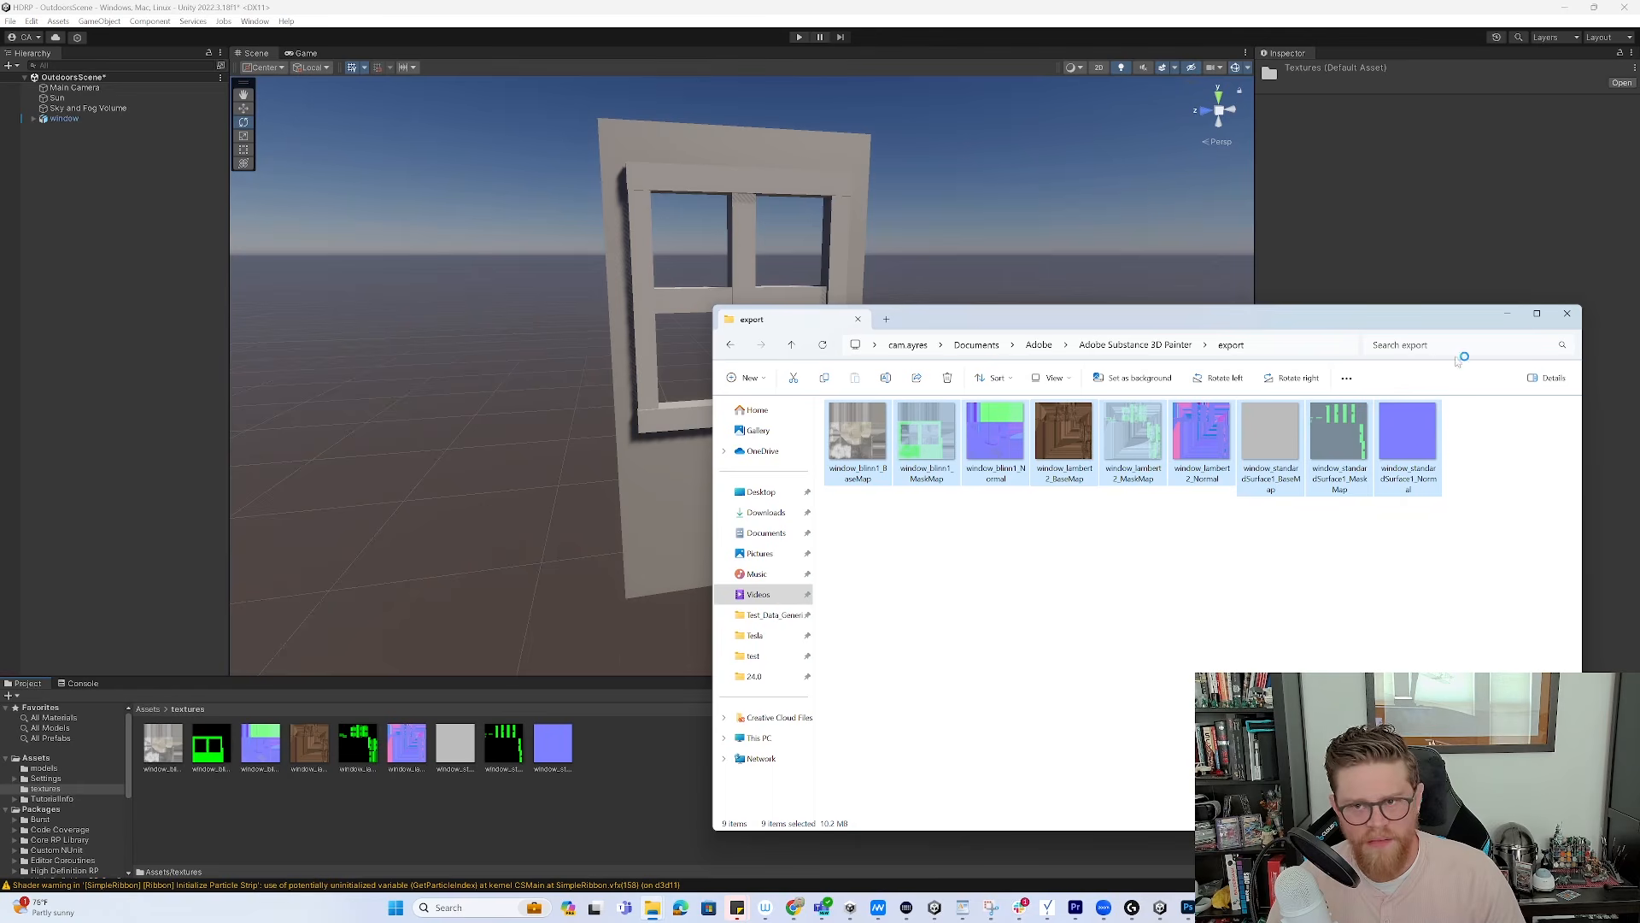
Set the texture type of the blinn1, lambert2 and standardSurface1 normal maps to Normal map and apply the import settings
{"action": "left_click", "coordinate": [526, 722]}
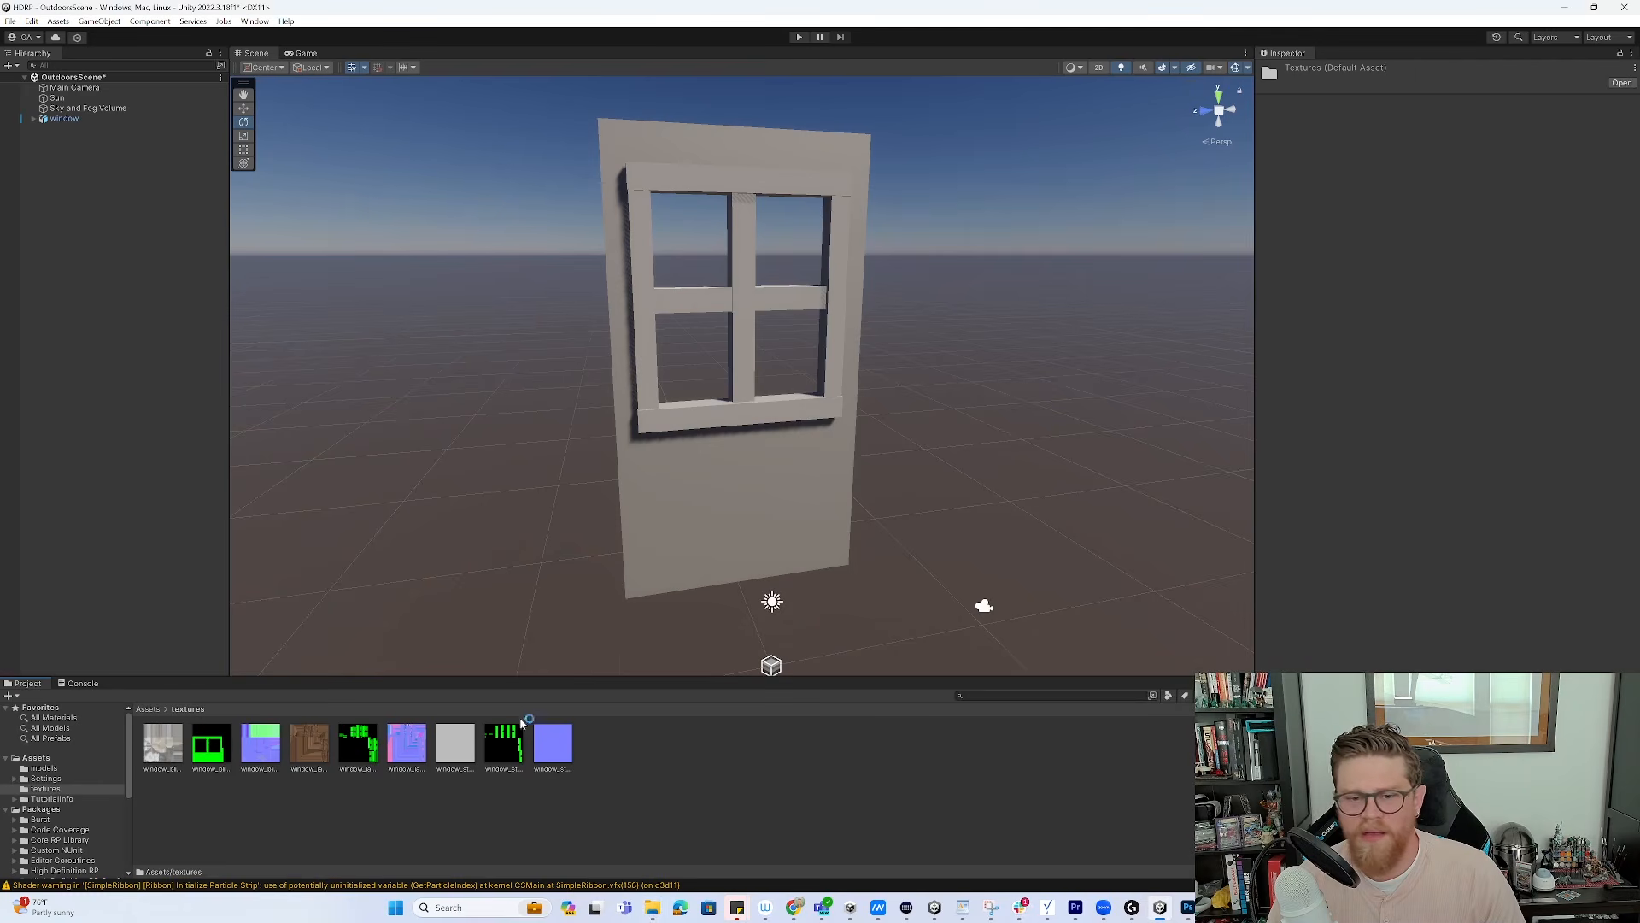
{"action": "left_click", "coordinate": [407, 742], "text": "ctrl"}
{"action": "left_click", "coordinate": [272, 750], "text": "ctrl"}
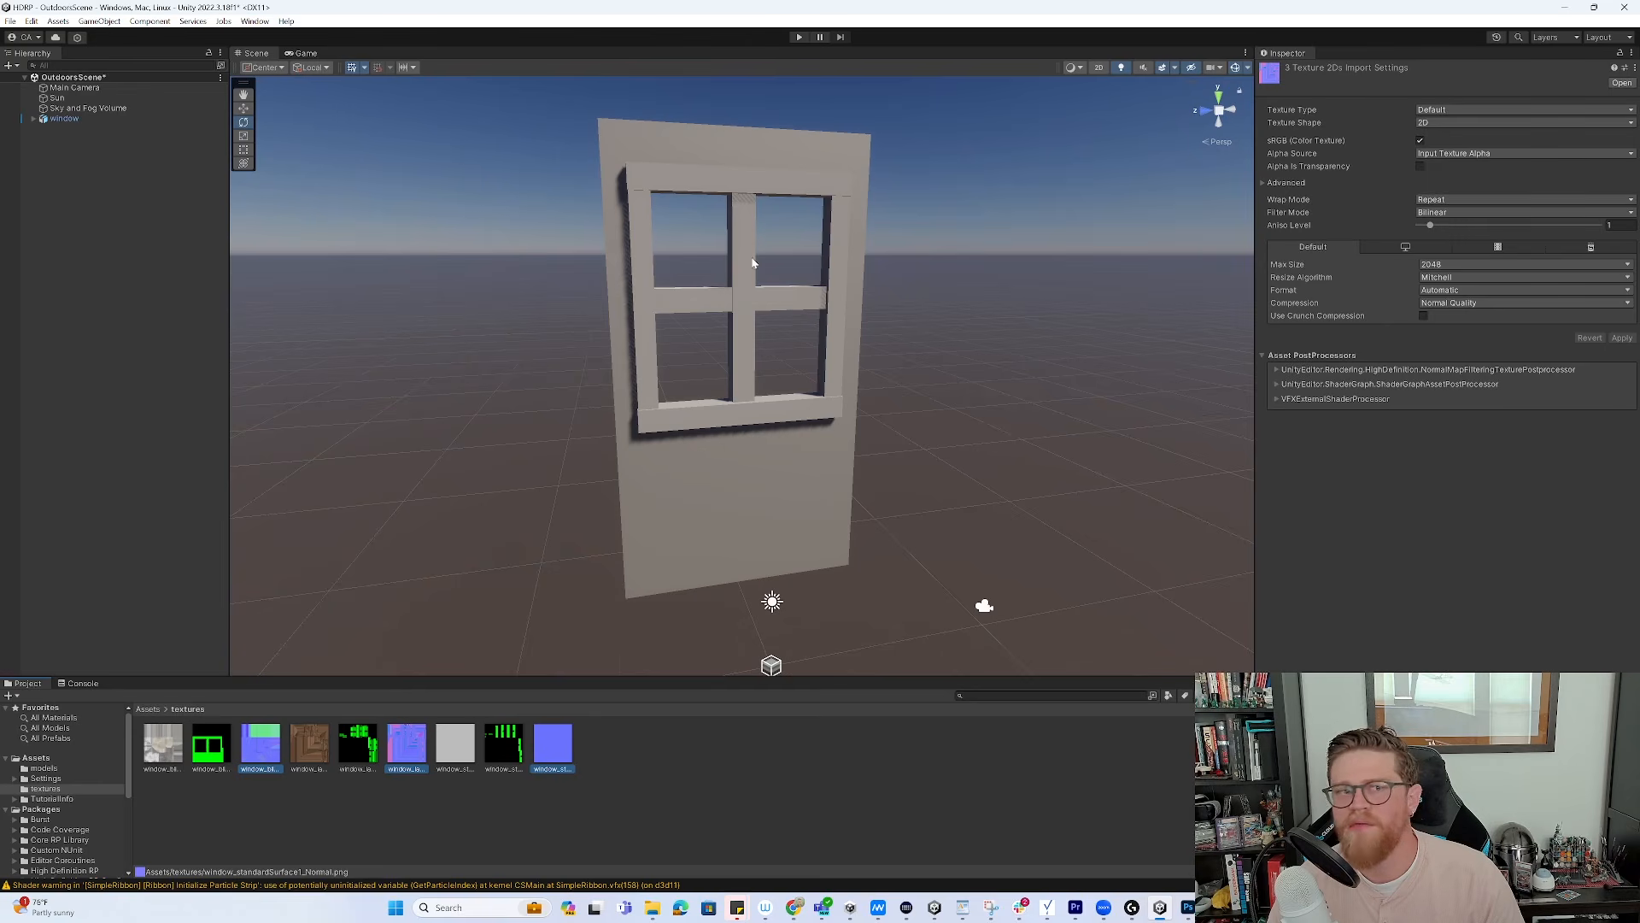
{"action": "left_click", "coordinate": [1469, 125]}
{"action": "left_click", "coordinate": [1476, 110]}
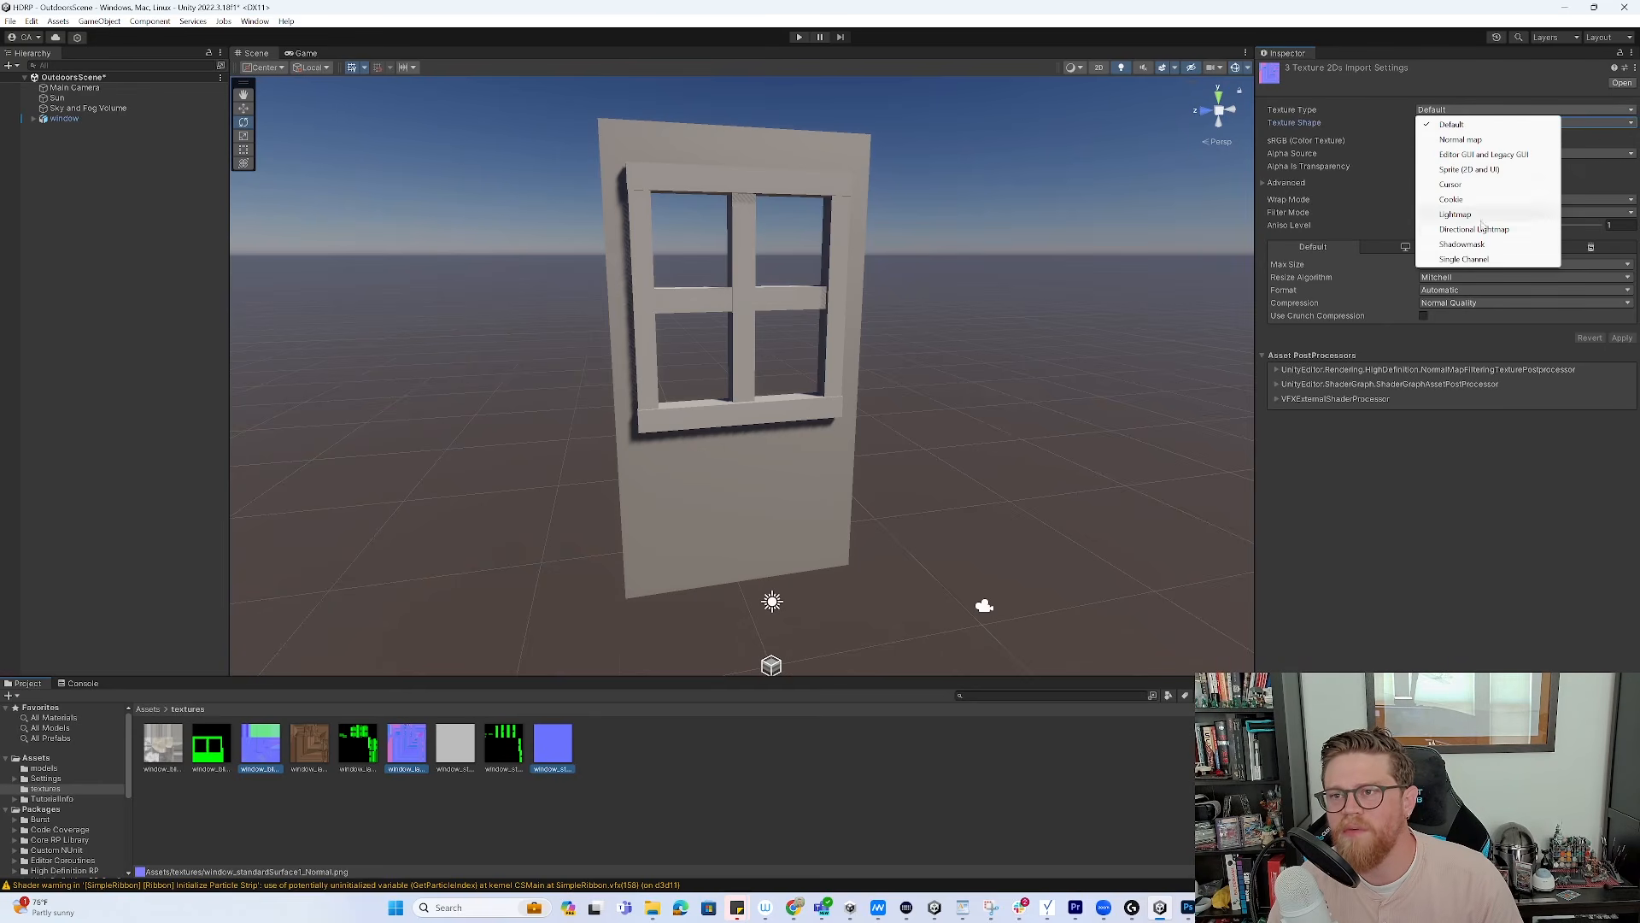
{"action": "left_click", "coordinate": [1461, 139]}
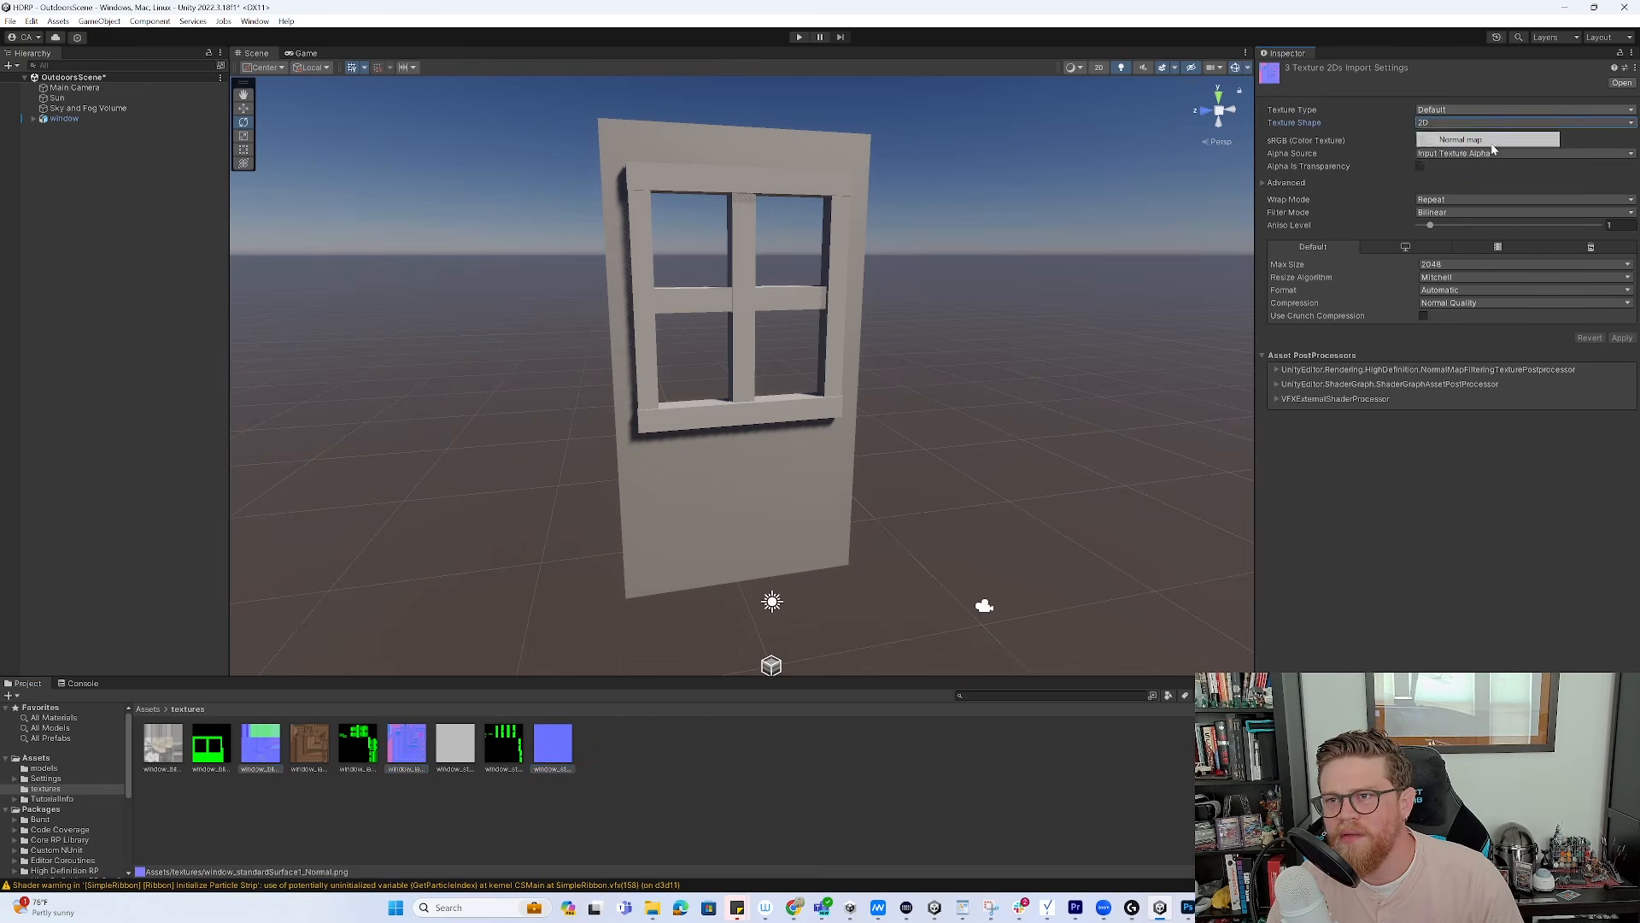
{"action": "left_click", "coordinate": [1622, 325]}
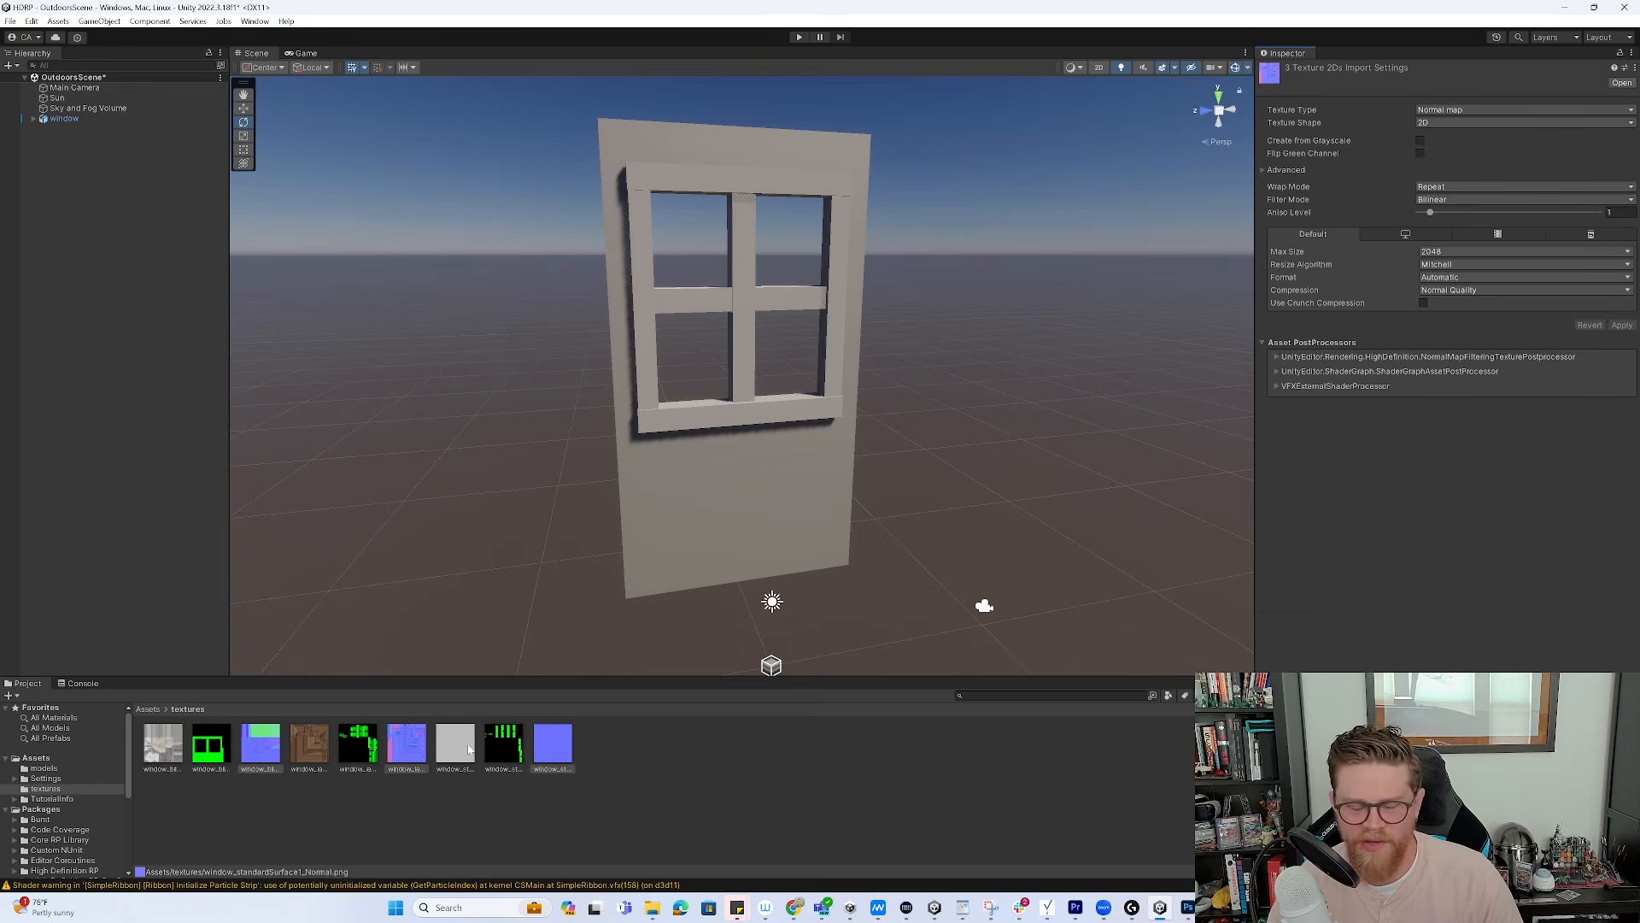
Examine the material import settings of the window model in the models folder
{"action": "left_click", "coordinate": [61, 118]}
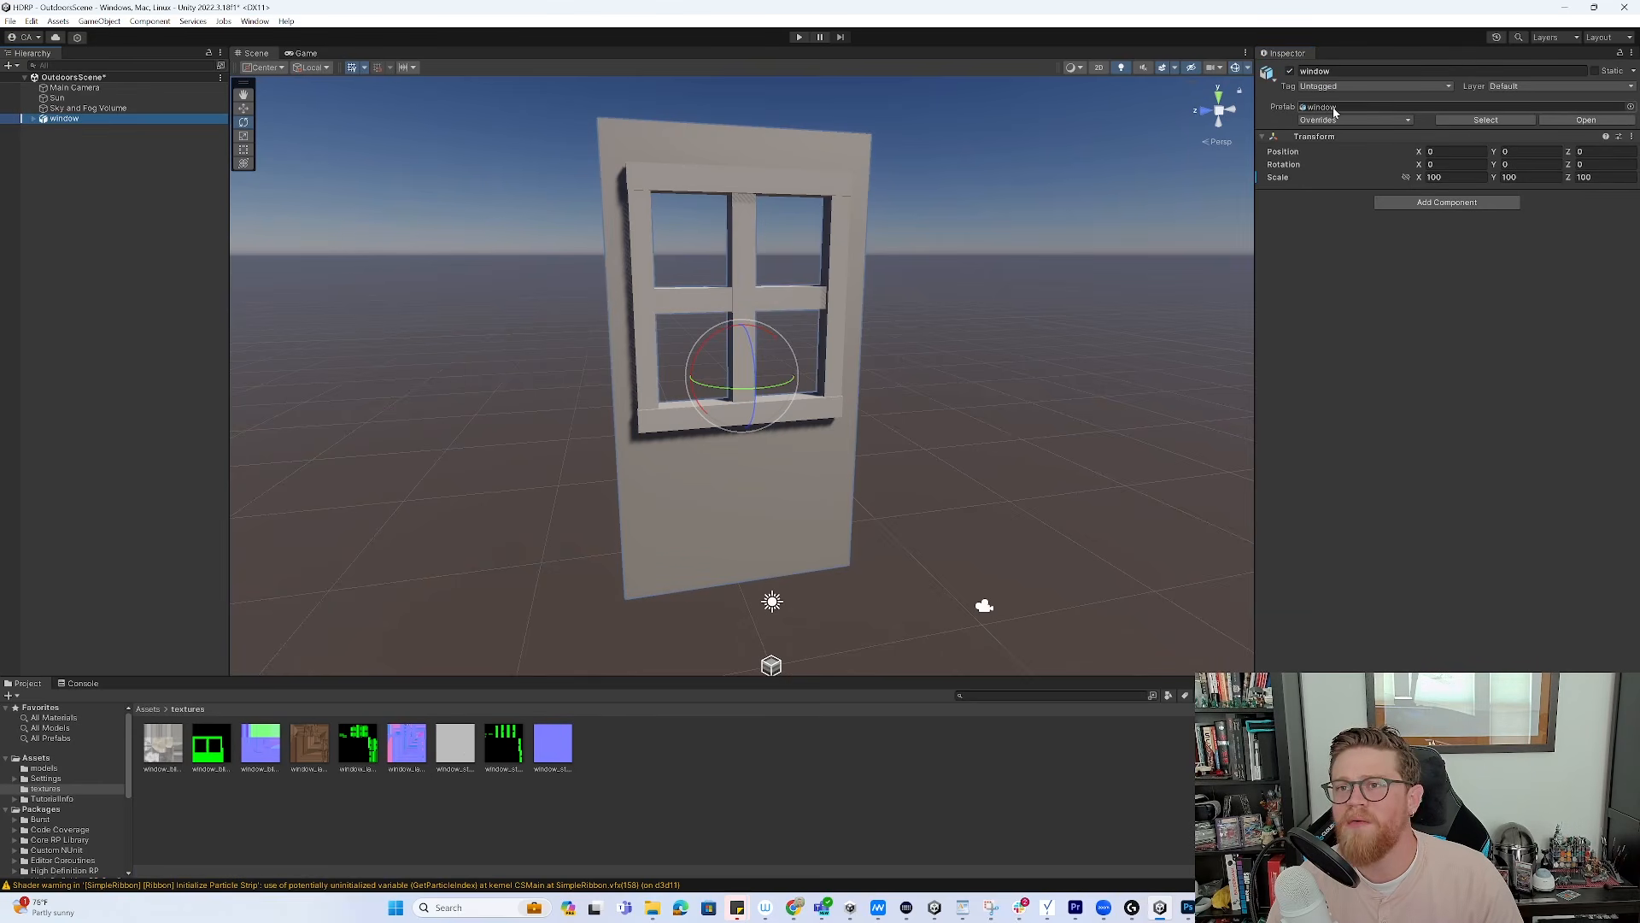
{"action": "left_click", "coordinate": [149, 709]}
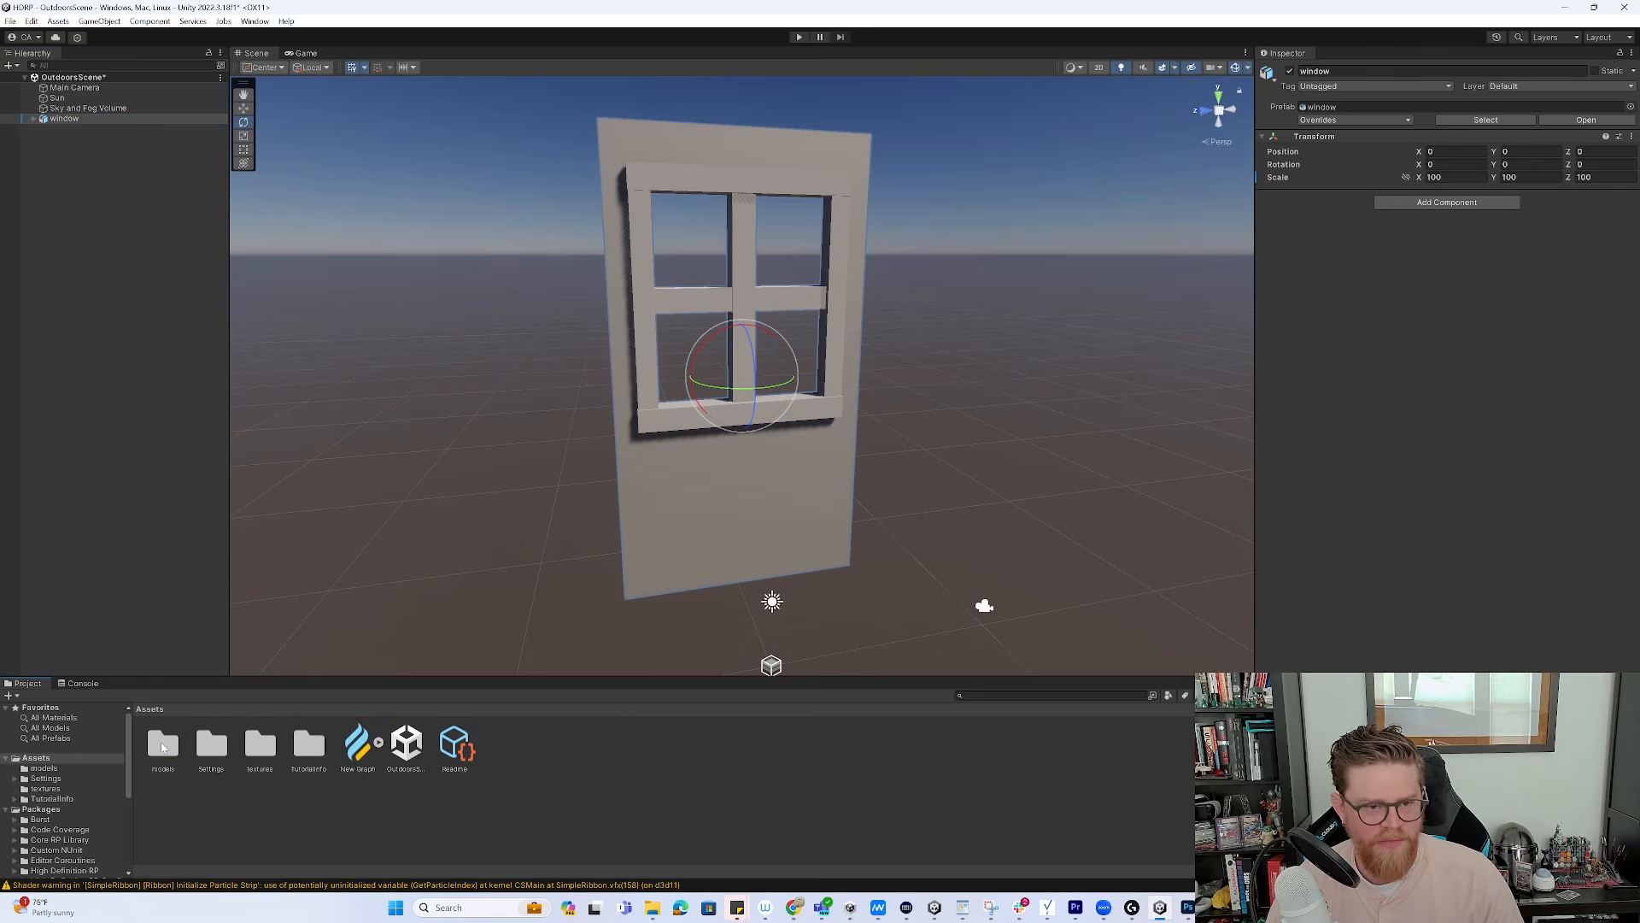
{"action": "double_click", "coordinate": [164, 749]}
{"action": "left_click", "coordinate": [168, 745]}
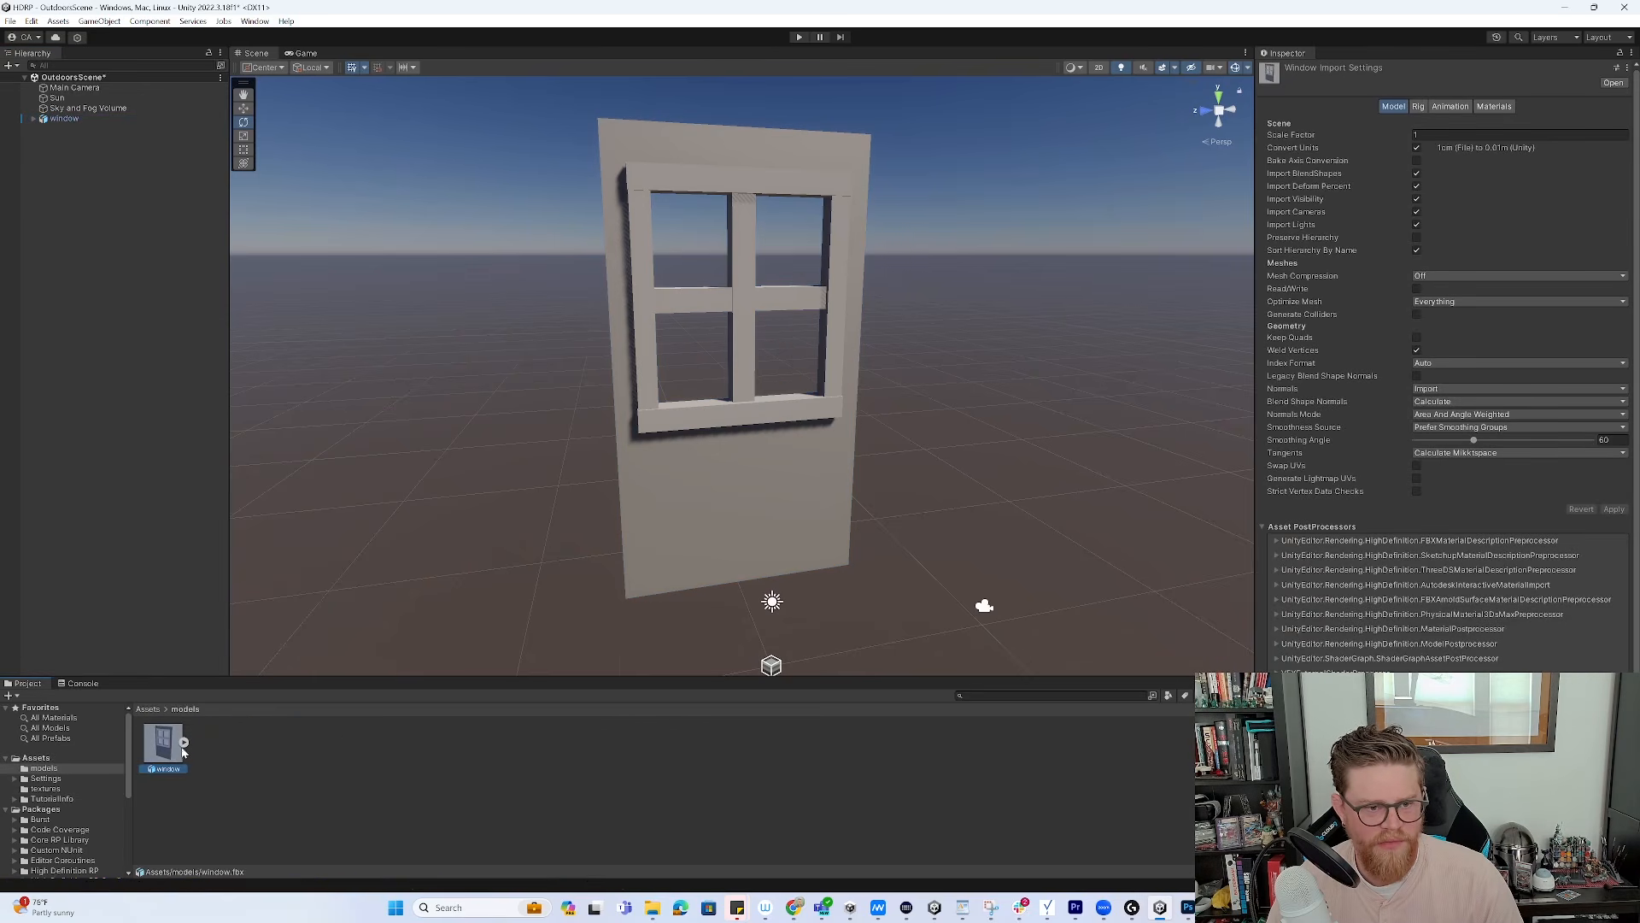
{"action": "left_click", "coordinate": [1495, 106]}
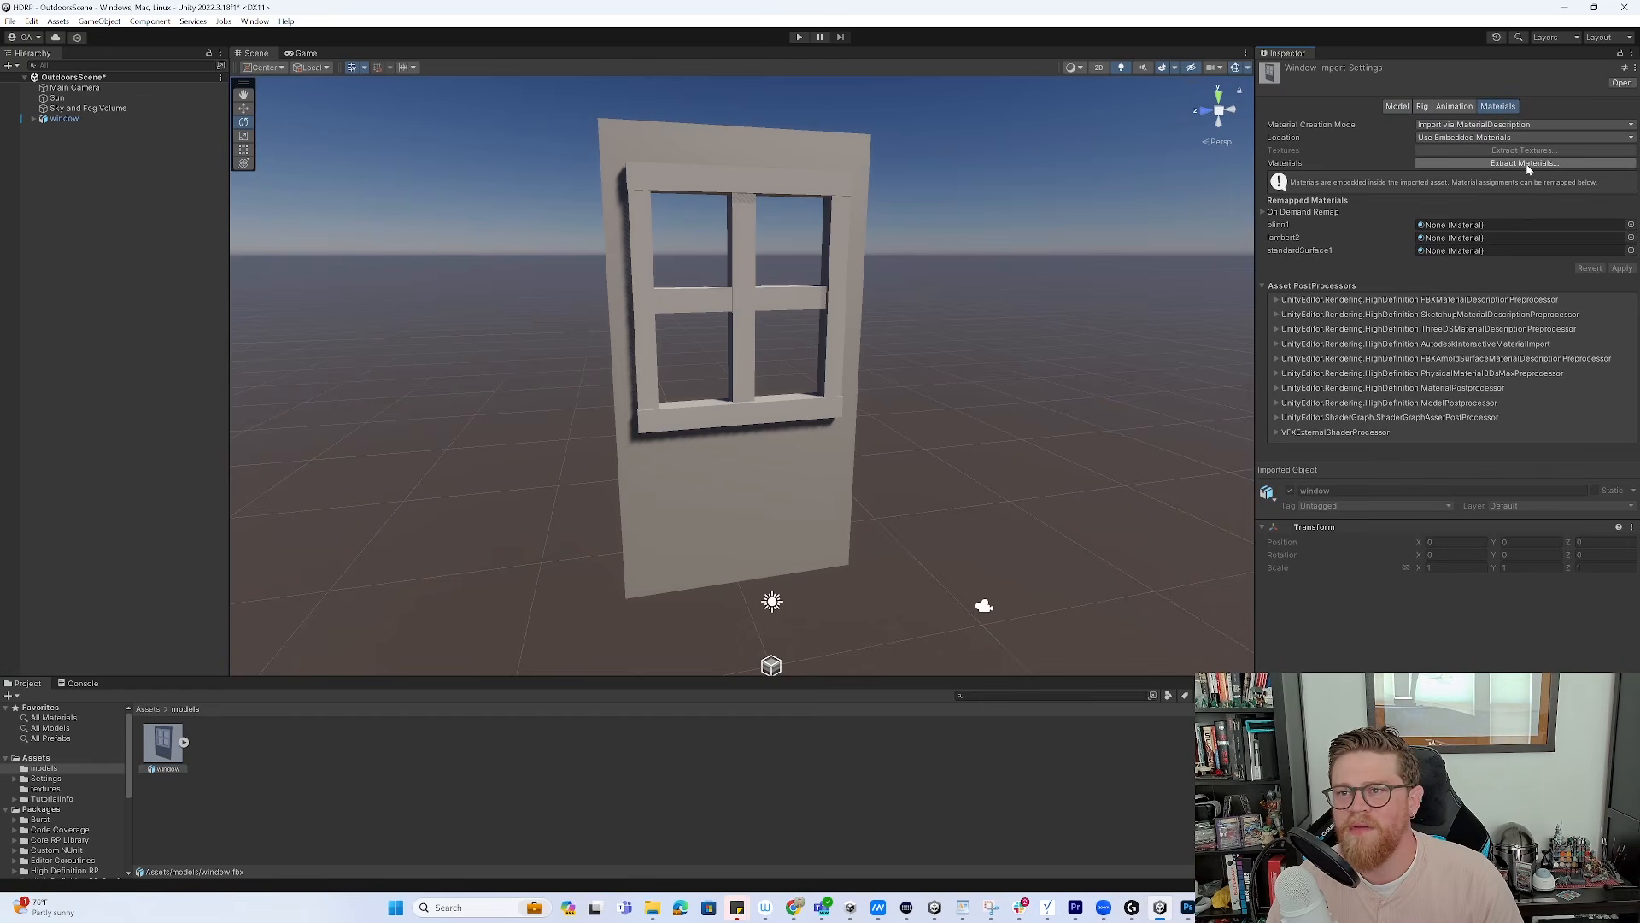
Create a folder named materials in the project's Assets folder and open it
{"action": "left_click", "coordinate": [150, 711]}
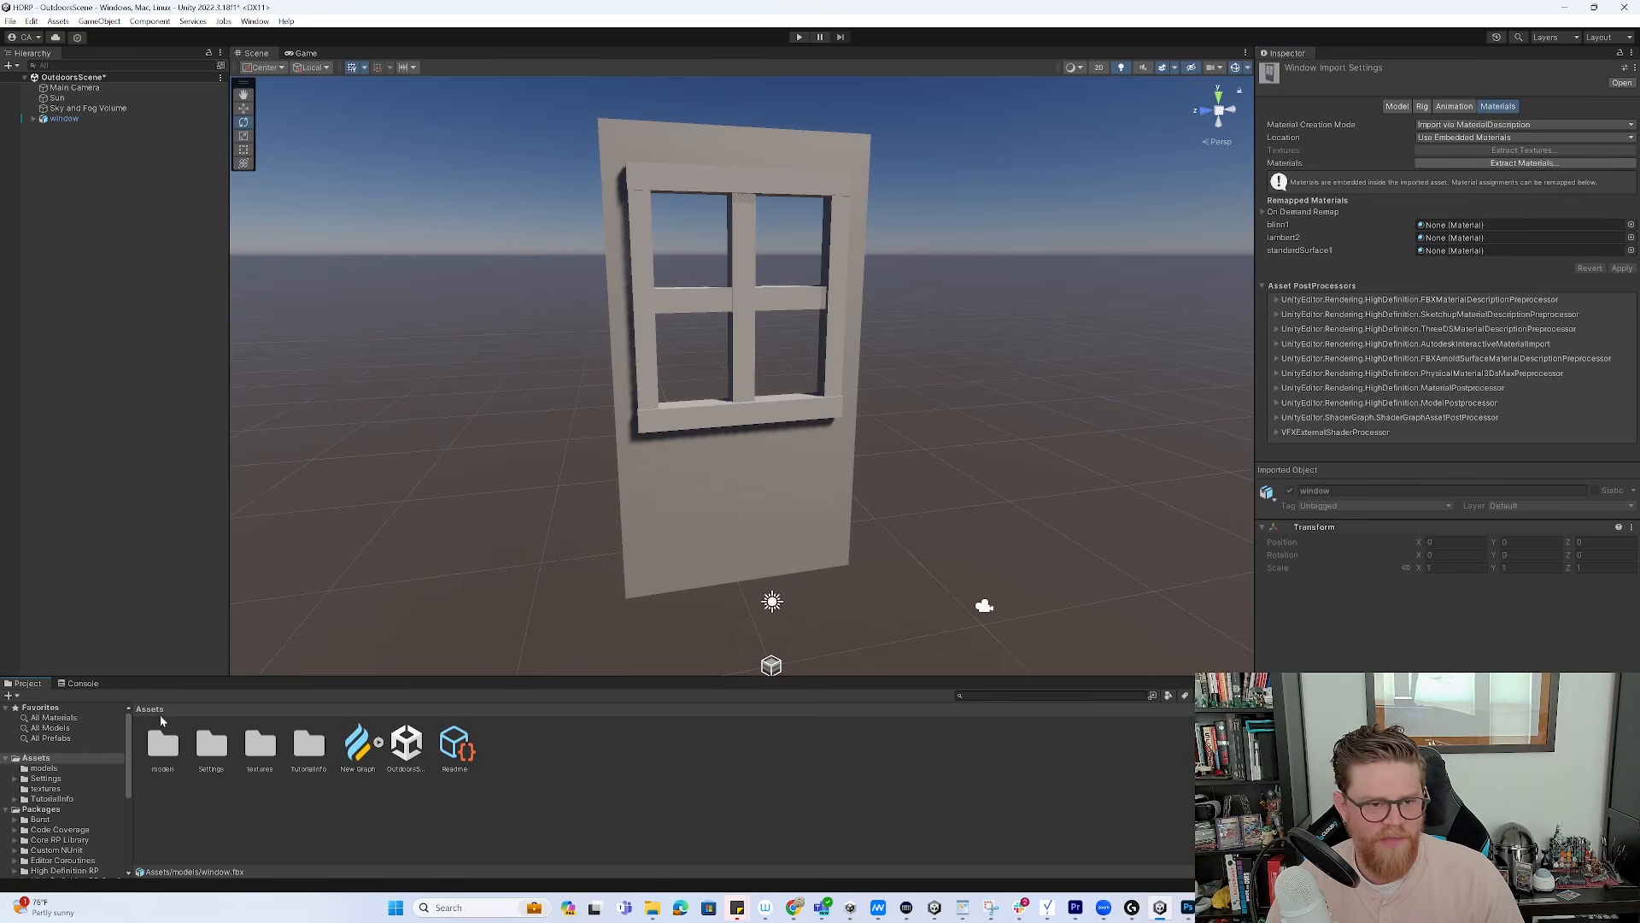
{"action": "right_click", "coordinate": [369, 807]}
{"action": "mouse_move", "coordinate": [479, 445]}
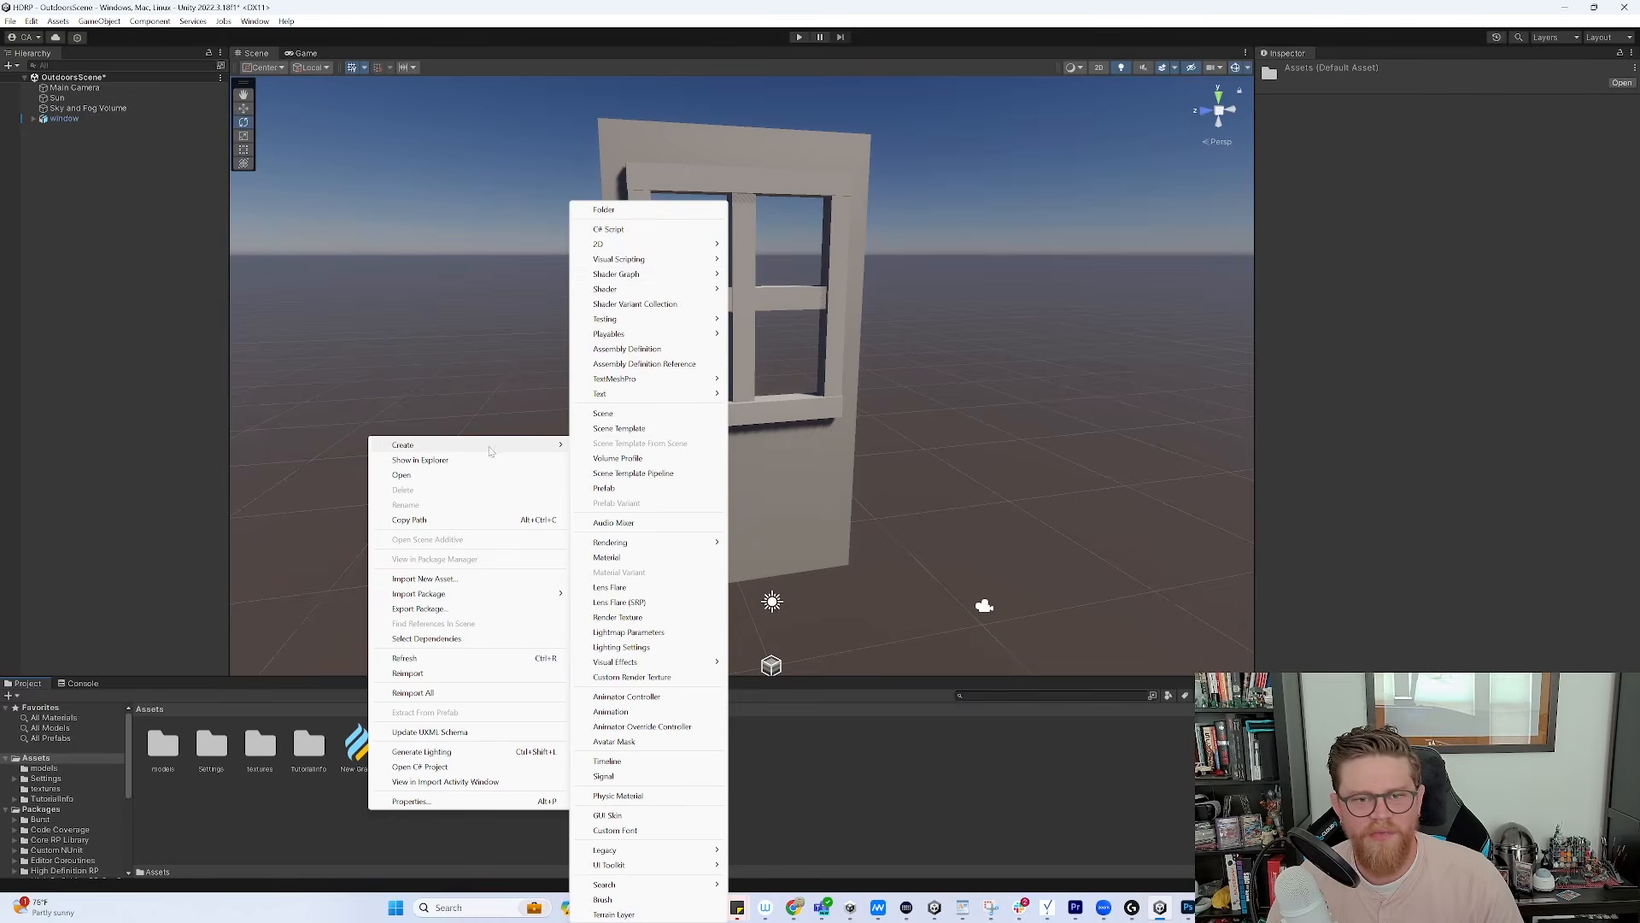
{"action": "left_click", "coordinate": [632, 209]}
{"action": "type", "text": "materials"}
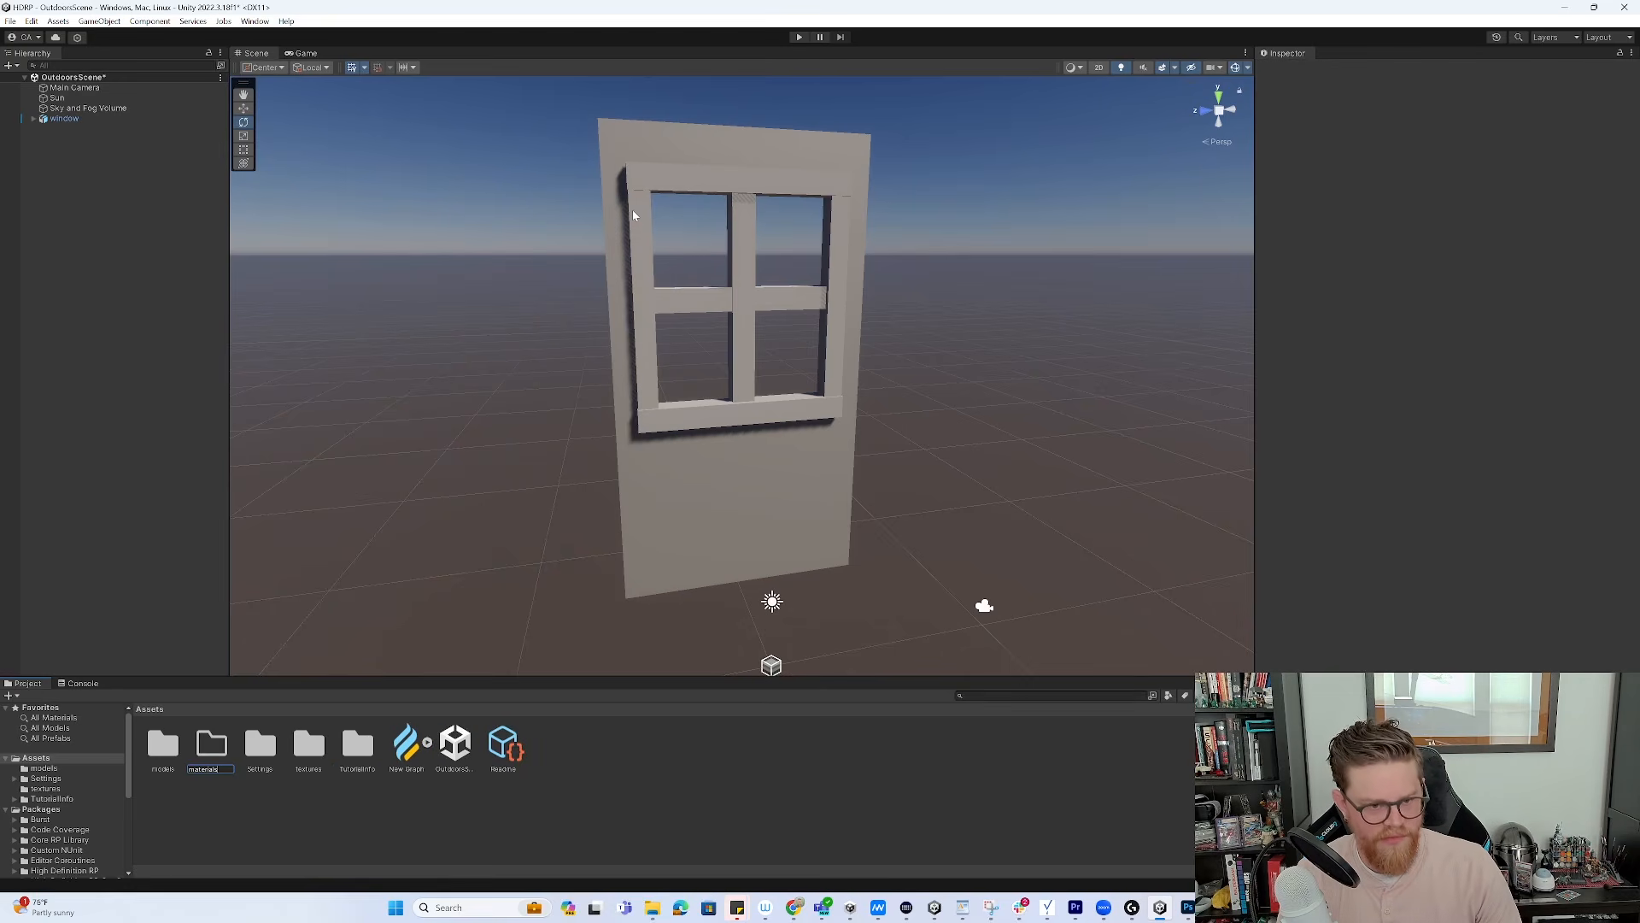
{"action": "key", "text": "Return"}
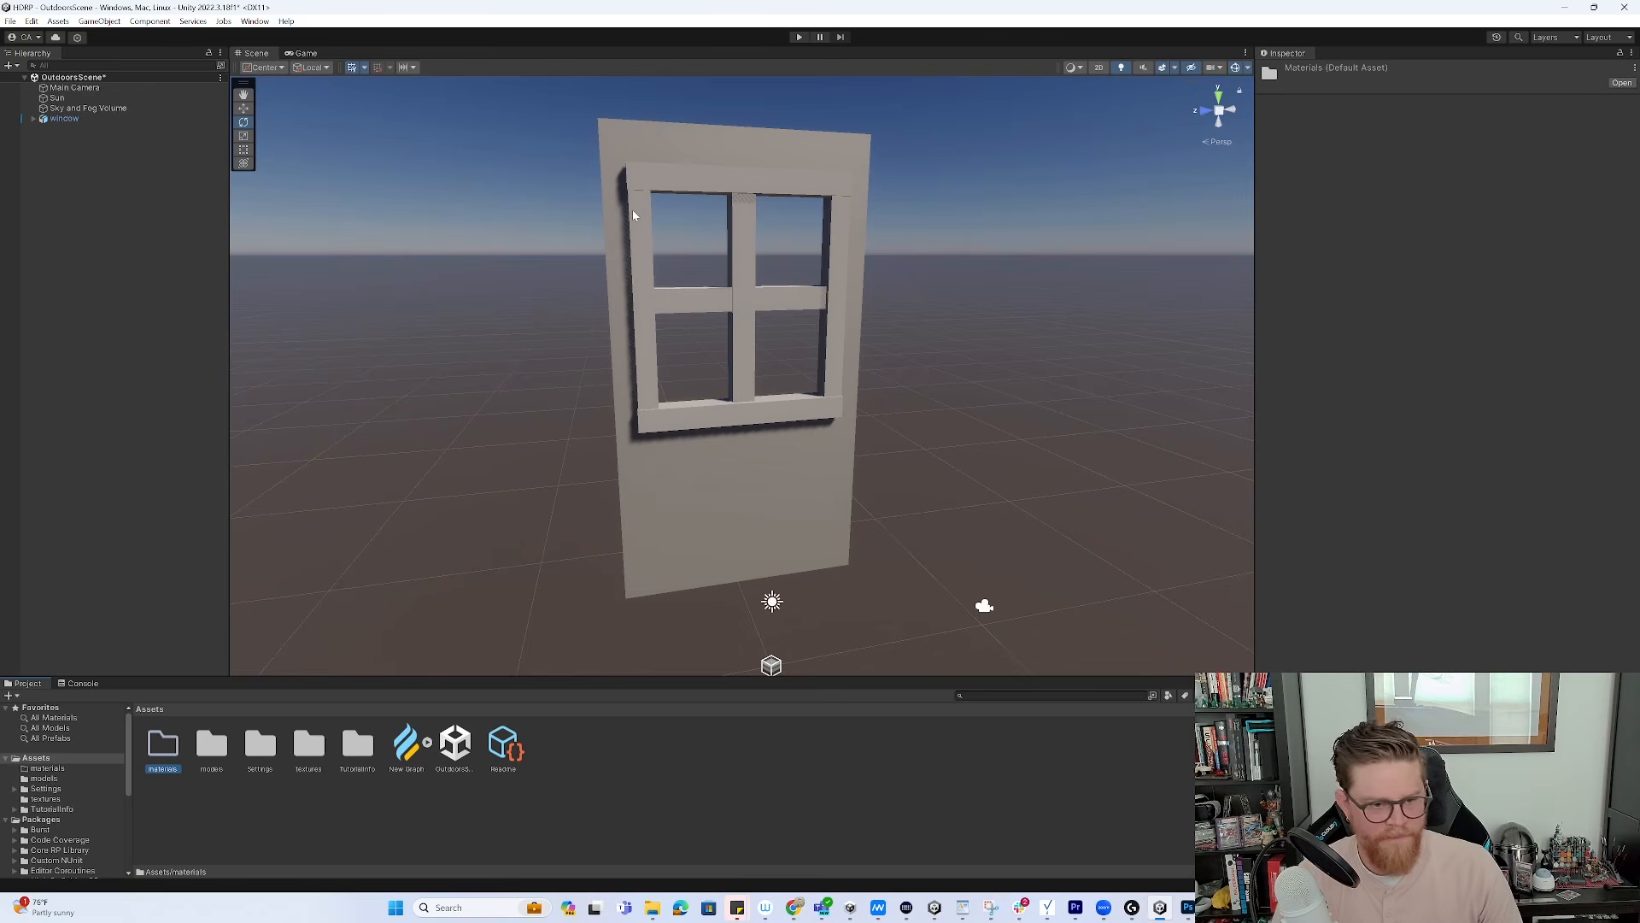
{"action": "double_click", "coordinate": [164, 746]}
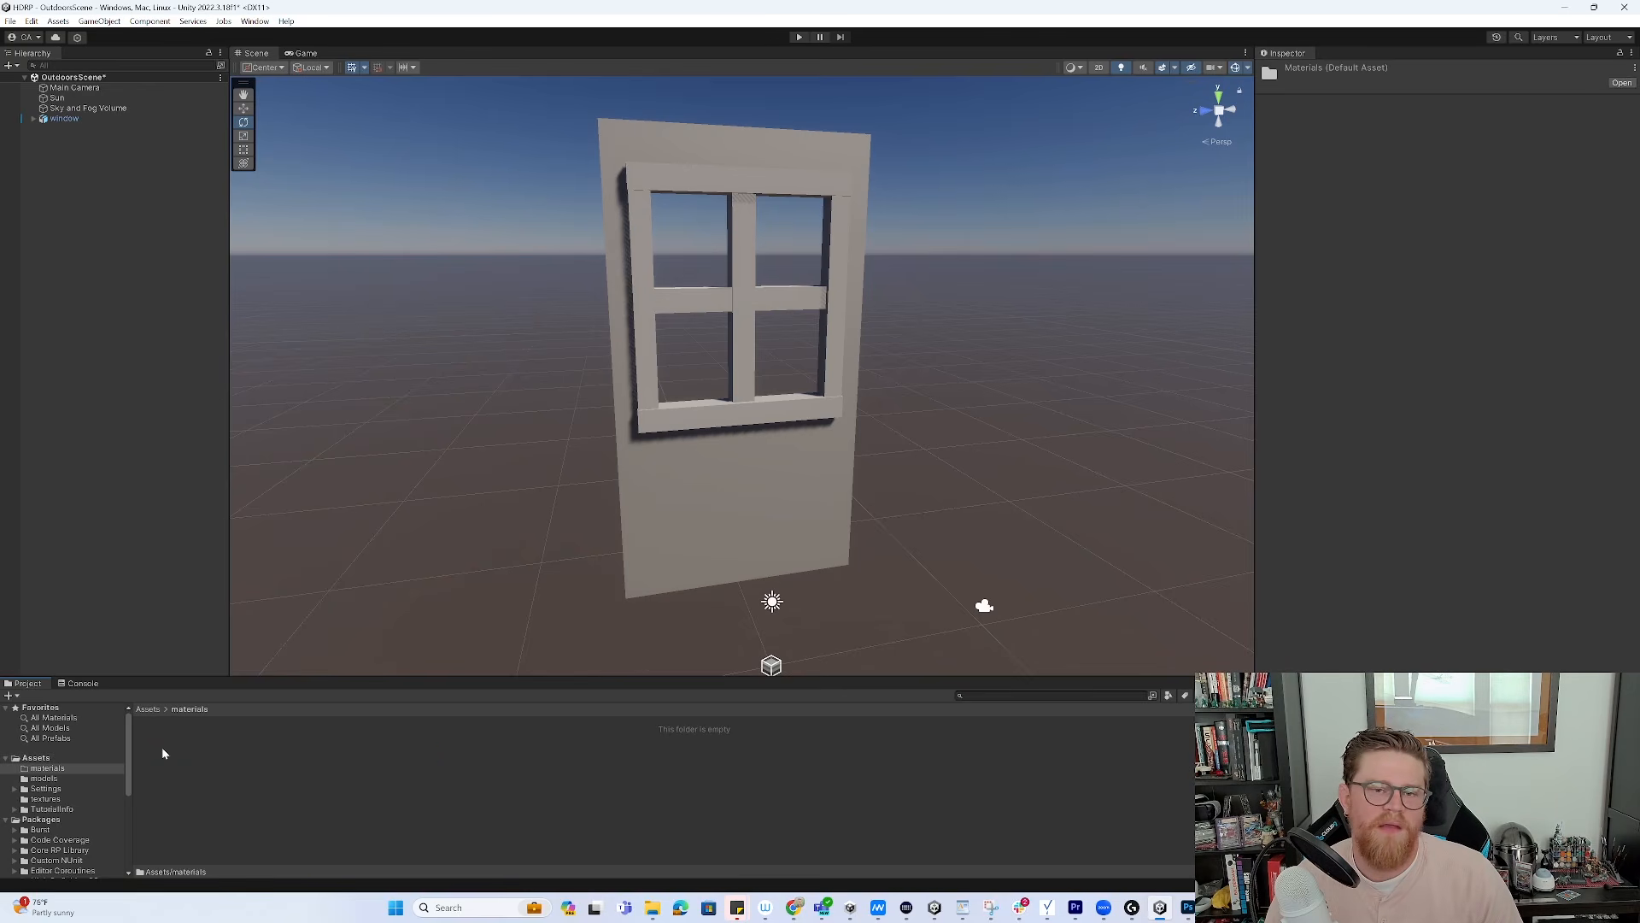
Create a material named Wod in the materials folder
{"action": "right_click", "coordinate": [235, 762]}
{"action": "mouse_move", "coordinate": [342, 393]}
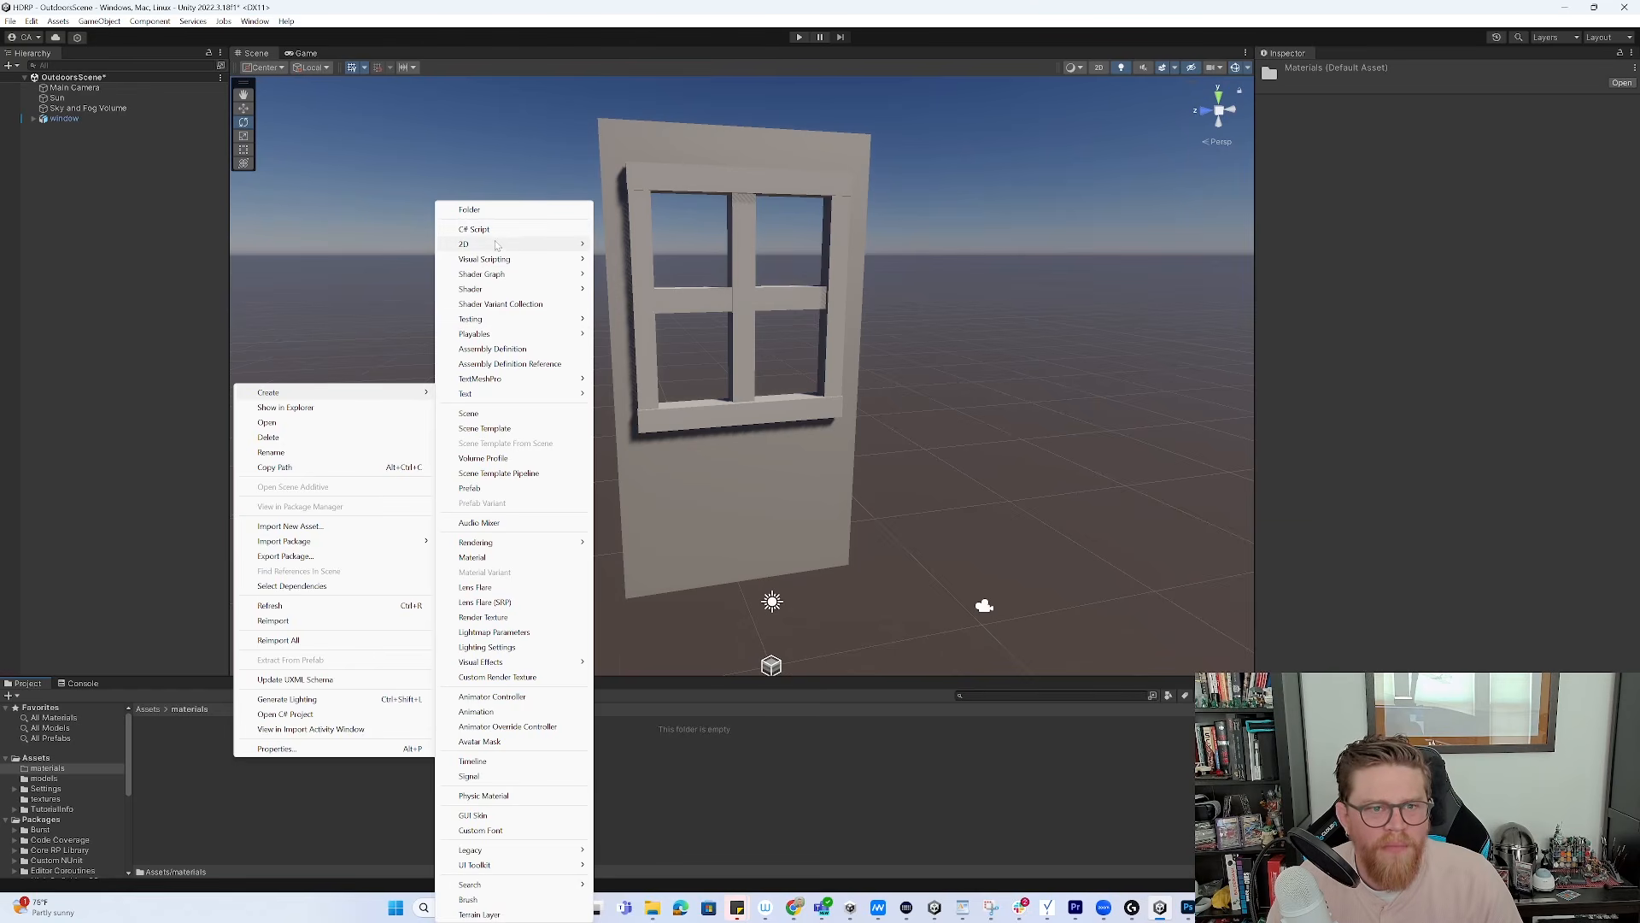
{"action": "left_click", "coordinate": [491, 557]}
{"action": "type", "text": "Wod"}
{"action": "key", "text": "Return"}
Create a second material named Wall in the materials folder
{"action": "right_click", "coordinate": [218, 763]}
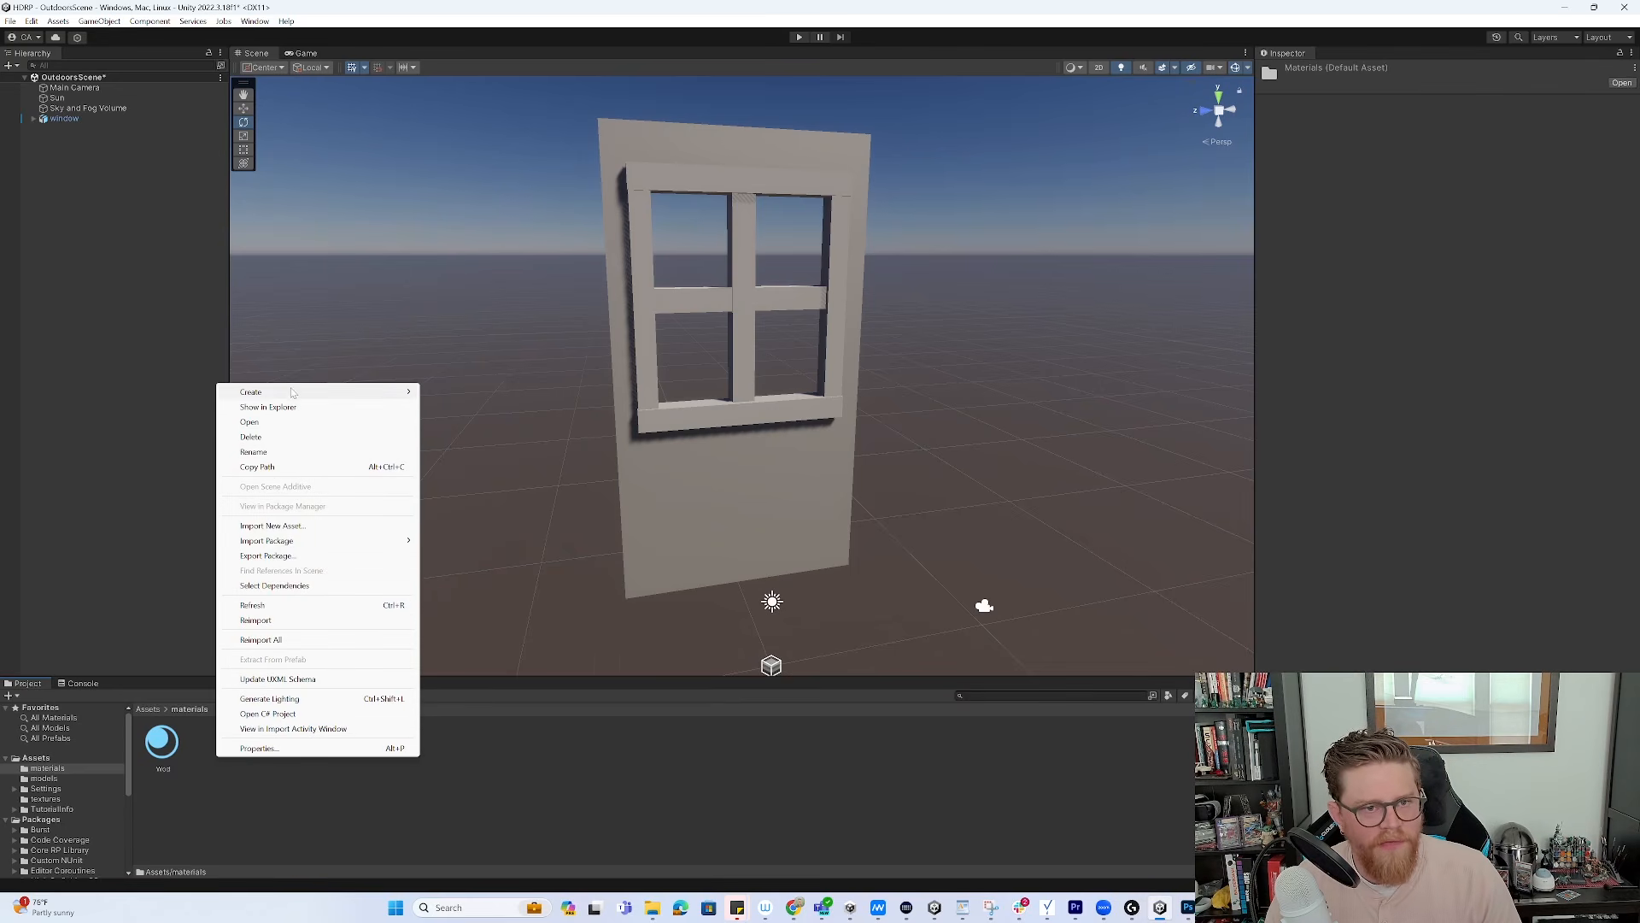
{"action": "mouse_move", "coordinate": [367, 392]}
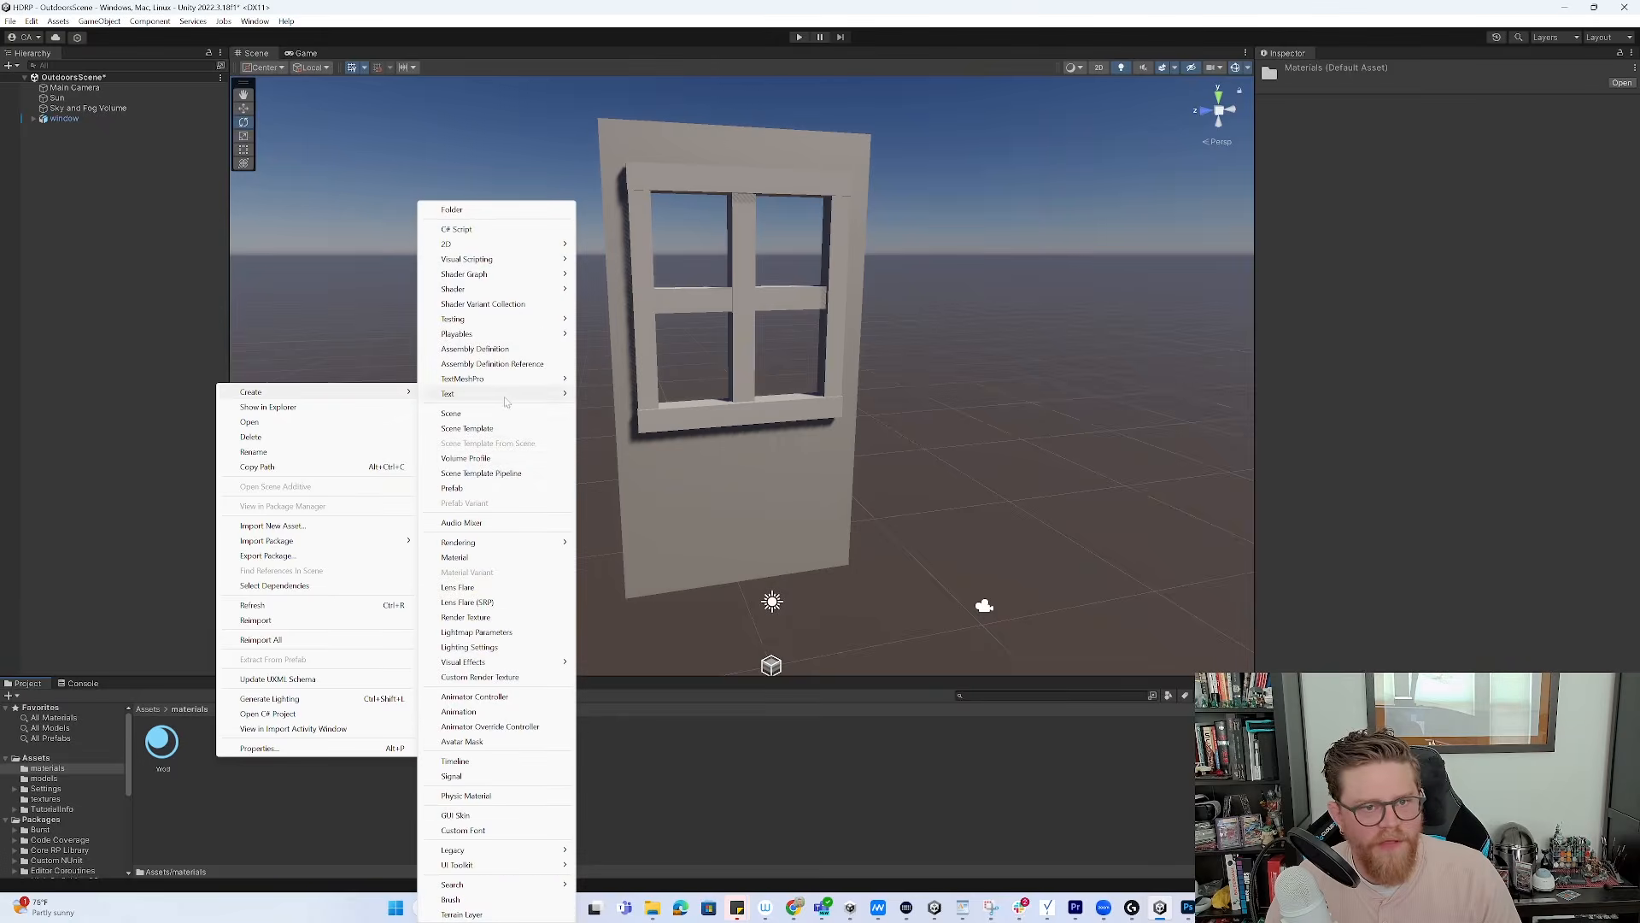
{"action": "left_click", "coordinate": [466, 559]}
{"action": "type", "text": "Wall"}
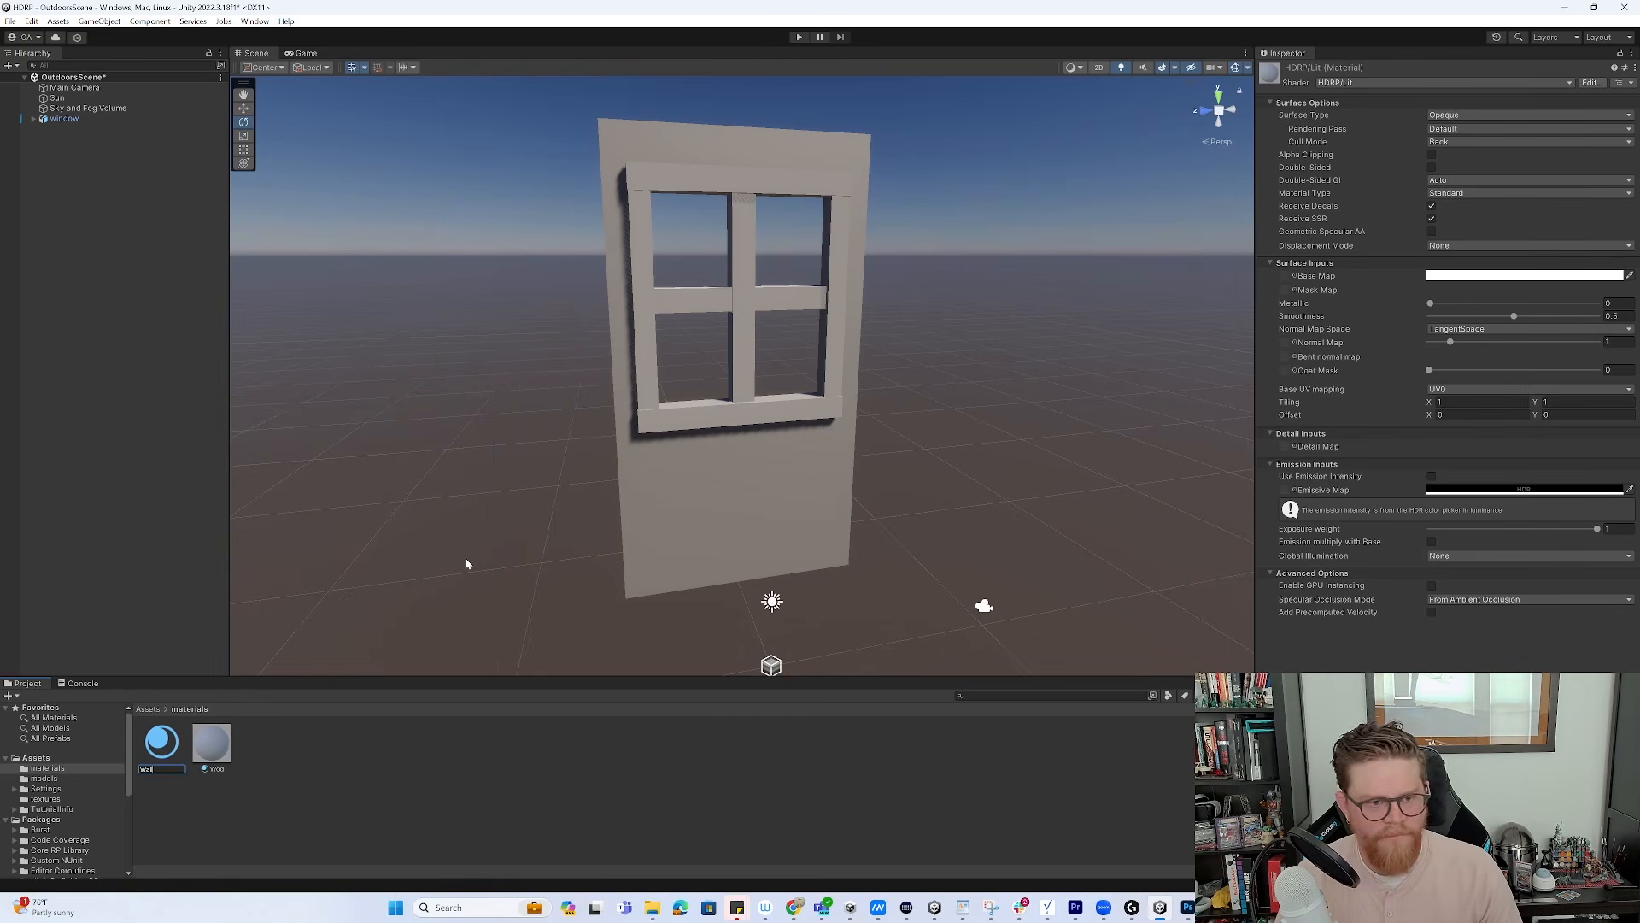
{"action": "key", "text": "Return"}
Correct the name of the misspelled material to Wood
{"action": "left_click", "coordinate": [215, 774]}
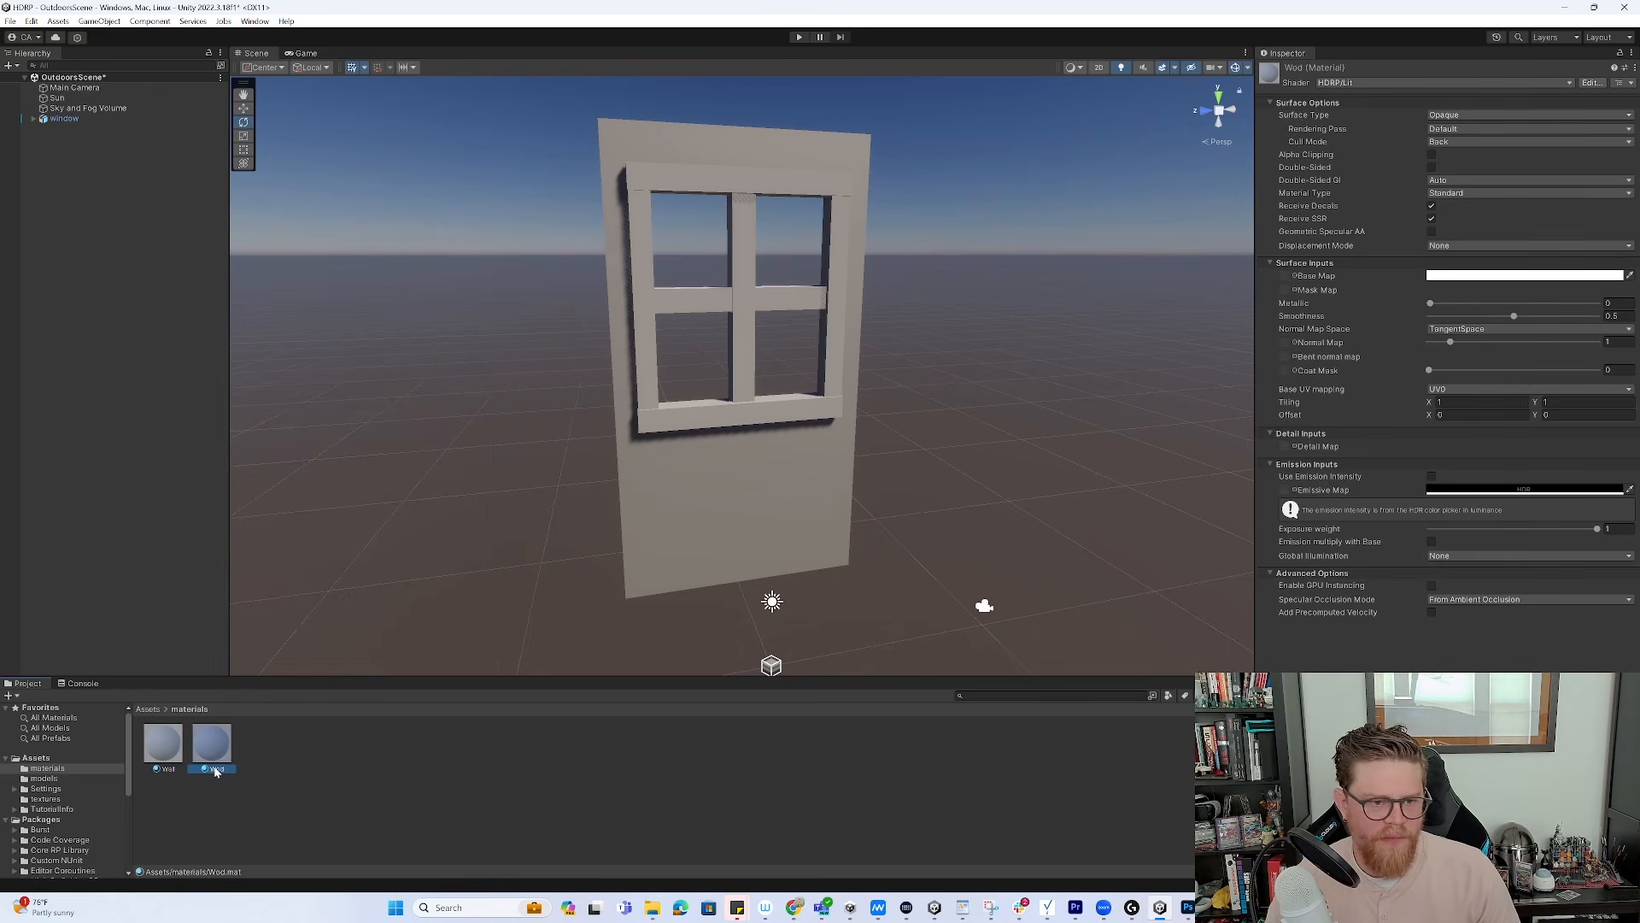
{"action": "left_click", "coordinate": [216, 772]}
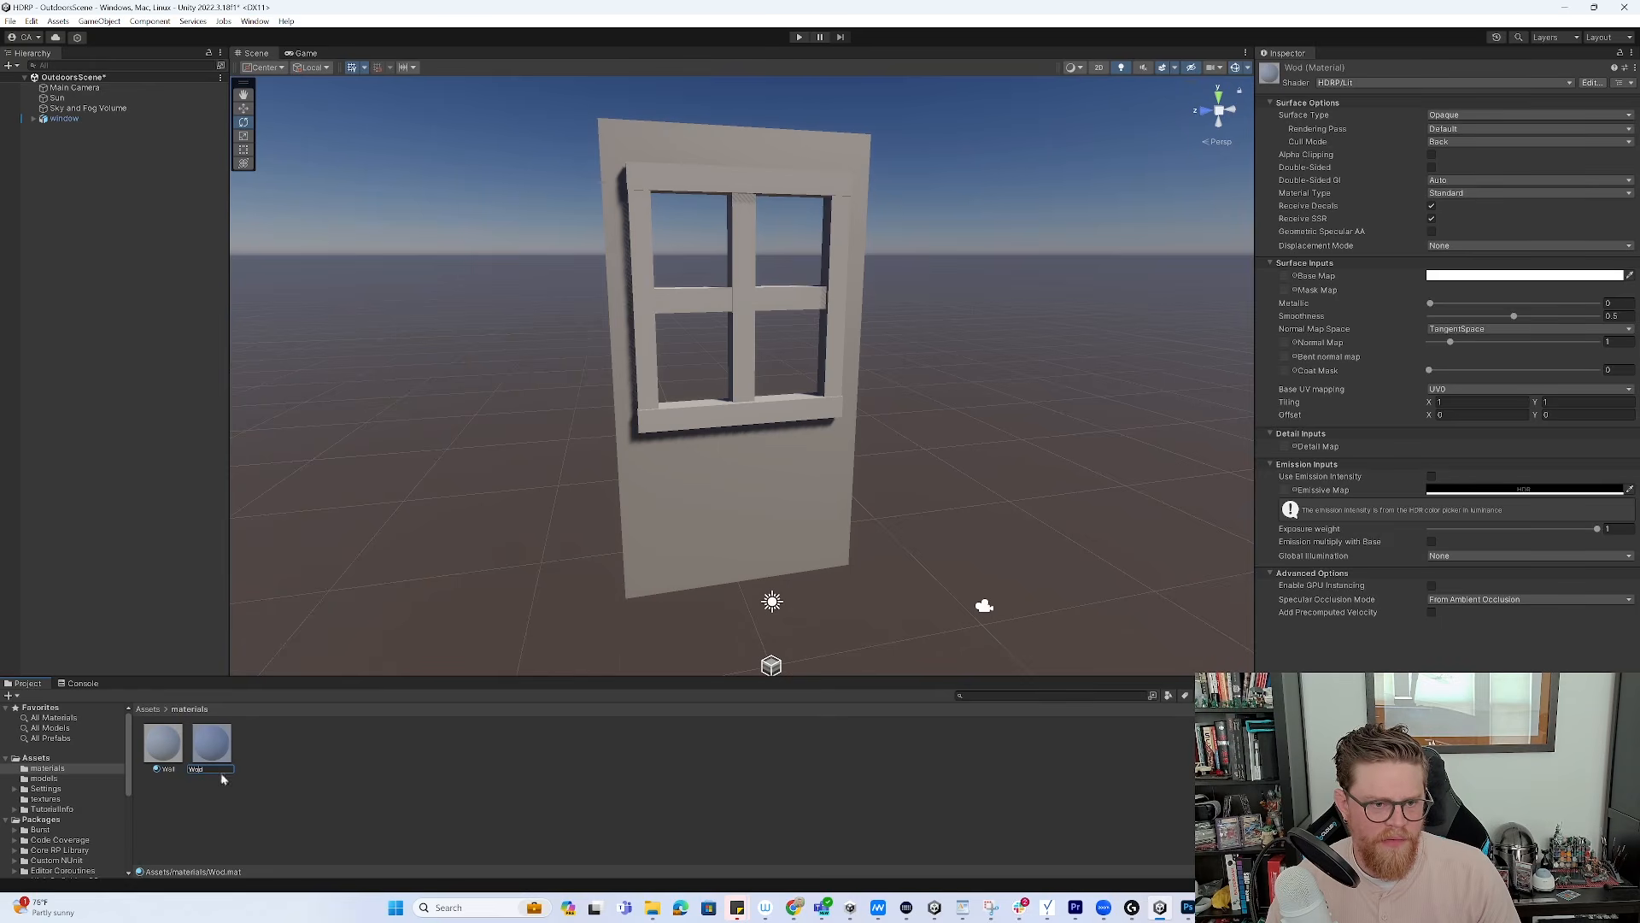
{"action": "type", "text": "o"}
{"action": "key", "text": "Return"}
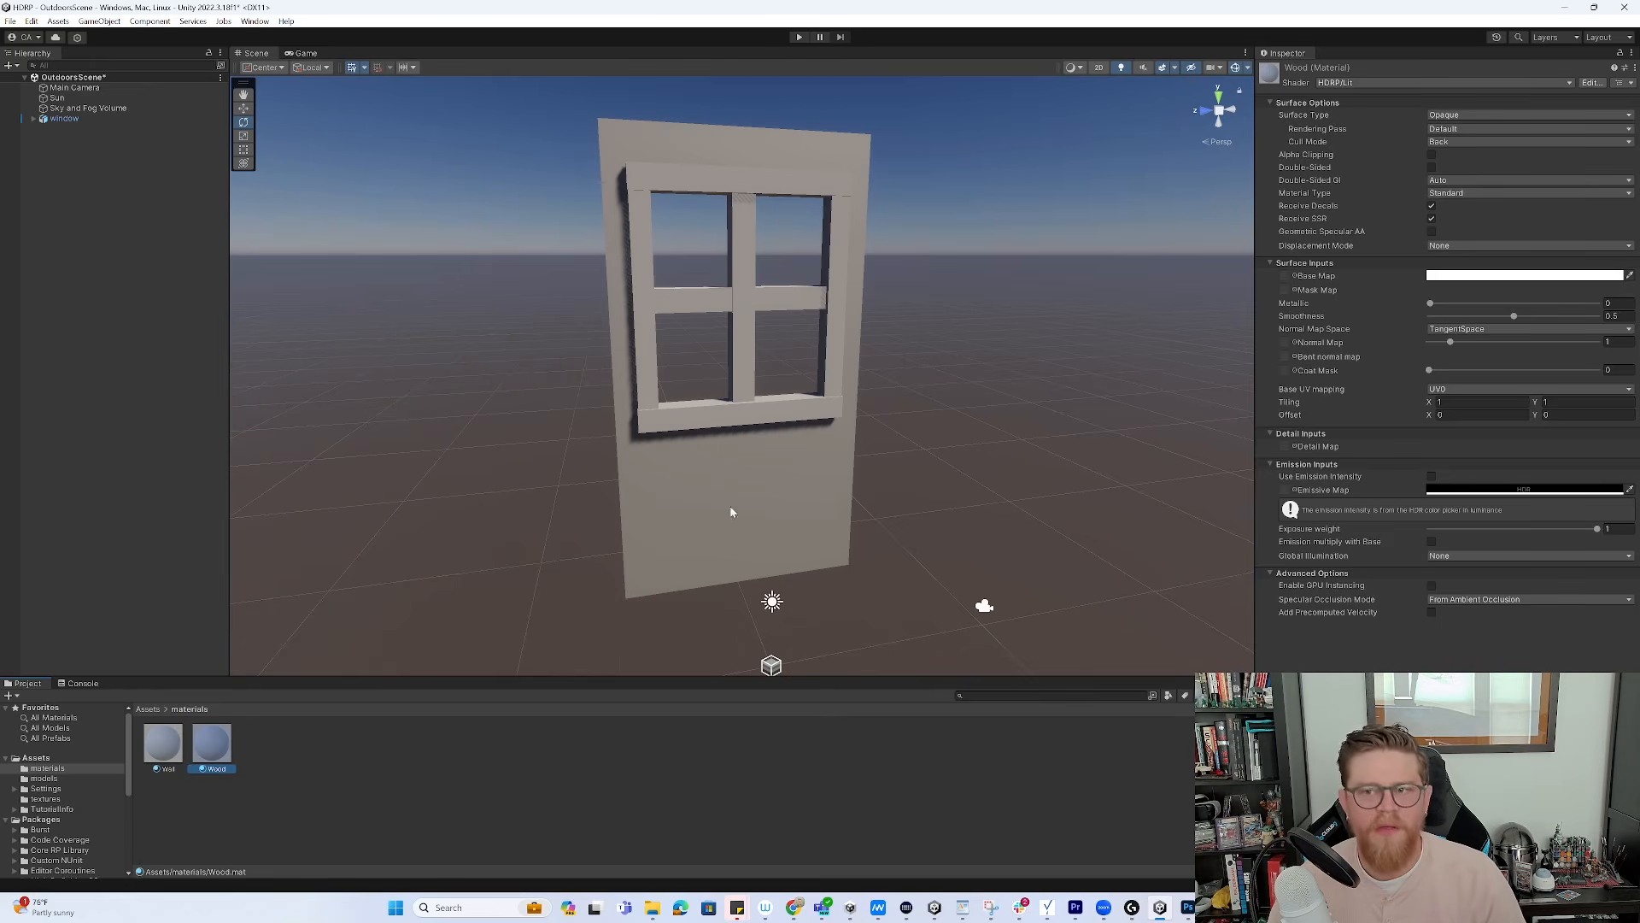
Remap the window model's blinn1 material to Wood and its lambert2 material to Wall, and save the import settings
{"action": "left_click", "coordinate": [149, 710]}
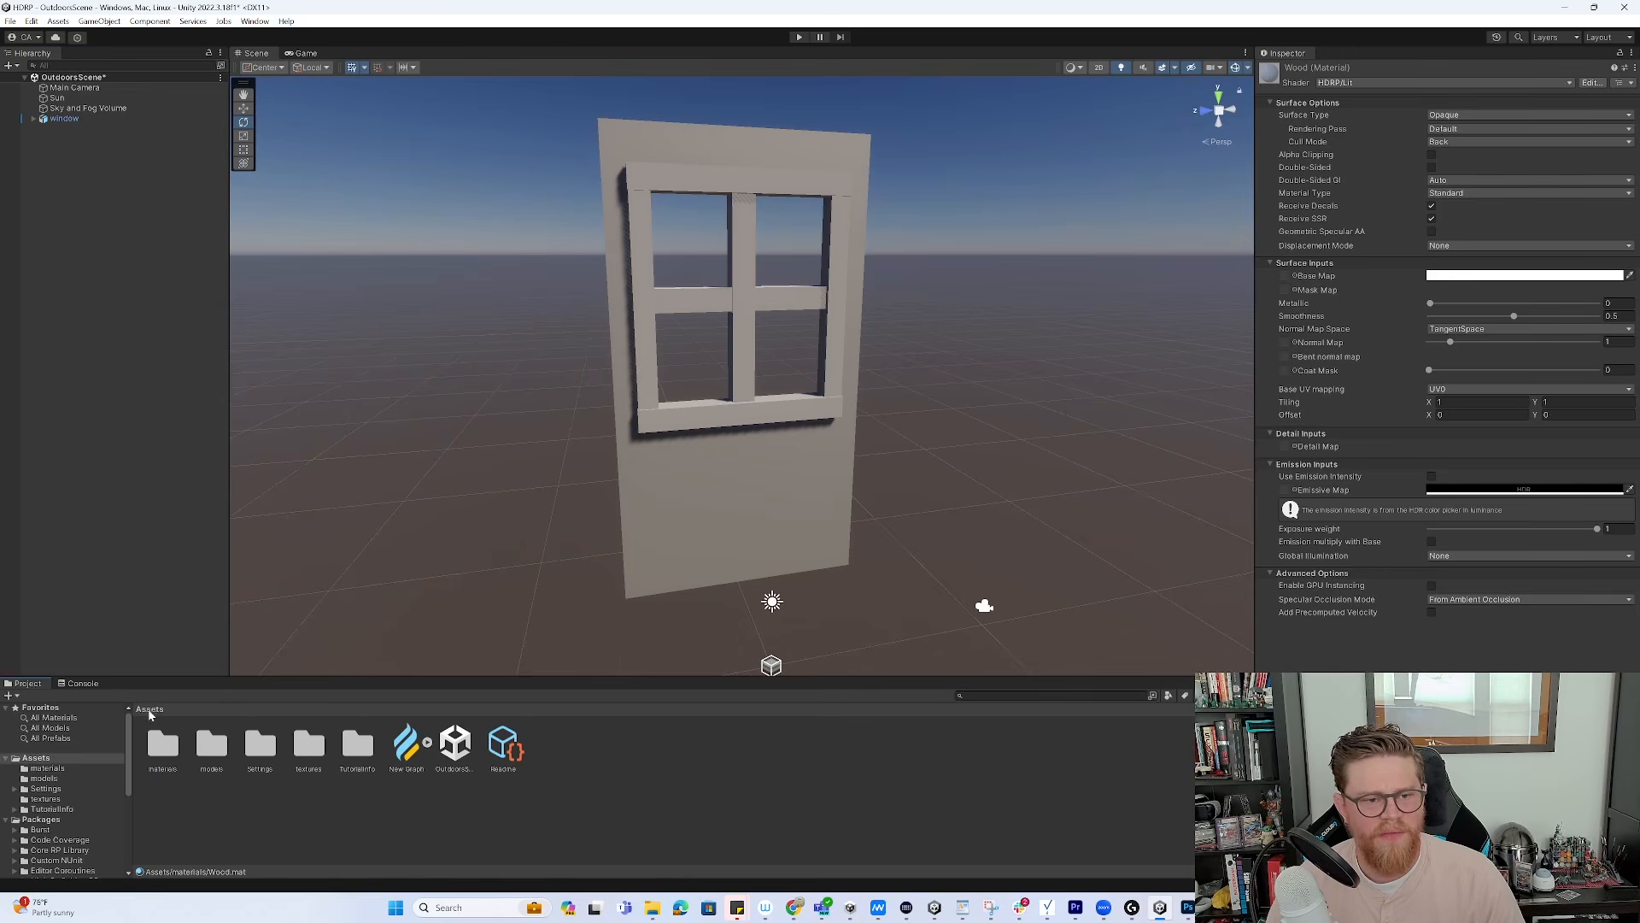
{"action": "double_click", "coordinate": [212, 745]}
{"action": "left_click", "coordinate": [163, 742]}
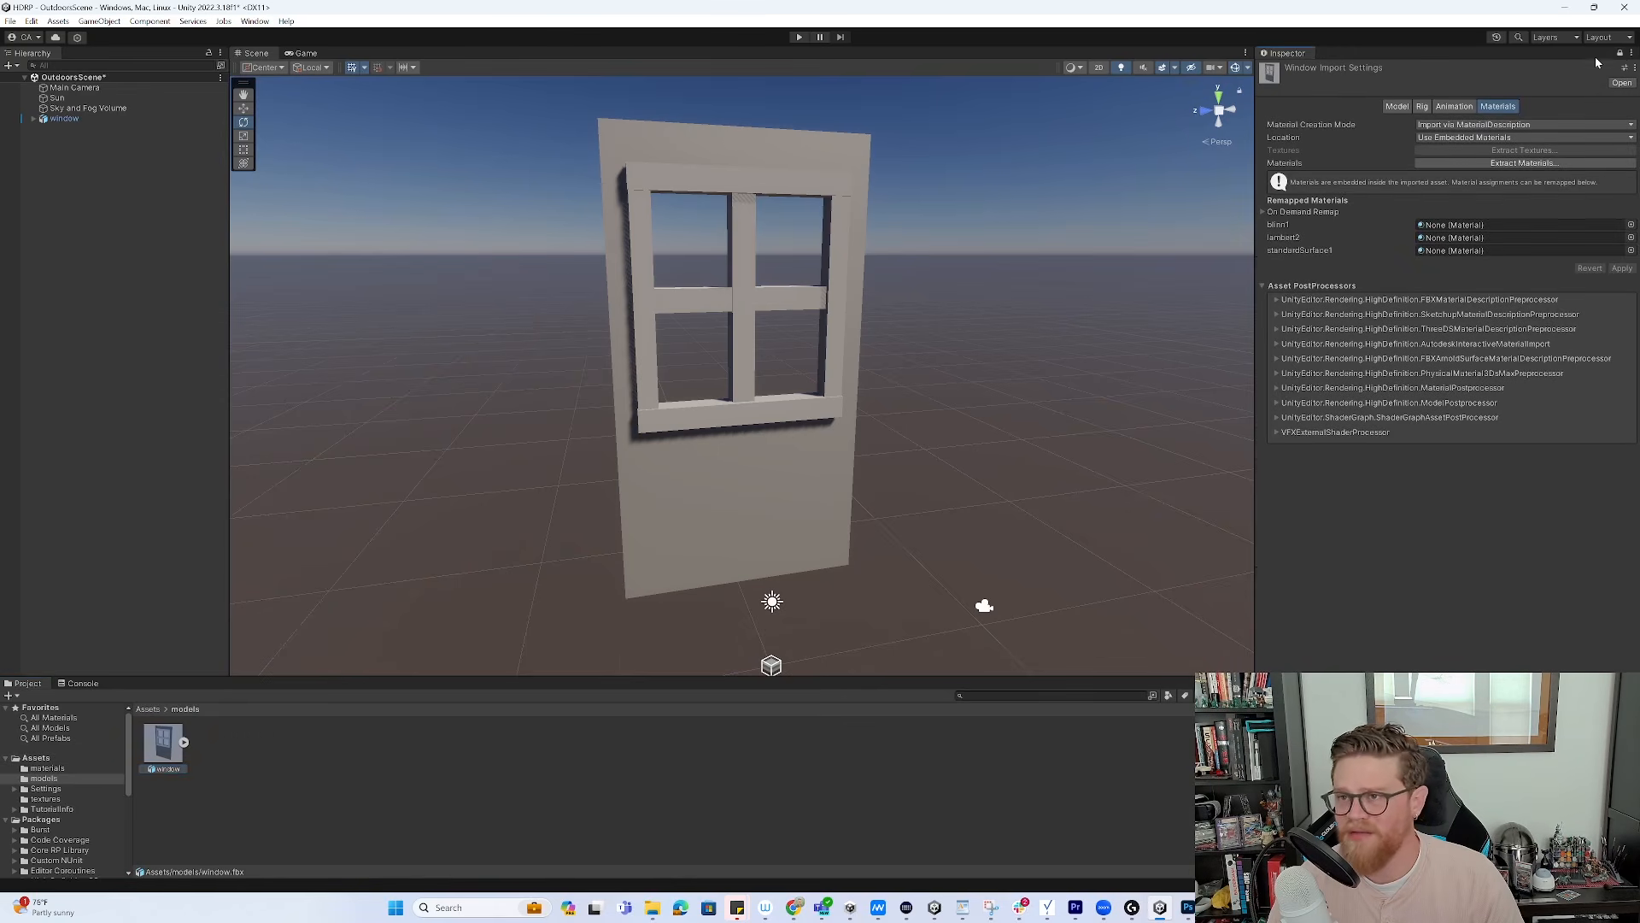
{"action": "left_click", "coordinate": [148, 709]}
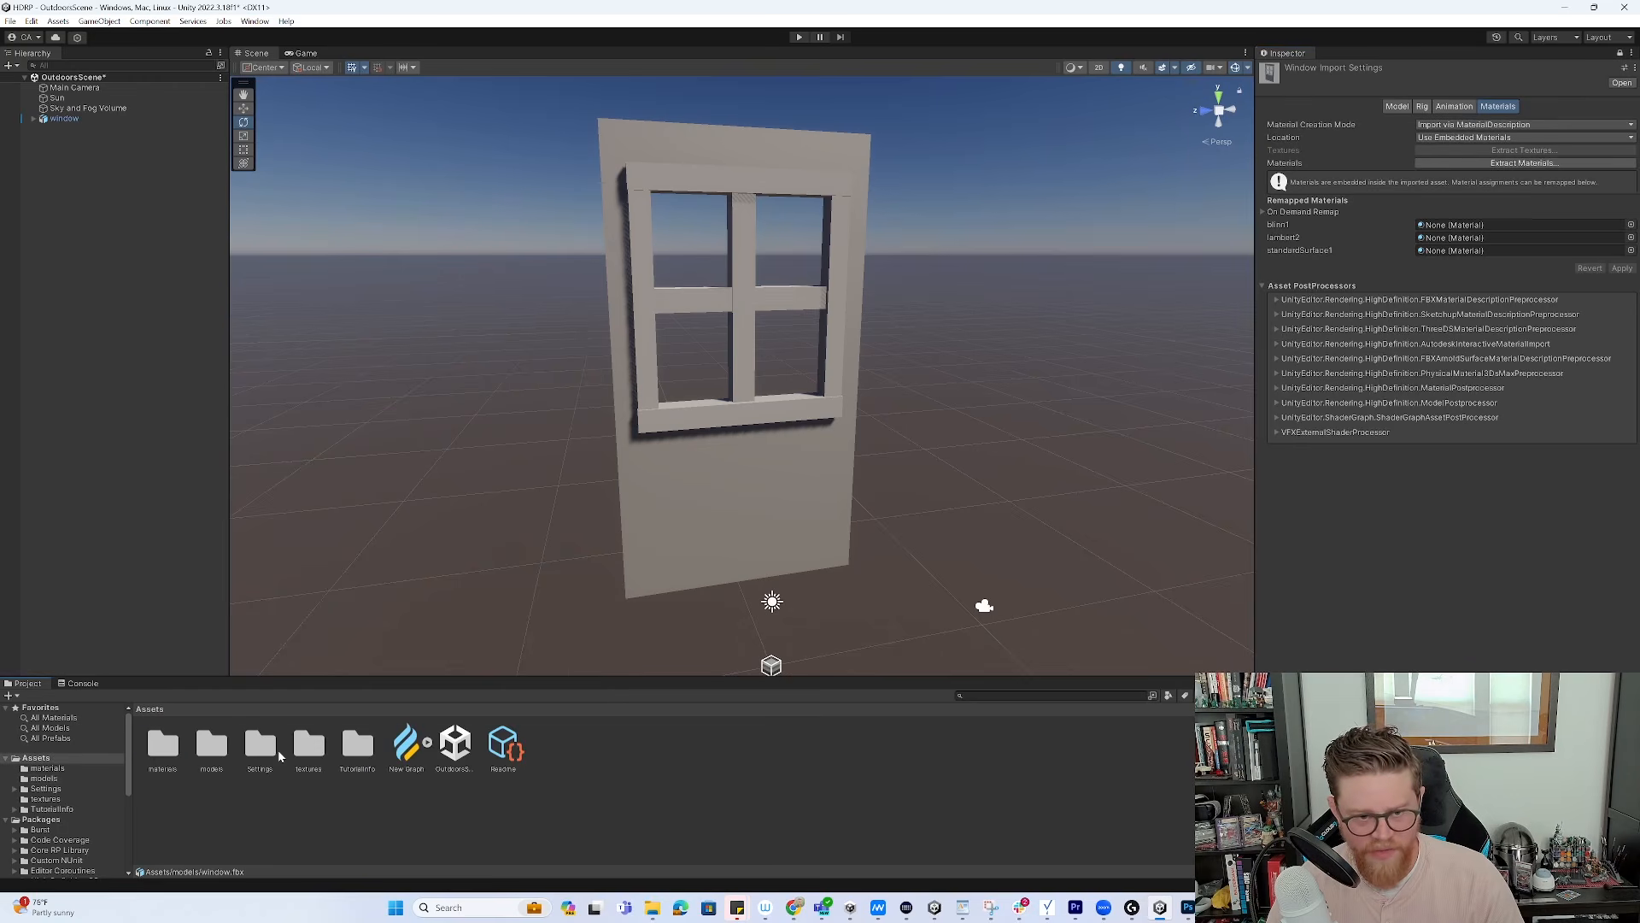
{"action": "double_click", "coordinate": [212, 745]}
{"action": "left_click", "coordinate": [148, 710]}
{"action": "double_click", "coordinate": [162, 741]}
{"action": "left_click_drag", "start_coordinate": [208, 749], "coordinate": [1468, 232]}
{"action": "left_click_drag", "start_coordinate": [167, 743], "coordinate": [1502, 241]}
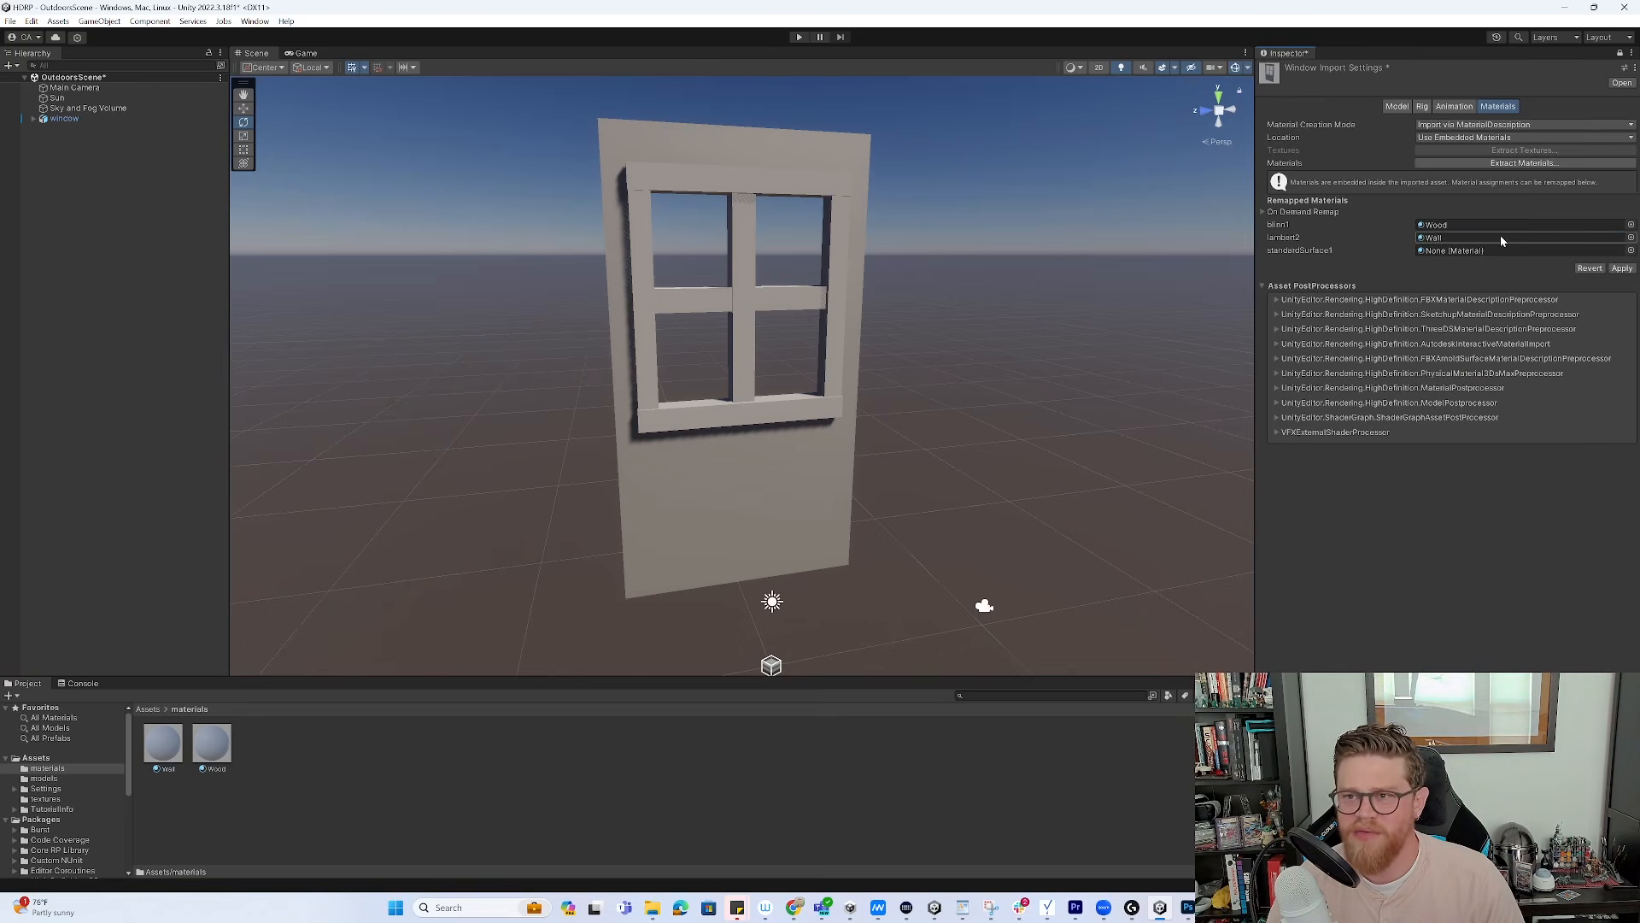
{"action": "left_click", "coordinate": [162, 757]}
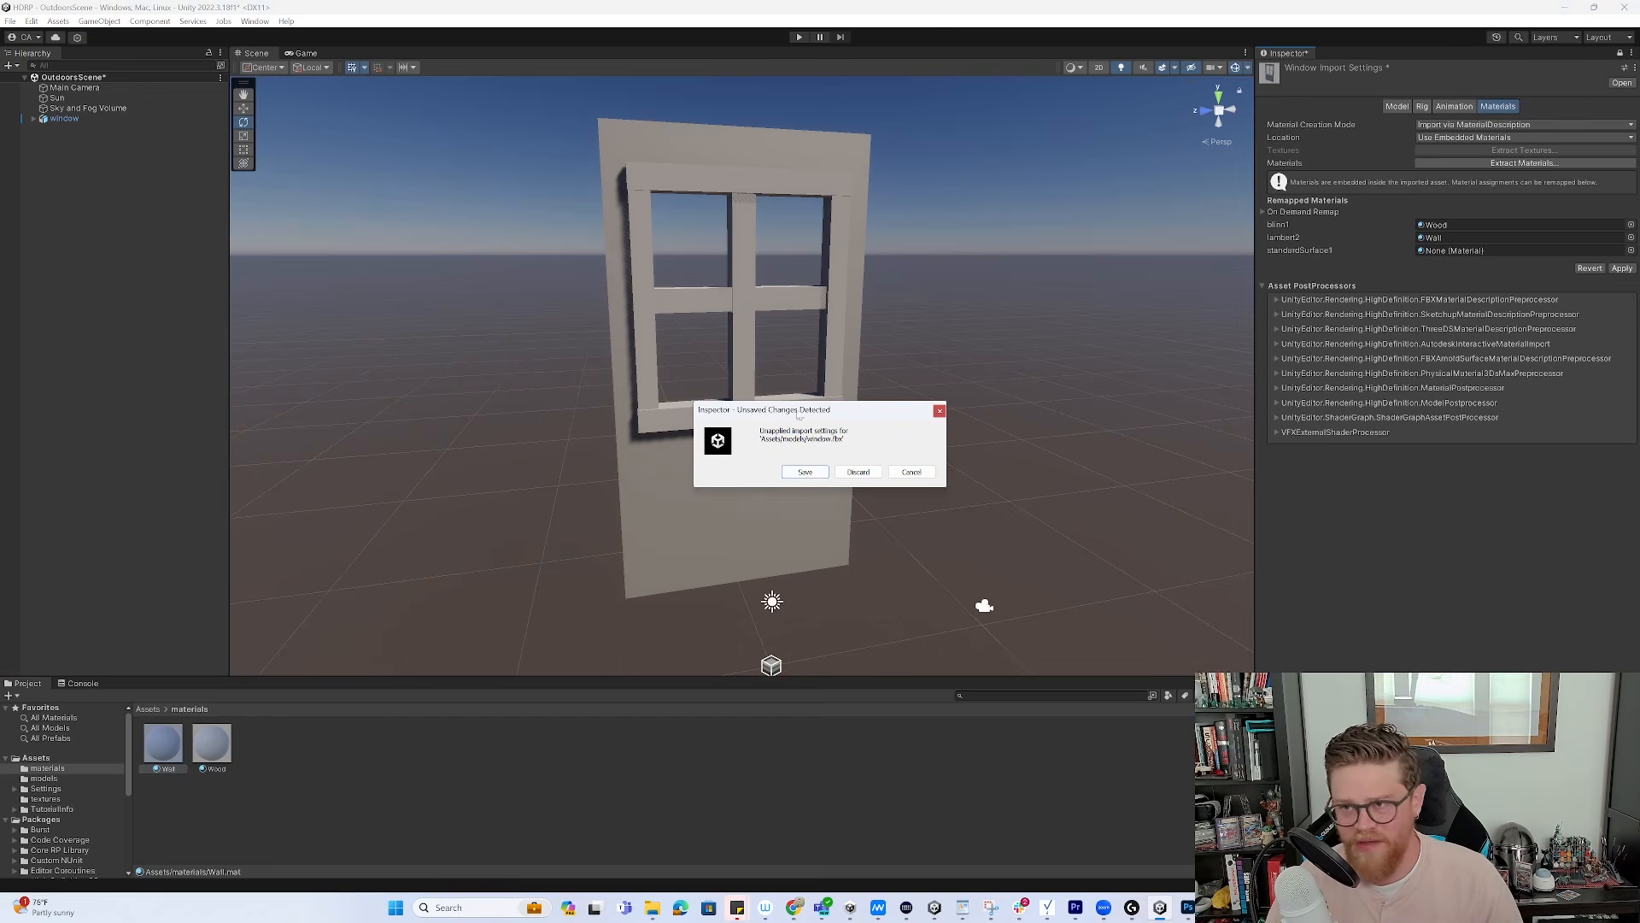
{"action": "left_click", "coordinate": [805, 473]}
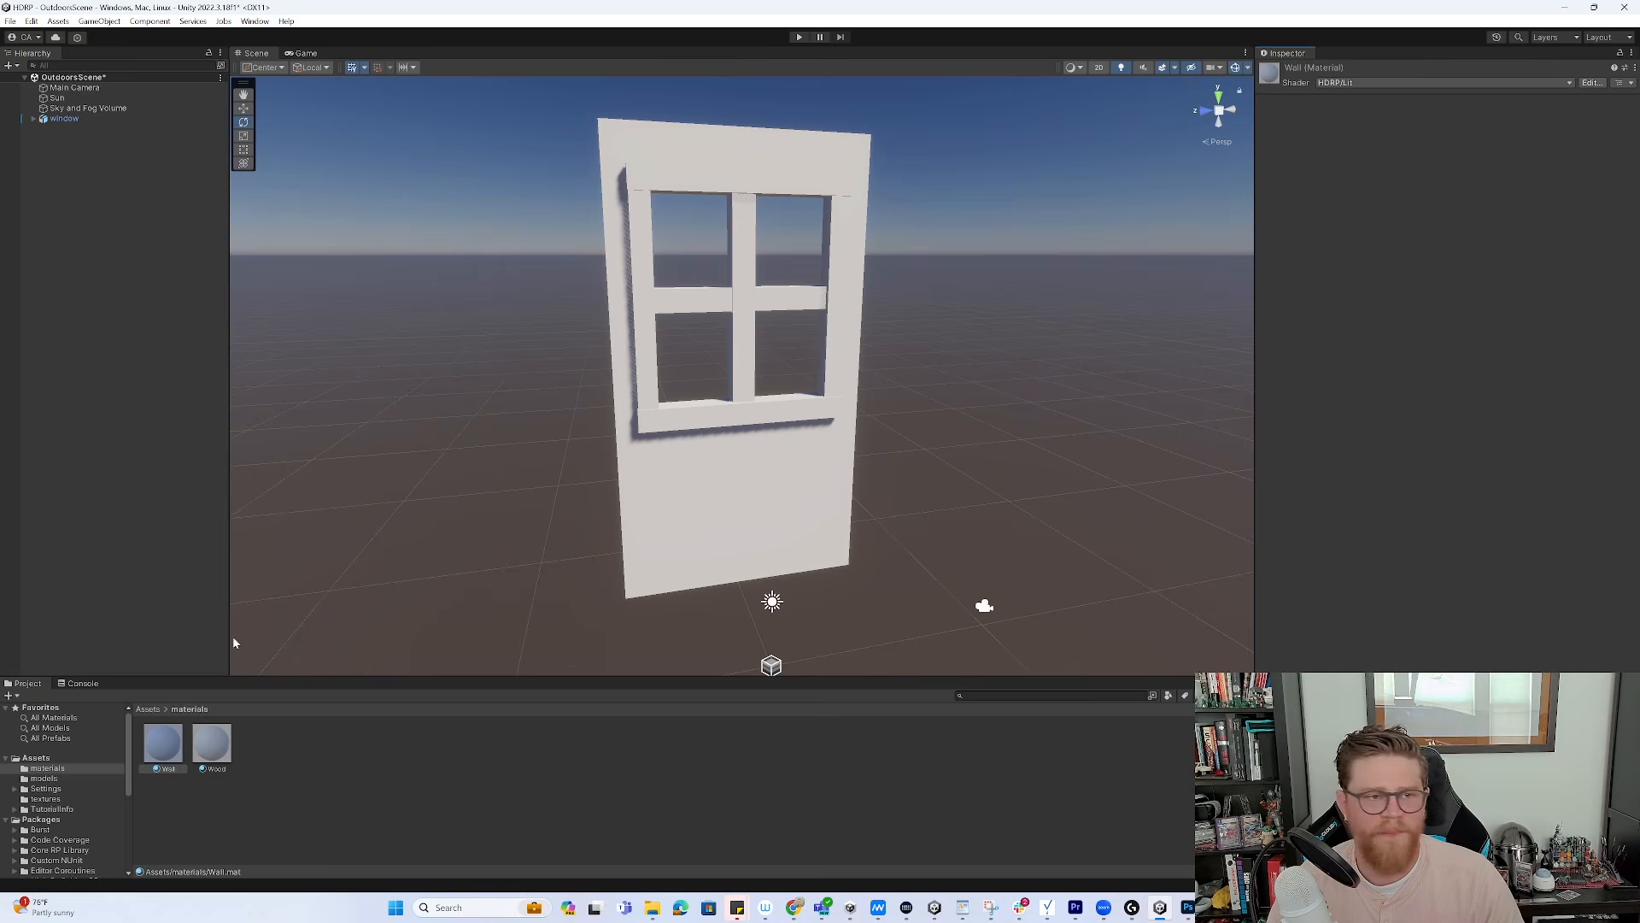
Set the Wood material's base map colour to red, F60707
{"action": "left_click", "coordinate": [203, 750]}
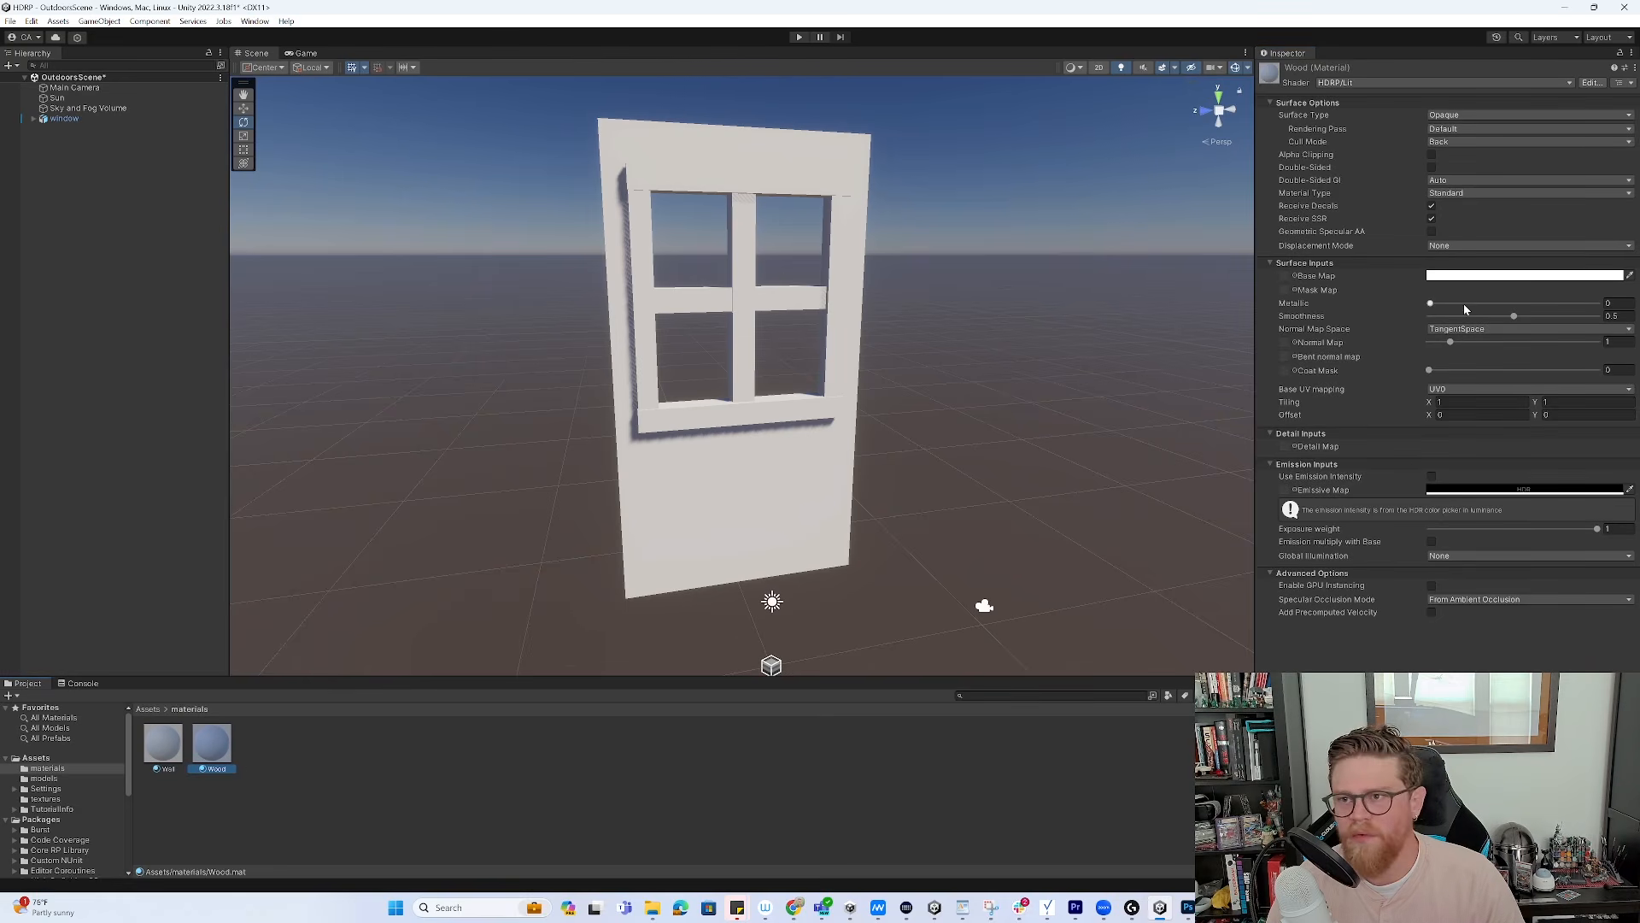
{"action": "left_click", "coordinate": [1474, 276]}
{"action": "left_click_drag", "start_coordinate": [1543, 356], "coordinate": [1581, 350]}
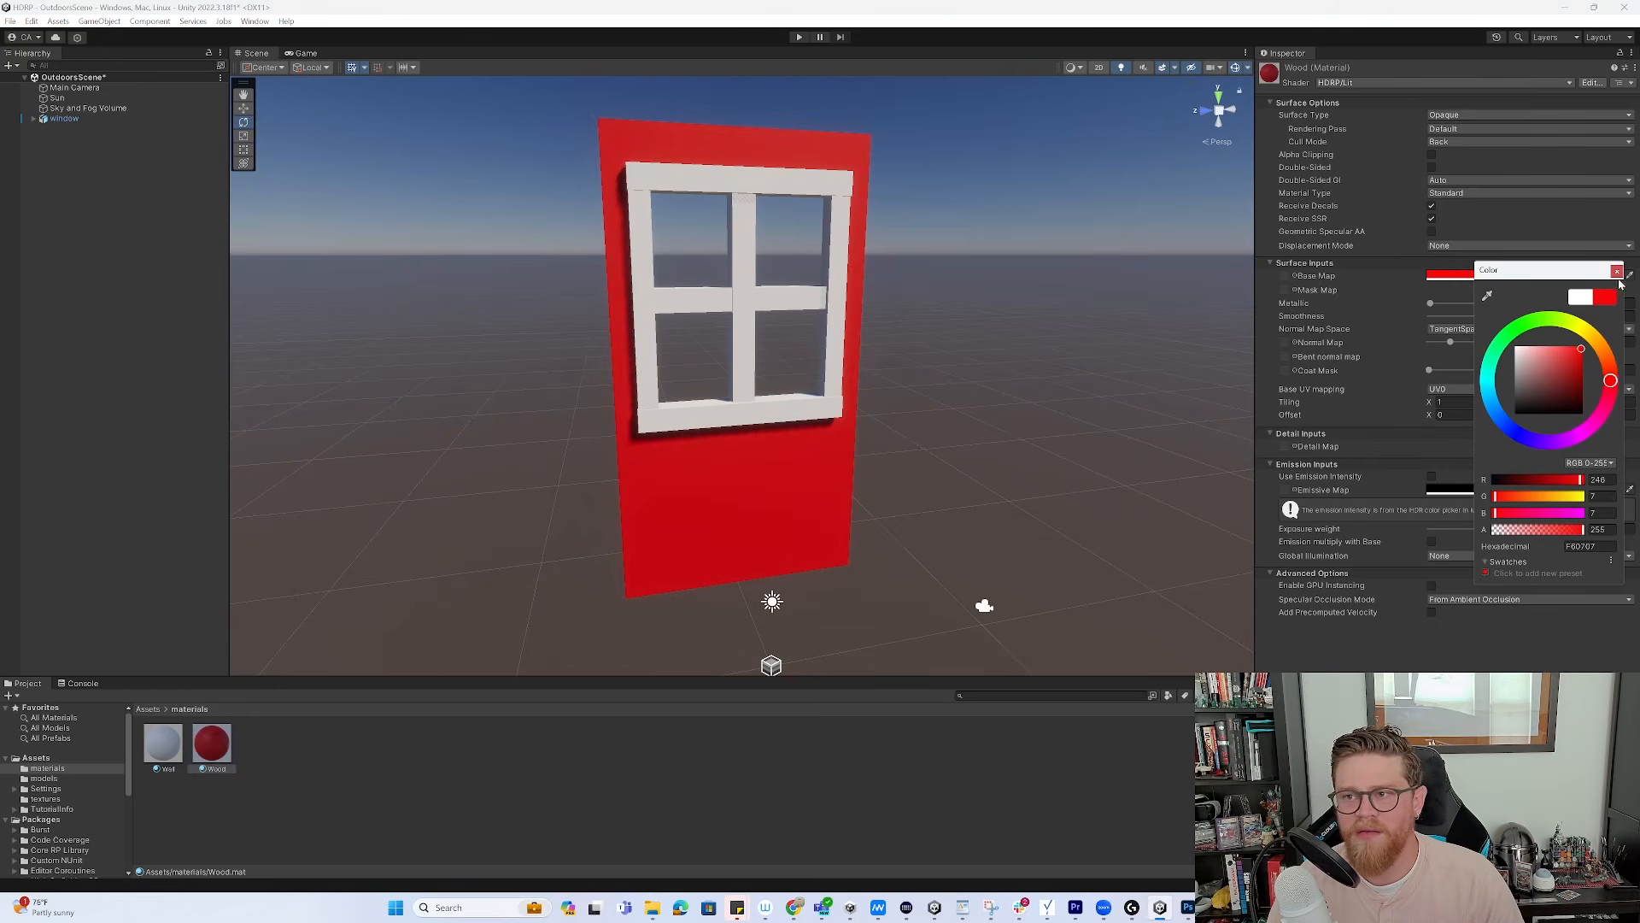
{"action": "left_click", "coordinate": [1618, 271]}
Set the Wall material's base map colour to bright green, 51FF00
{"action": "left_click", "coordinate": [164, 745]}
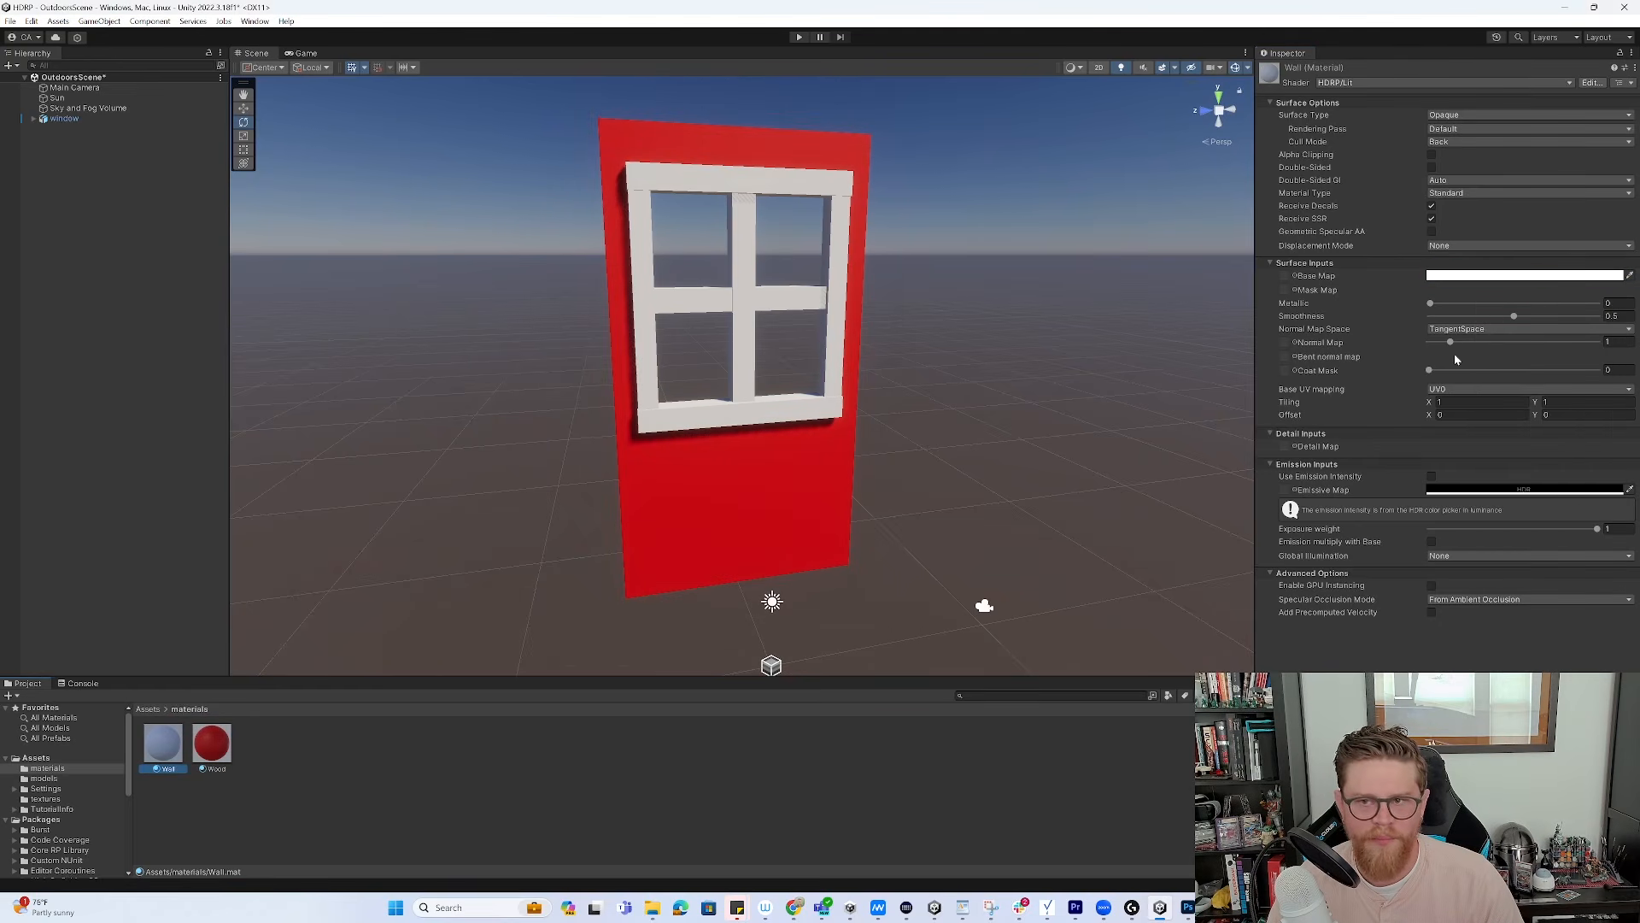
{"action": "left_click", "coordinate": [1484, 276]}
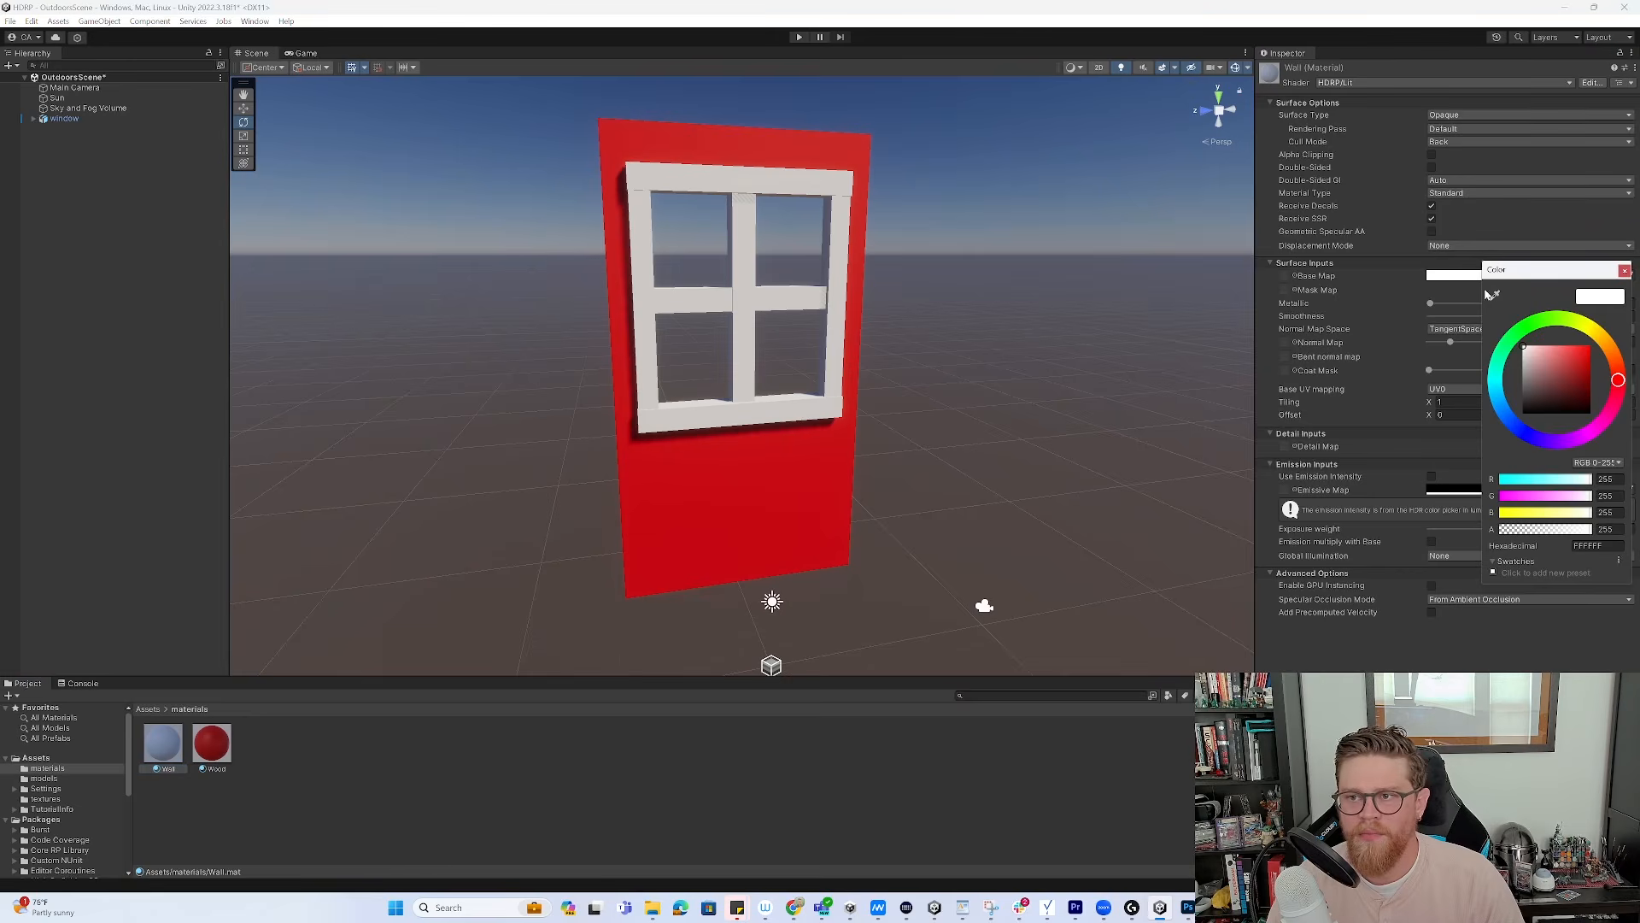
{"action": "left_click", "coordinate": [1547, 321]}
{"action": "left_click_drag", "start_coordinate": [1561, 376], "coordinate": [1605, 314]}
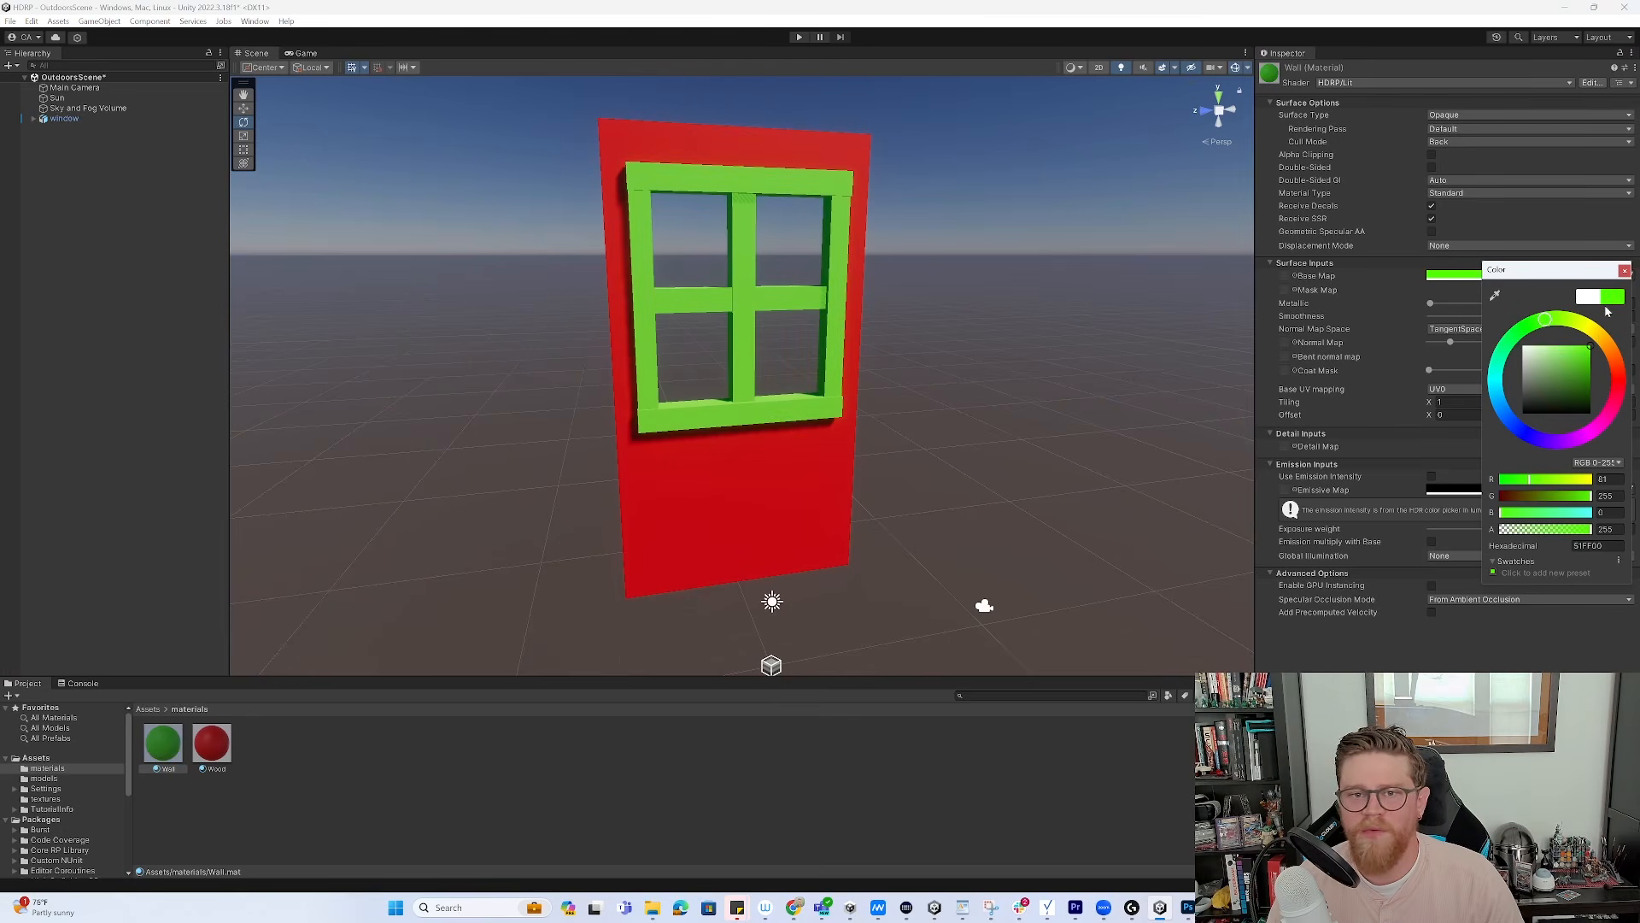
{"action": "left_click", "coordinate": [1624, 272]}
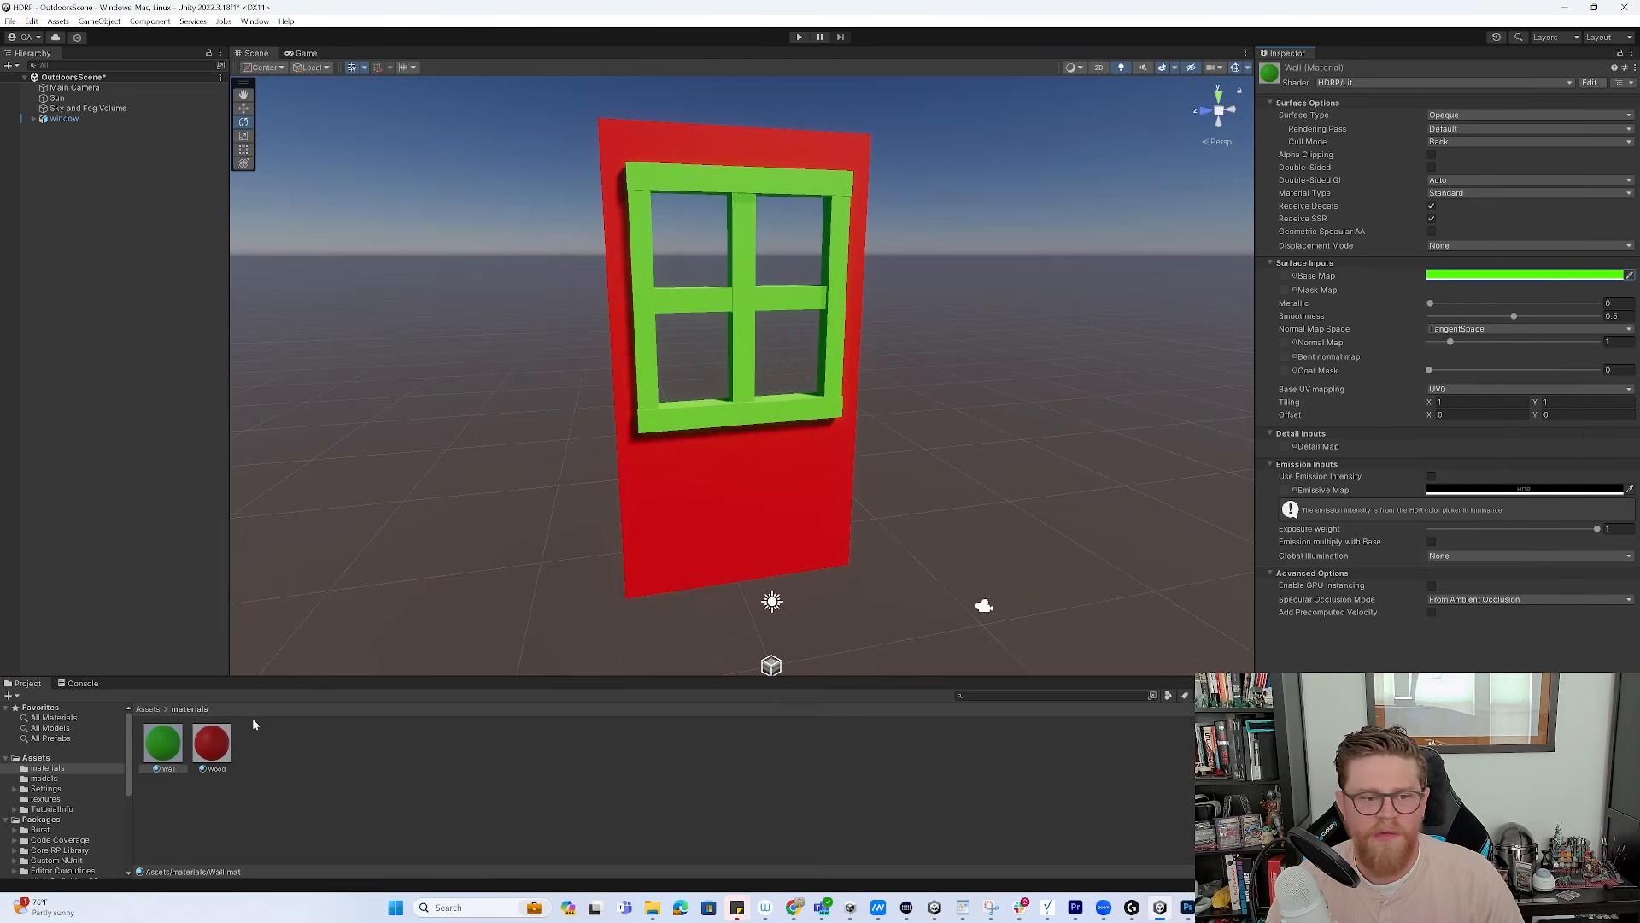
Remap the window model's blinn1 material to Wall and its lambert2 material to Wood, and apply the import settings
{"action": "left_click", "coordinate": [148, 709]}
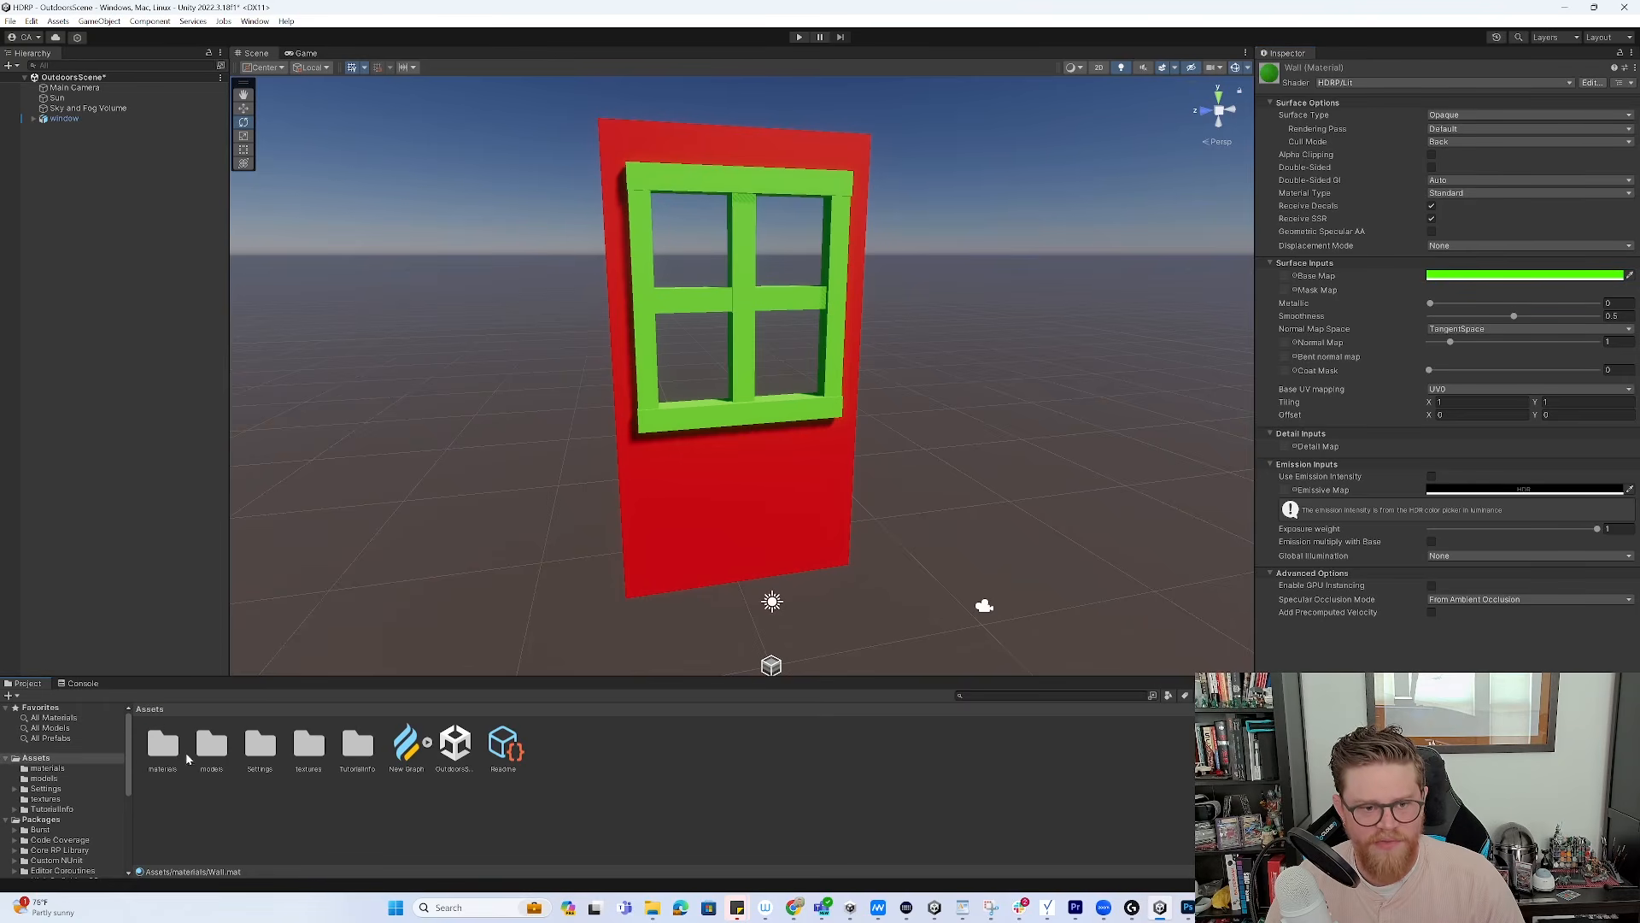
{"action": "double_click", "coordinate": [211, 743]}
{"action": "left_click", "coordinate": [162, 743]}
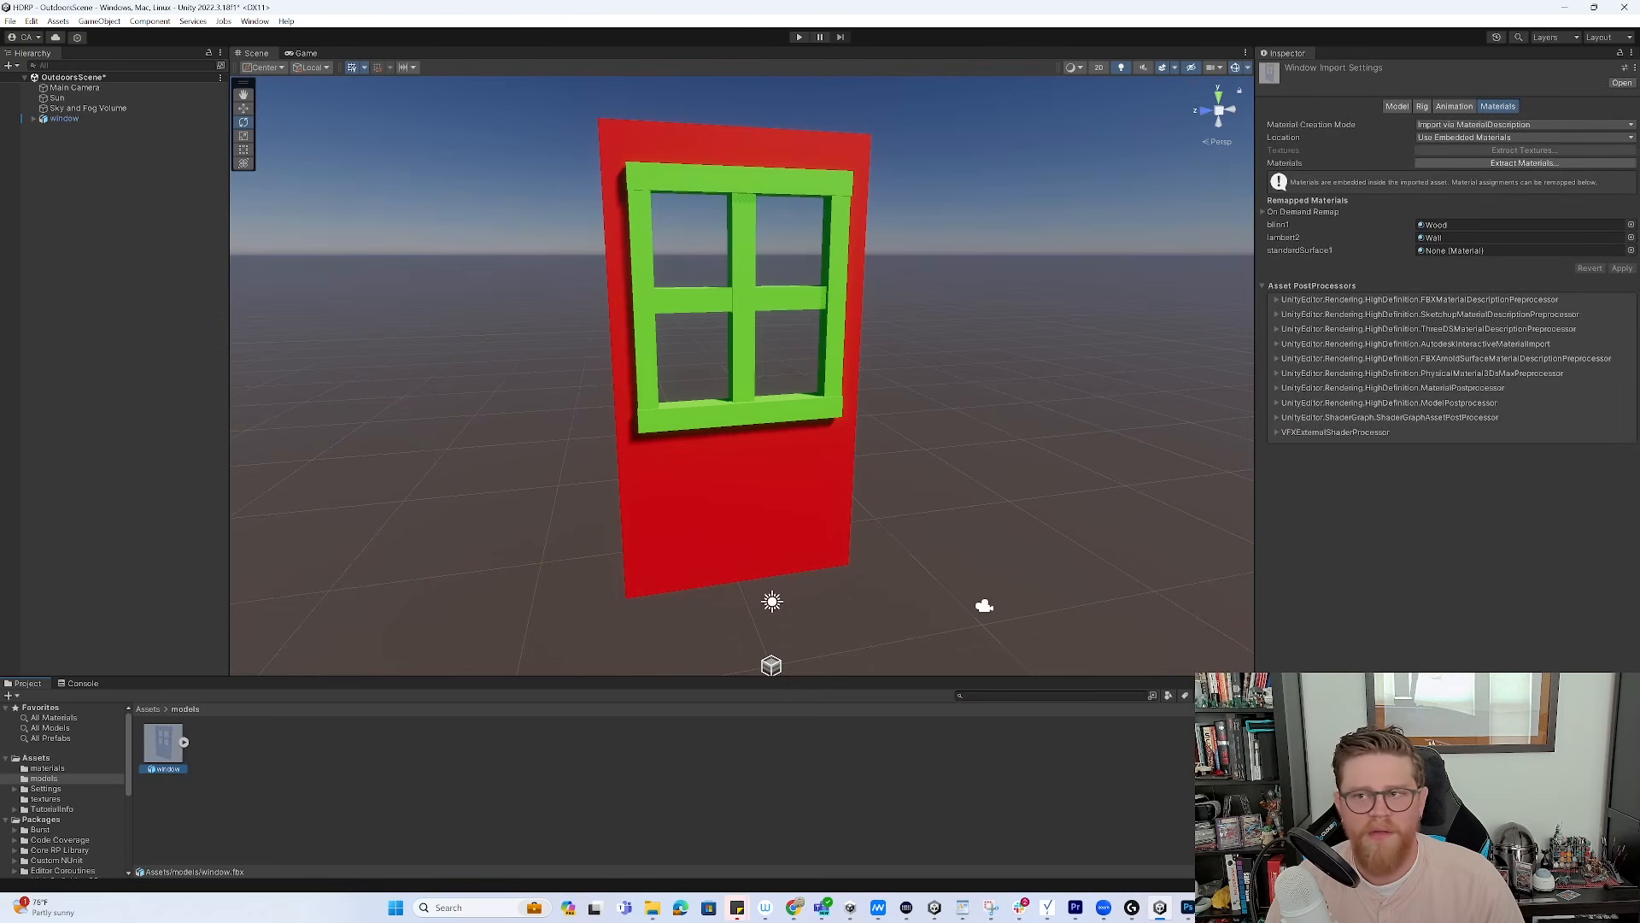
{"action": "left_click", "coordinate": [146, 709]}
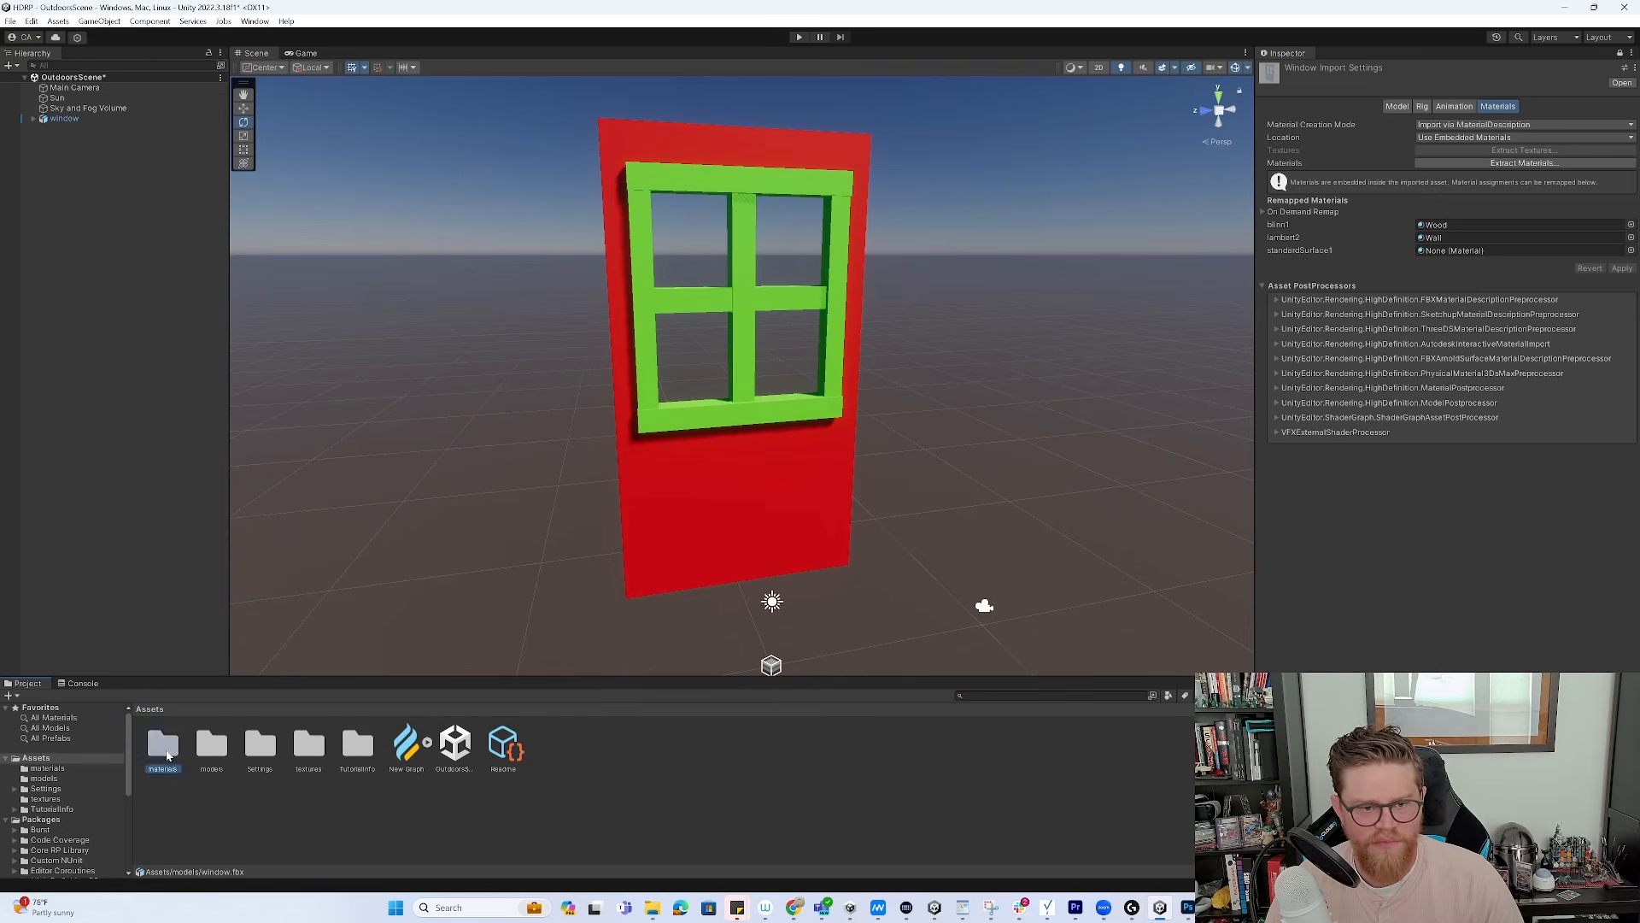
{"action": "double_click", "coordinate": [164, 745]}
{"action": "left_click_drag", "start_coordinate": [168, 759], "coordinate": [1470, 225]}
{"action": "left_click_drag", "start_coordinate": [208, 752], "coordinate": [1448, 244]}
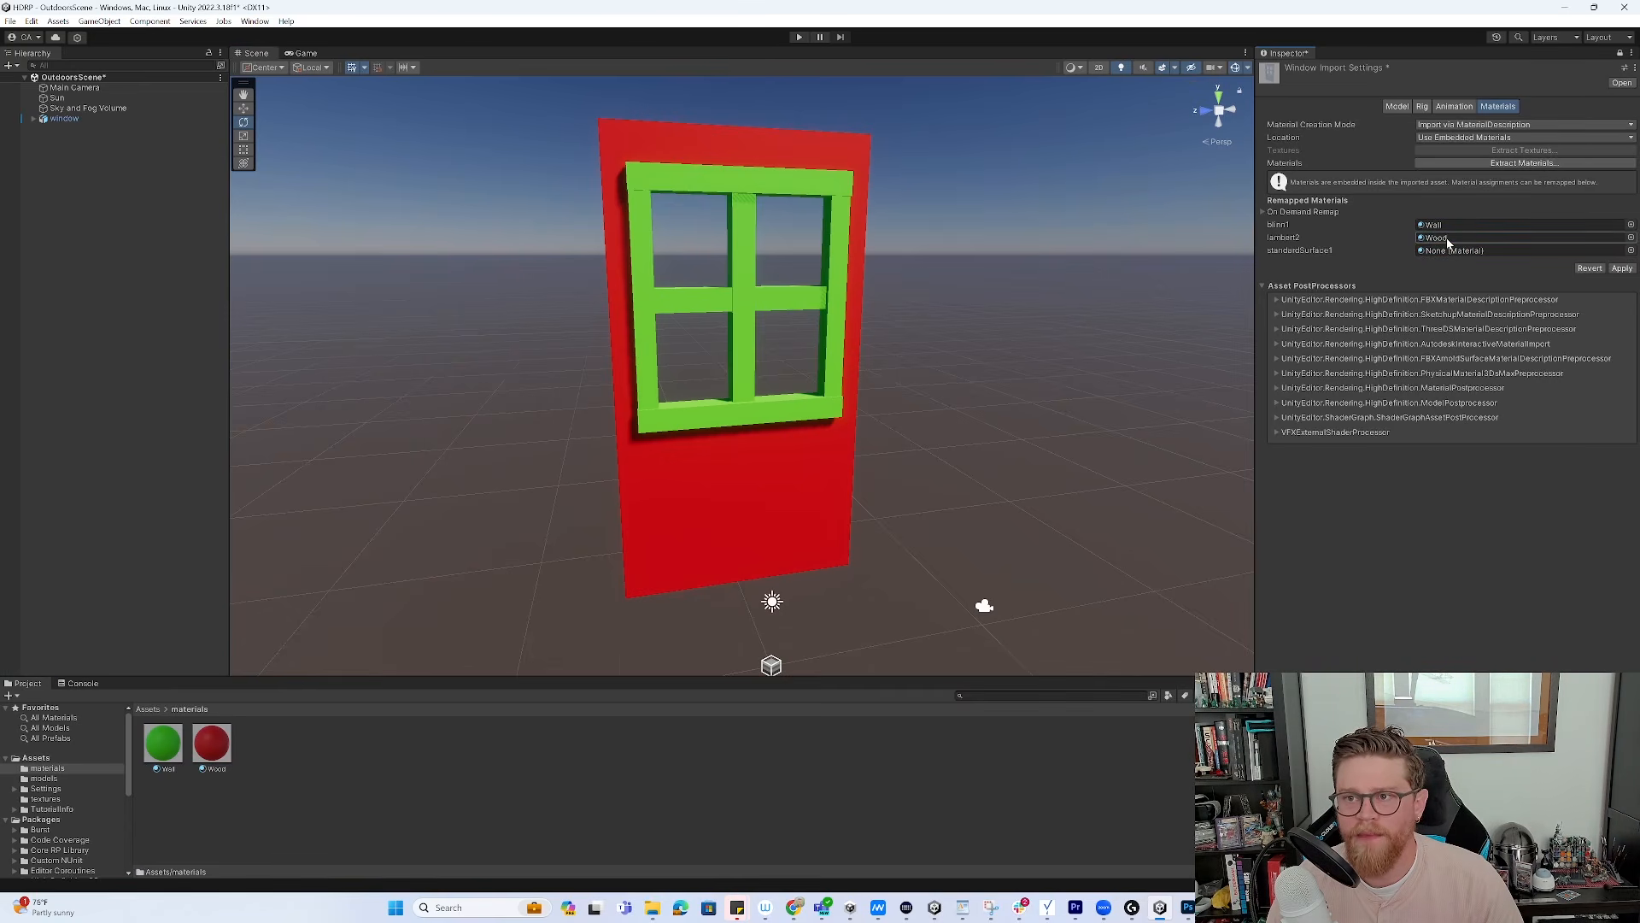
{"action": "left_click", "coordinate": [1621, 268]}
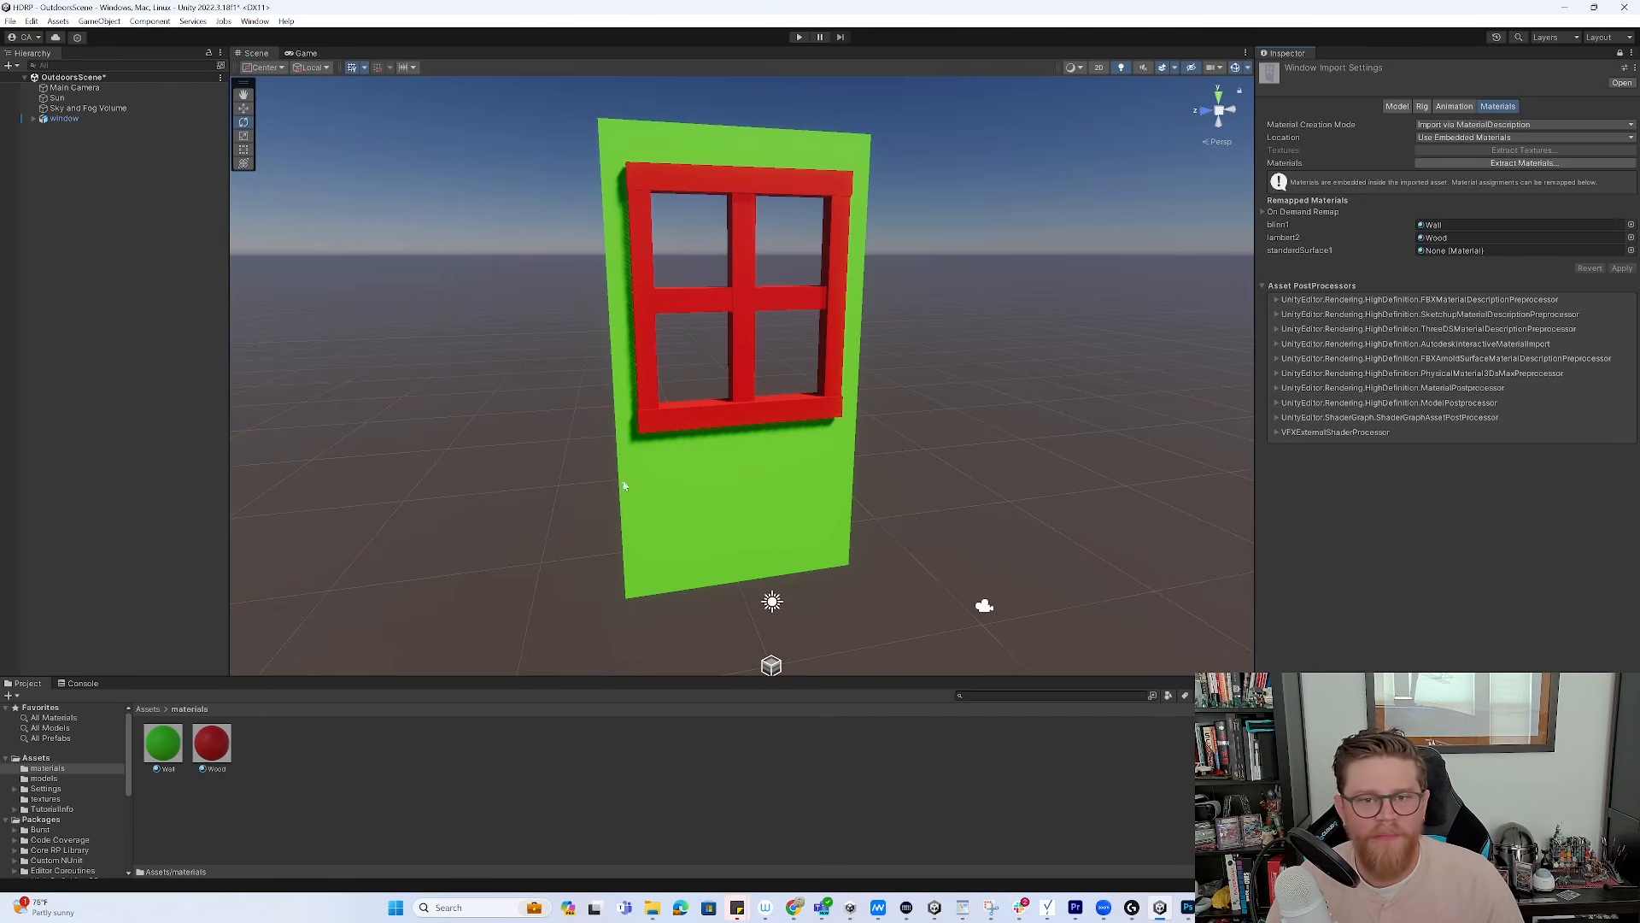
Assign the window_lambert2_BaseMap texture as the Wood material's base map
{"action": "left_click_drag", "start_coordinate": [791, 520], "coordinate": [919, 453], "text": "alt"}
{"action": "left_click_drag", "start_coordinate": [972, 405], "coordinate": [958, 468], "text": "alt"}
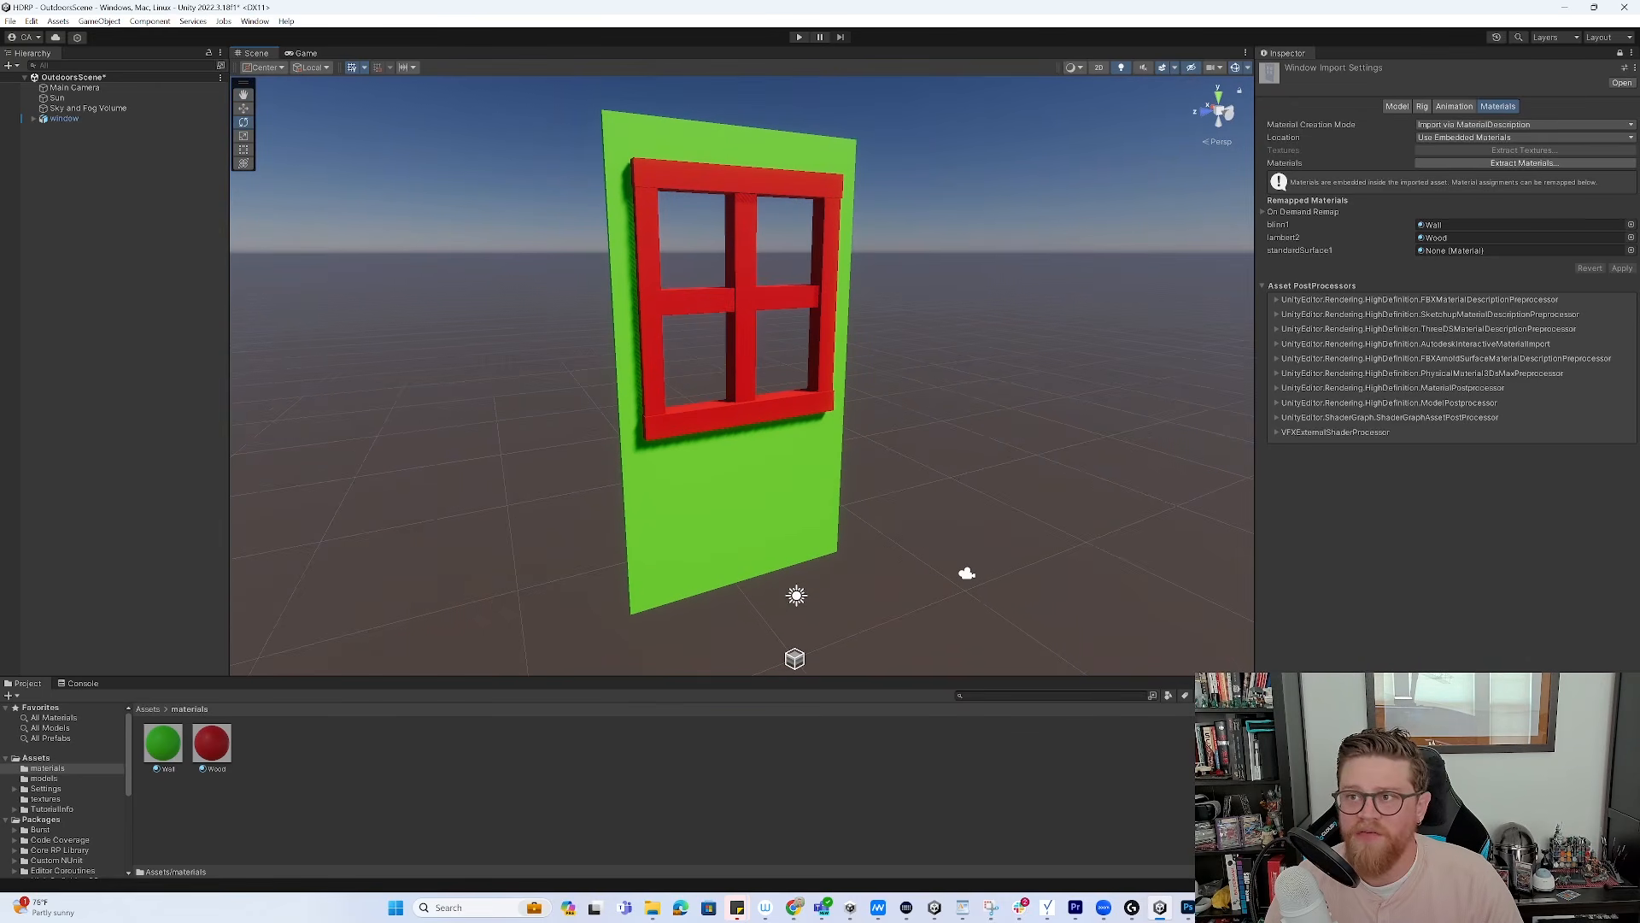
{"action": "left_click", "coordinate": [1620, 53]}
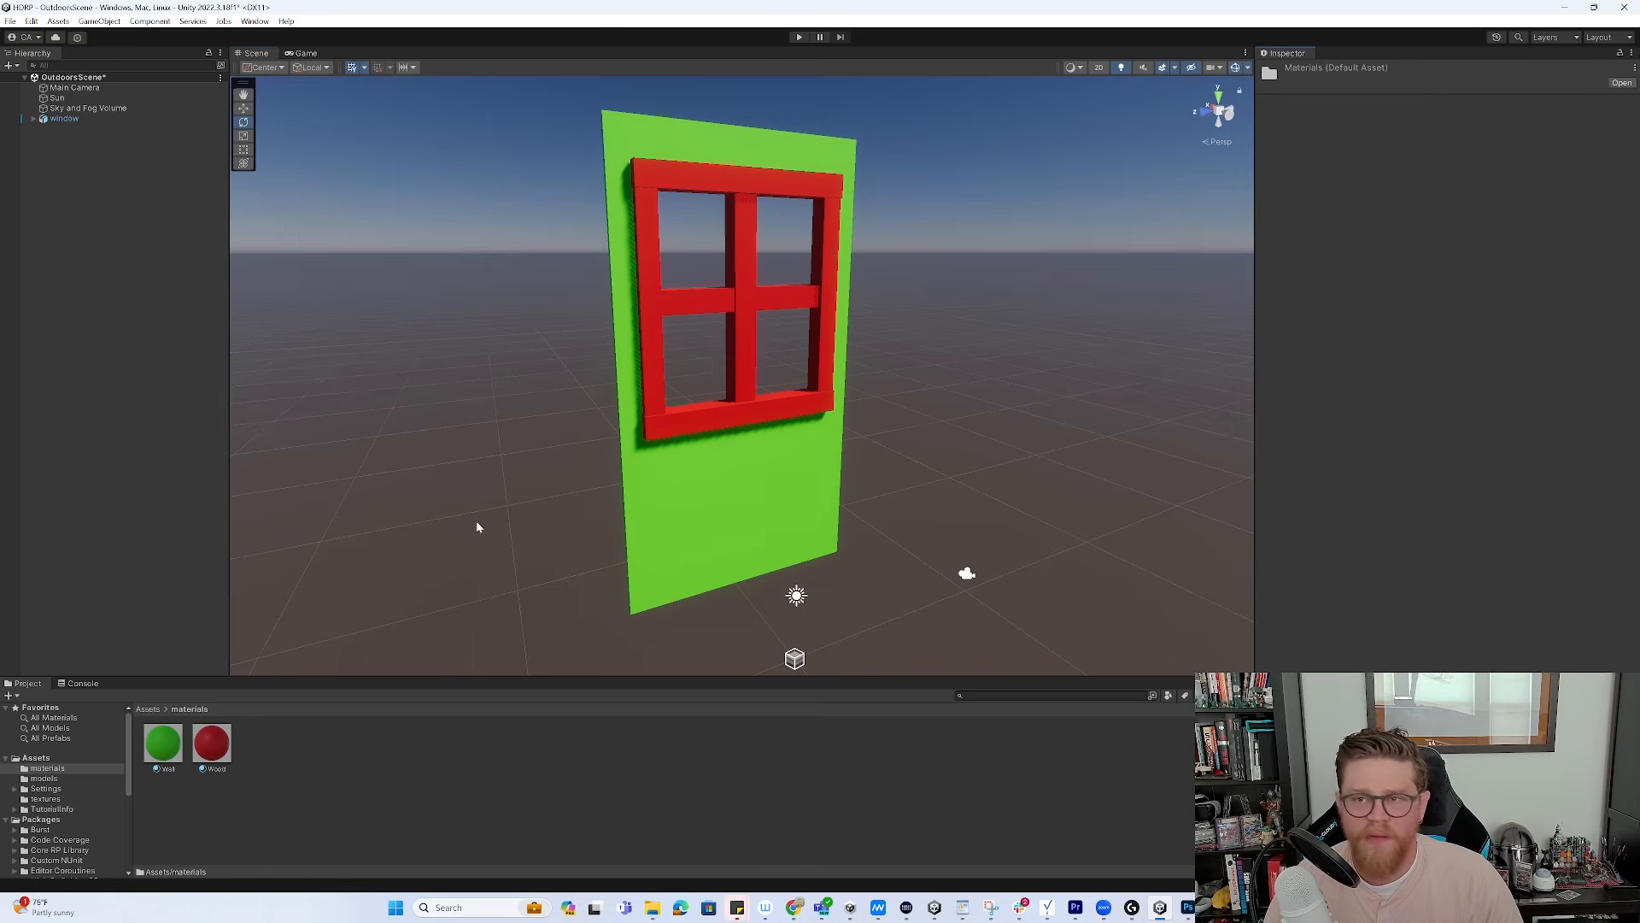
{"action": "left_click", "coordinate": [146, 710]}
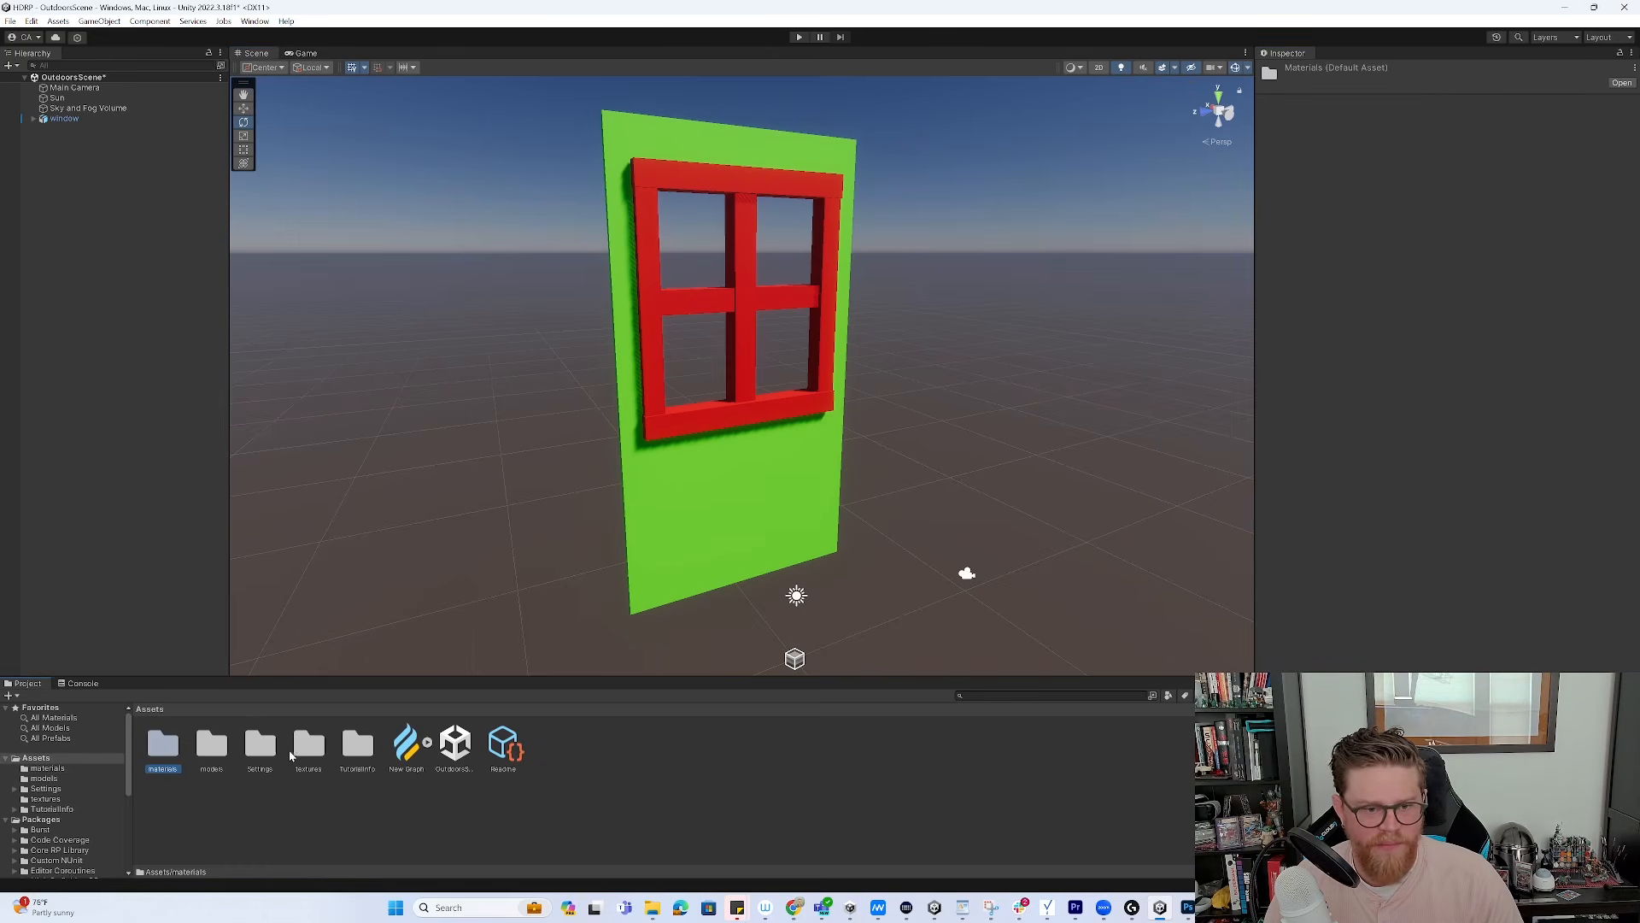
{"action": "double_click", "coordinate": [163, 745]}
{"action": "left_click", "coordinate": [212, 744]}
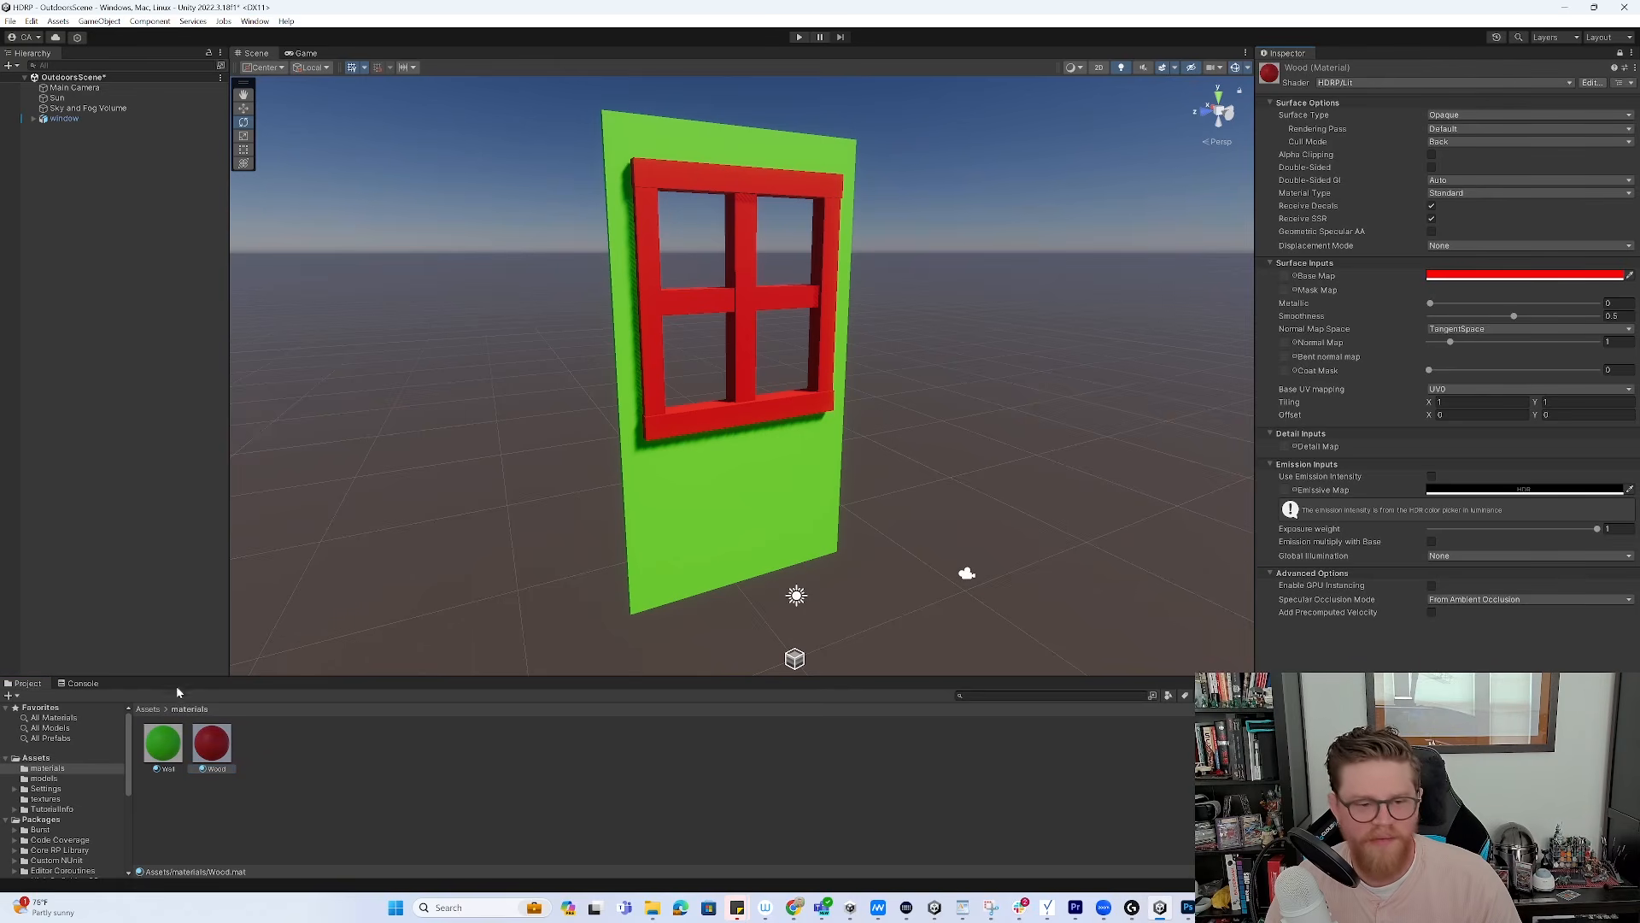
{"action": "left_click", "coordinate": [149, 712]}
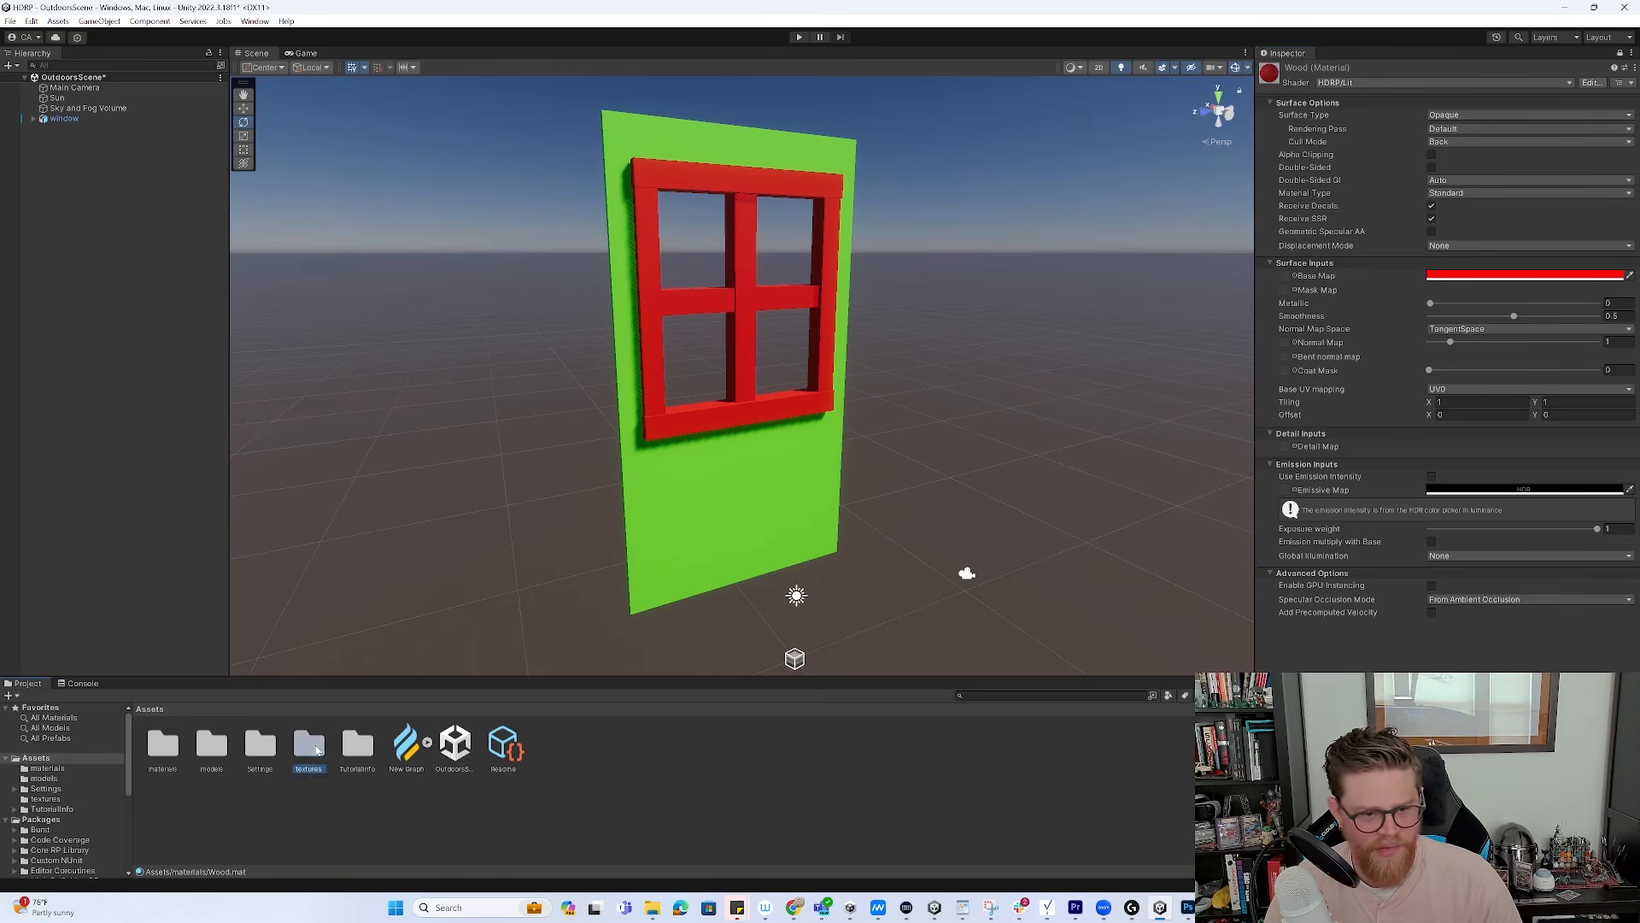
{"action": "double_click", "coordinate": [309, 745]}
{"action": "left_click", "coordinate": [306, 750]}
{"action": "left_click_drag", "start_coordinate": [310, 750], "coordinate": [1287, 278]}
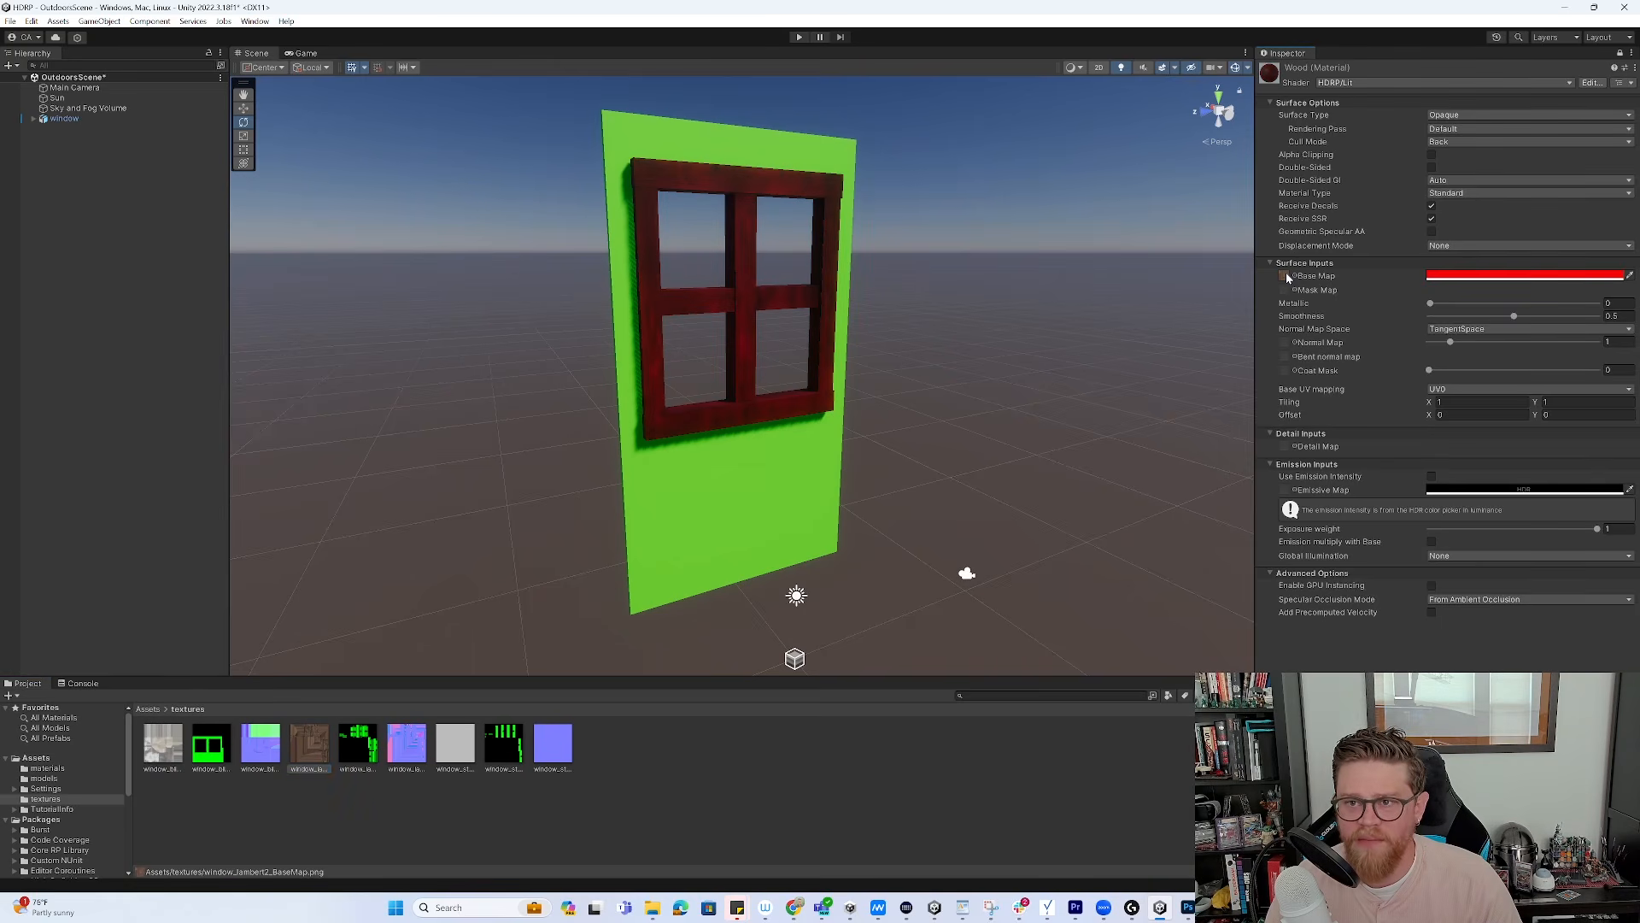
Assign window_lambert2_MaskMap and window_lambert2_Normal as the Wood material's mask map and normal map
{"action": "left_click", "coordinate": [363, 755]}
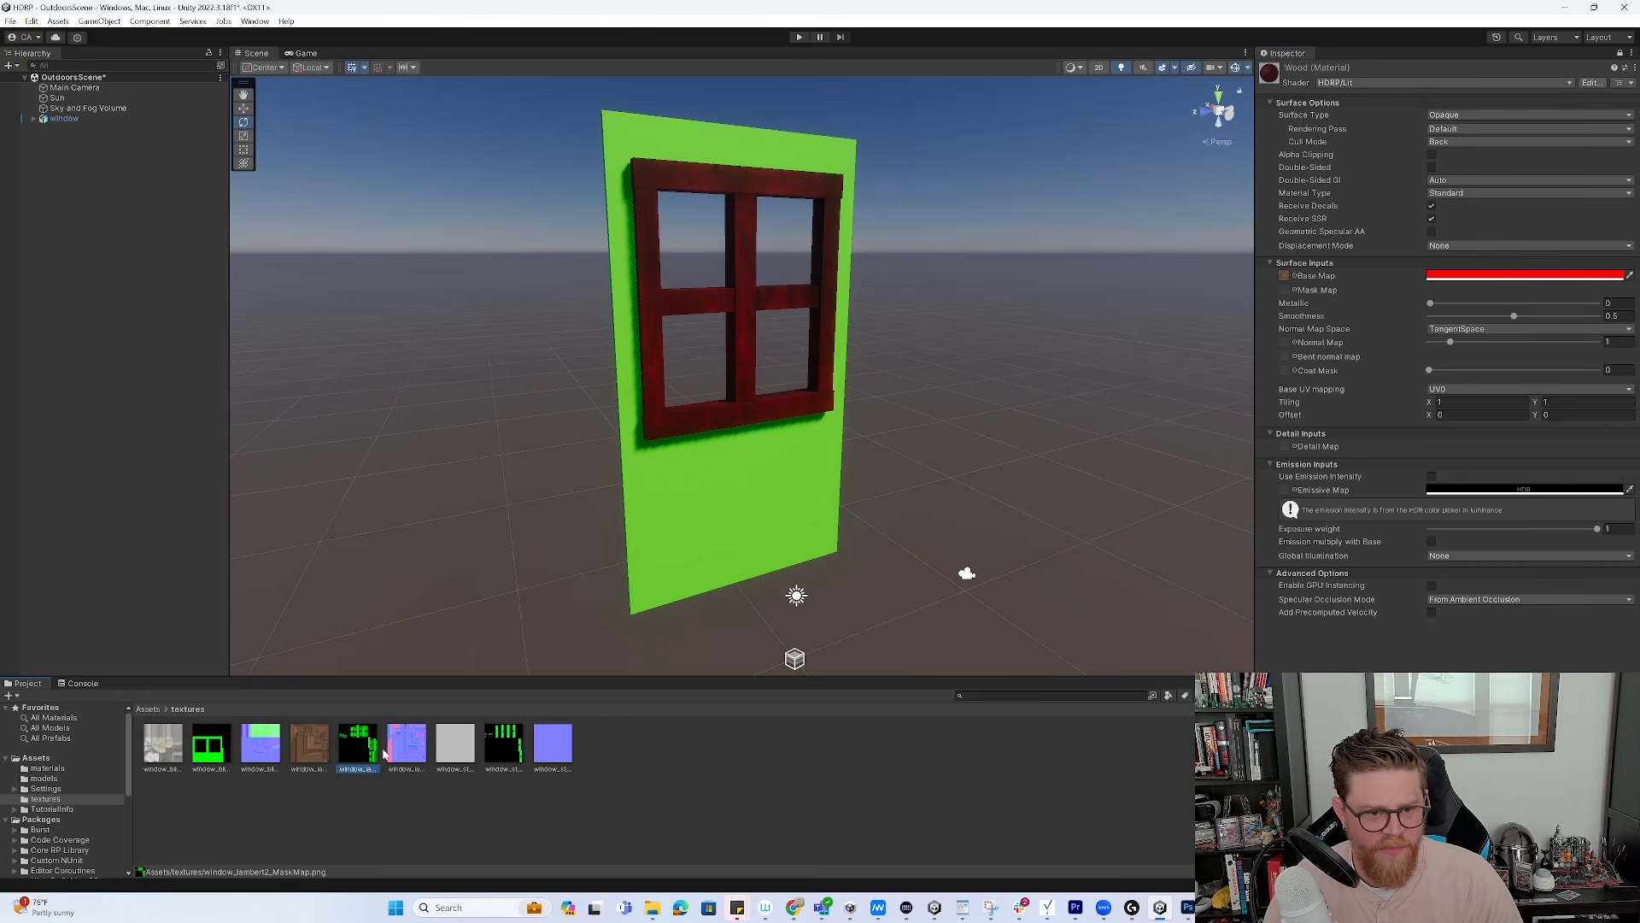
{"action": "left_click_drag", "start_coordinate": [366, 753], "coordinate": [1288, 290]}
{"action": "left_click", "coordinate": [417, 759]}
{"action": "left_click_drag", "start_coordinate": [406, 752], "coordinate": [1286, 361]}
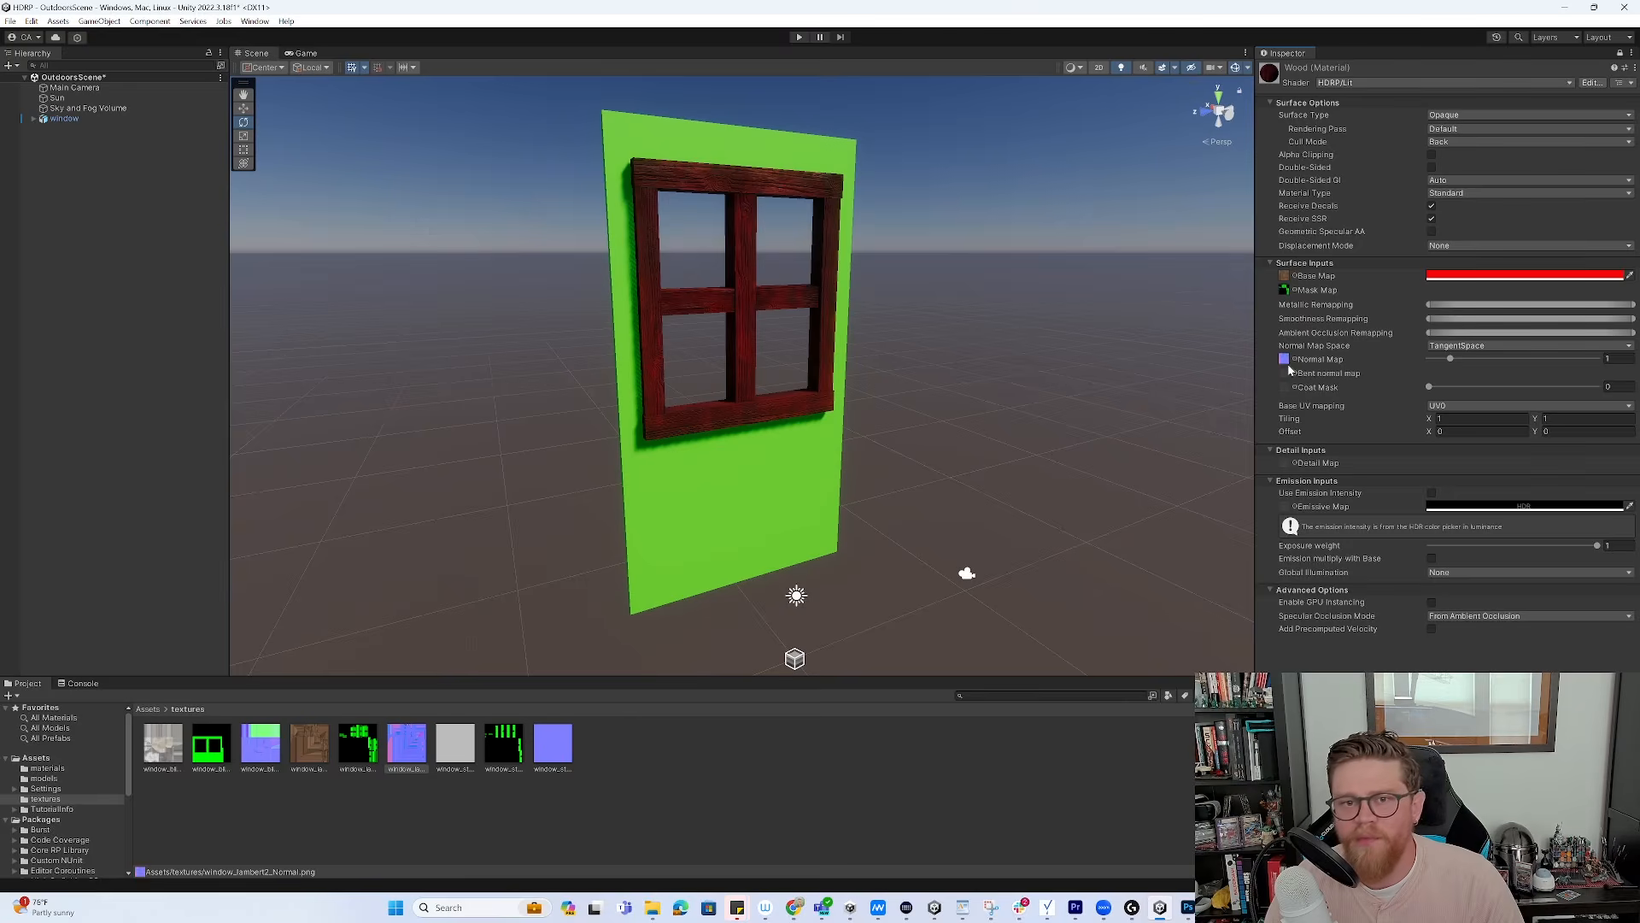
Set the Wood material's base map colour to white, FFFFFF
{"action": "left_click", "coordinate": [1463, 276]}
{"action": "left_click_drag", "start_coordinate": [1564, 377], "coordinate": [1426, 296]}
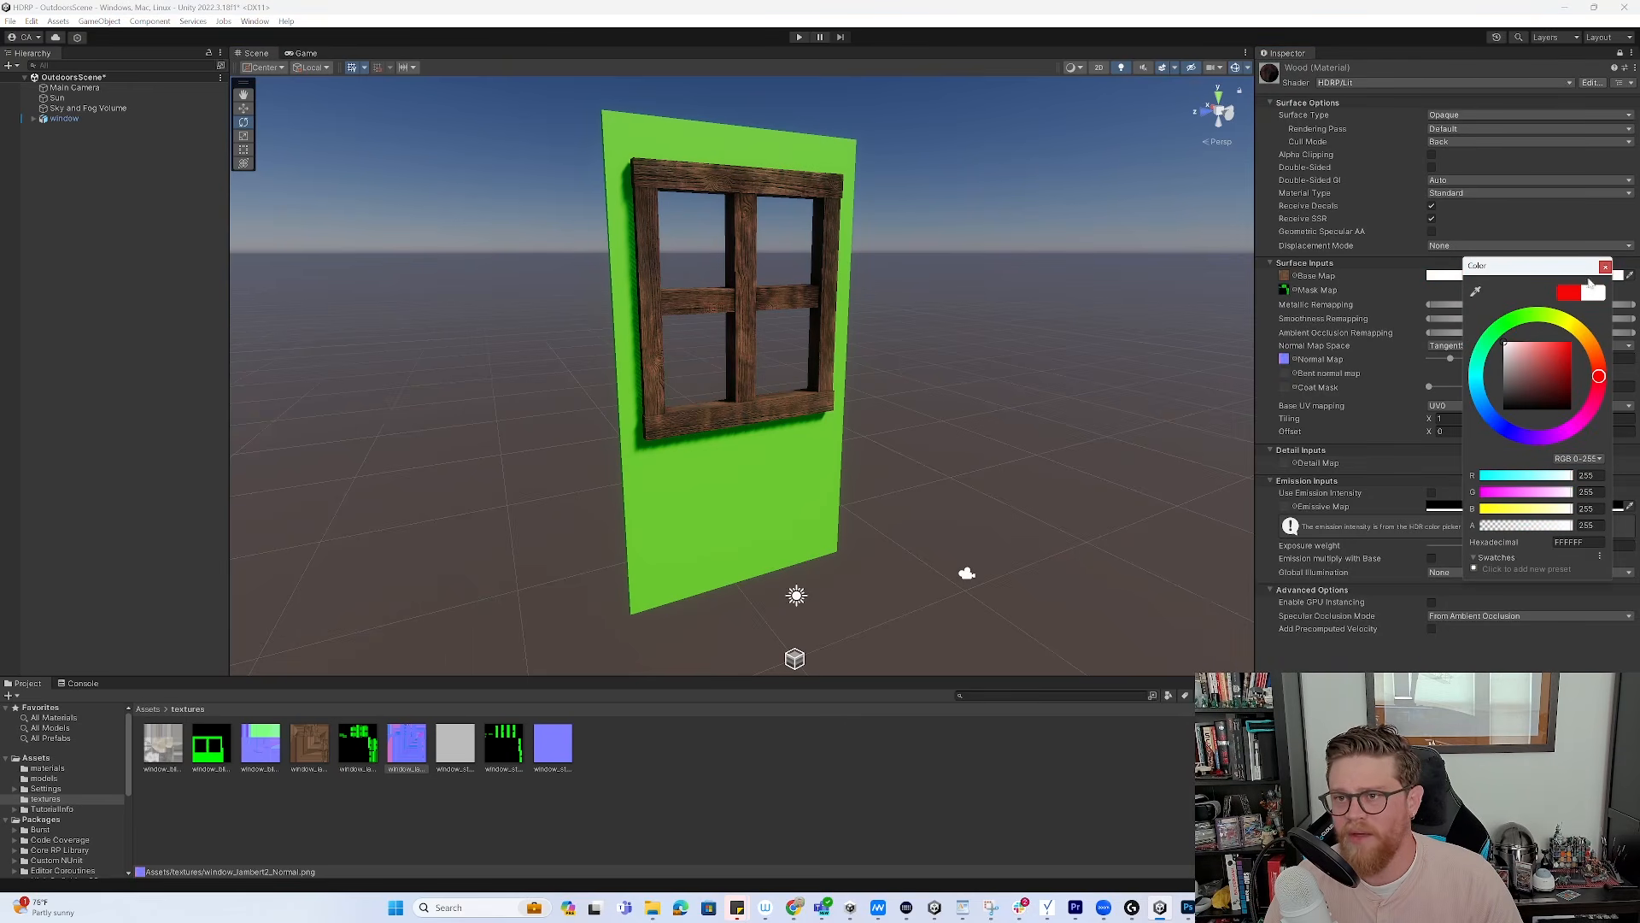
{"action": "left_click", "coordinate": [1605, 267]}
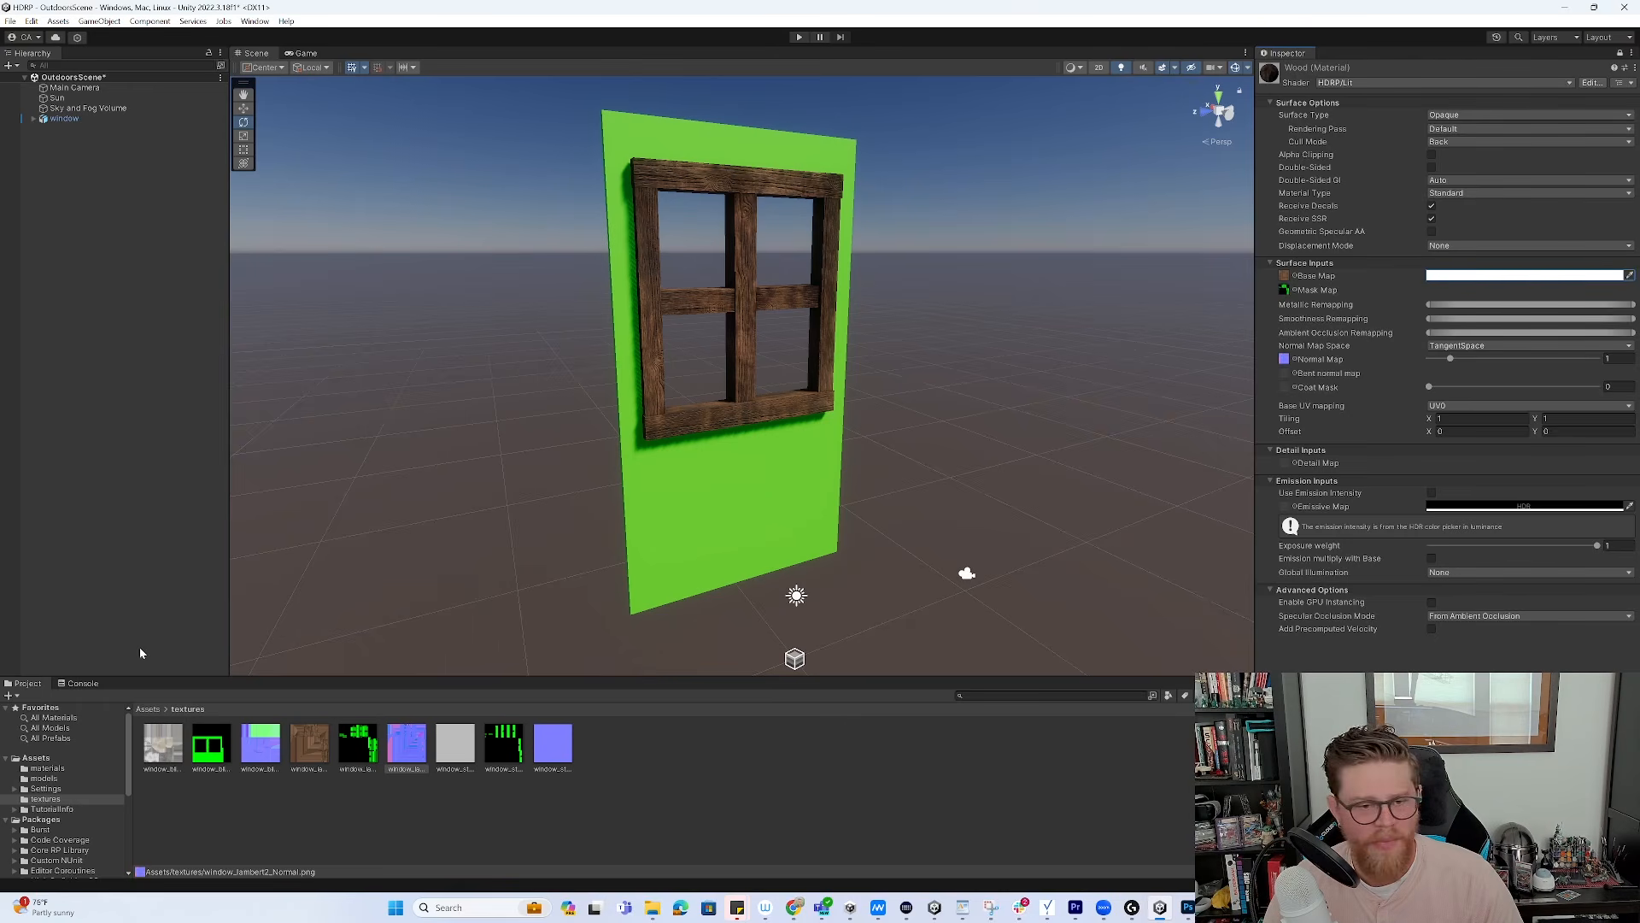
Assign the blinn1 base, mask and normal textures to the matching map slots of the Wall material
{"action": "left_click", "coordinate": [148, 708]}
{"action": "double_click", "coordinate": [165, 743]}
{"action": "left_click", "coordinate": [163, 743]}
{"action": "left_click", "coordinate": [1621, 53]}
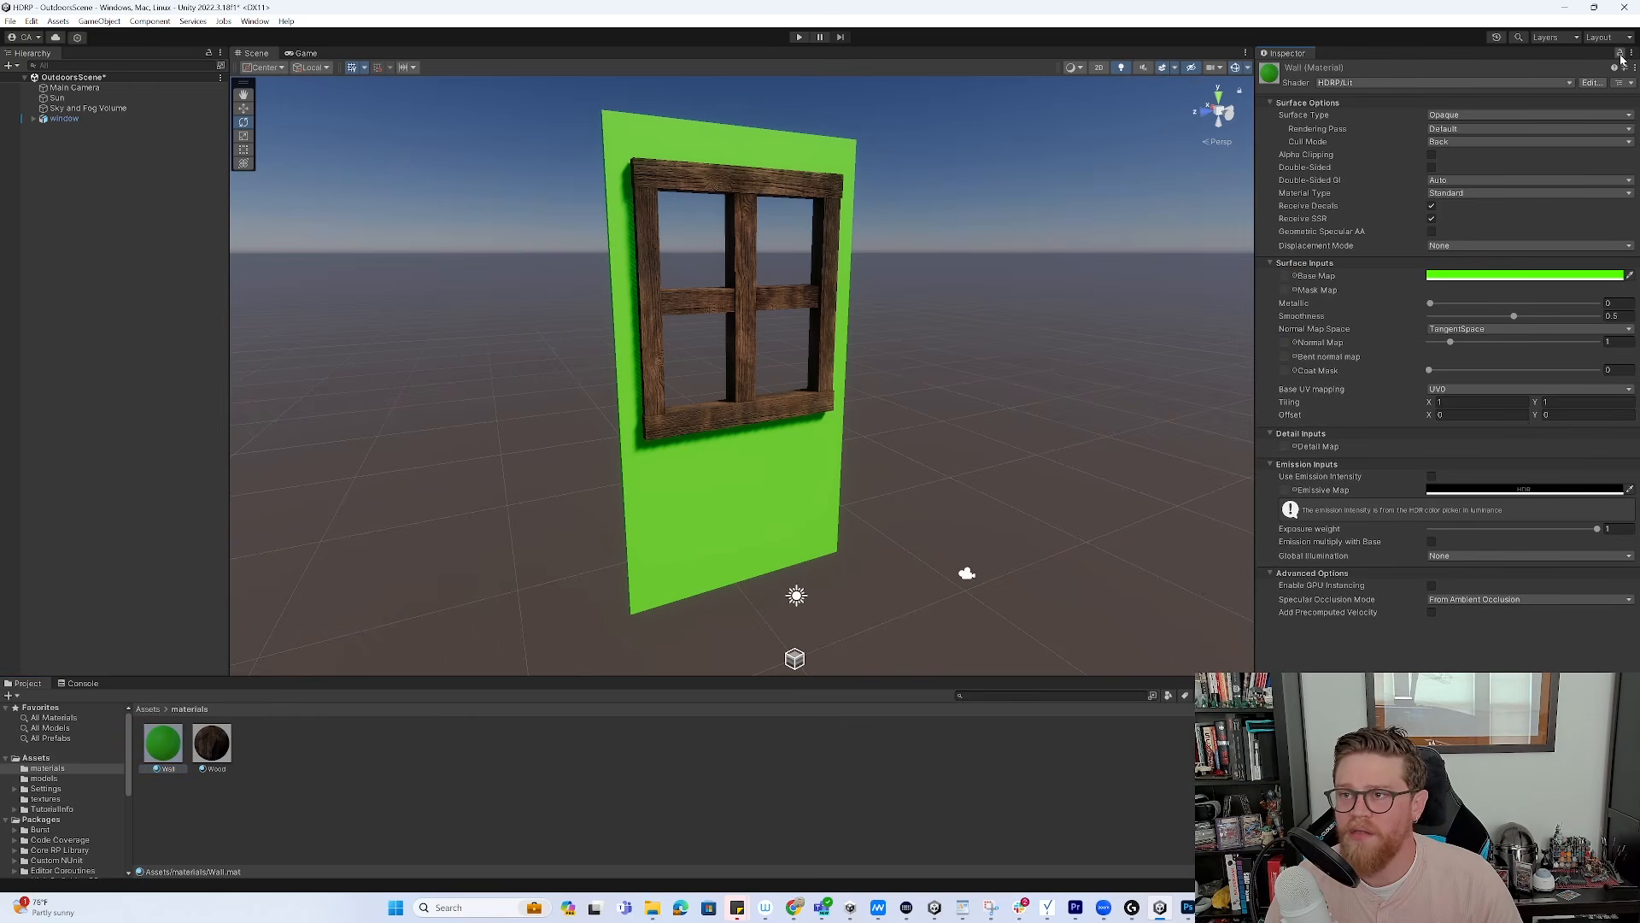
{"action": "left_click", "coordinate": [149, 709]}
{"action": "double_click", "coordinate": [299, 752]}
{"action": "left_click_drag", "start_coordinate": [163, 742], "coordinate": [1283, 277]}
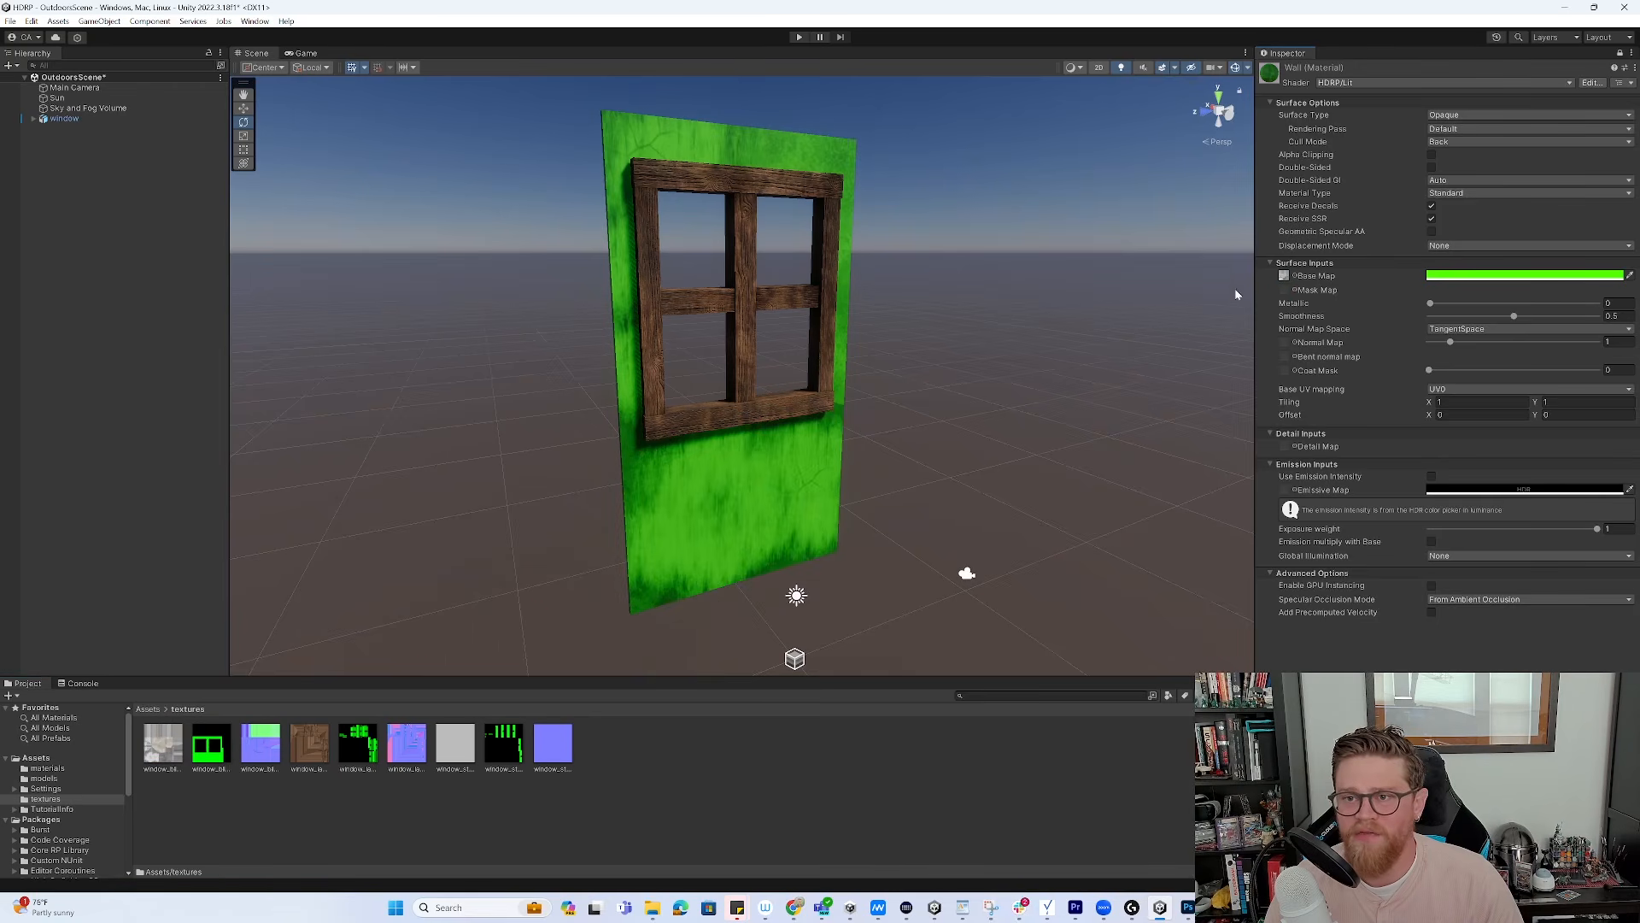
{"action": "left_click_drag", "start_coordinate": [216, 752], "coordinate": [1284, 291]}
{"action": "left_click_drag", "start_coordinate": [265, 745], "coordinate": [1281, 363]}
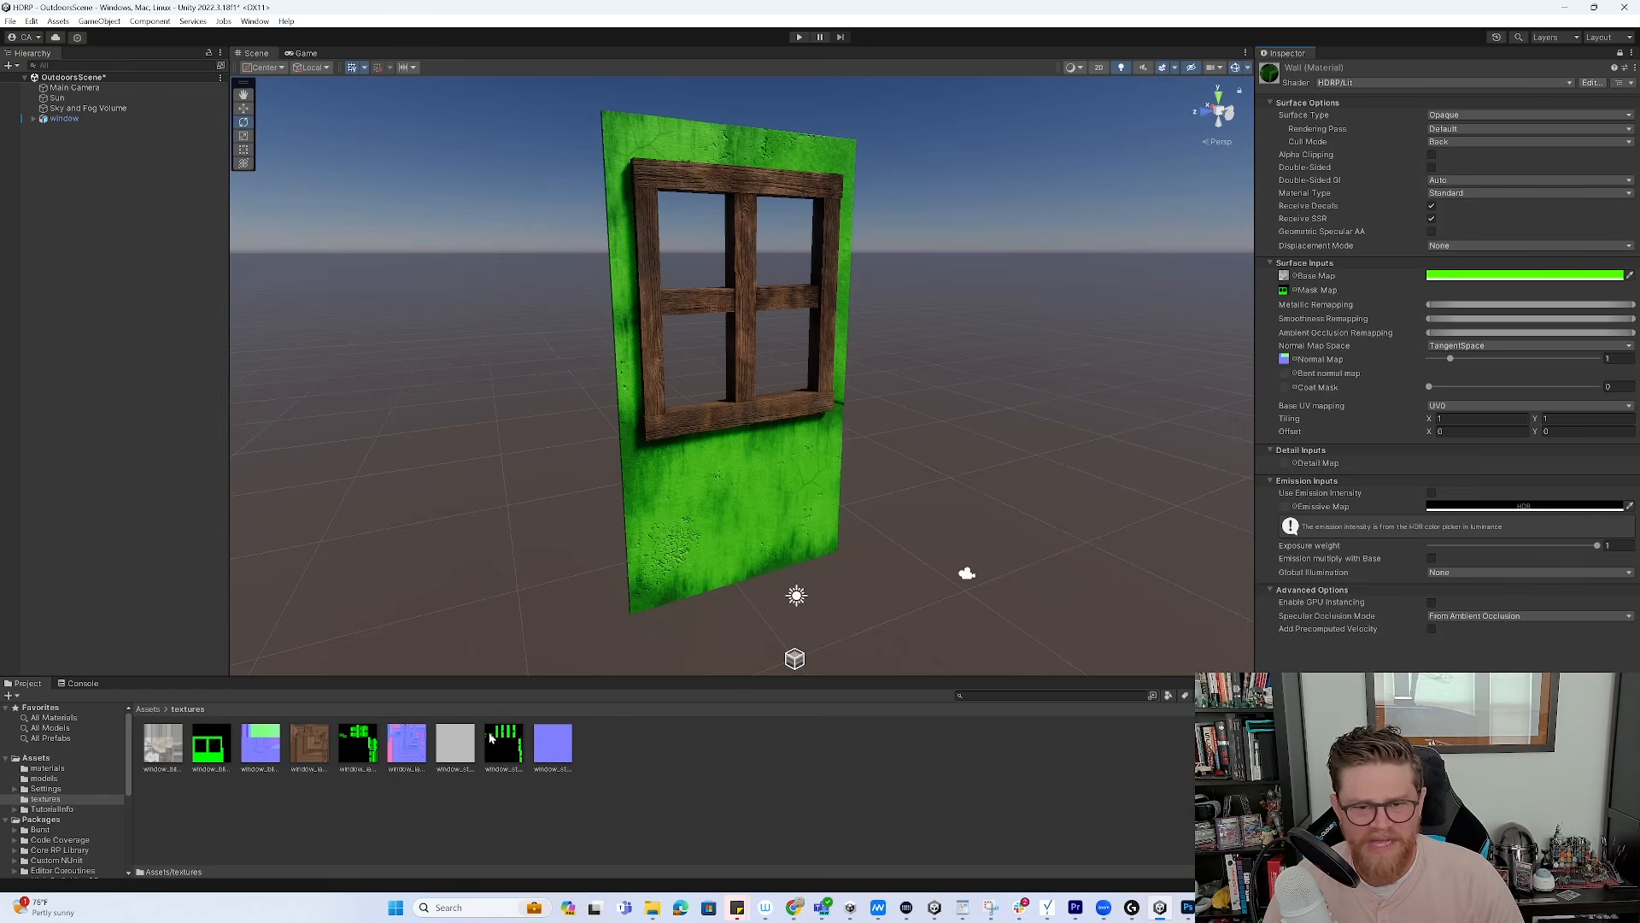
Set the Wall material's base map colour to white, FFFFFF
{"action": "left_click", "coordinate": [1506, 276]}
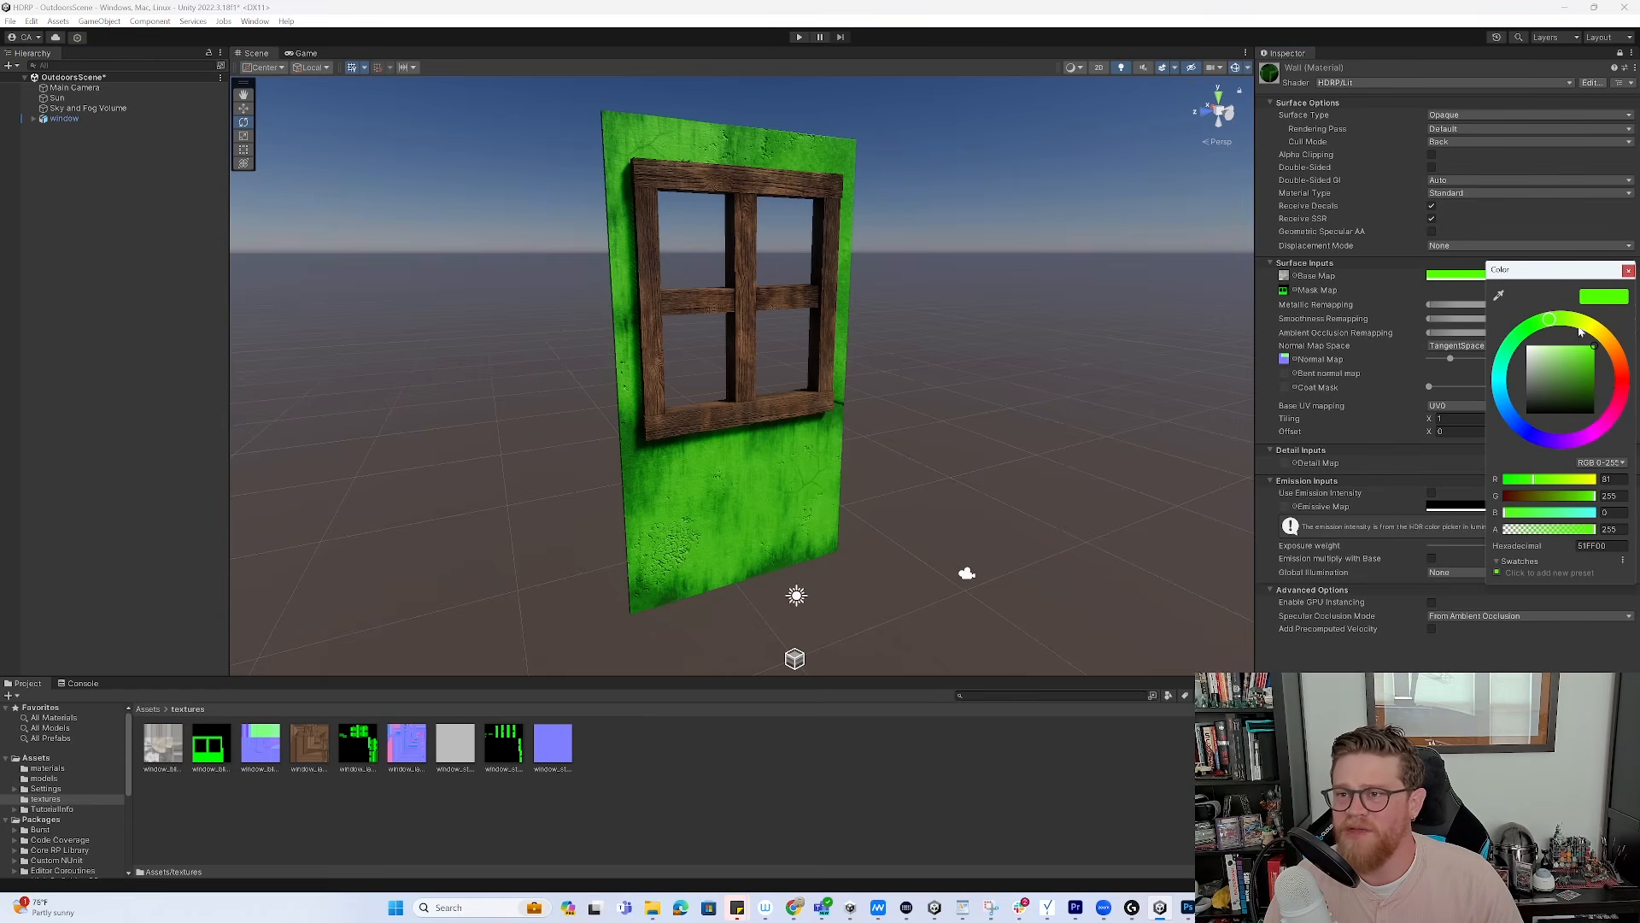
{"action": "left_click_drag", "start_coordinate": [1587, 360], "coordinate": [1295, 309]}
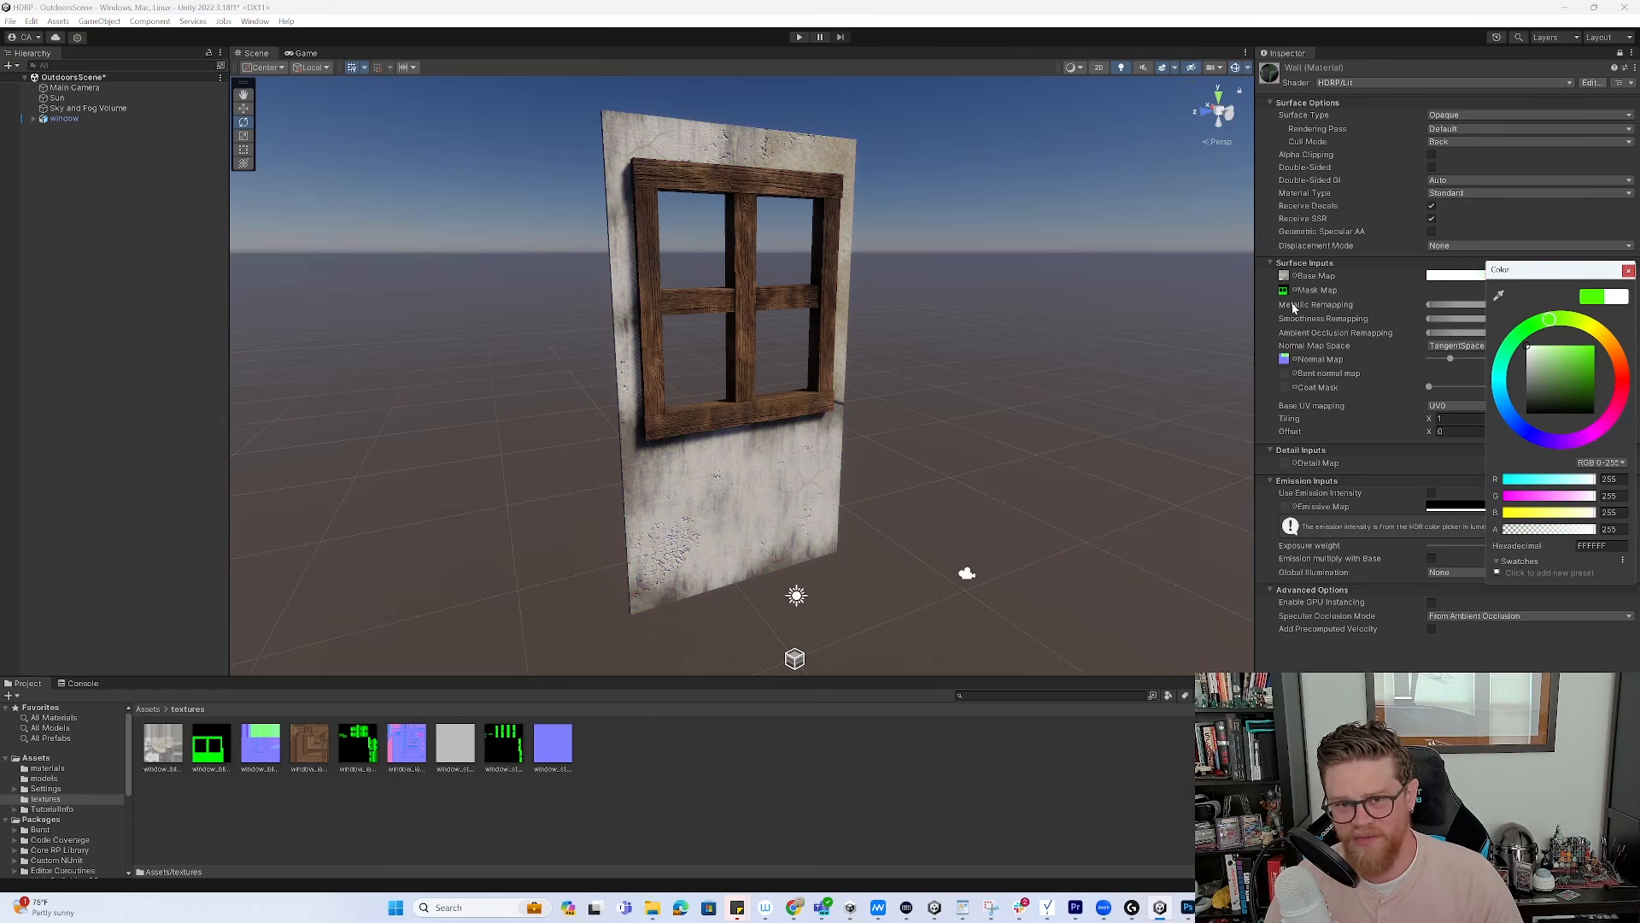
{"action": "left_click", "coordinate": [1628, 269]}
Add a plane to the scene and name it floor
{"action": "left_click_drag", "start_coordinate": [651, 525], "coordinate": [820, 392], "text": "alt"}
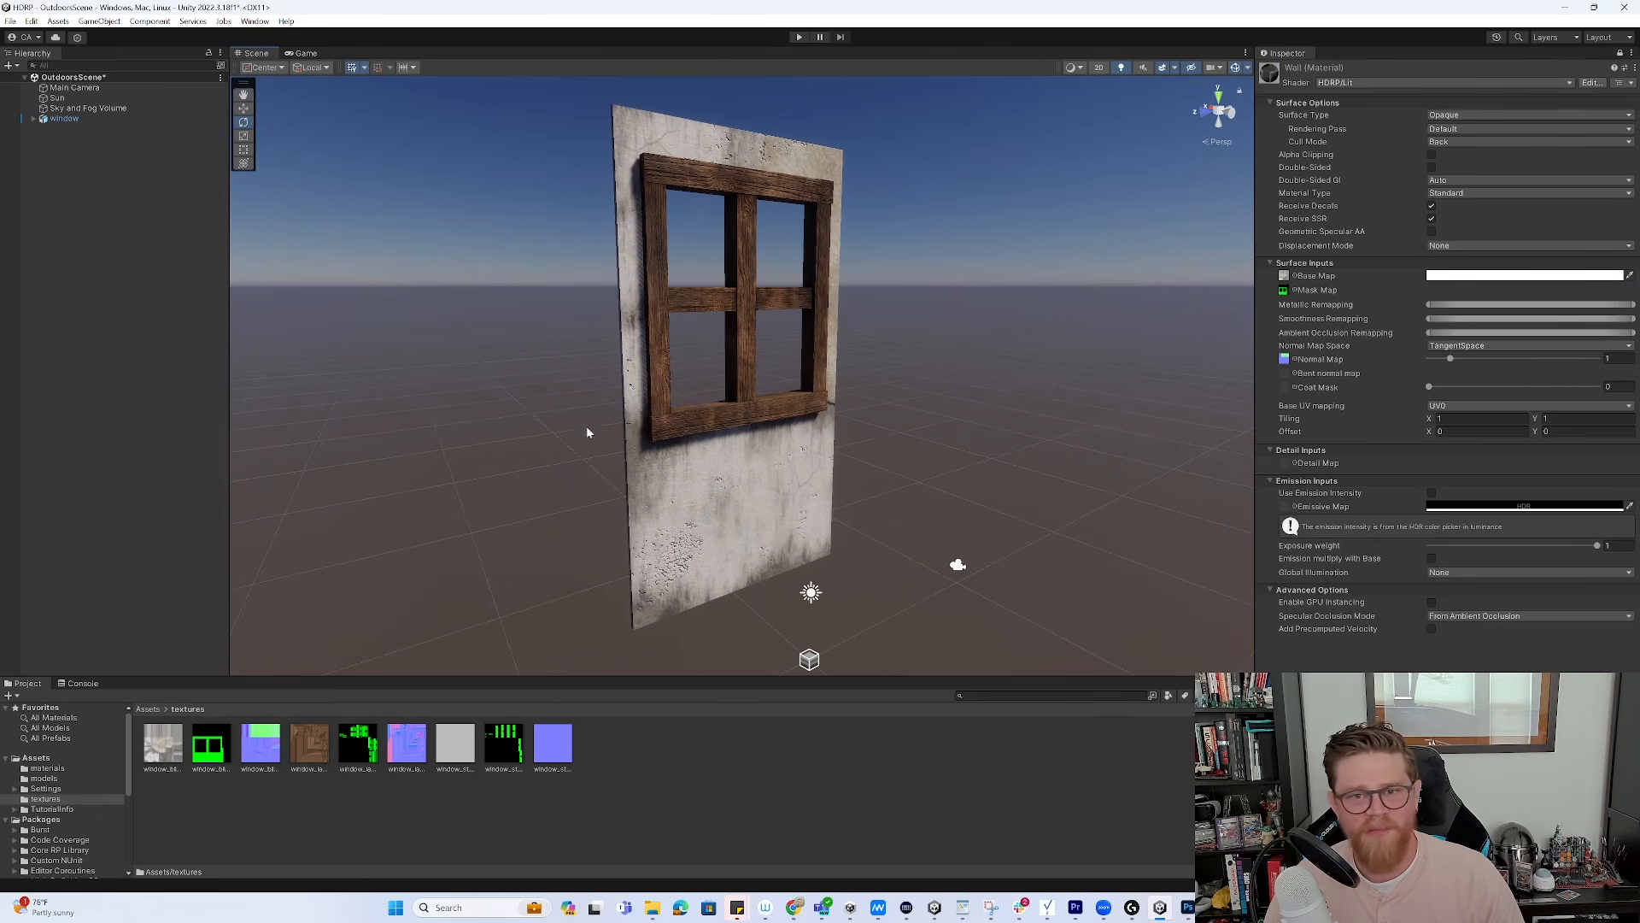
{"action": "scroll", "coordinate": [588, 432], "scroll_direction": "down", "scroll_amount": 4}
{"action": "left_click", "coordinate": [98, 21]}
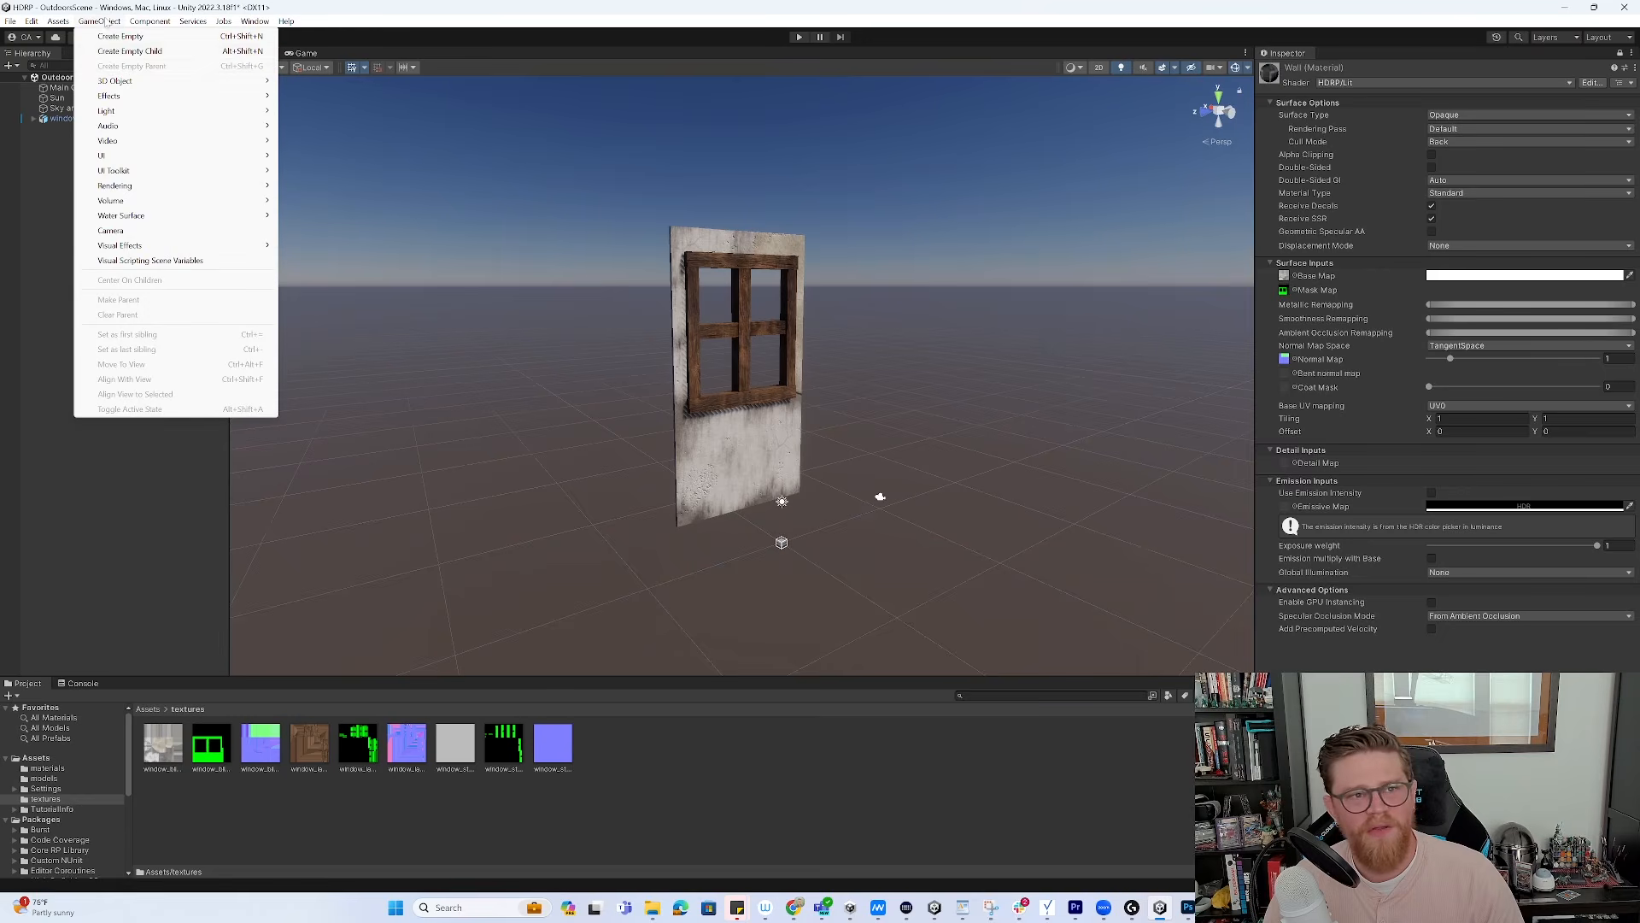
{"action": "mouse_move", "coordinate": [263, 81]}
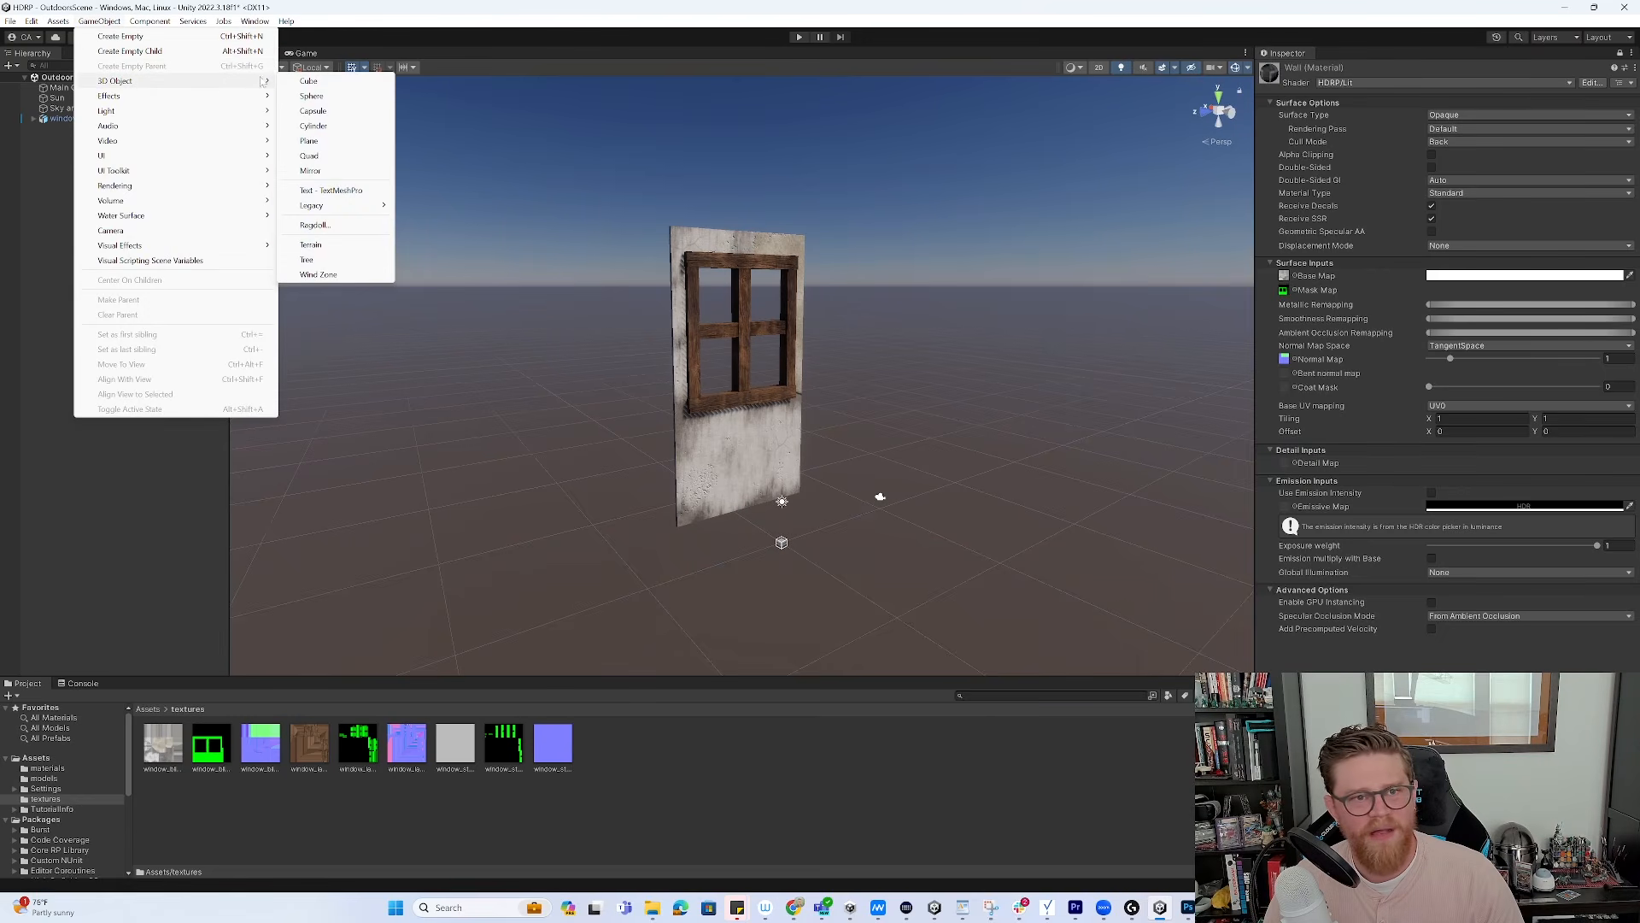
{"action": "left_click", "coordinate": [309, 141]}
{"action": "type", "text": "wi"}
{"action": "key", "text": "BackSpace"}
{"action": "key", "text": "BackSpace"}
{"action": "type", "text": "flor"}
{"action": "key", "text": "Return"}
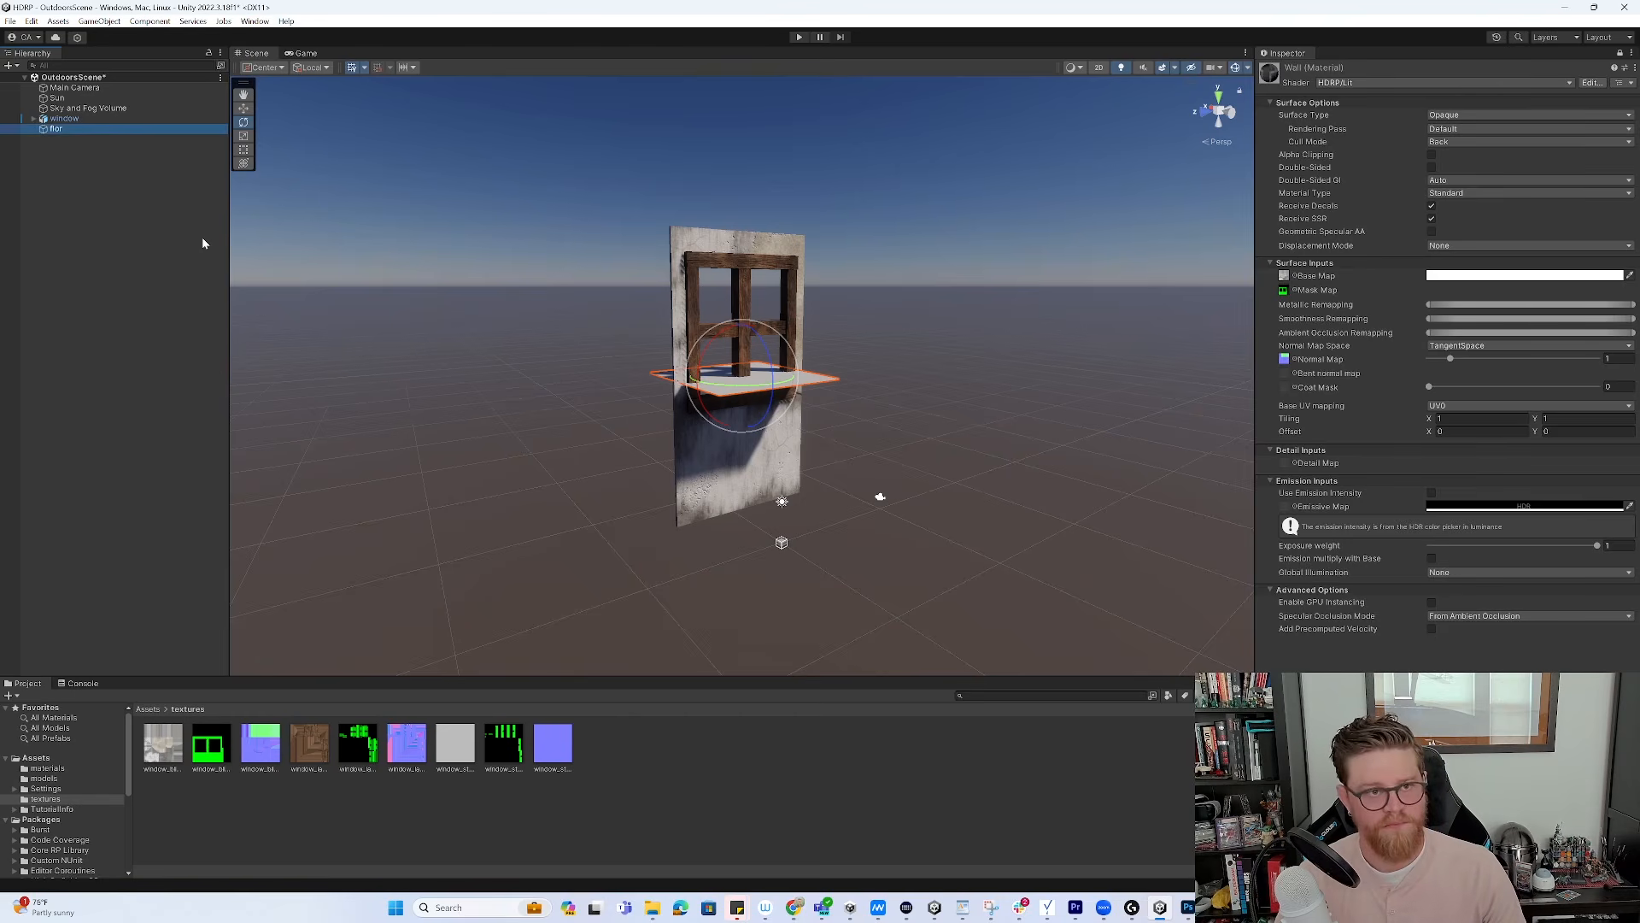
{"action": "left_click", "coordinate": [57, 130]}
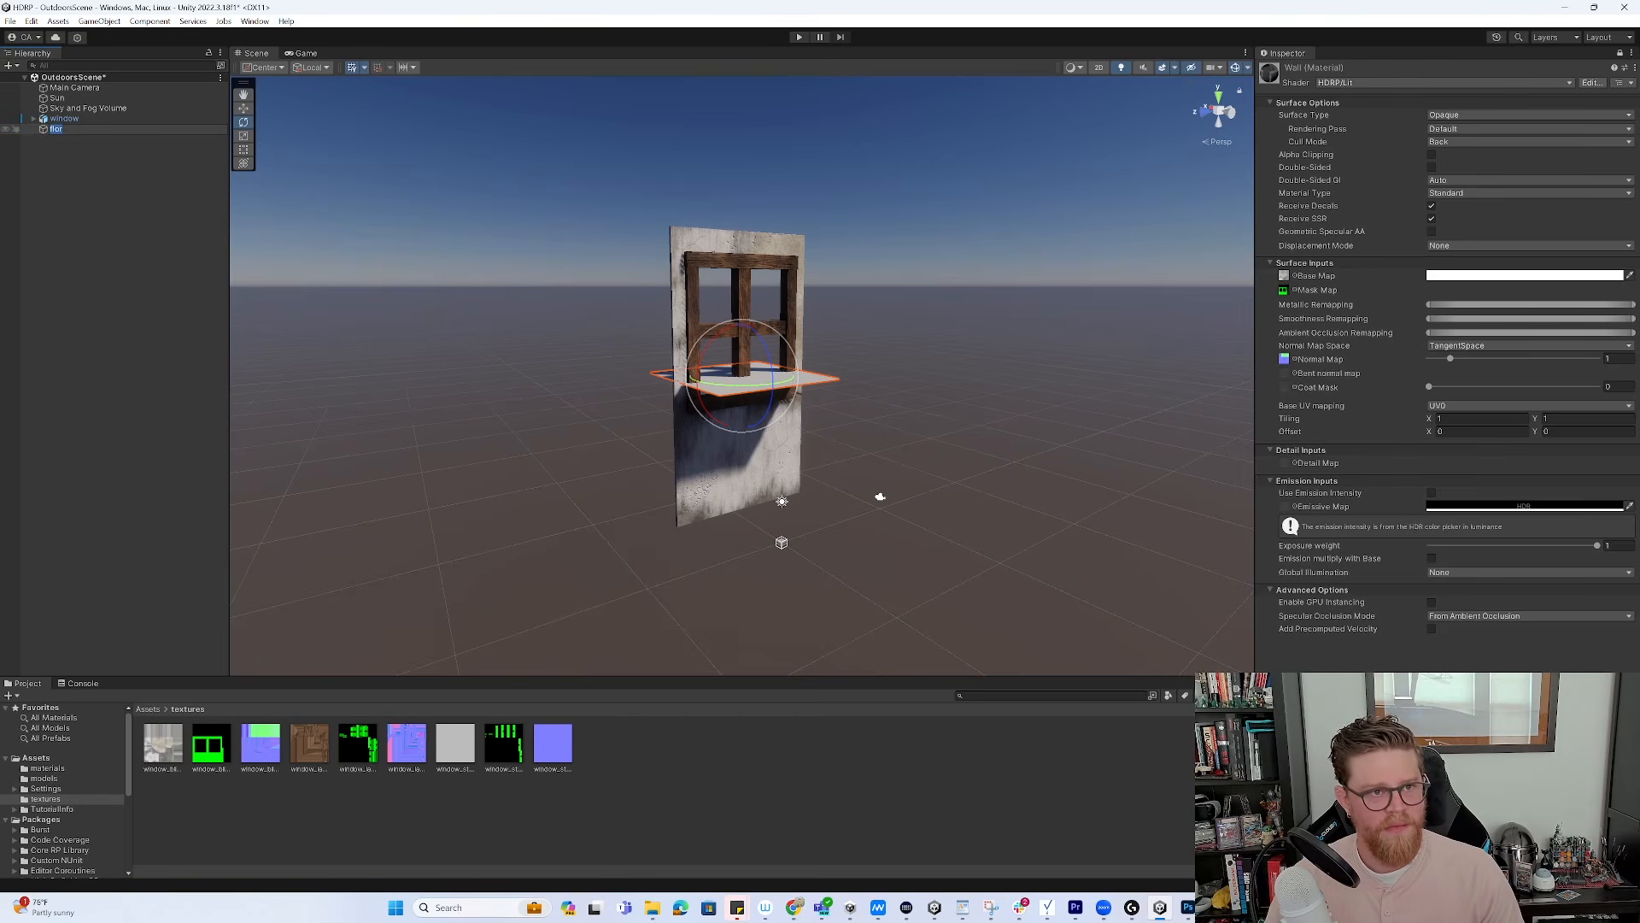
{"action": "type", "text": "floor"}
{"action": "key", "text": "Return"}
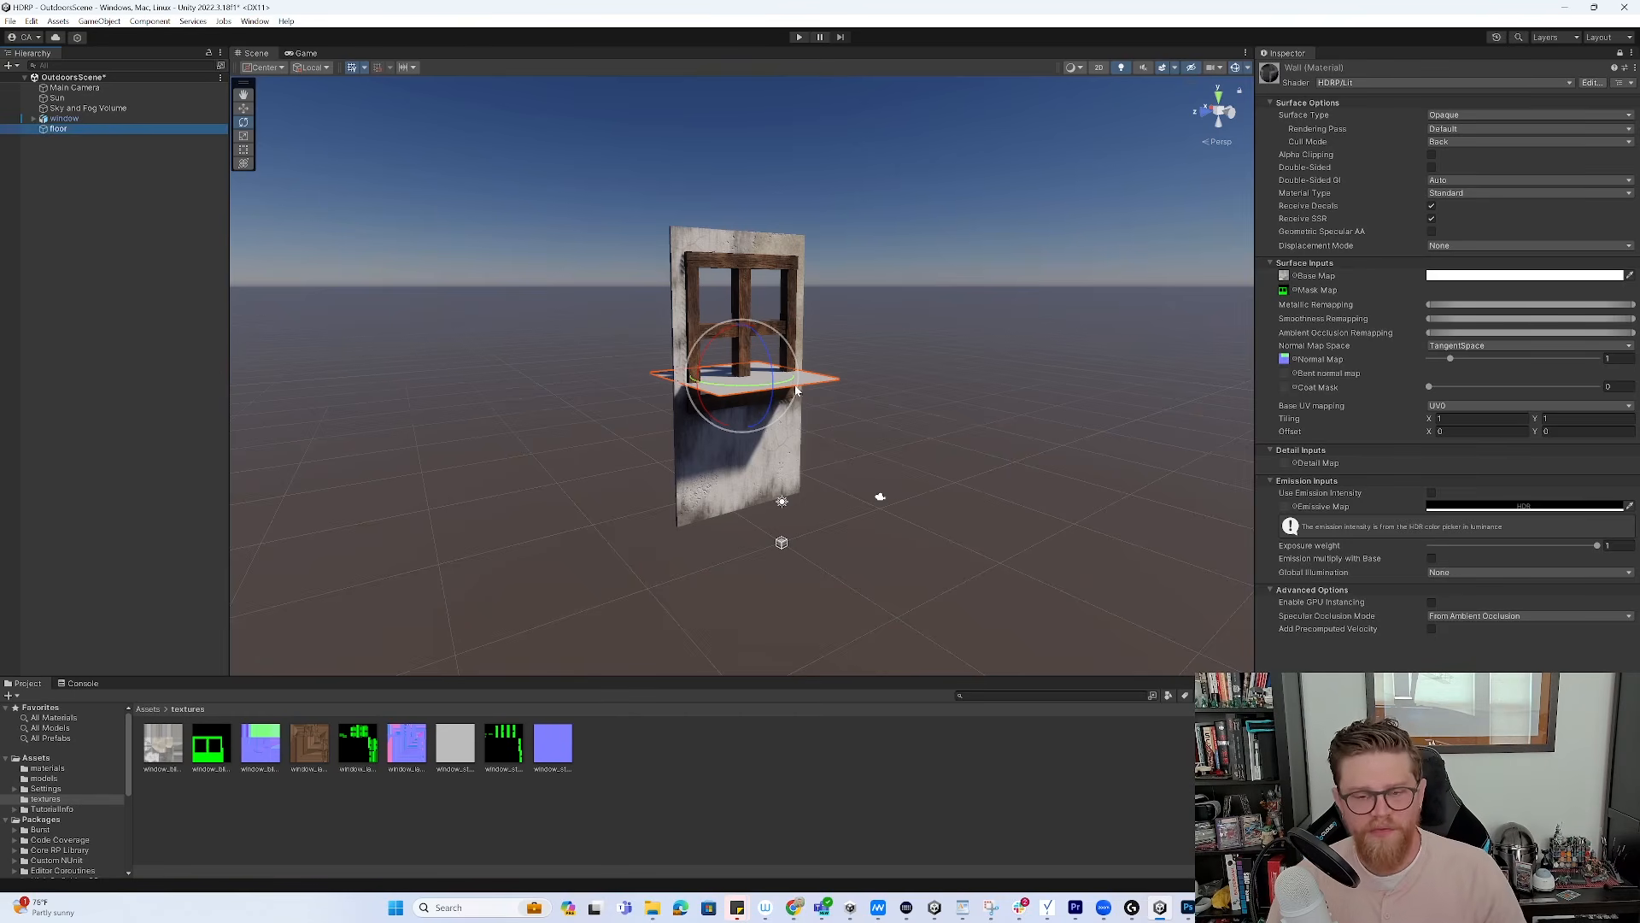
Move the floor plane down to the base of the window wall and scale it up uniformly to about 5.58
{"action": "left_click", "coordinate": [767, 369]}
{"action": "key", "text": "w"}
{"action": "left_click_drag", "start_coordinate": [745, 335], "coordinate": [744, 462]}
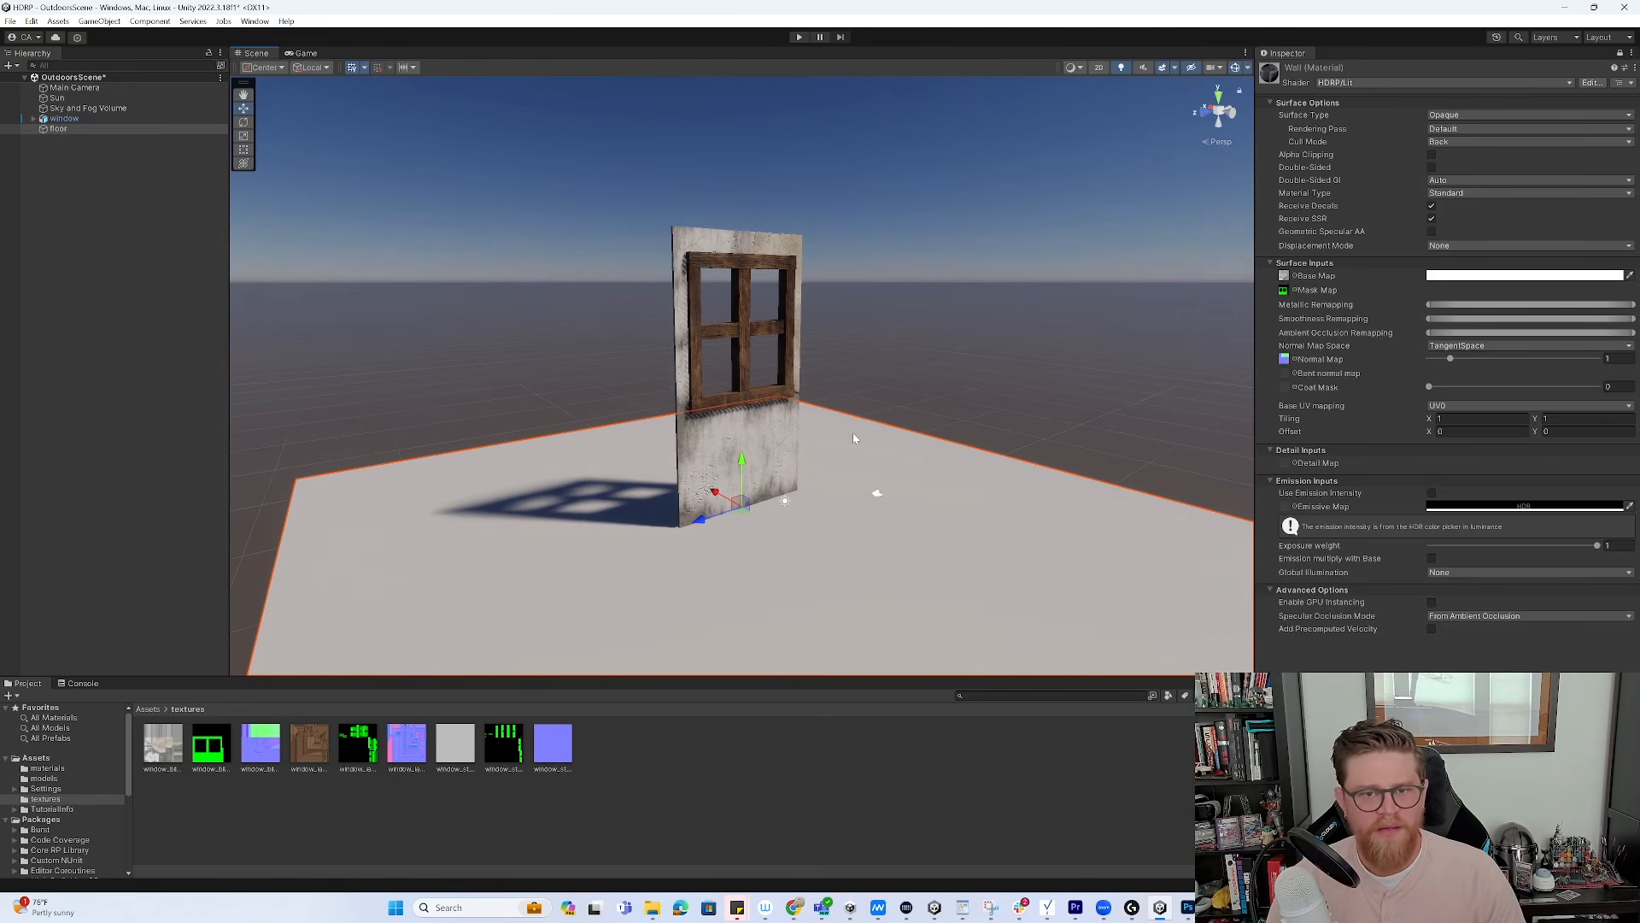
Duplicate the floor plane and stand the copy upright by setting its Z rotation to 90
{"action": "key", "text": "ctrl+d"}
{"action": "key", "text": "e"}
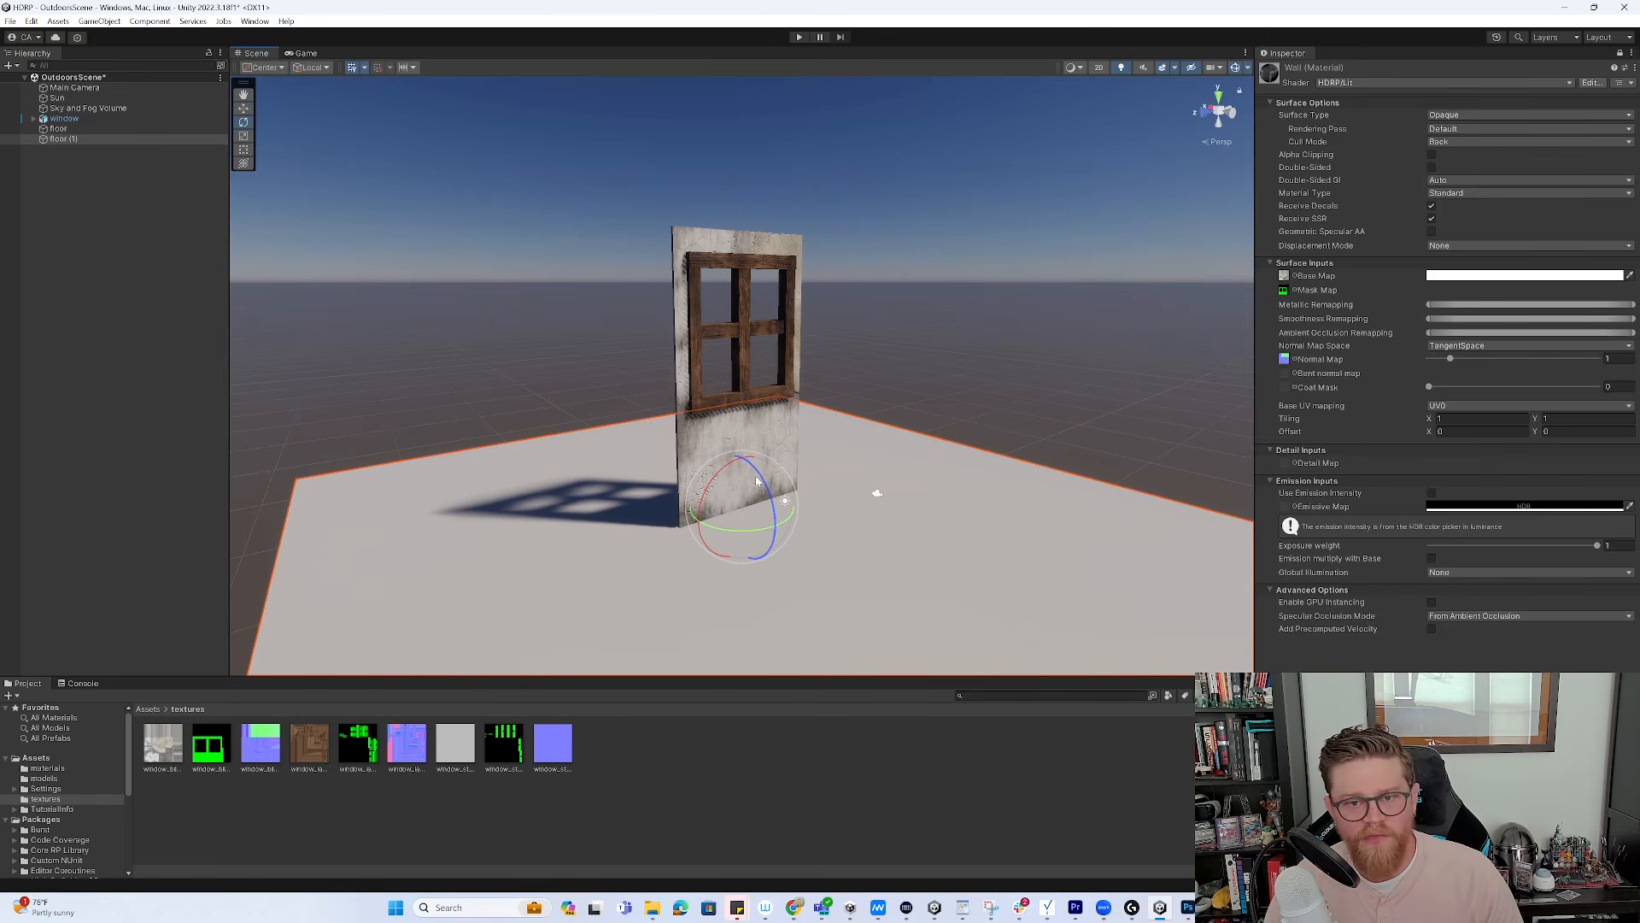
{"action": "left_click_drag", "start_coordinate": [751, 508], "coordinate": [1318, 295]}
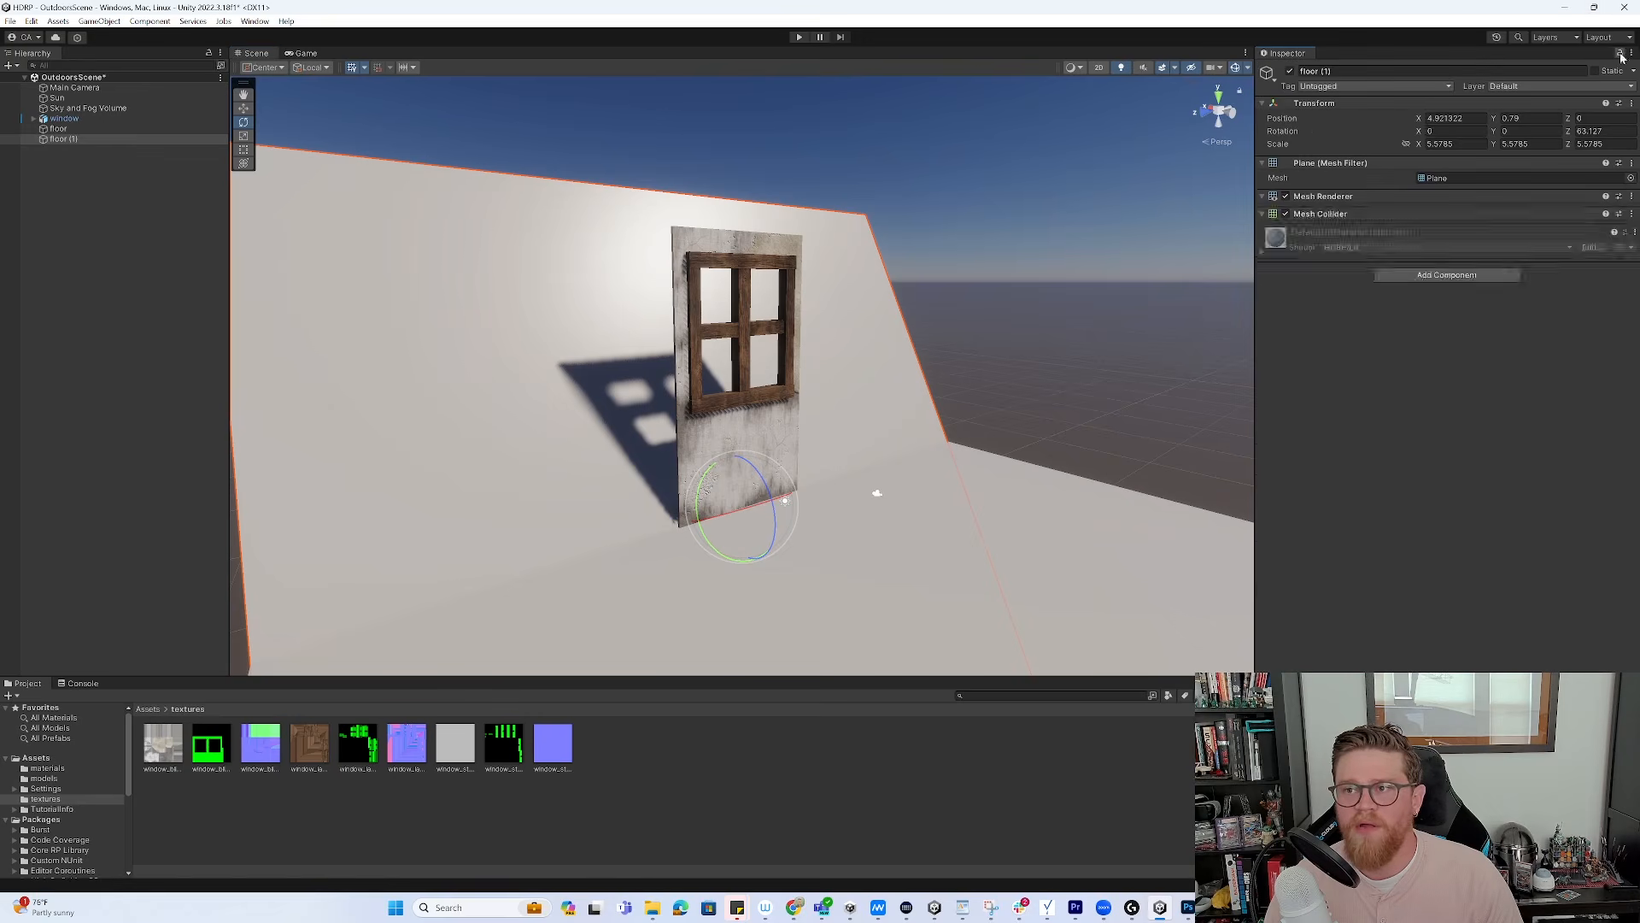
{"action": "left_click", "coordinate": [1572, 131]}
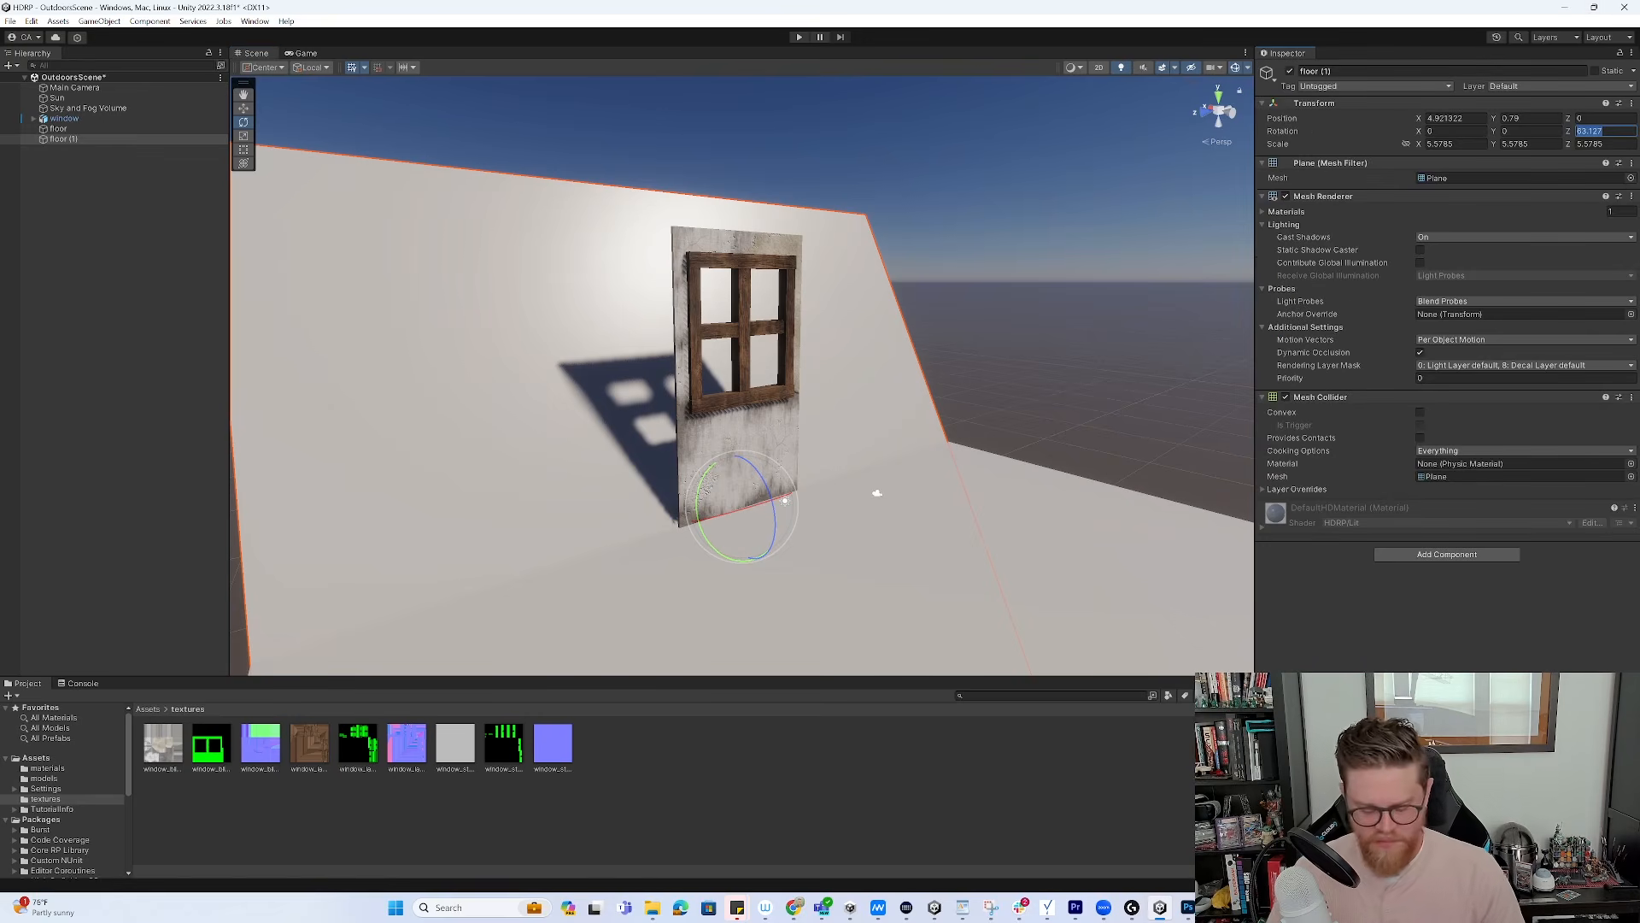
{"action": "type", "text": "90"}
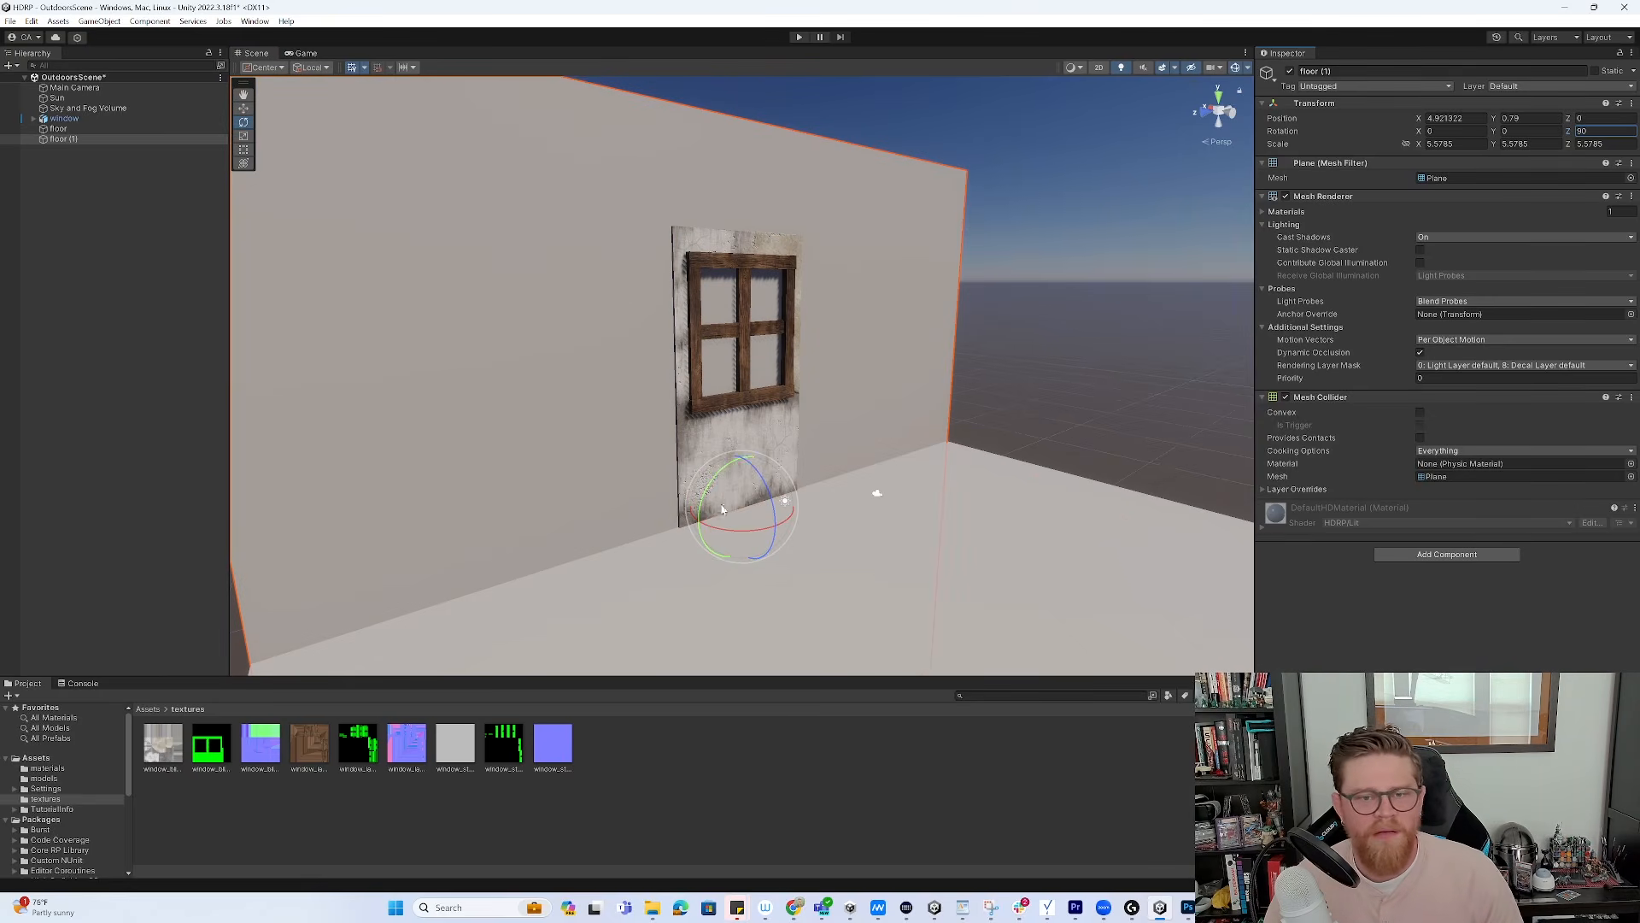
Lower the upright plane to about Y -18.76 so that it forms a low wall below the window opening
{"action": "type", "text": "w"}
{"action": "left_click_drag", "start_coordinate": [737, 466], "coordinate": [818, 674]}
{"action": "left_click_drag", "start_coordinate": [972, 568], "coordinate": [940, 556], "text": "alt"}
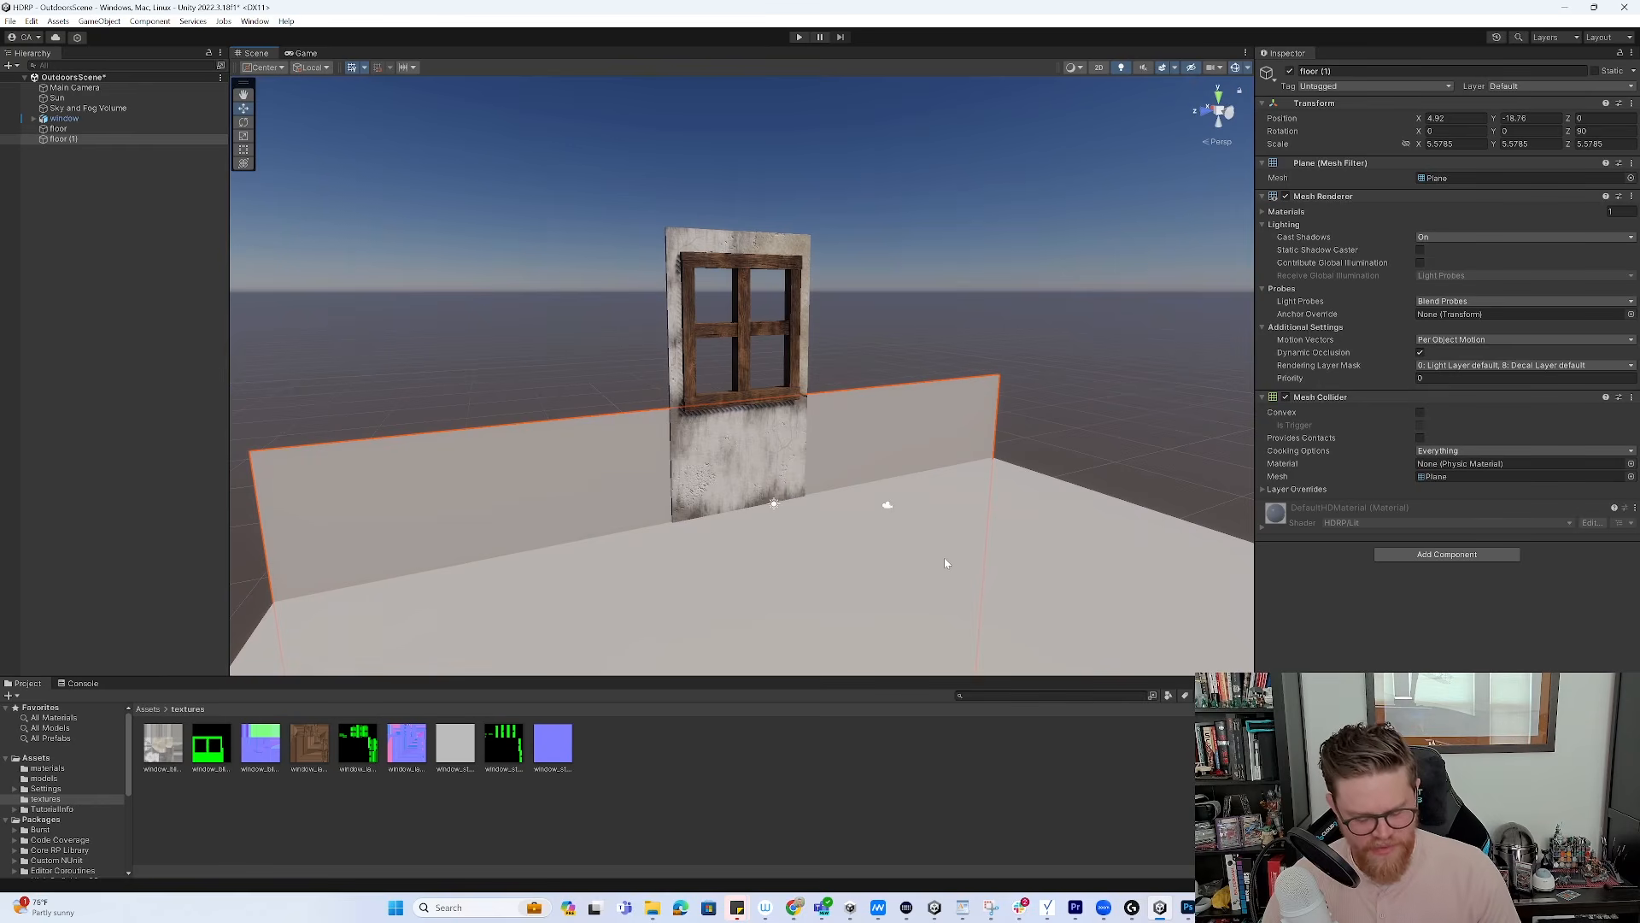
Duplicate the upright plane, narrow the copy to a Z scale of about 2.4 and move it beside the window to about Z 16.2
{"action": "key", "text": "ctrl+d"}
{"action": "key", "text": "r"}
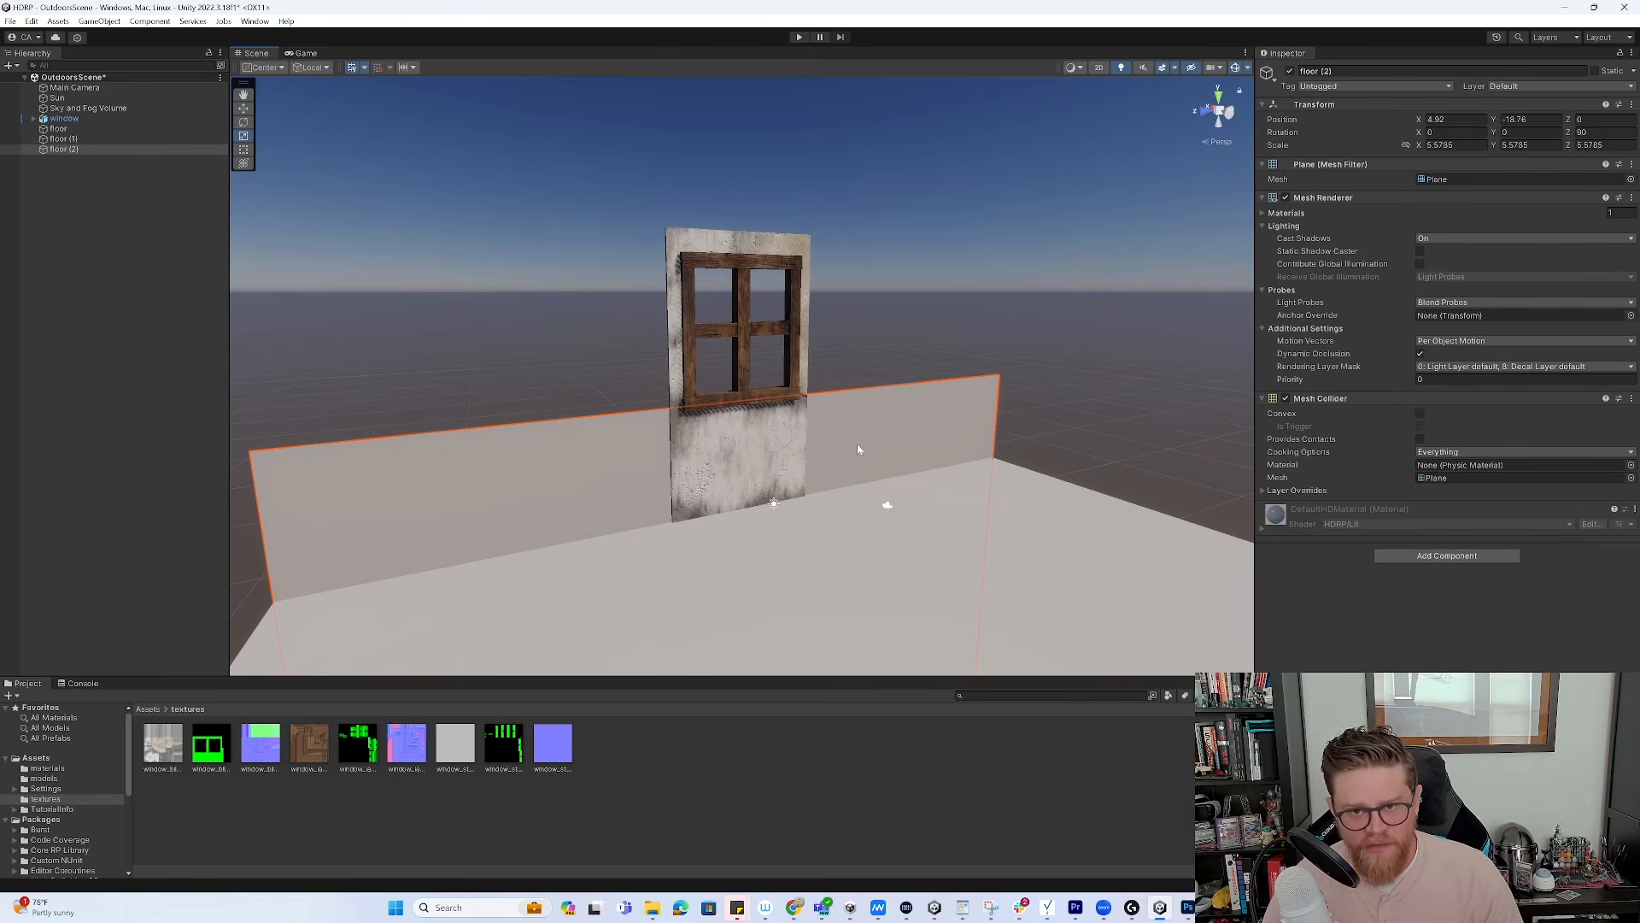
{"action": "key", "text": "f"}
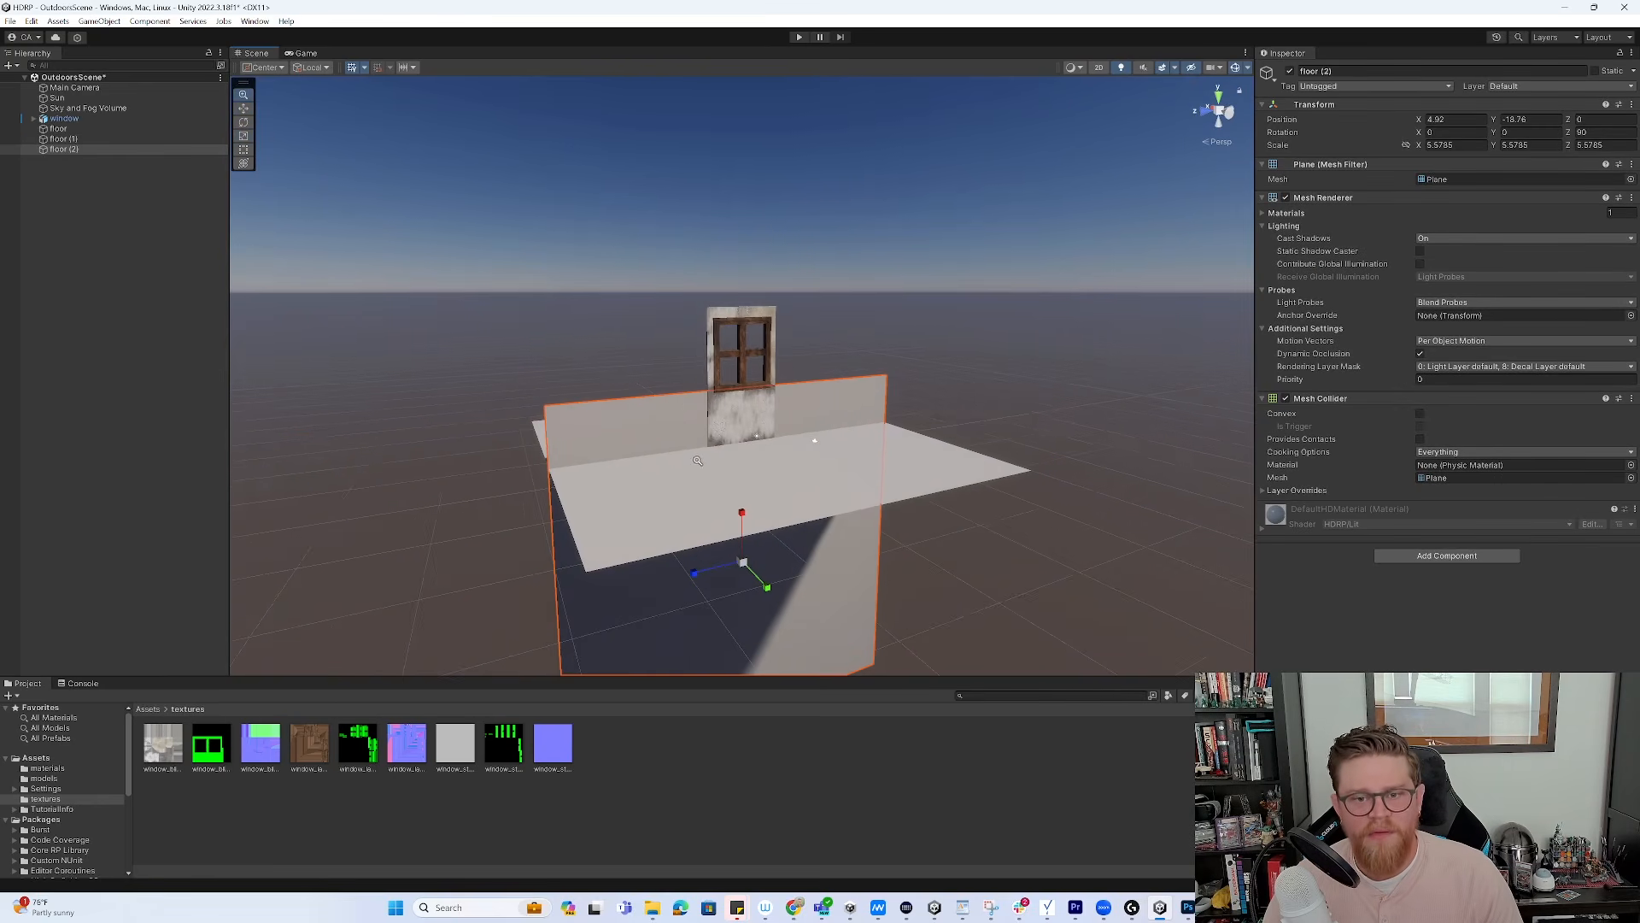
{"action": "left_click_drag", "start_coordinate": [702, 579], "coordinate": [596, 604]}
{"action": "key", "text": "w"}
{"action": "key", "text": "w"}
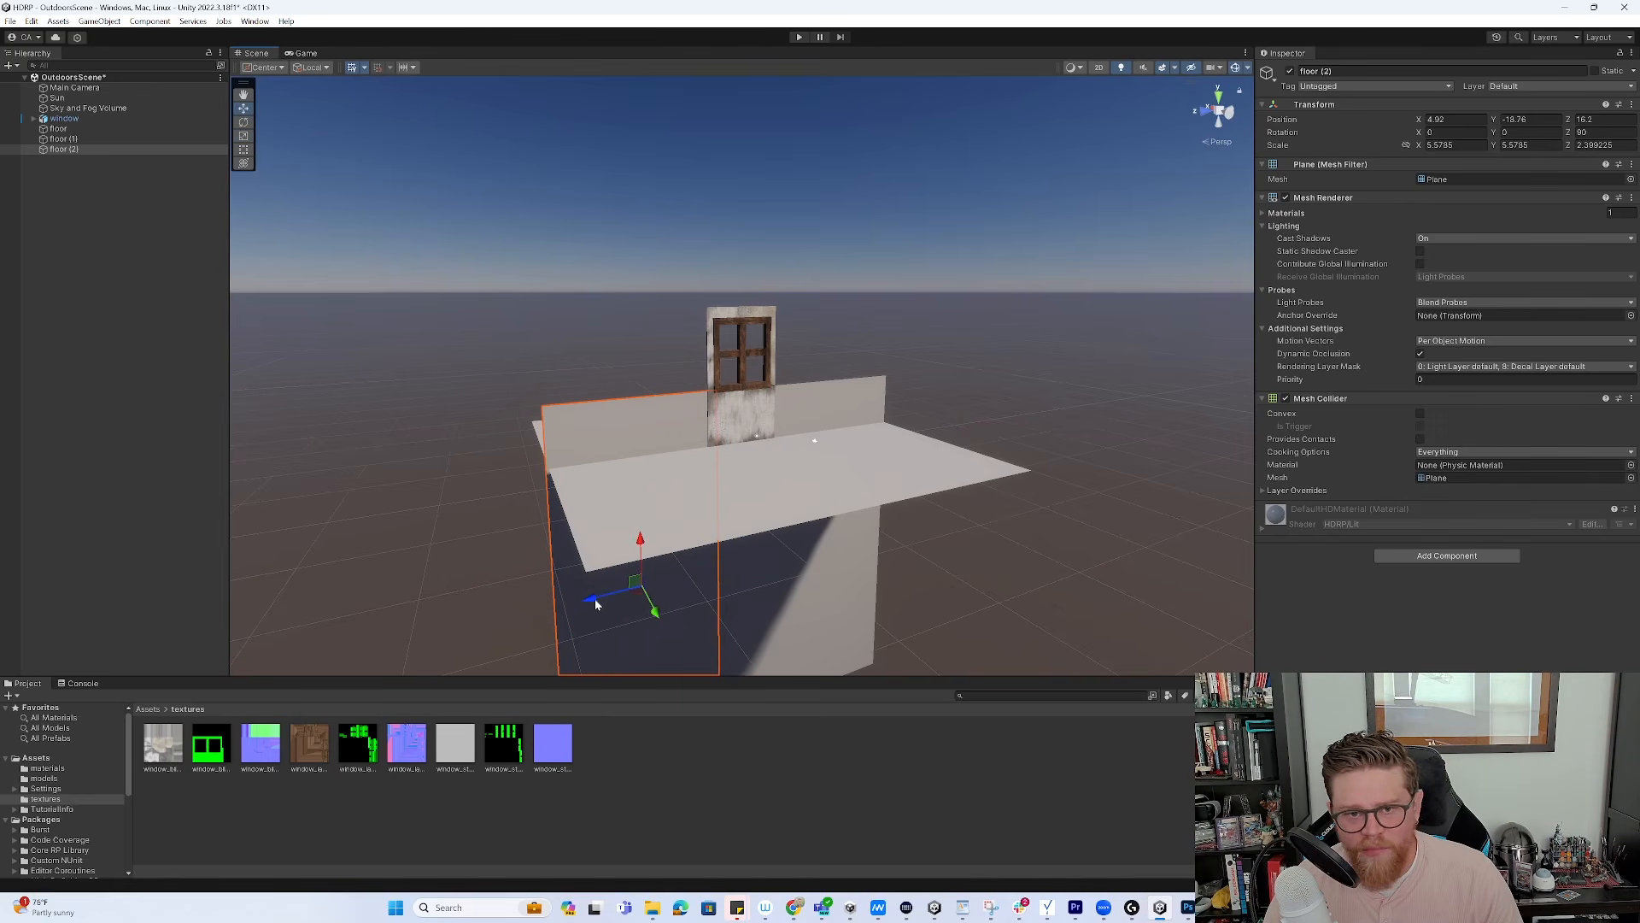
Raise the narrow wall plane to about Y 9.14 so that it stands beside the window above the floor
{"action": "left_click_drag", "start_coordinate": [641, 536], "coordinate": [645, 345]}
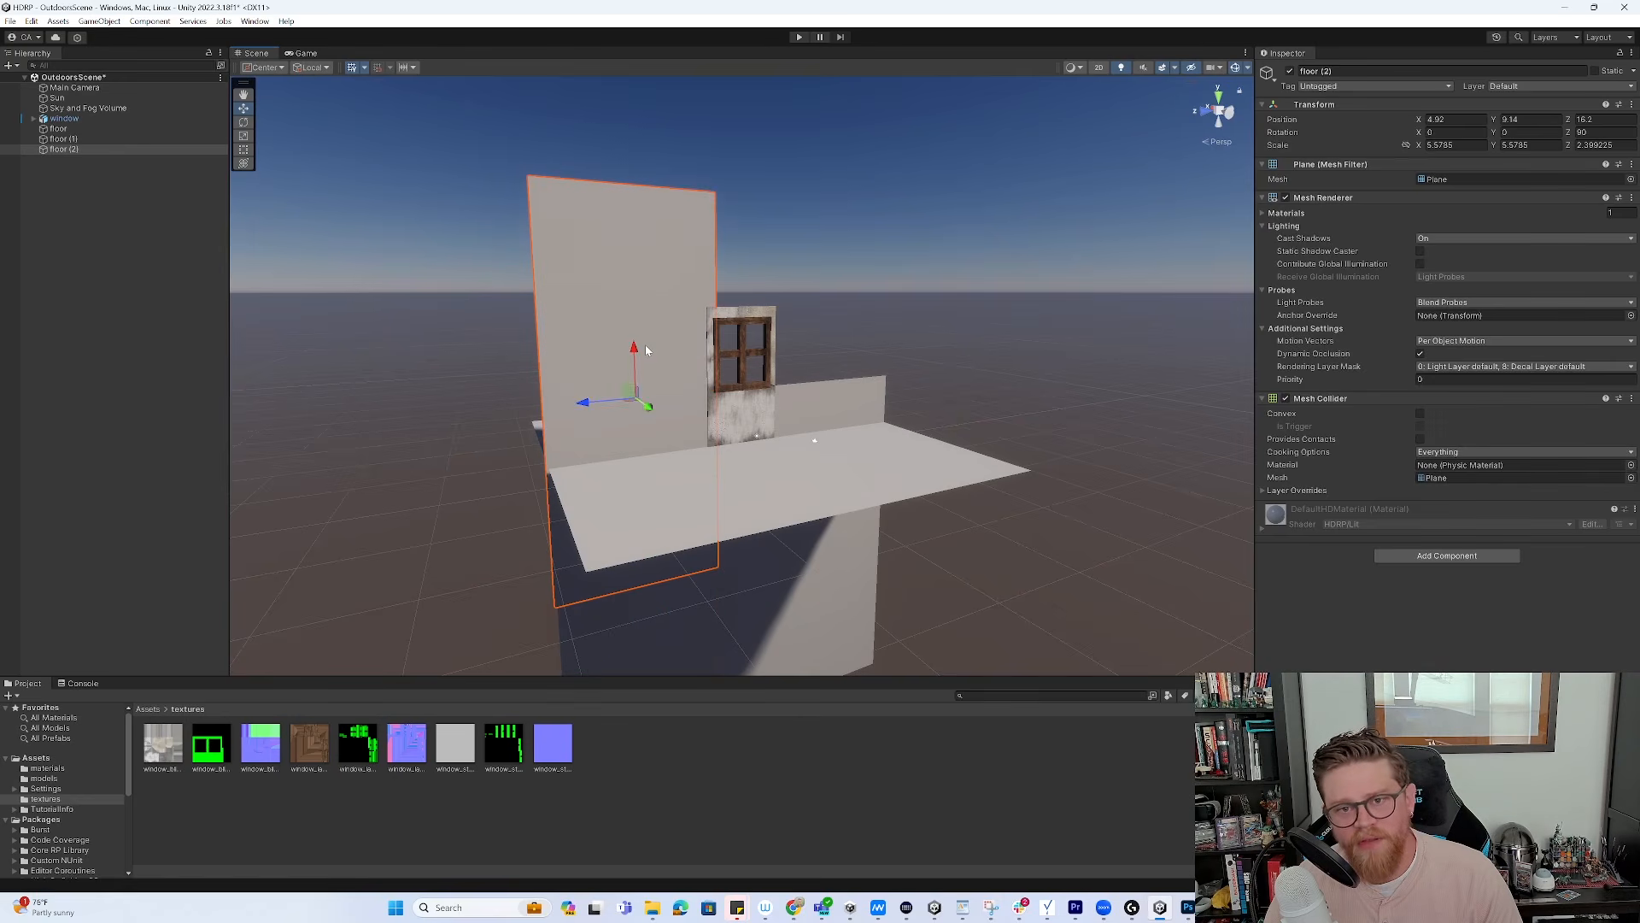
{"action": "left_click", "coordinate": [825, 414]}
{"action": "left_click", "coordinate": [618, 331]}
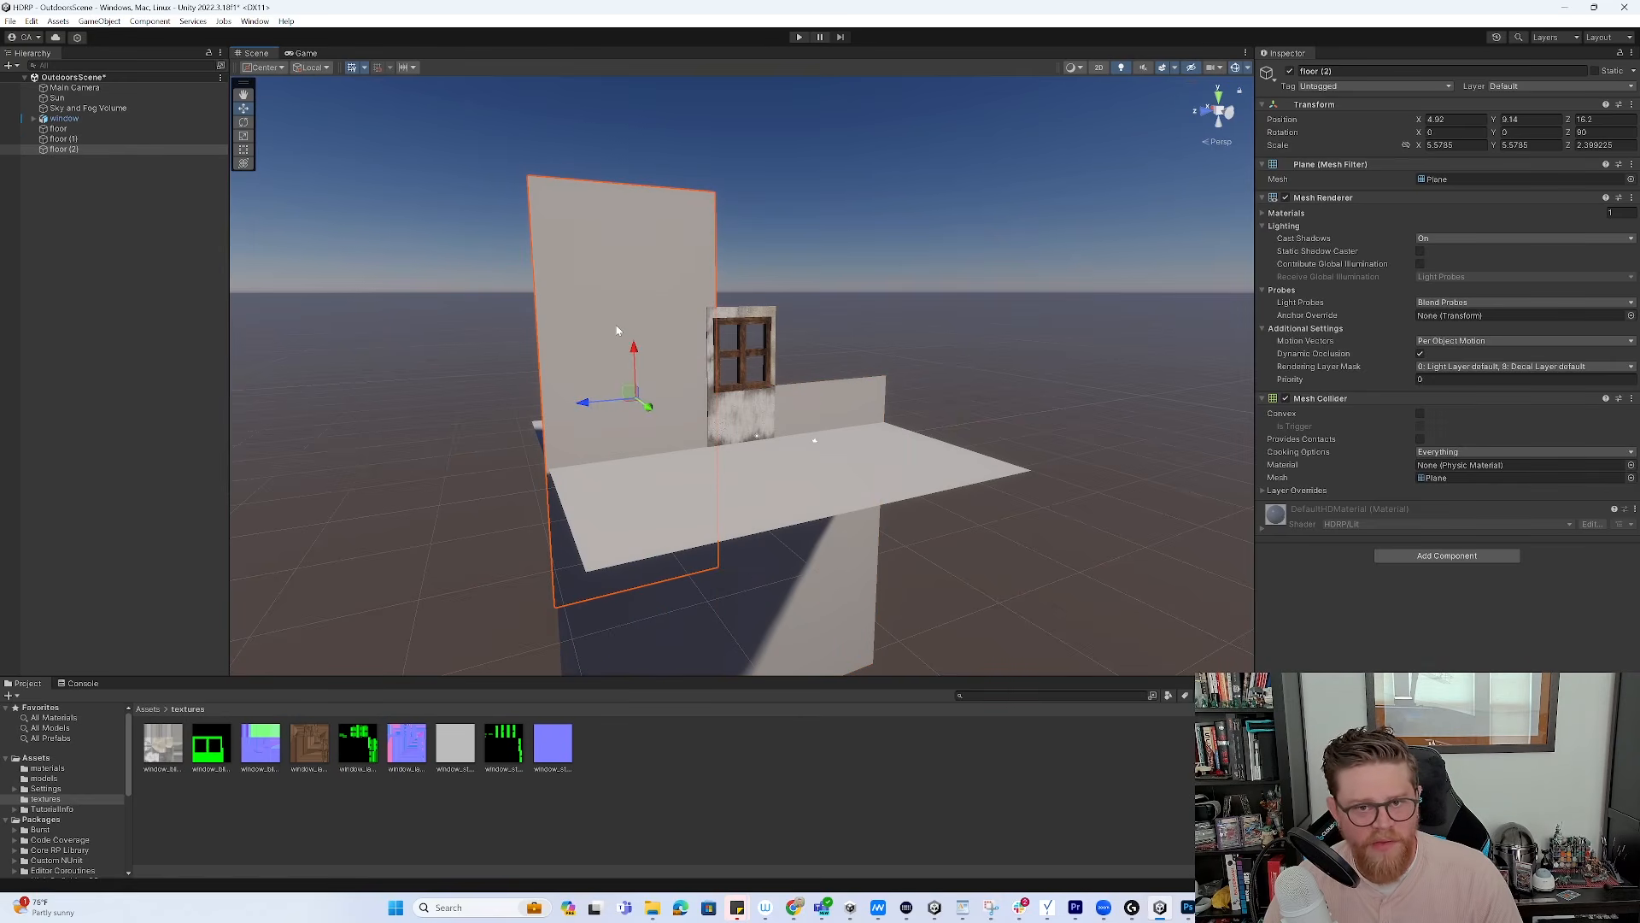
Duplicate the narrow wall plane and move the copy to the window's opposite side at about Z -17.2
{"action": "key", "text": "ctrl+d"}
{"action": "left_click_drag", "start_coordinate": [588, 401], "coordinate": [794, 382]}
{"action": "left_click_drag", "start_coordinate": [858, 325], "coordinate": [756, 304], "text": "alt"}
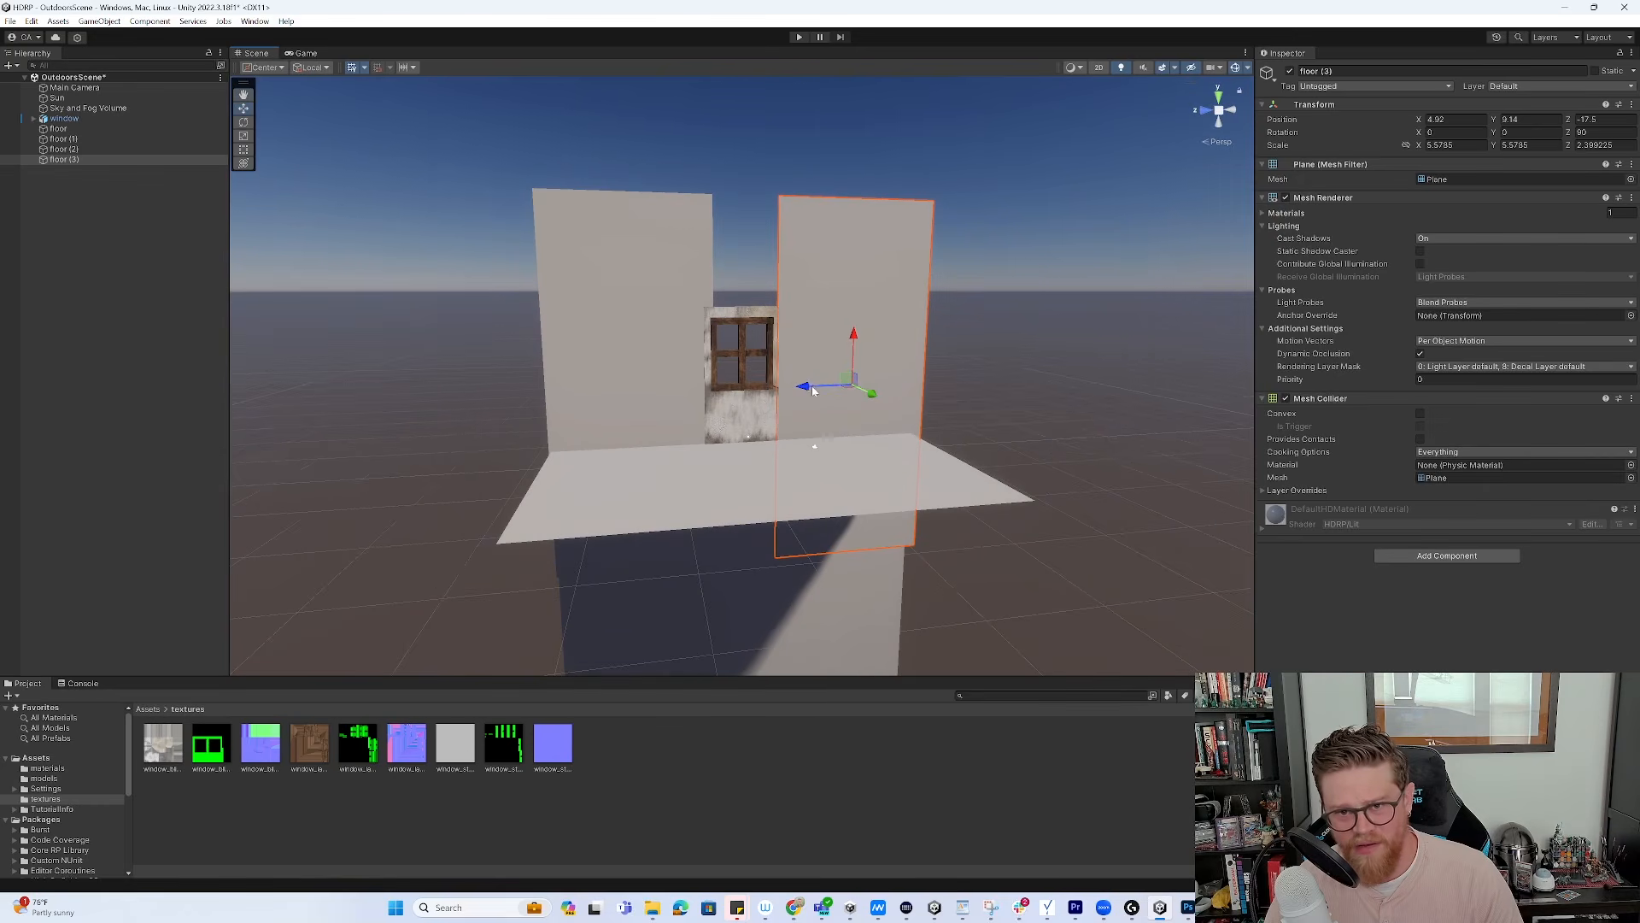
{"action": "left_click", "coordinate": [1007, 381]}
{"action": "right_click_drag", "start_coordinate": [1006, 381], "coordinate": [908, 297], "text": "alt"}
{"action": "left_click", "coordinate": [916, 306]}
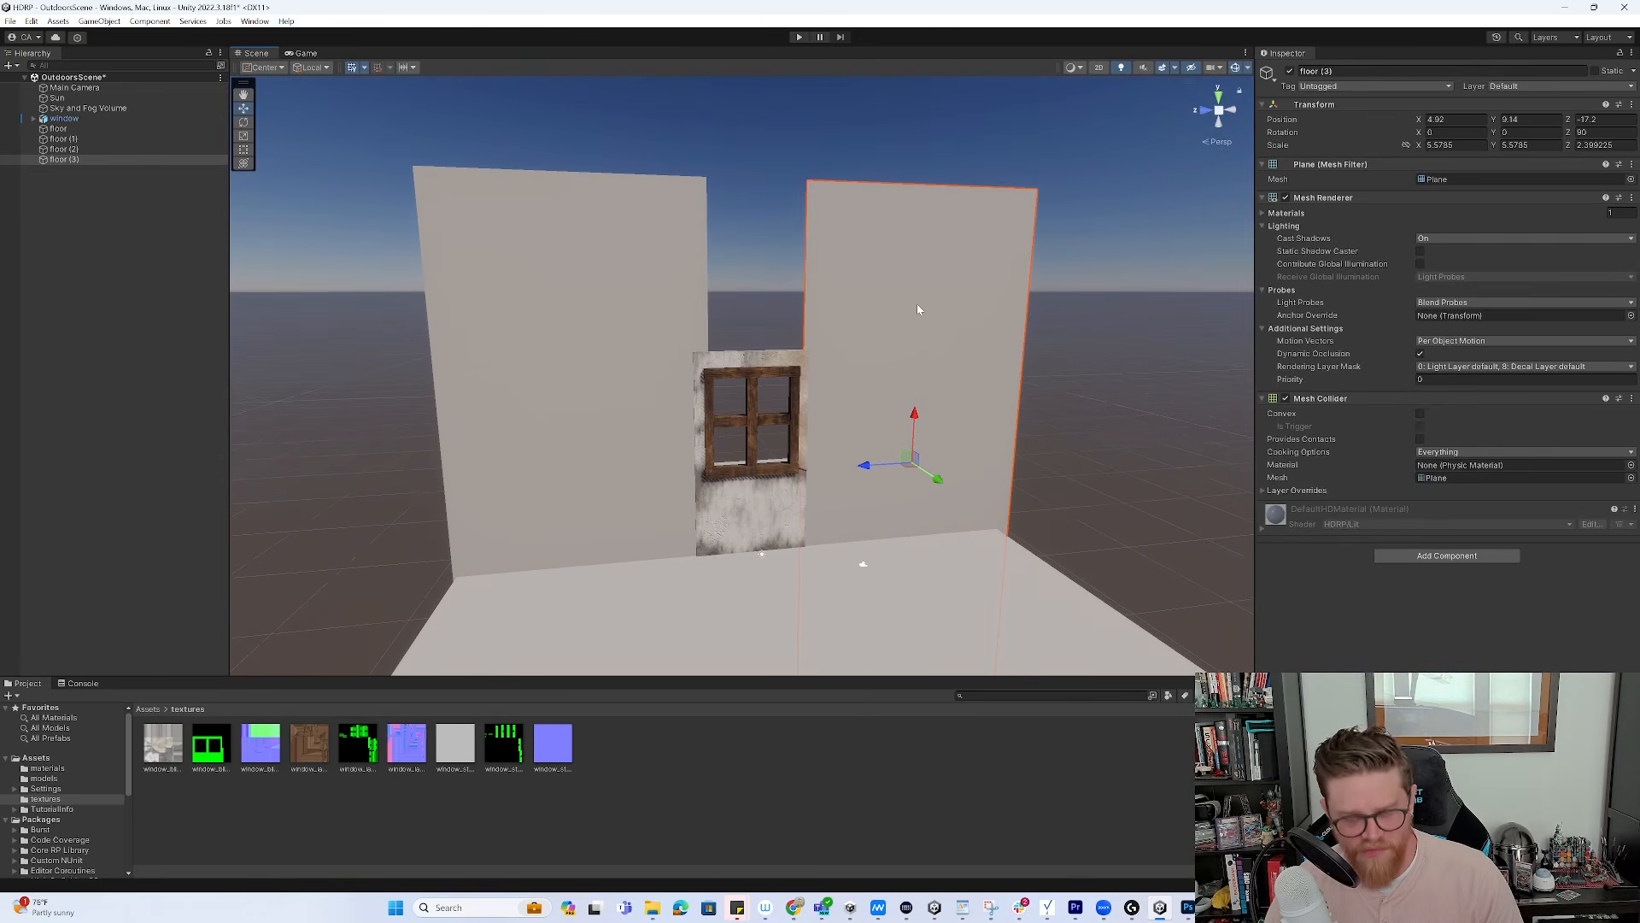
Duplicate the wide low wall plane and move the copy up to close the wall above the window
{"action": "left_click", "coordinate": [962, 595]}
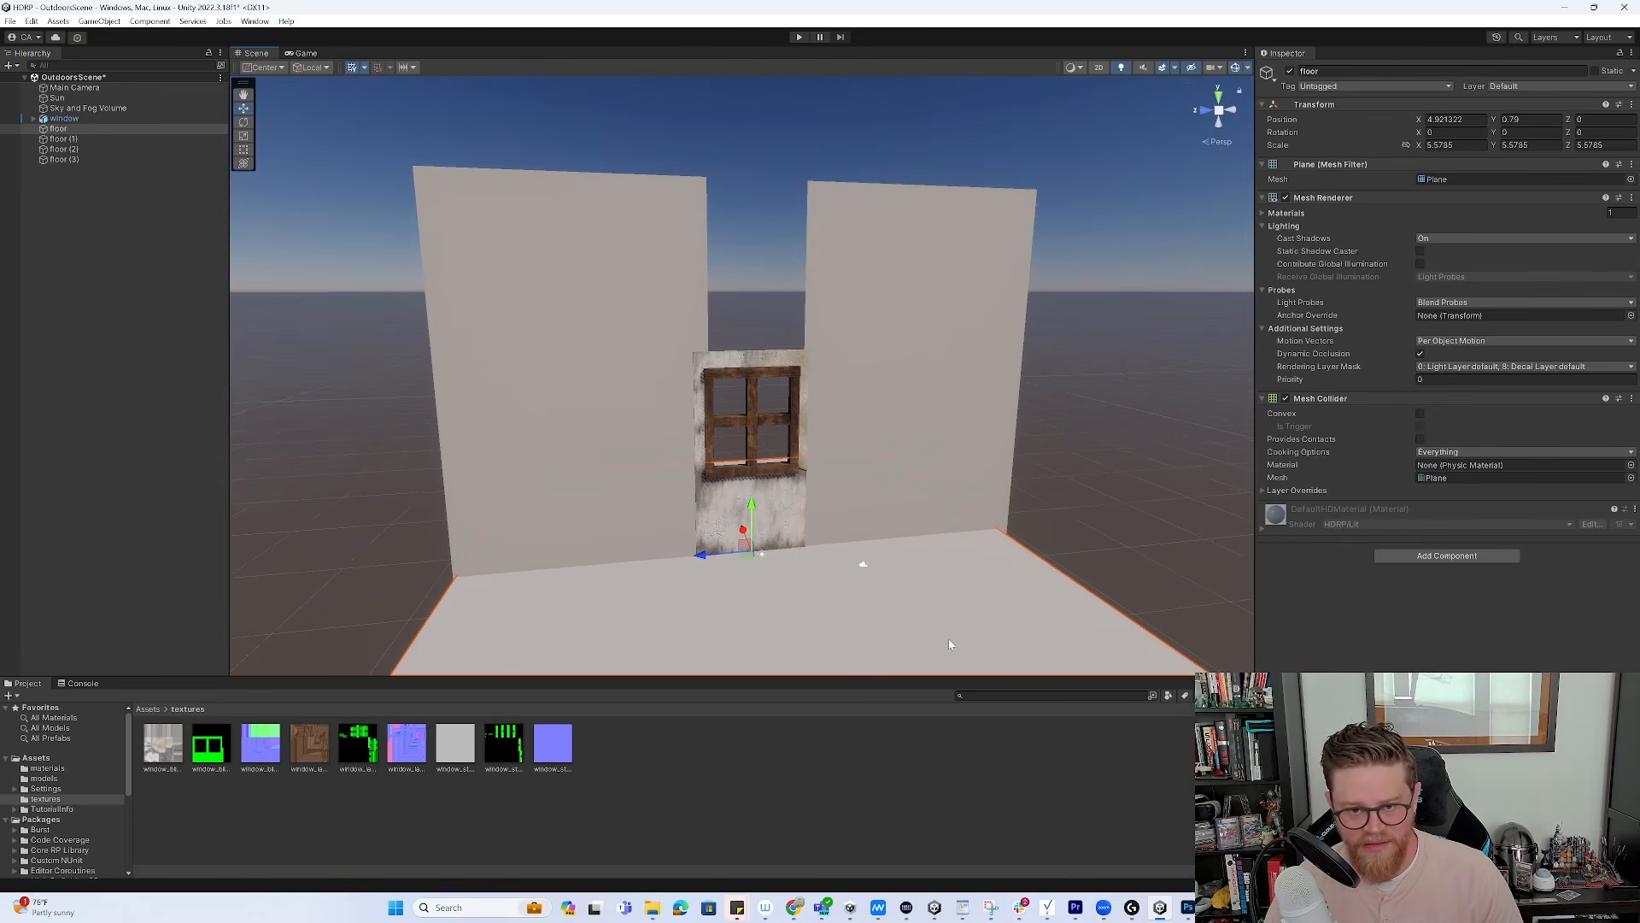
{"action": "scroll", "coordinate": [948, 644], "scroll_direction": "up", "scroll_amount": 6}
{"action": "left_click", "coordinate": [875, 555]}
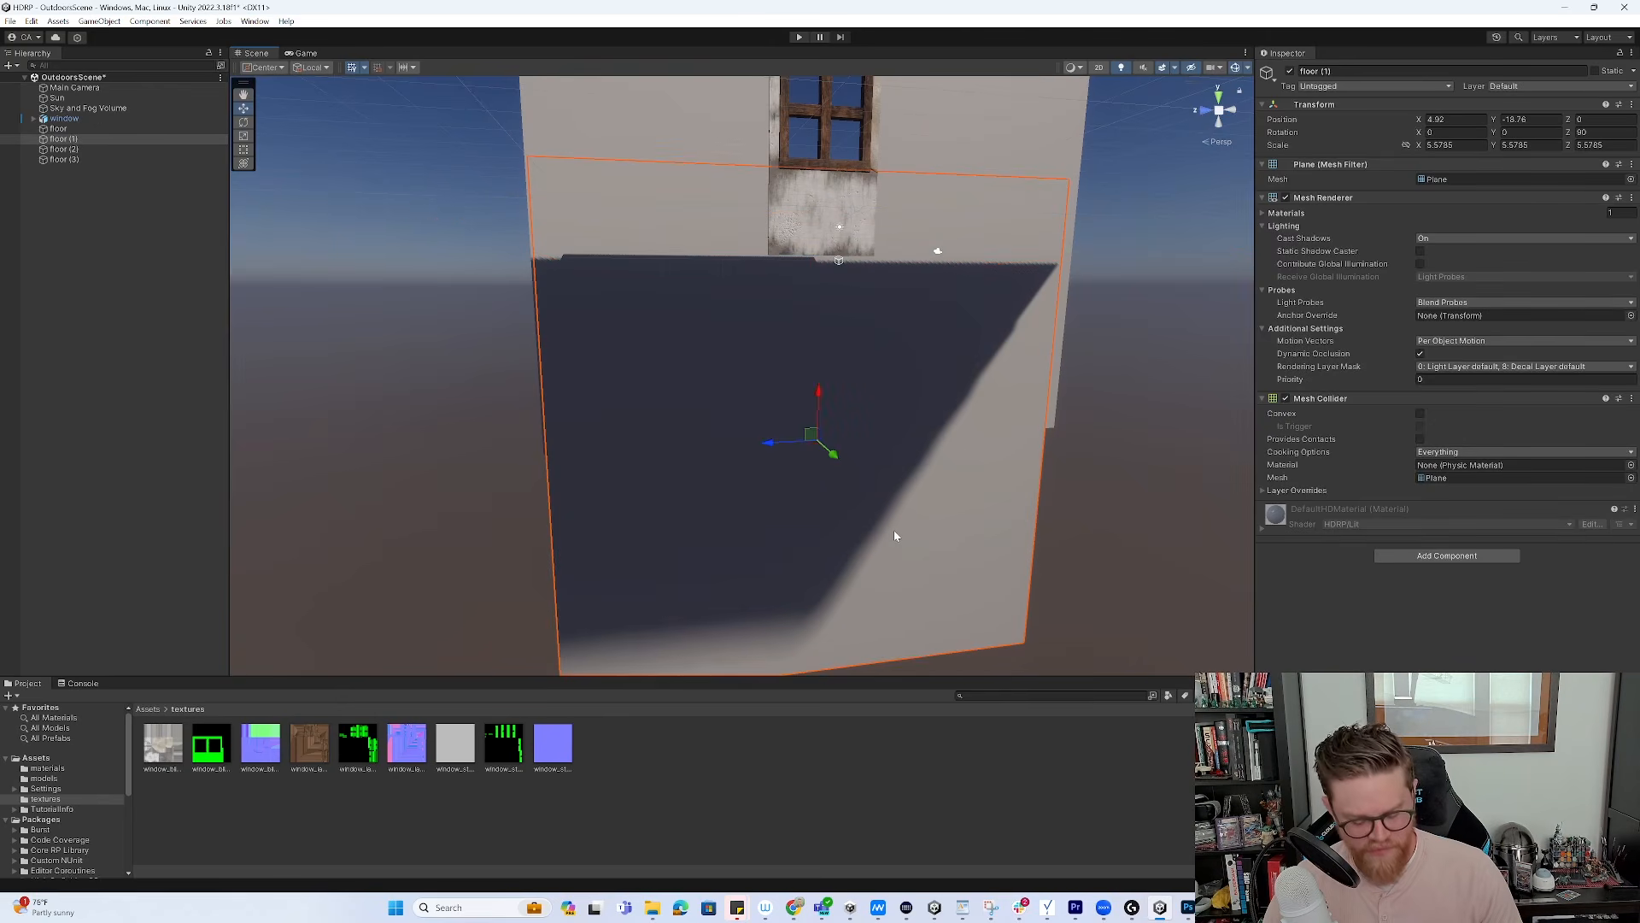
{"action": "key", "text": "ctrl+d"}
{"action": "left_click_drag", "start_coordinate": [815, 398], "coordinate": [842, 7]}
{"action": "scroll", "coordinate": [930, 349], "scroll_direction": "down", "scroll_amount": 5}
{"action": "key", "text": "r"}
{"action": "left_click_drag", "start_coordinate": [791, 145], "coordinate": [793, 240]}
{"action": "key", "text": "w"}
{"action": "left_click", "coordinate": [1049, 277]}
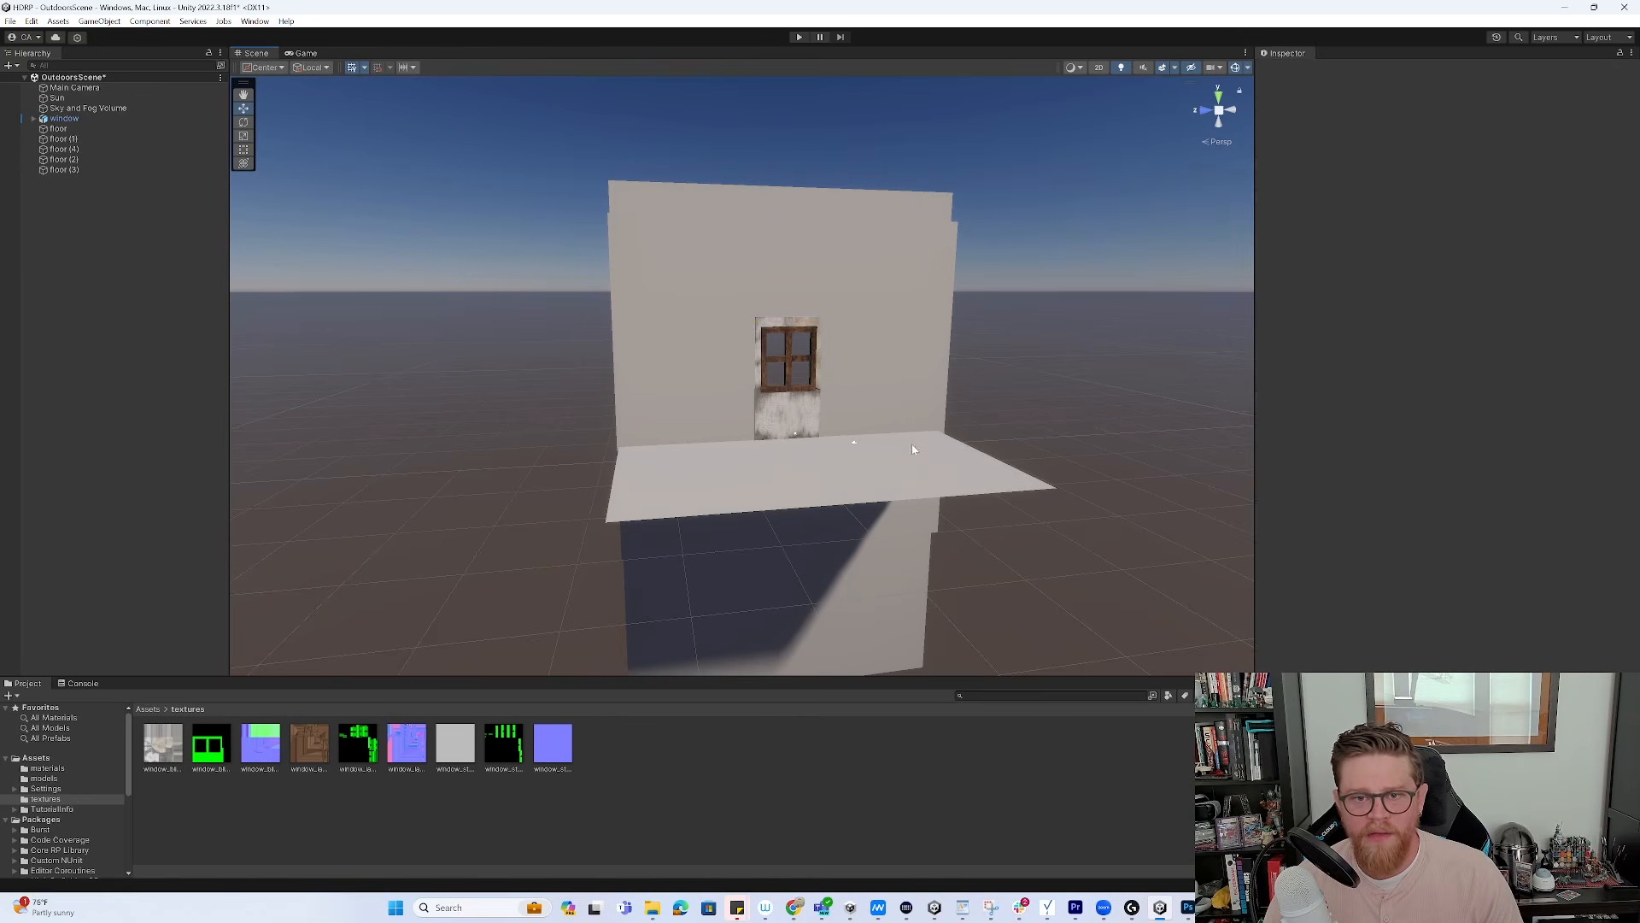
Turn off the Visual Environment, Physically Based Sky, Fog and Exposure overrides of the Sky and Fog Volume and deactivate the object
{"action": "scroll", "coordinate": [1231, 611], "scroll_direction": "up", "scroll_amount": 10}
{"action": "left_click_drag", "start_coordinate": [1049, 570], "coordinate": [966, 444], "text": "alt"}
{"action": "left_click_drag", "start_coordinate": [809, 506], "coordinate": [709, 441], "text": "alt"}
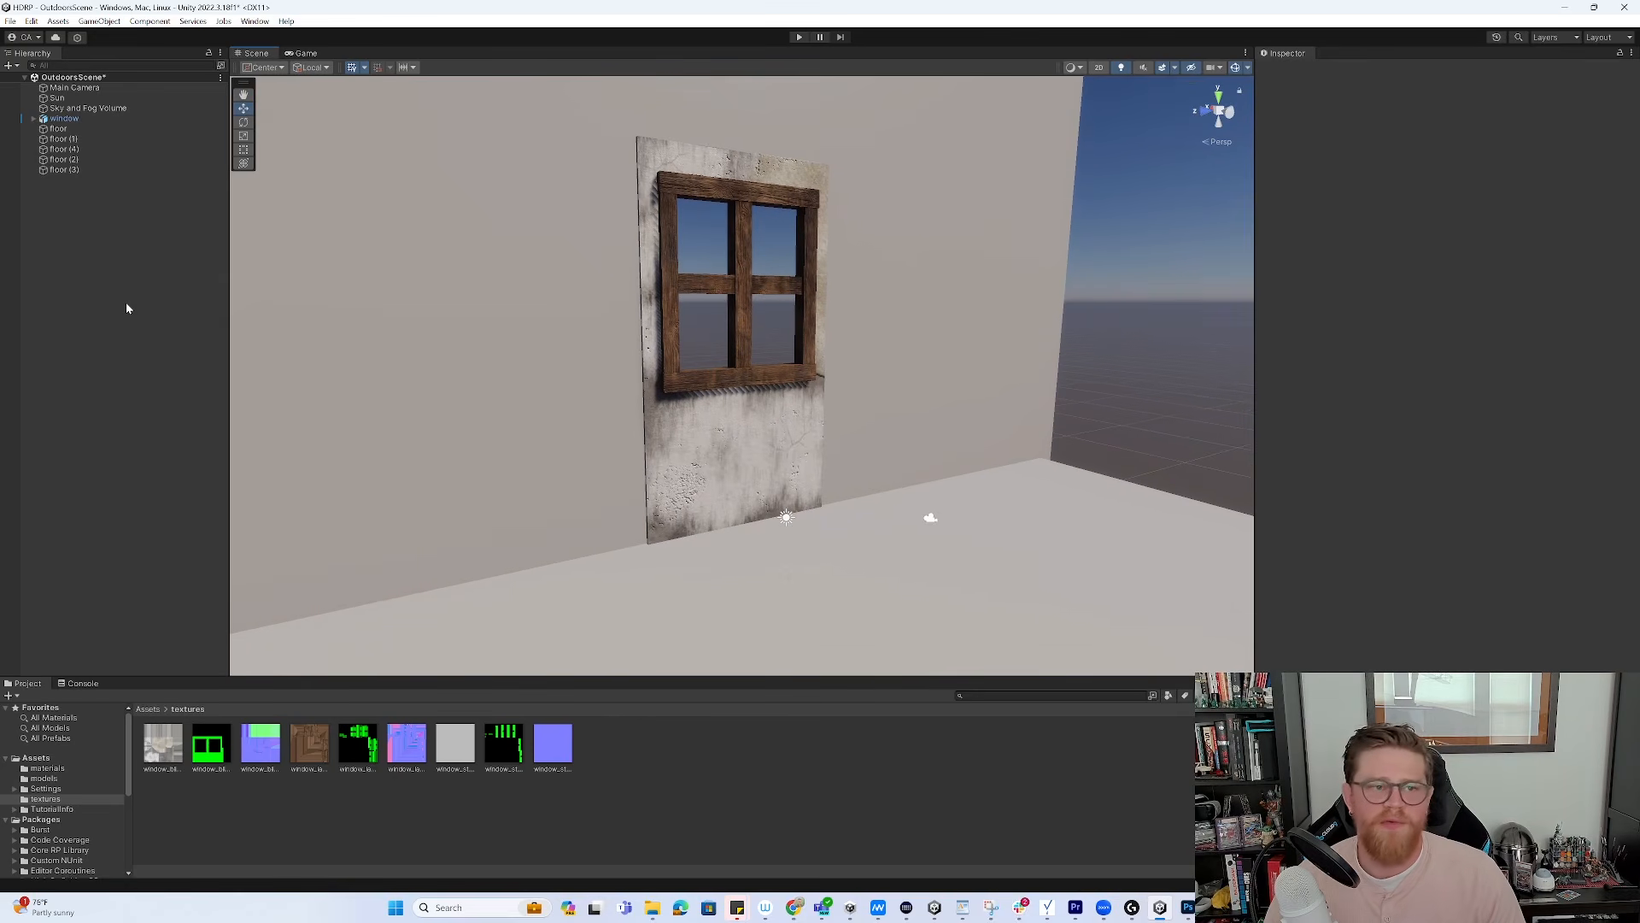
{"action": "left_click", "coordinate": [99, 109]}
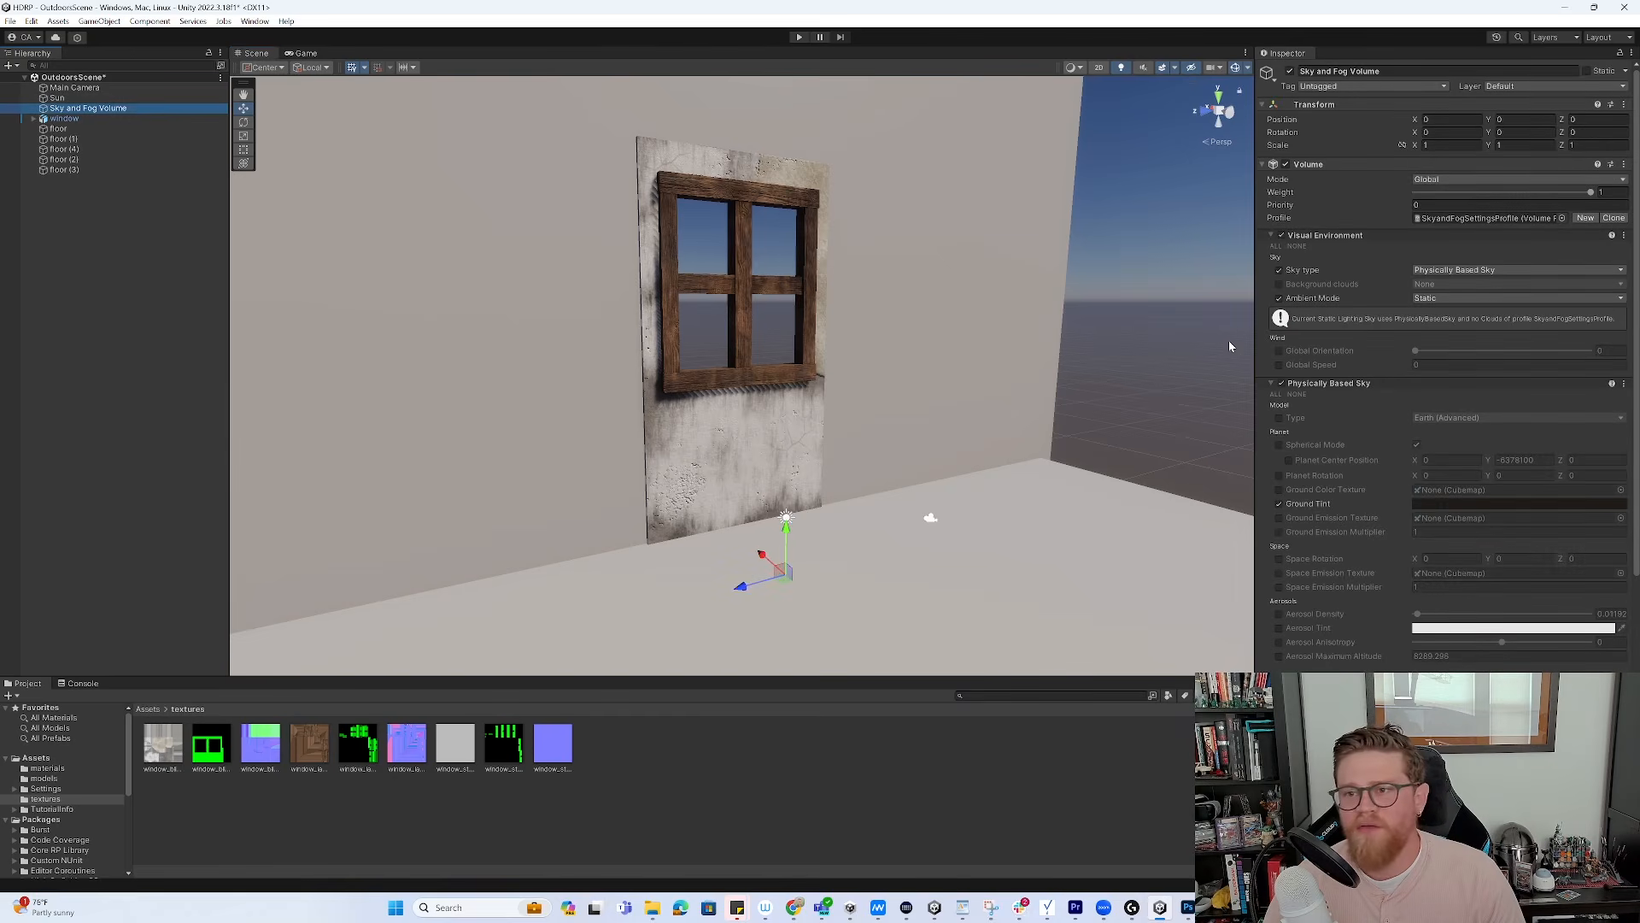
{"action": "left_click", "coordinate": [1266, 384]}
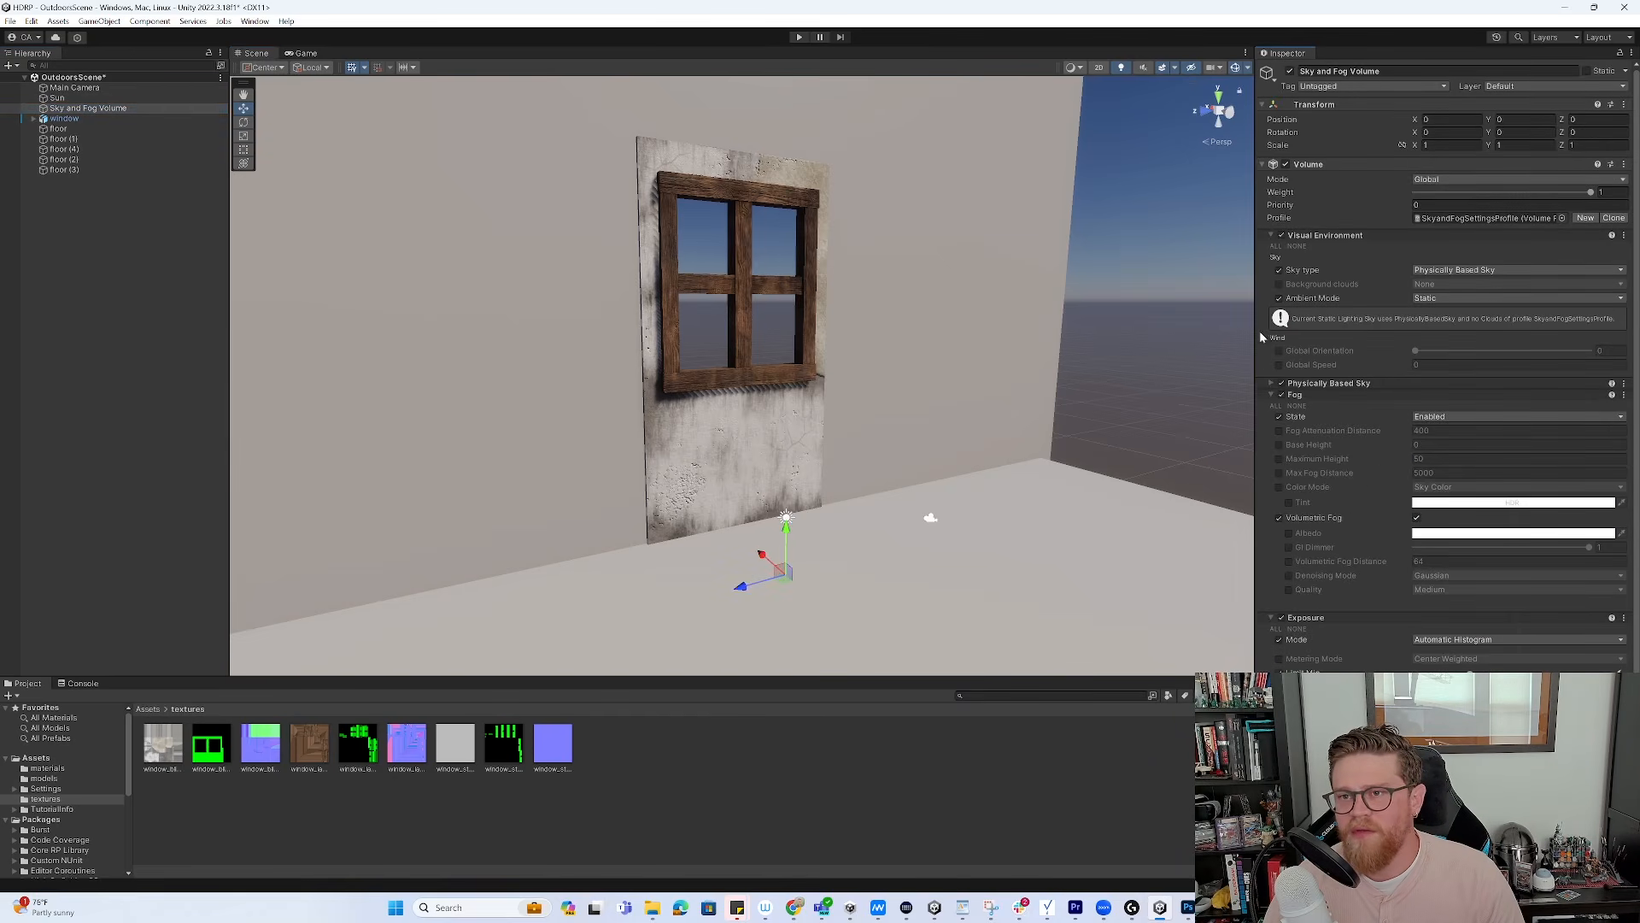
{"action": "left_click", "coordinate": [1273, 236]}
{"action": "left_click", "coordinate": [1272, 259]}
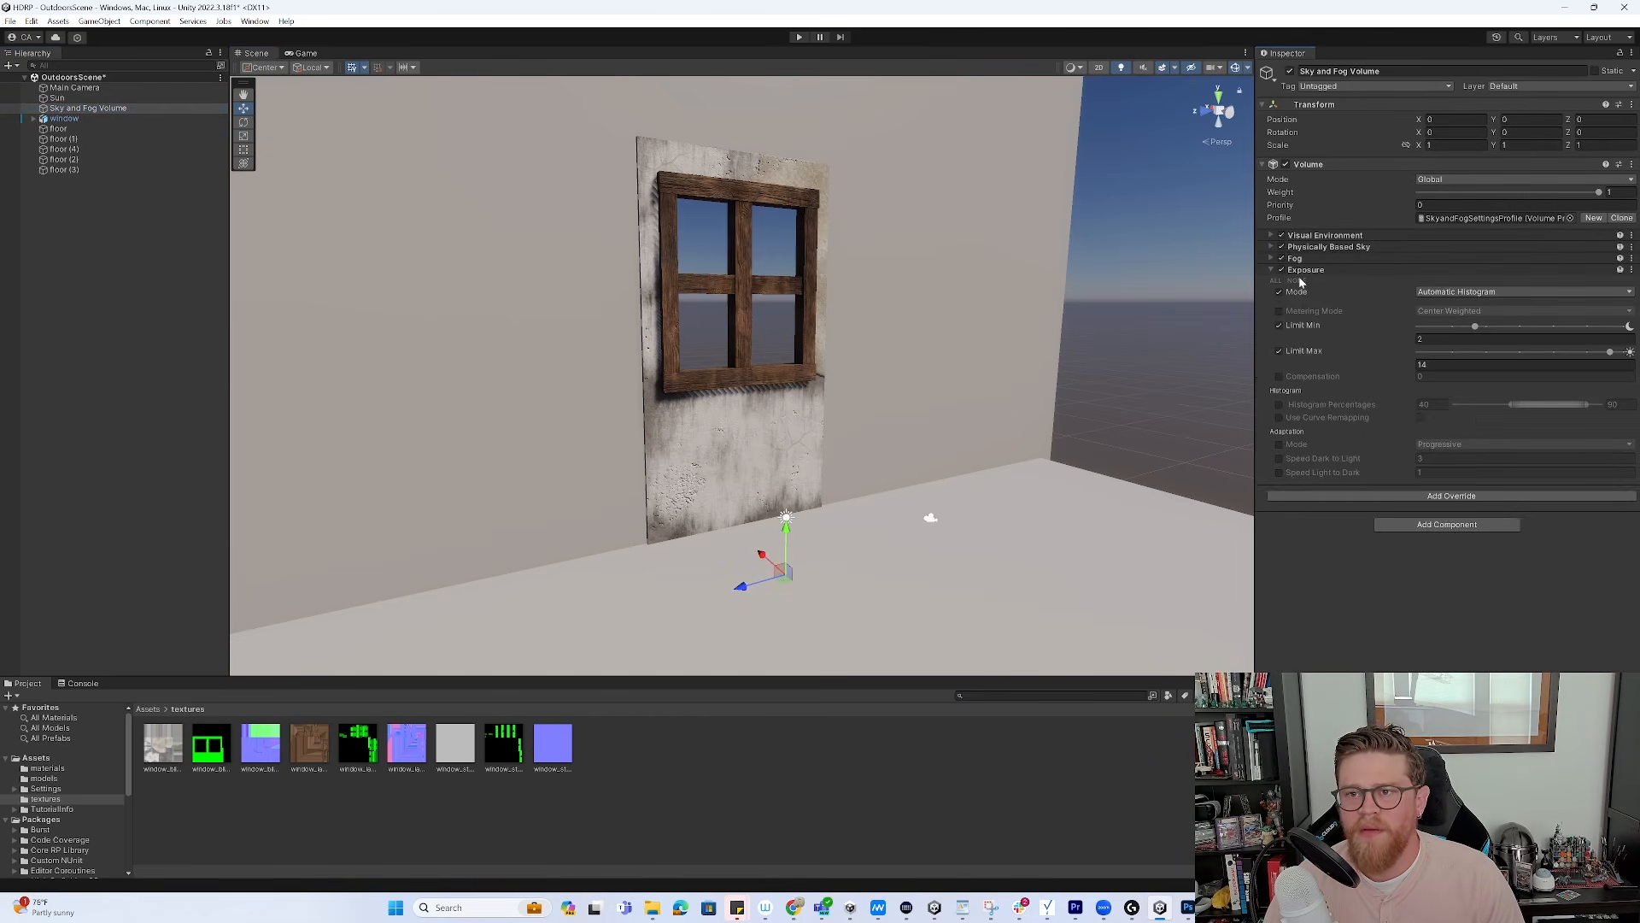
{"action": "left_click", "coordinate": [1272, 271]}
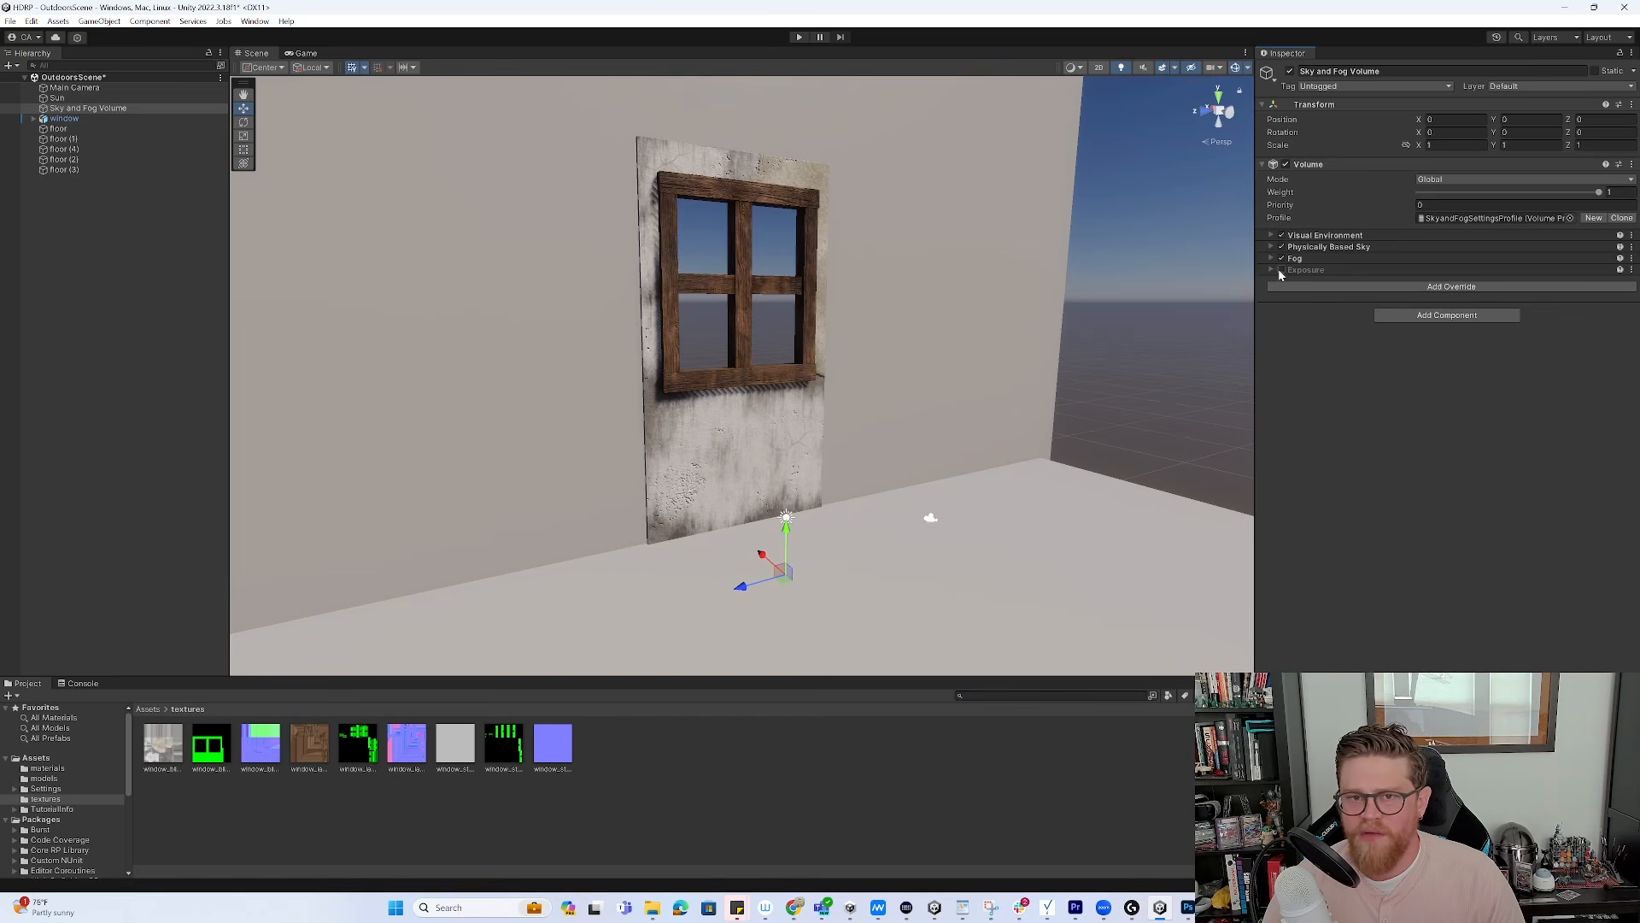
{"action": "left_click", "coordinate": [1281, 259]}
{"action": "left_click", "coordinate": [1281, 247]}
{"action": "left_click", "coordinate": [1282, 235]}
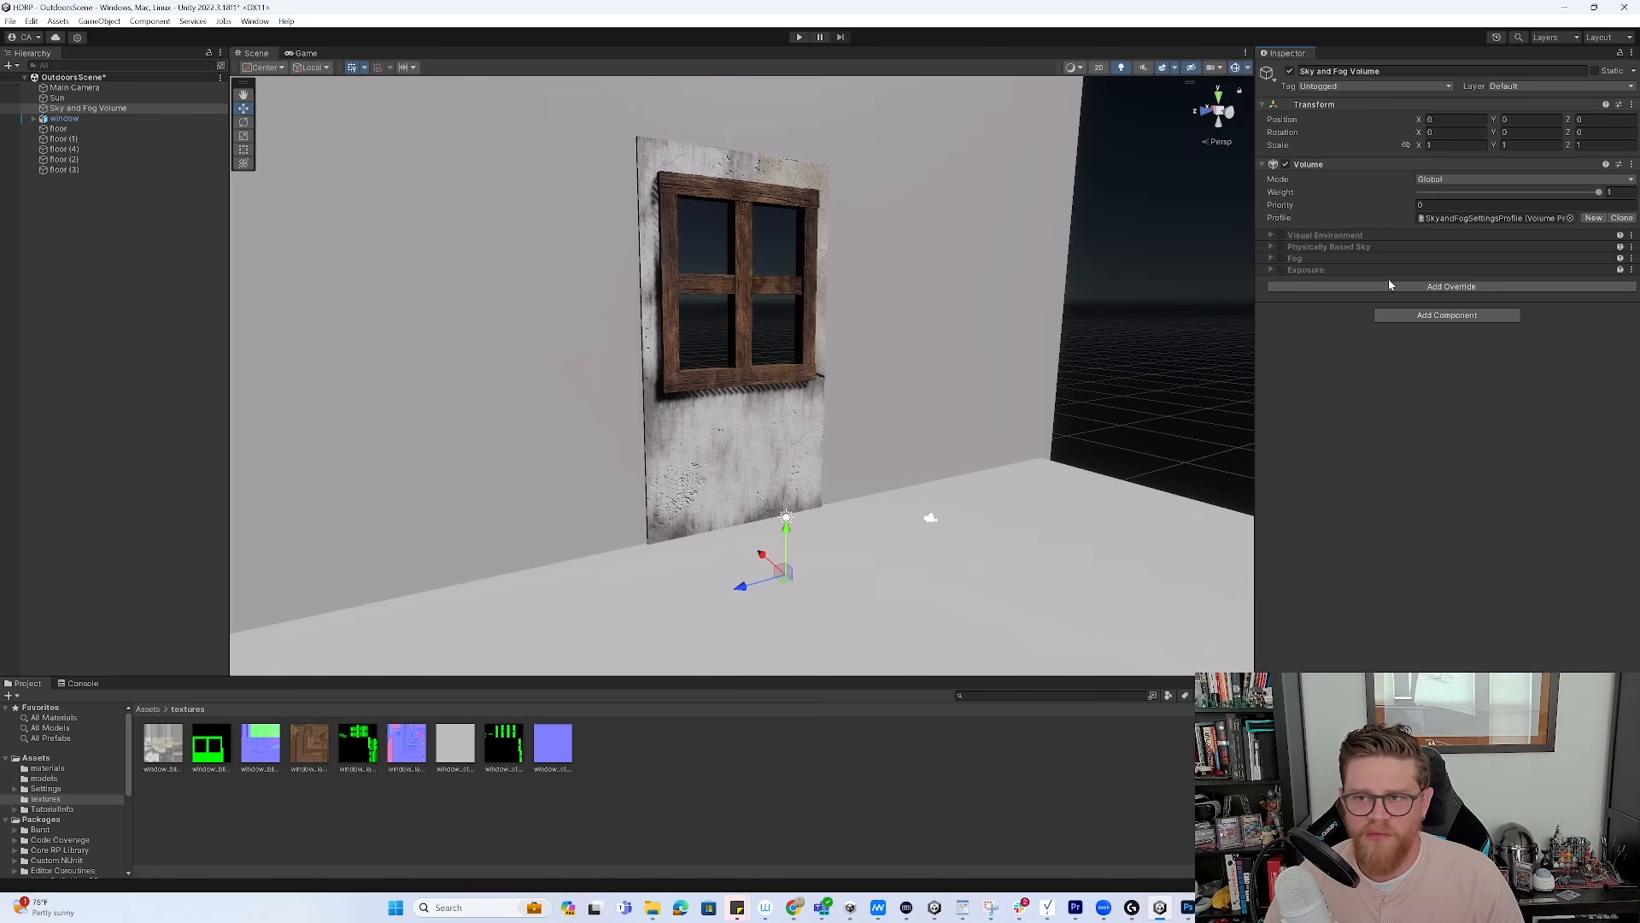
{"action": "left_click", "coordinate": [1290, 71]}
Create a Global Volume with a new profile and add a Fog override to it
{"action": "right_click", "coordinate": [118, 256]}
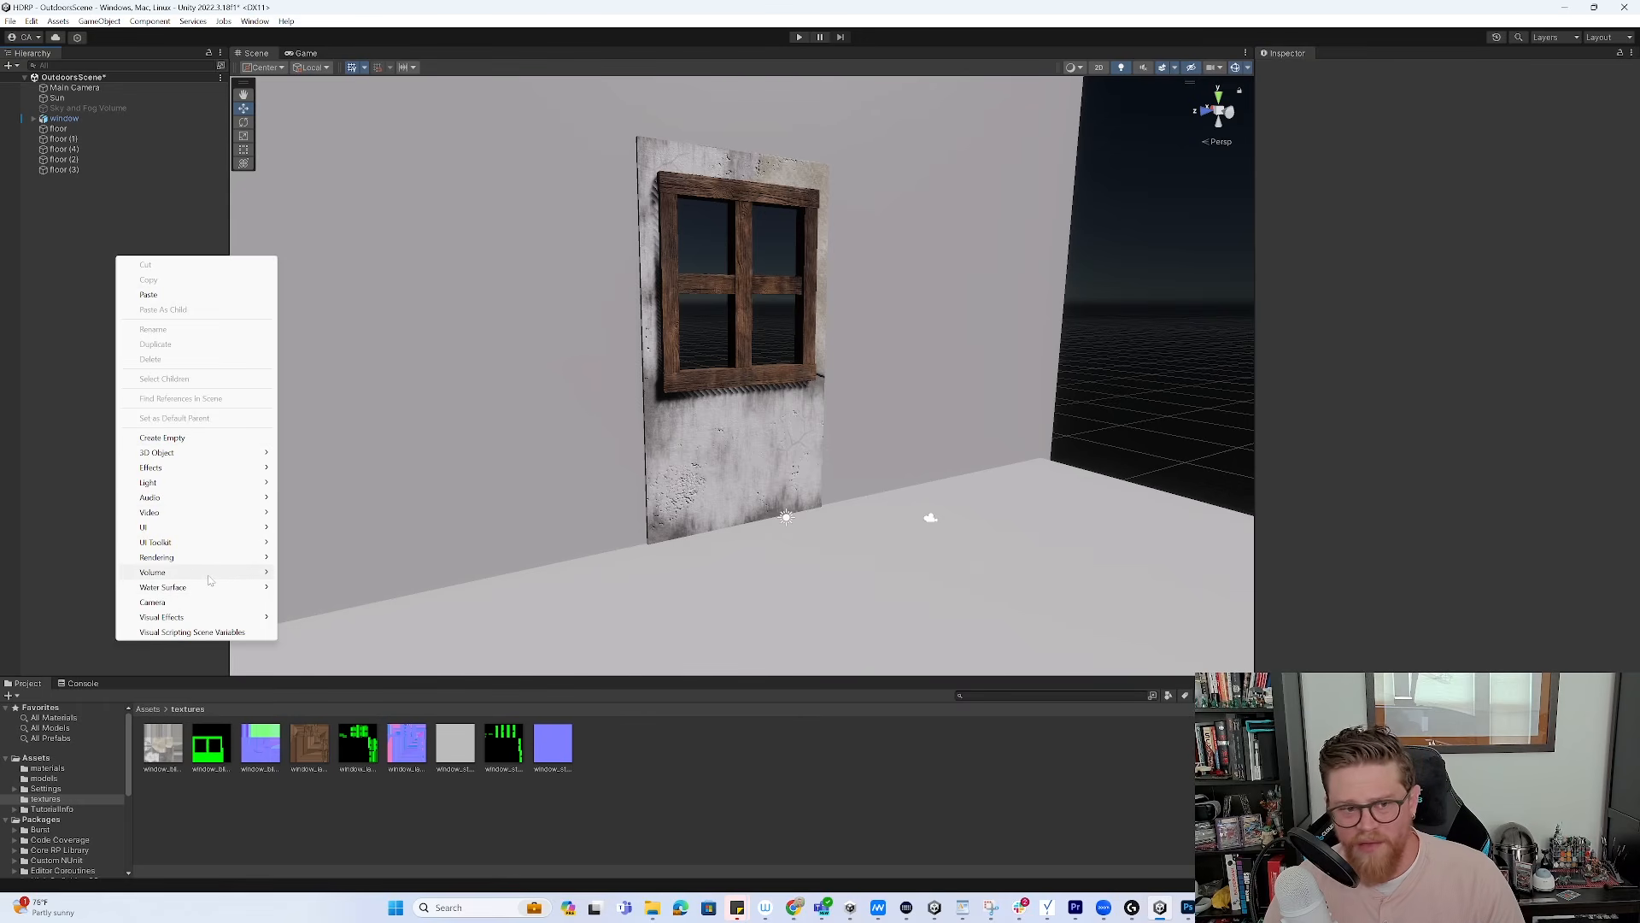
{"action": "mouse_move", "coordinate": [210, 579]}
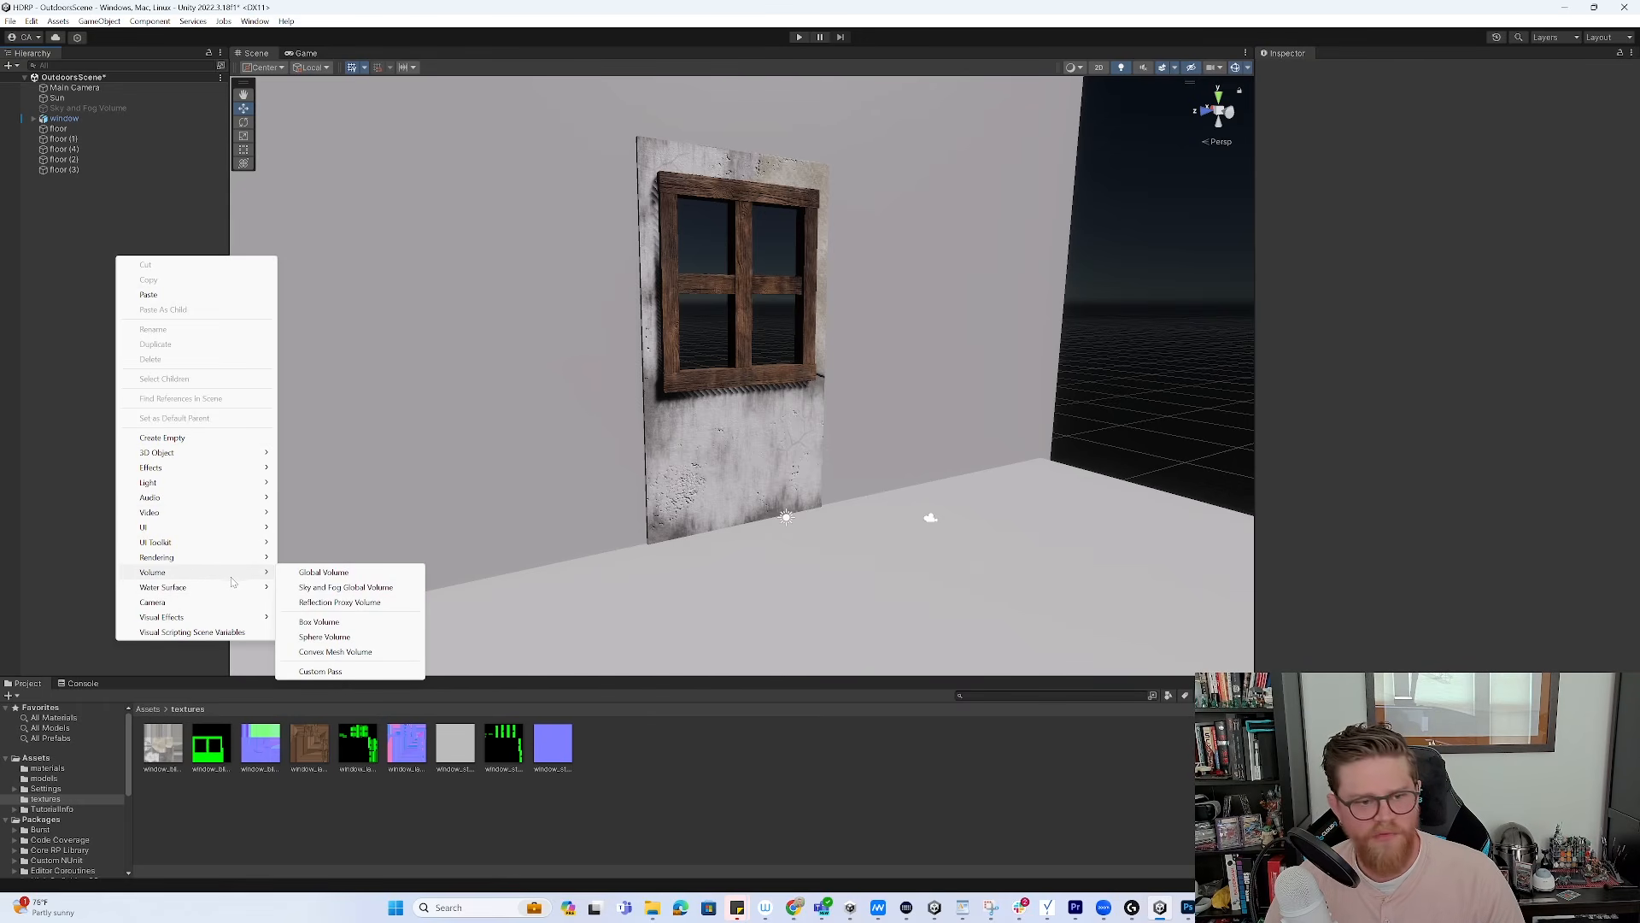
{"action": "left_click", "coordinate": [331, 580]}
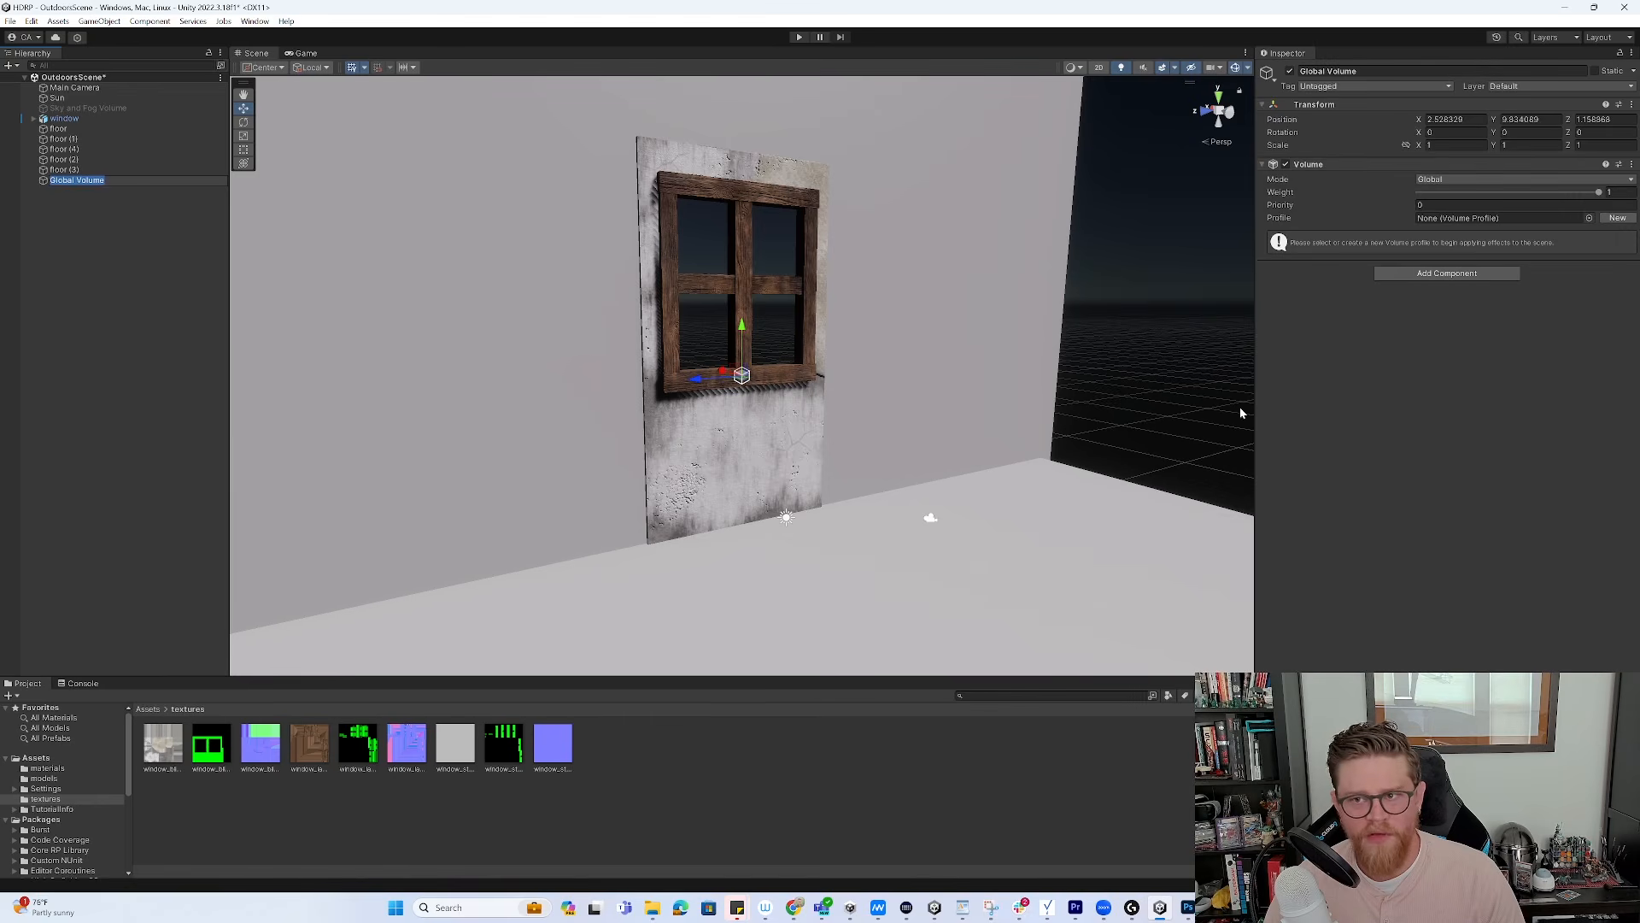
{"action": "left_click", "coordinate": [1616, 218]}
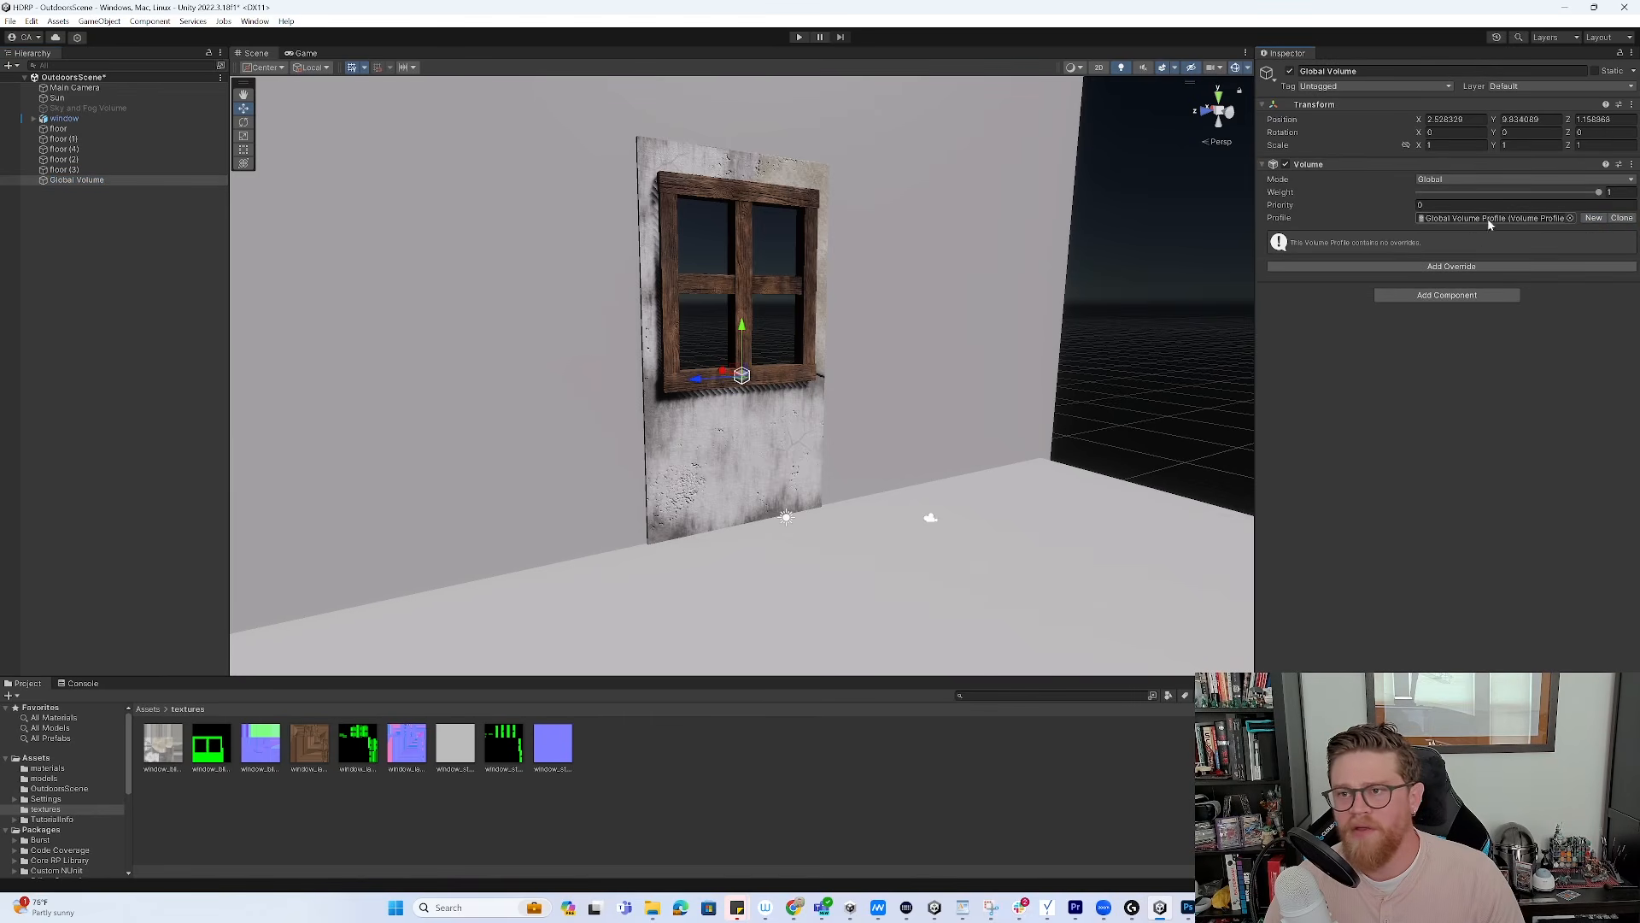
{"action": "left_click", "coordinate": [1452, 267]}
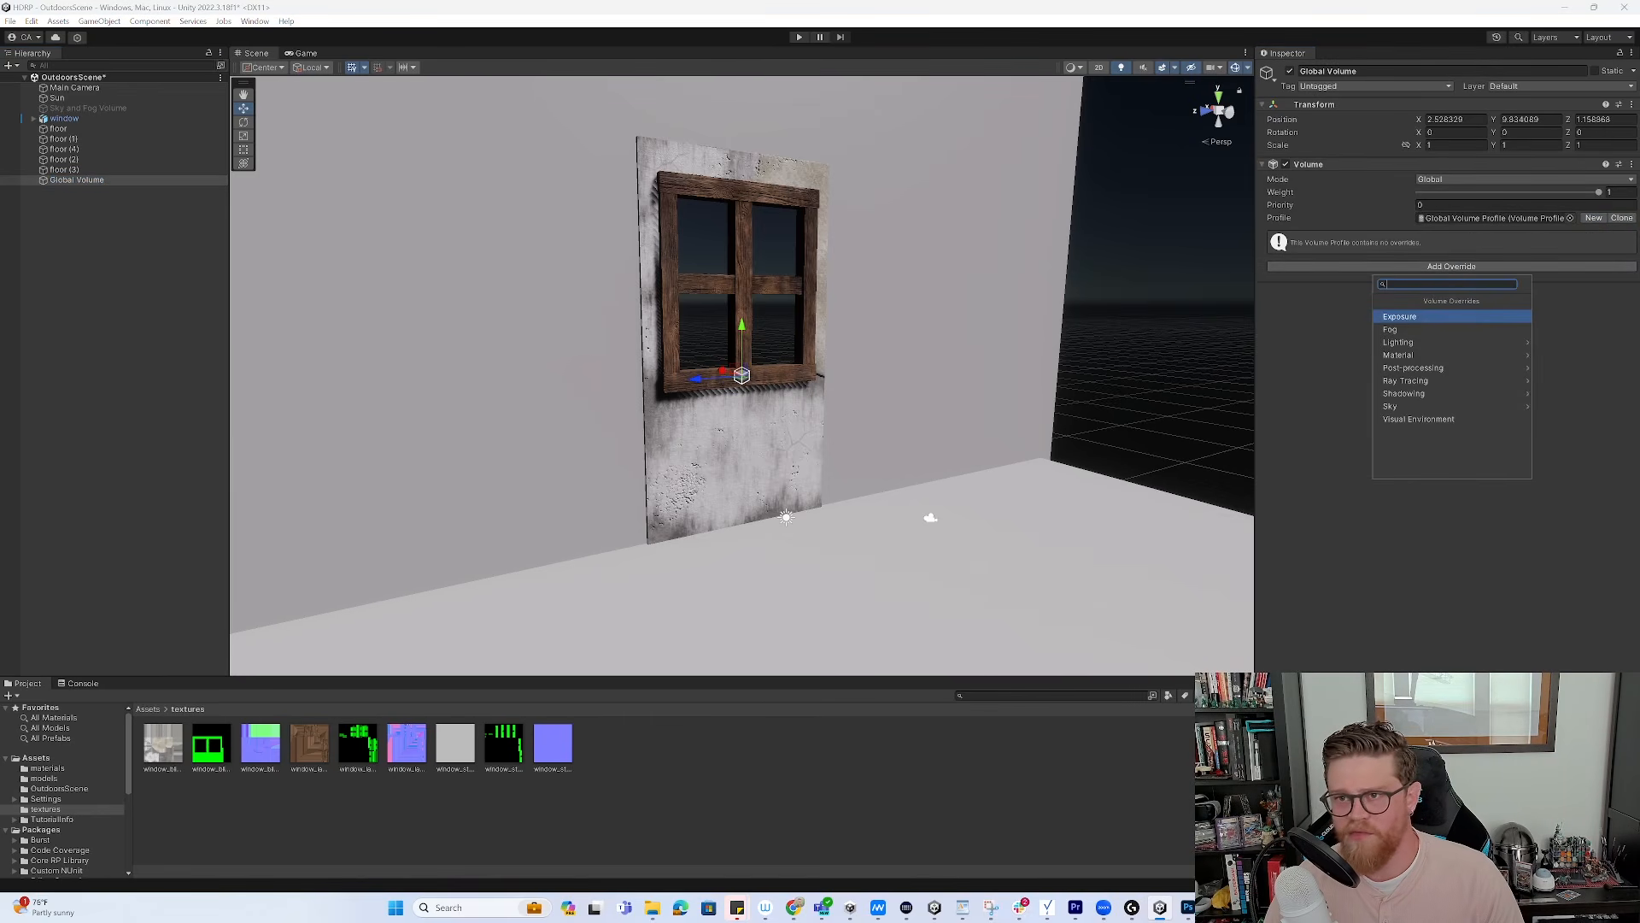
{"action": "left_click", "coordinate": [1402, 331]}
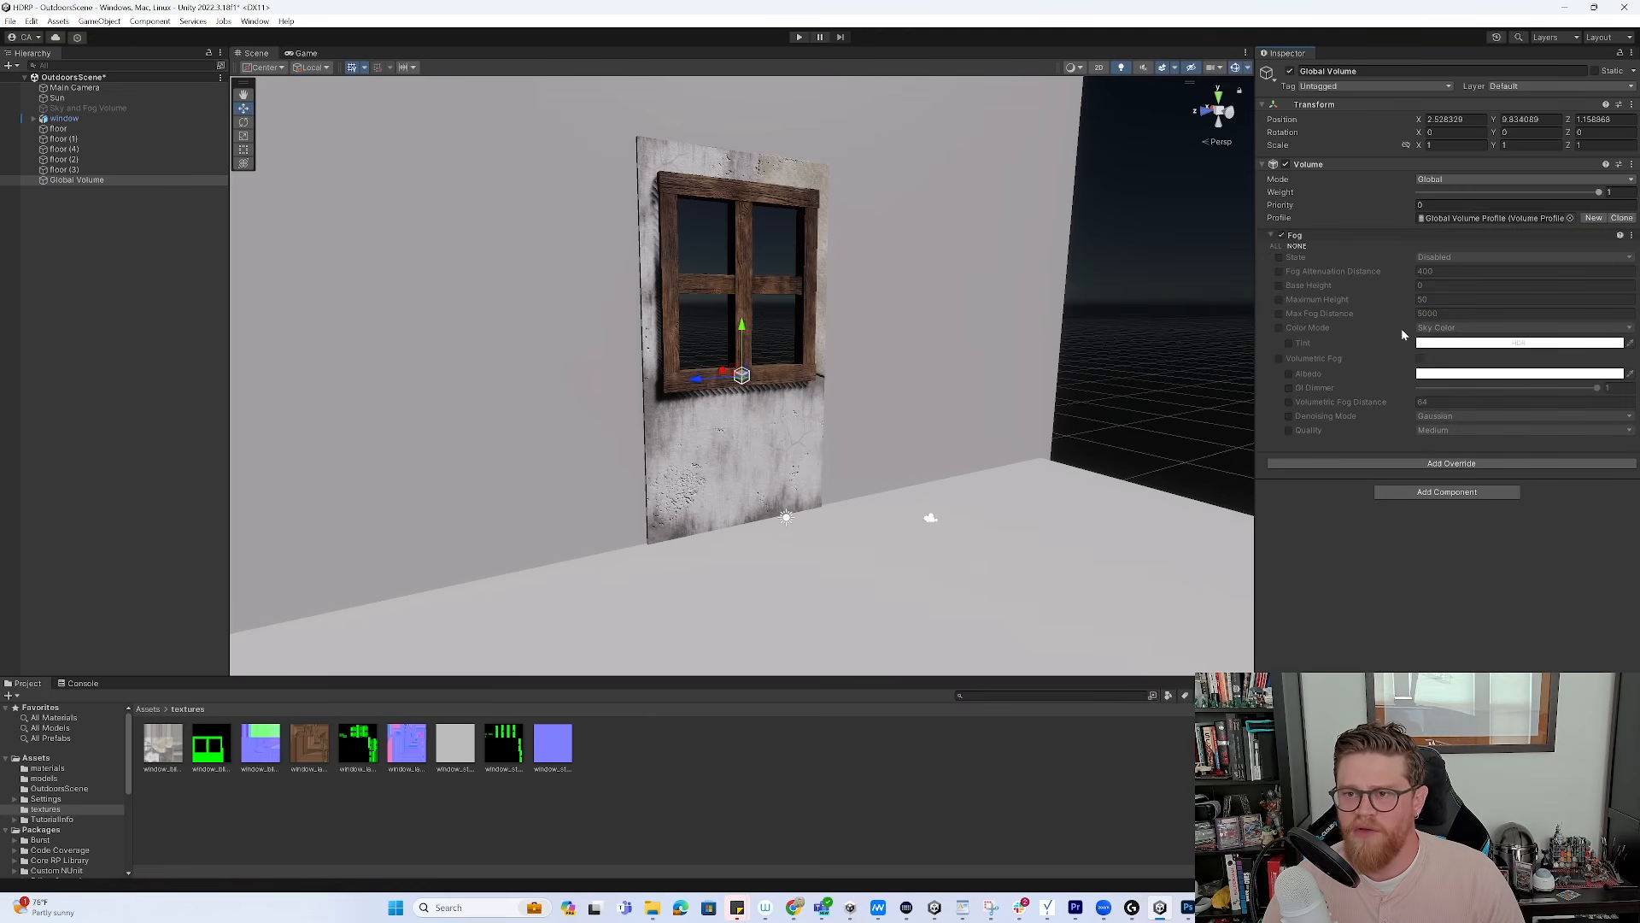
Set the Fog override's State to Enabled and its Fog Attenuation Distance to 5
{"action": "left_click", "coordinate": [1279, 257]}
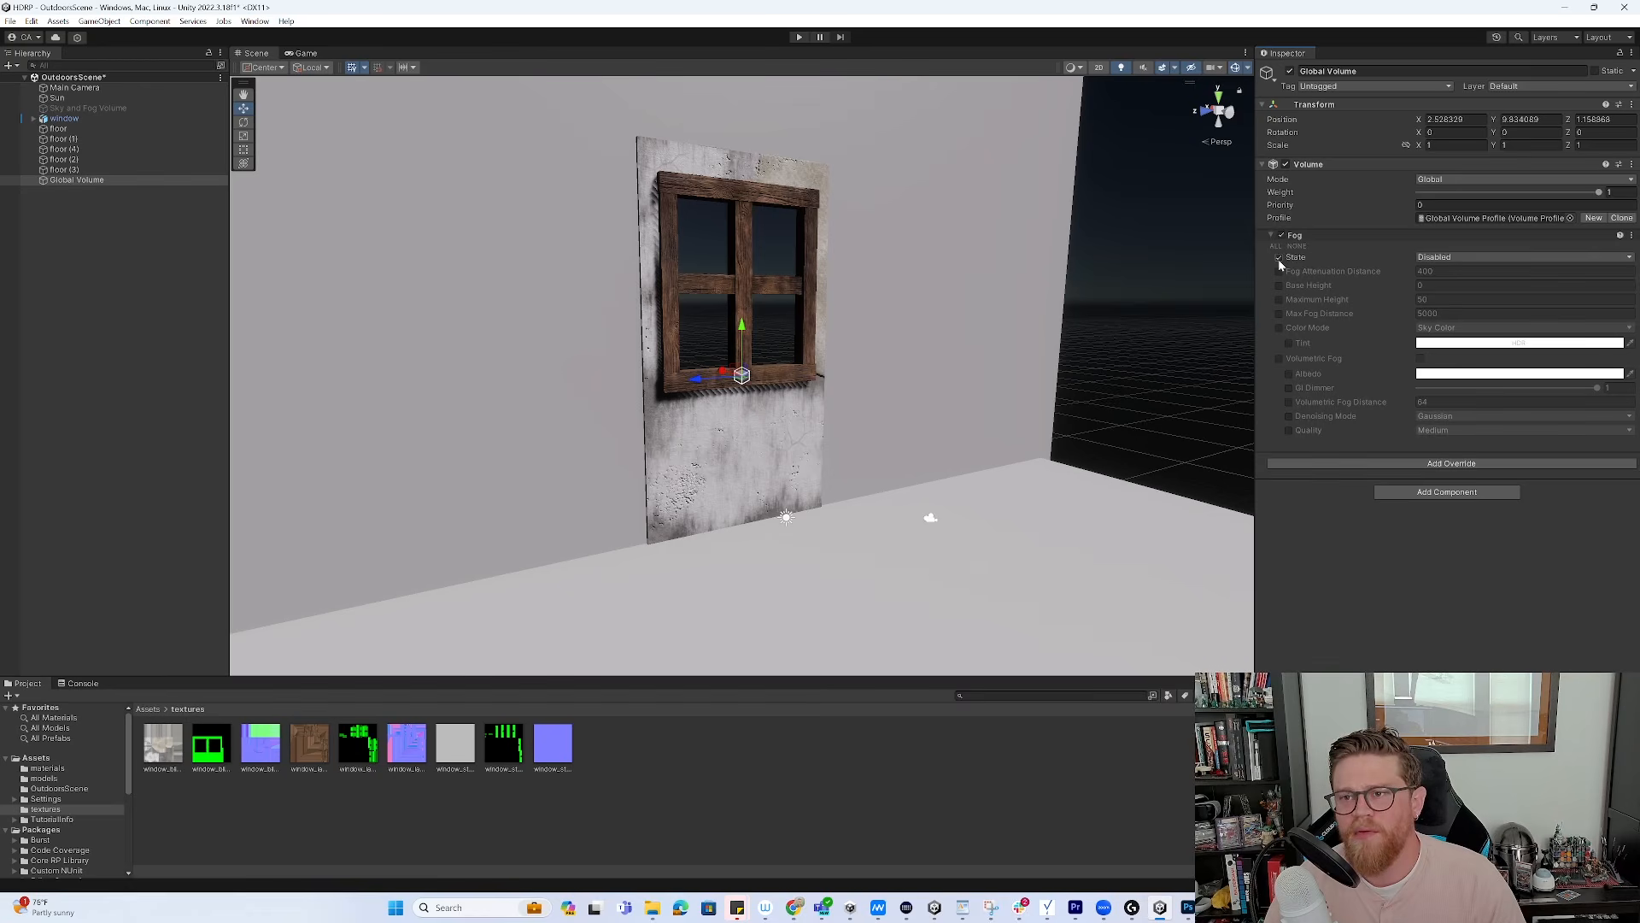
{"action": "left_click", "coordinate": [1281, 272]}
{"action": "left_click", "coordinate": [1469, 258]}
{"action": "left_click", "coordinate": [1452, 285]}
{"action": "left_click", "coordinate": [1420, 272]}
{"action": "type", "text": "15"}
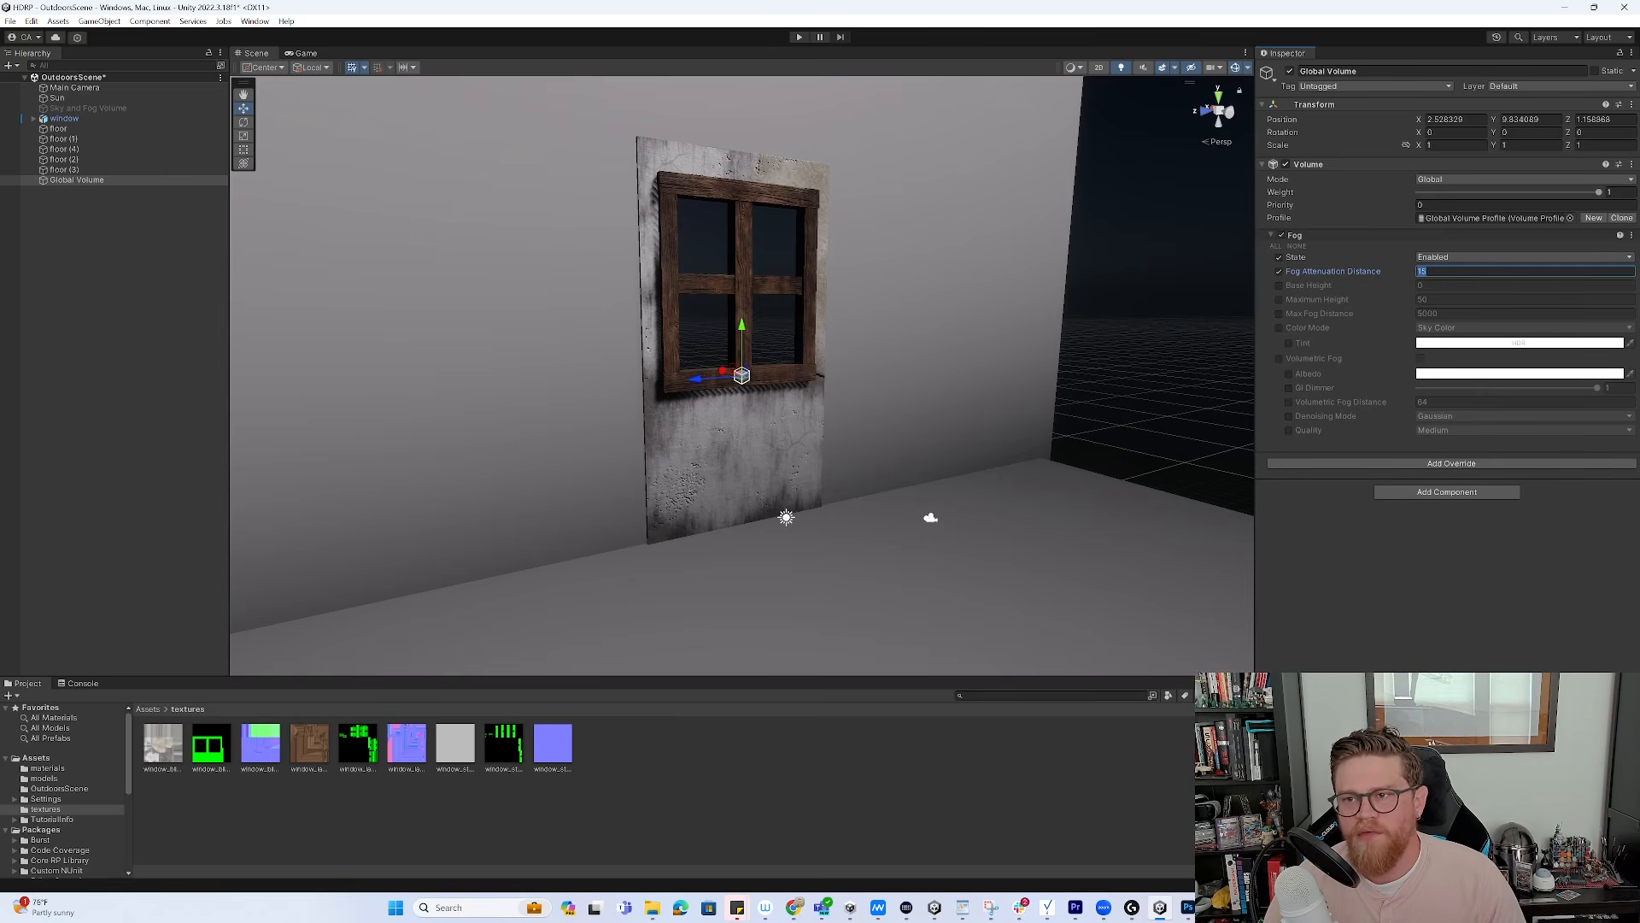
{"action": "type", "text": "5"}
{"action": "left_click_drag", "start_coordinate": [974, 390], "coordinate": [998, 390], "text": "alt"}
{"action": "left_click_drag", "start_coordinate": [634, 390], "coordinate": [709, 388], "text": "alt"}
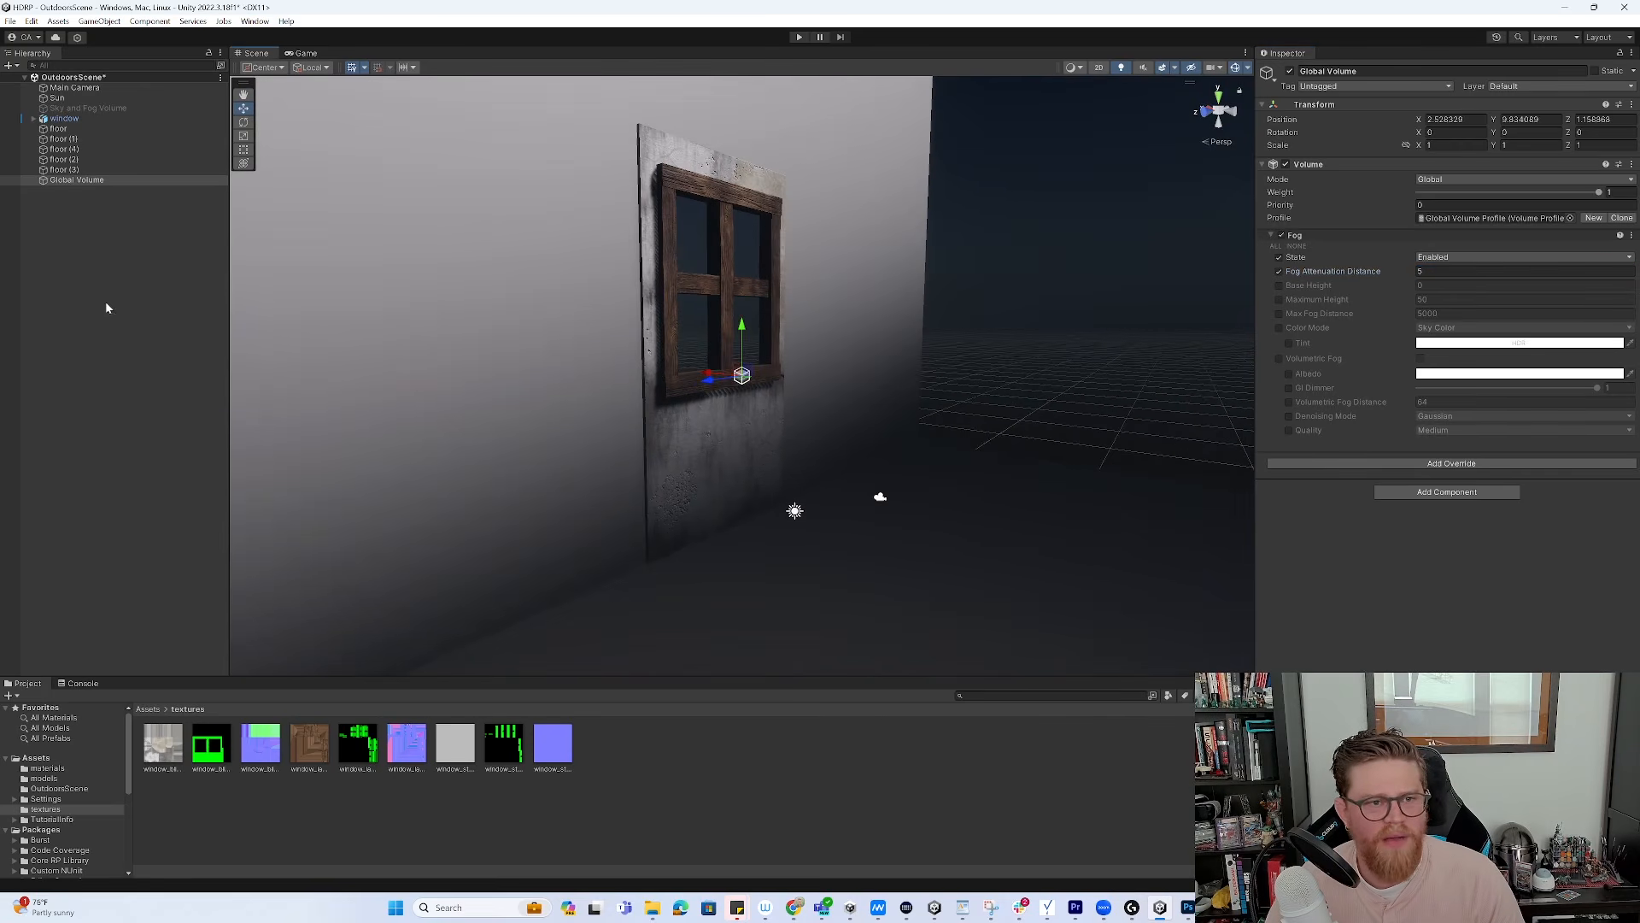
Add a spot light at about Y 19.38 with a range of about 27 and an intensity of 40000 lumen
{"action": "right_click", "coordinate": [107, 308]}
{"action": "mouse_move", "coordinate": [168, 532]}
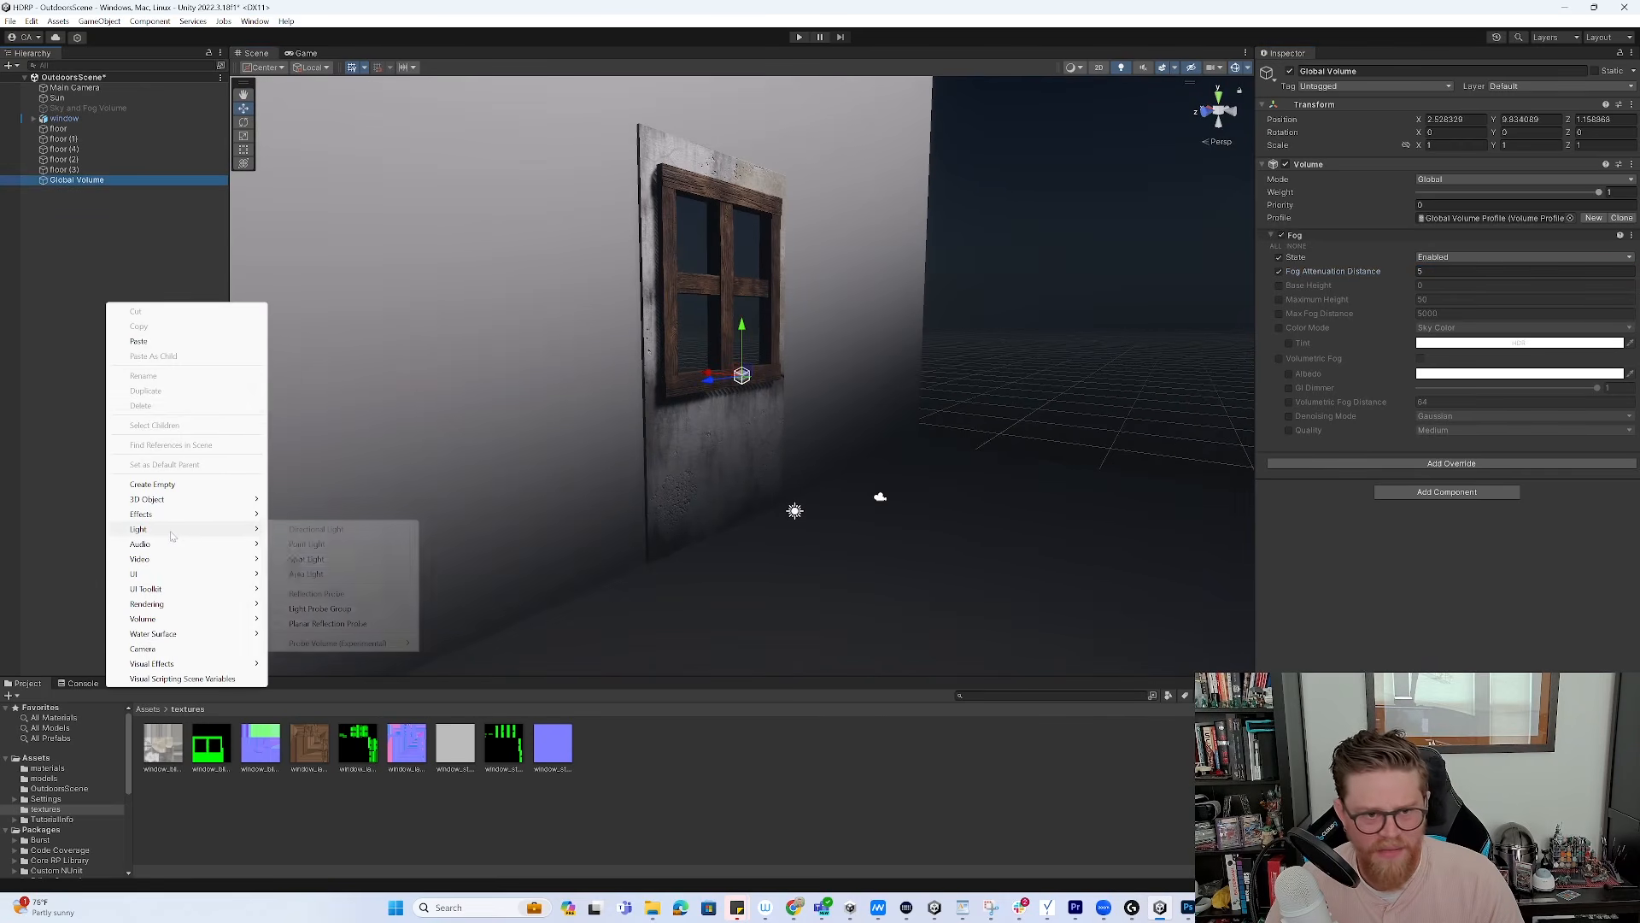
{"action": "left_click", "coordinate": [307, 559]}
{"action": "scroll", "coordinate": [715, 508], "scroll_direction": "down", "scroll_amount": 3}
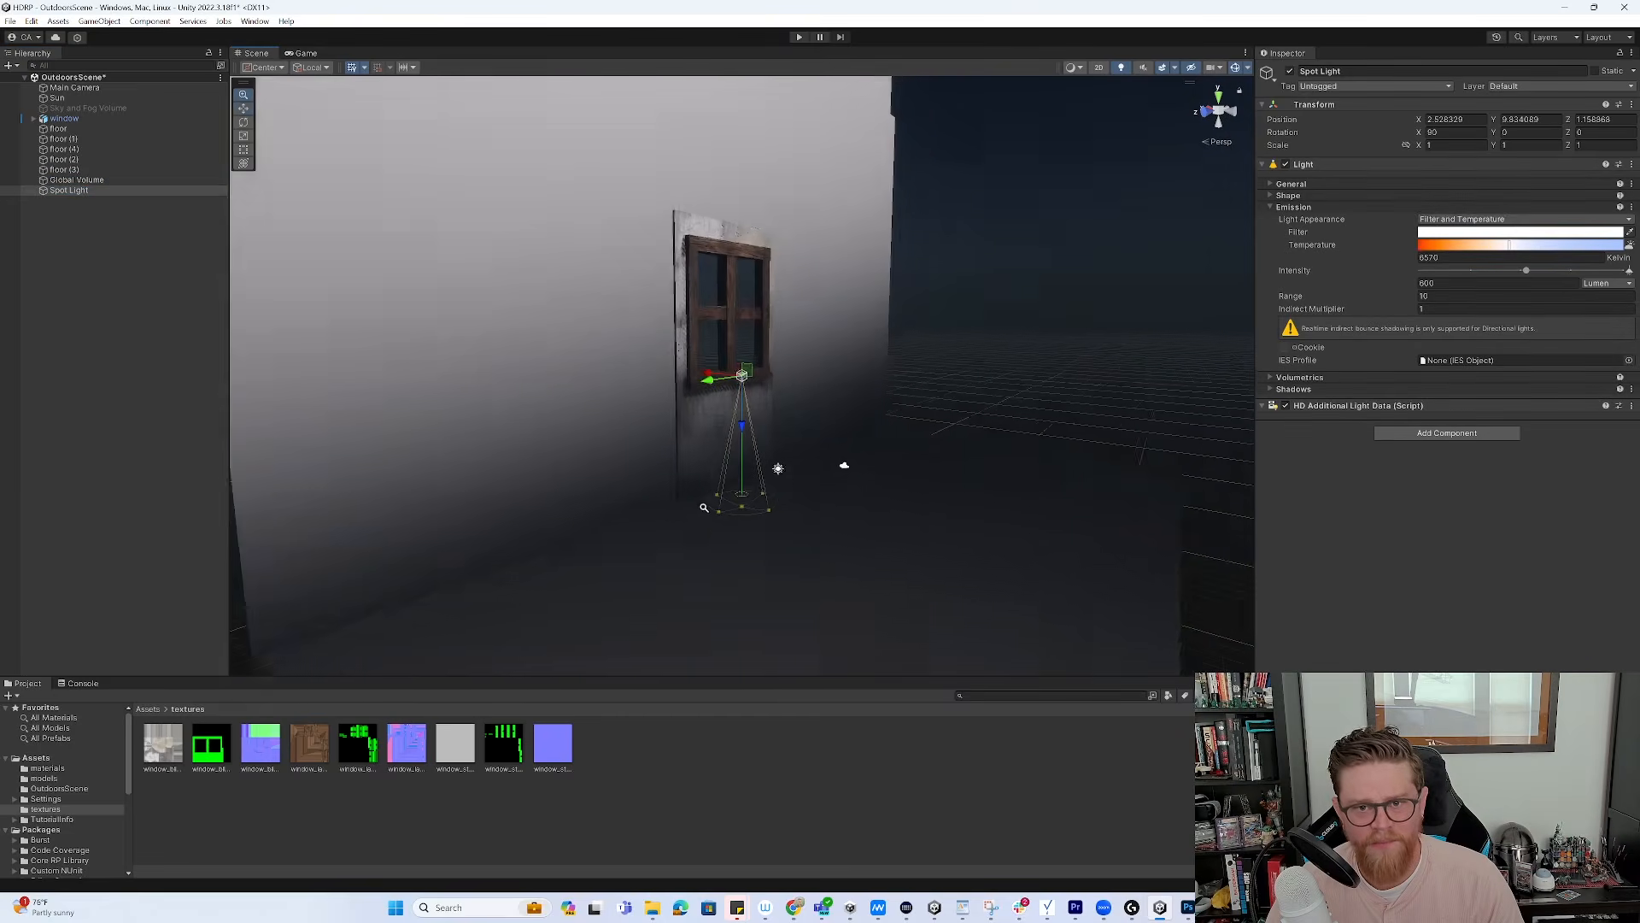
{"action": "right_click_drag", "start_coordinate": [715, 509], "coordinate": [758, 459], "text": "alt"}
{"action": "left_click_drag", "start_coordinate": [758, 458], "coordinate": [875, 491], "text": "alt"}
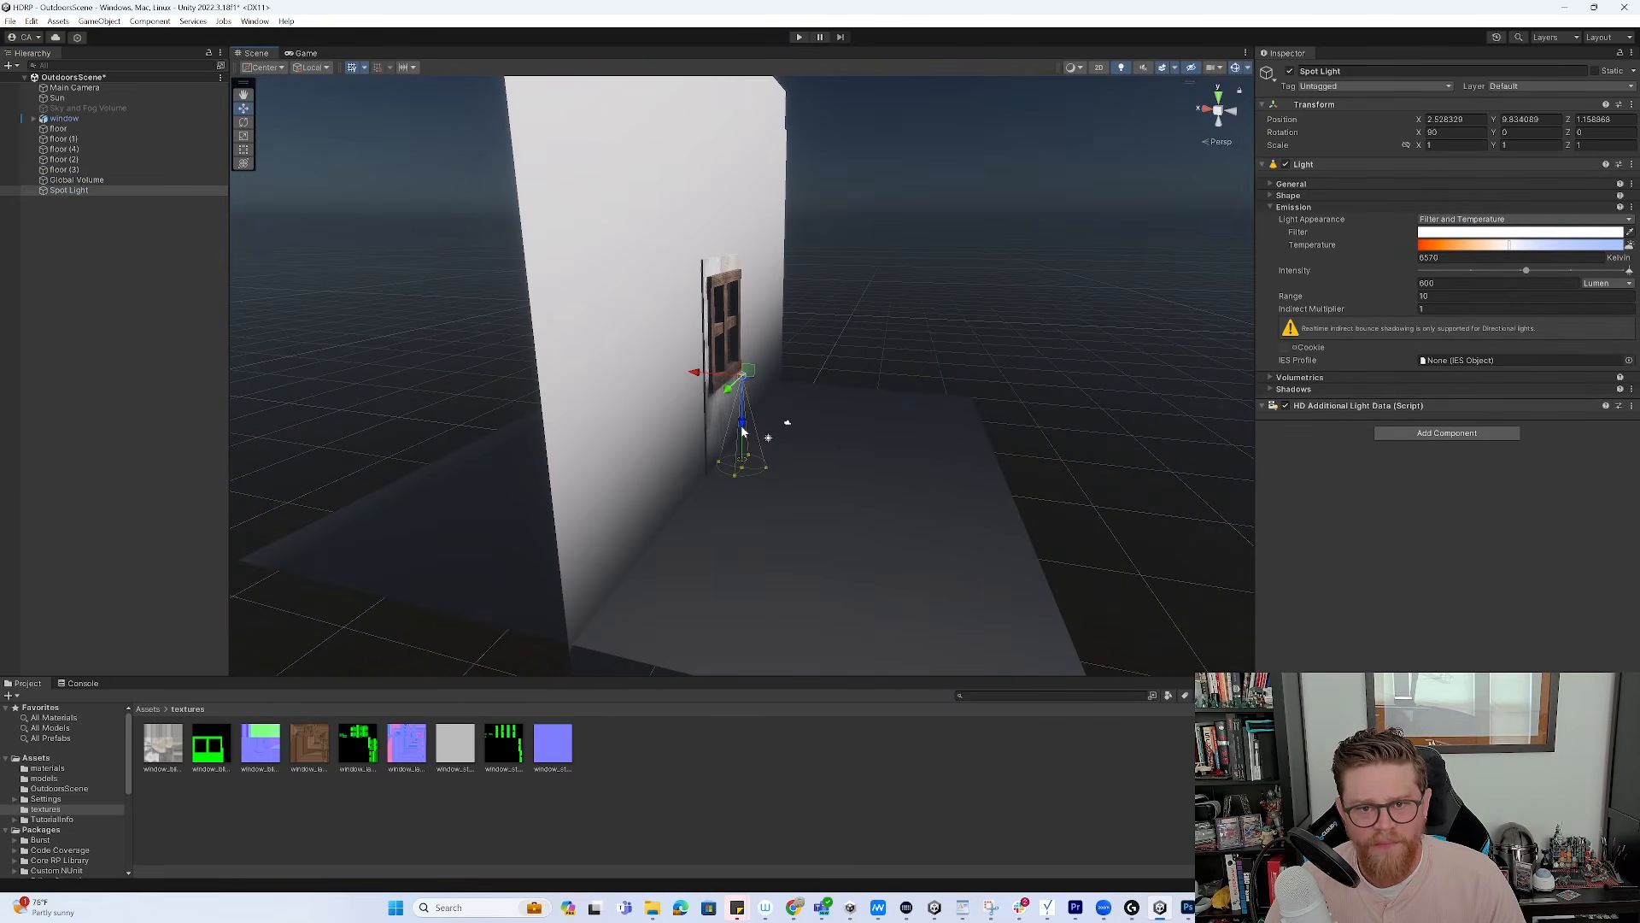
{"action": "left_click_drag", "start_coordinate": [746, 437], "coordinate": [814, 538]}
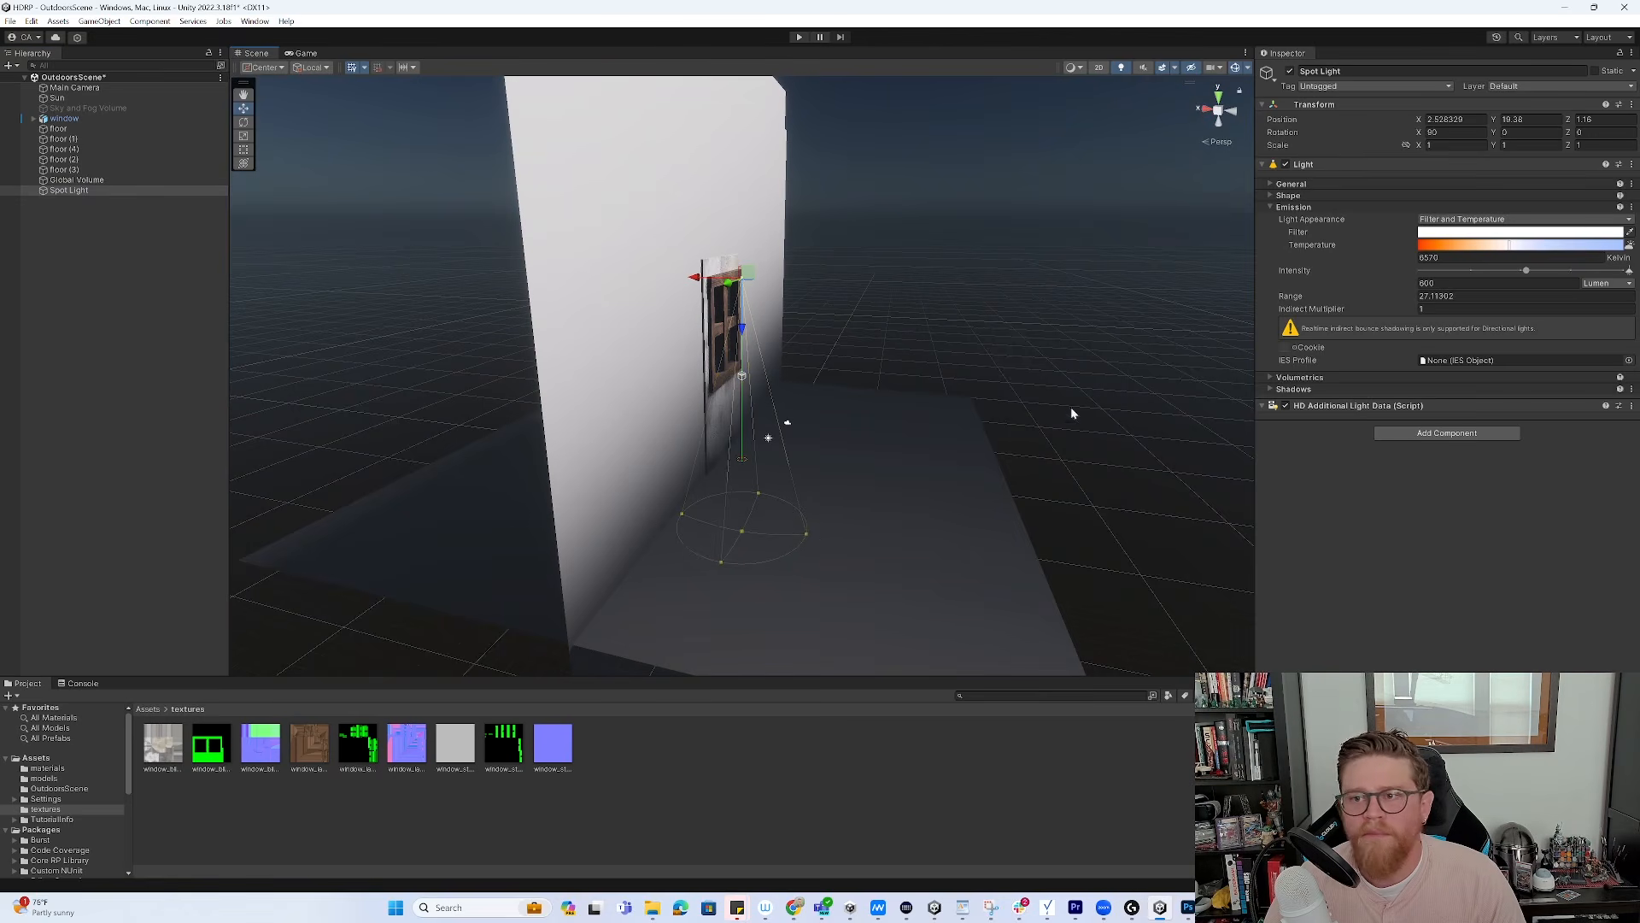
{"action": "left_click_drag", "start_coordinate": [1527, 270], "coordinate": [1625, 272]}
Tilt the spot light to about 45 degrees and move it behind the window to about X 15.64, Y 24.2, Z -1.05
{"action": "key", "text": "e"}
{"action": "left_click_drag", "start_coordinate": [791, 293], "coordinate": [745, 210]}
{"action": "key", "text": "w"}
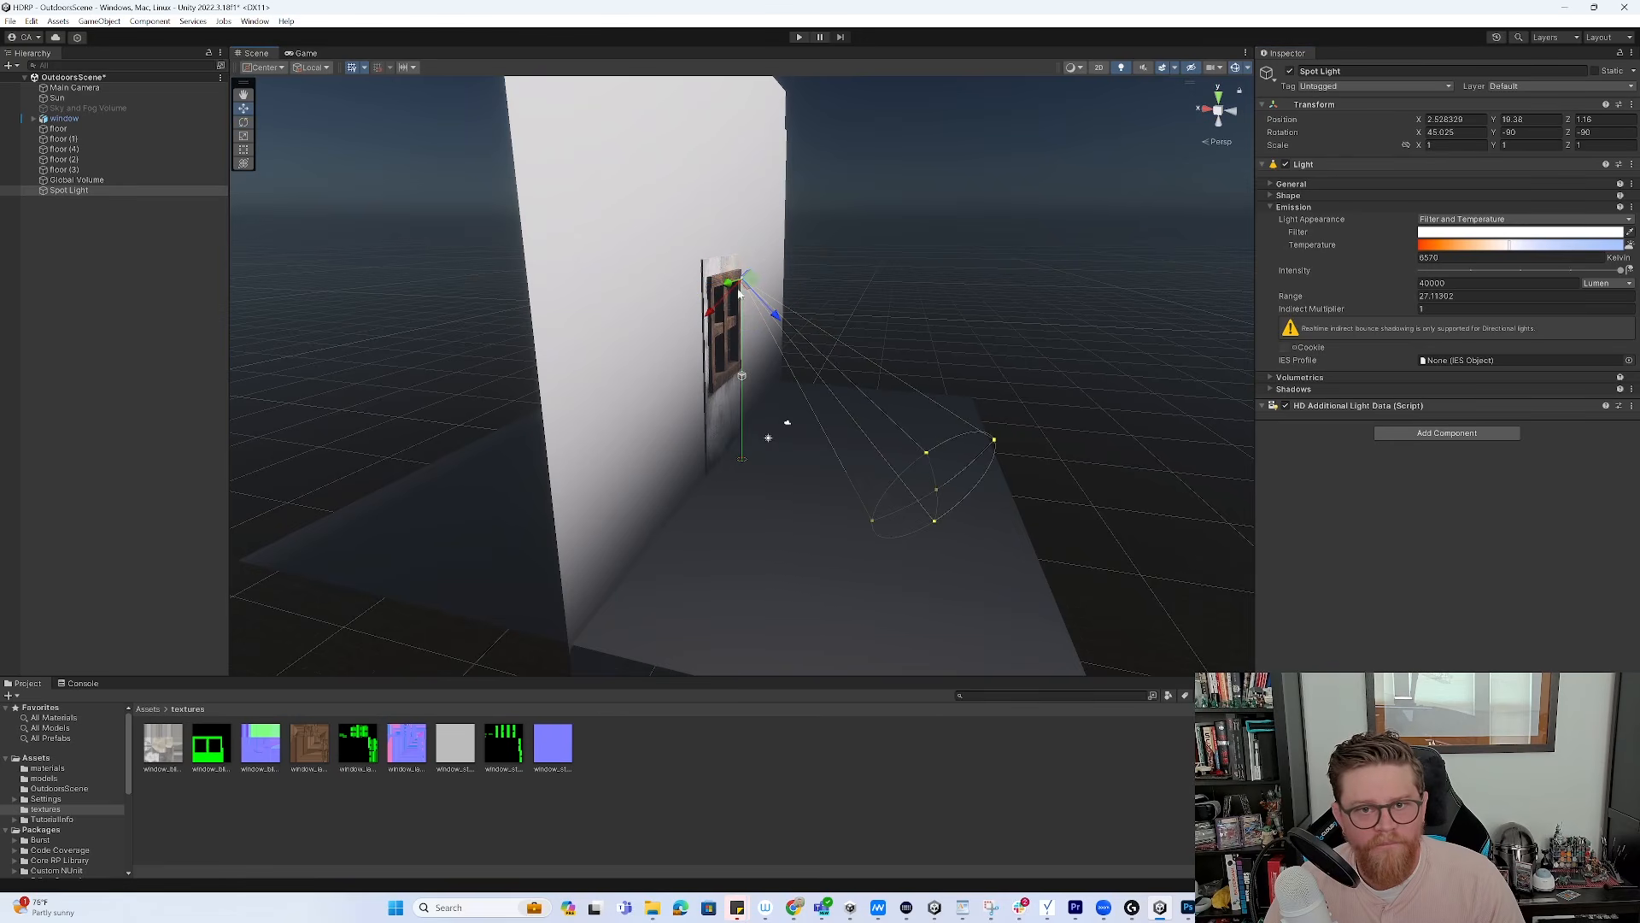
{"action": "left_click_drag", "start_coordinate": [755, 280], "coordinate": [583, 282]}
{"action": "left_click_drag", "start_coordinate": [889, 291], "coordinate": [410, 284], "text": "alt"}
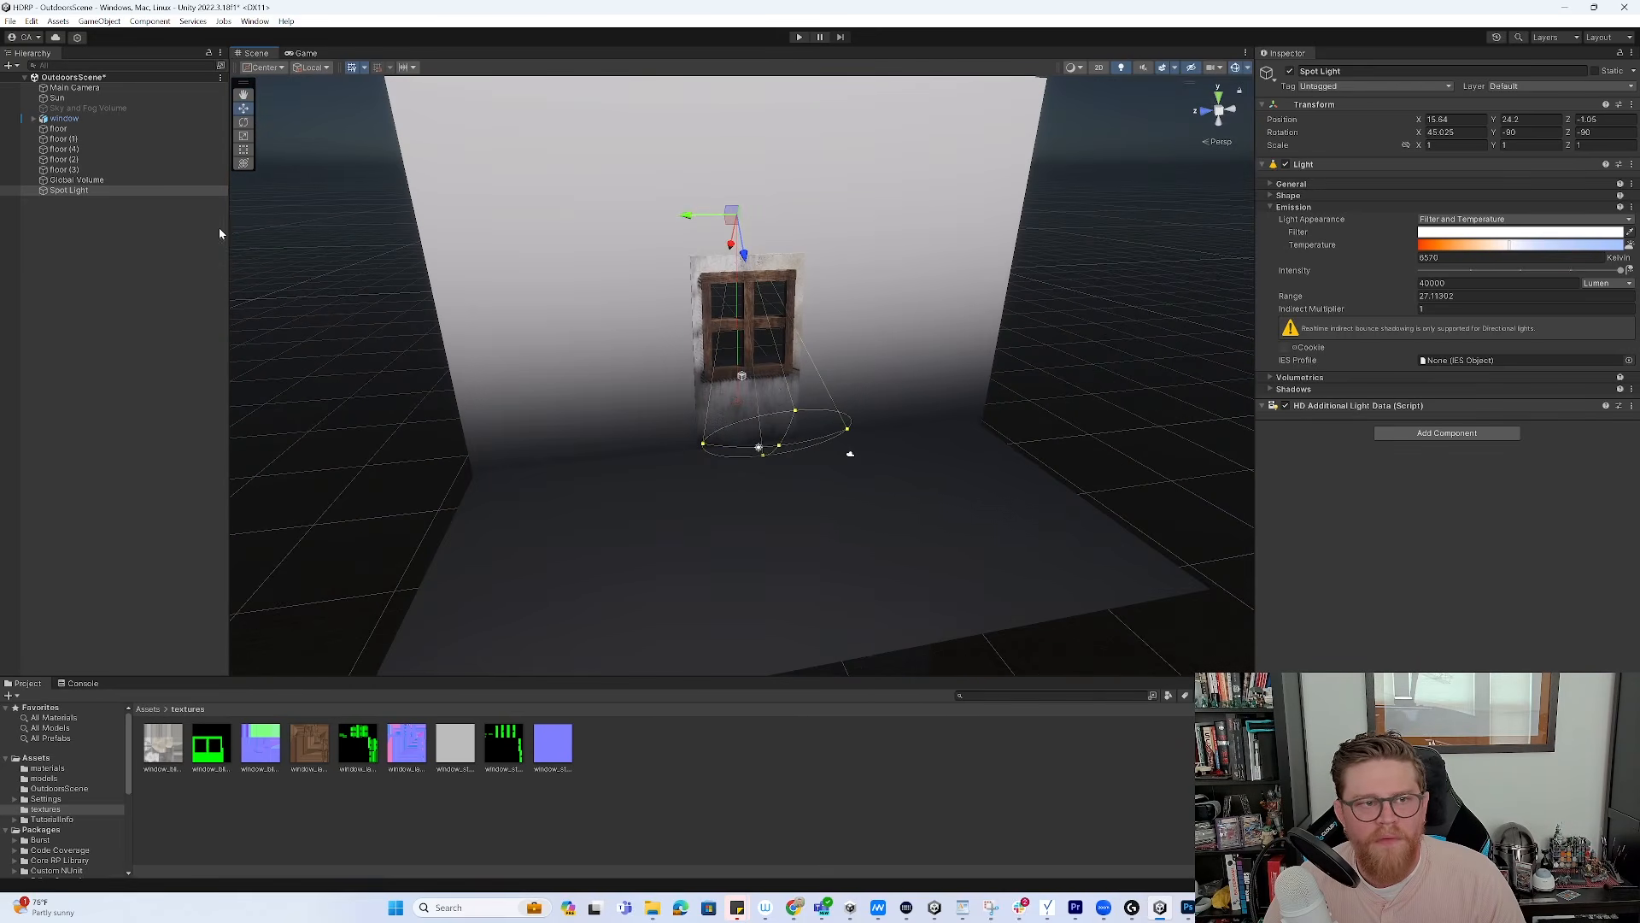
Deactivate the Sun directional light
{"action": "left_click", "coordinate": [80, 99]}
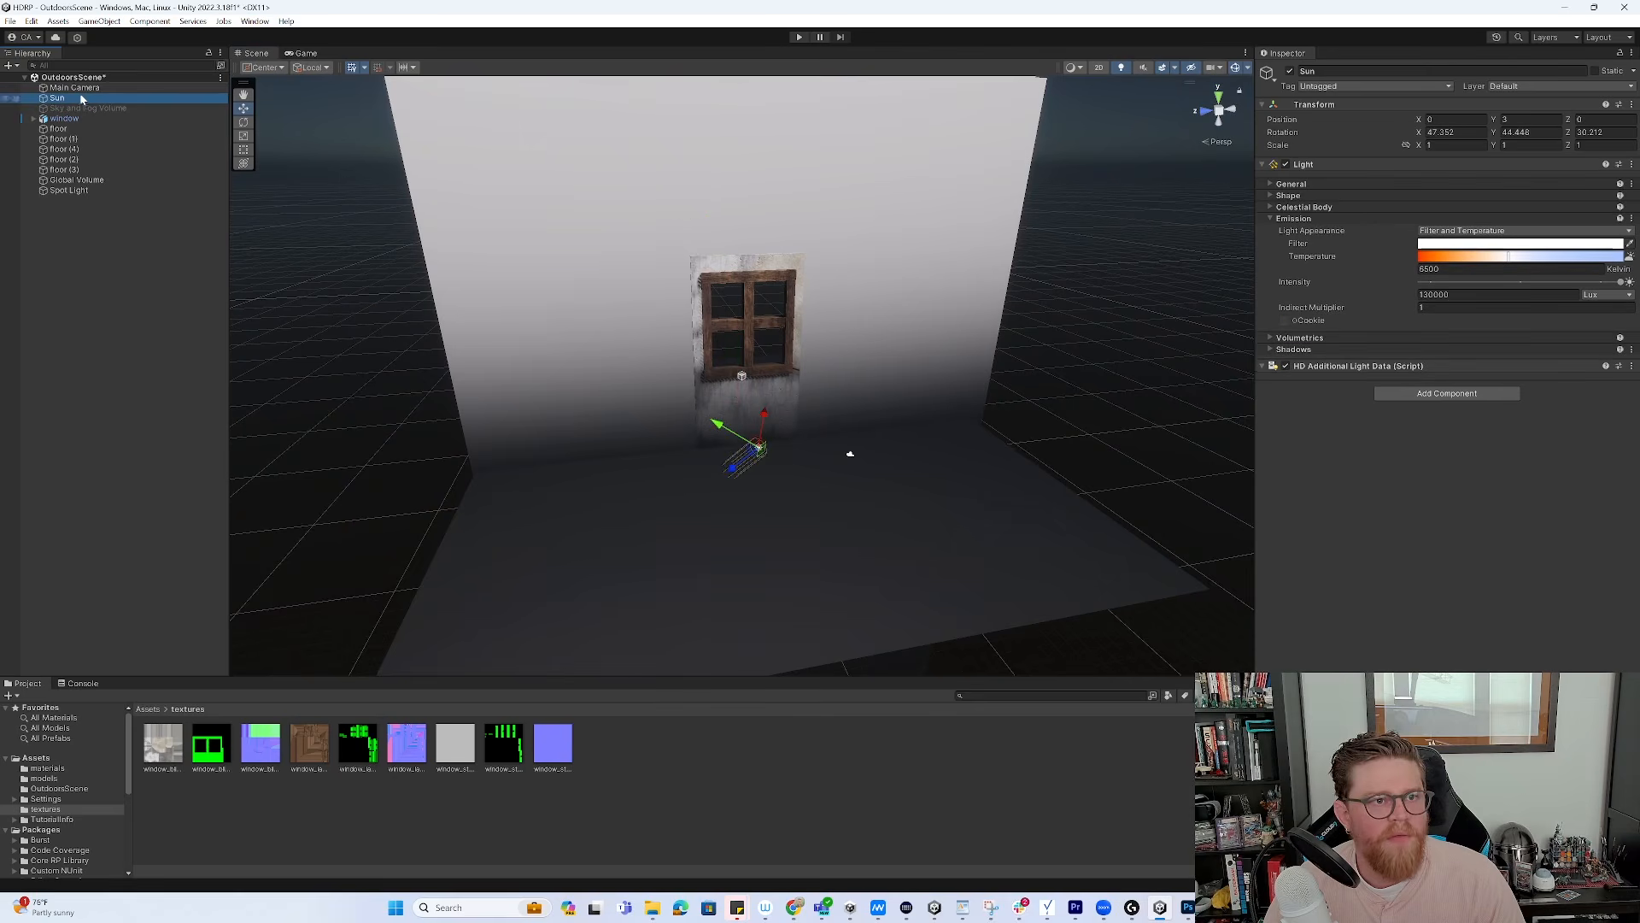
{"action": "left_click", "coordinate": [1289, 71]}
{"action": "left_click_drag", "start_coordinate": [965, 218], "coordinate": [356, 229], "text": "alt"}
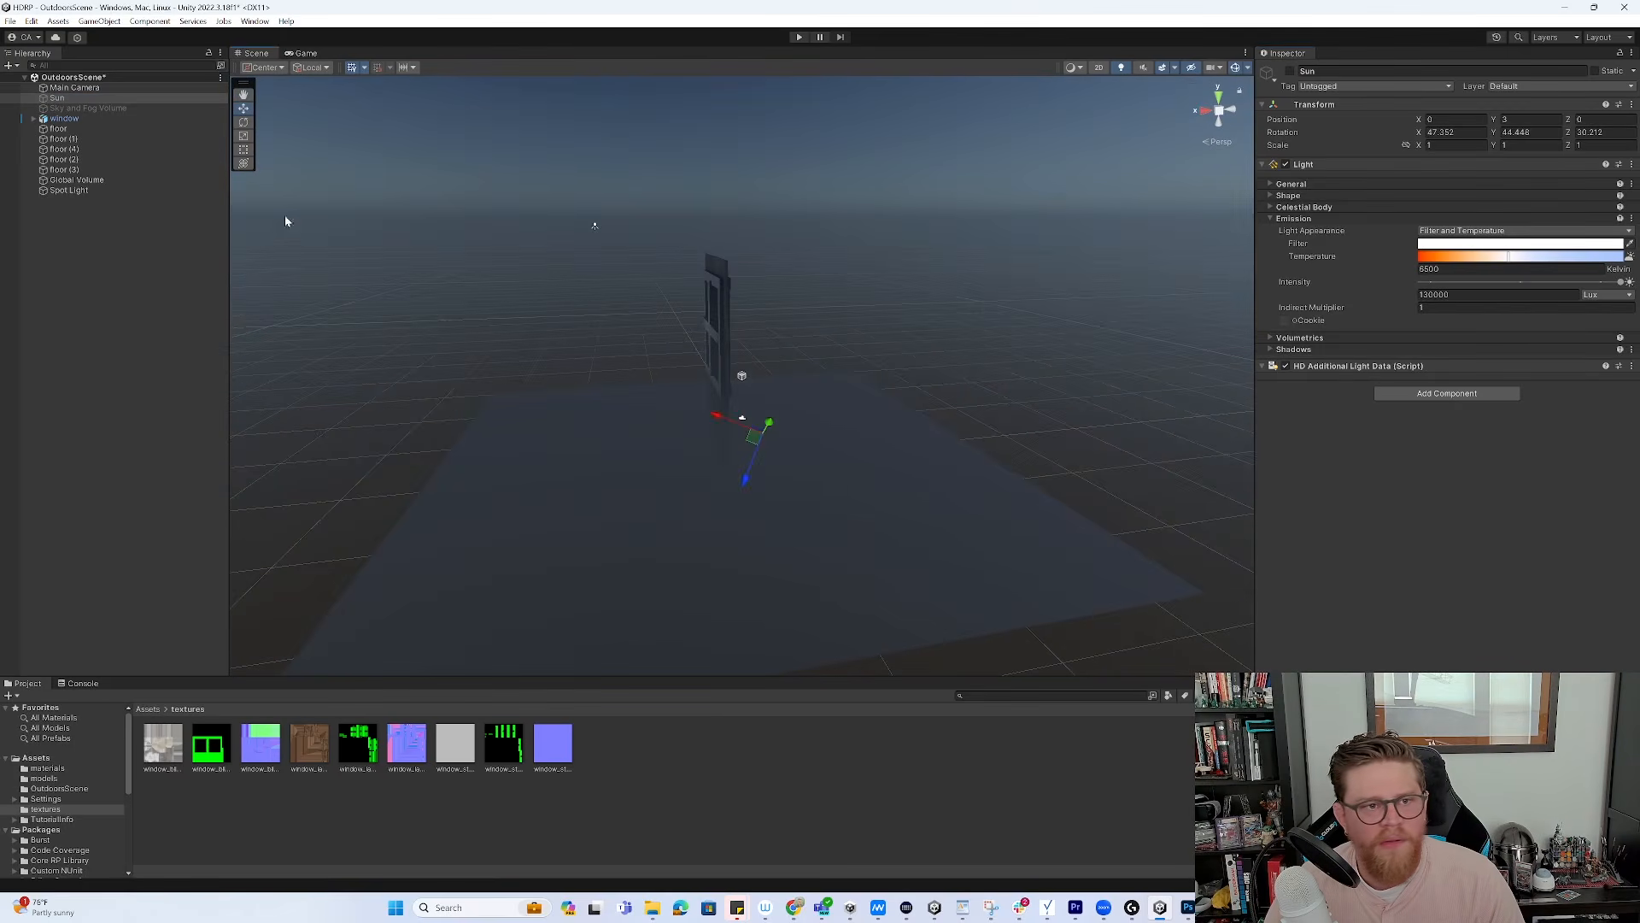
Extend the spot light's range so that its cone reaches well through the window into the room
{"action": "left_click", "coordinate": [70, 189]}
{"action": "key", "text": "f"}
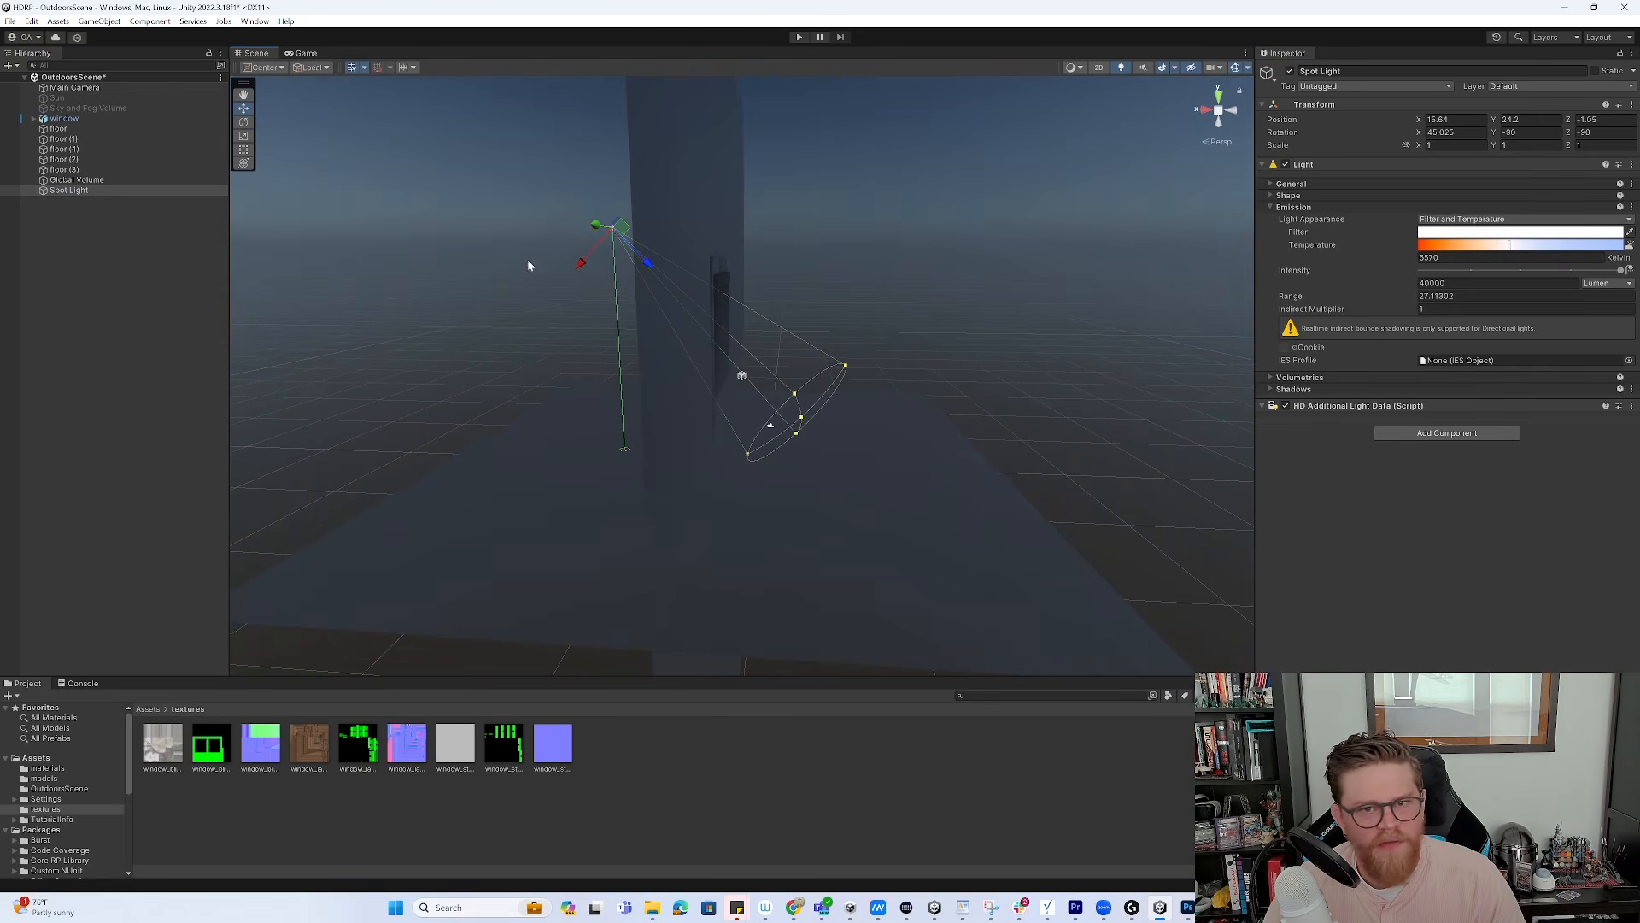
{"action": "left_click_drag", "start_coordinate": [803, 422], "coordinate": [1013, 515]}
Deactivate the Global Volume that holds the fog
{"action": "left_click", "coordinate": [76, 179]}
{"action": "left_click", "coordinate": [1289, 71]}
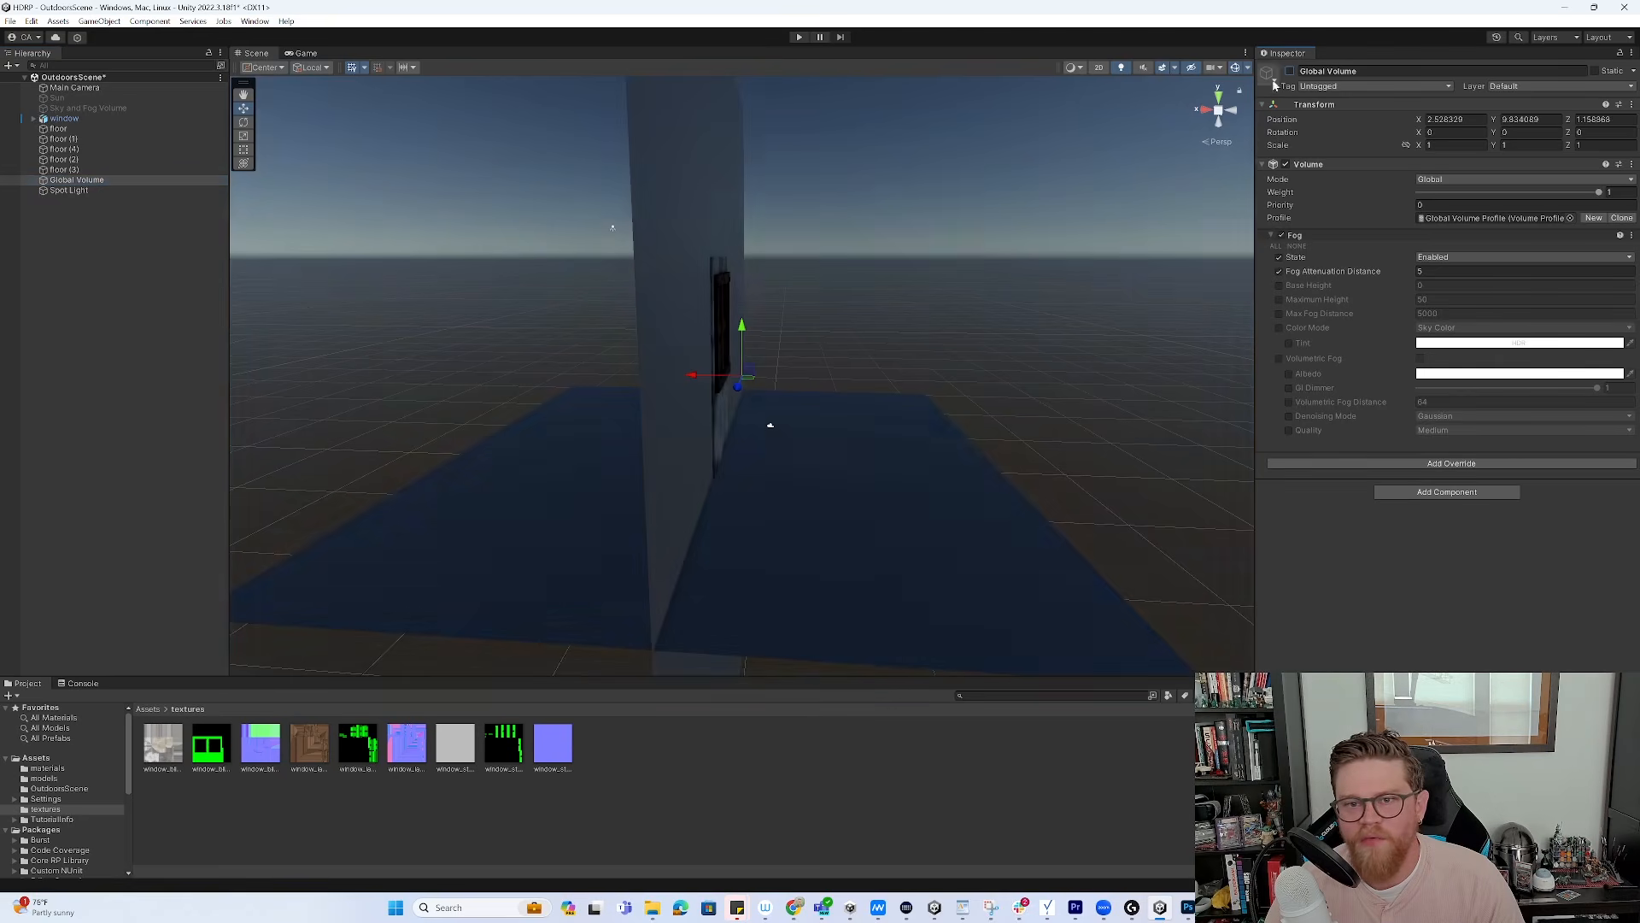
{"action": "scroll", "coordinate": [598, 247], "scroll_direction": "down", "scroll_amount": 5}
{"action": "left_click", "coordinate": [599, 244]}
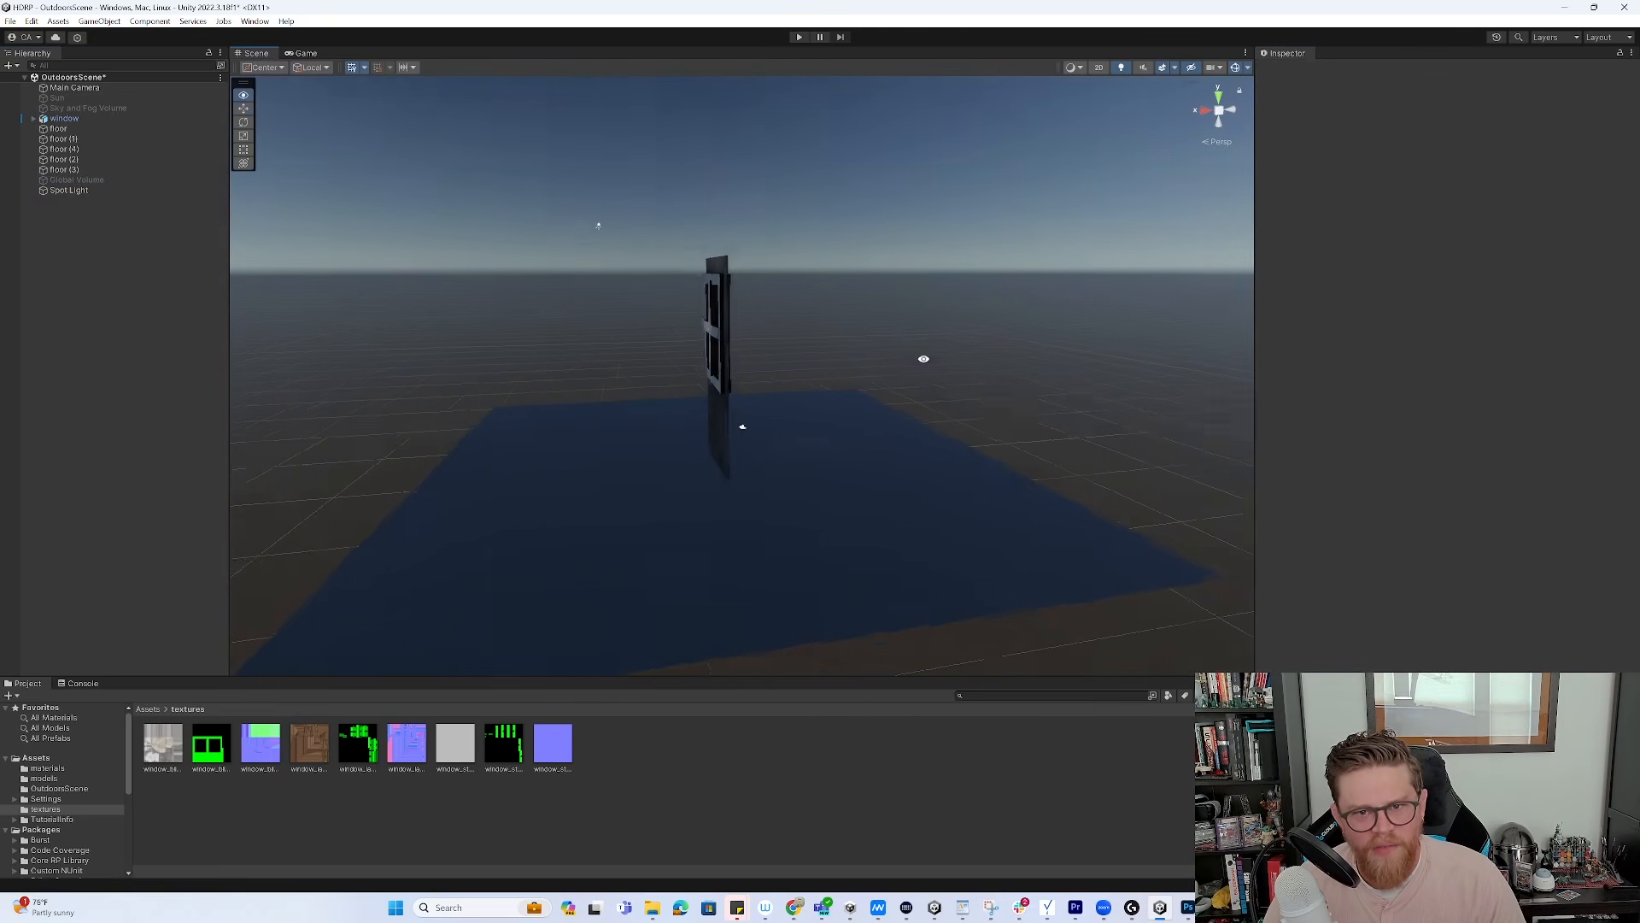
Add a point light named "w" and place it just above the floor in front of the window
{"action": "left_click_drag", "start_coordinate": [931, 355], "coordinate": [846, 371], "text": "alt"}
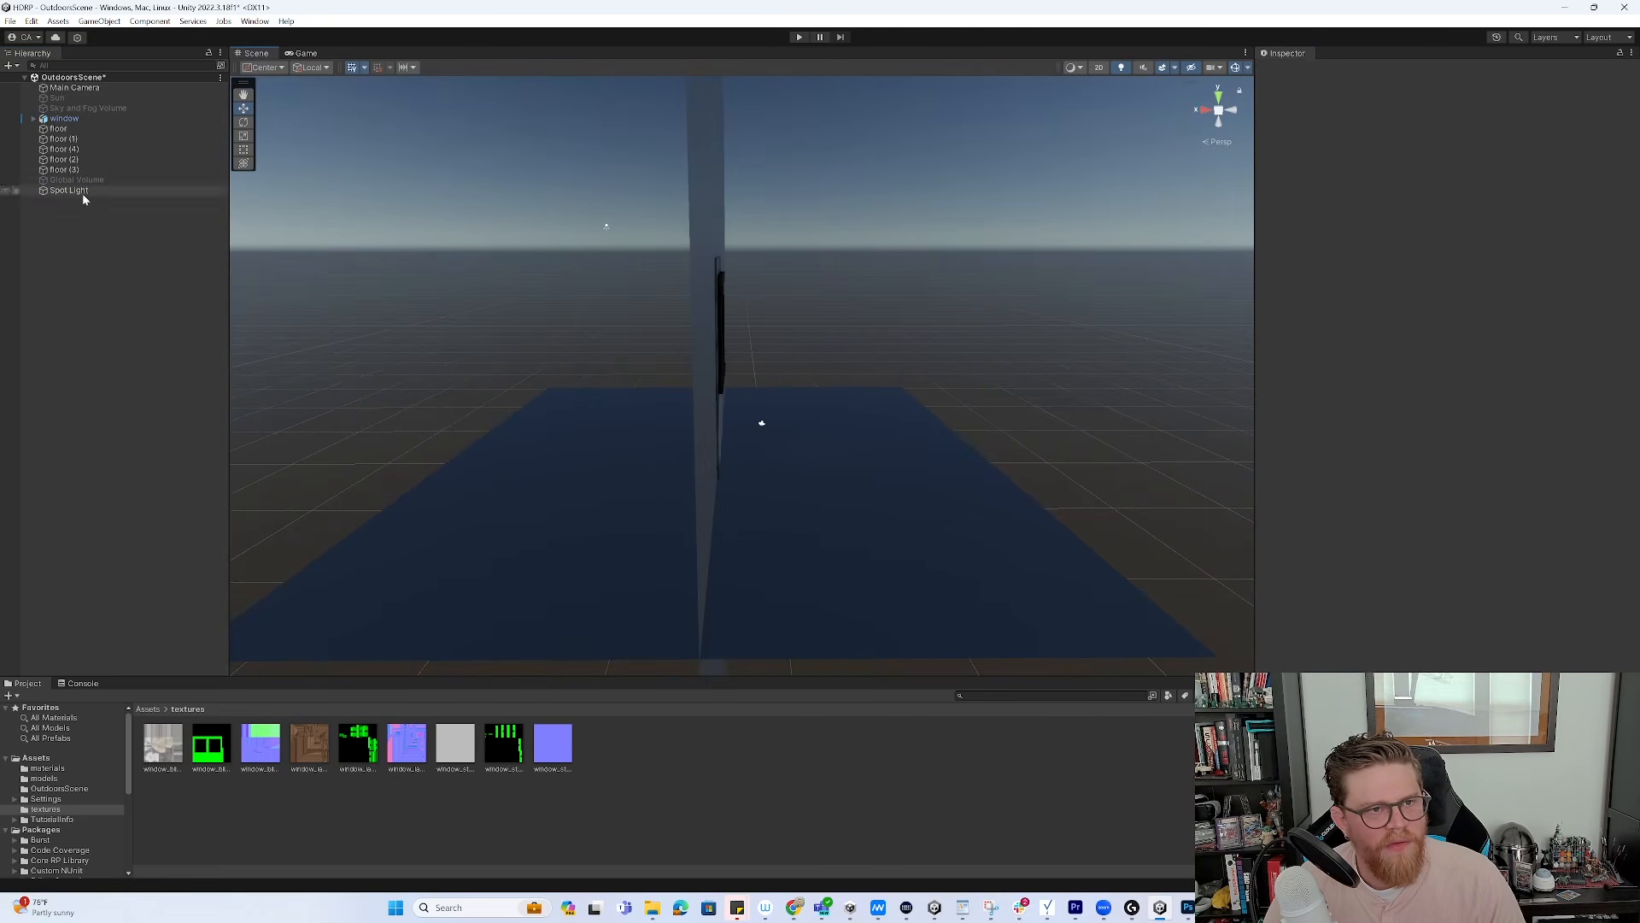
{"action": "right_click", "coordinate": [103, 250]}
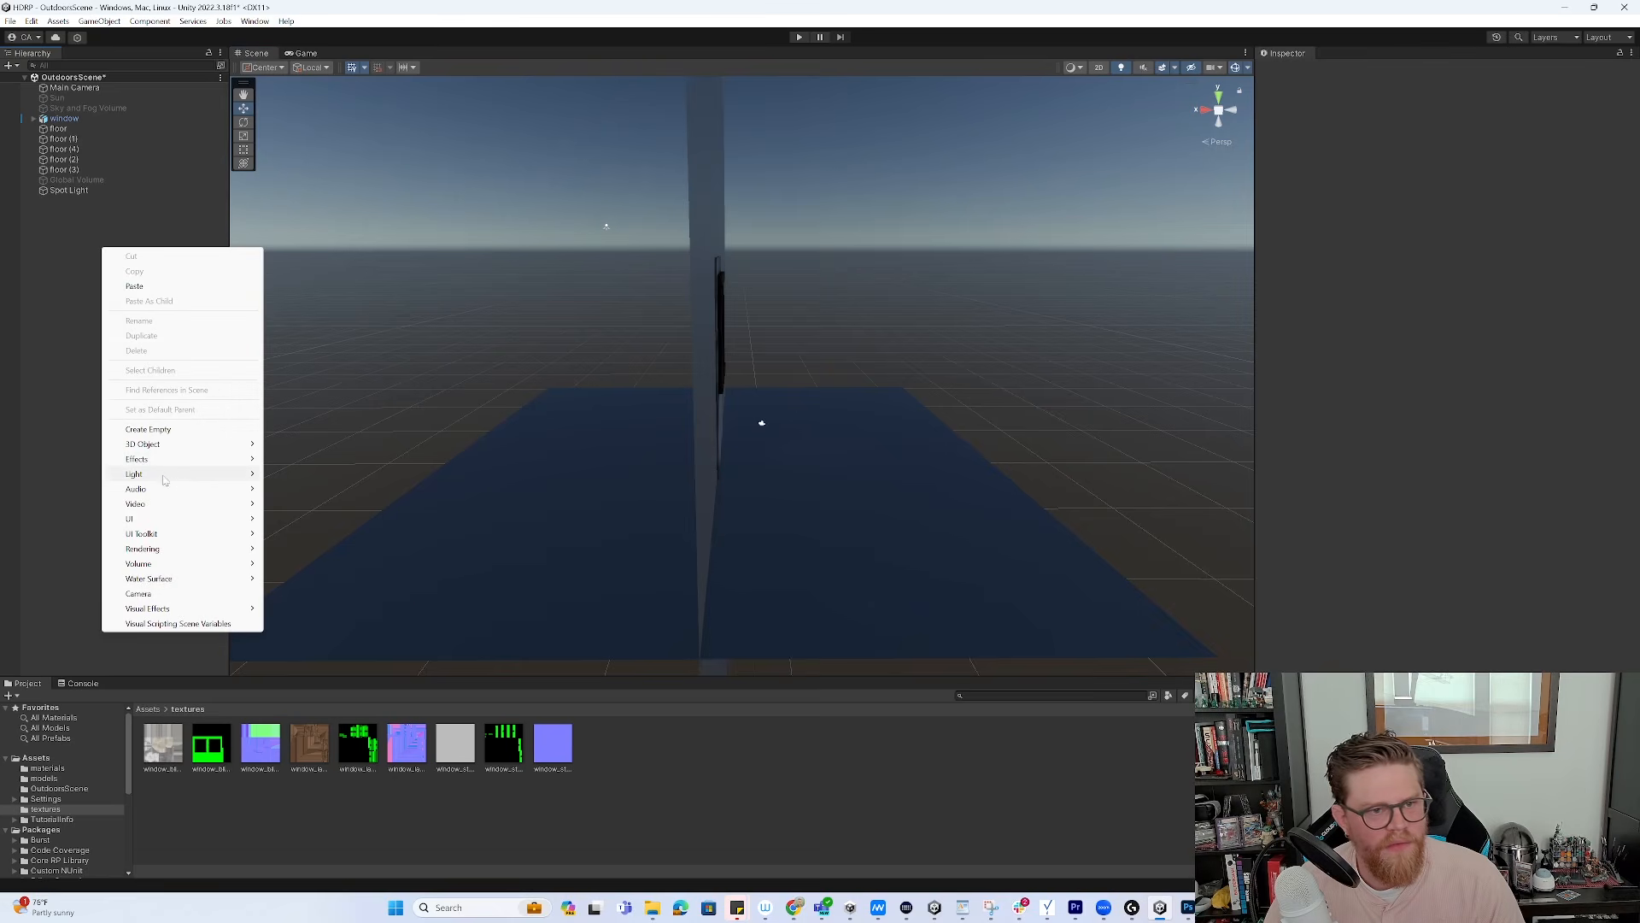
{"action": "mouse_move", "coordinate": [167, 475]}
{"action": "left_click", "coordinate": [321, 491]}
{"action": "type", "text": "w"}
{"action": "key", "text": "Return"}
{"action": "left_click_drag", "start_coordinate": [844, 473], "coordinate": [846, 434]}
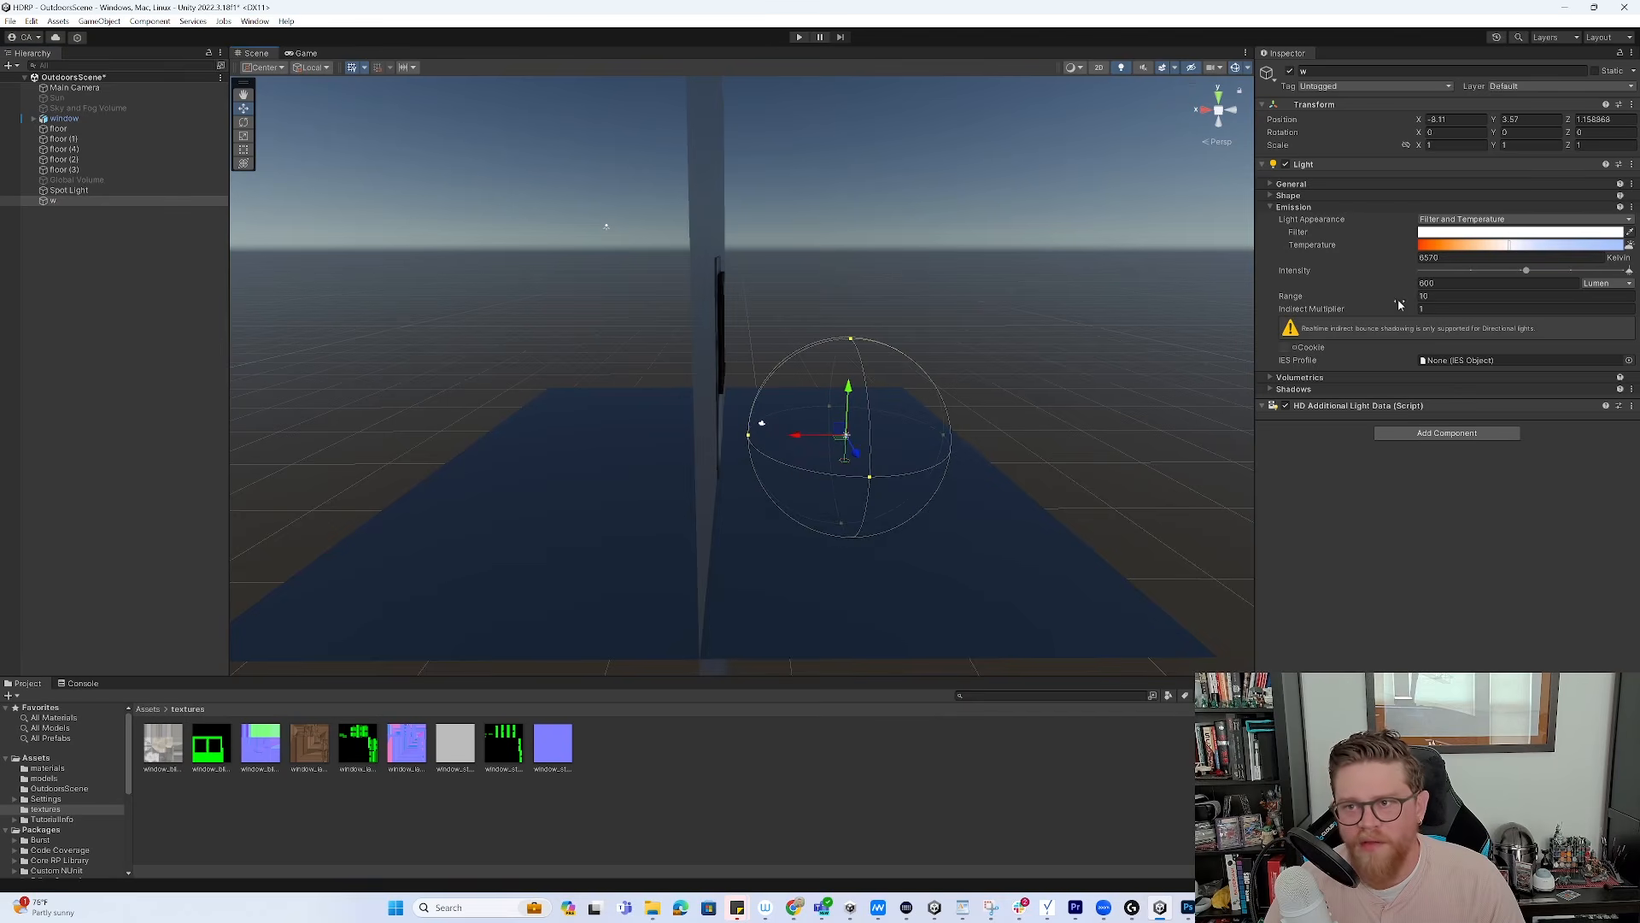
Raise the point light's intensity to 4000000 lumen
{"action": "left_click_drag", "start_coordinate": [1526, 270], "coordinate": [1635, 280]}
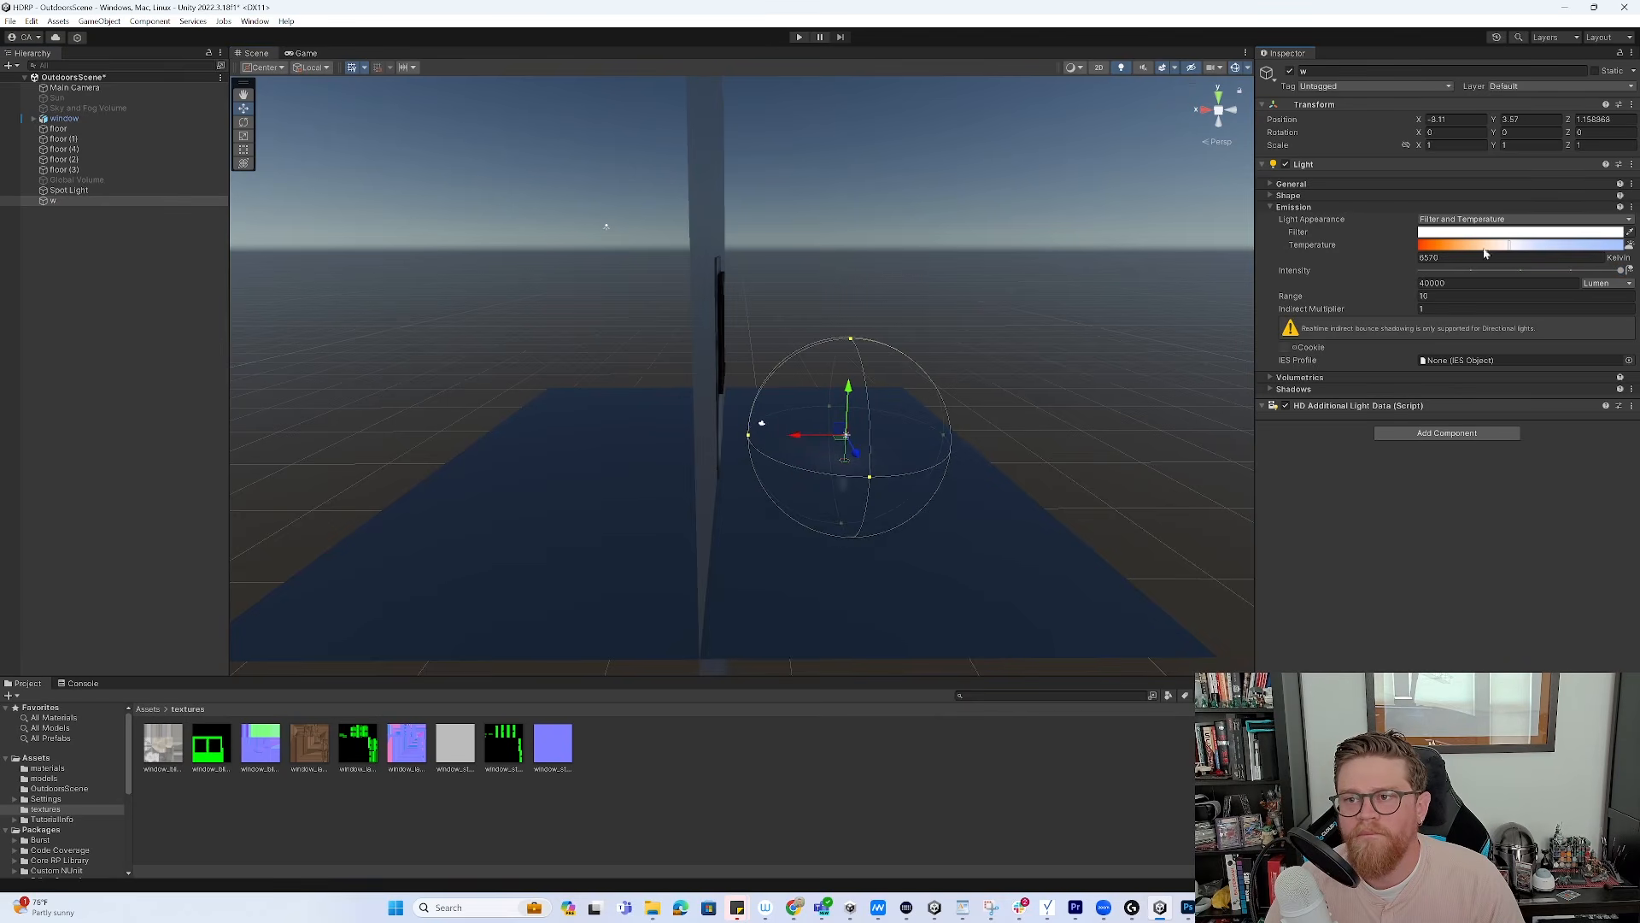
{"action": "left_click", "coordinate": [1437, 283]}
{"action": "left_click", "coordinate": [1436, 283]}
{"action": "type", "text": "00"}
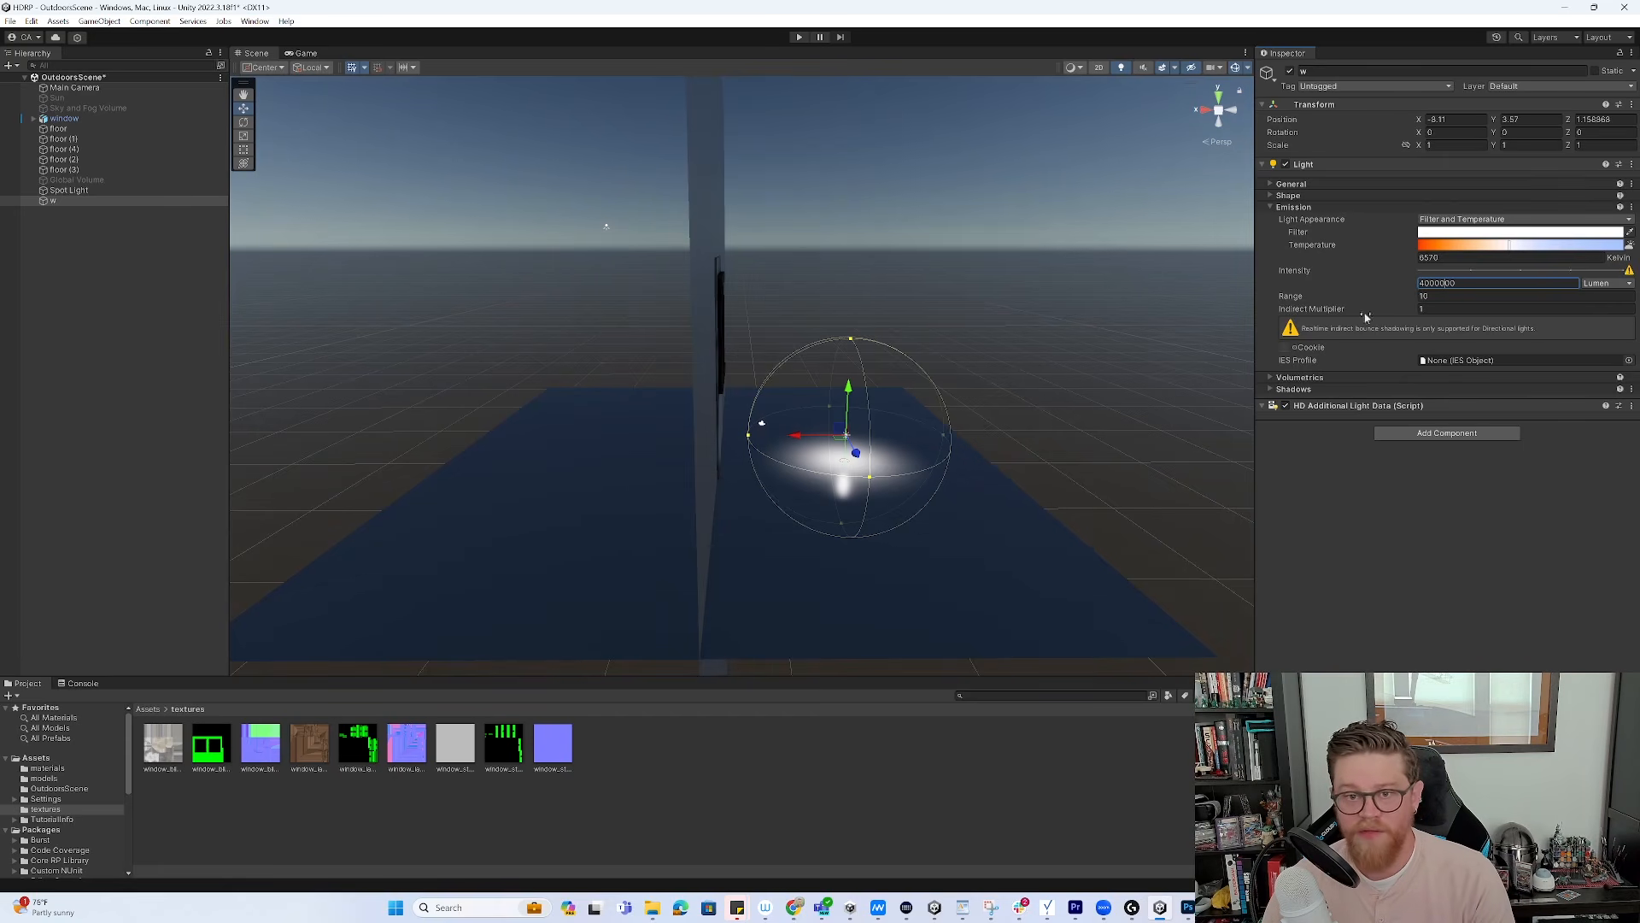
Delete the point light "w" from the scene
{"action": "left_click", "coordinate": [69, 353]}
{"action": "left_click", "coordinate": [95, 200]}
{"action": "key", "text": "Delete"}
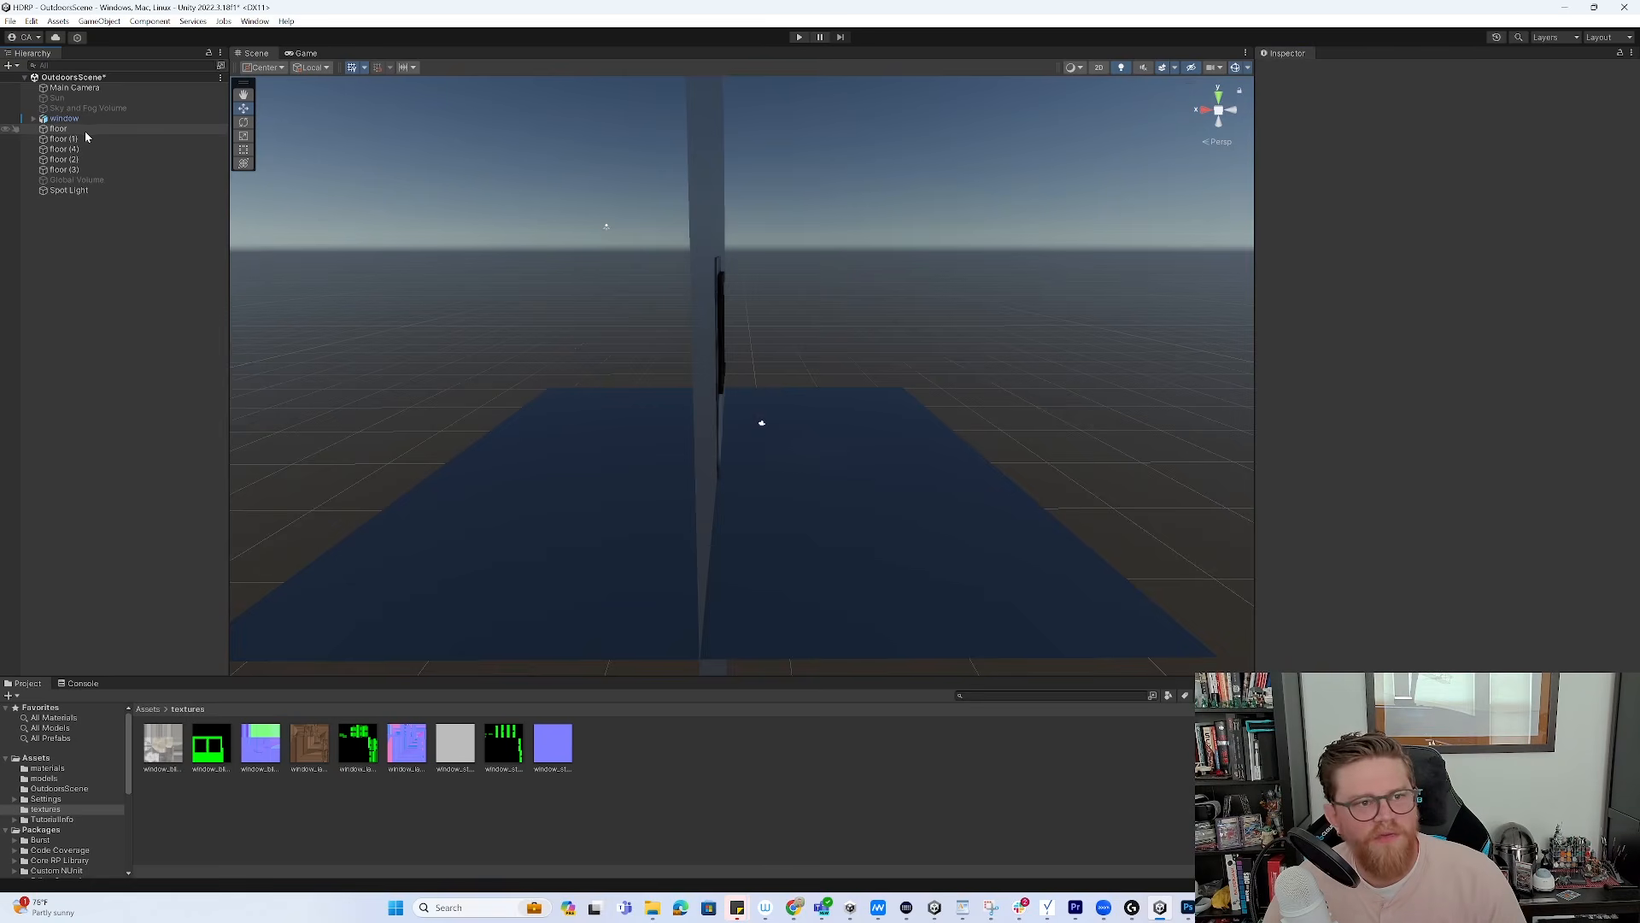
Create an empty object in the hierarchy and name it "scene"
{"action": "right_click", "coordinate": [74, 234]}
{"action": "left_click", "coordinate": [152, 417]}
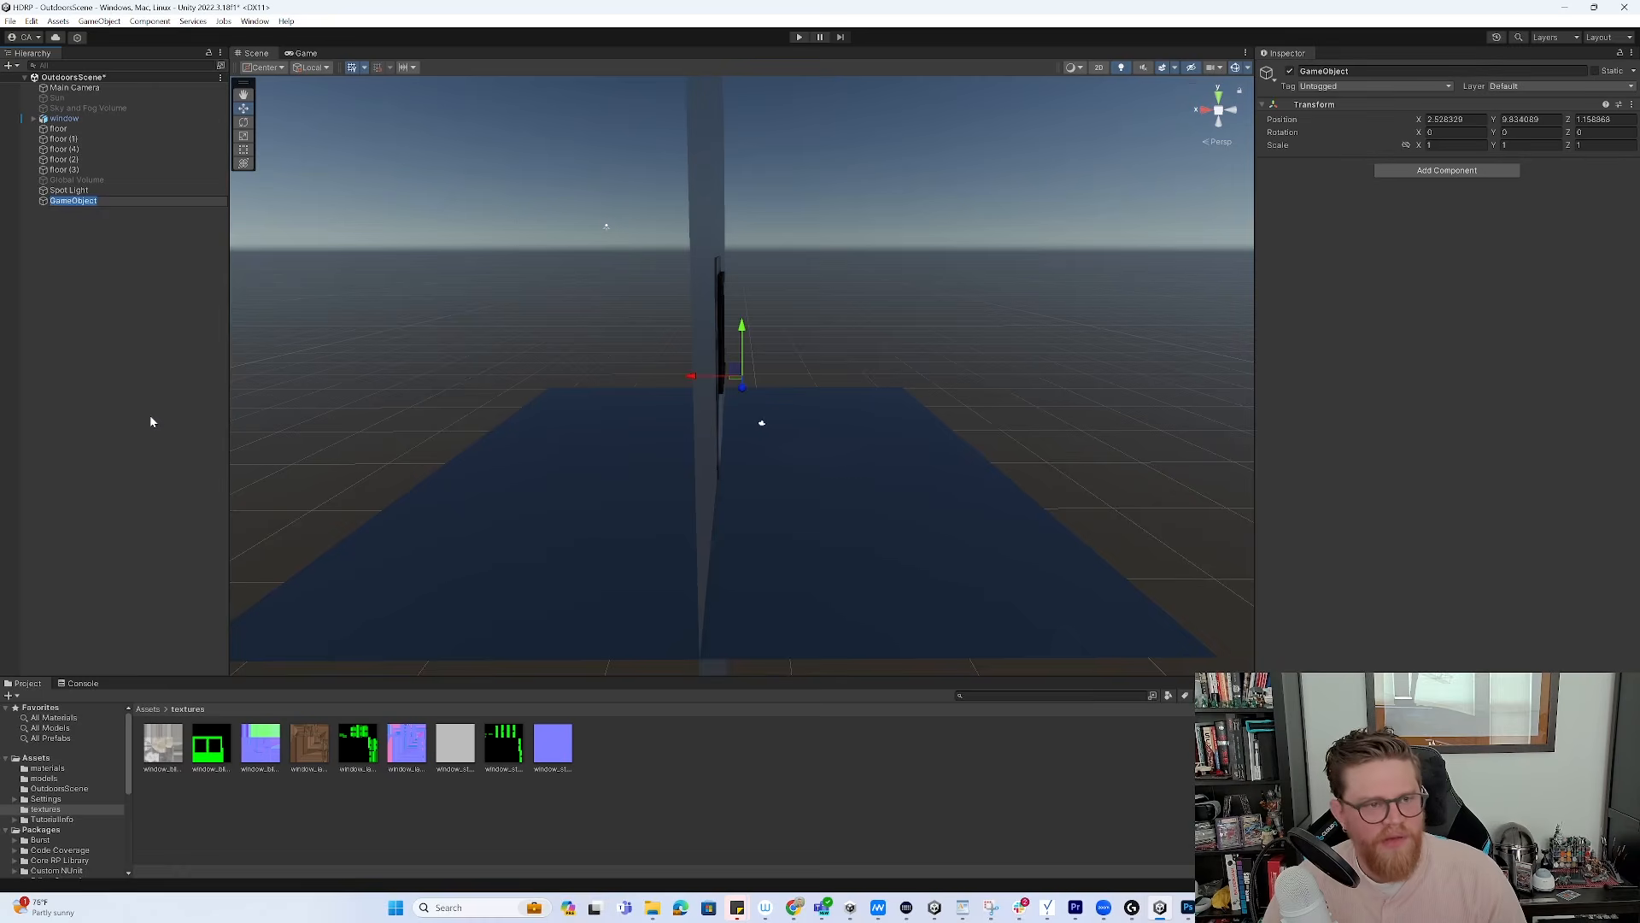
{"action": "type", "text": "scene"}
{"action": "key", "text": "Return"}
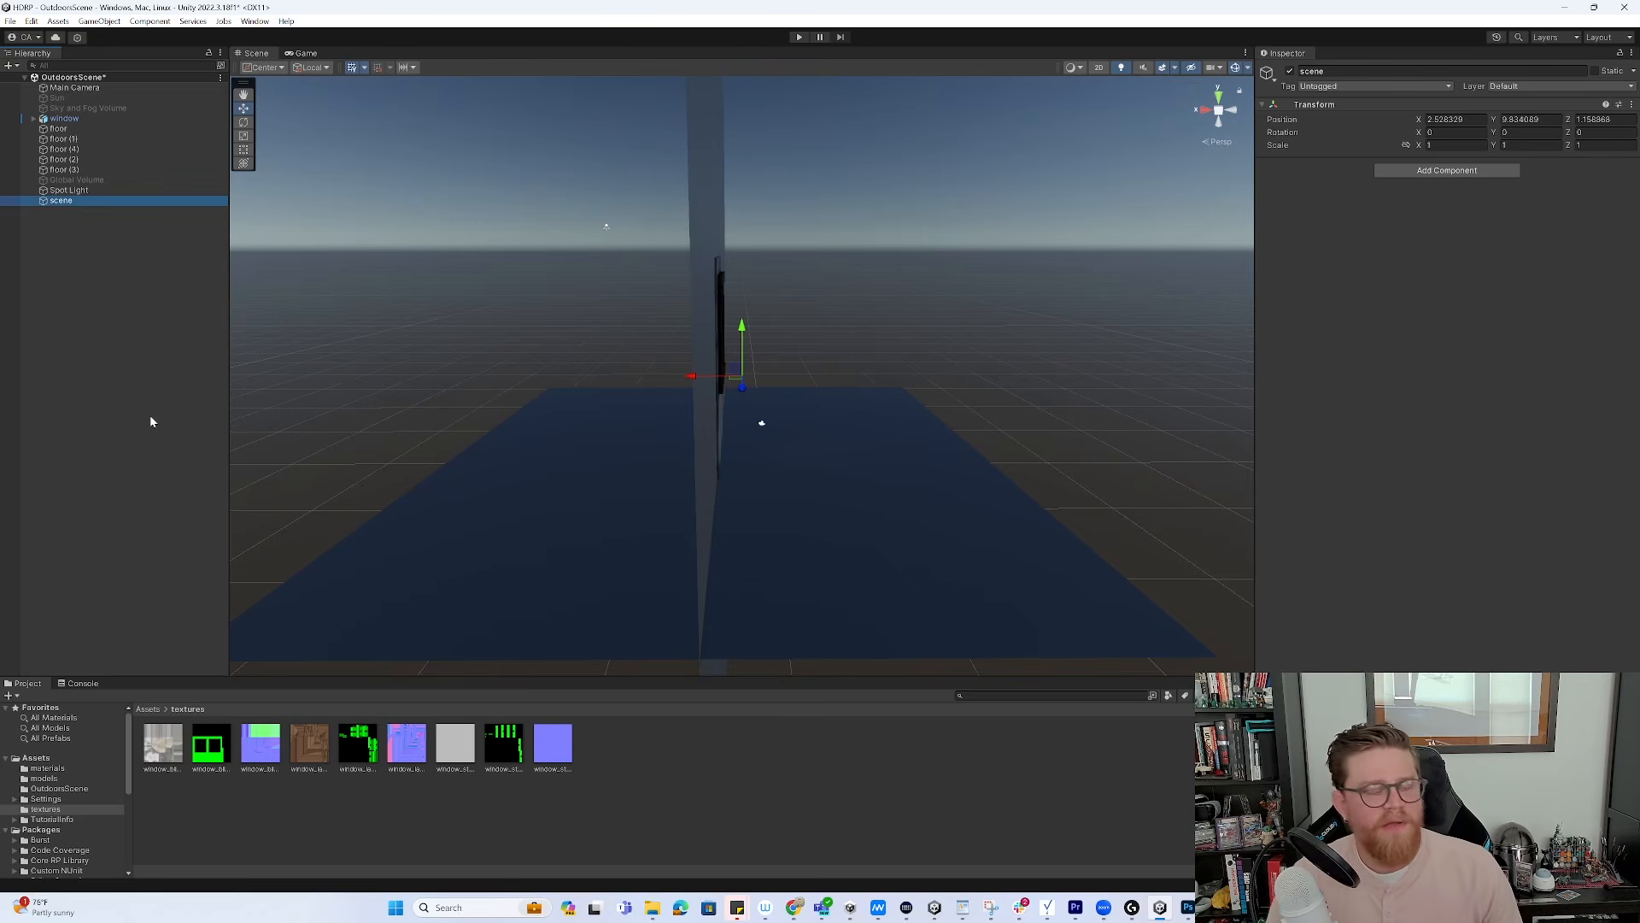
Parent the window, all floor planes, the Global Volume and the Spot Light to the "scene" object
{"action": "left_click", "coordinate": [71, 190]}
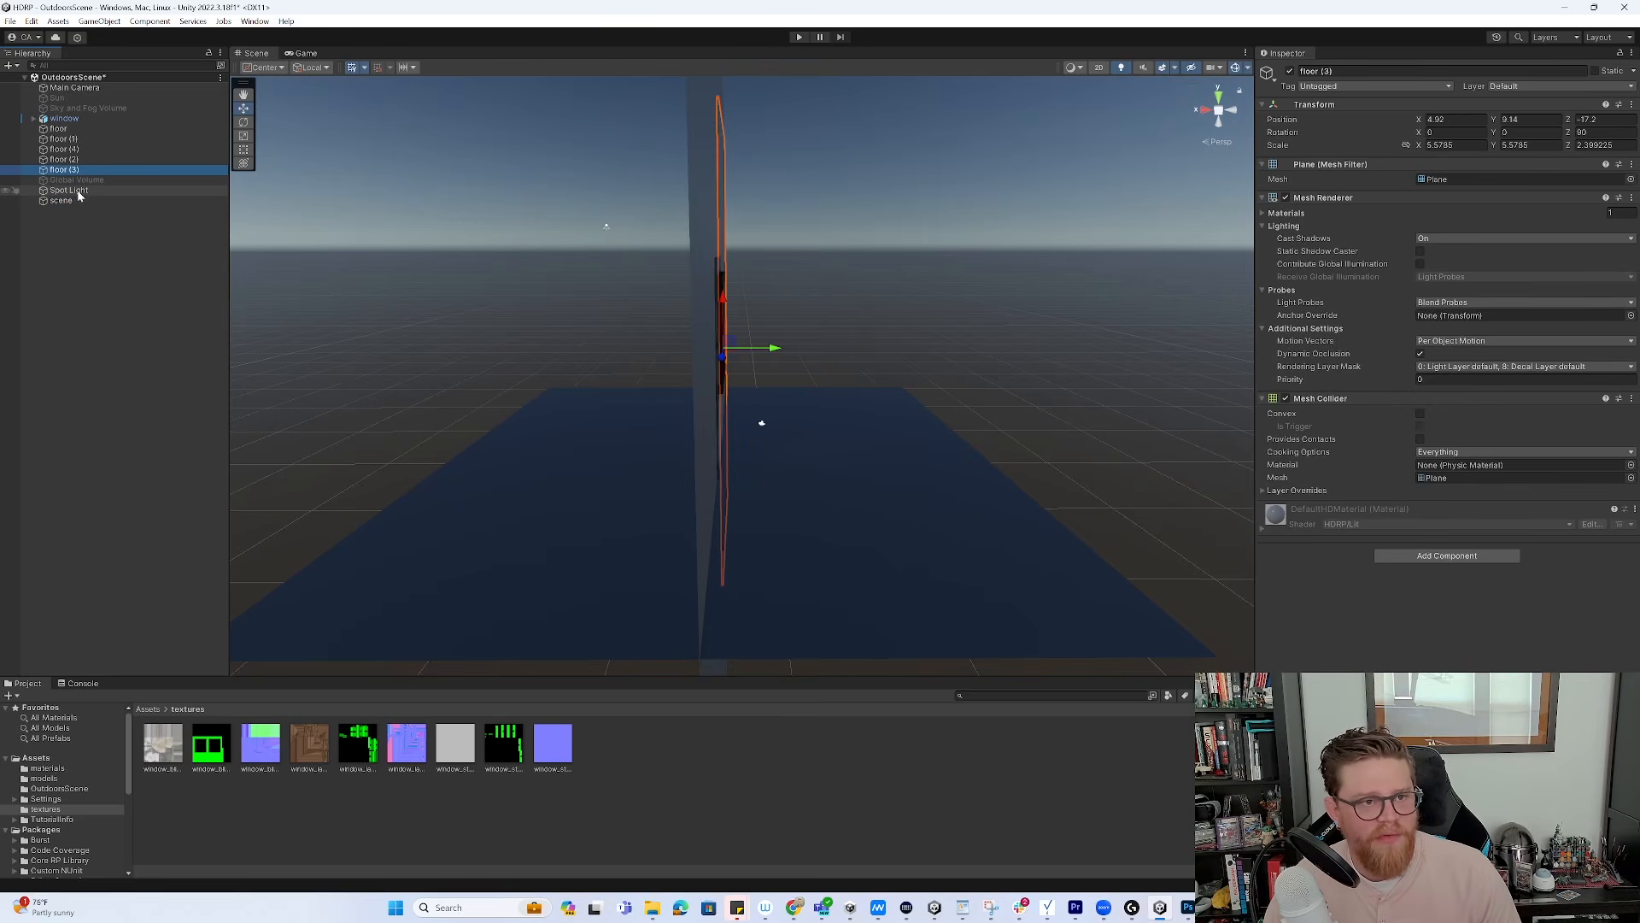
{"action": "left_click", "coordinate": [79, 120], "text": "shift"}
{"action": "left_click_drag", "start_coordinate": [79, 191], "coordinate": [84, 201]}
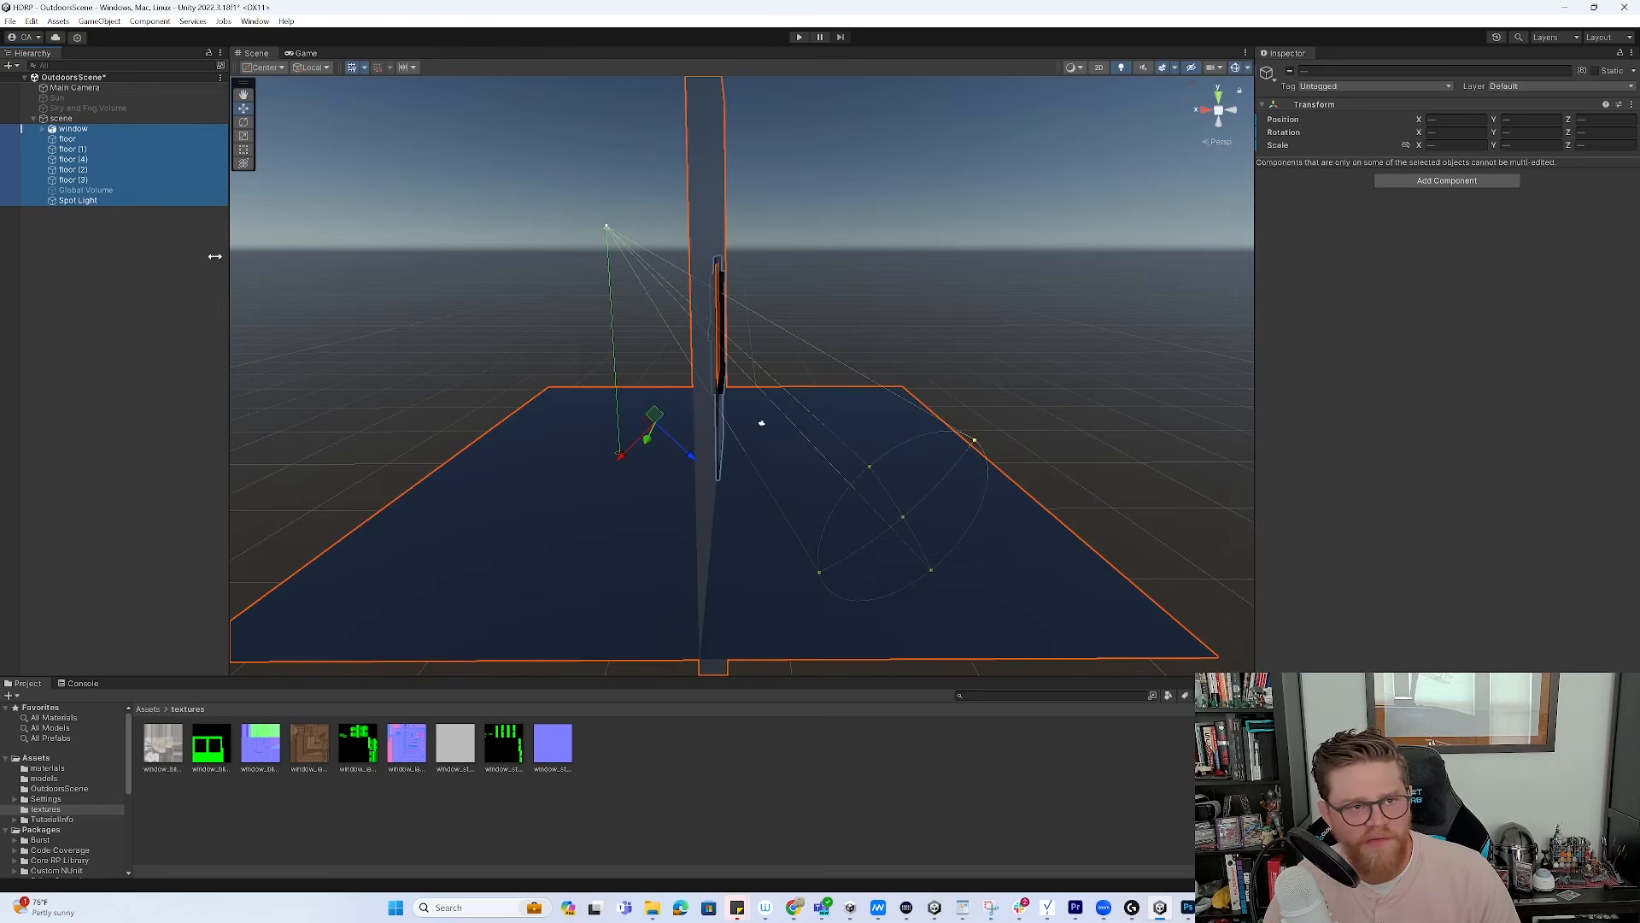
Scale the "scene" parent down uniformly so the window, planes and spot light shrink together
{"action": "left_click", "coordinate": [244, 274]}
{"action": "left_click", "coordinate": [61, 118]}
{"action": "key", "text": "r"}
{"action": "left_click_drag", "start_coordinate": [654, 426], "coordinate": [601, 440]}
{"action": "key", "text": "f"}
{"action": "right_click_drag", "start_coordinate": [791, 377], "coordinate": [879, 432], "text": "alt"}
{"action": "middle_click_drag", "start_coordinate": [878, 432], "coordinate": [827, 429]}
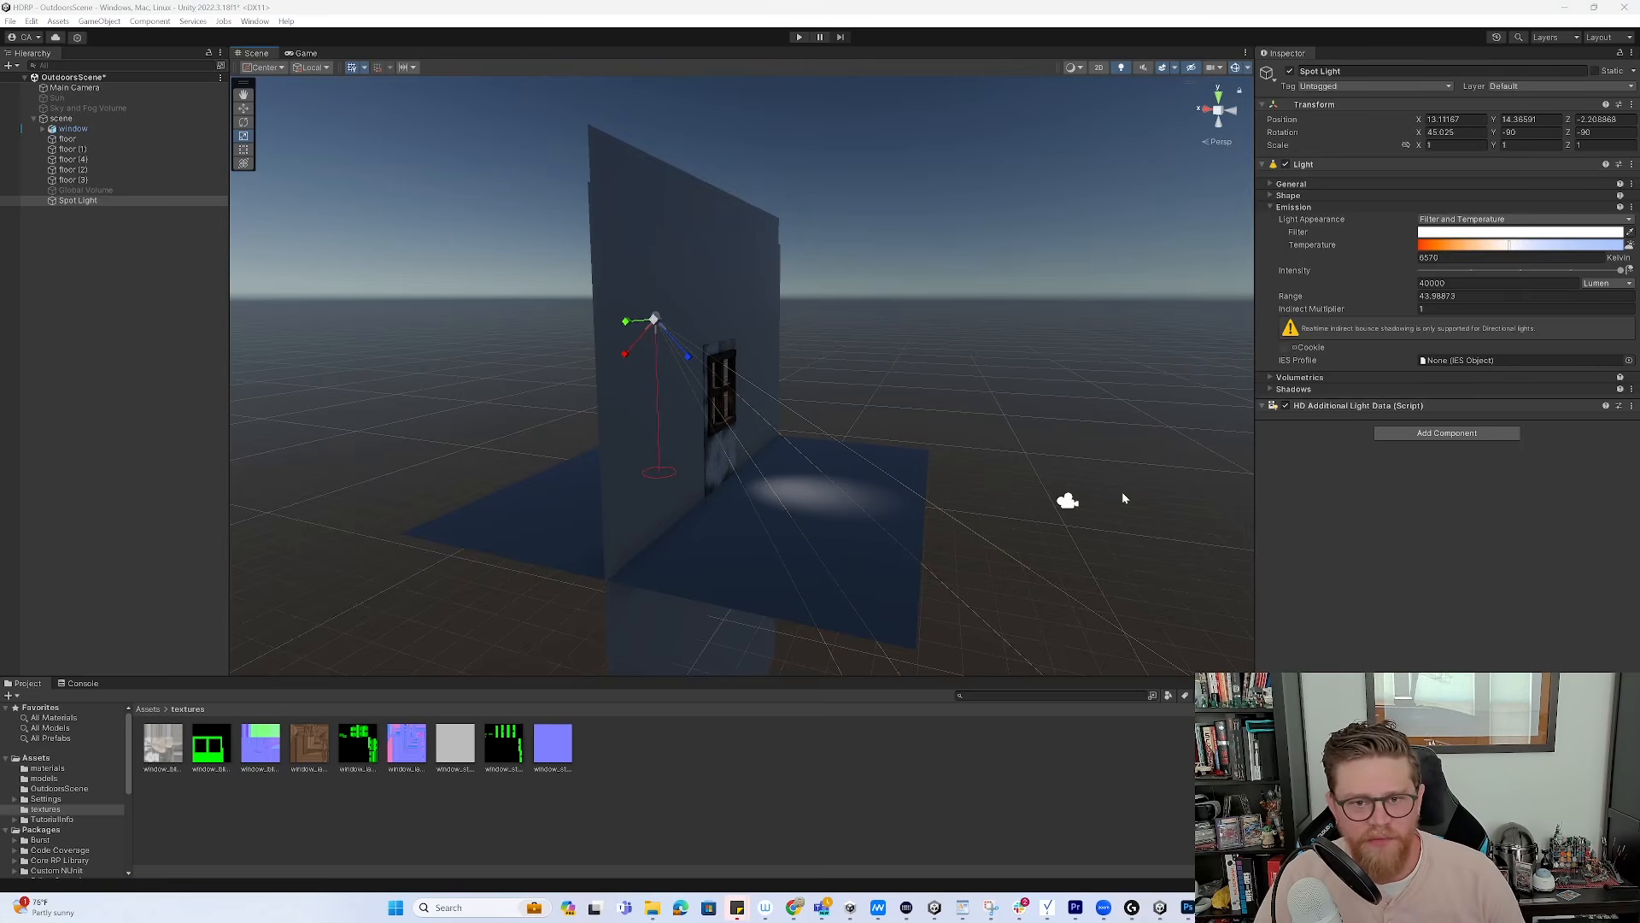
Lower the spot light's intensity to about 18,200 lumen
{"action": "left_click_drag", "start_coordinate": [963, 403], "coordinate": [922, 421], "text": "alt"}
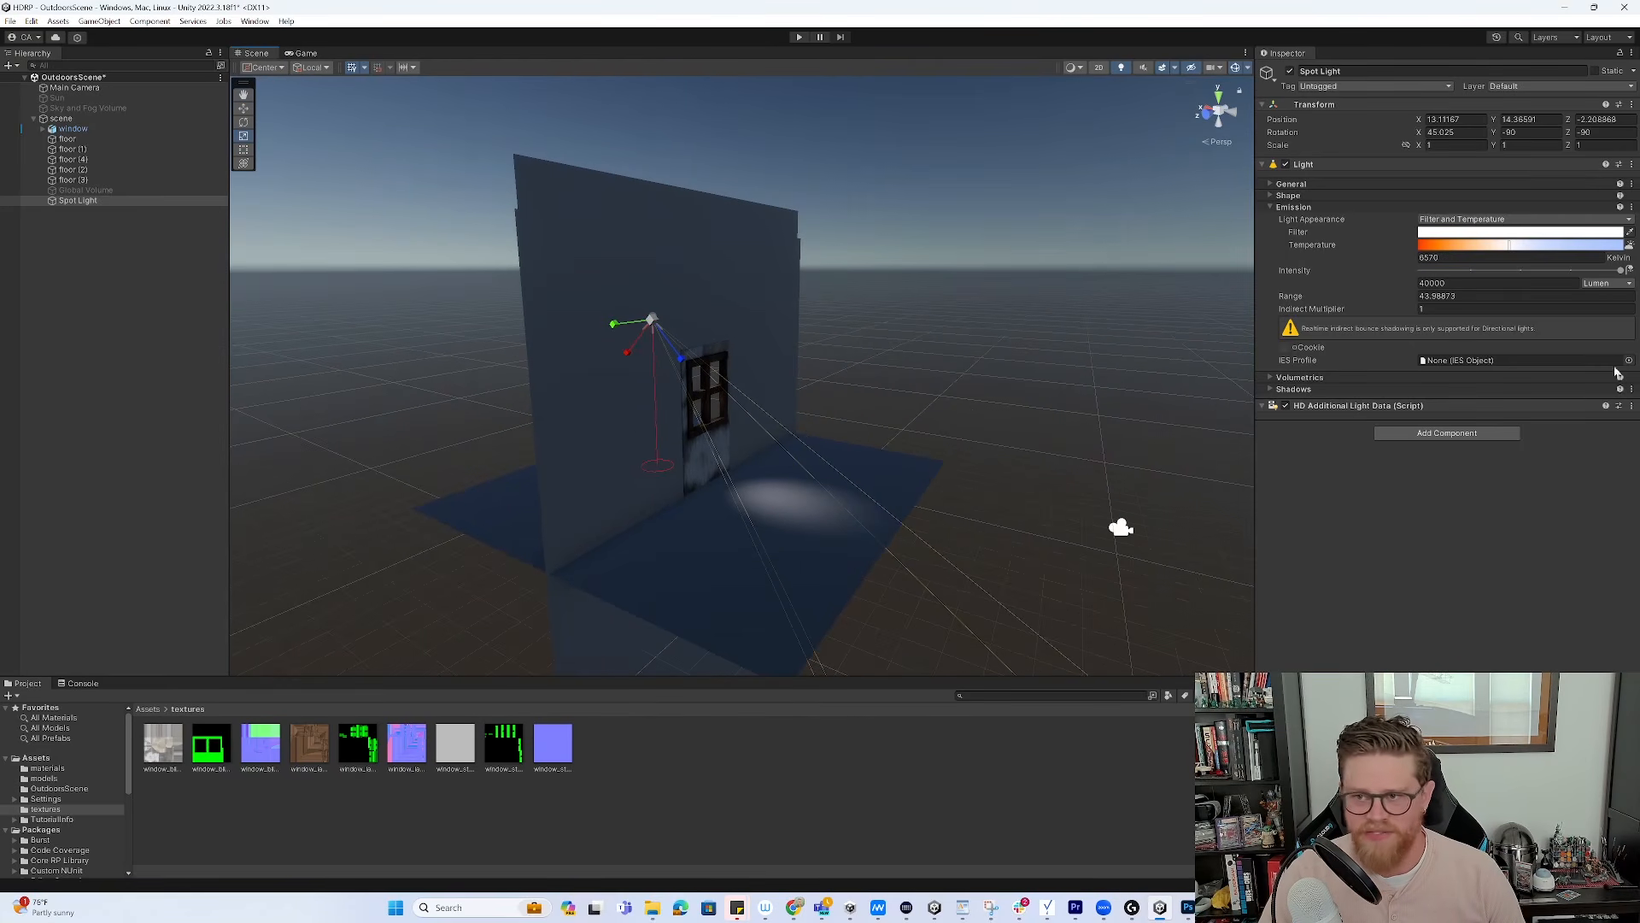
{"action": "left_click_drag", "start_coordinate": [1621, 270], "coordinate": [1571, 275]}
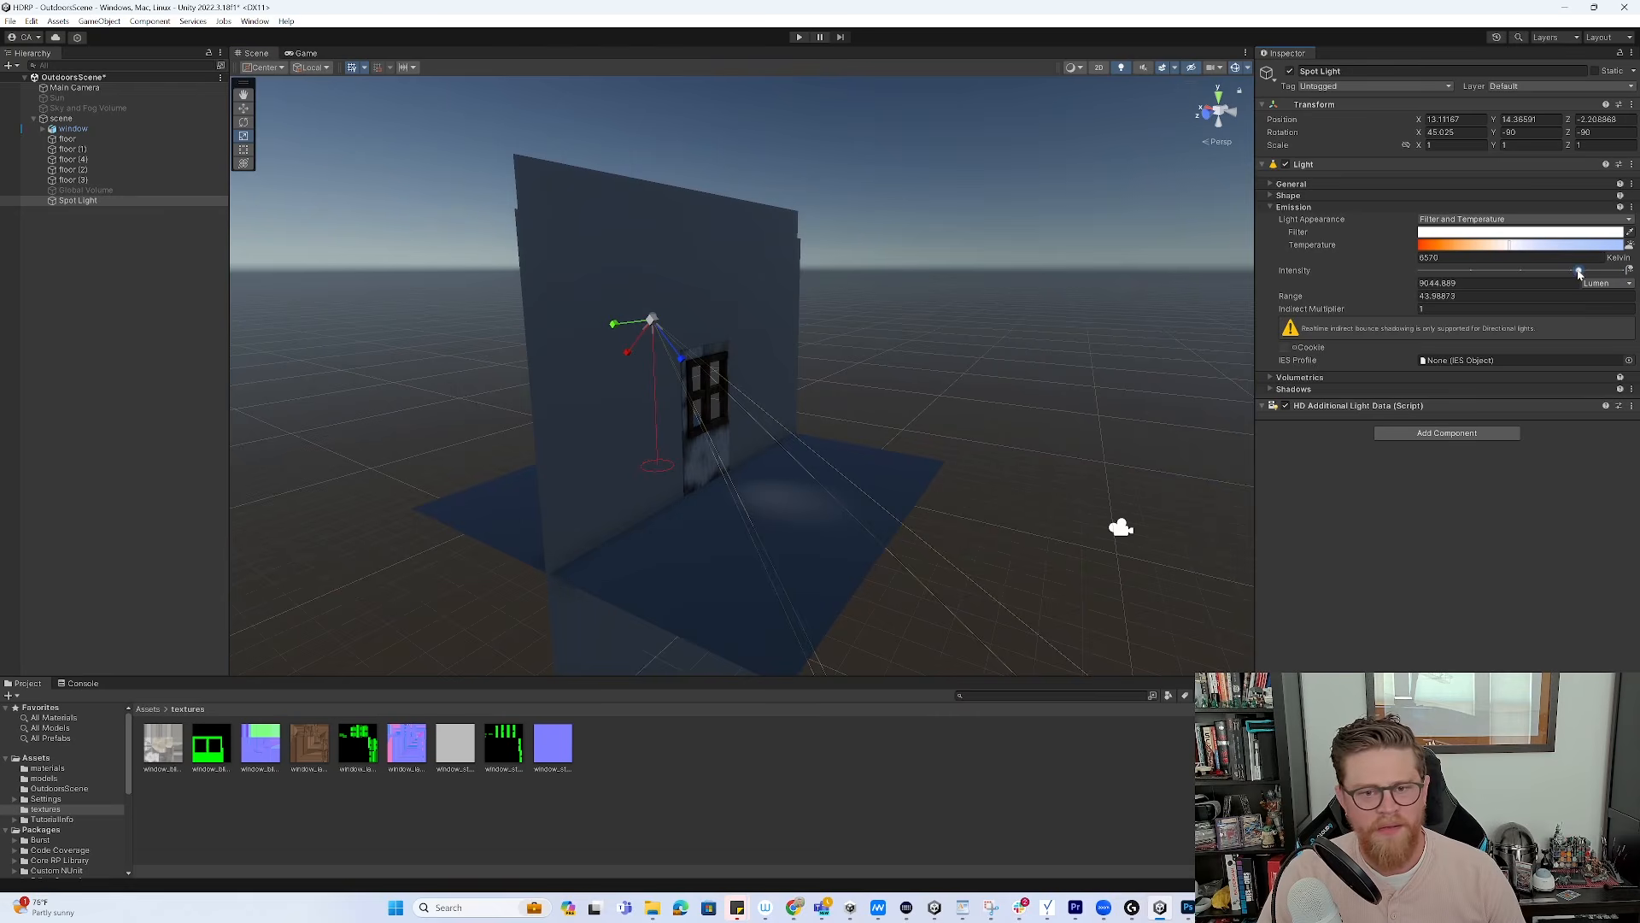
{"action": "left_click_drag", "start_coordinate": [839, 397], "coordinate": [767, 390], "text": "alt"}
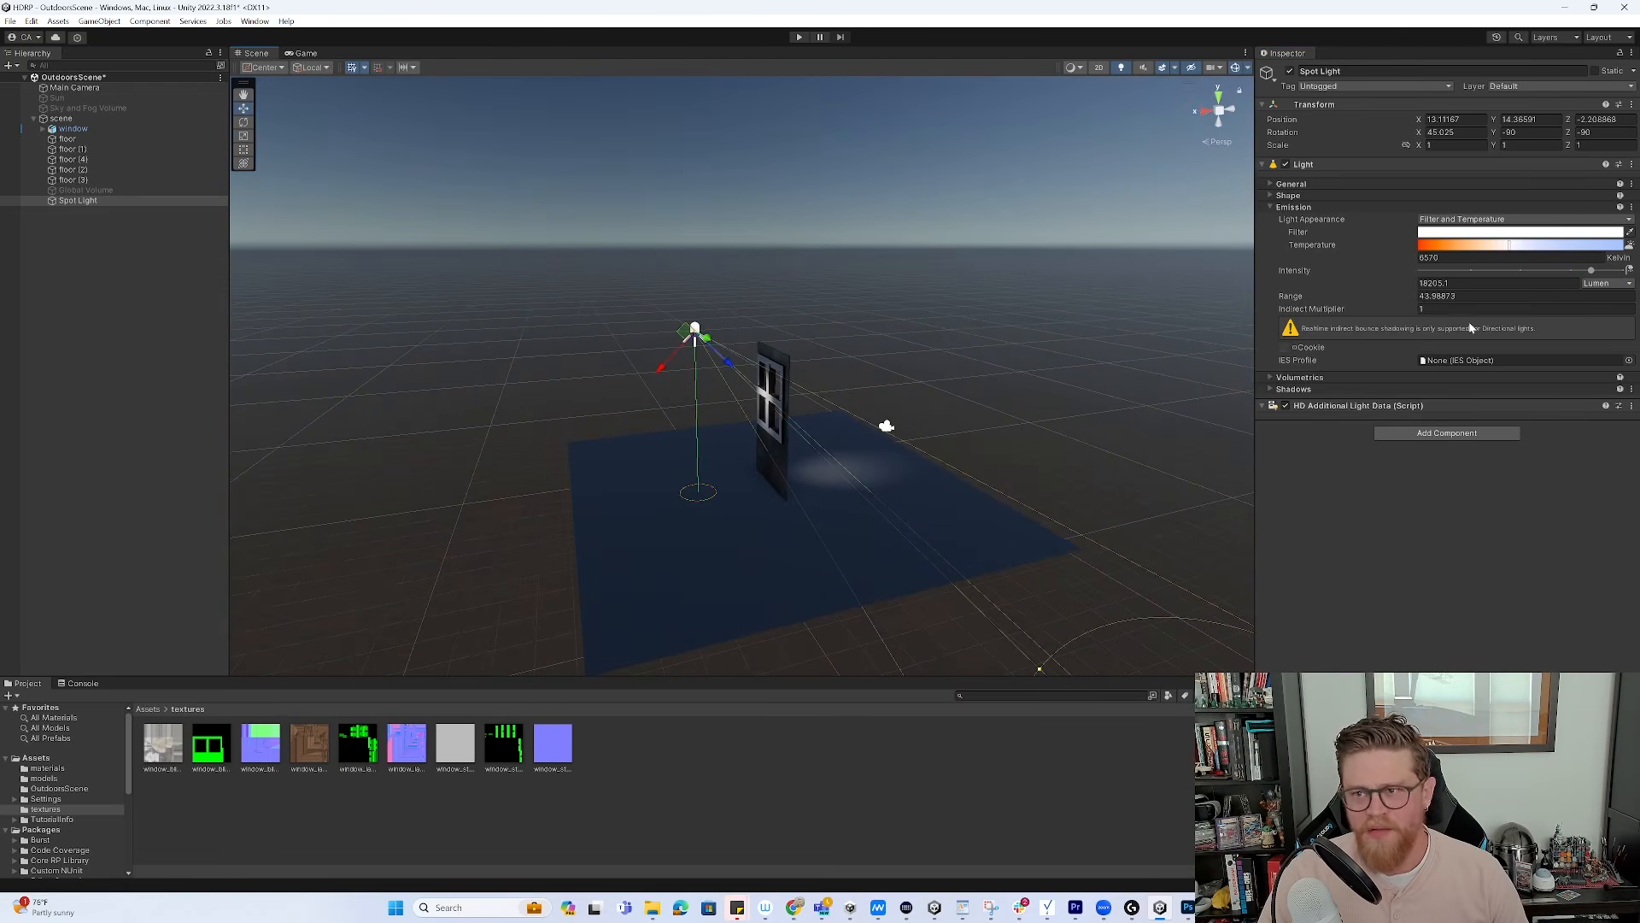
Shorten the spot light's range to about 6.89 so its cone ends near the floor
{"action": "left_click_drag", "start_coordinate": [1054, 377], "coordinate": [765, 459], "text": "alt"}
{"action": "right_click_drag", "start_coordinate": [765, 459], "coordinate": [704, 442], "text": "alt"}
{"action": "middle_click_drag", "start_coordinate": [875, 491], "coordinate": [707, 228], "text": "alt"}
{"action": "right_click_drag", "start_coordinate": [735, 427], "coordinate": [608, 367], "text": "alt"}
{"action": "right_click_drag", "start_coordinate": [811, 452], "coordinate": [764, 432], "text": "alt"}
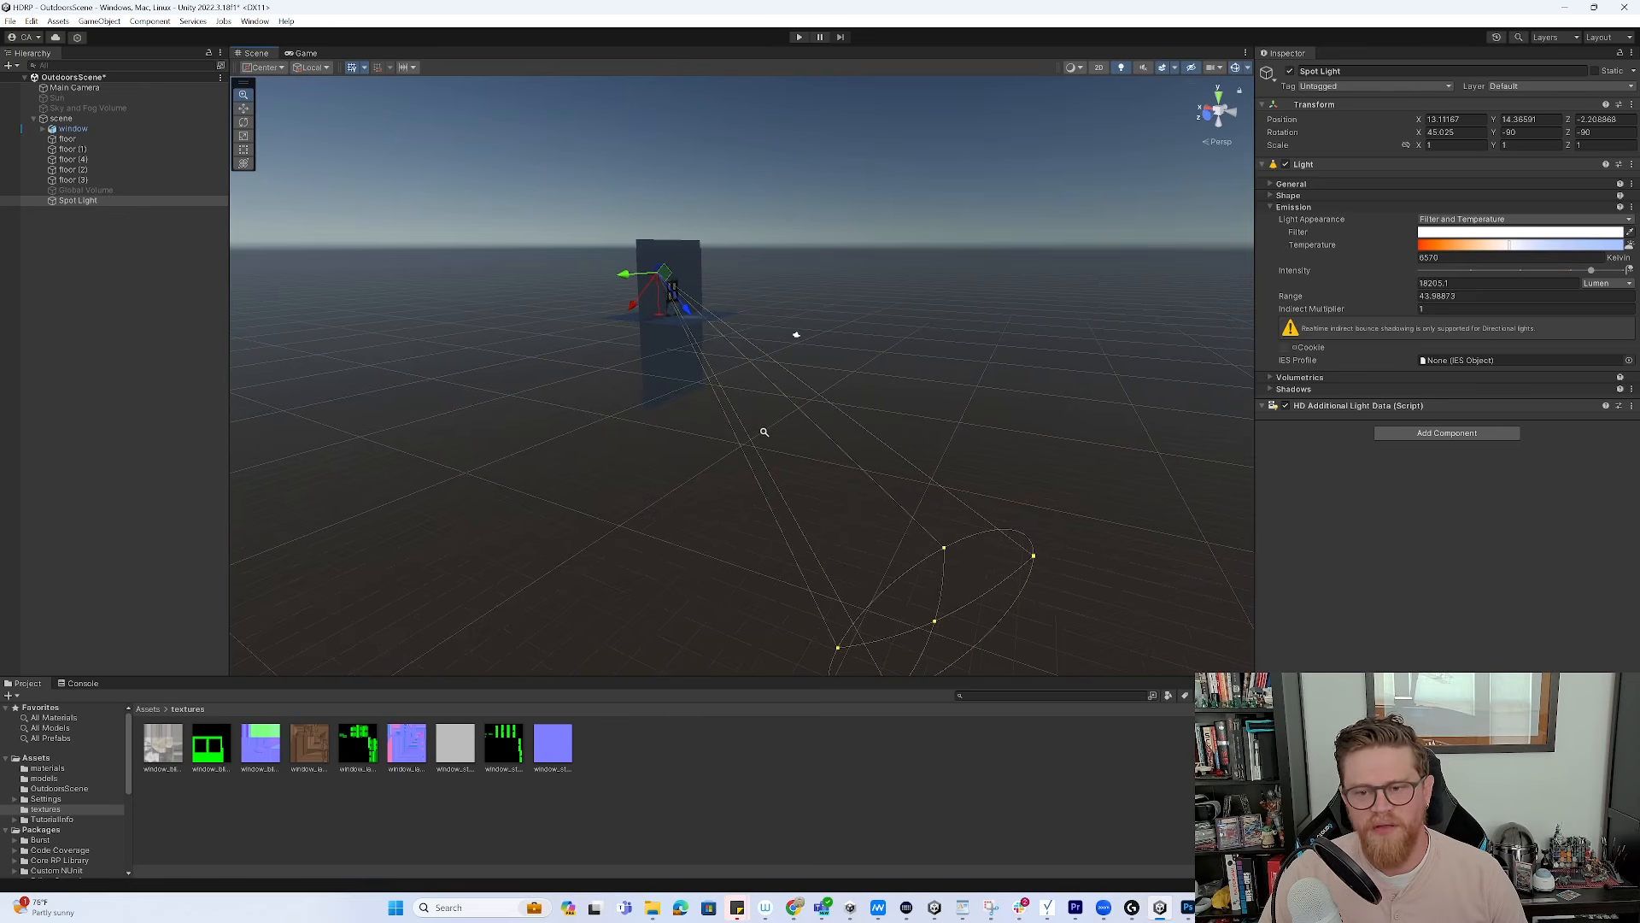
{"action": "left_click_drag", "start_coordinate": [937, 623], "coordinate": [687, 330]}
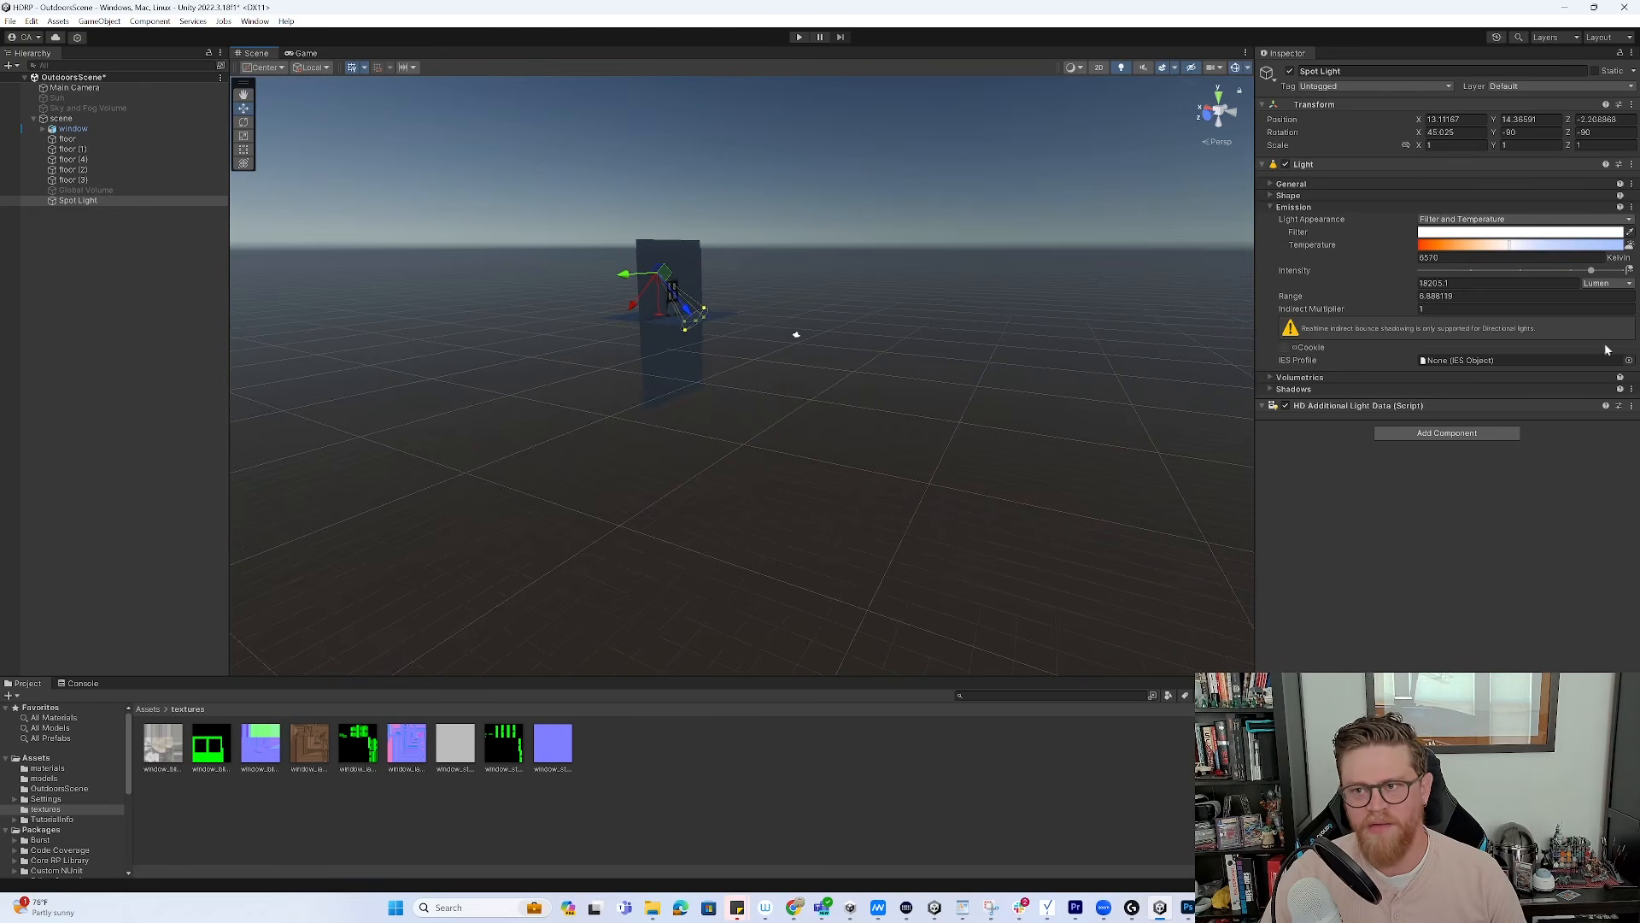
Widen the spot light's cone to an outer angle of about 55.5 degrees
{"action": "left_click", "coordinate": [1270, 184]}
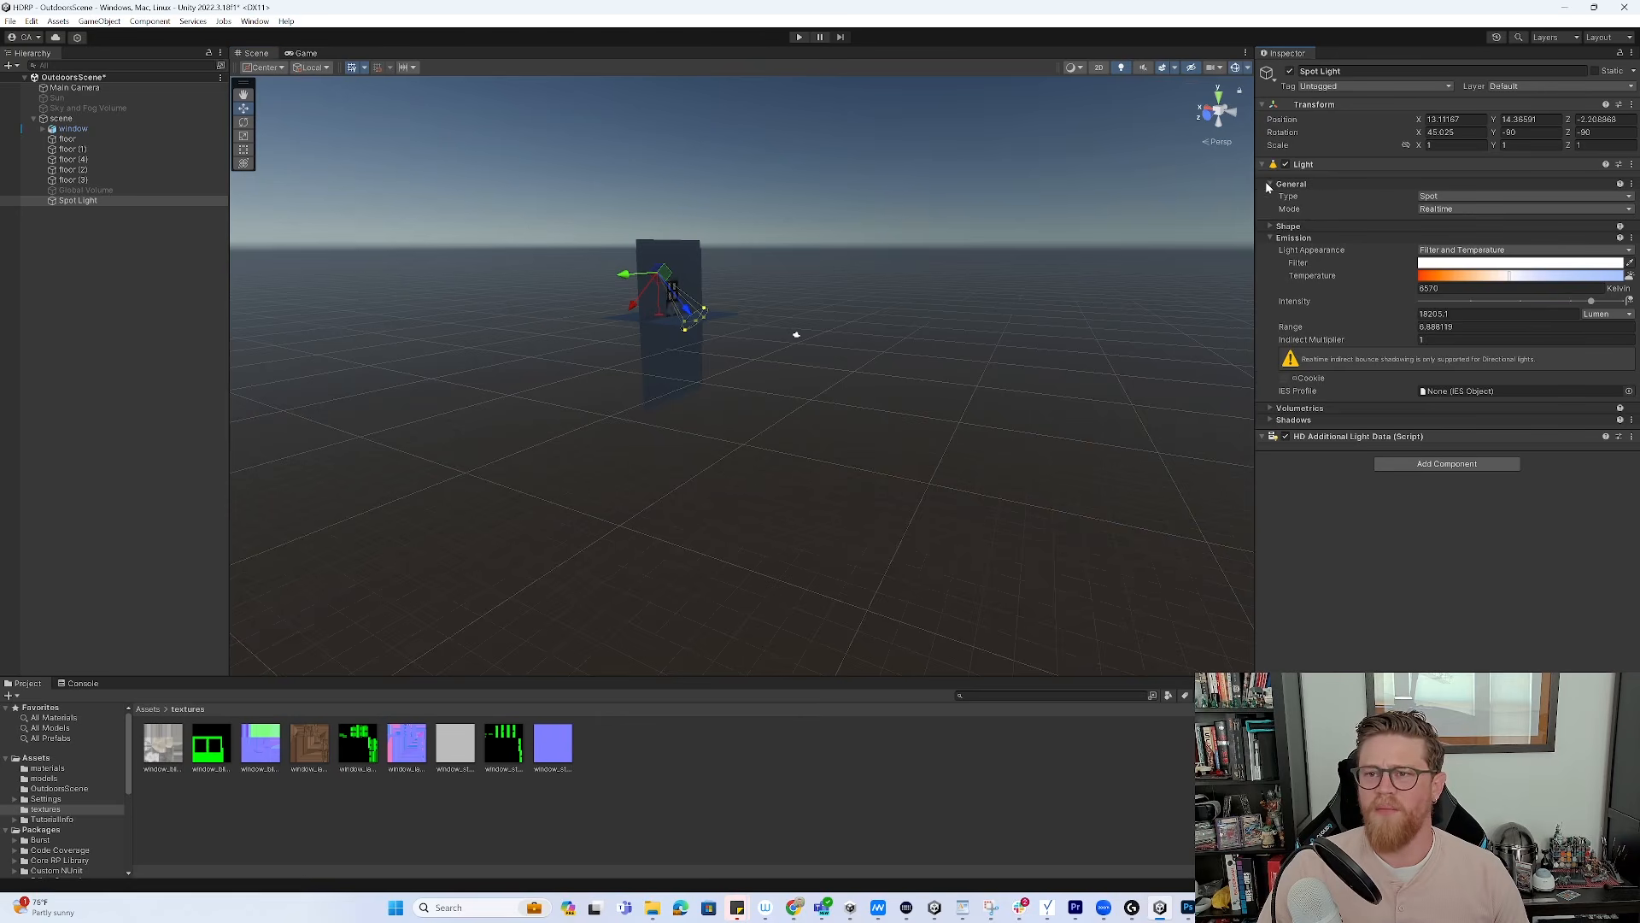
{"action": "left_click", "coordinate": [1282, 228]}
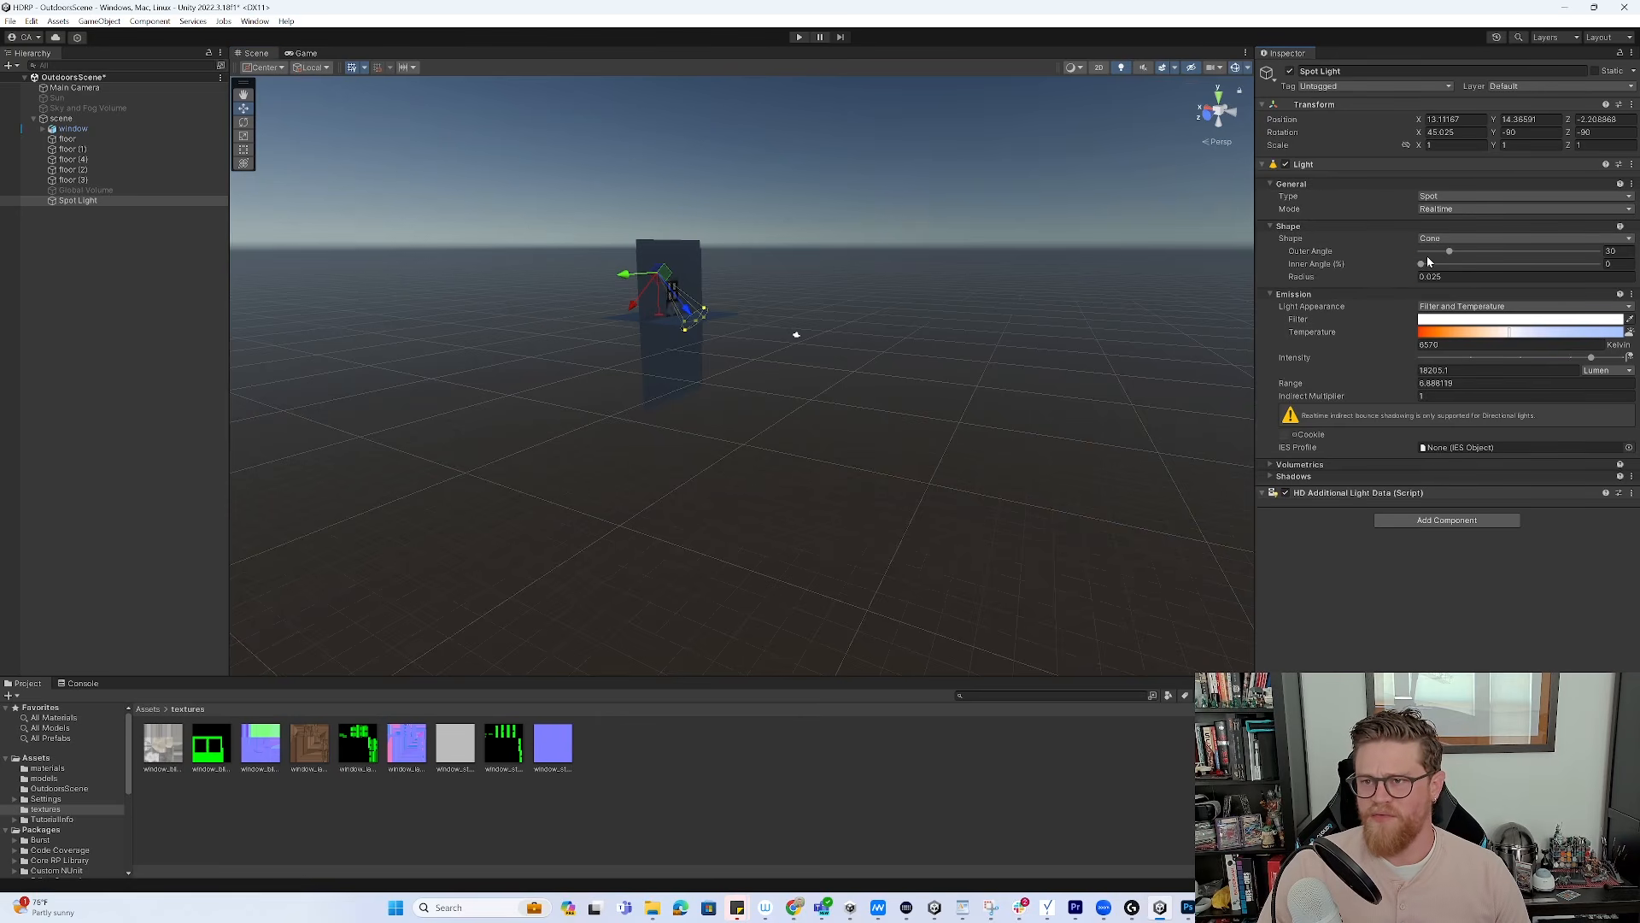
{"action": "left_click", "coordinate": [1450, 252]}
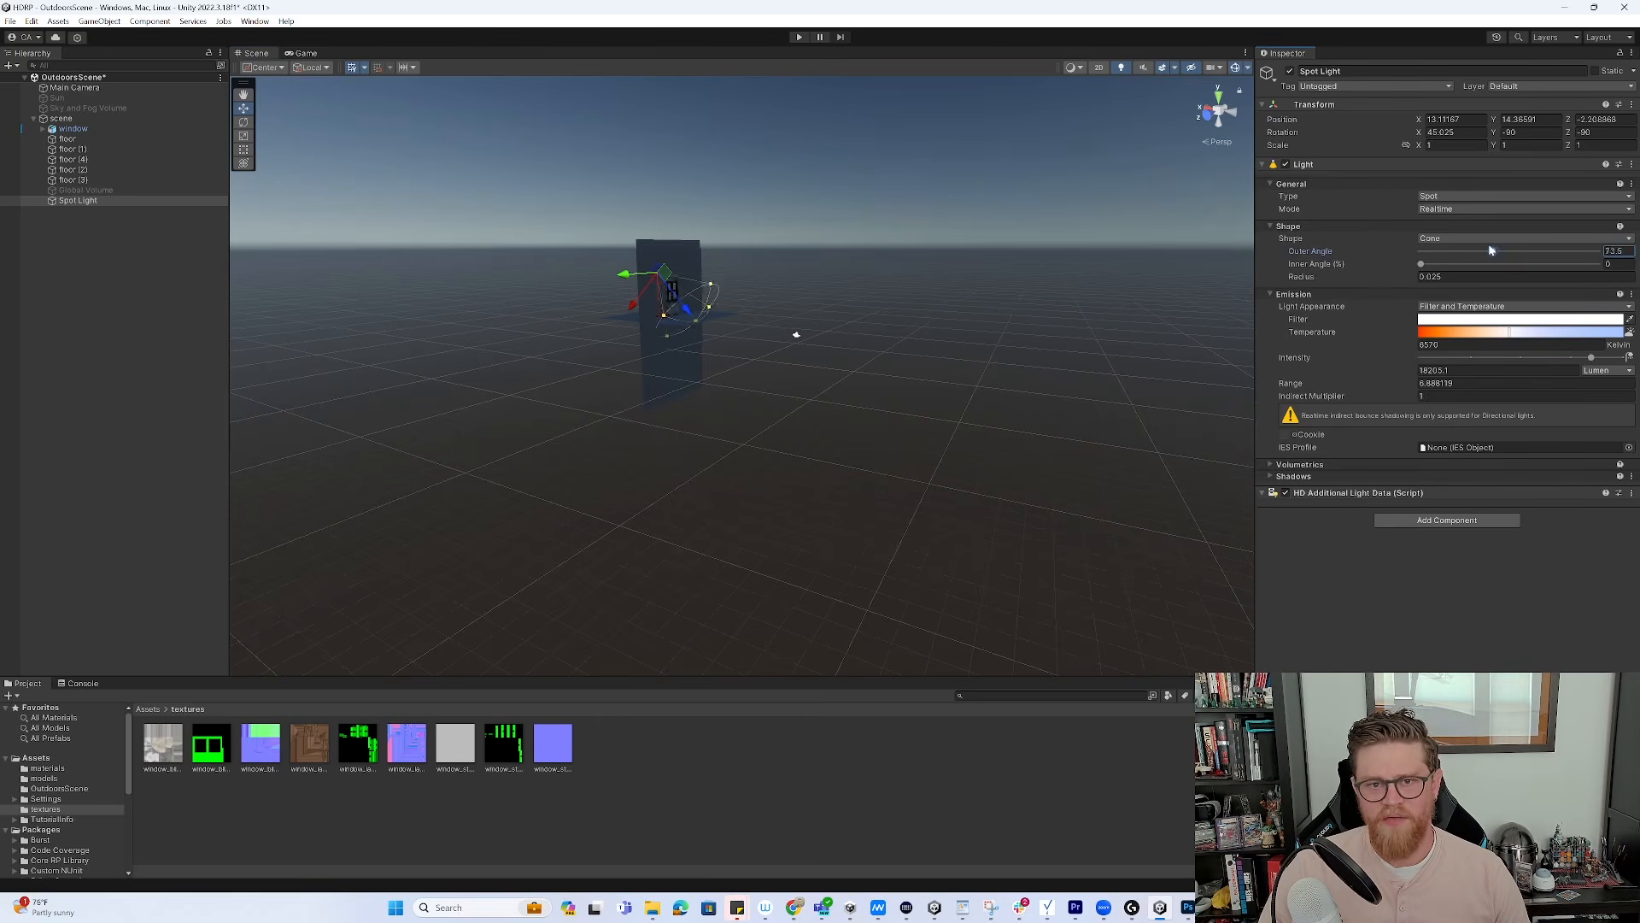
{"action": "mouse_move", "coordinate": [714, 292]}
{"action": "left_mouse_down"}
{"action": "mouse_move", "coordinate": [720, 257]}
{"action": "mouse_move", "coordinate": [714, 299]}
{"action": "left_mouse_up"}
{"action": "right_click_drag", "start_coordinate": [714, 299], "coordinate": [1216, 561], "text": "alt"}
{"action": "left_click_drag", "start_coordinate": [806, 363], "coordinate": [857, 389], "text": "alt"}
{"action": "middle_click_drag", "start_coordinate": [858, 389], "coordinate": [913, 432]}
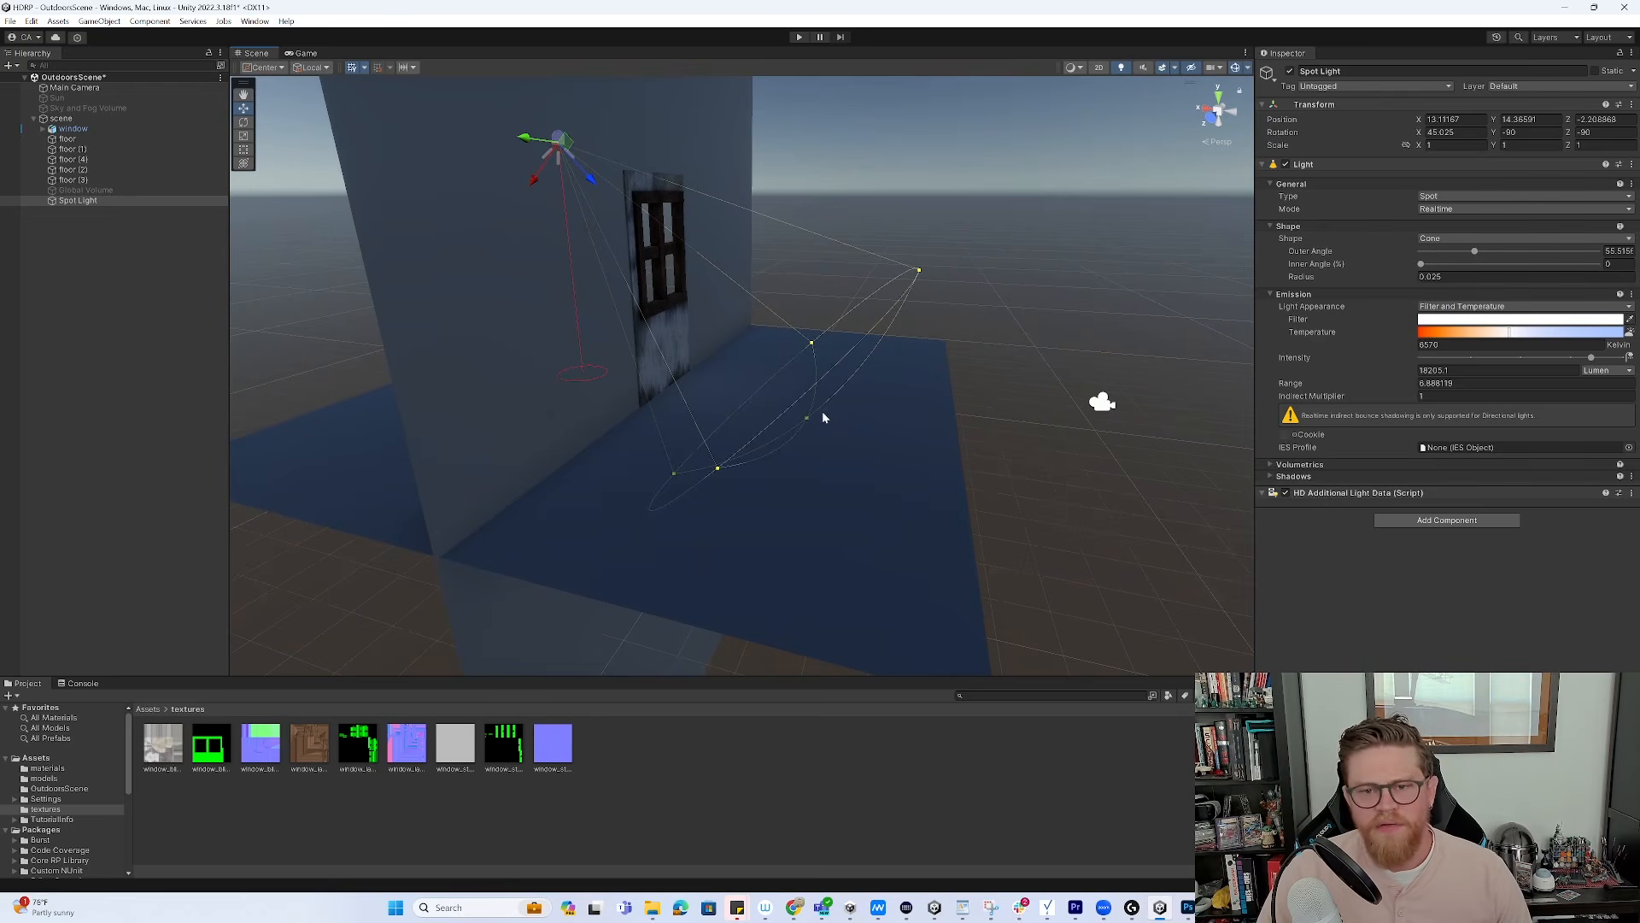
Extend the spot light's range to about 7.85 and raise its intensity to 40000 lumen
{"action": "left_click_drag", "start_coordinate": [806, 423], "coordinate": [847, 454]}
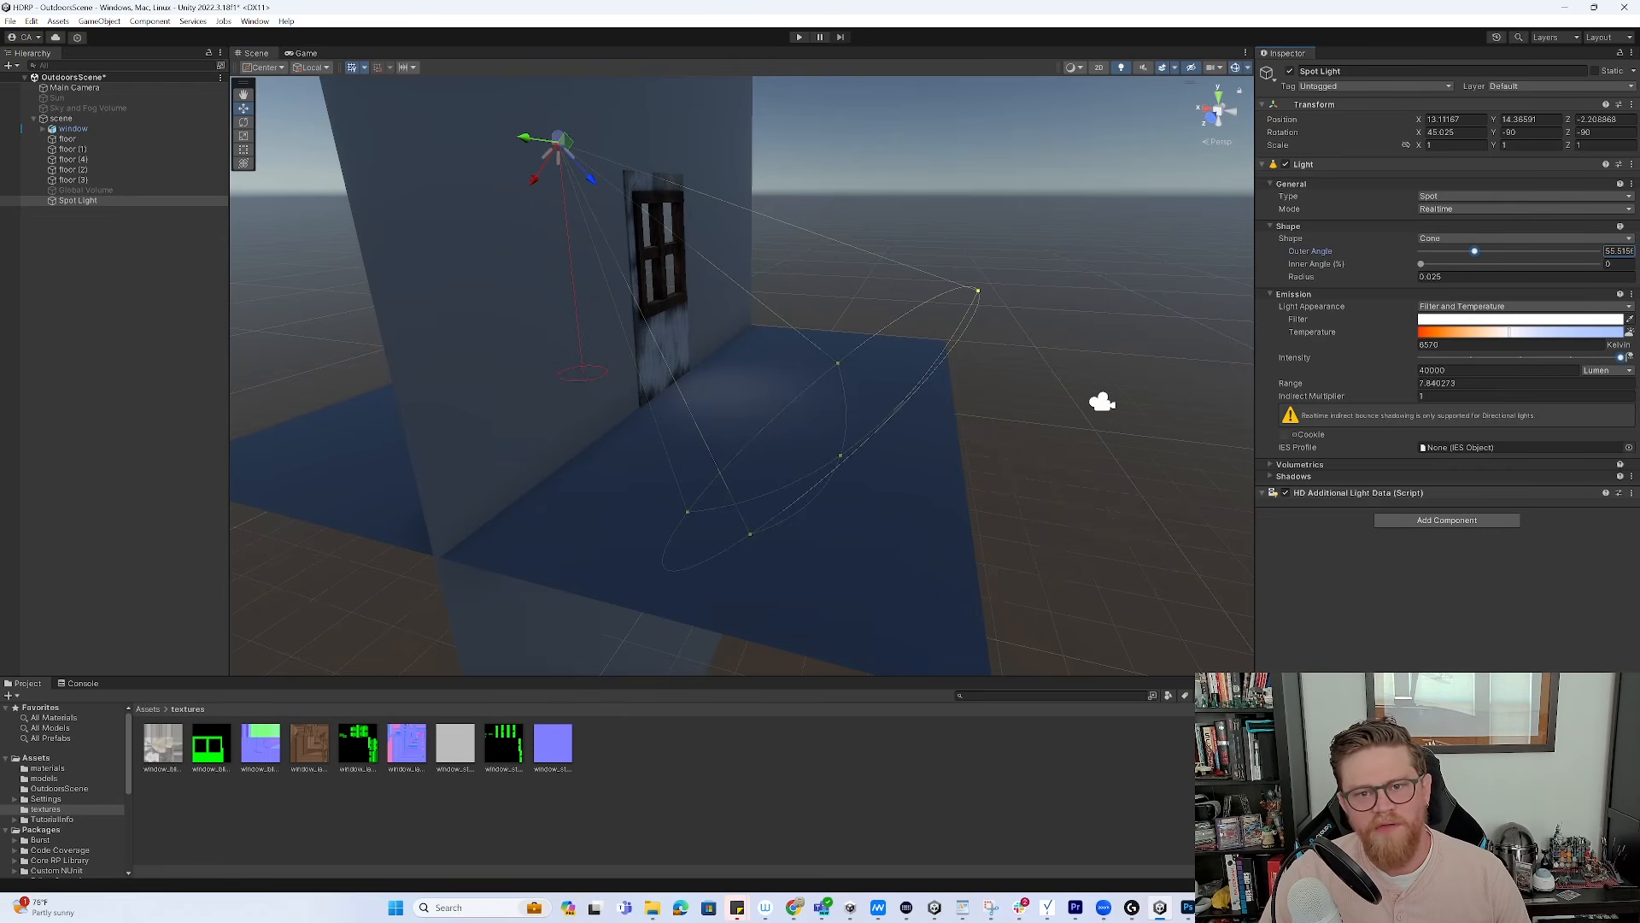
{"action": "left_click_drag", "start_coordinate": [1634, 369], "coordinate": [1606, 389]}
Rotate the spot light to a shallower downward tilt so it aims farther through the window
{"action": "left_click_drag", "start_coordinate": [762, 351], "coordinate": [702, 343], "text": "alt"}
{"action": "key", "text": "e"}
{"action": "left_click_drag", "start_coordinate": [615, 134], "coordinate": [621, 122]}
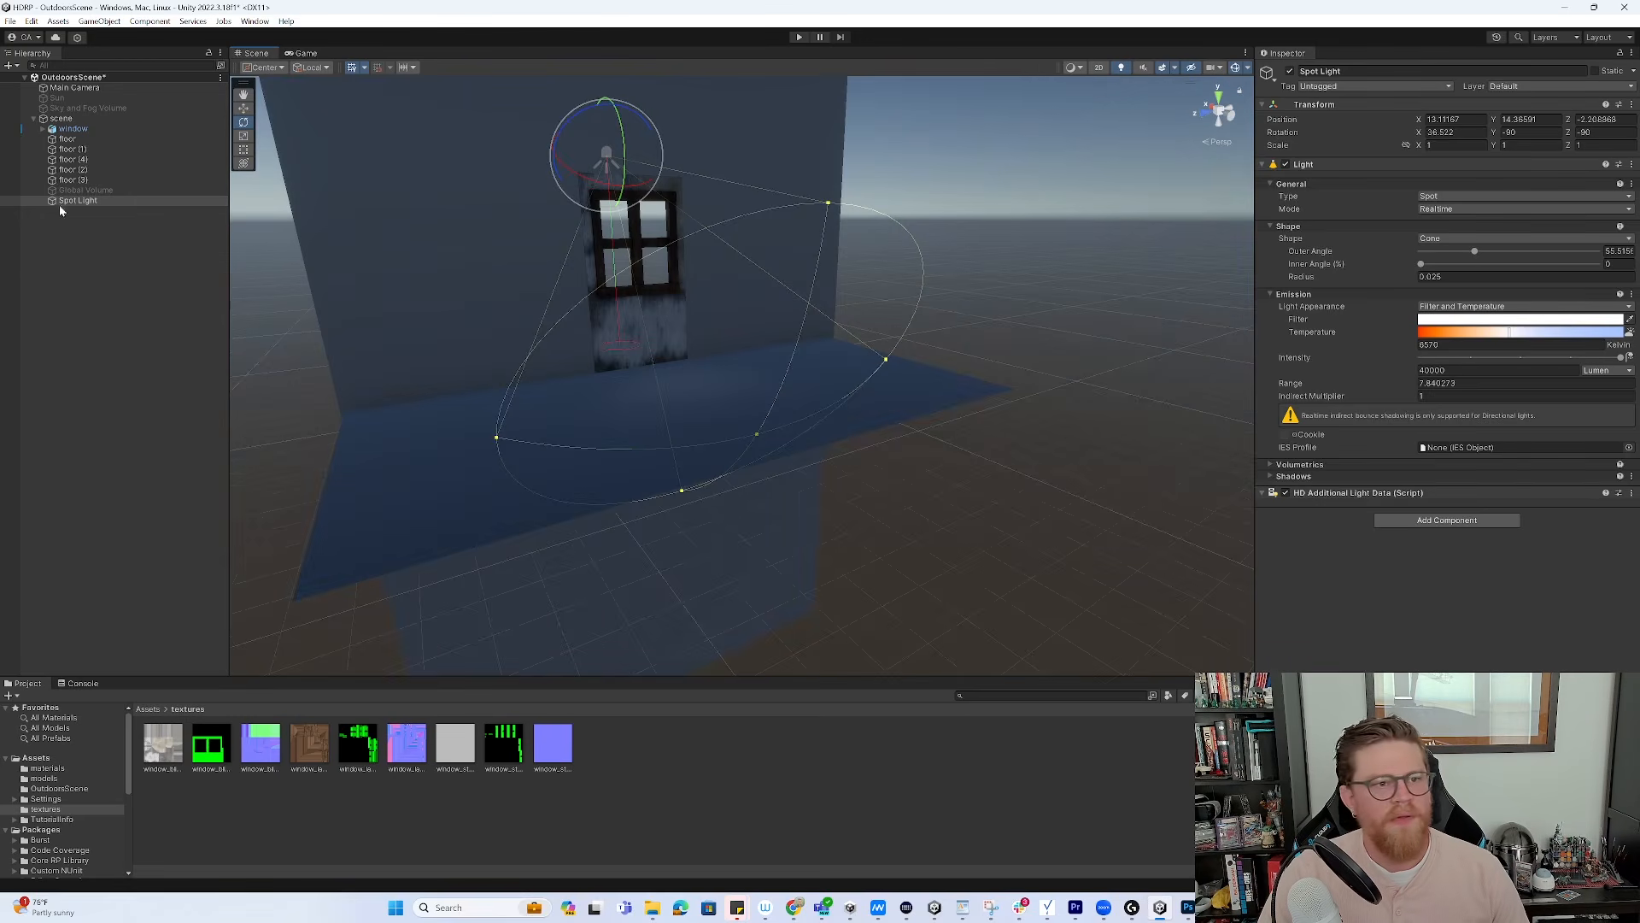
Reactivate the Global Volume that holds the fog
{"action": "left_click", "coordinate": [85, 189]}
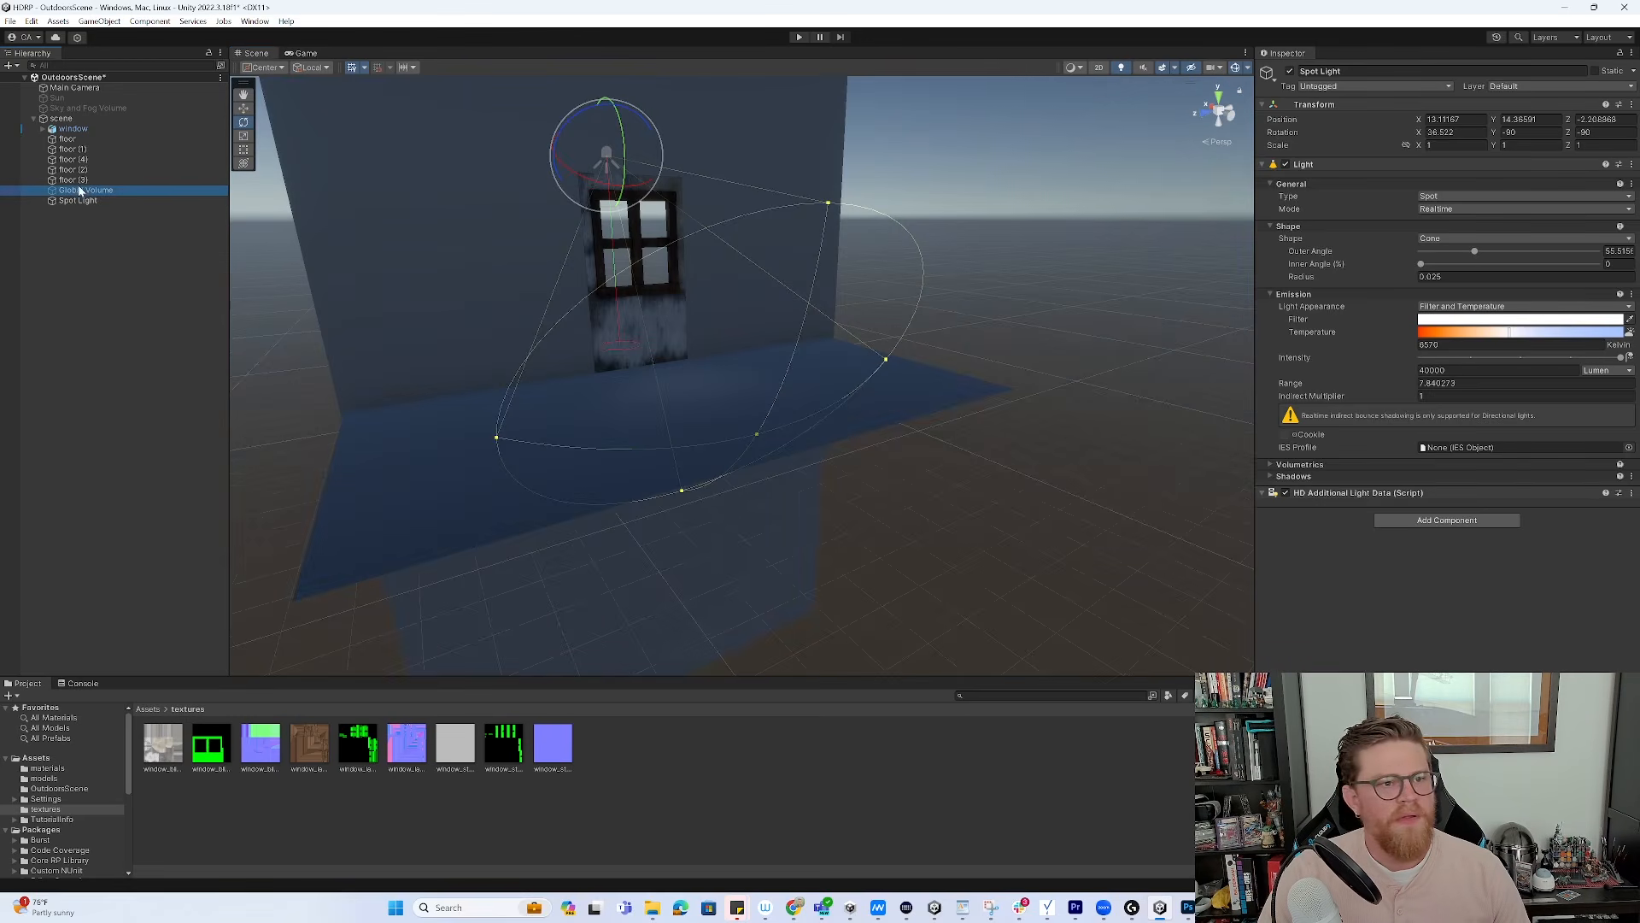
{"action": "left_click", "coordinate": [1290, 71]}
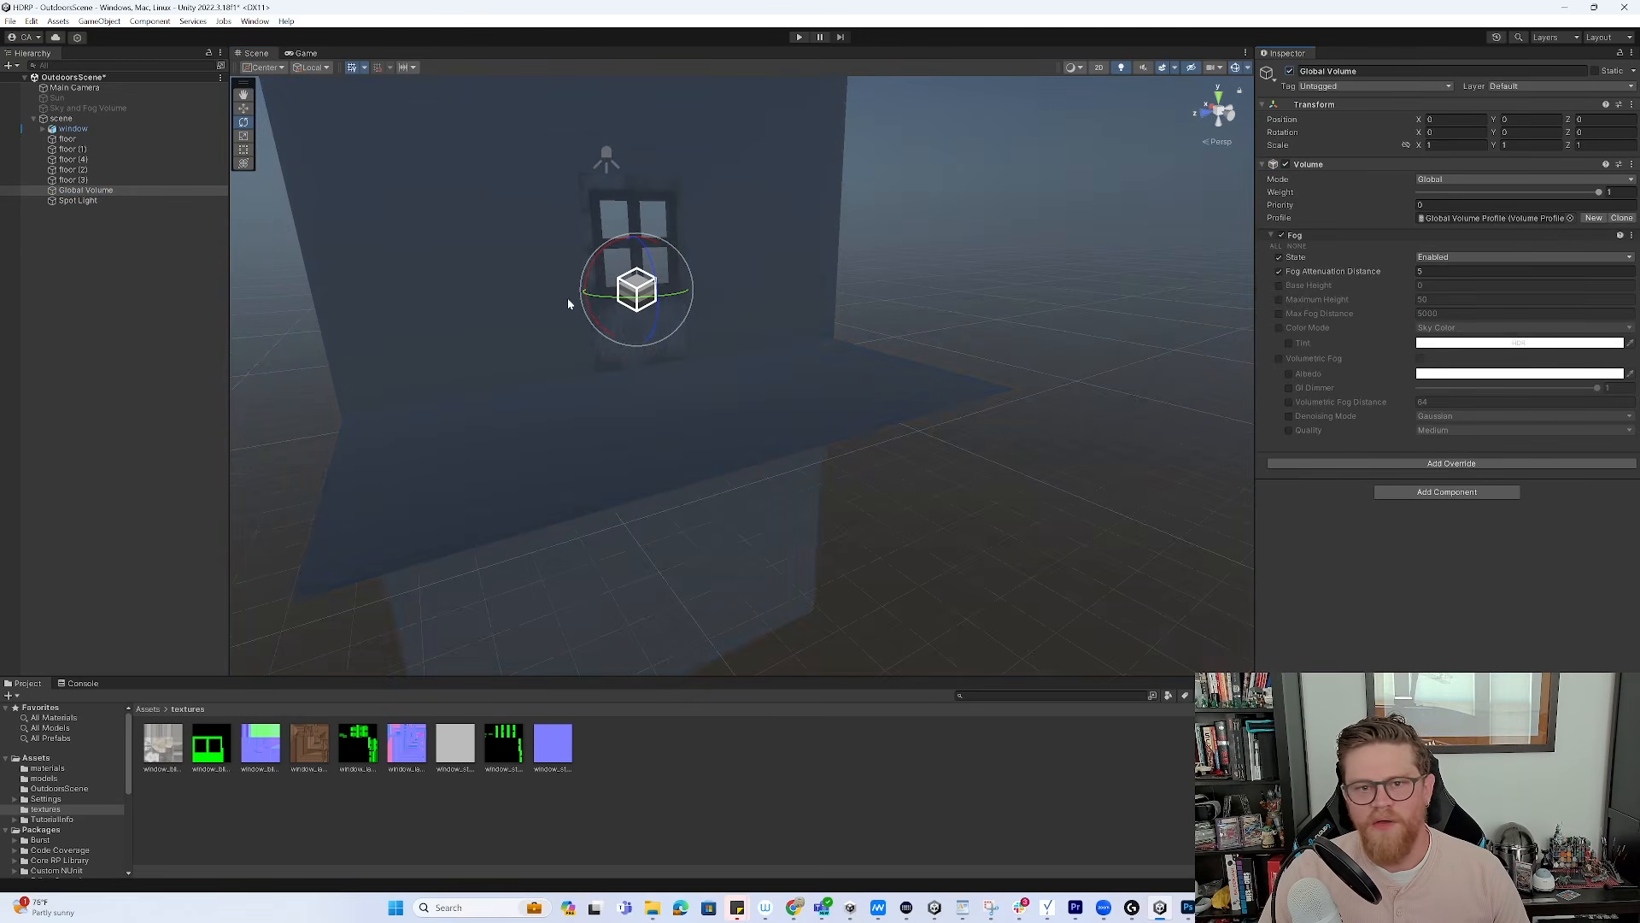
{"action": "left_click_drag", "start_coordinate": [567, 301], "coordinate": [672, 285], "text": "alt"}
Raise the spot light's volumetric multiplier to 16 and its indirect multiplier to 5.84
{"action": "left_click", "coordinate": [90, 200]}
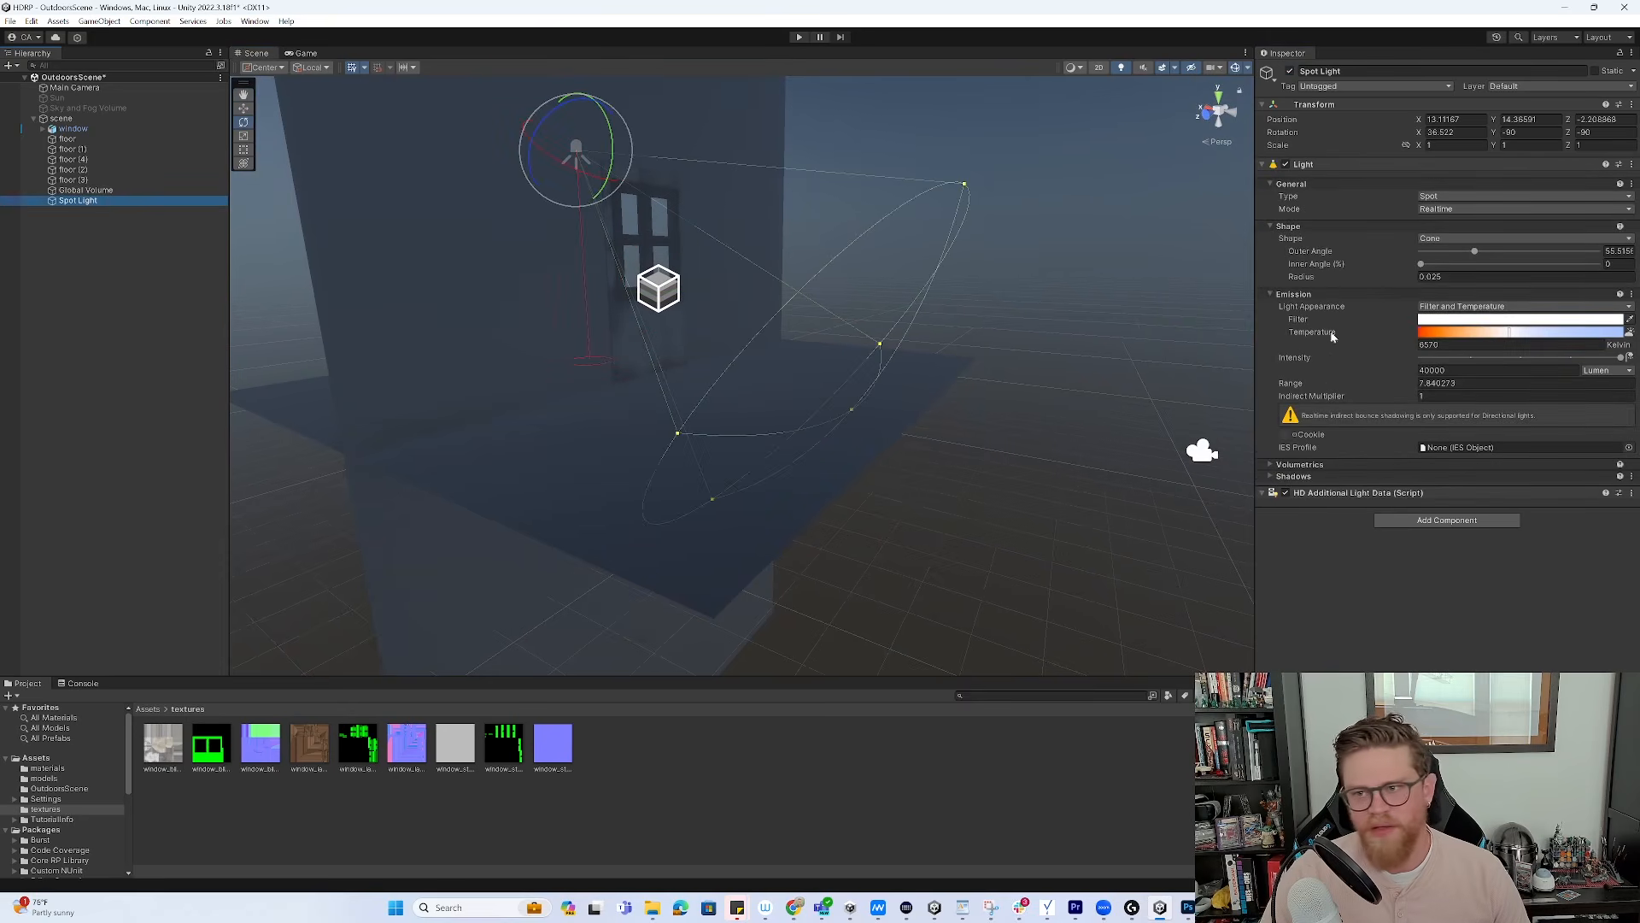
{"action": "left_click", "coordinate": [1271, 465]}
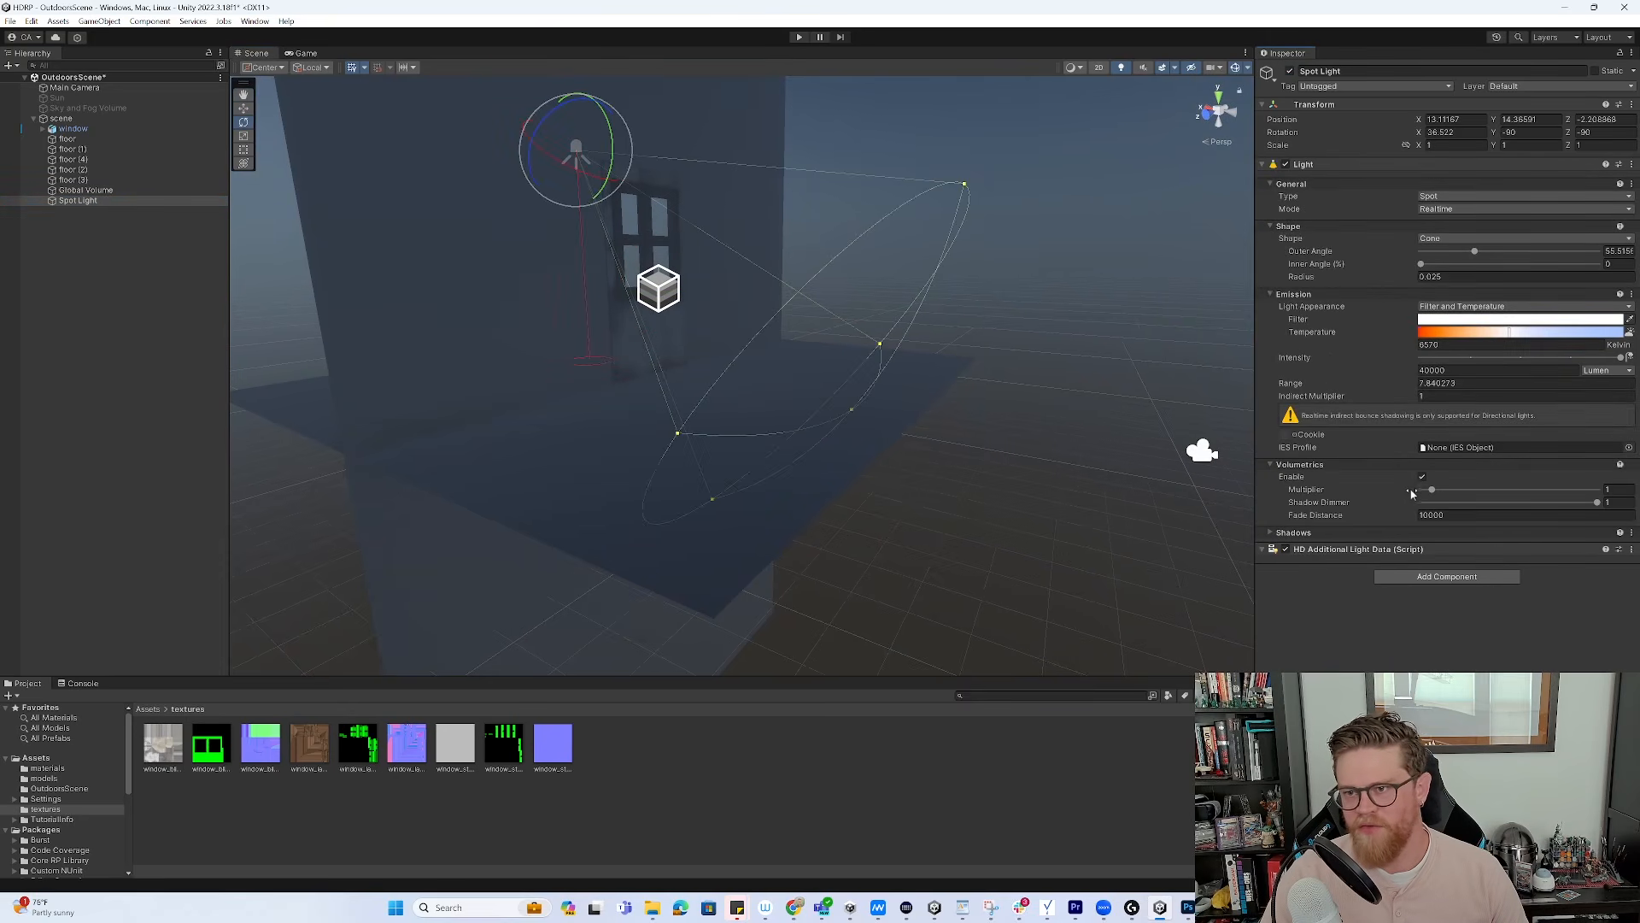
{"action": "right_click_drag", "start_coordinate": [1017, 366], "coordinate": [1029, 401], "text": "alt"}
{"action": "middle_click_drag", "start_coordinate": [901, 343], "coordinate": [971, 475]}
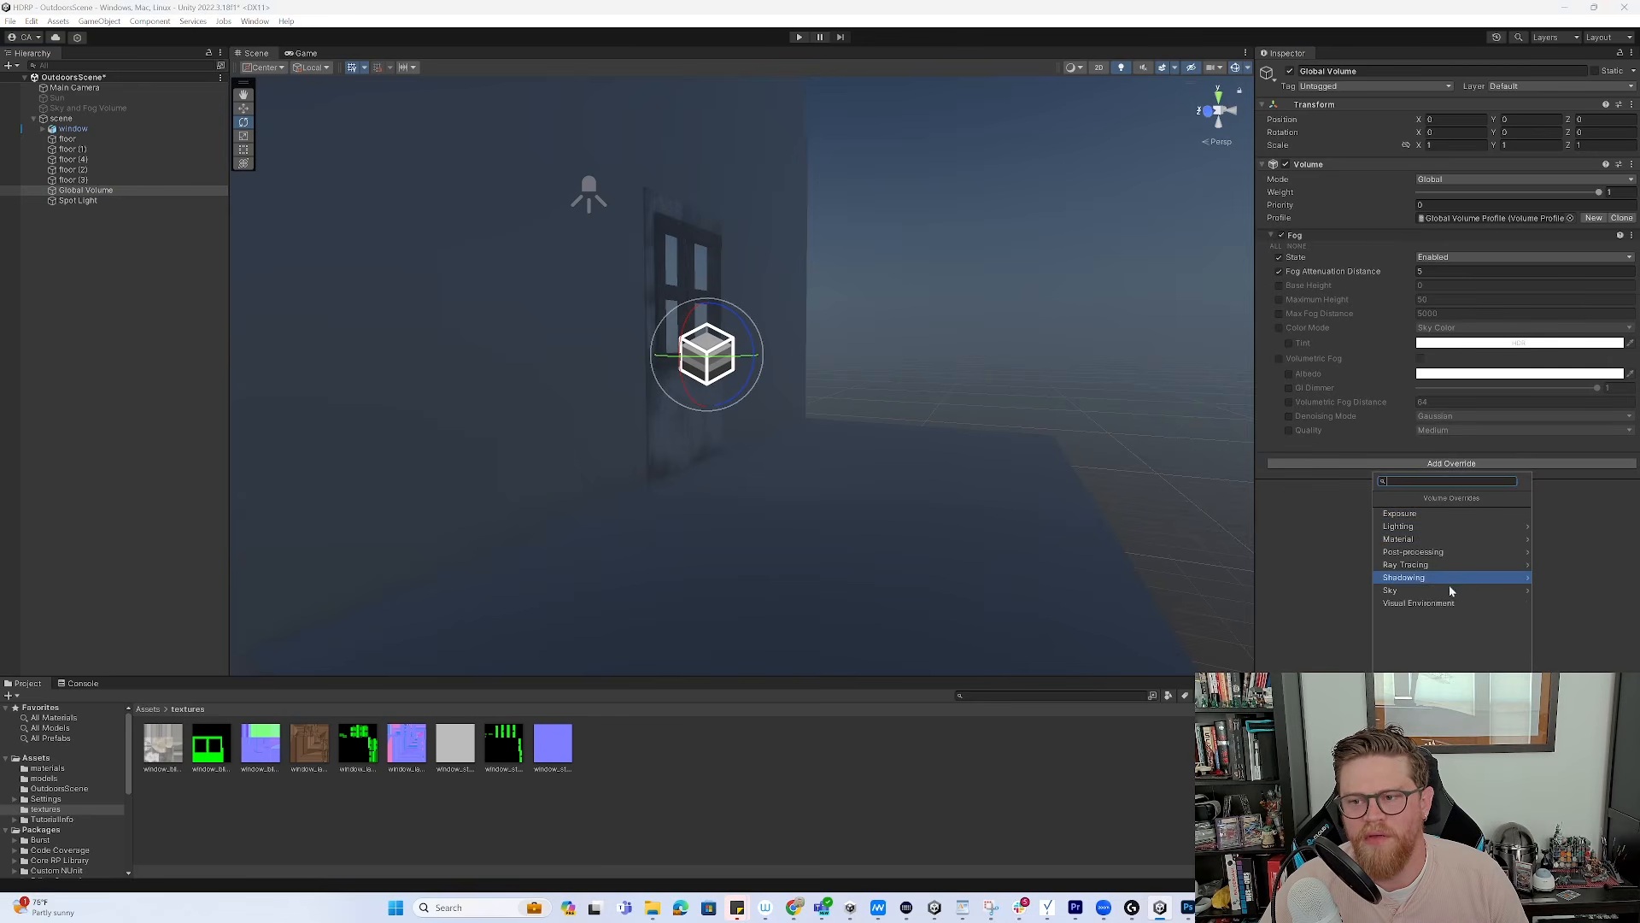
Add a Visual Environment override to the Global Volume and override its sky type with None
{"action": "left_click", "coordinate": [1452, 604]}
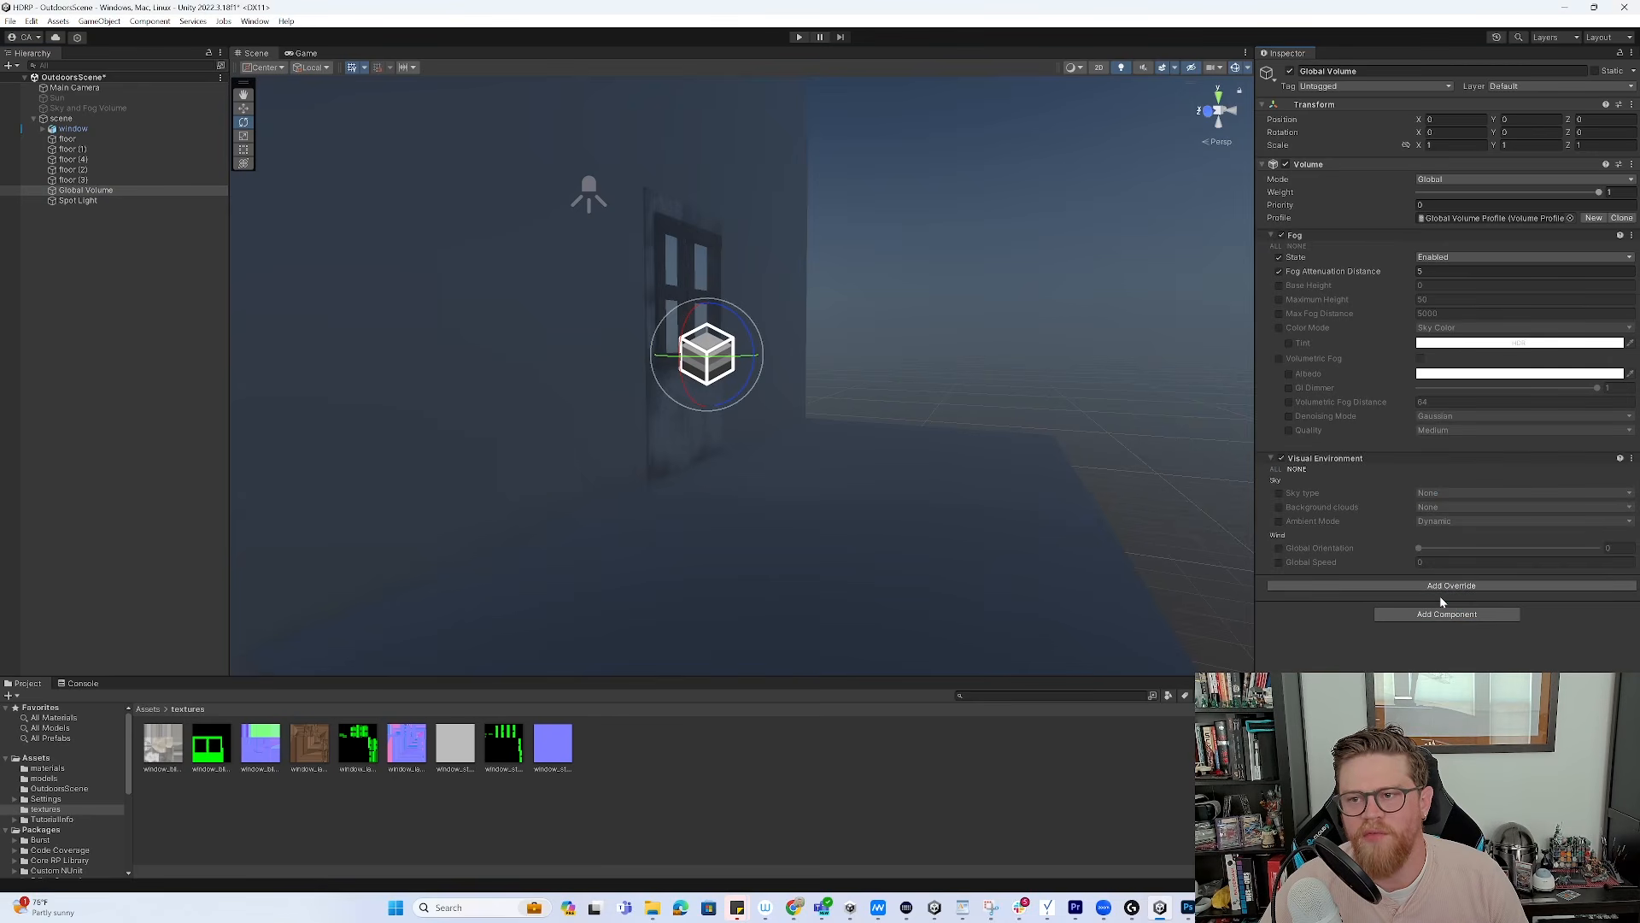
{"action": "left_click", "coordinate": [1278, 493]}
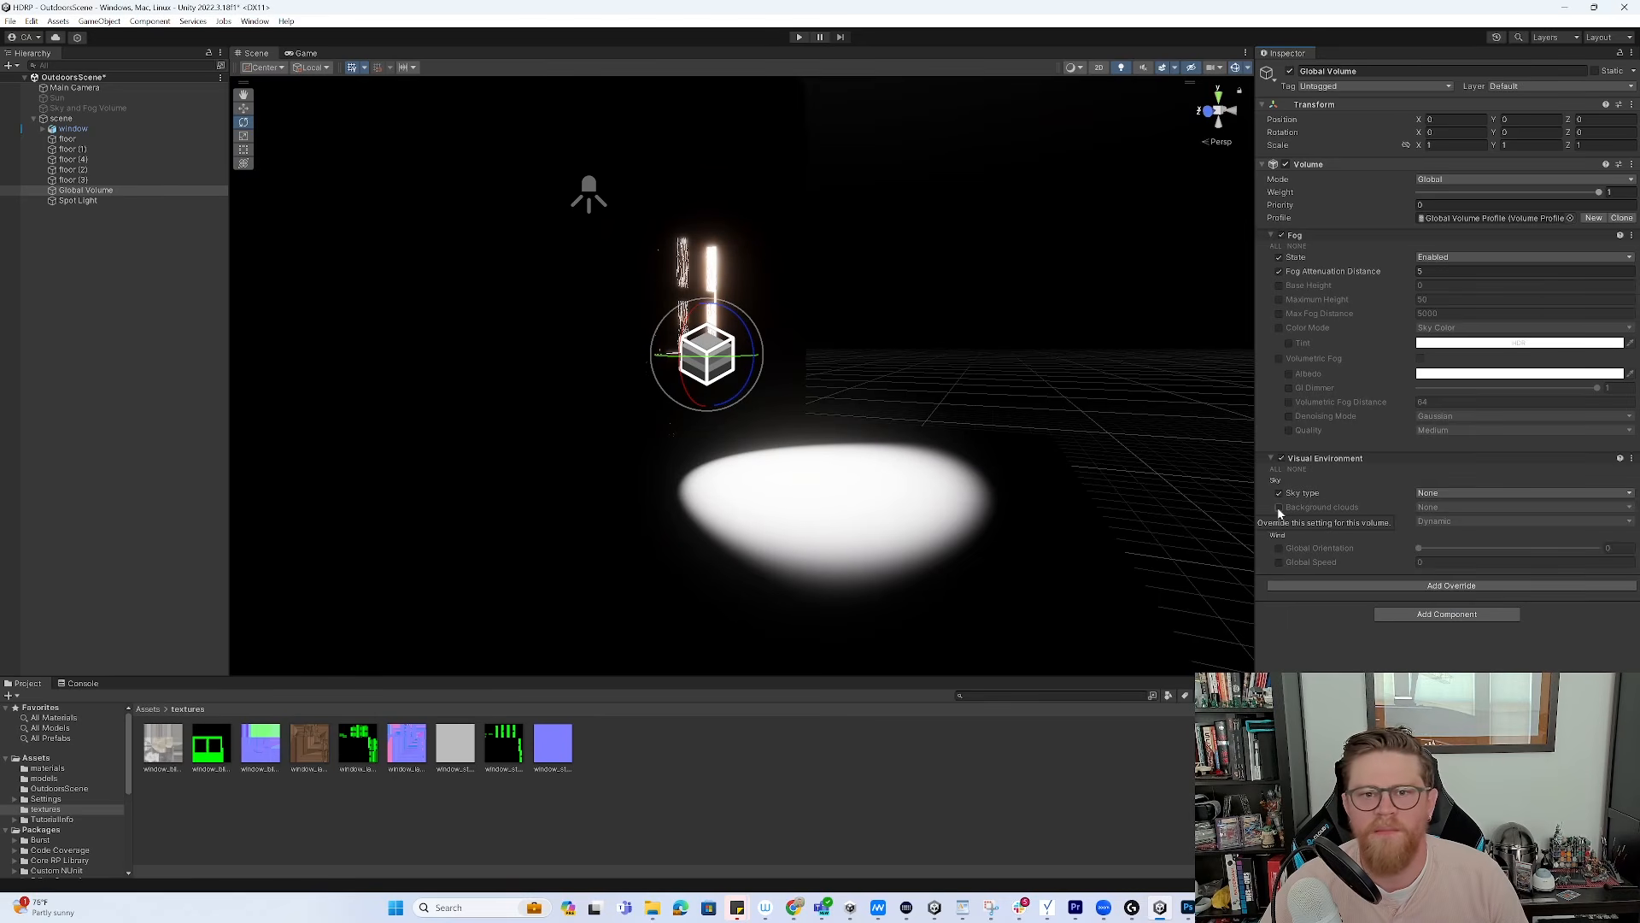
{"action": "left_click_drag", "start_coordinate": [927, 423], "coordinate": [837, 415], "text": "alt"}
{"action": "right_click_drag", "start_coordinate": [836, 415], "coordinate": [766, 413], "text": "alt"}
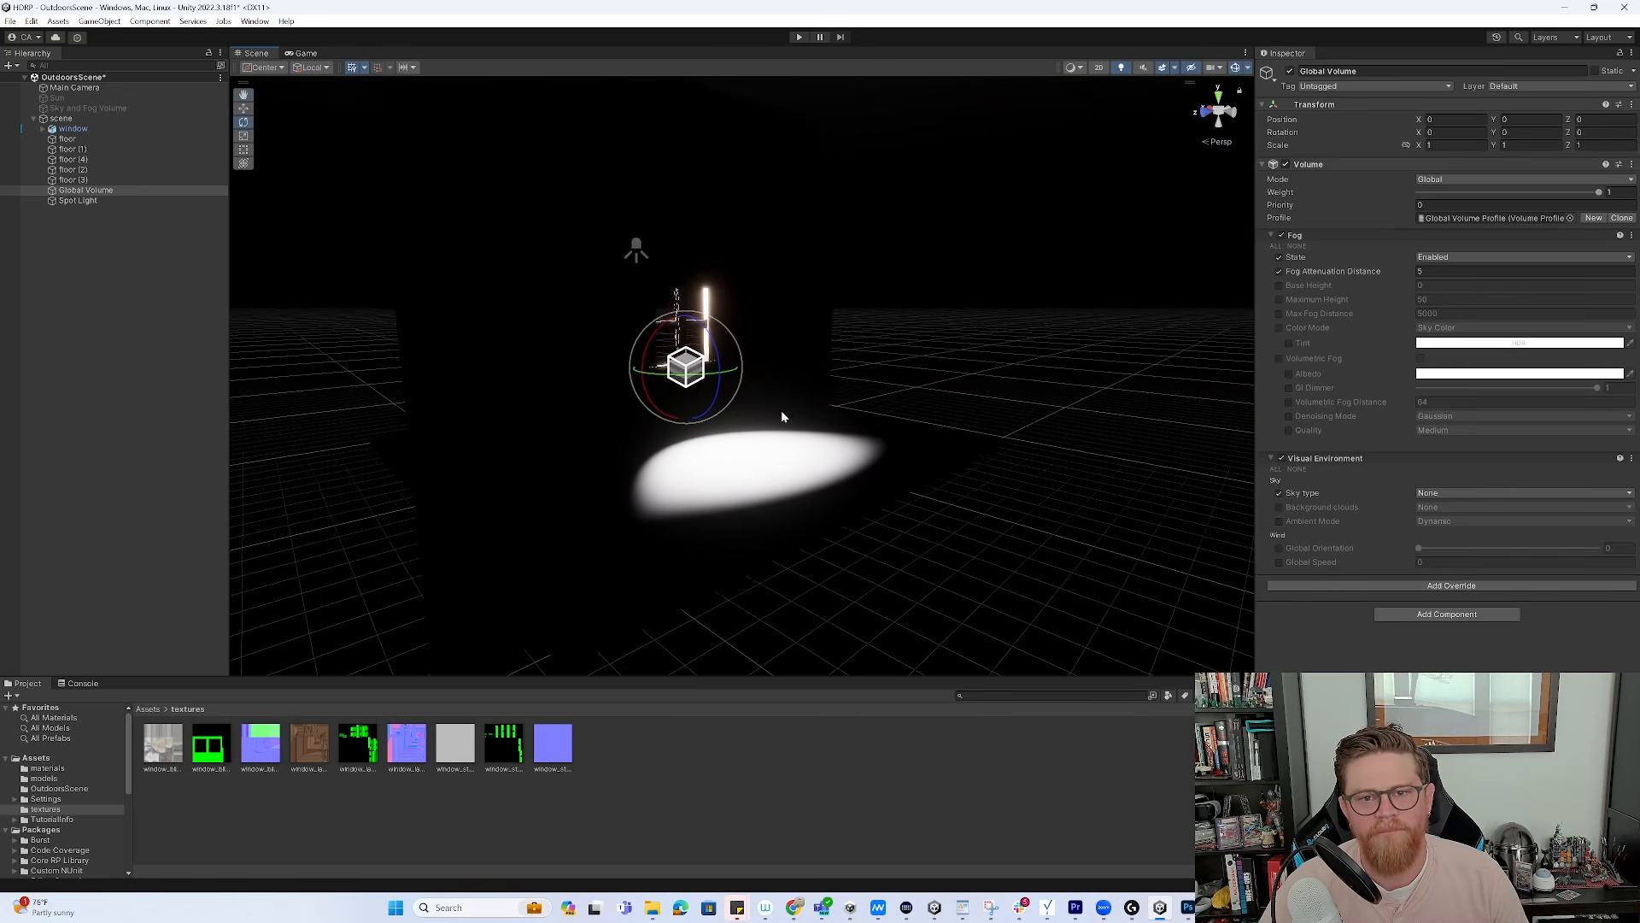
{"action": "left_click_drag", "start_coordinate": [766, 413], "coordinate": [875, 414], "text": "alt"}
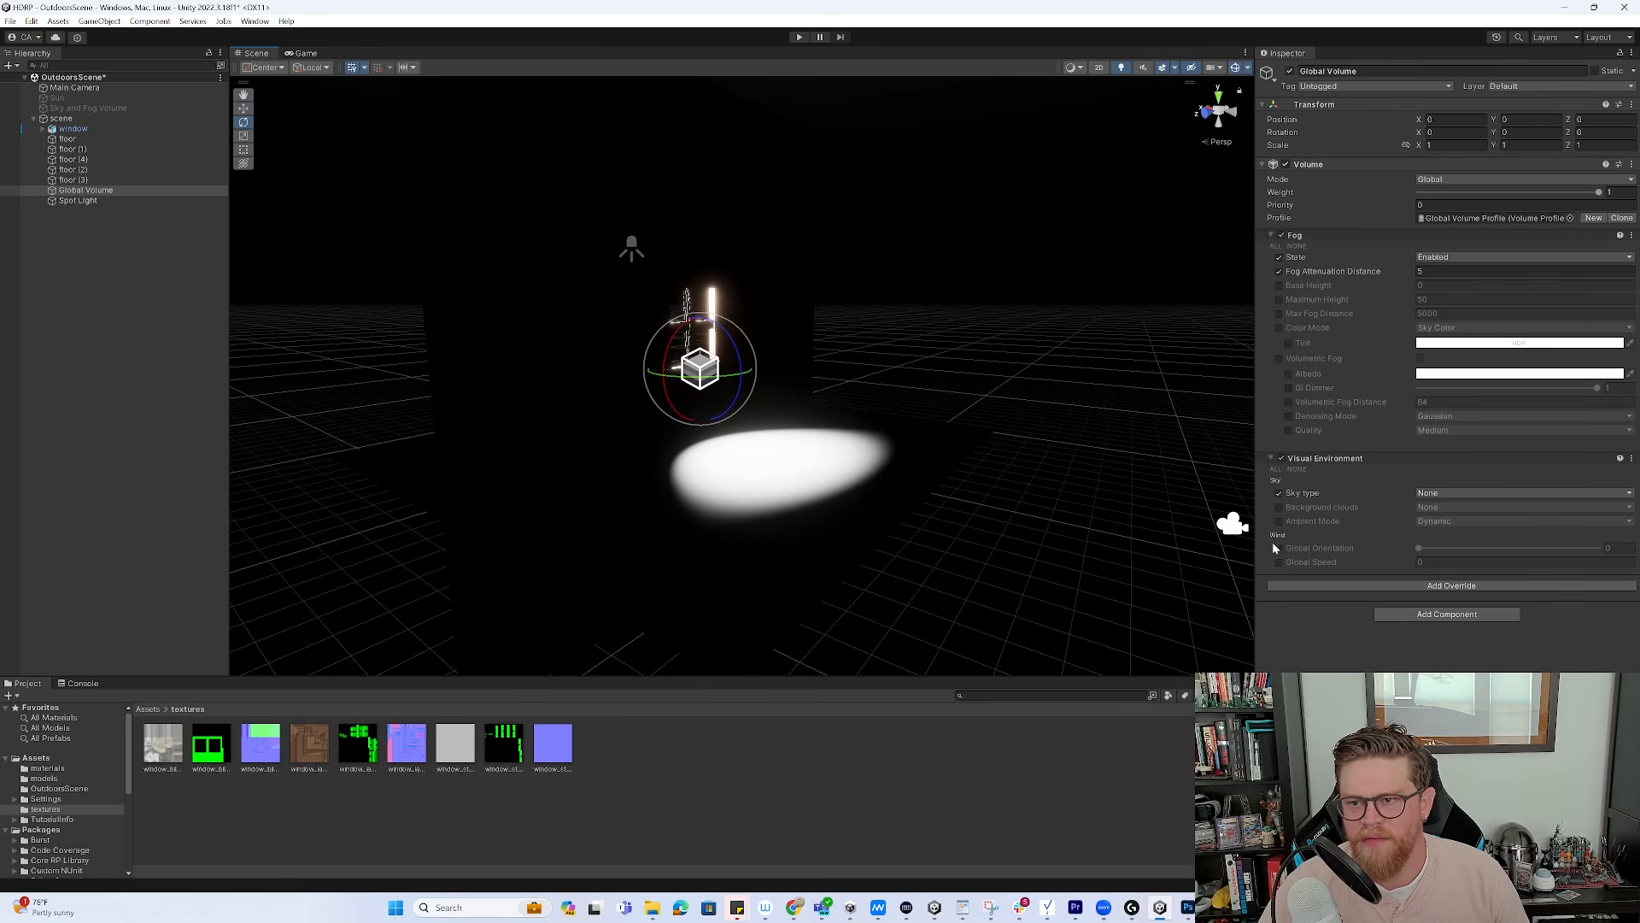
{"action": "left_click_drag", "start_coordinate": [943, 386], "coordinate": [1135, 373], "text": "alt"}
Lower the spot light's intensity to about 636 lumen
{"action": "left_click", "coordinate": [657, 239]}
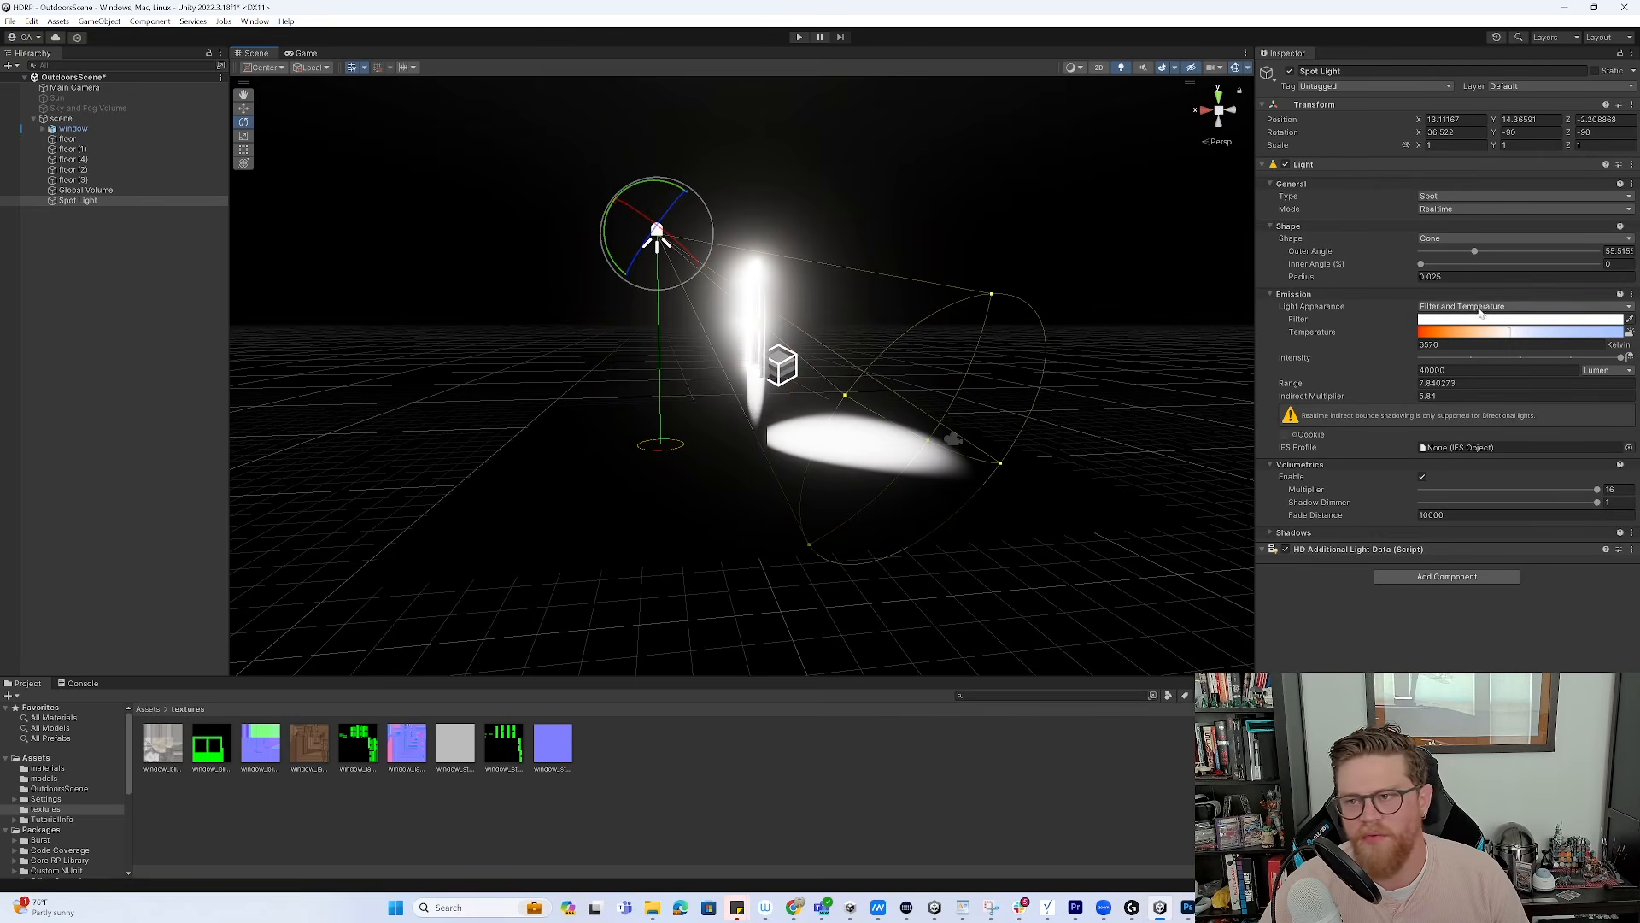
{"action": "left_click_drag", "start_coordinate": [1620, 358], "coordinate": [1530, 364]}
{"action": "left_click_drag", "start_coordinate": [1034, 334], "coordinate": [828, 339], "text": "alt"}
{"action": "right_click_drag", "start_coordinate": [827, 339], "coordinate": [904, 390], "text": "alt"}
{"action": "left_click_drag", "start_coordinate": [904, 390], "coordinate": [915, 359], "text": "alt"}
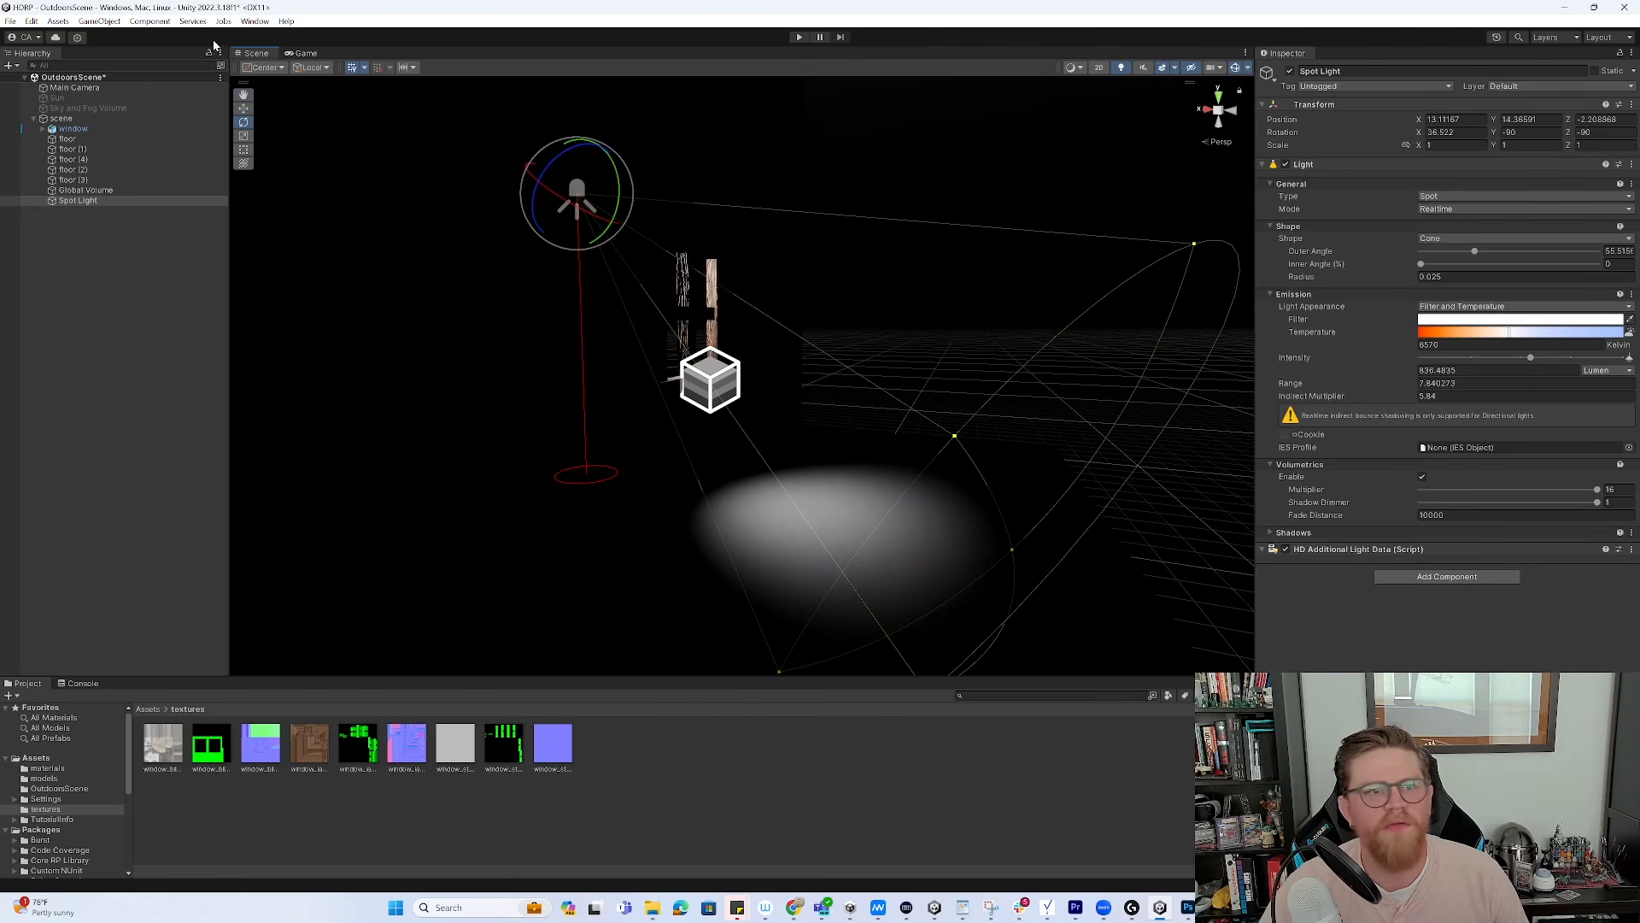
Open the Lighting window and dock it beside the Inspector
{"action": "left_click", "coordinate": [256, 22]}
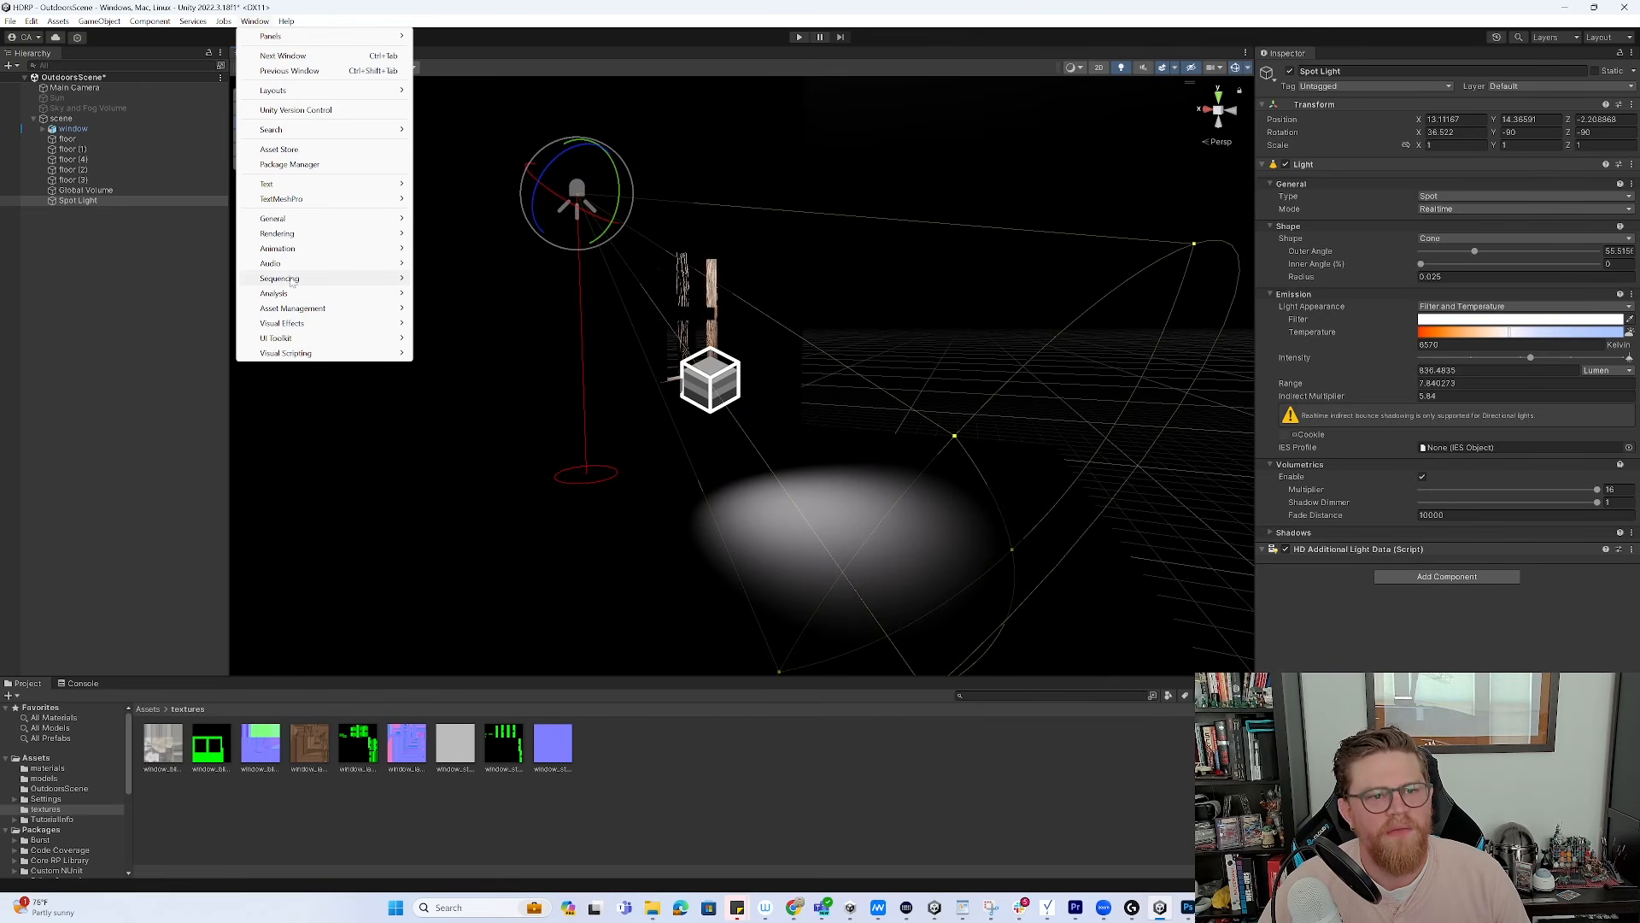
{"action": "mouse_move", "coordinate": [286, 234]}
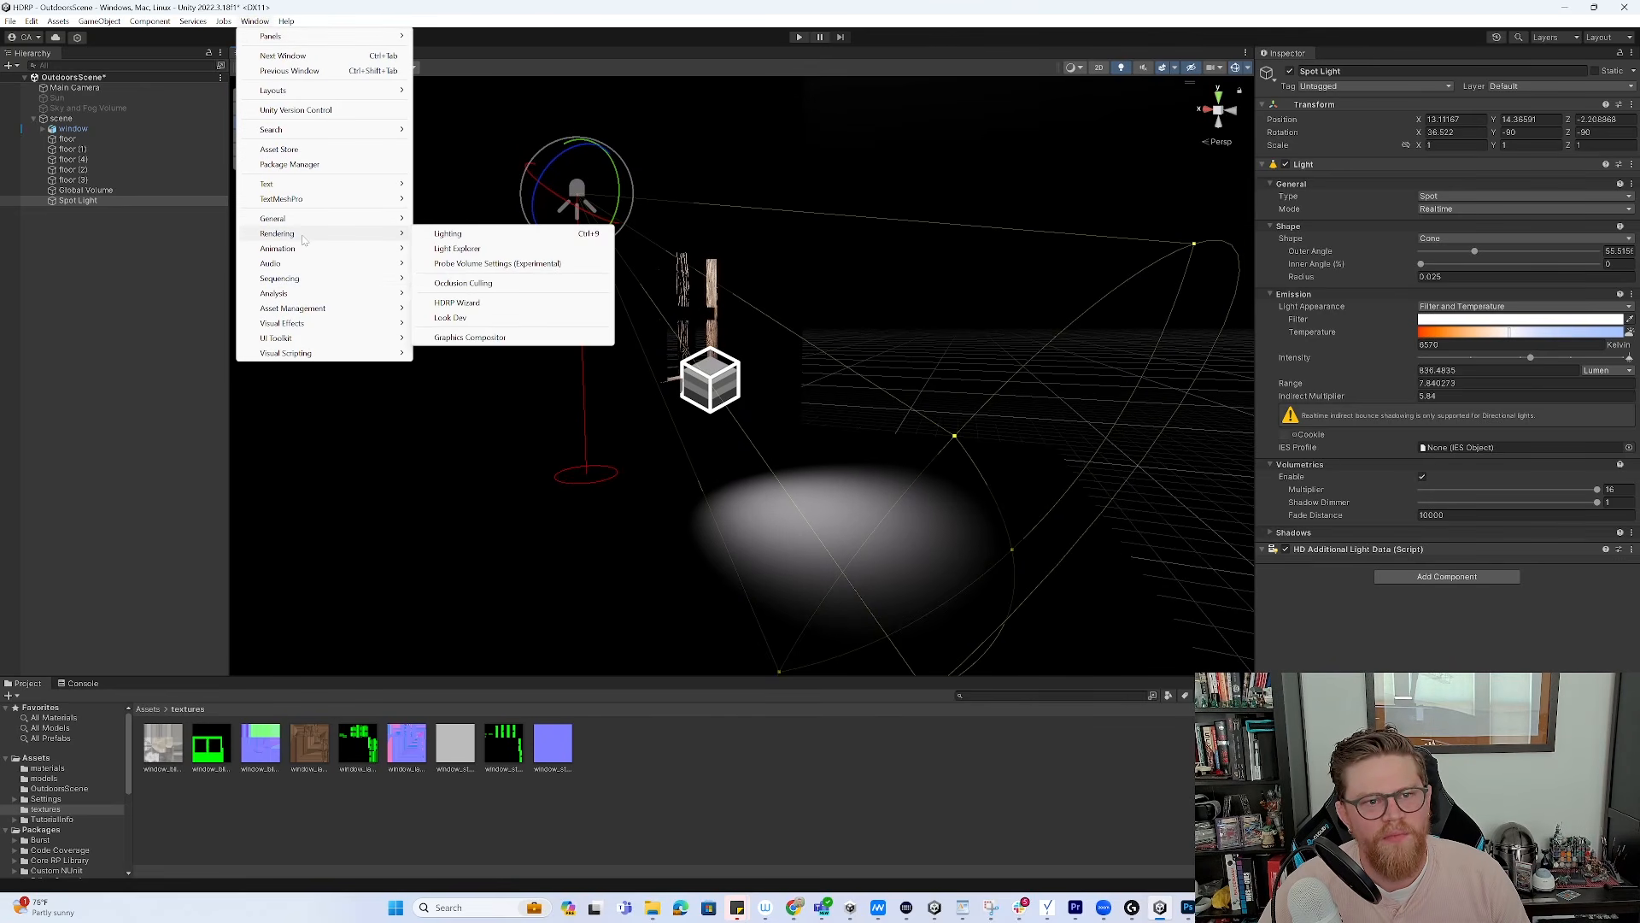
{"action": "left_click", "coordinate": [485, 236]}
{"action": "left_click_drag", "start_coordinate": [475, 255], "coordinate": [1337, 53]}
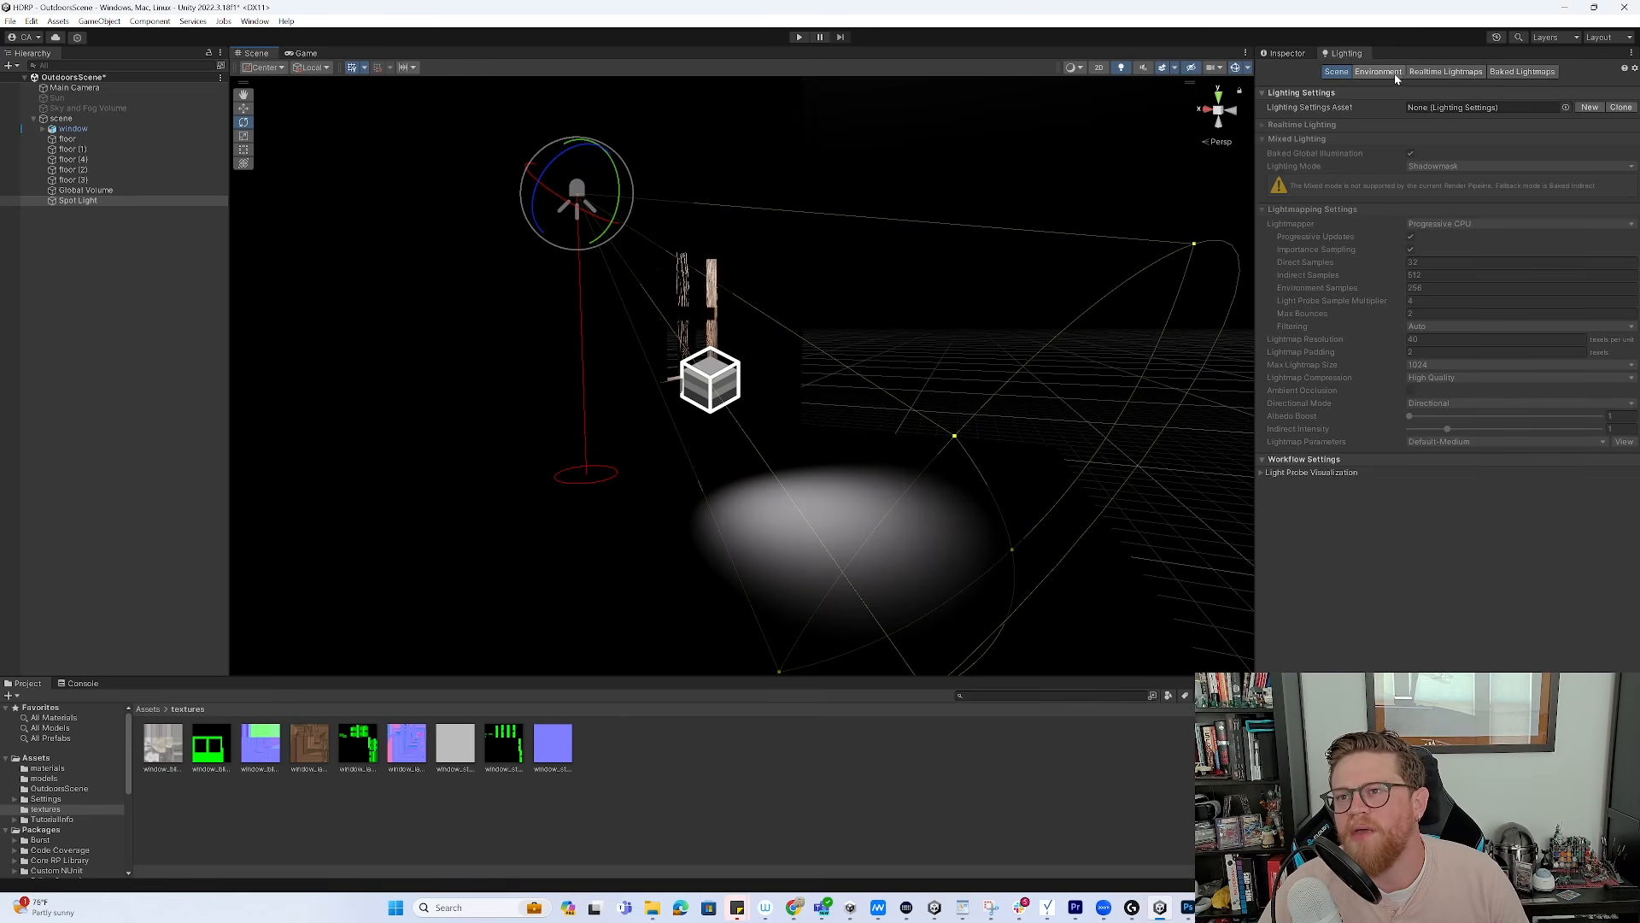
Create a new lighting settings asset for the scene and enable Realtime Global Illumination in it
{"action": "left_click", "coordinate": [1589, 107]}
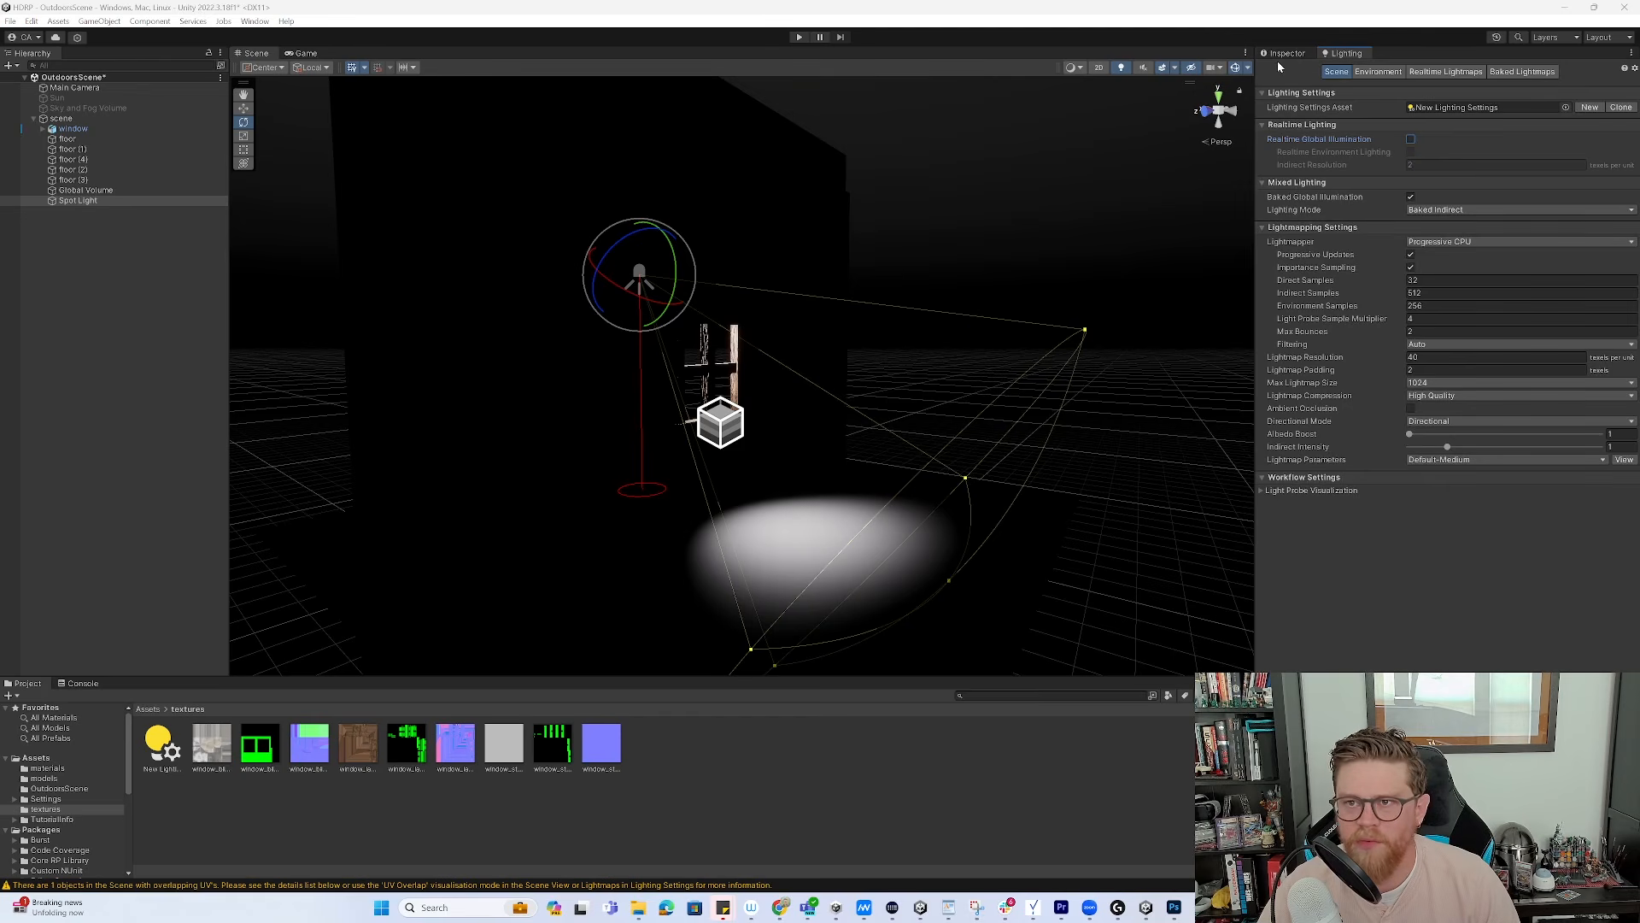
{"action": "left_click", "coordinate": [1411, 140]}
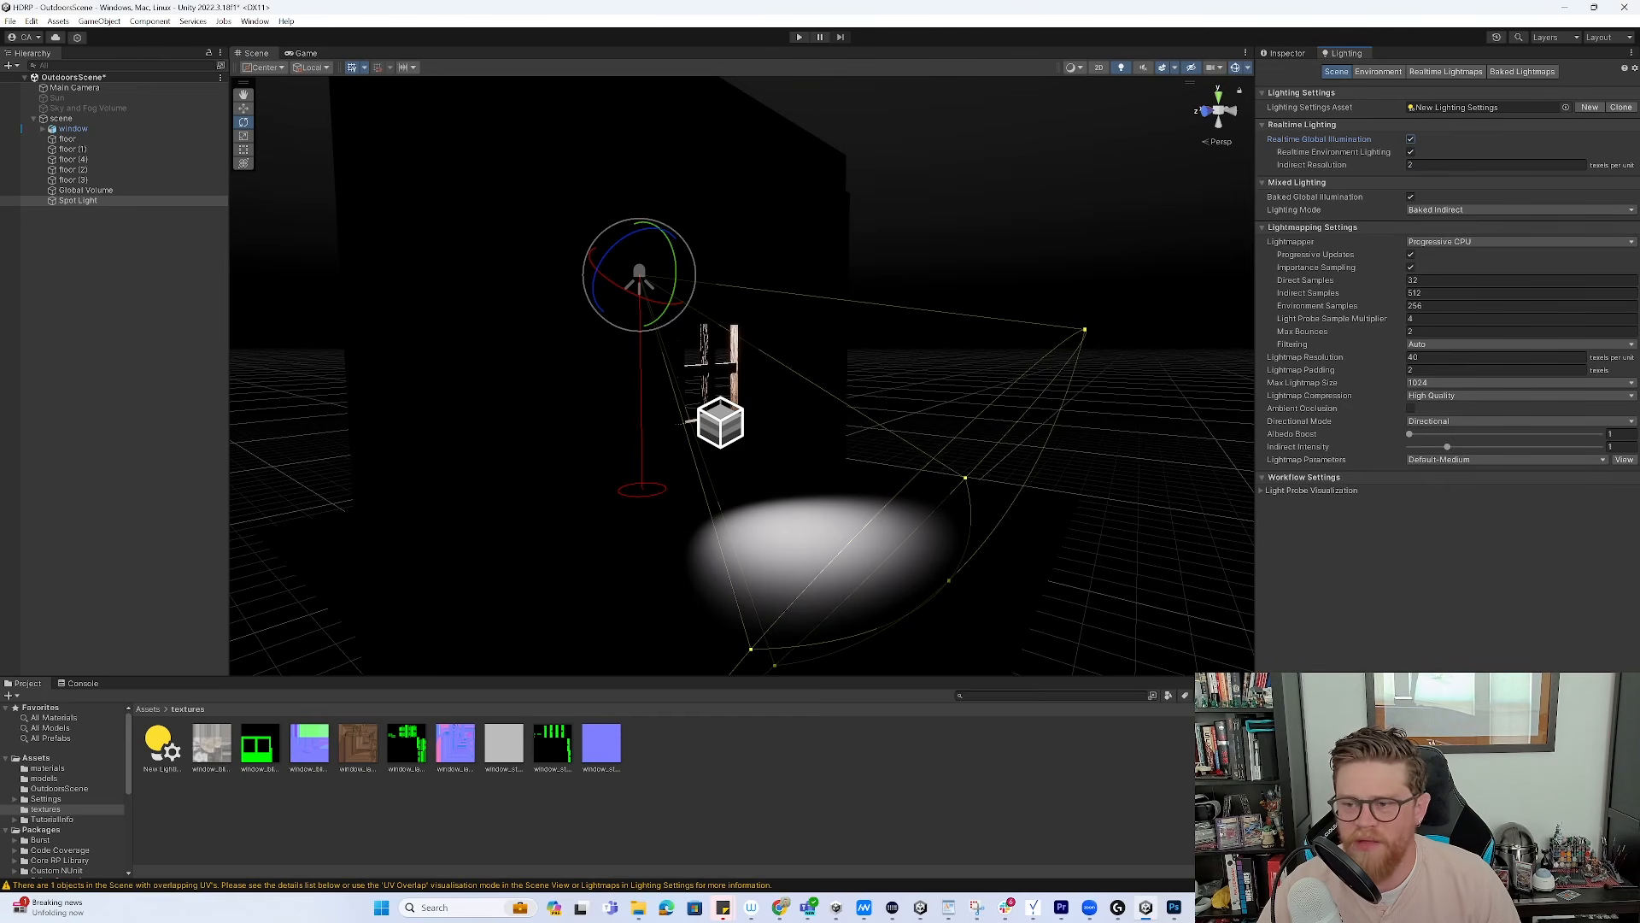
Tilt the spot light further down toward the floor, to an X rotation of about 40.8 degrees
{"action": "left_click_drag", "start_coordinate": [880, 391], "coordinate": [827, 394], "text": "alt"}
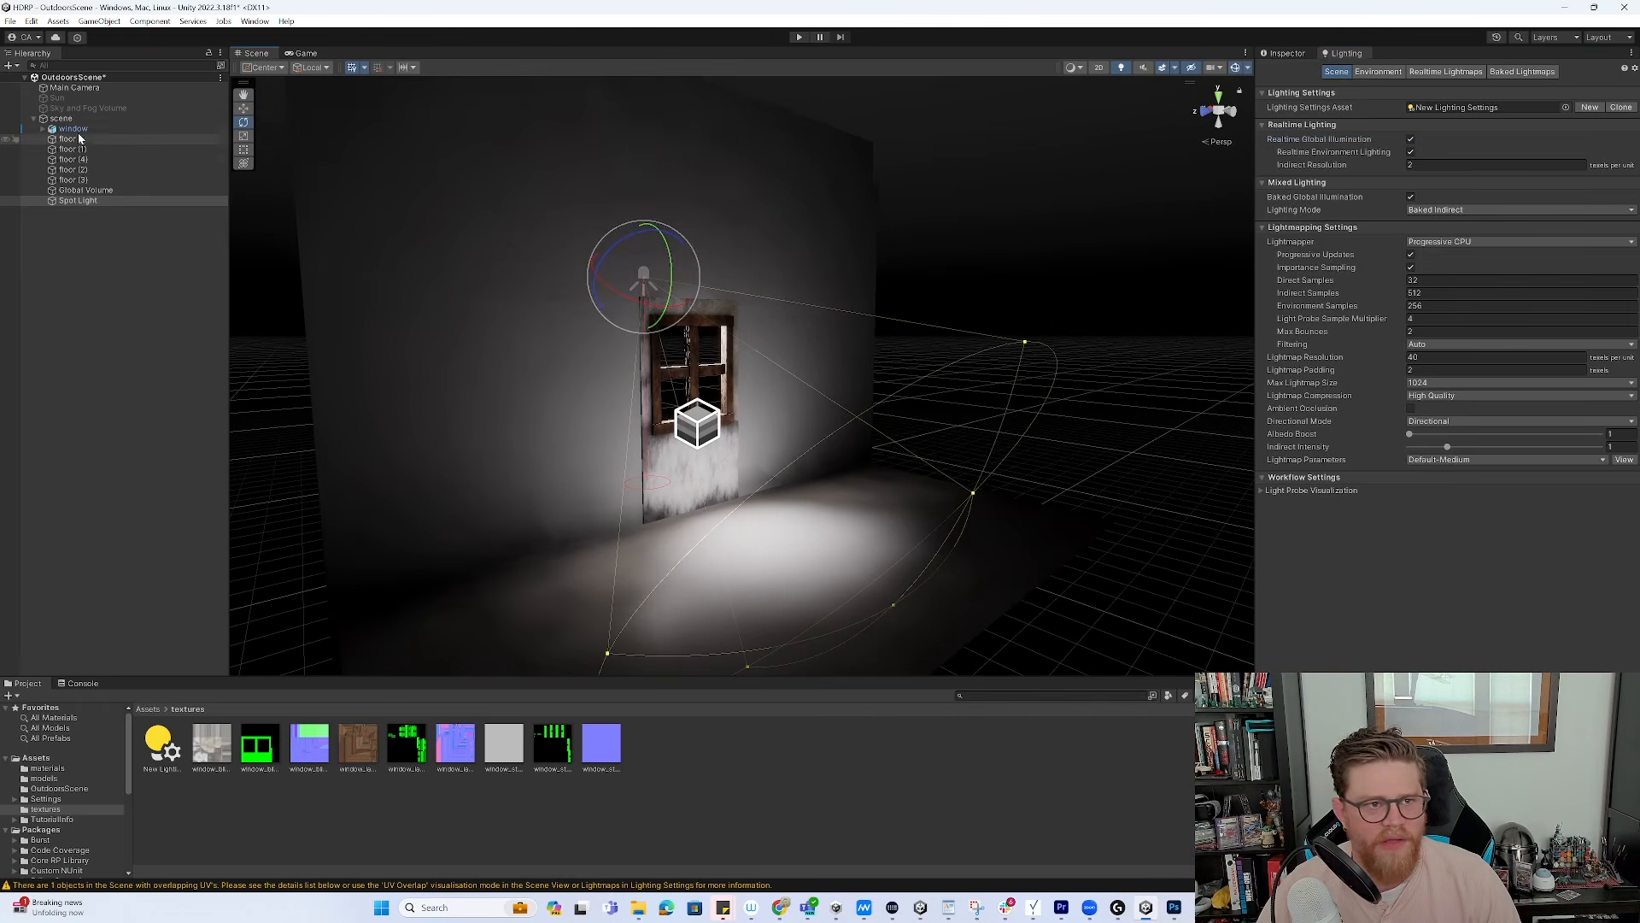
{"action": "left_click_drag", "start_coordinate": [749, 344], "coordinate": [731, 253], "text": "alt"}
{"action": "left_click_drag", "start_coordinate": [803, 406], "coordinate": [751, 423], "text": "alt"}
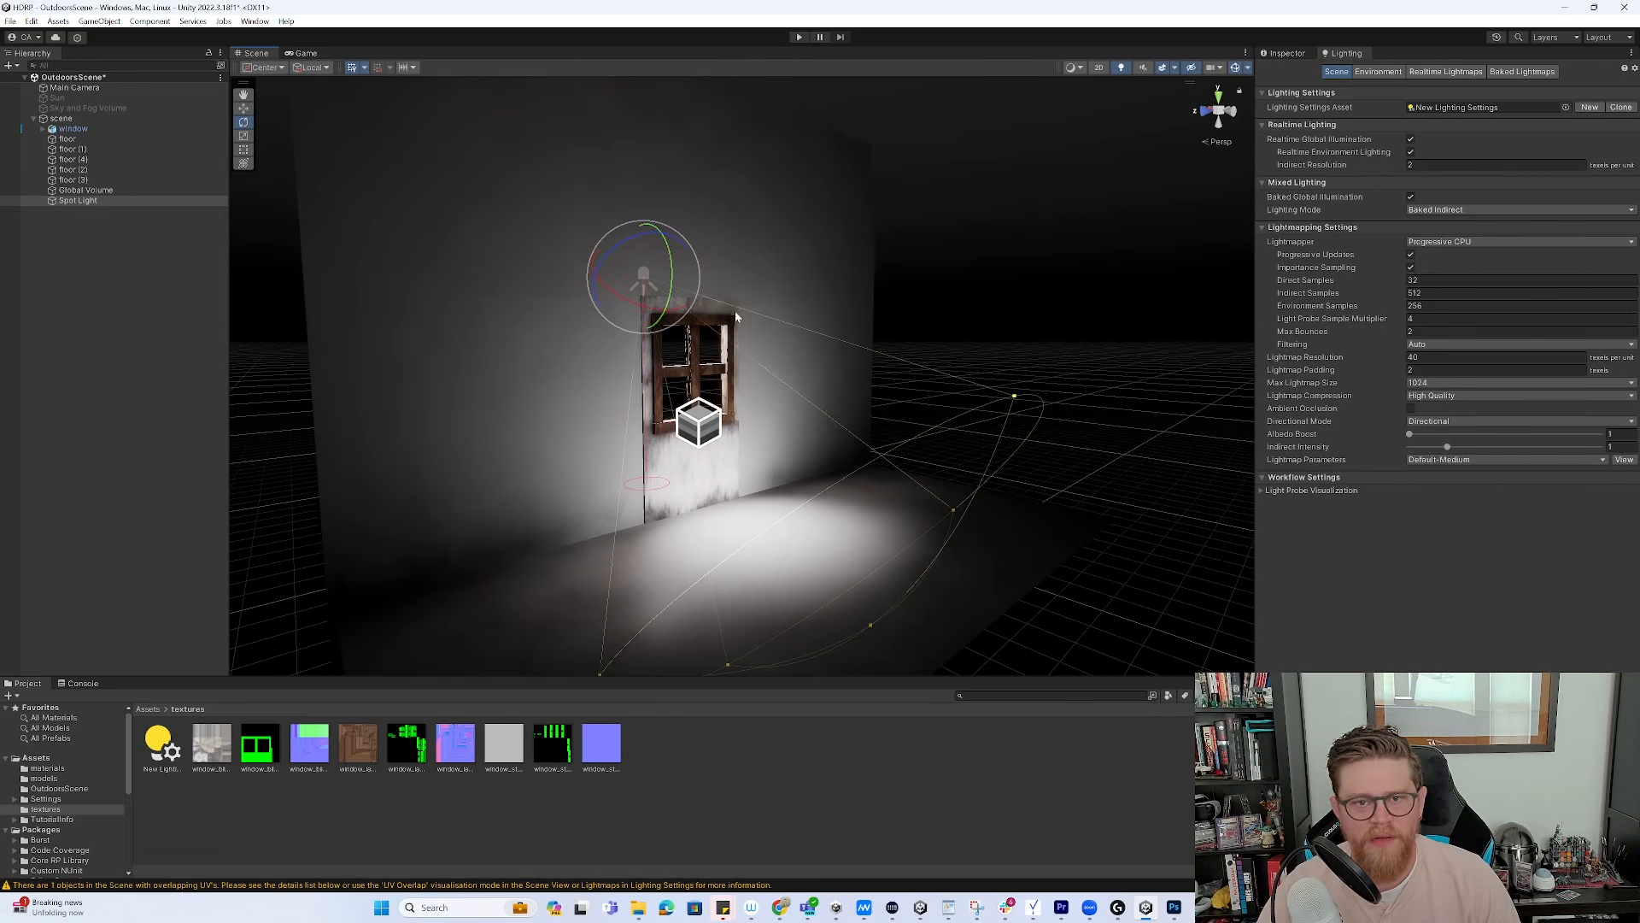
{"action": "left_click_drag", "start_coordinate": [671, 262], "coordinate": [678, 249]}
{"action": "left_click_drag", "start_coordinate": [940, 236], "coordinate": [989, 238], "text": "alt"}
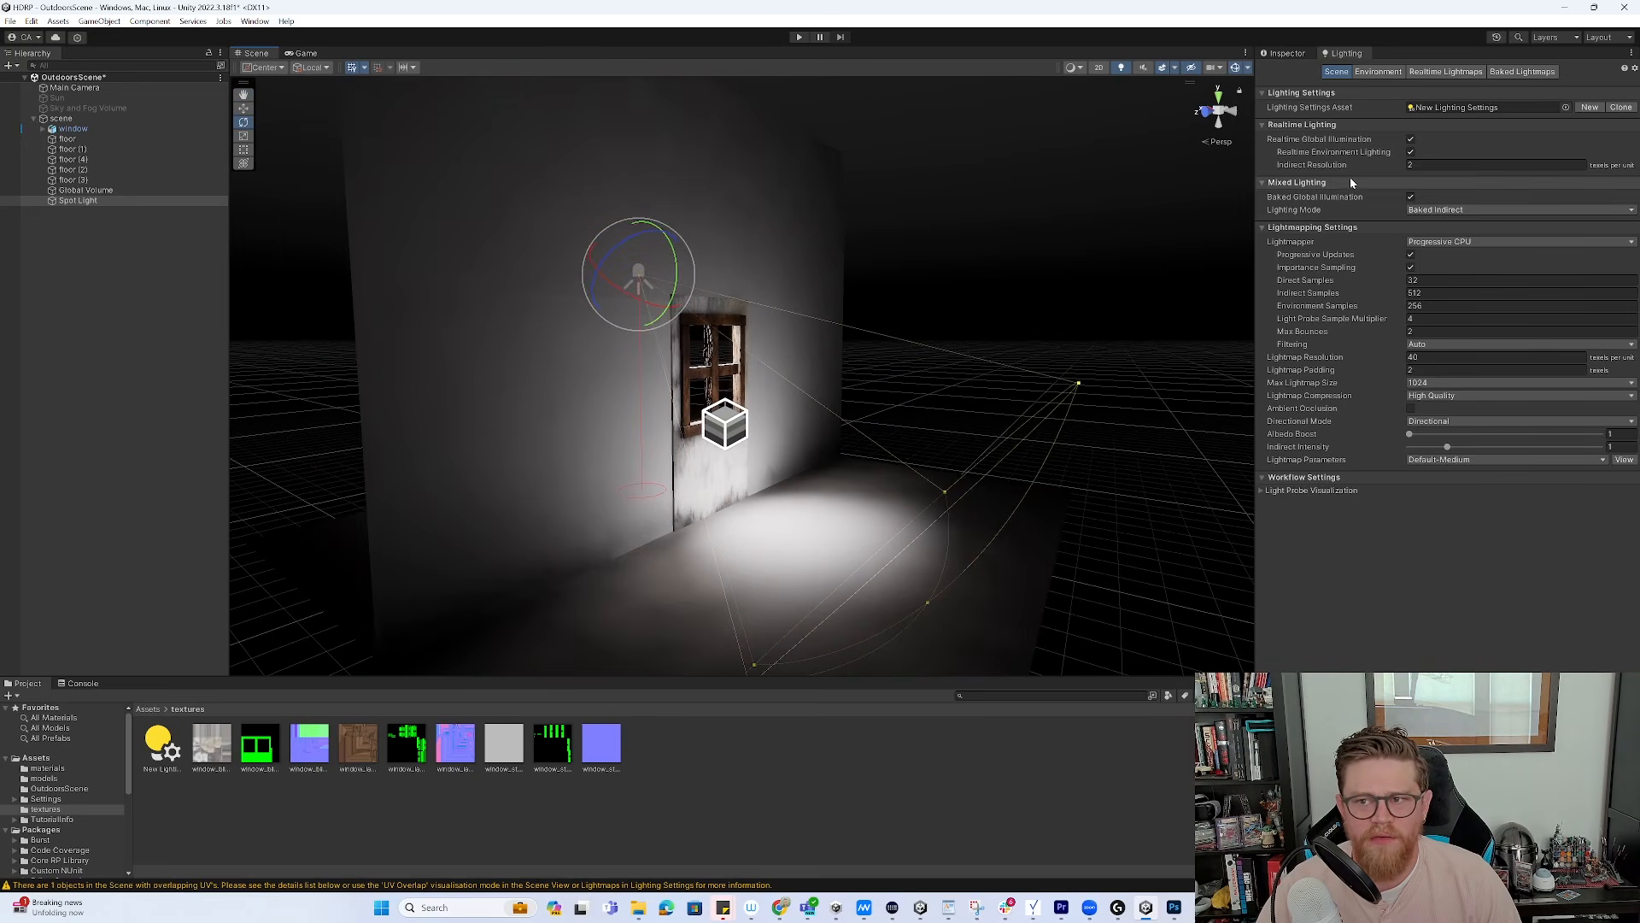
Override and enable Volumetric Fog in the Global Volume's Fog settings
{"action": "left_click", "coordinate": [1287, 54]}
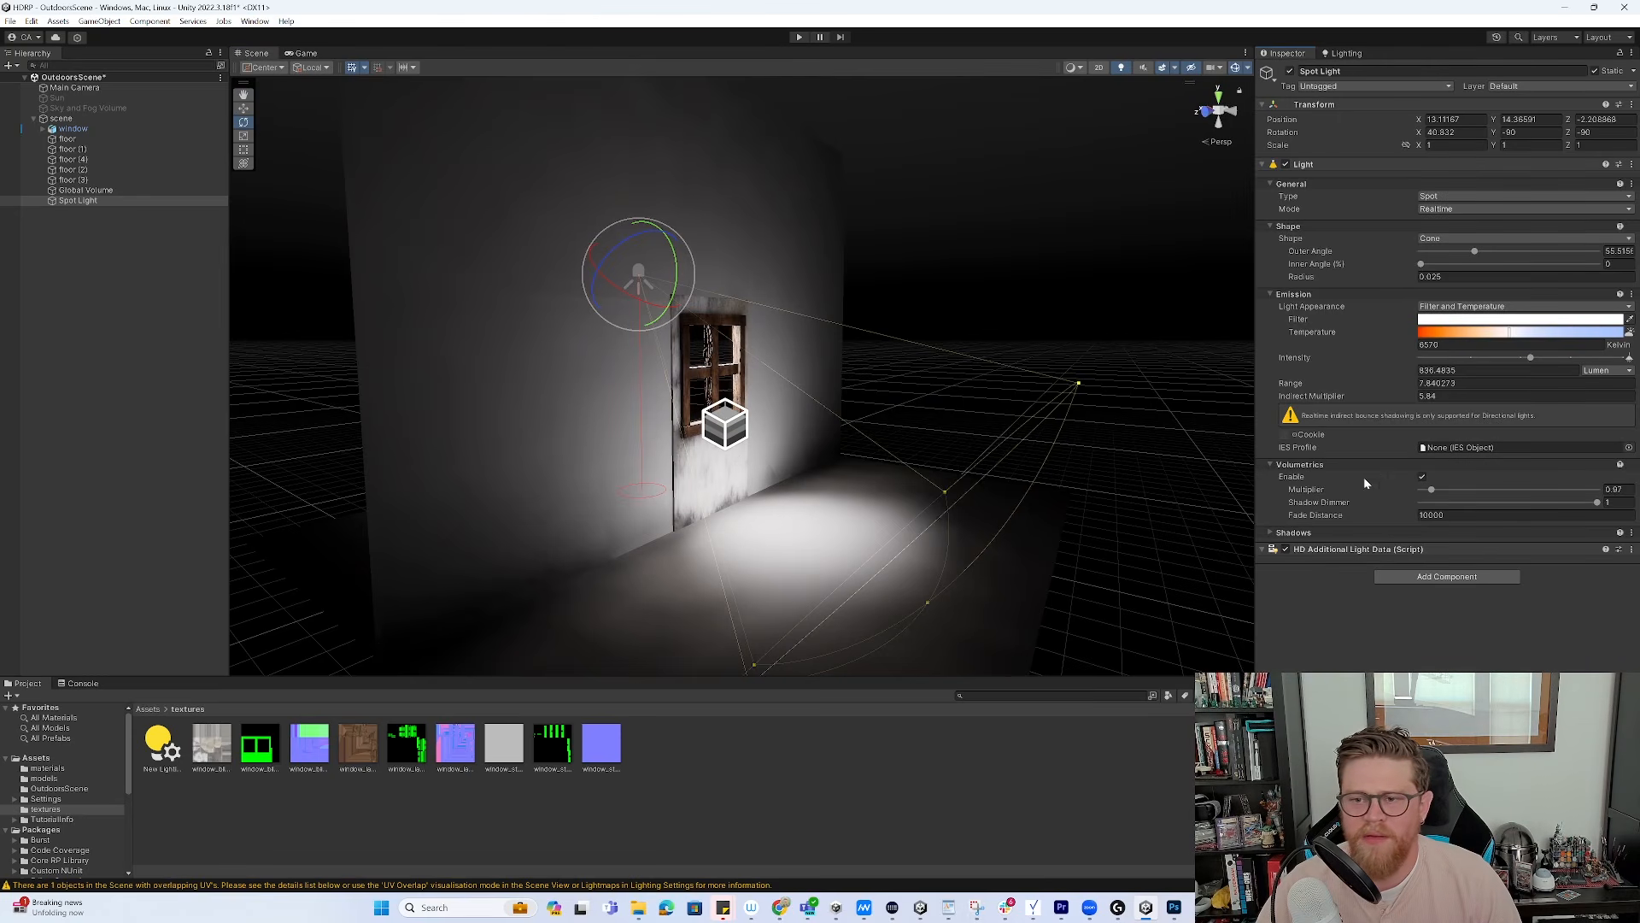
{"action": "left_click", "coordinate": [86, 190]}
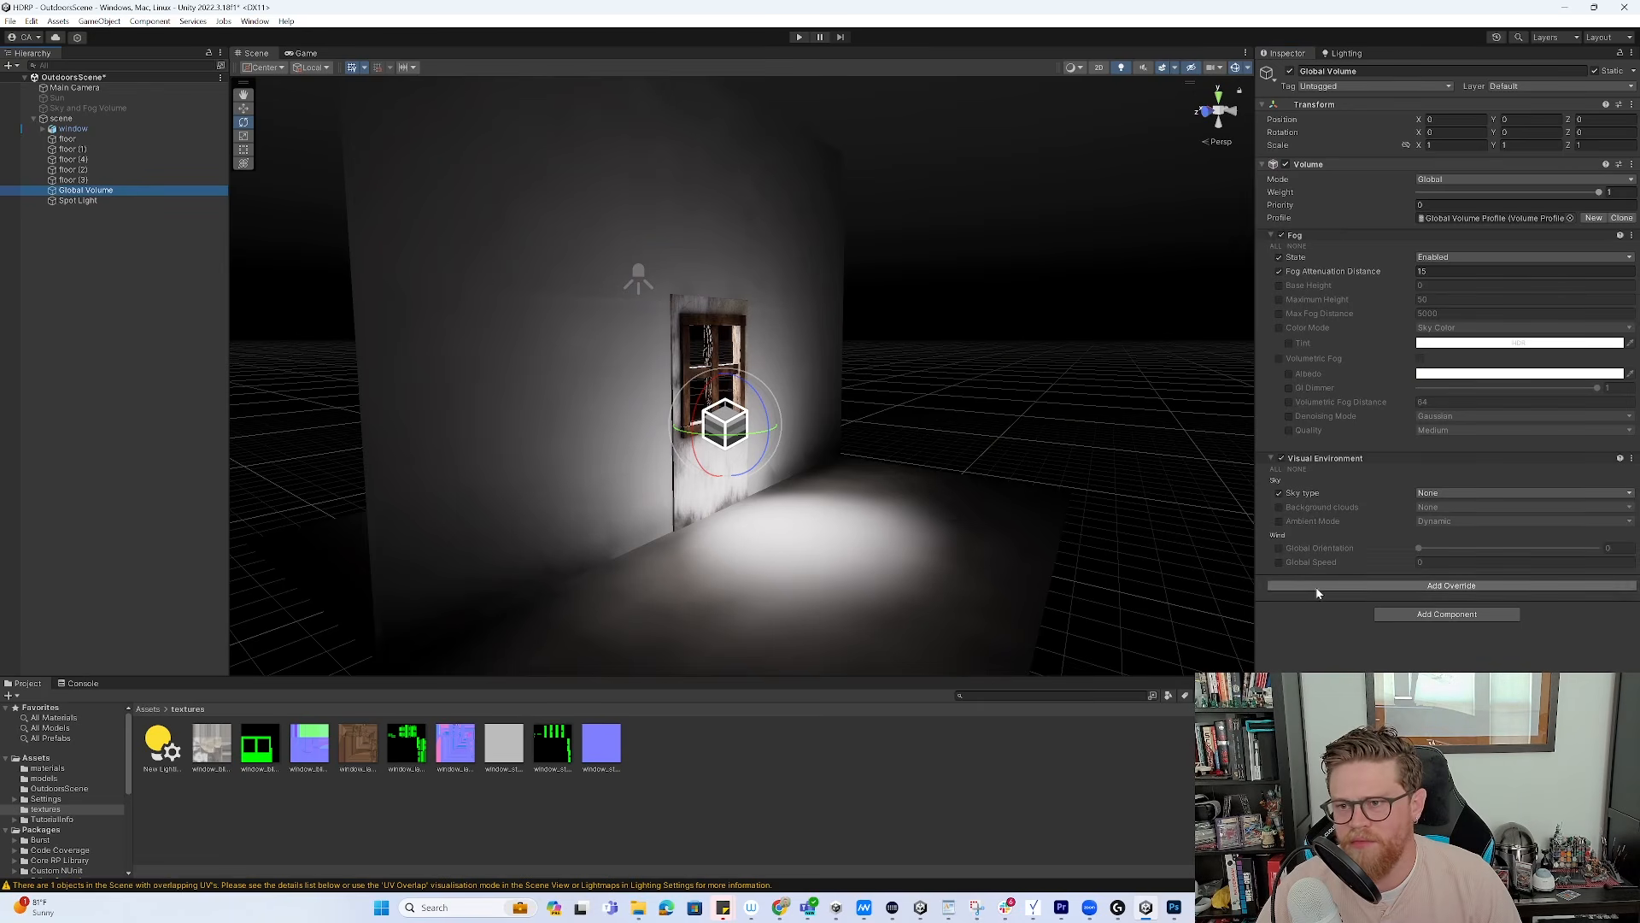
{"action": "left_click", "coordinate": [1279, 358]}
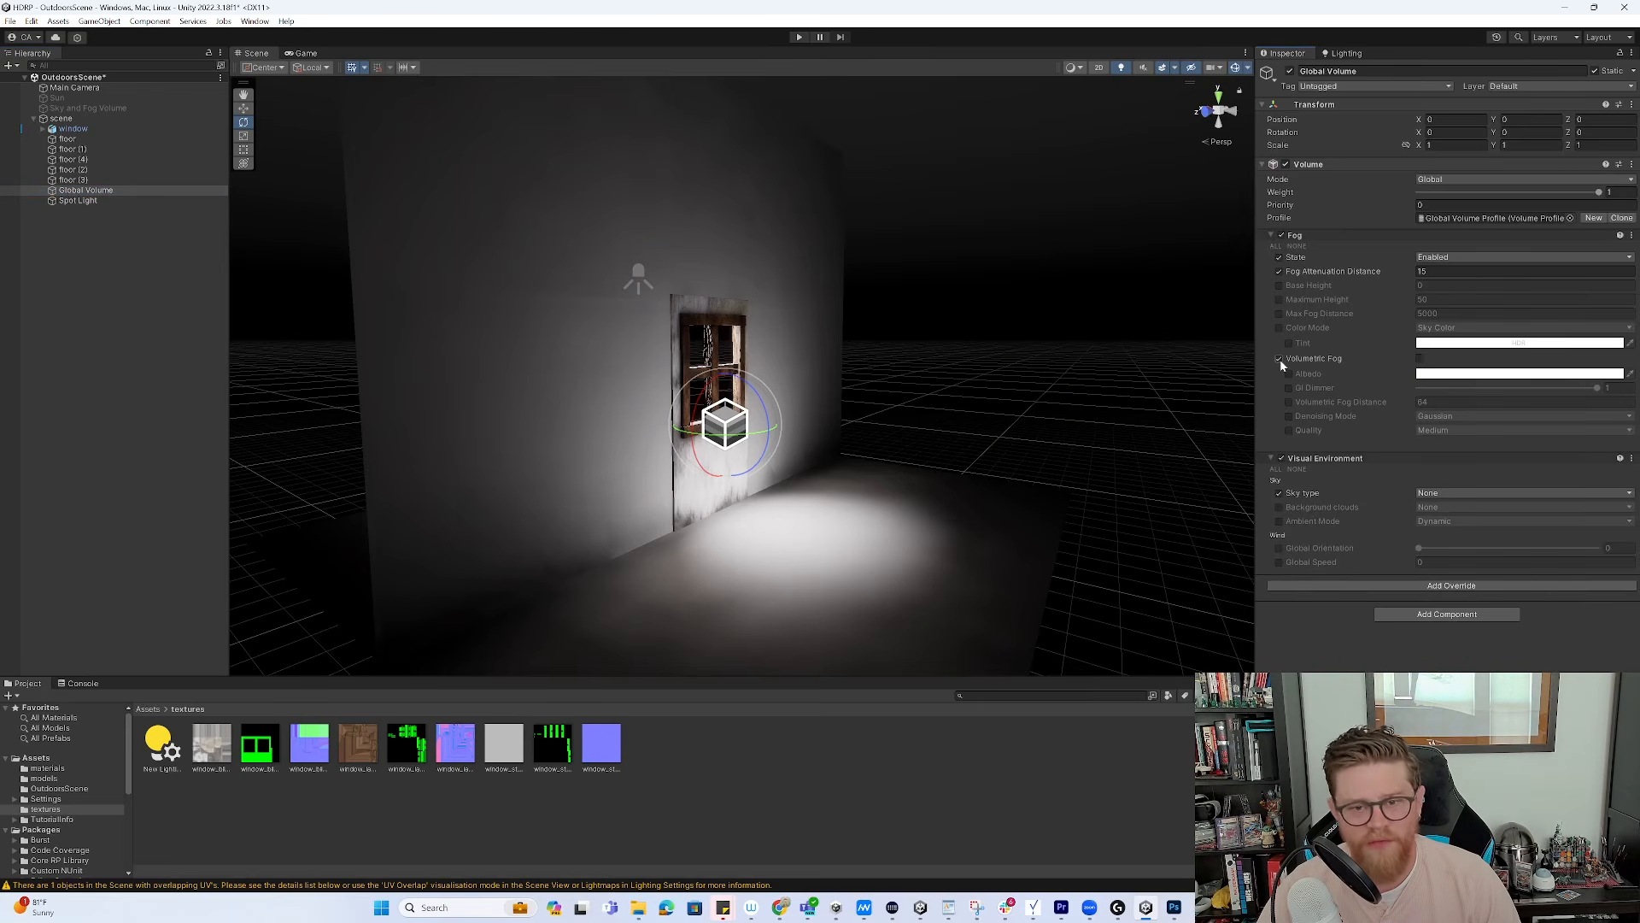
{"action": "left_click", "coordinate": [1420, 358]}
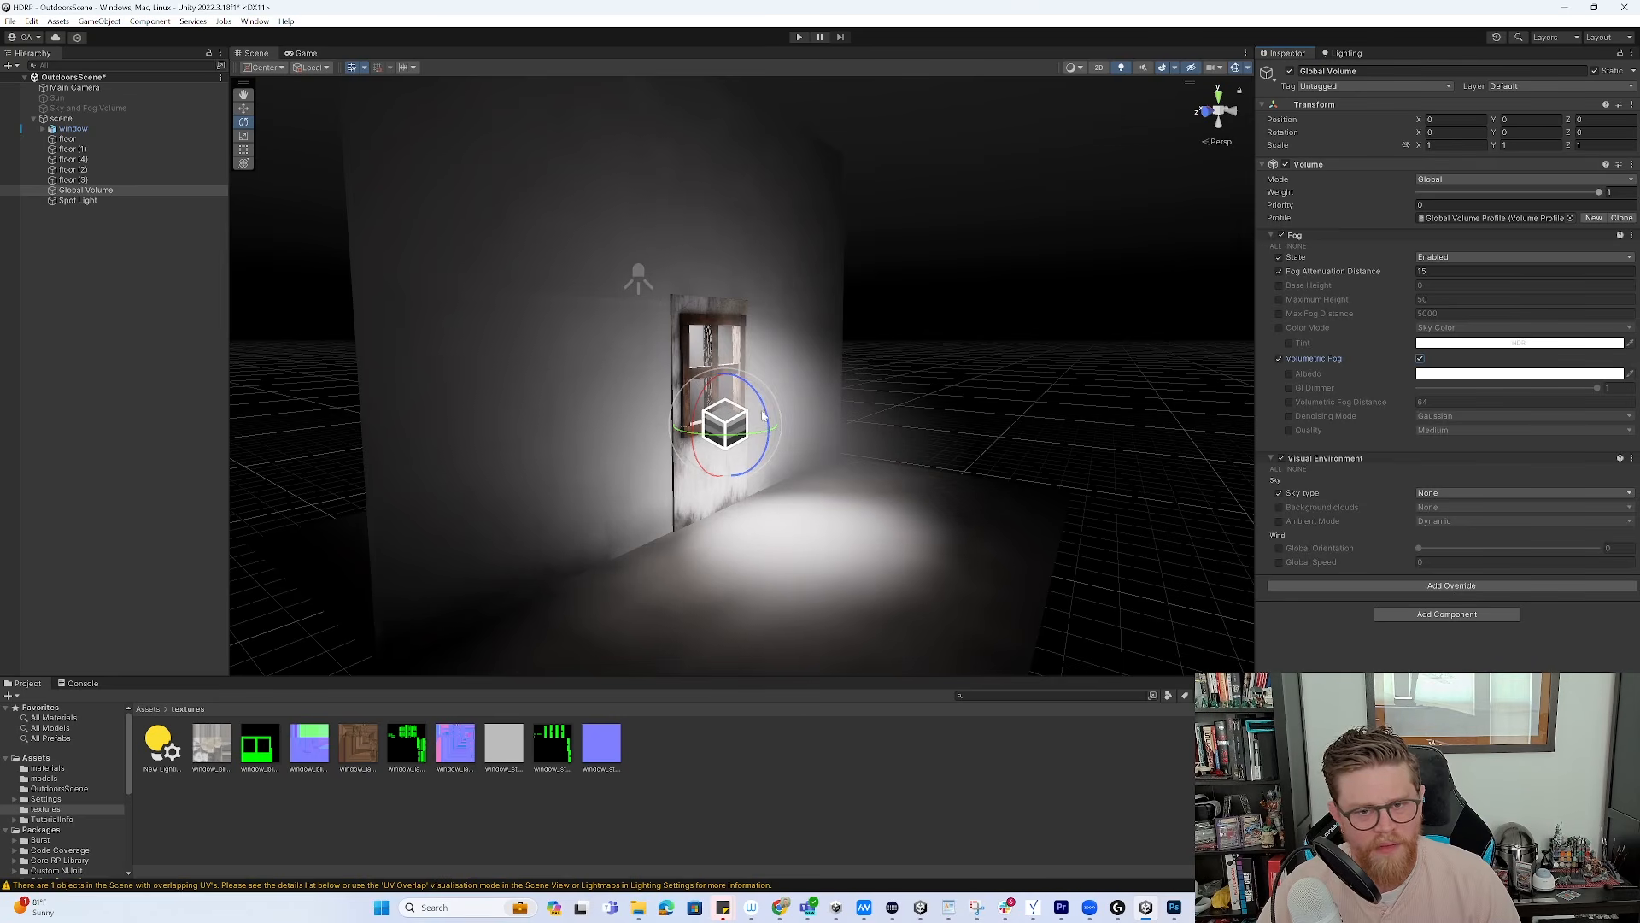
Move the spot light farther back from the window wall and higher, to about X 15.4 and Y 16.3
{"action": "left_click_drag", "start_coordinate": [871, 414], "coordinate": [856, 384], "text": "alt"}
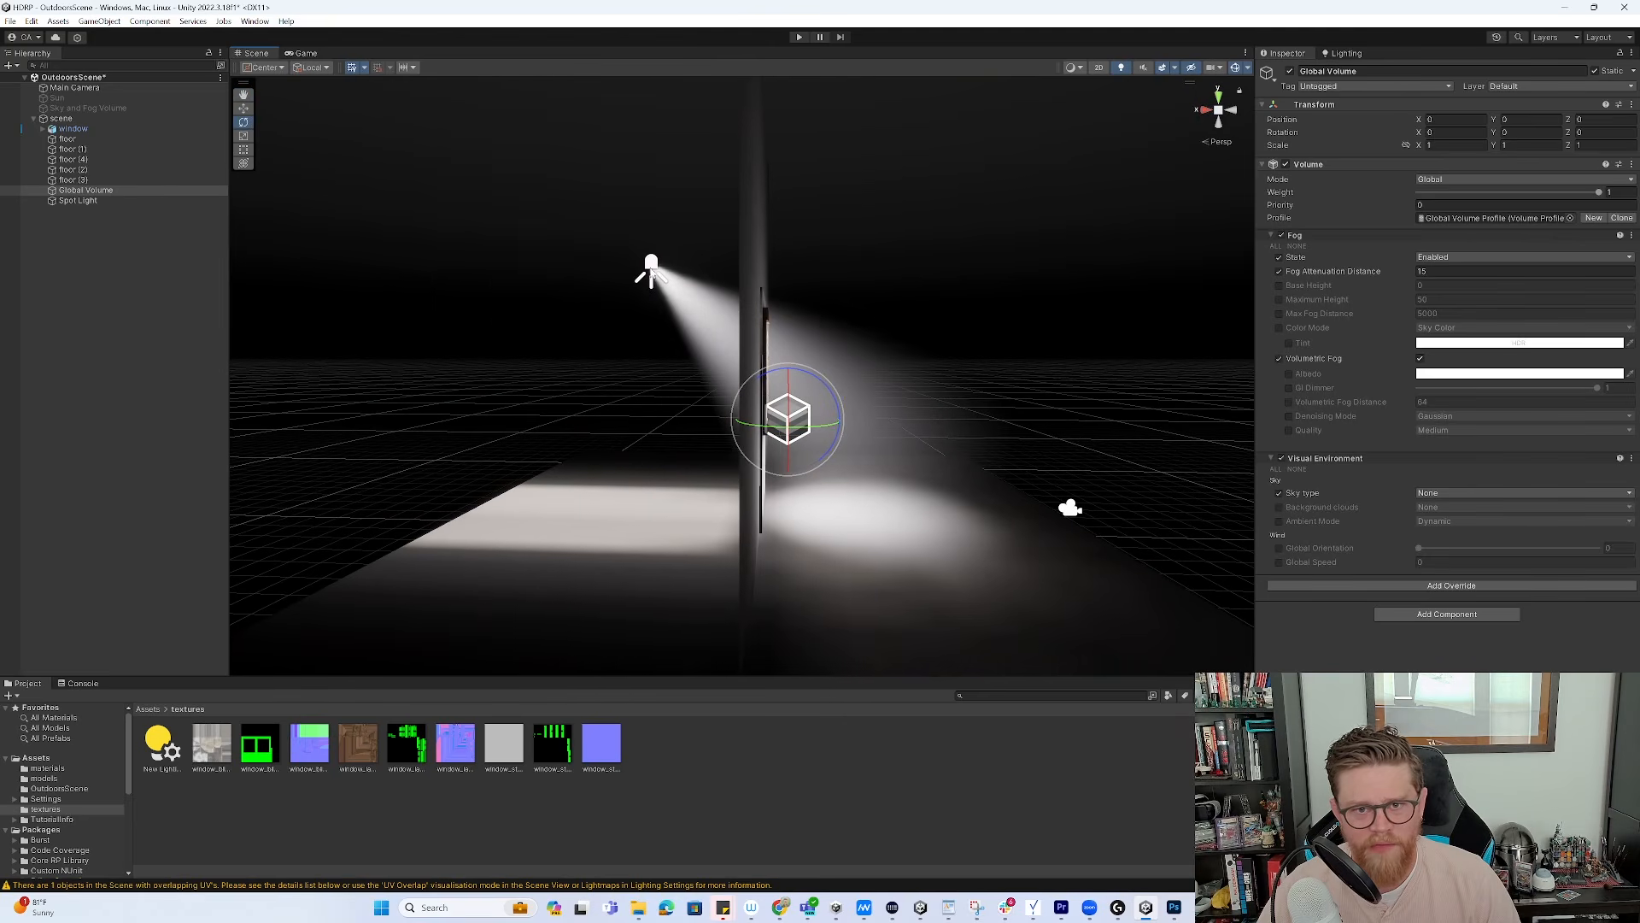
{"action": "left_click", "coordinate": [651, 272]}
{"action": "key", "text": "w"}
{"action": "left_click_drag", "start_coordinate": [662, 267], "coordinate": [802, 303]}
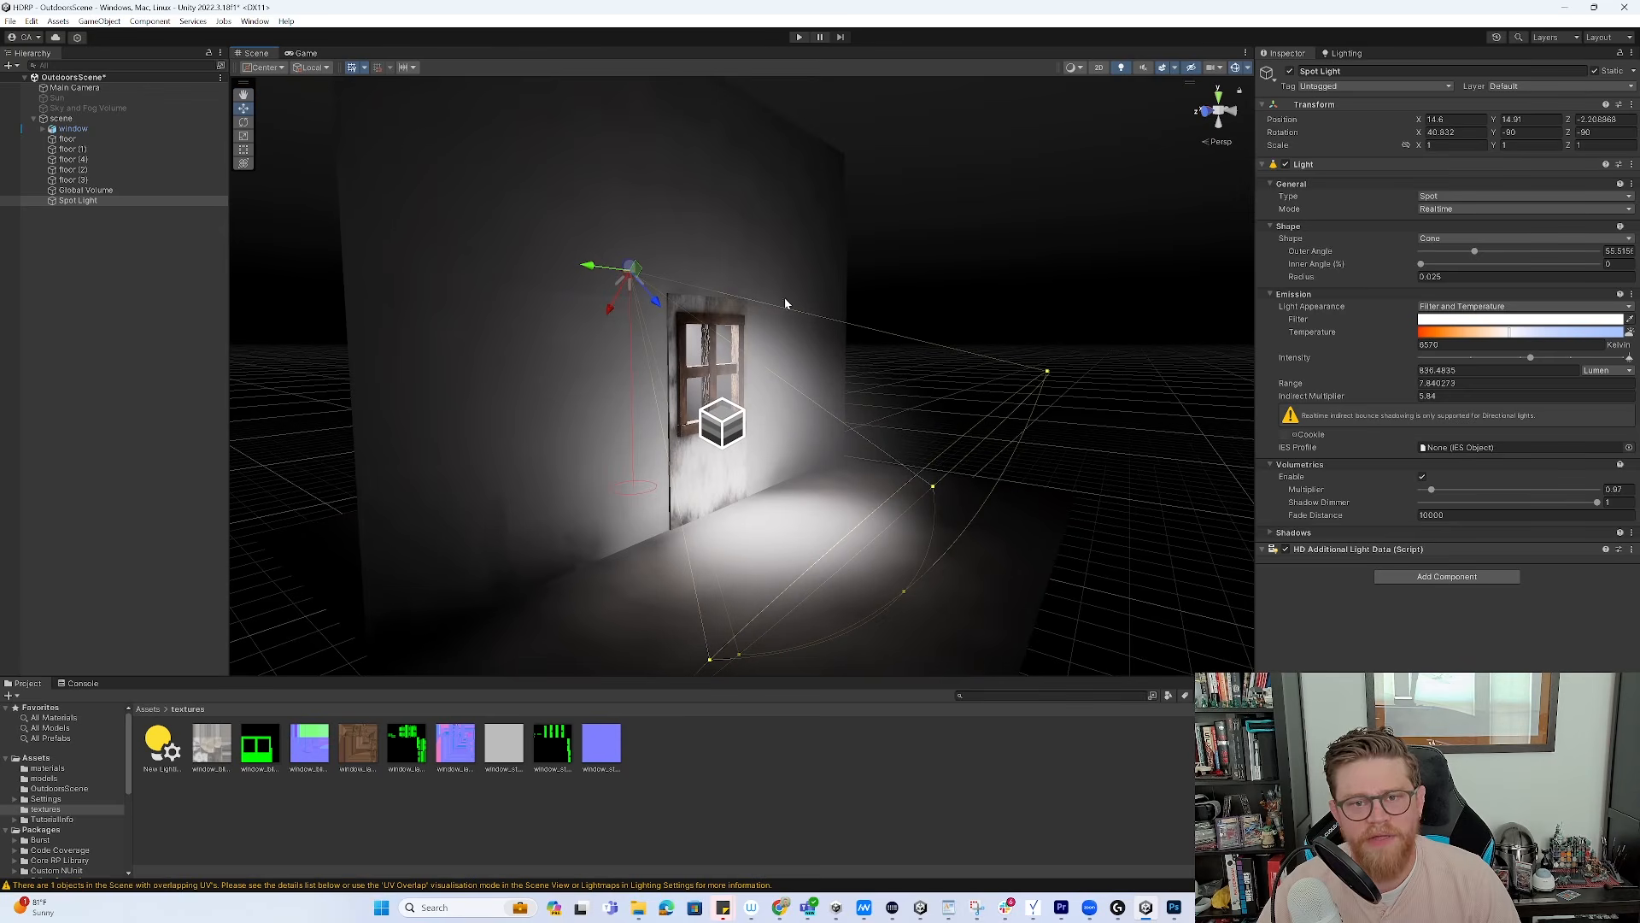
{"action": "mouse_move", "coordinate": [634, 282]}
{"action": "left_mouse_down"}
{"action": "mouse_move", "coordinate": [643, 293]}
{"action": "mouse_move", "coordinate": [589, 248]}
{"action": "mouse_move", "coordinate": [590, 266]}
{"action": "mouse_move", "coordinate": [625, 276]}
{"action": "mouse_move", "coordinate": [630, 258]}
{"action": "left_mouse_up"}
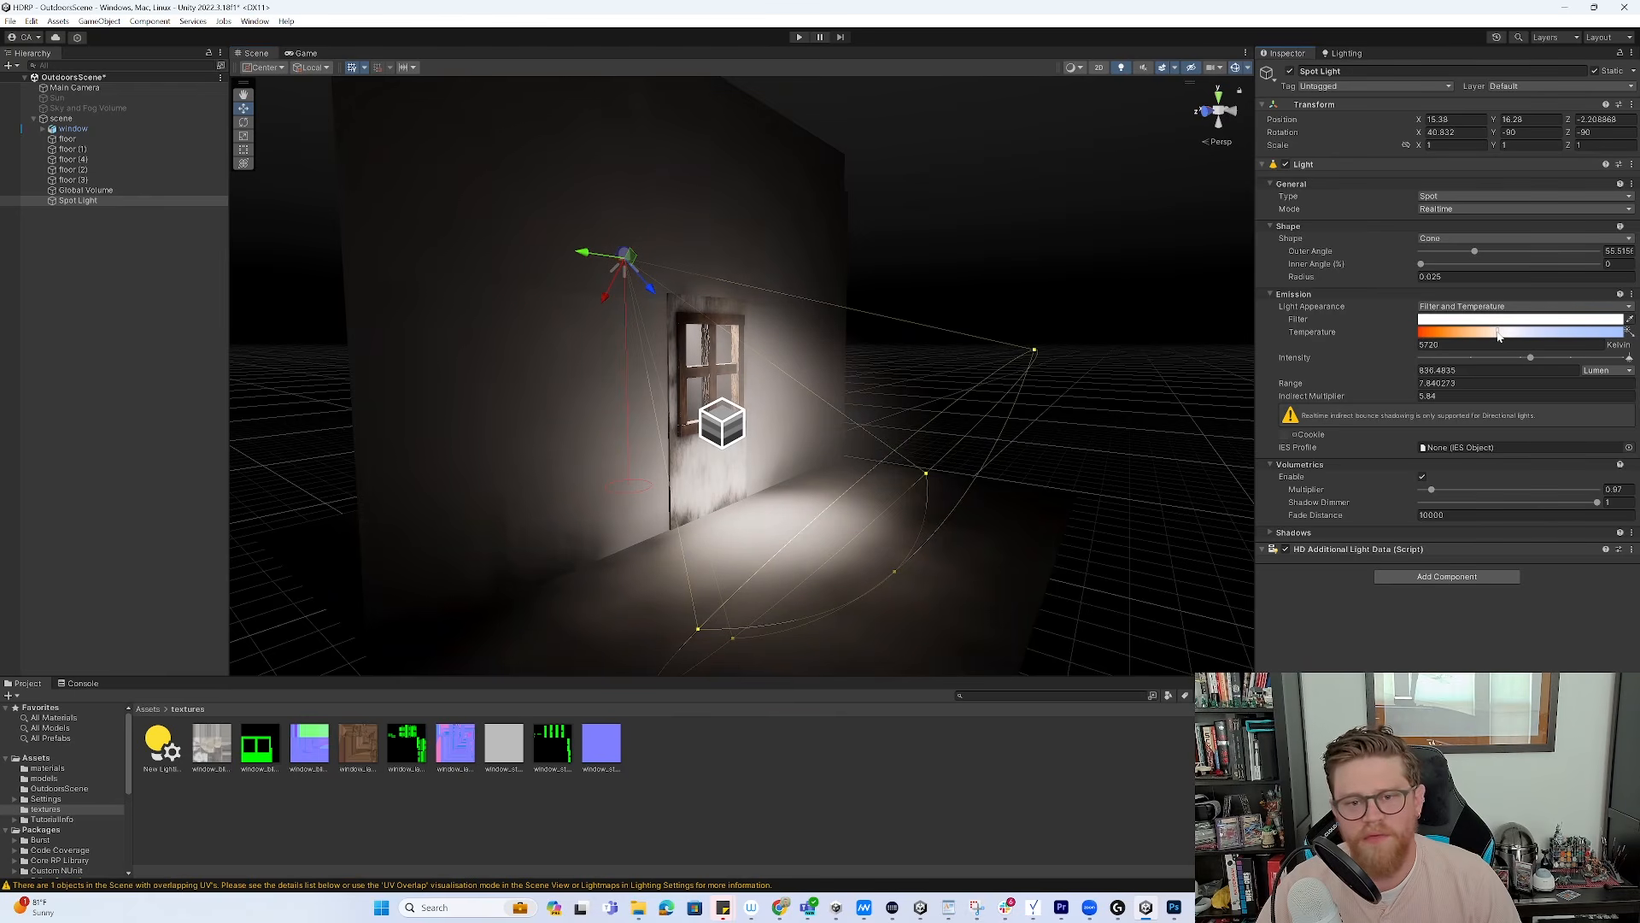
Warm the spot light's temperature to about 5660 Kelvin and raise its intensity to about 2012 lumen
{"action": "left_click_drag", "start_coordinate": [1072, 341], "coordinate": [982, 331], "text": "alt"}
{"action": "left_click_drag", "start_coordinate": [963, 329], "coordinate": [810, 404], "text": "alt"}
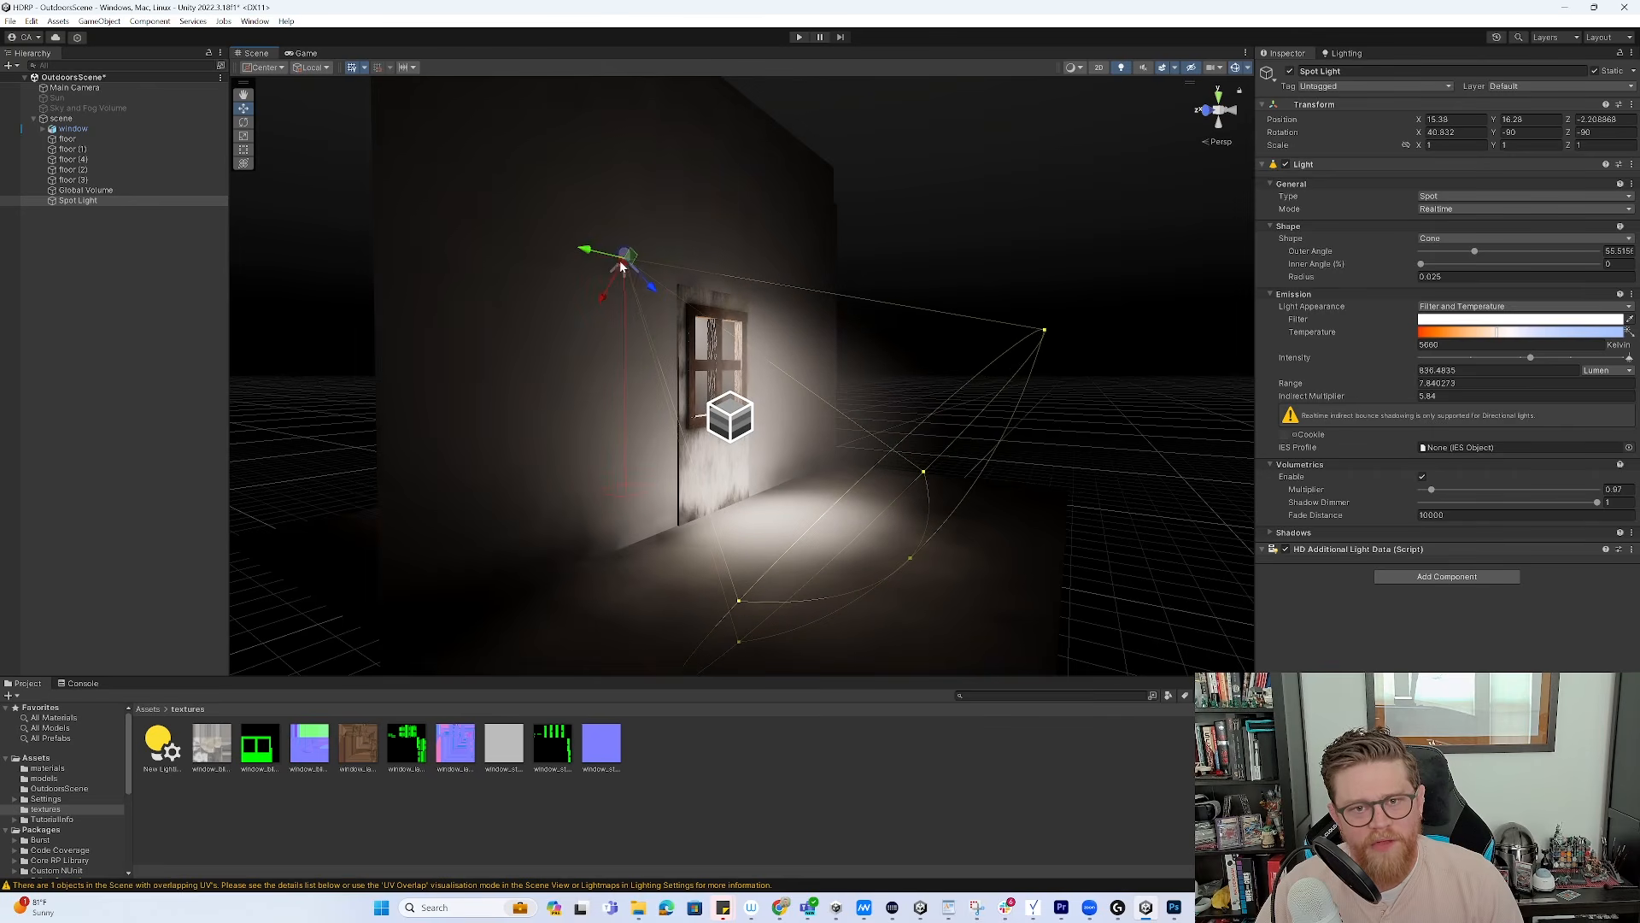
{"action": "left_click_drag", "start_coordinate": [633, 269], "coordinate": [821, 402], "text": "alt"}
{"action": "left_click_drag", "start_coordinate": [1530, 357], "coordinate": [1553, 360]}
{"action": "left_click_drag", "start_coordinate": [607, 384], "coordinate": [870, 381], "text": "alt"}
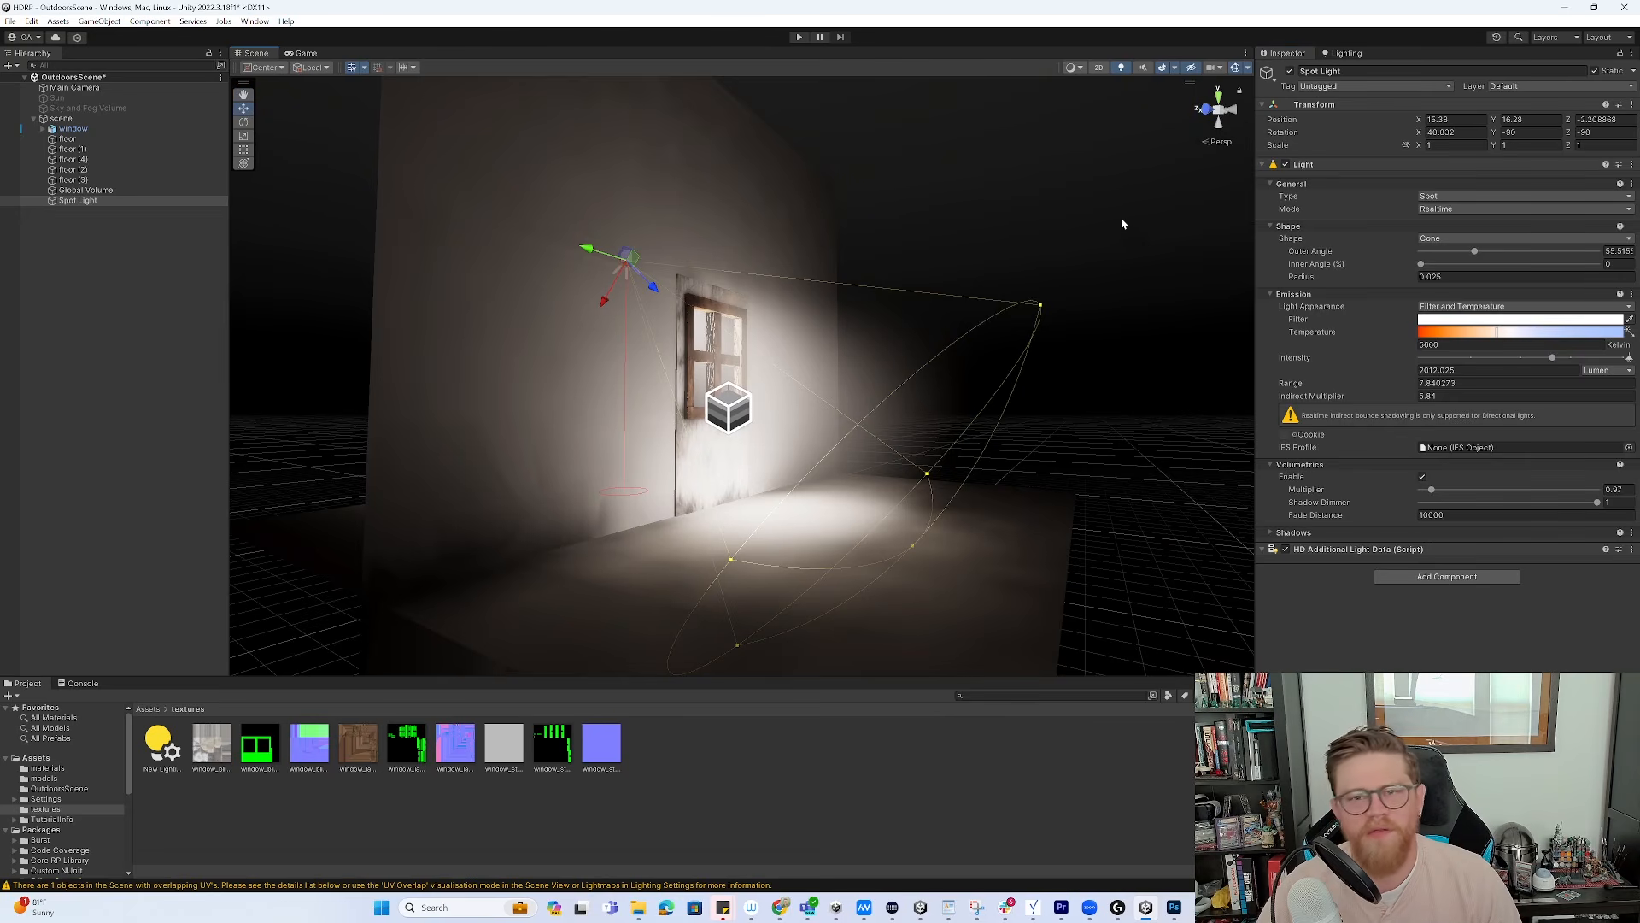
{"action": "left_click", "coordinate": [1234, 69]}
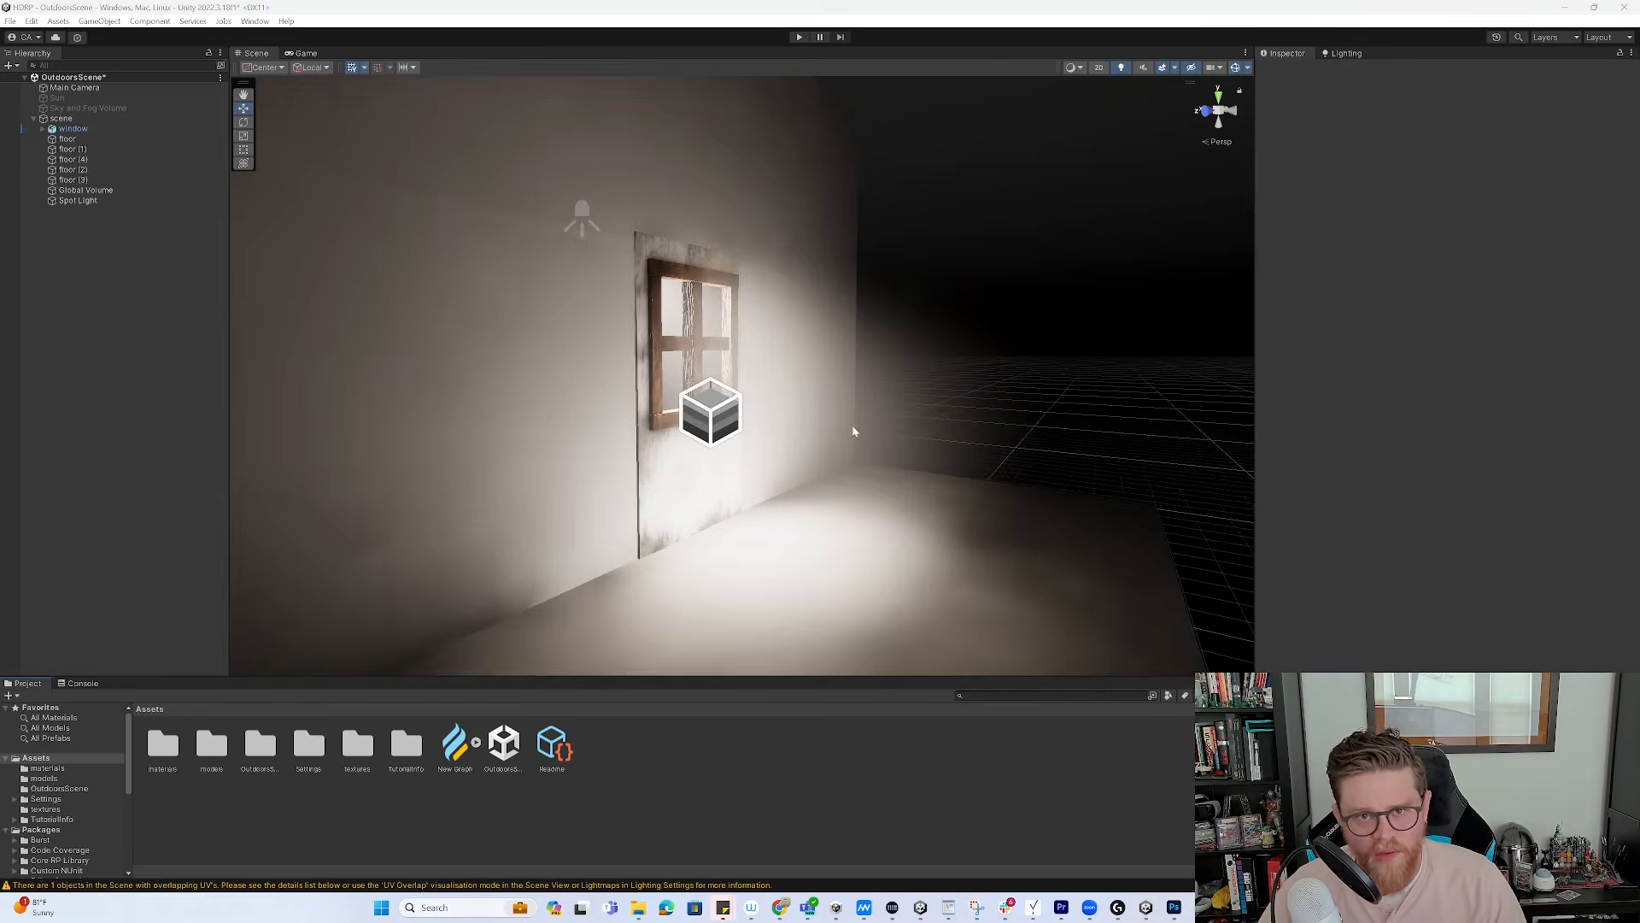
{"action": "right_click_drag", "start_coordinate": [854, 432], "coordinate": [1060, 546], "text": "alt"}
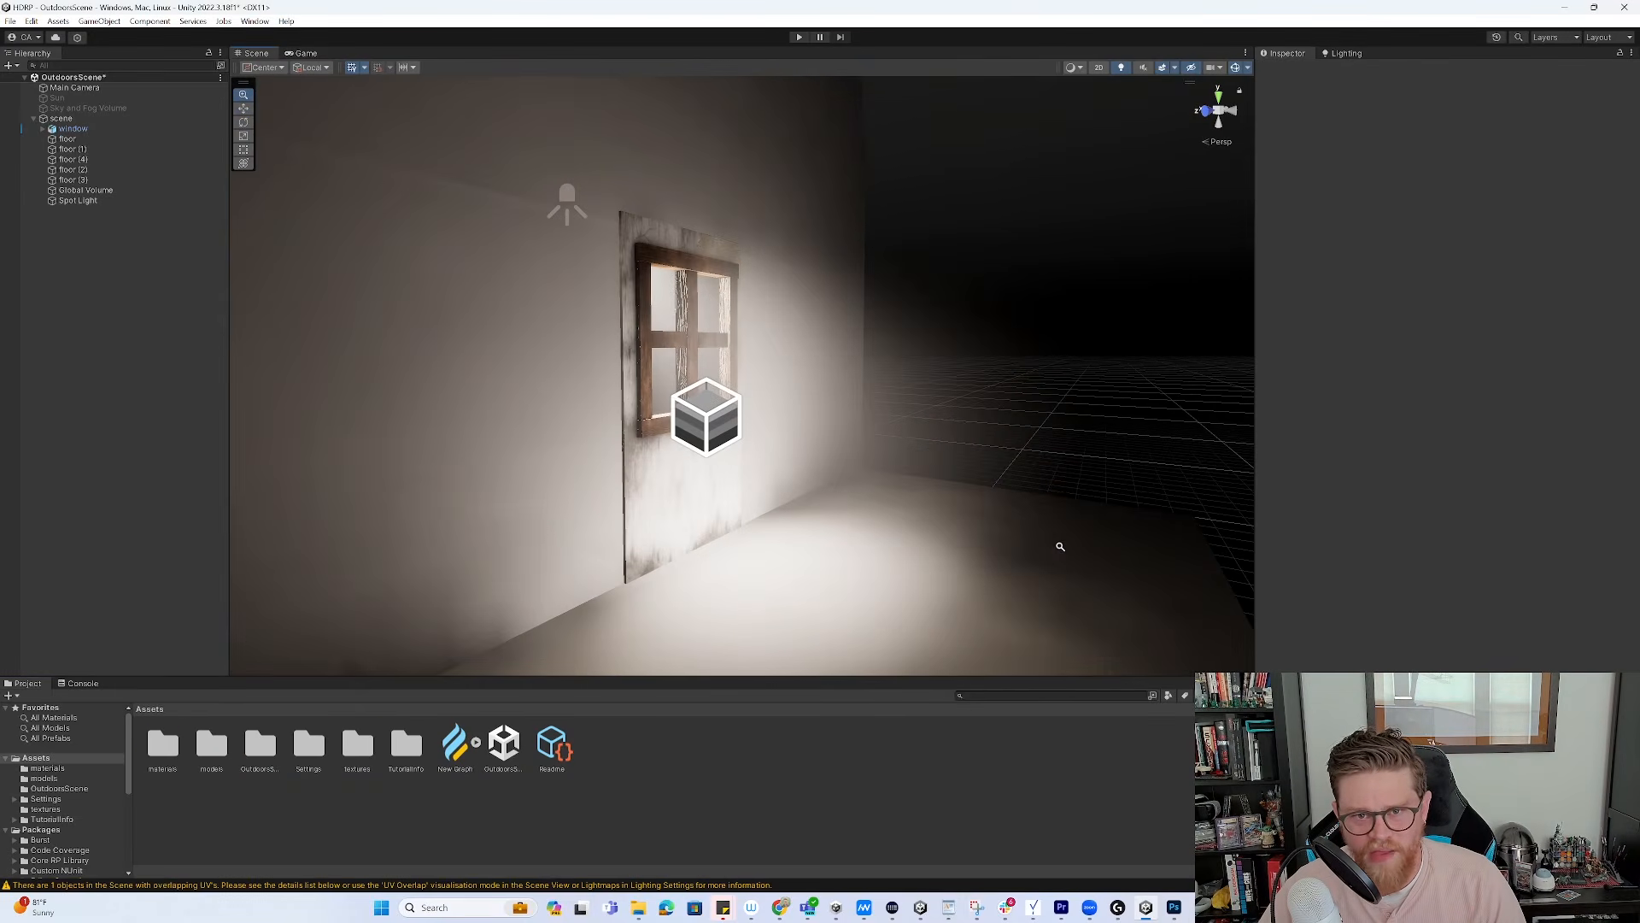
{"action": "left_click_drag", "start_coordinate": [1011, 389], "coordinate": [974, 359], "text": "alt"}
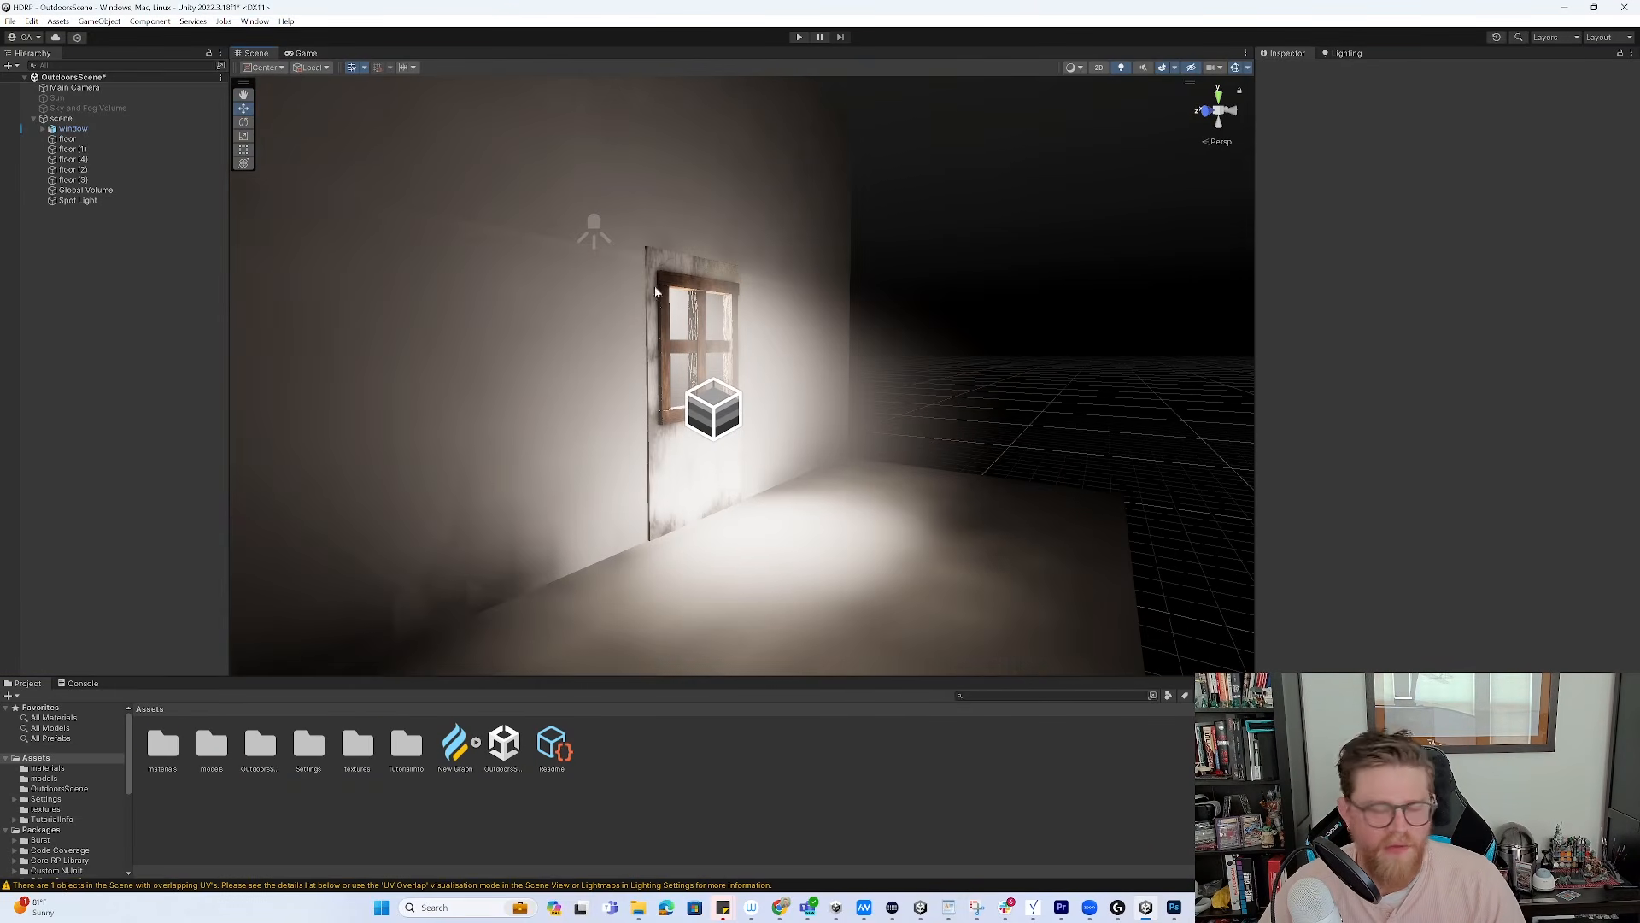
{"action": "left_click_drag", "start_coordinate": [646, 280], "coordinate": [646, 211], "text": "alt"}
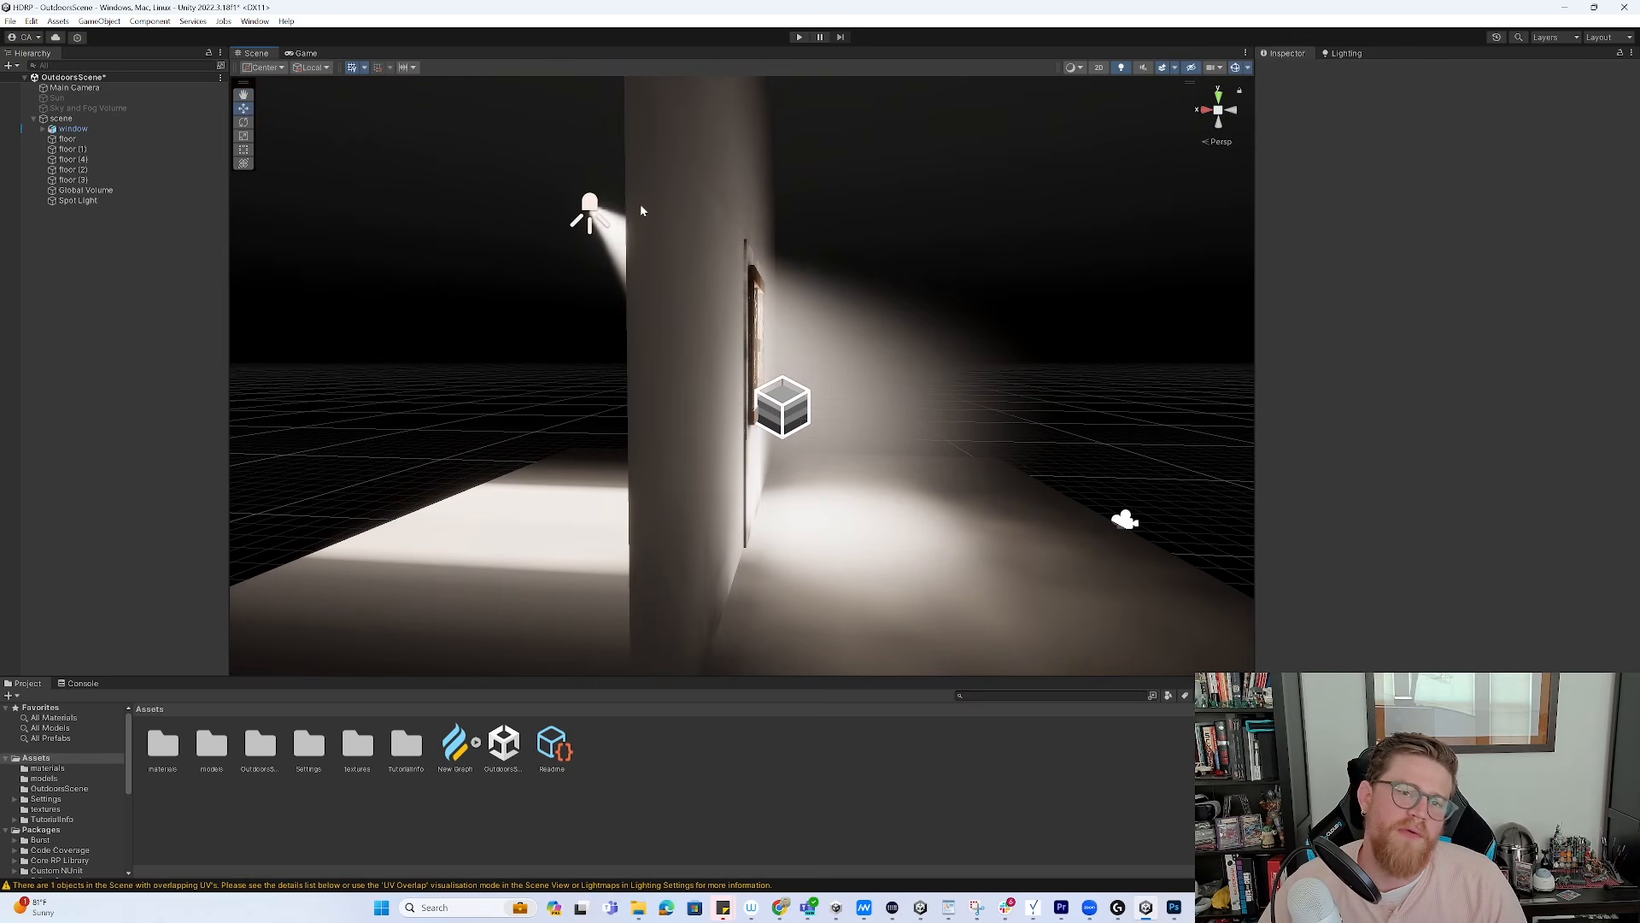
{"action": "left_click", "coordinate": [598, 212]}
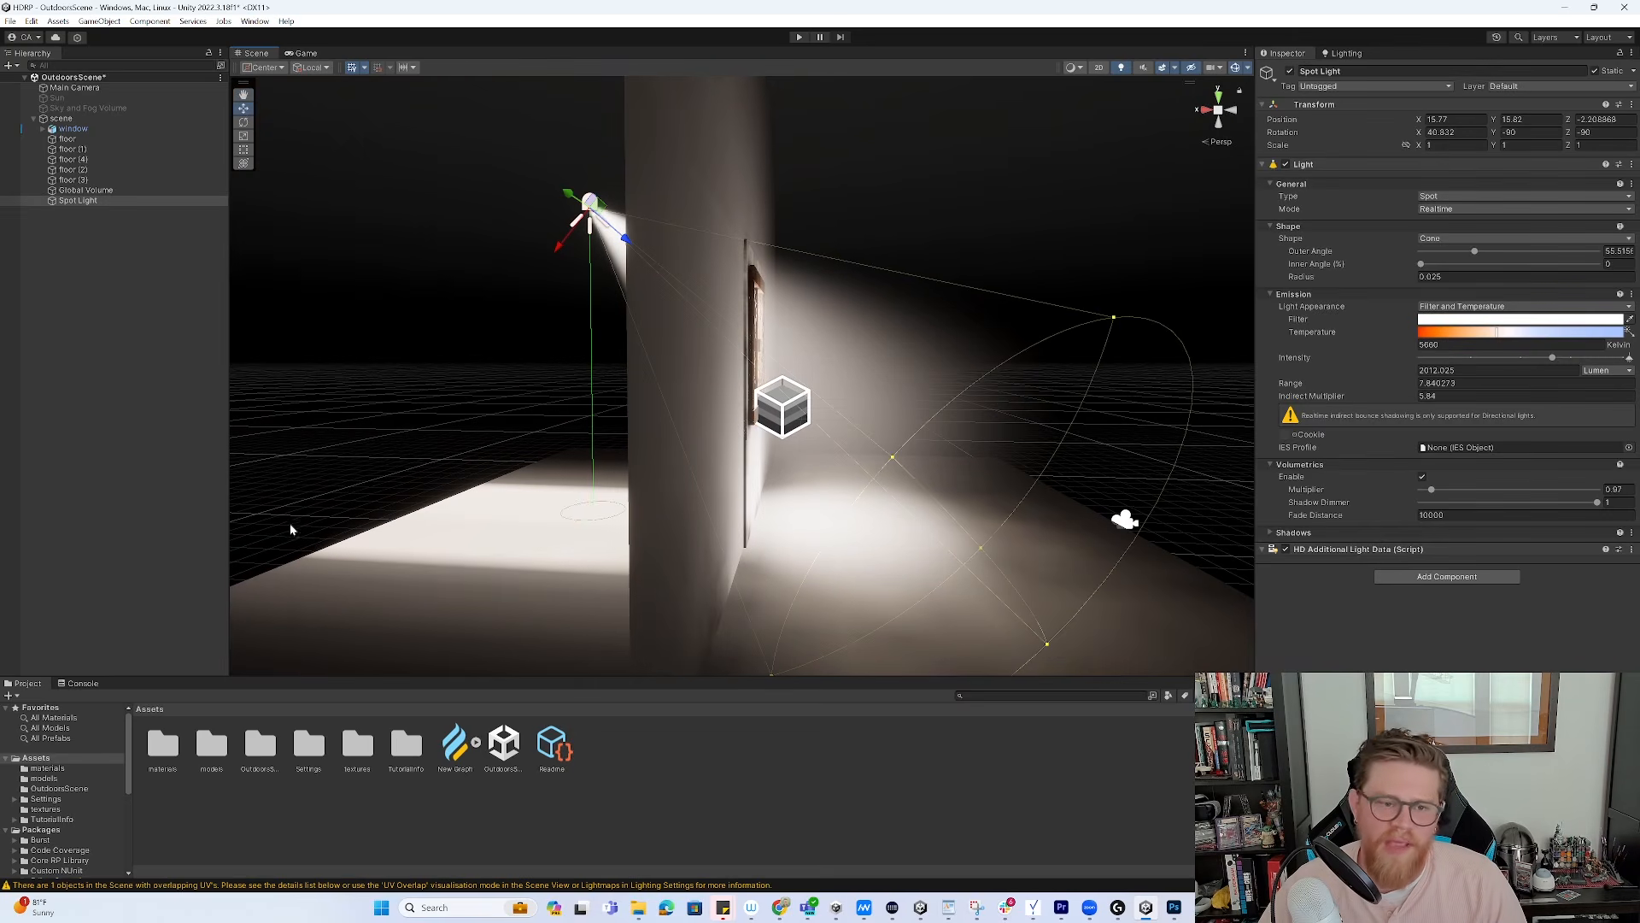
Create an empty object at the scene root and name it timeline
{"action": "right_click", "coordinate": [117, 308]}
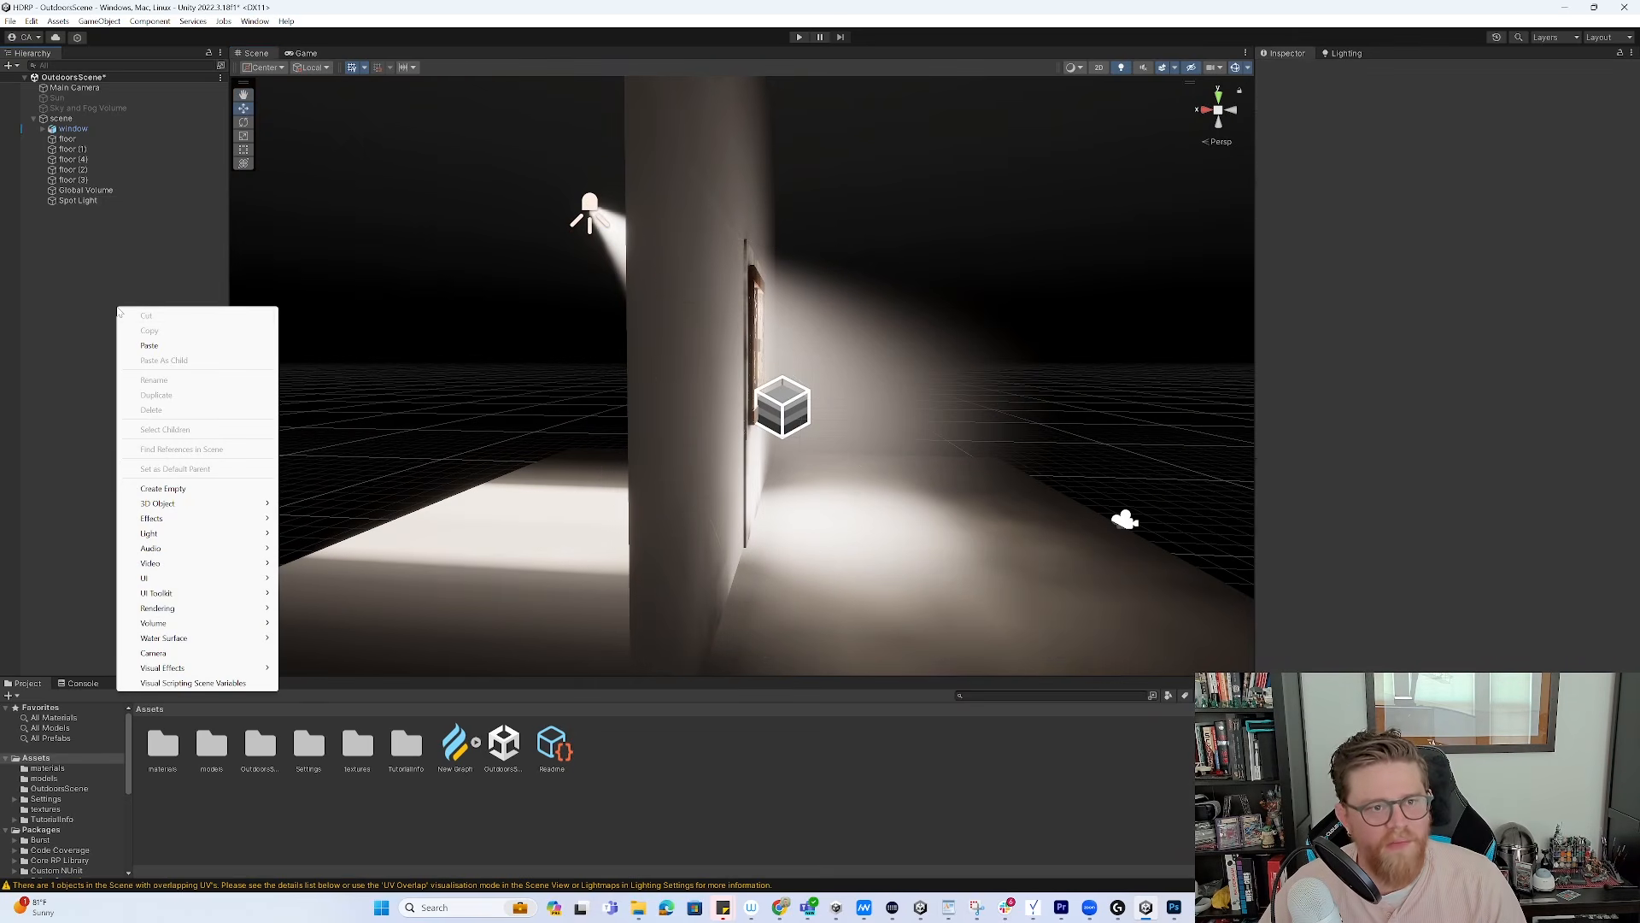
{"action": "left_click", "coordinate": [207, 491]}
{"action": "type", "text": "timeline"}
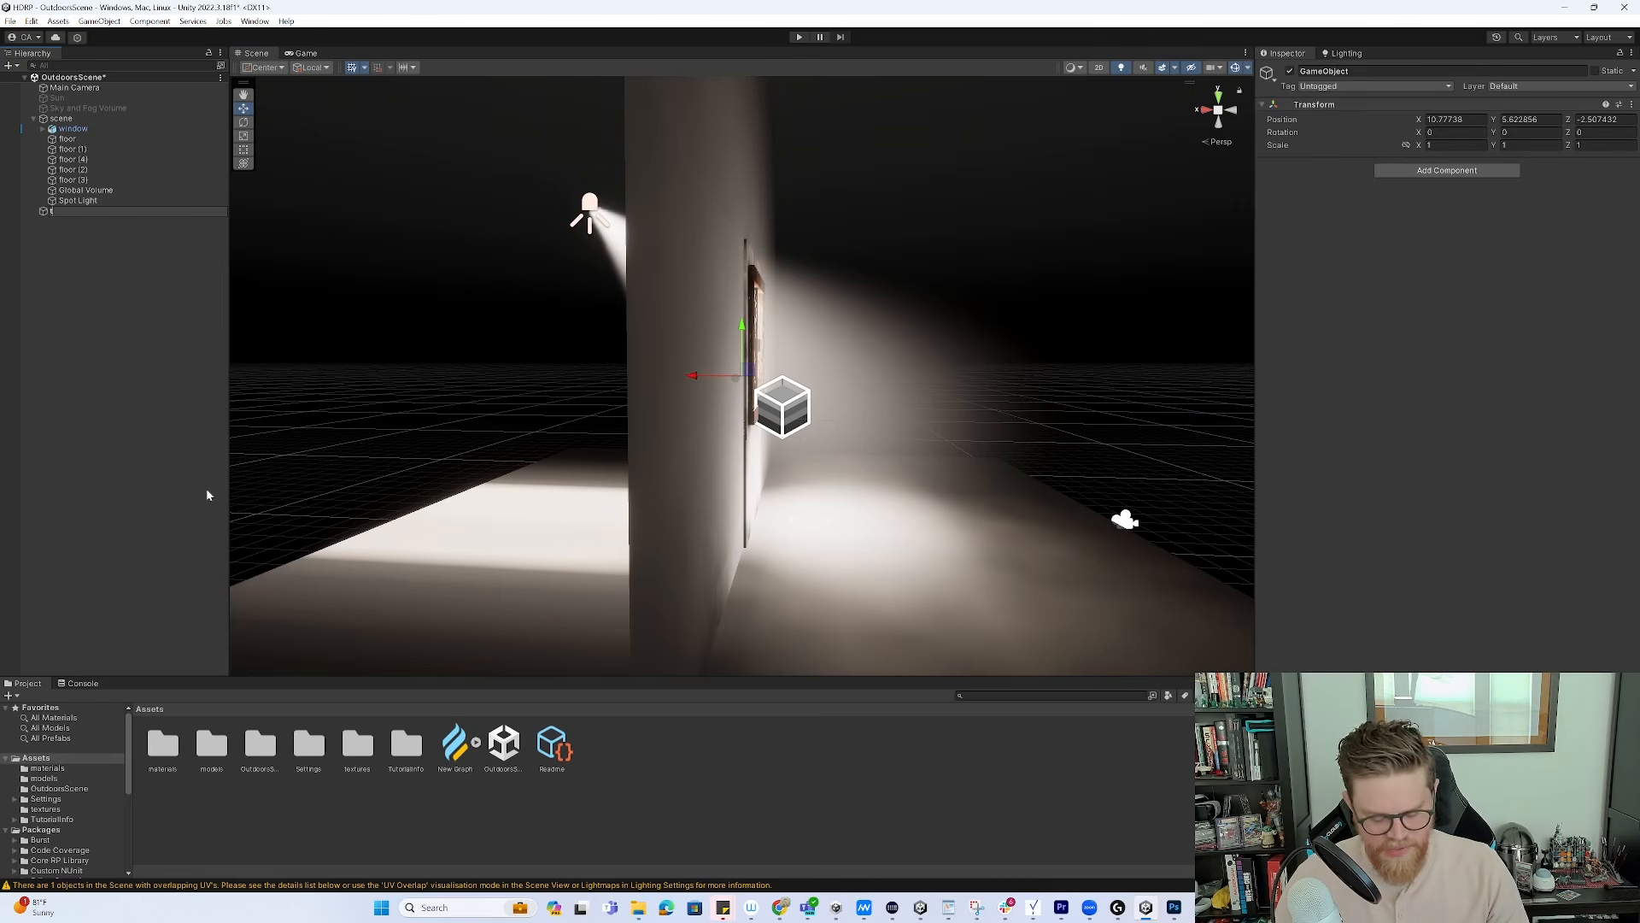
{"action": "key", "text": "Return"}
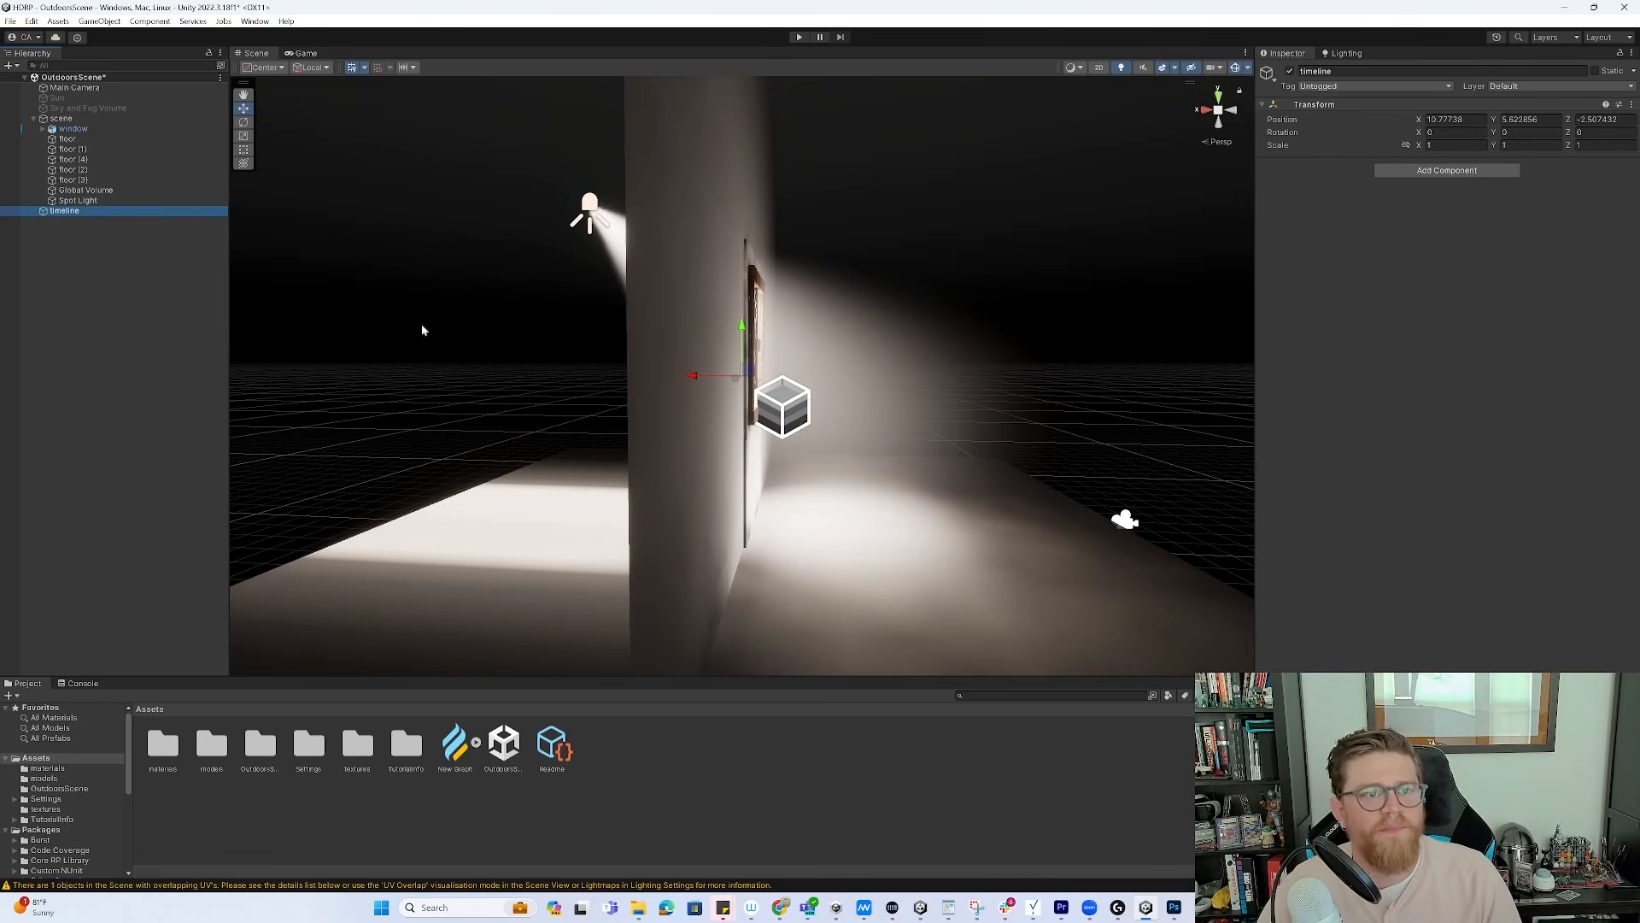
Dock the Timeline window beside the Console and create a timeline asset named timeline, with its director component, on the timeline object
{"action": "left_click", "coordinate": [255, 22]}
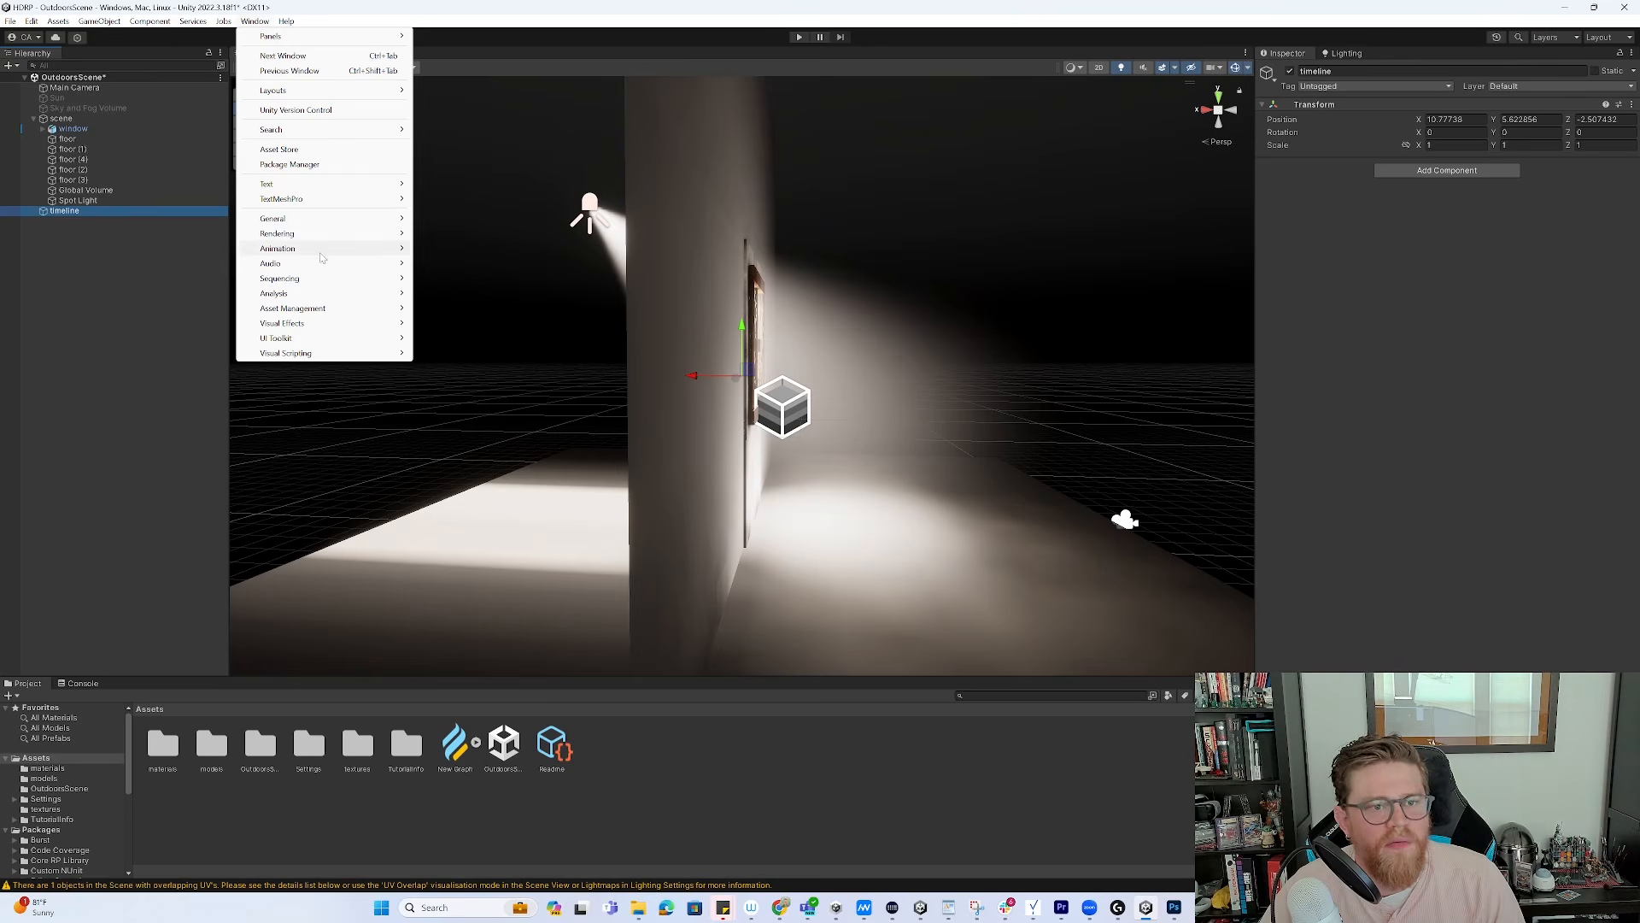
{"action": "left_click", "coordinate": [446, 279]}
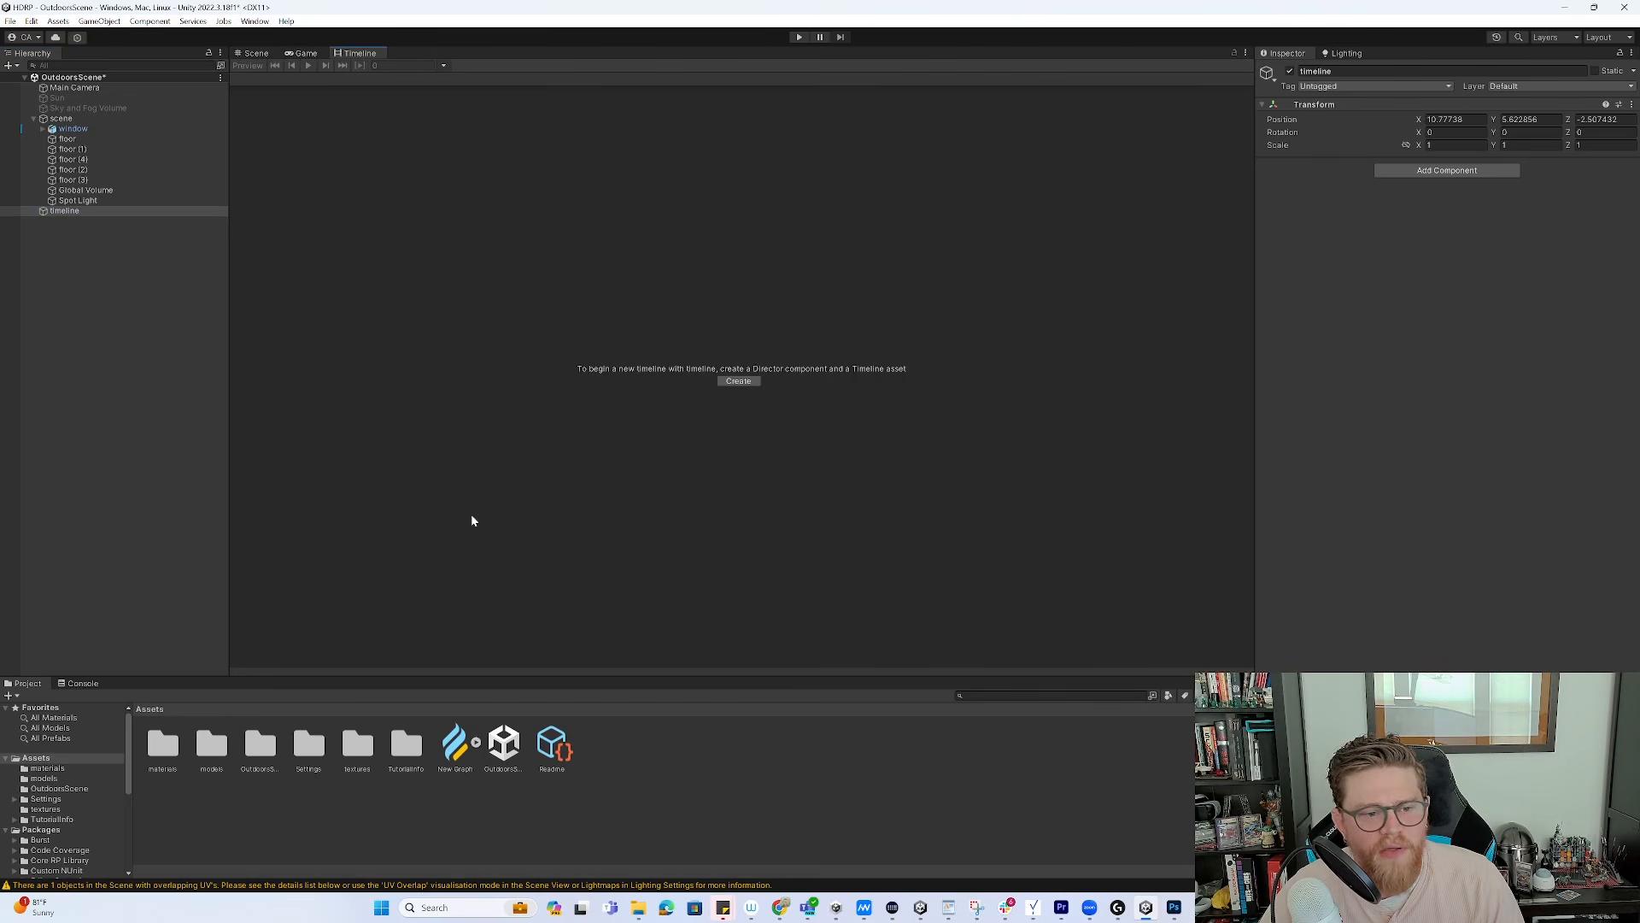
{"action": "left_click_drag", "start_coordinate": [360, 53], "coordinate": [142, 683]}
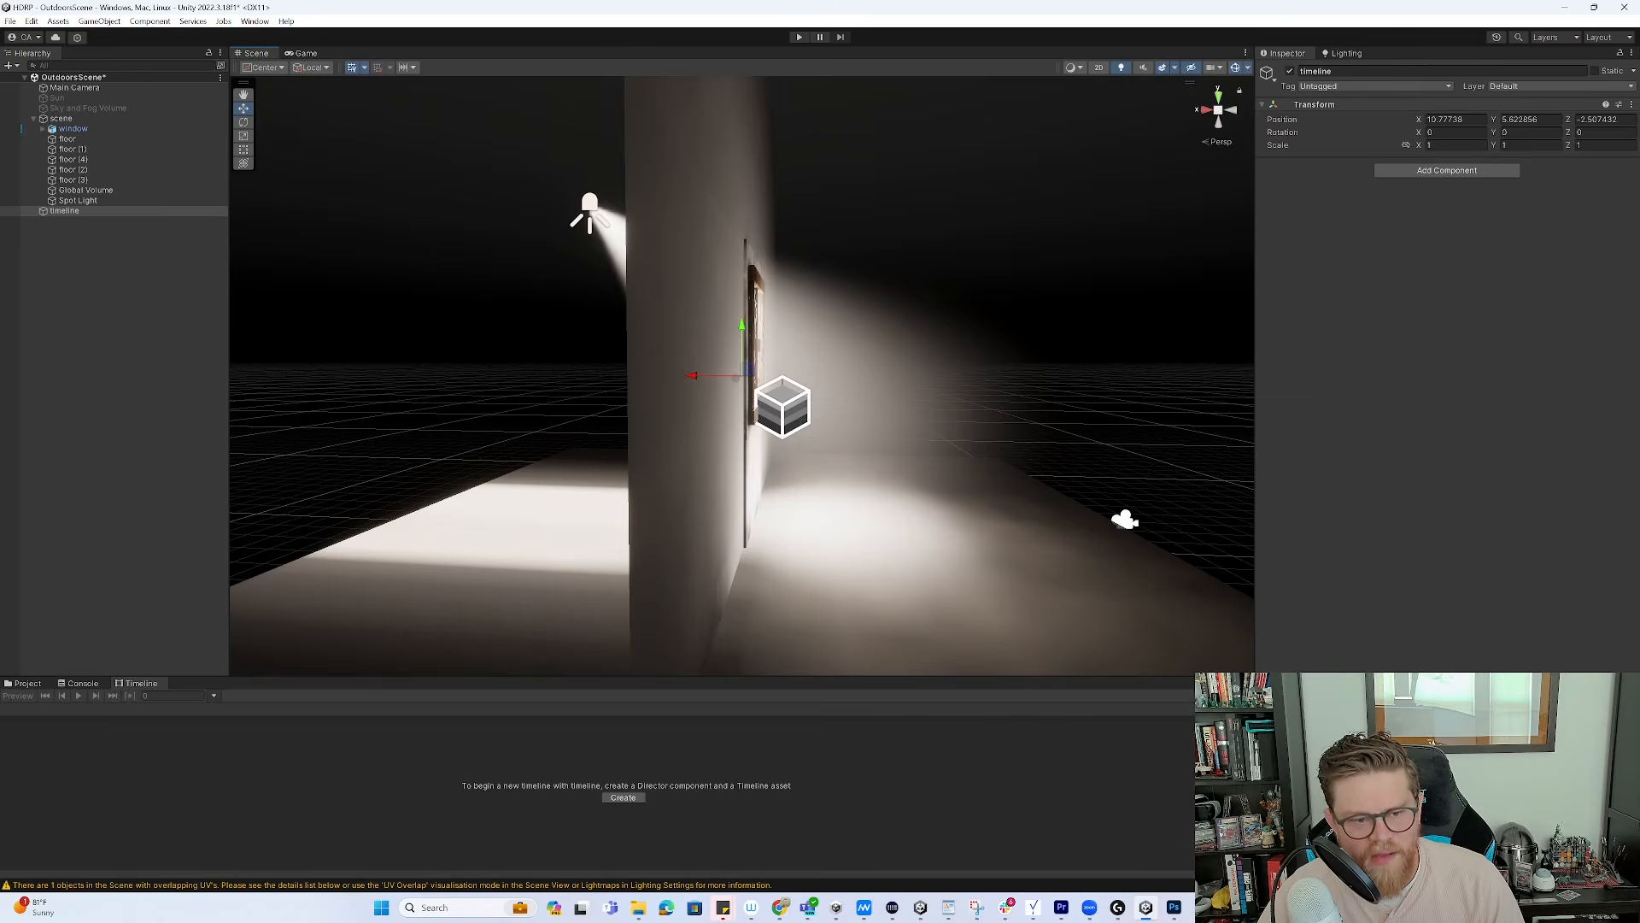
{"action": "left_click", "coordinate": [628, 800]}
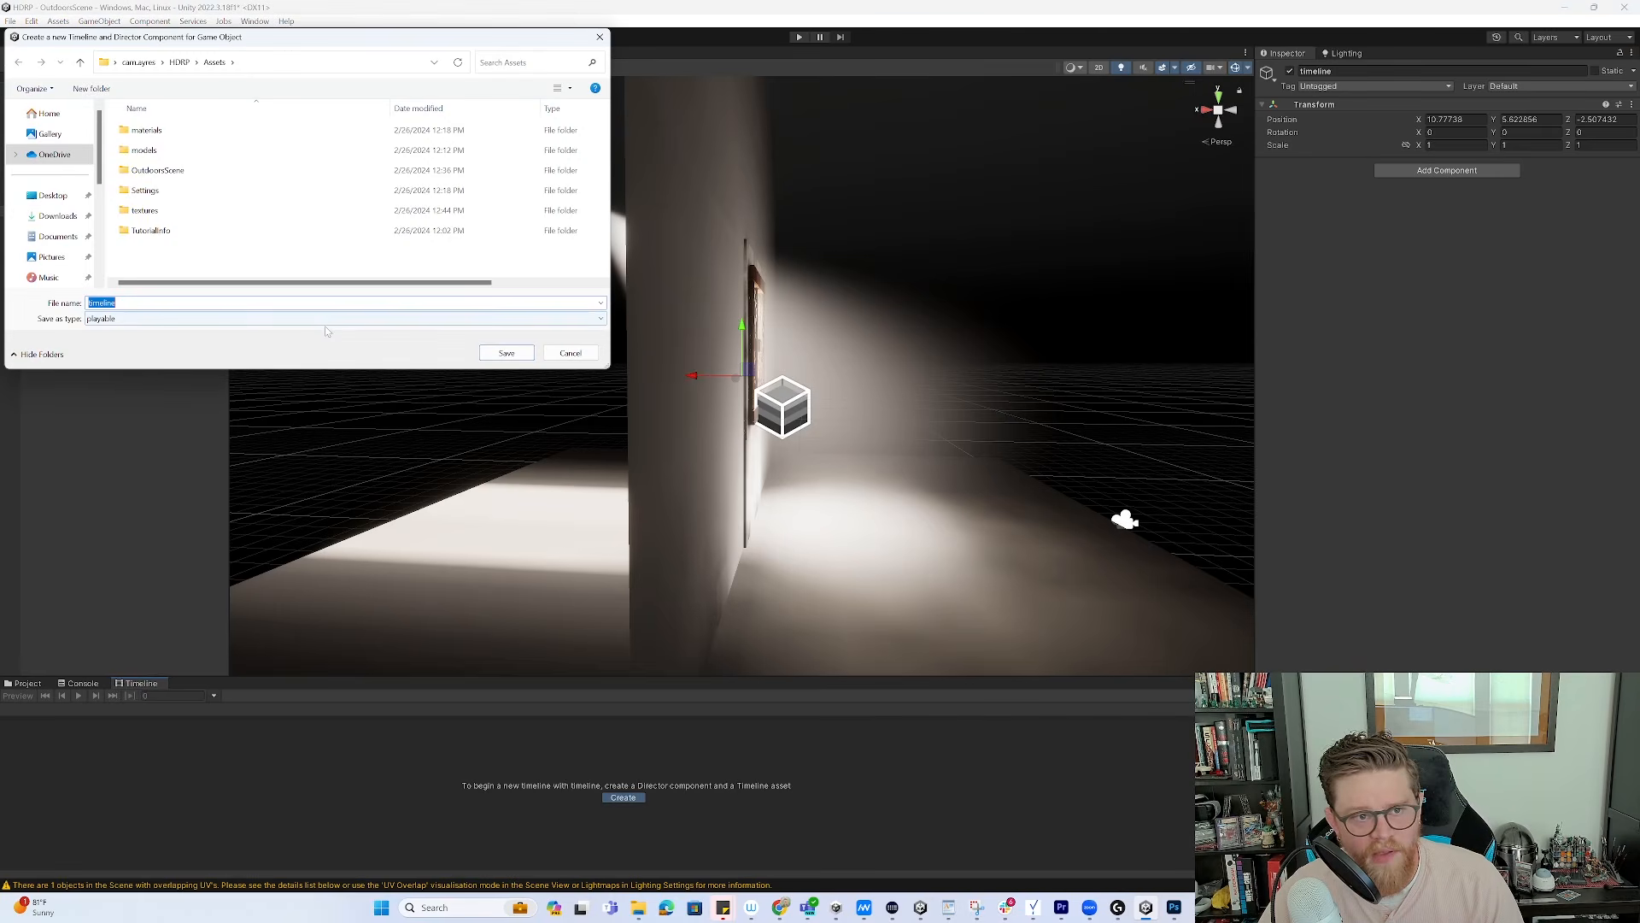
{"action": "left_click", "coordinate": [517, 352]}
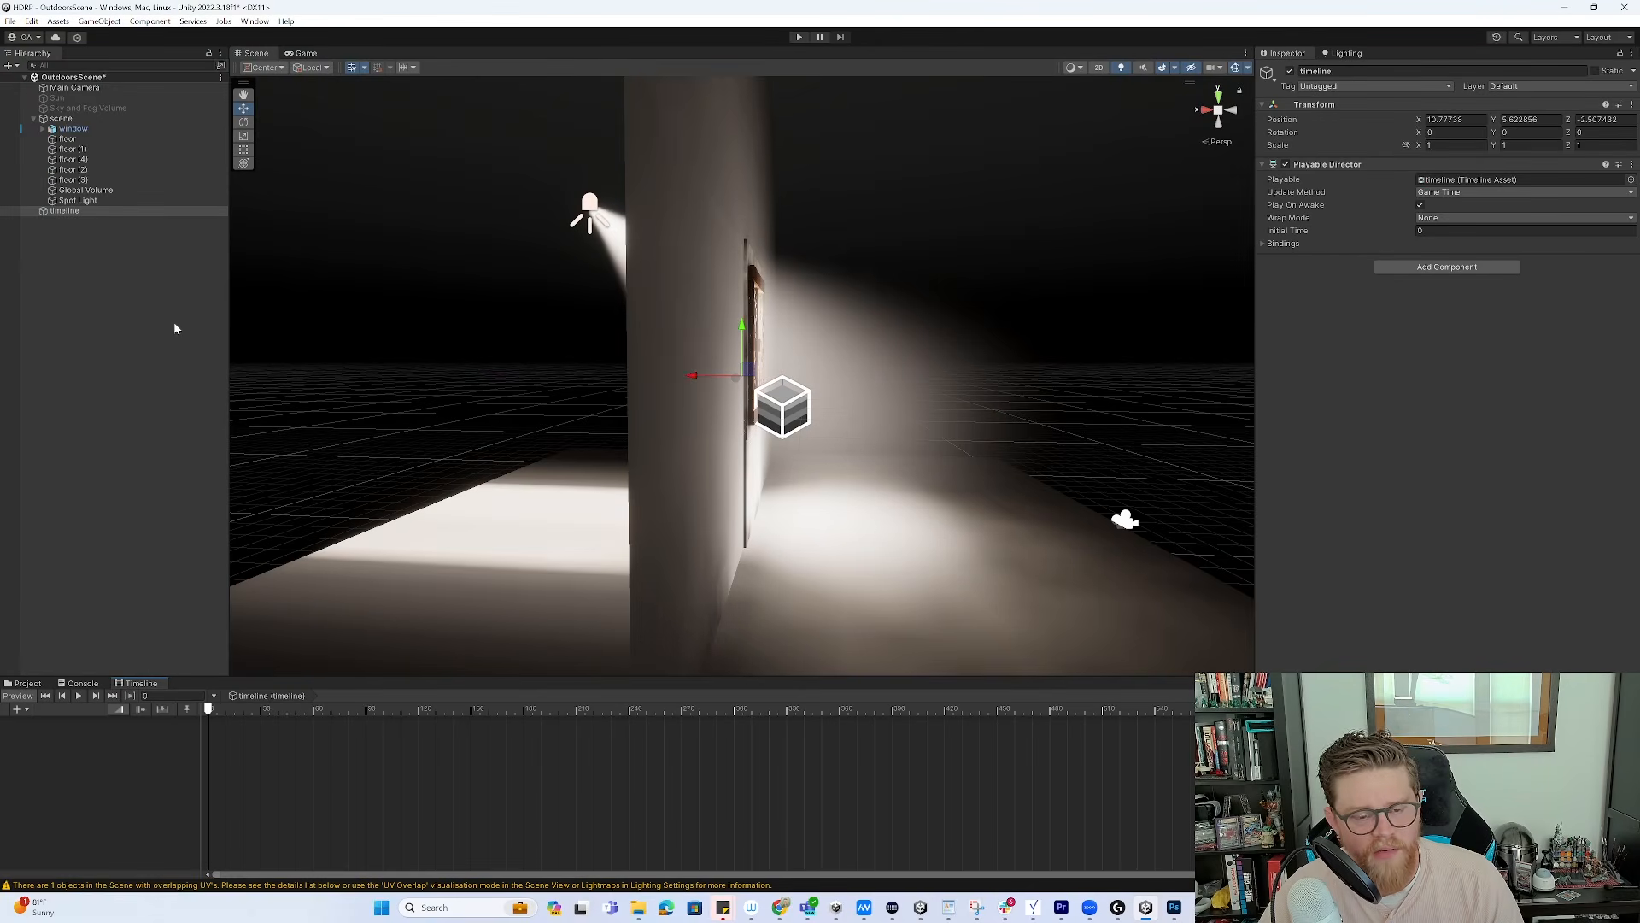
Add an animation track to the timeline and bind it to the Spot Light with a newly created Animator
{"action": "right_click", "coordinate": [75, 761]}
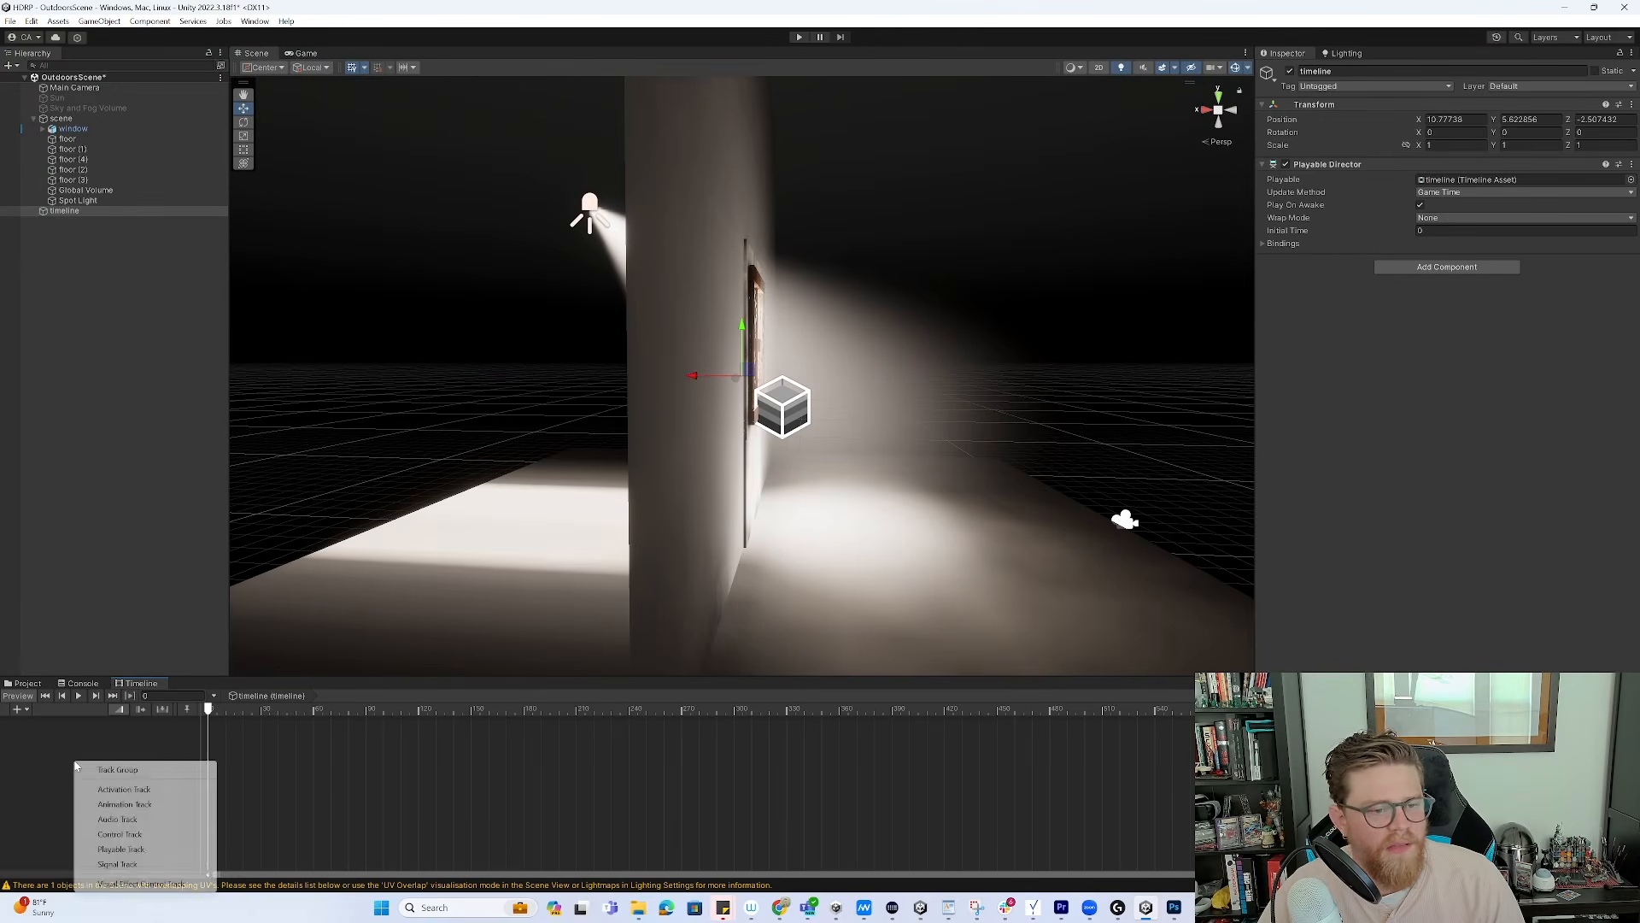
{"action": "left_click", "coordinate": [128, 804]}
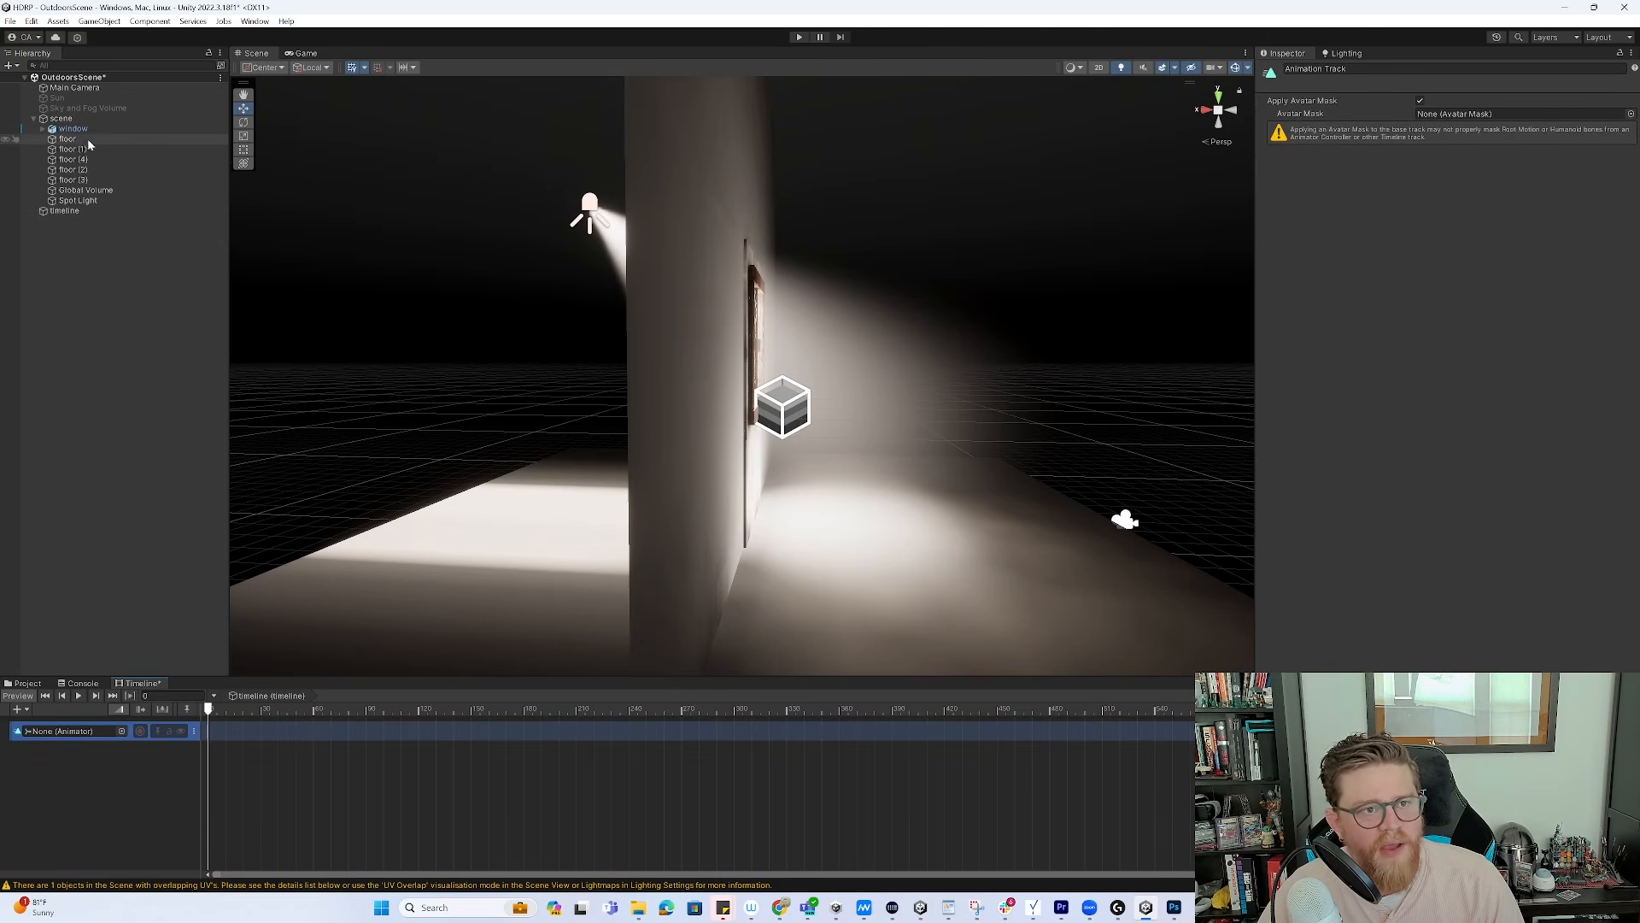
{"action": "left_click", "coordinate": [95, 191]}
{"action": "left_click", "coordinate": [82, 200]}
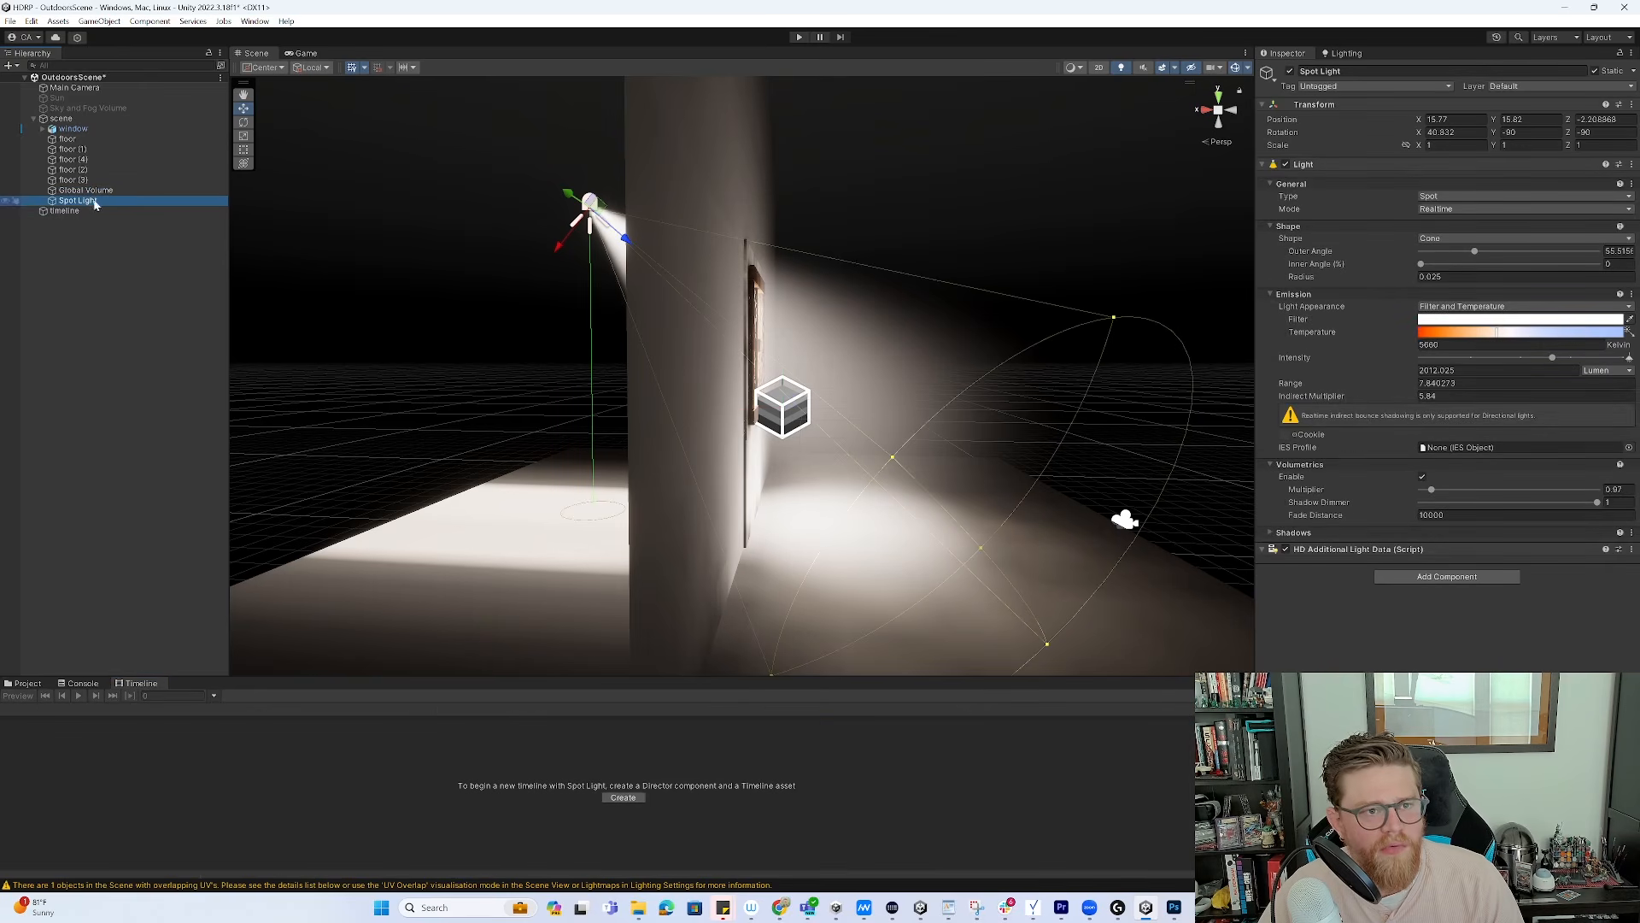
{"action": "left_click", "coordinate": [68, 210]}
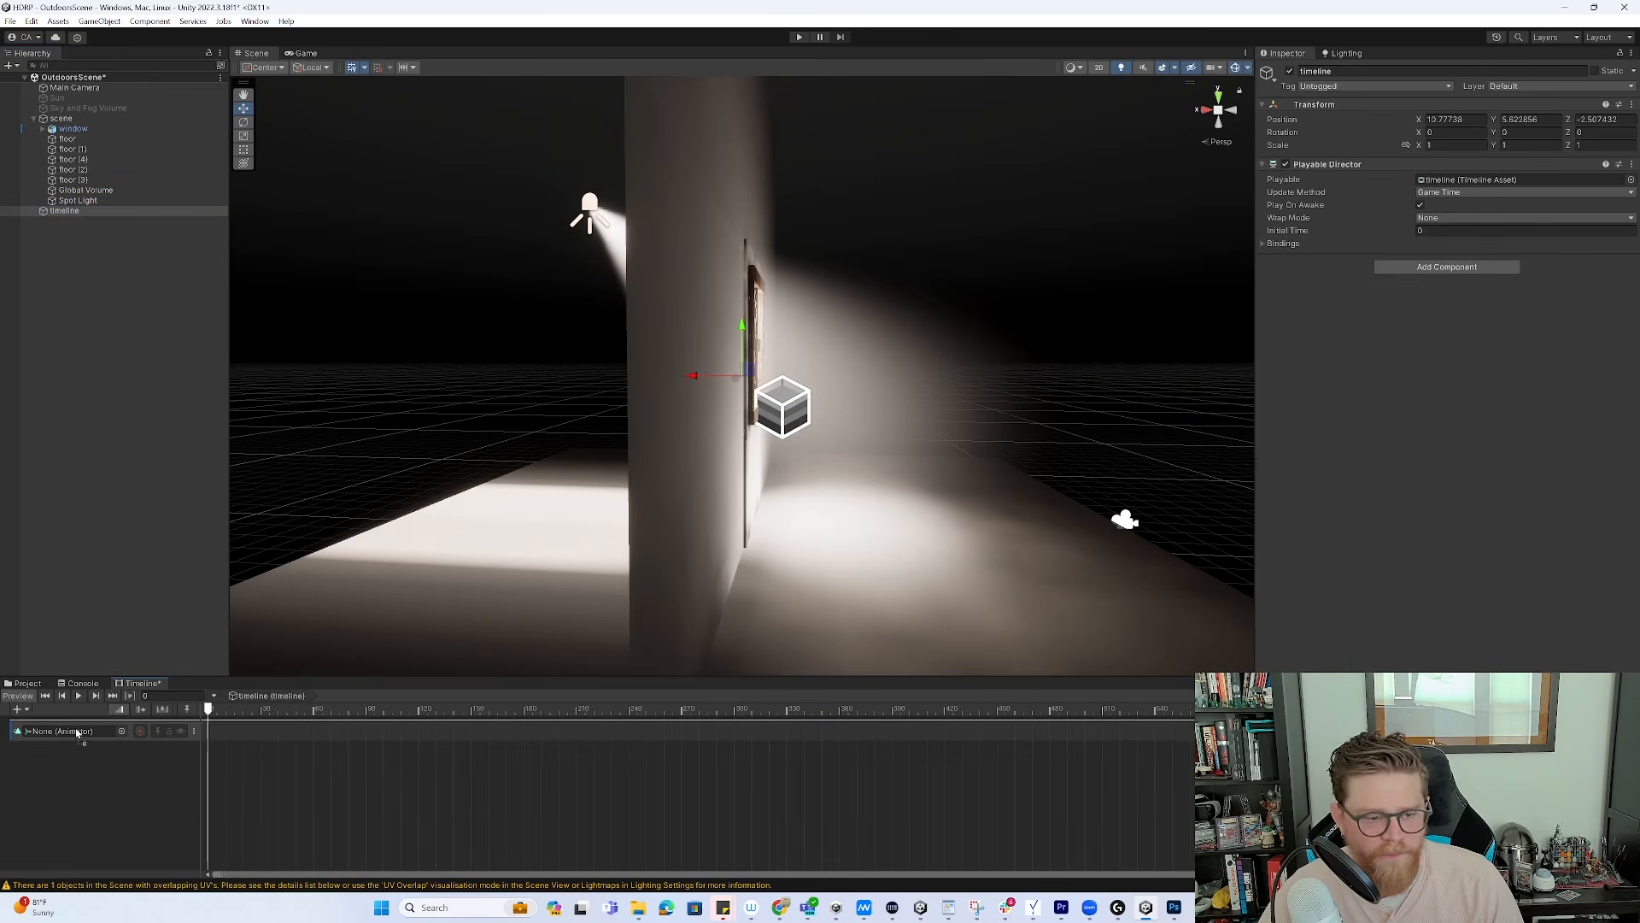
{"action": "left_click_drag", "start_coordinate": [86, 740], "coordinate": [89, 735]}
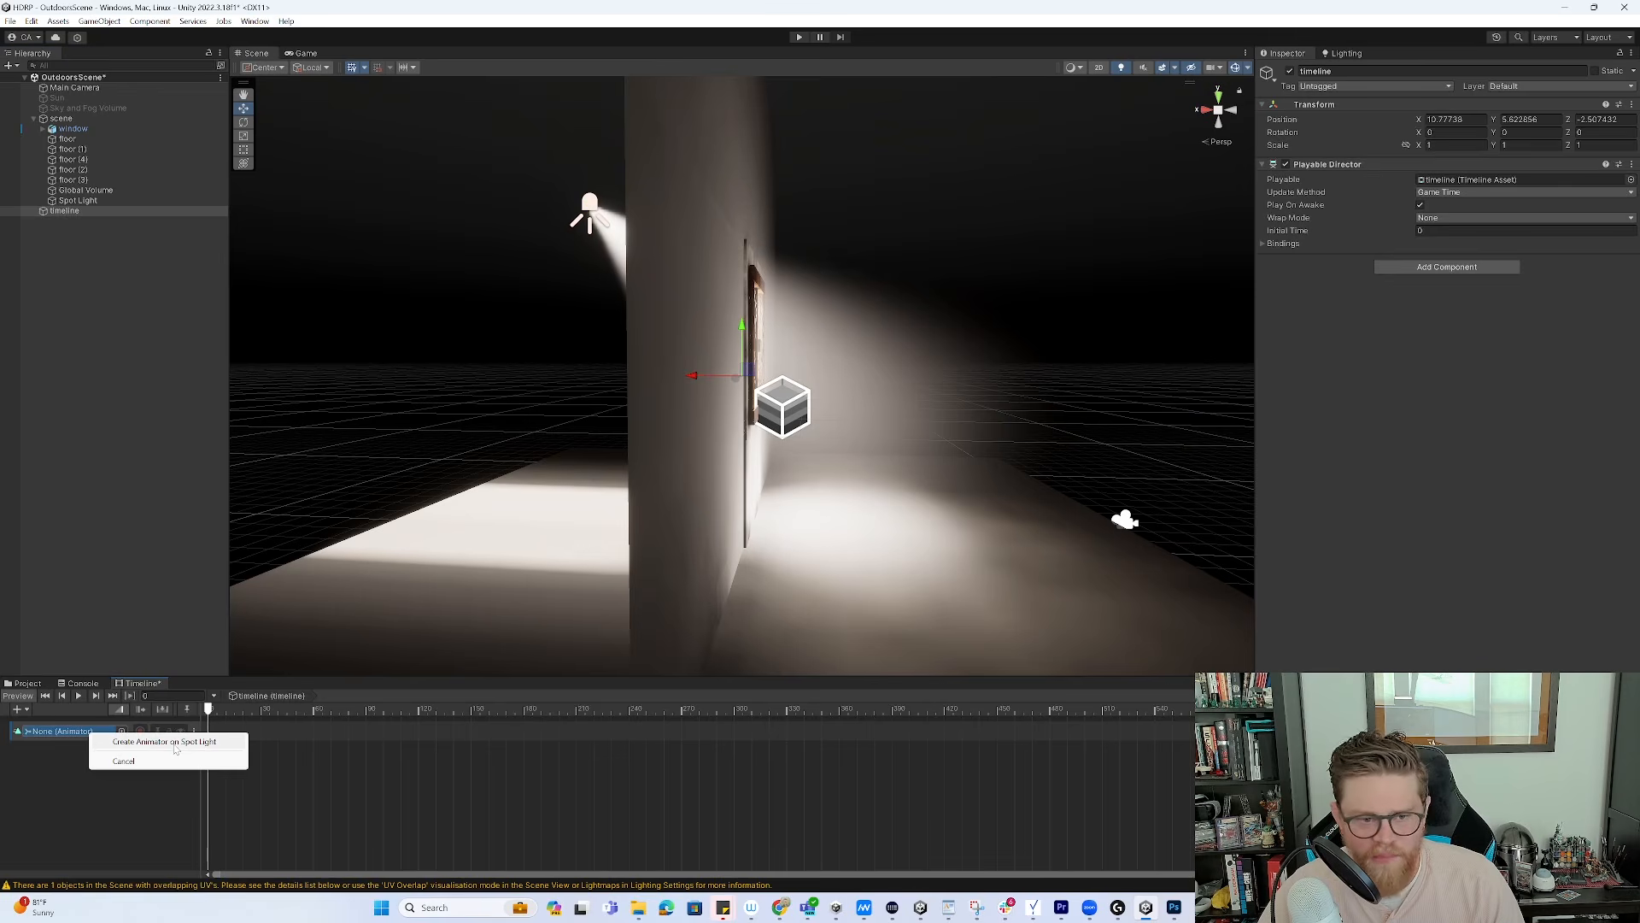
{"action": "left_click", "coordinate": [176, 743]}
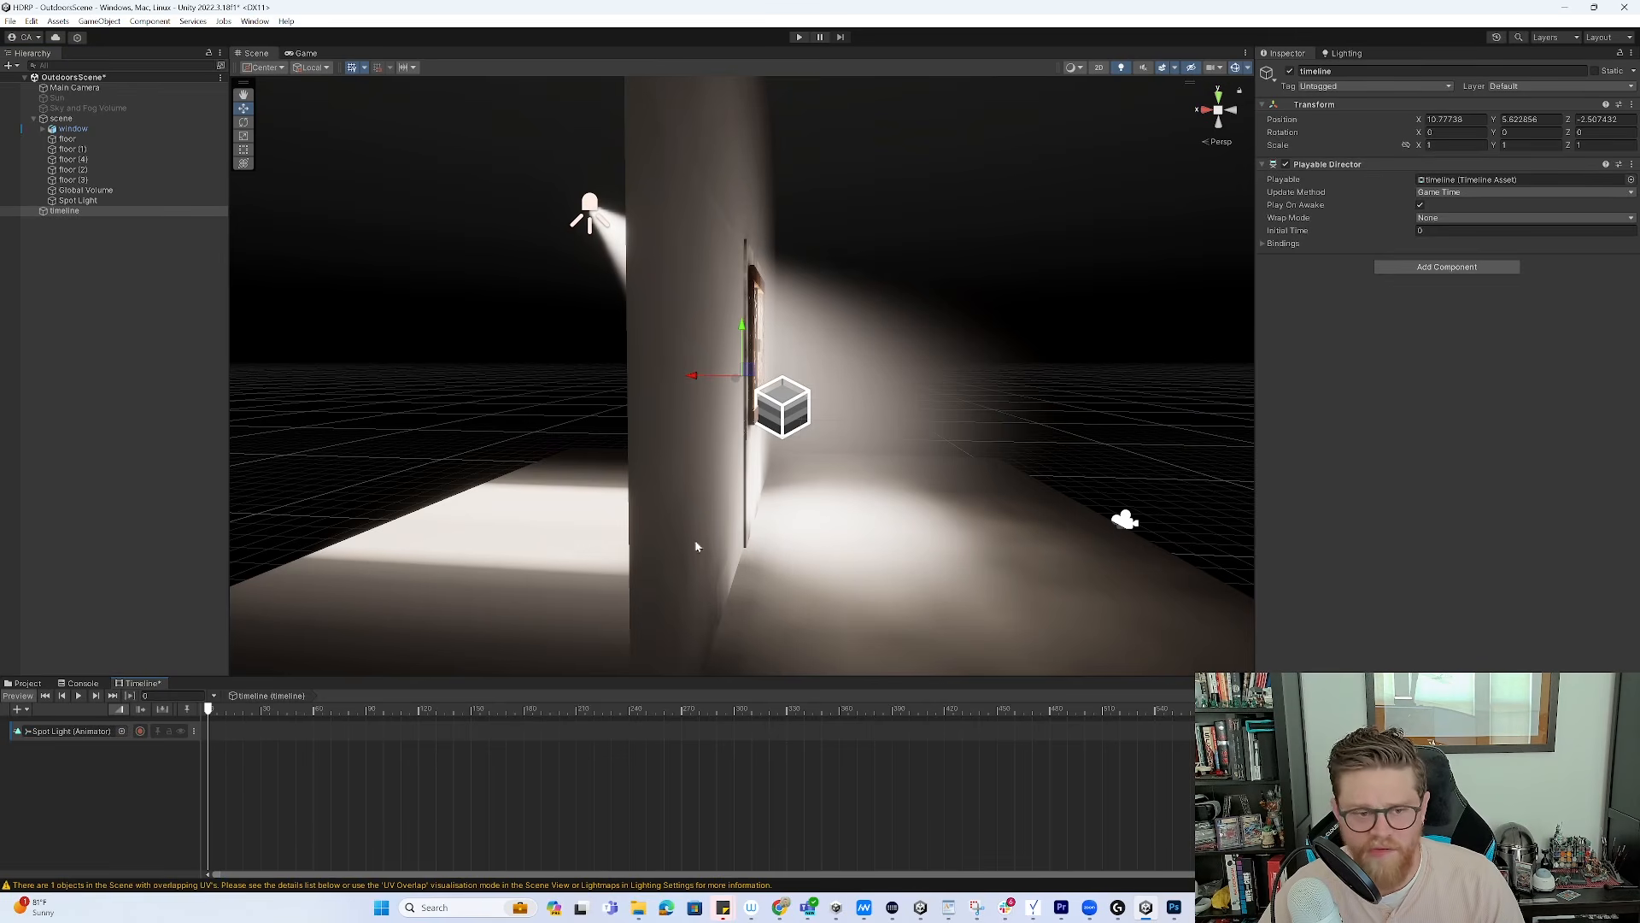
Start recording on the Spot Light track, key its current intensity at frame 0, and key about 998 lumen at frame 119
{"action": "left_click", "coordinate": [141, 732]}
{"action": "left_click", "coordinate": [106, 199]}
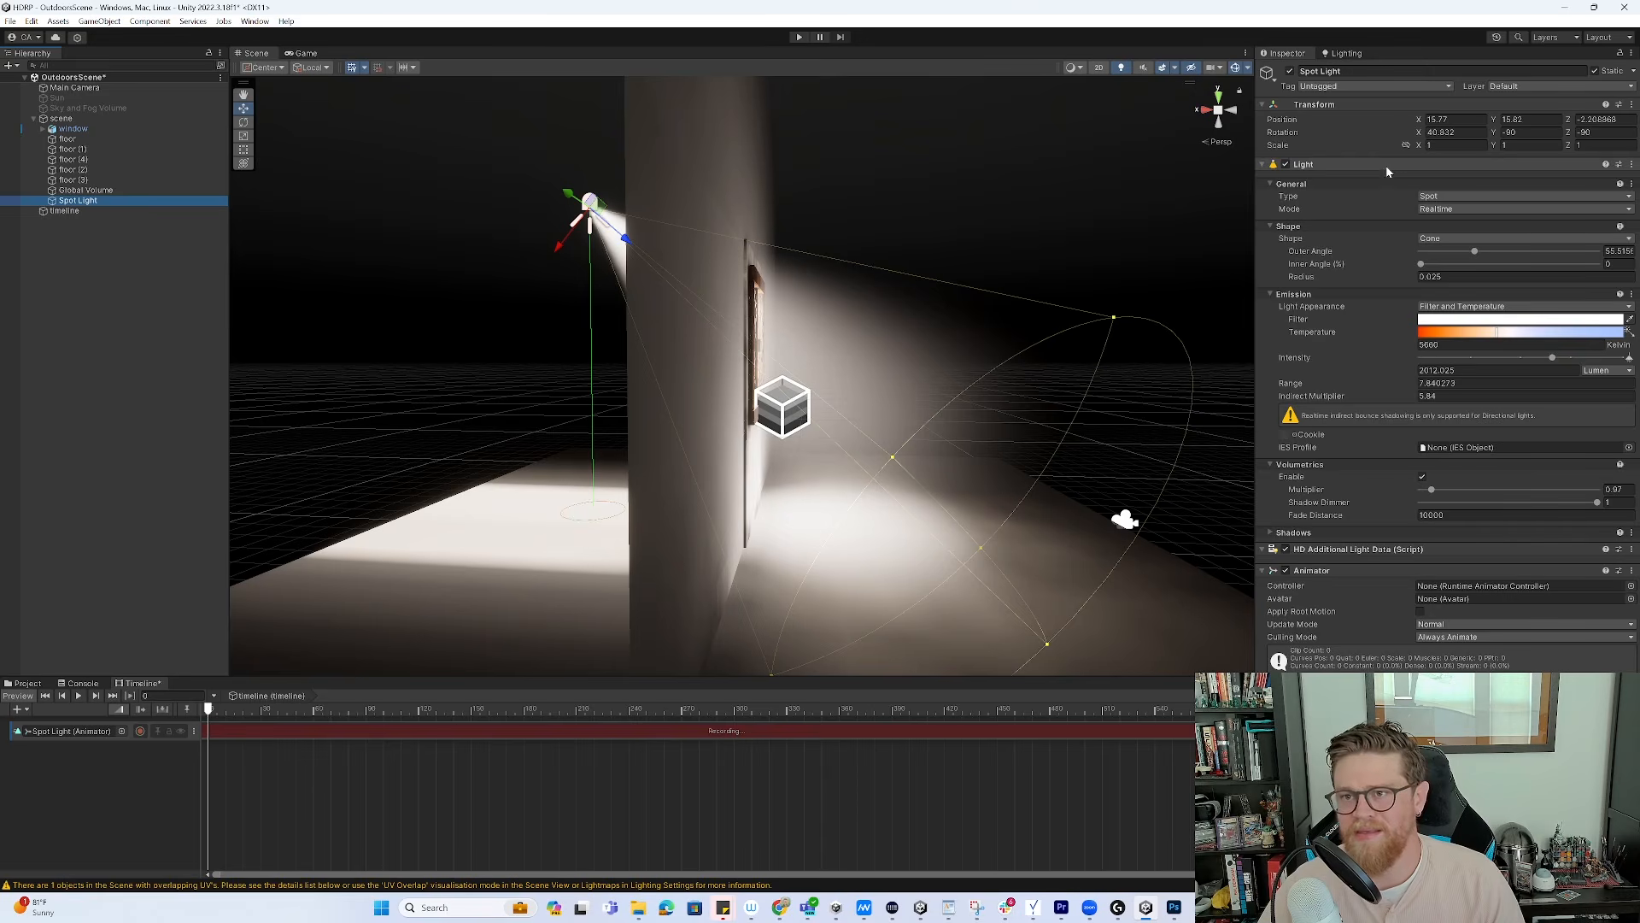
{"action": "right_click", "coordinate": [1362, 359]}
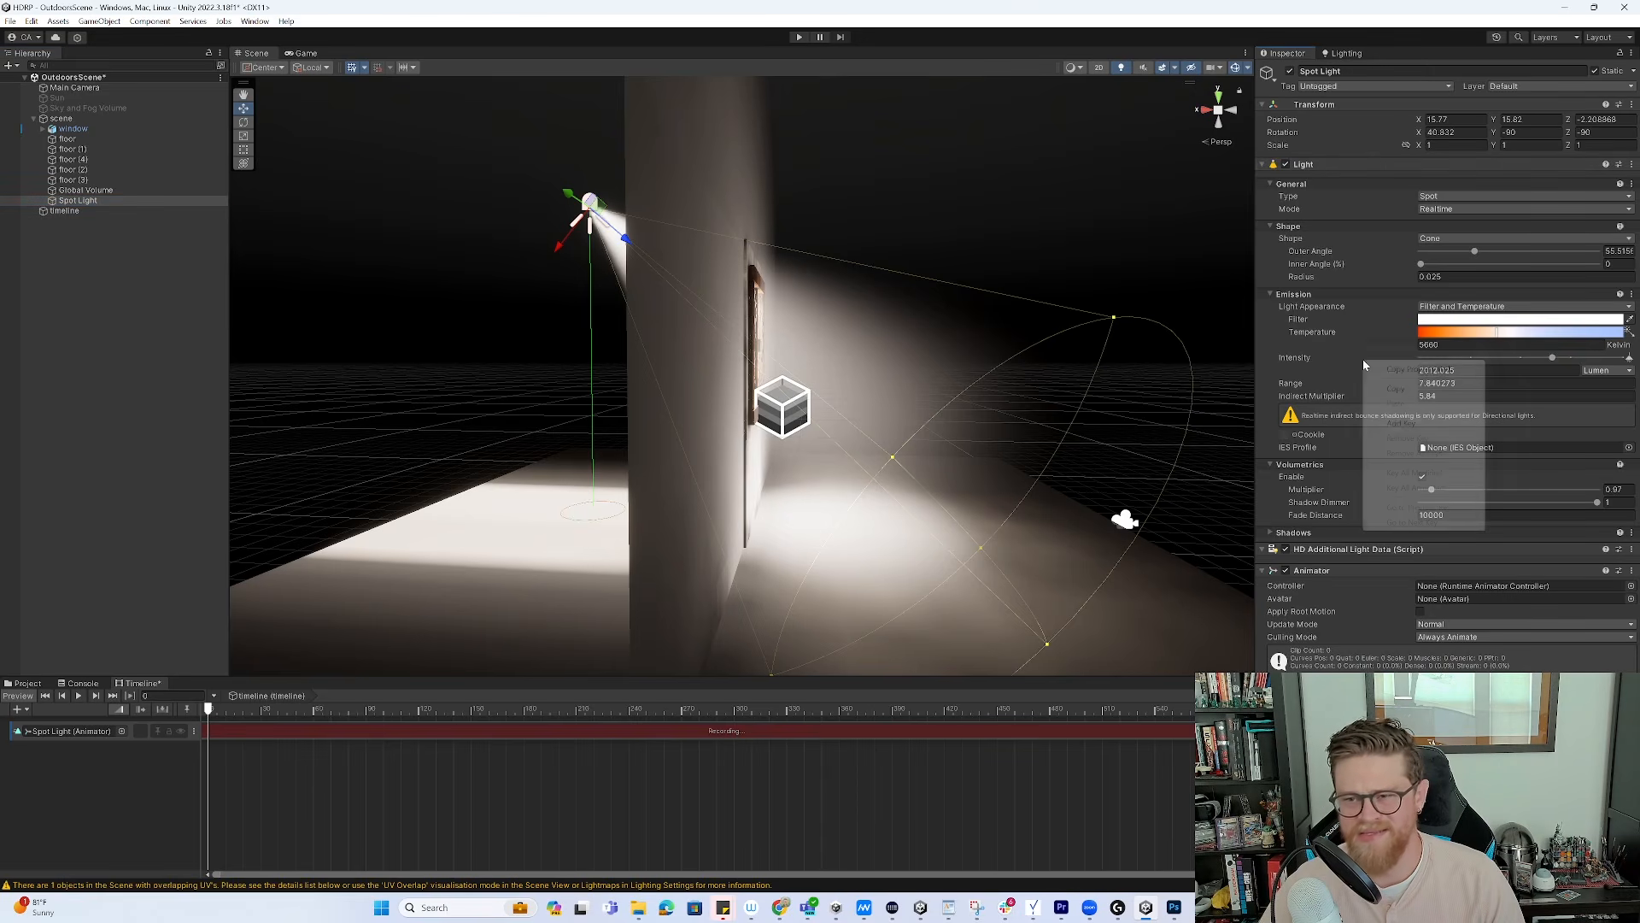
{"action": "left_click", "coordinate": [1405, 423]}
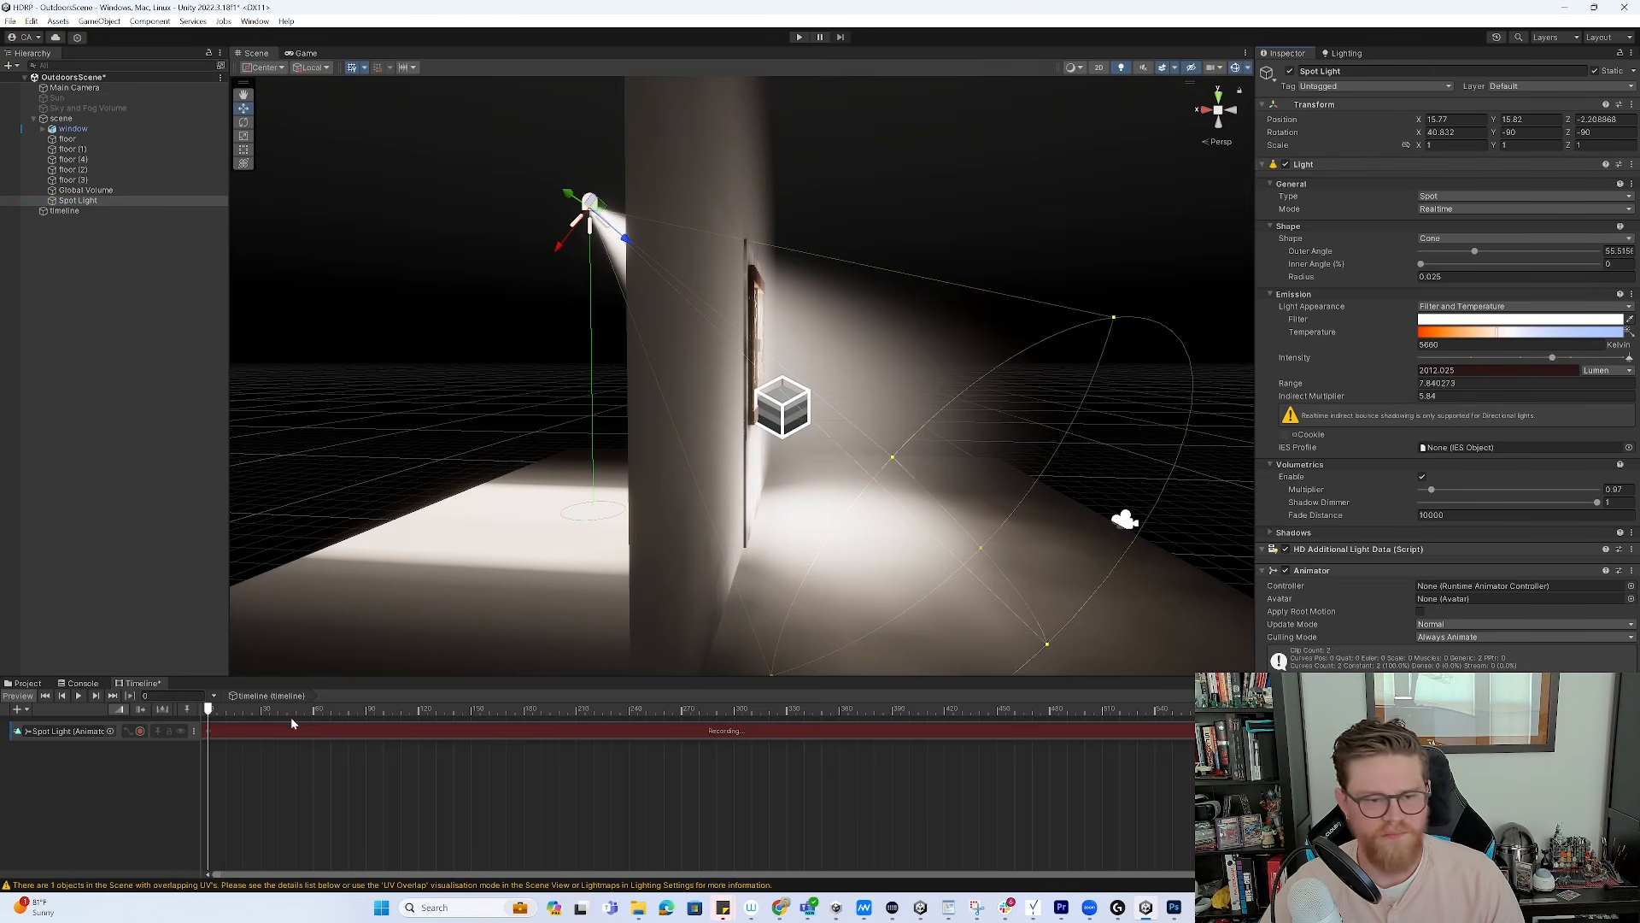
{"action": "left_click", "coordinate": [418, 716]}
{"action": "left_click_drag", "start_coordinate": [1553, 357], "coordinate": [1533, 360]}
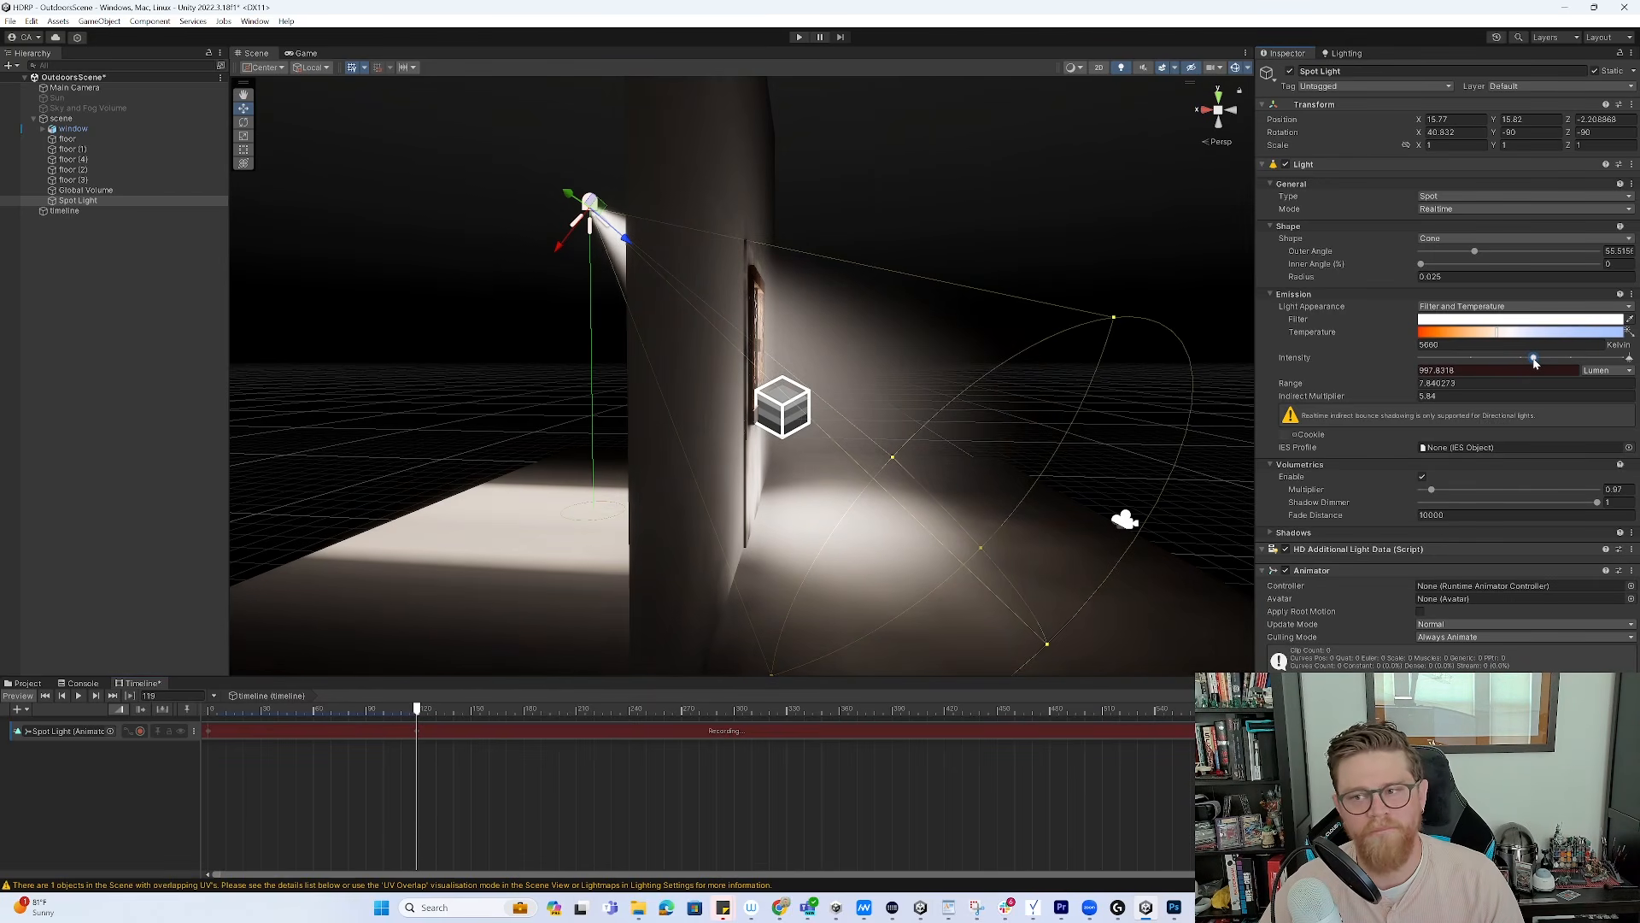
Copy the spot light's frame 0 intensity of 2012.025 lumen to a key at frame 240 and stop recording
{"action": "left_click_drag", "start_coordinate": [421, 714], "coordinate": [631, 716]}
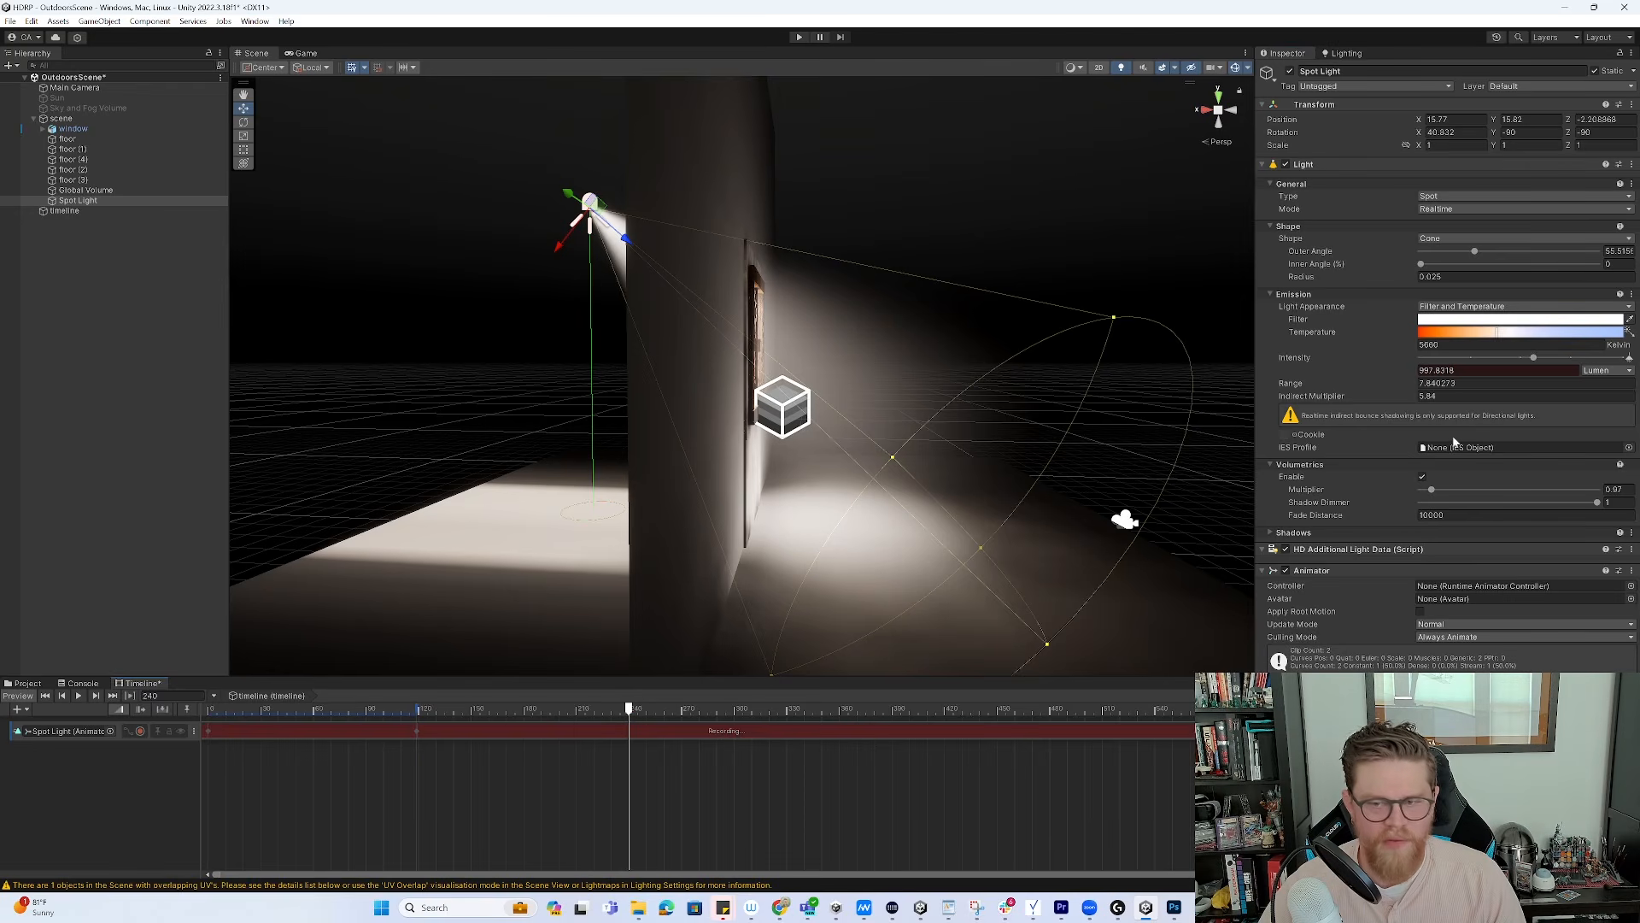
{"action": "left_click", "coordinate": [208, 711]}
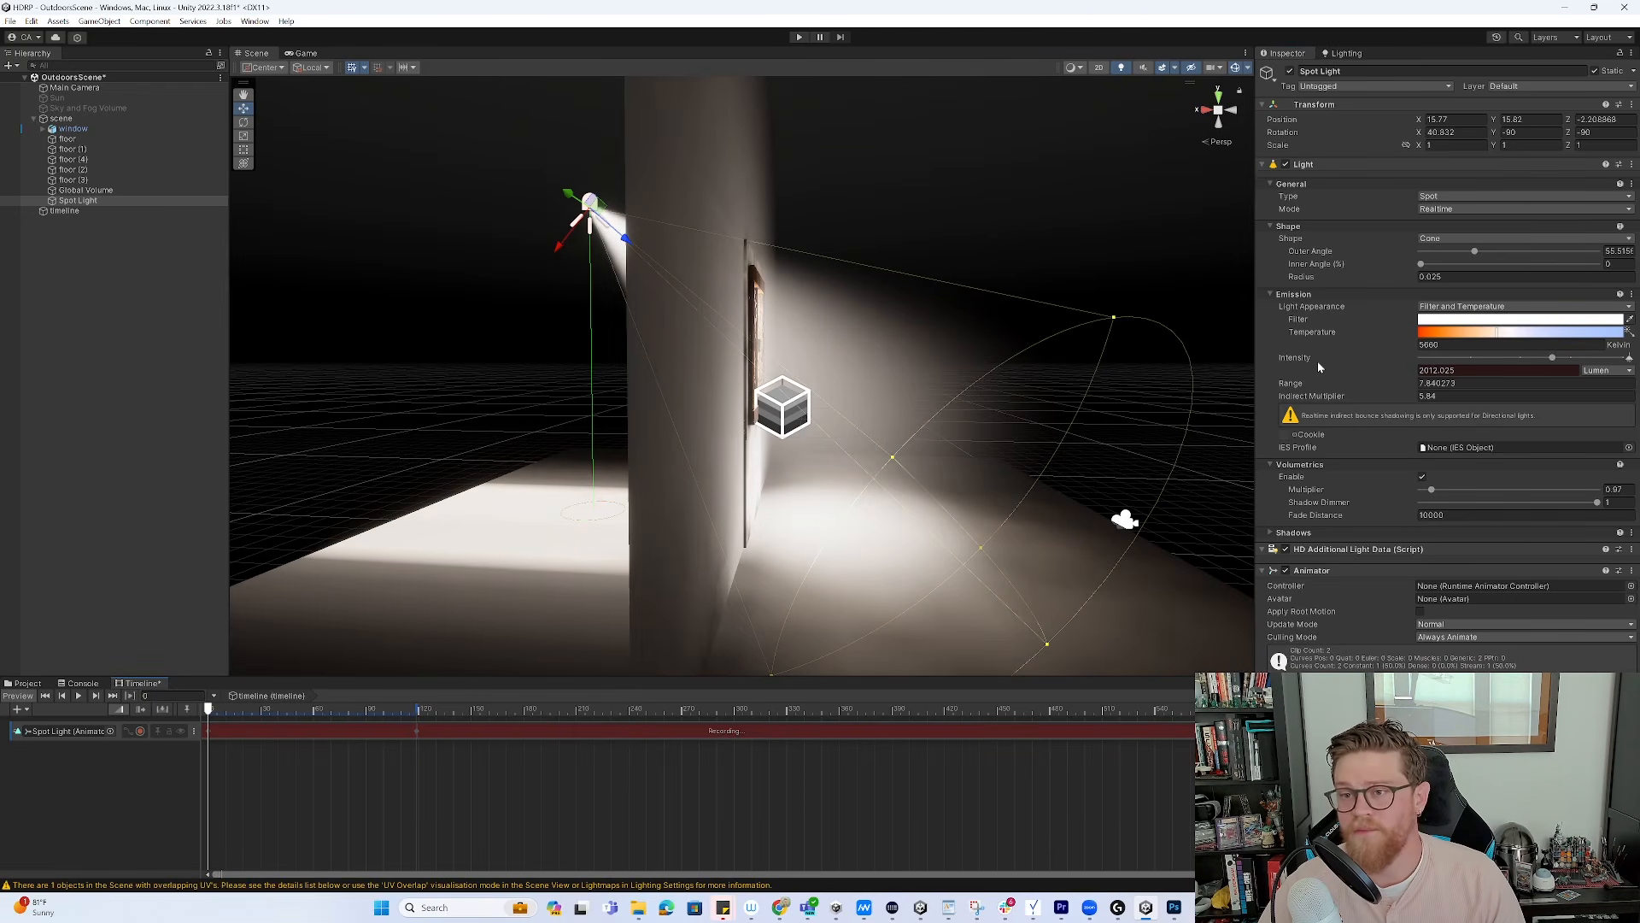
{"action": "left_click", "coordinate": [1461, 370]}
{"action": "key", "text": "ctrl+c"}
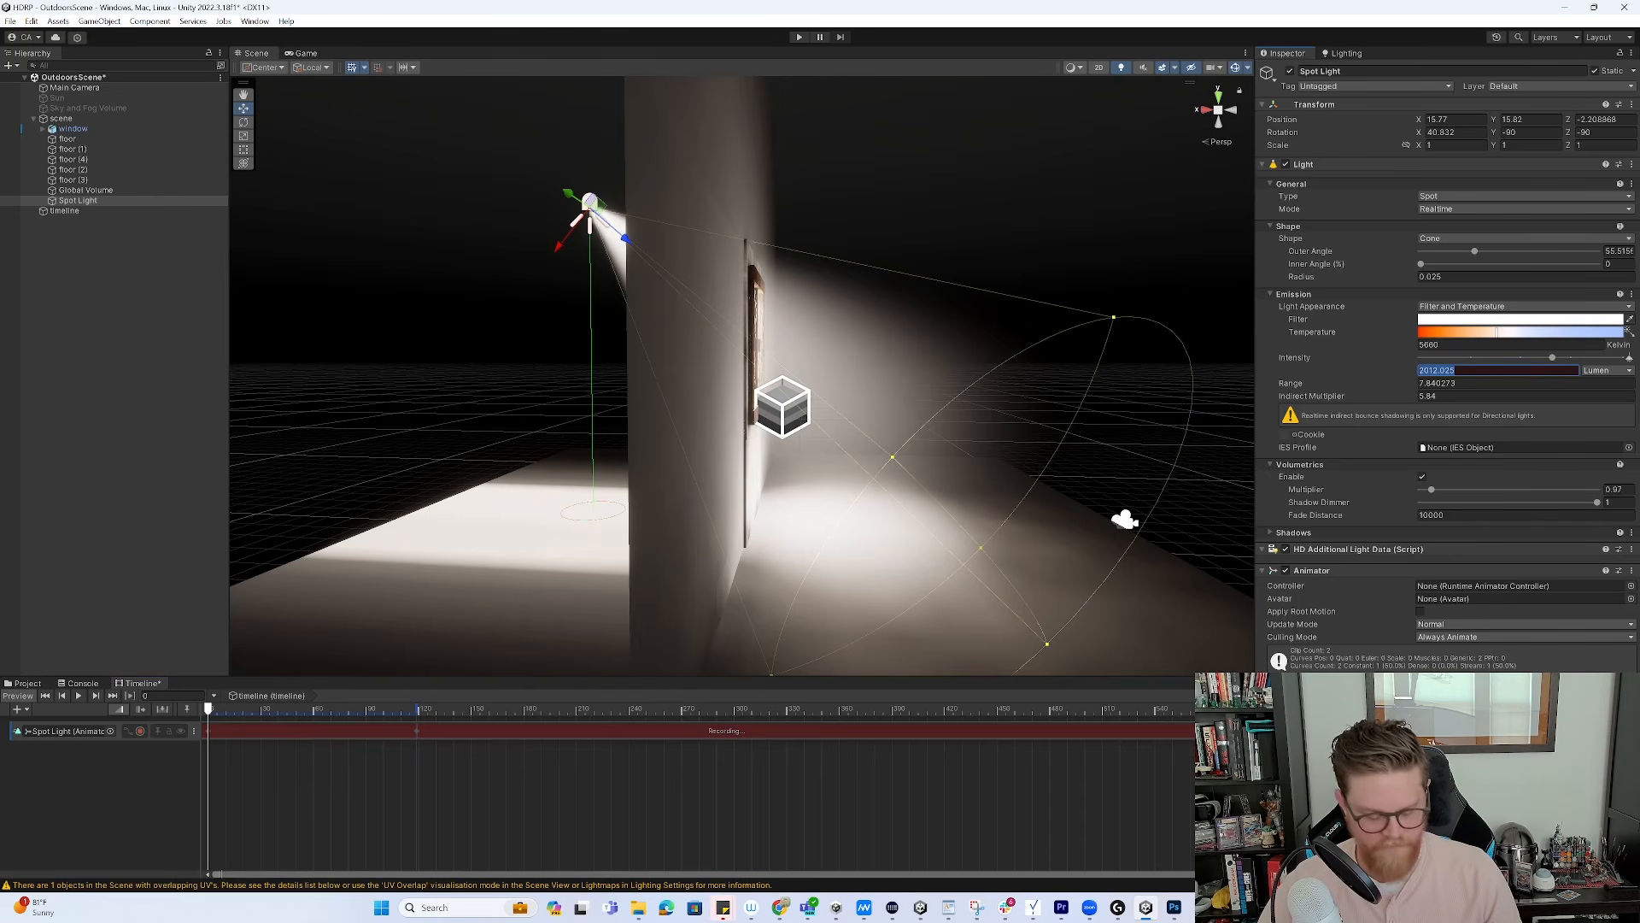
{"action": "left_click", "coordinate": [628, 708]}
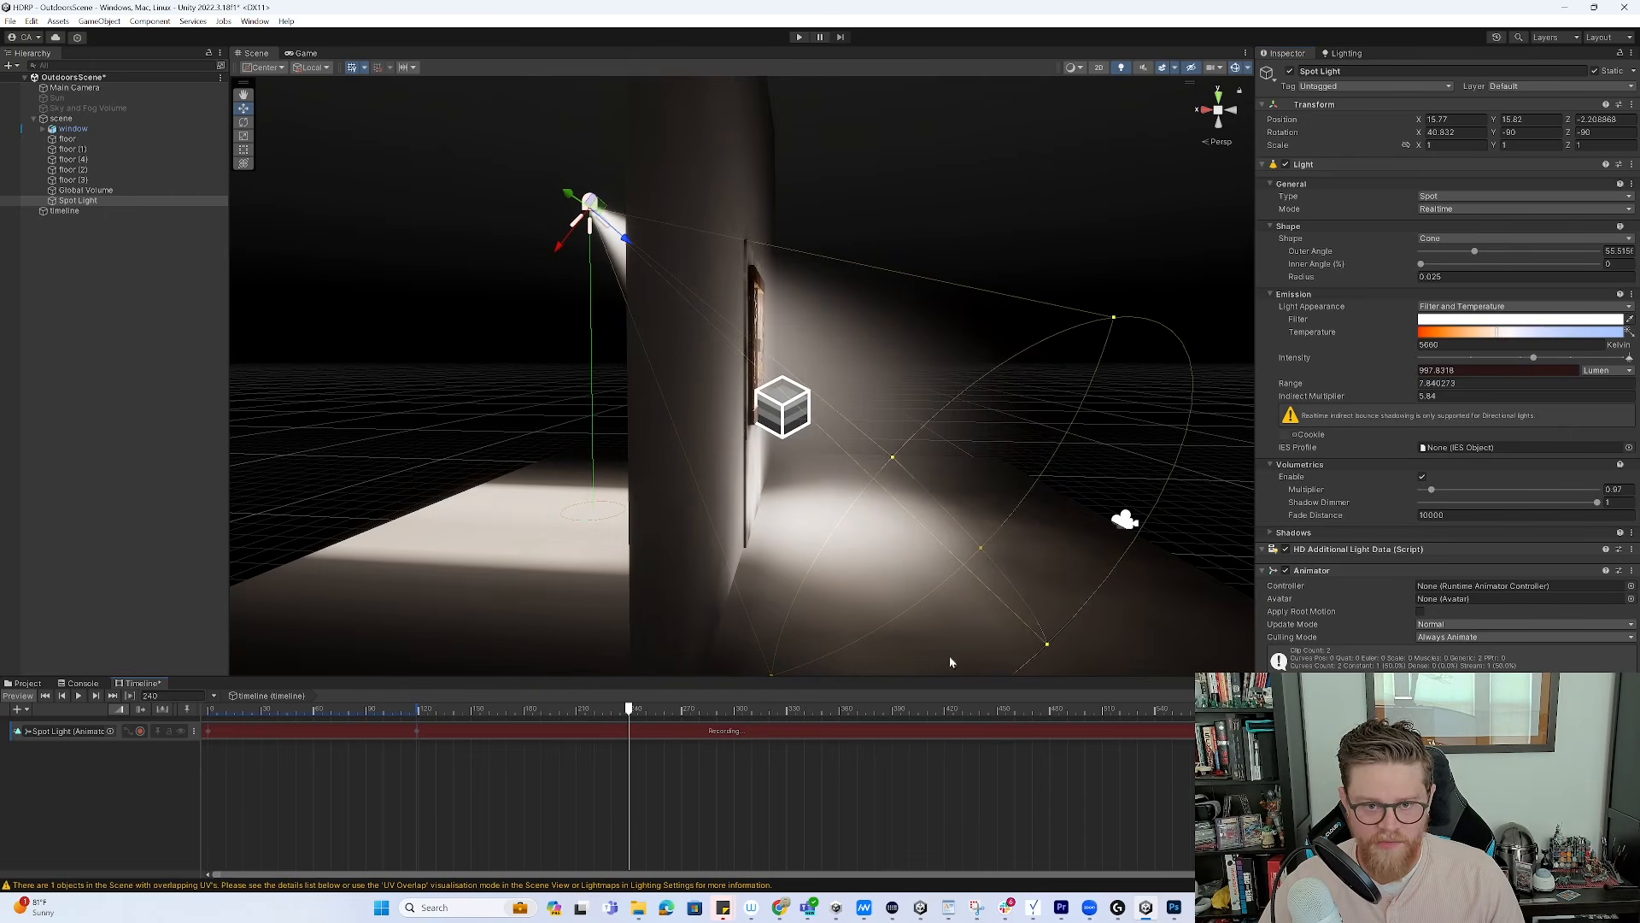
{"action": "left_click_drag", "start_coordinate": [1450, 348], "coordinate": [1402, 374]}
{"action": "key", "text": "ctrl+v"}
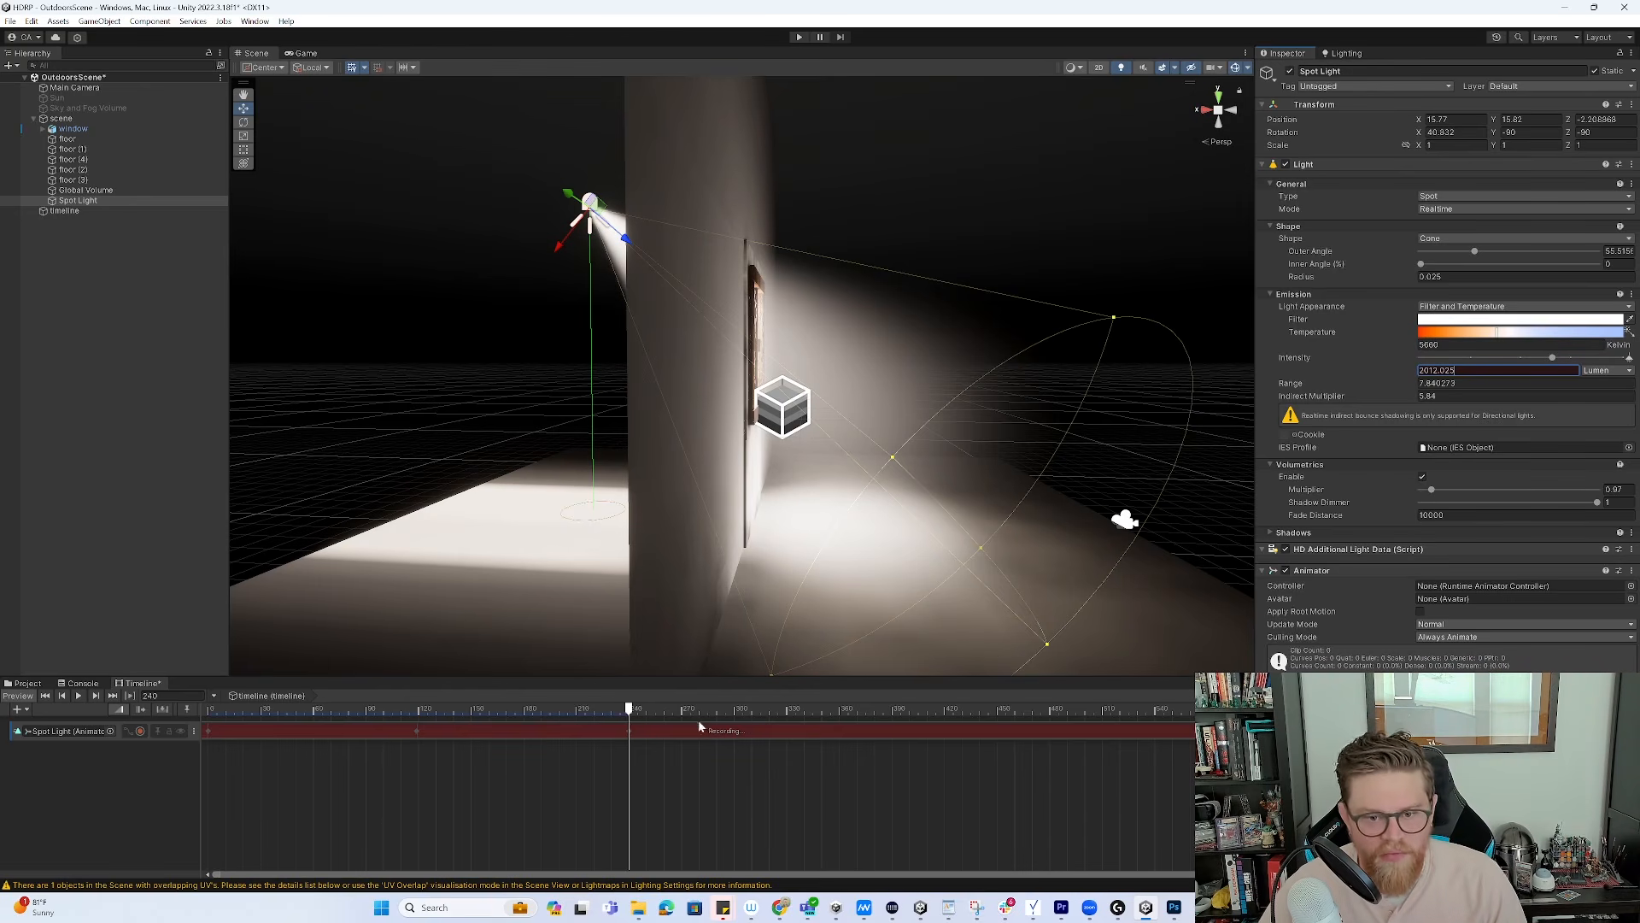
{"action": "left_click", "coordinate": [141, 732]}
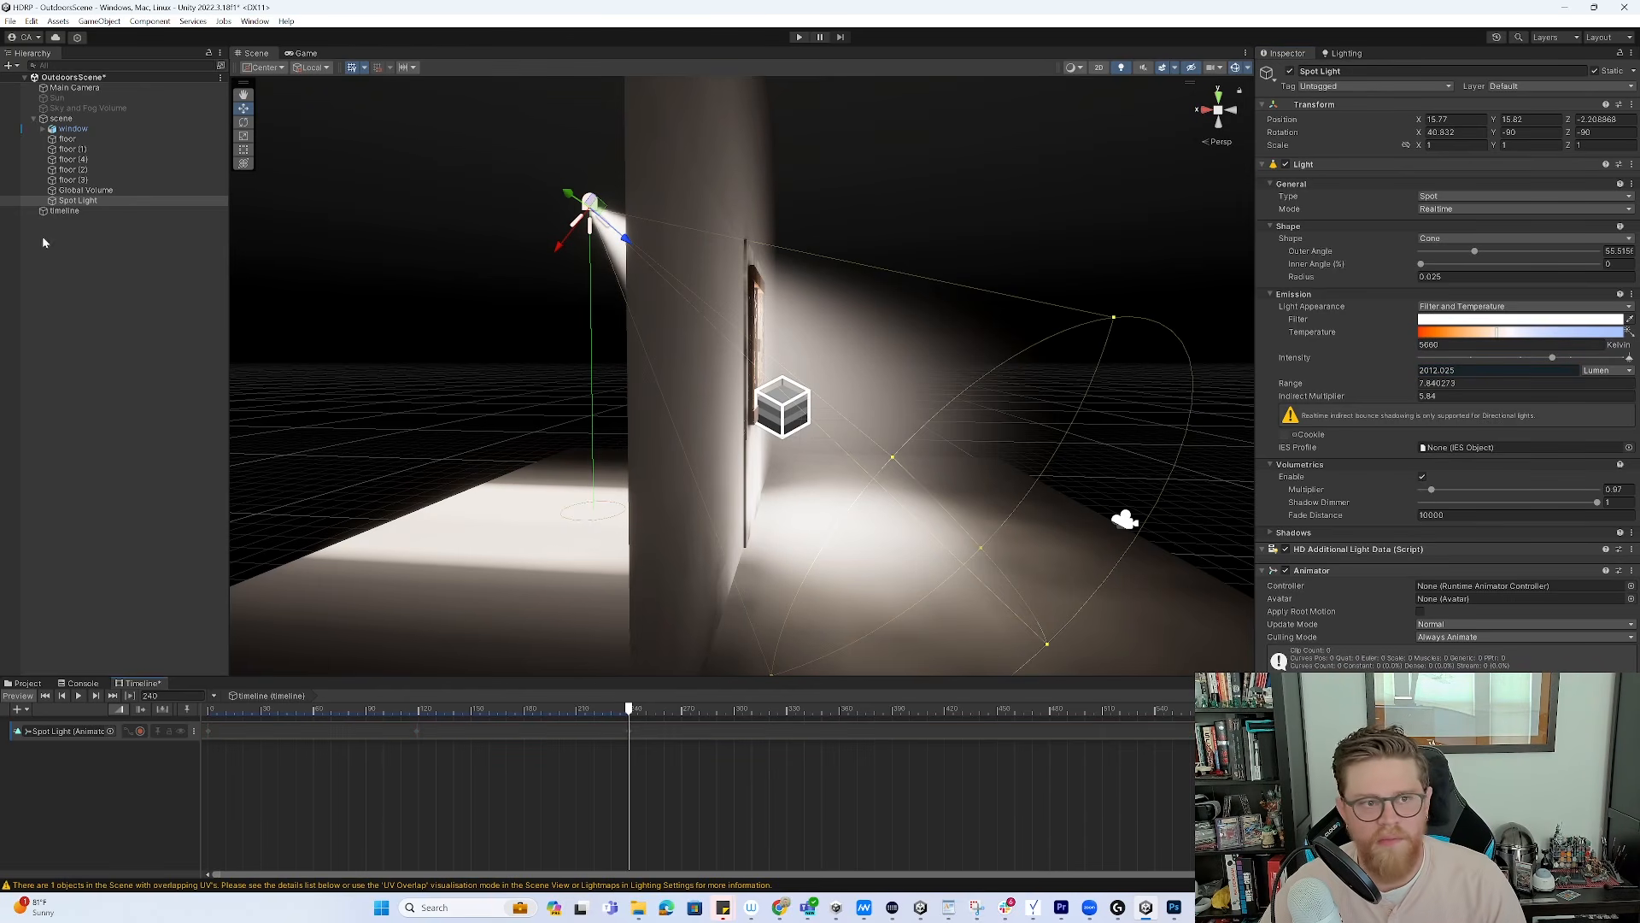
Set the wrap mode of the timeline object's Playable Director to Loop
{"action": "left_click", "coordinate": [84, 203]}
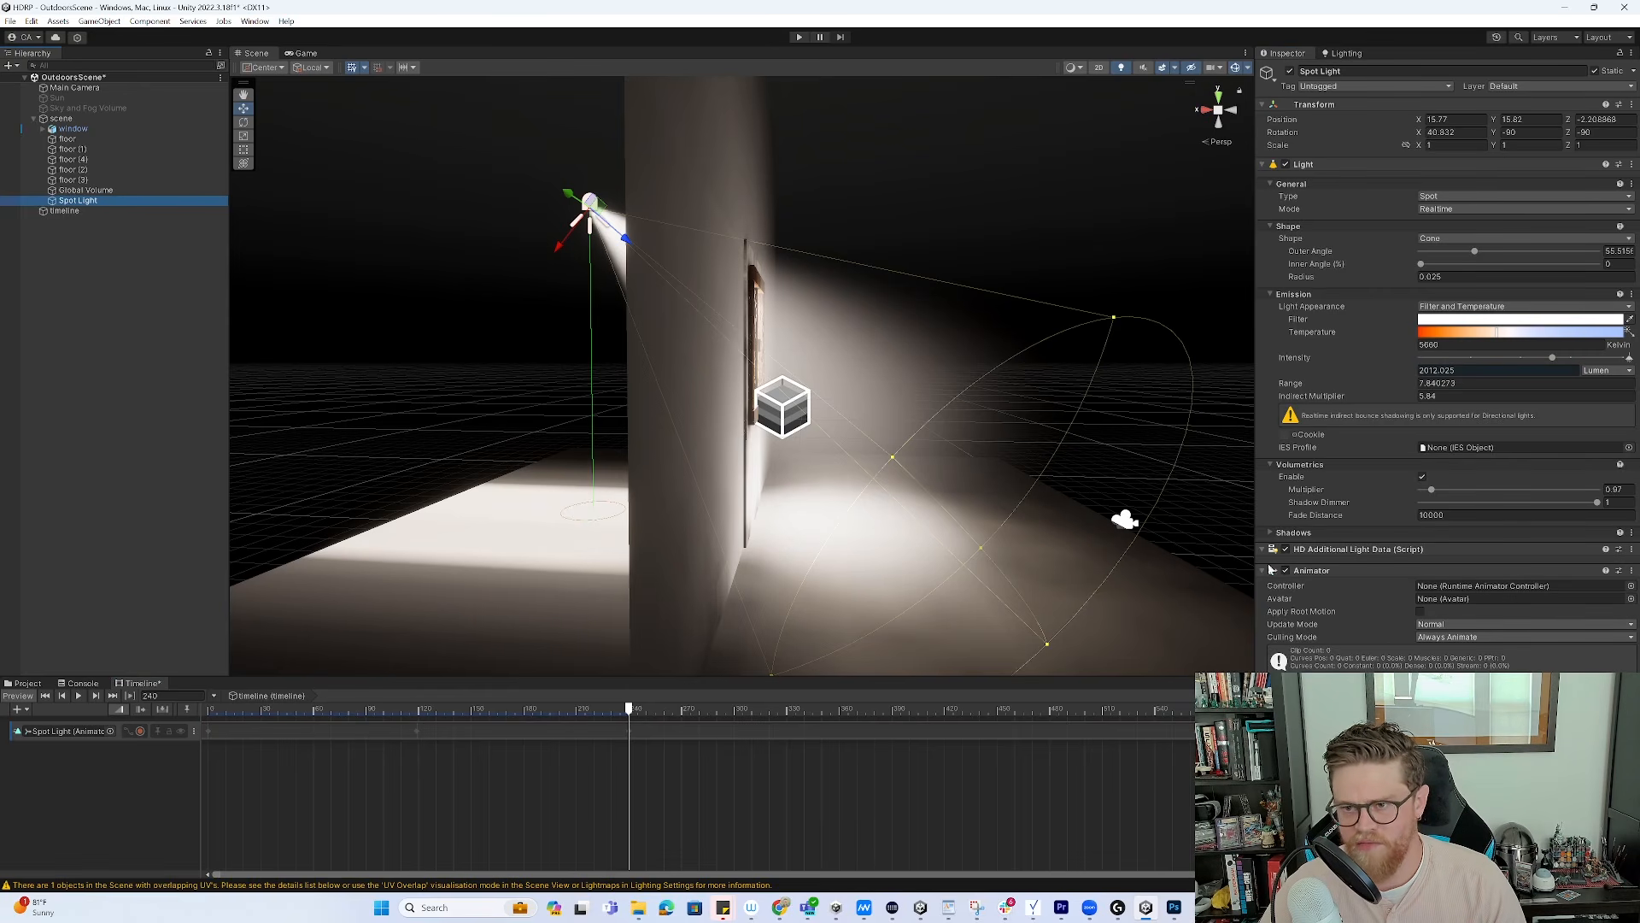
{"action": "key", "text": "Down"}
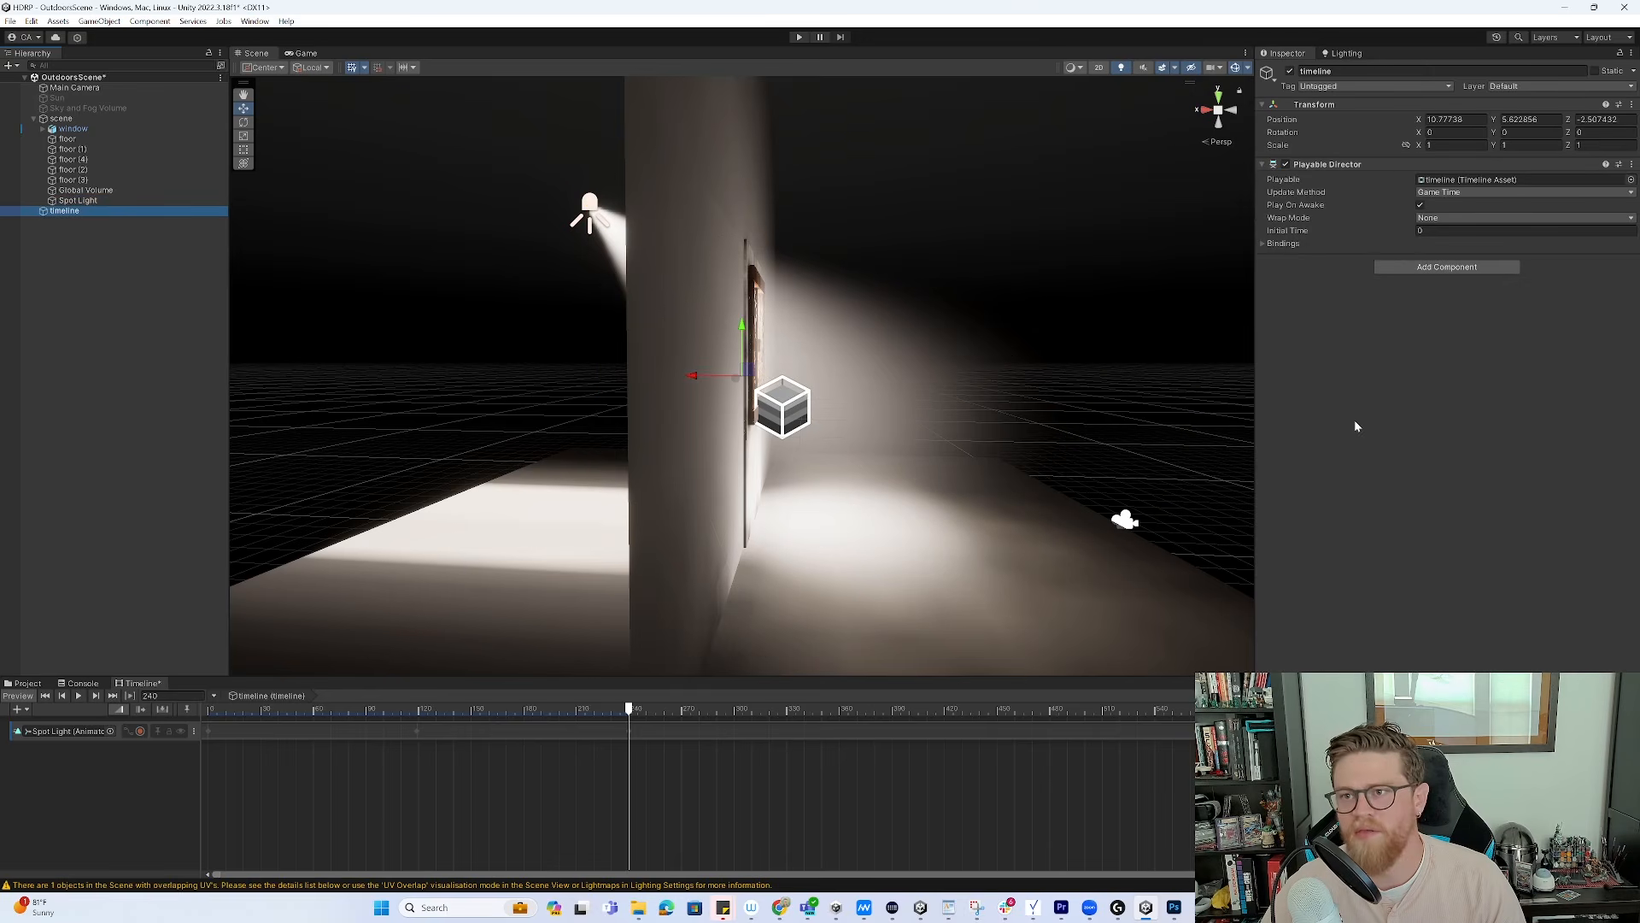
{"action": "left_click", "coordinate": [1447, 218]}
{"action": "left_click", "coordinate": [1448, 248]}
Move and rotate the Main Camera to frame the window, at about X 6.6, Y 5.9, Z 2.4 with a Y rotation of about 122.5
{"action": "left_click_drag", "start_coordinate": [1014, 304], "coordinate": [915, 311], "text": "alt"}
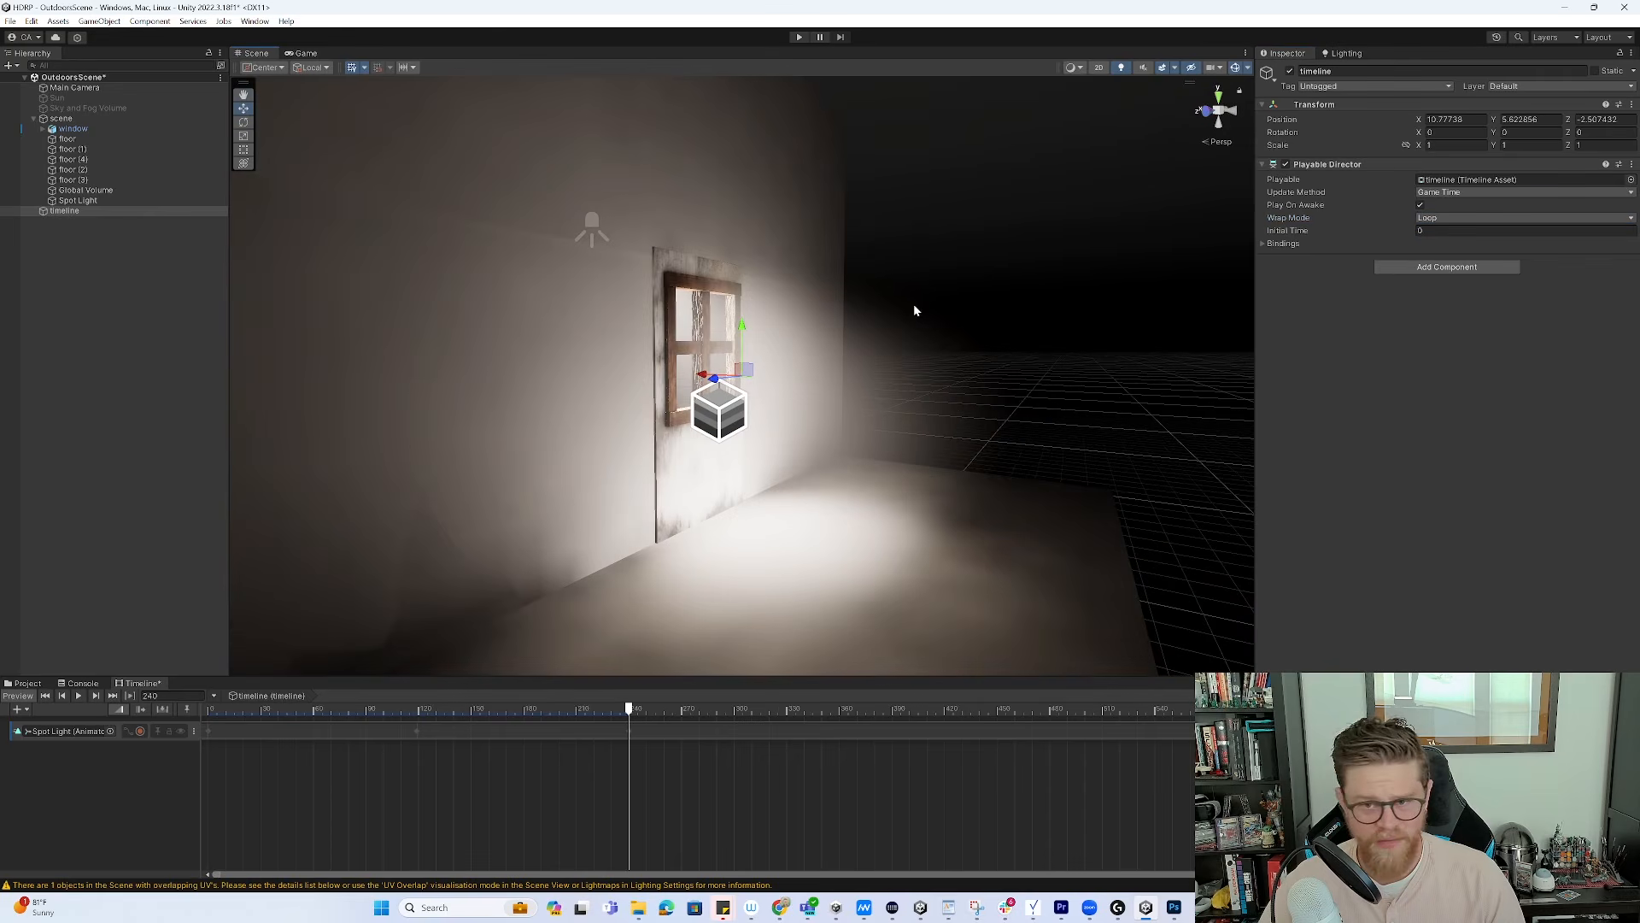
{"action": "scroll", "coordinate": [893, 297], "scroll_direction": "down", "scroll_amount": 10}
{"action": "scroll", "coordinate": [904, 311], "scroll_direction": "up", "scroll_amount": 4}
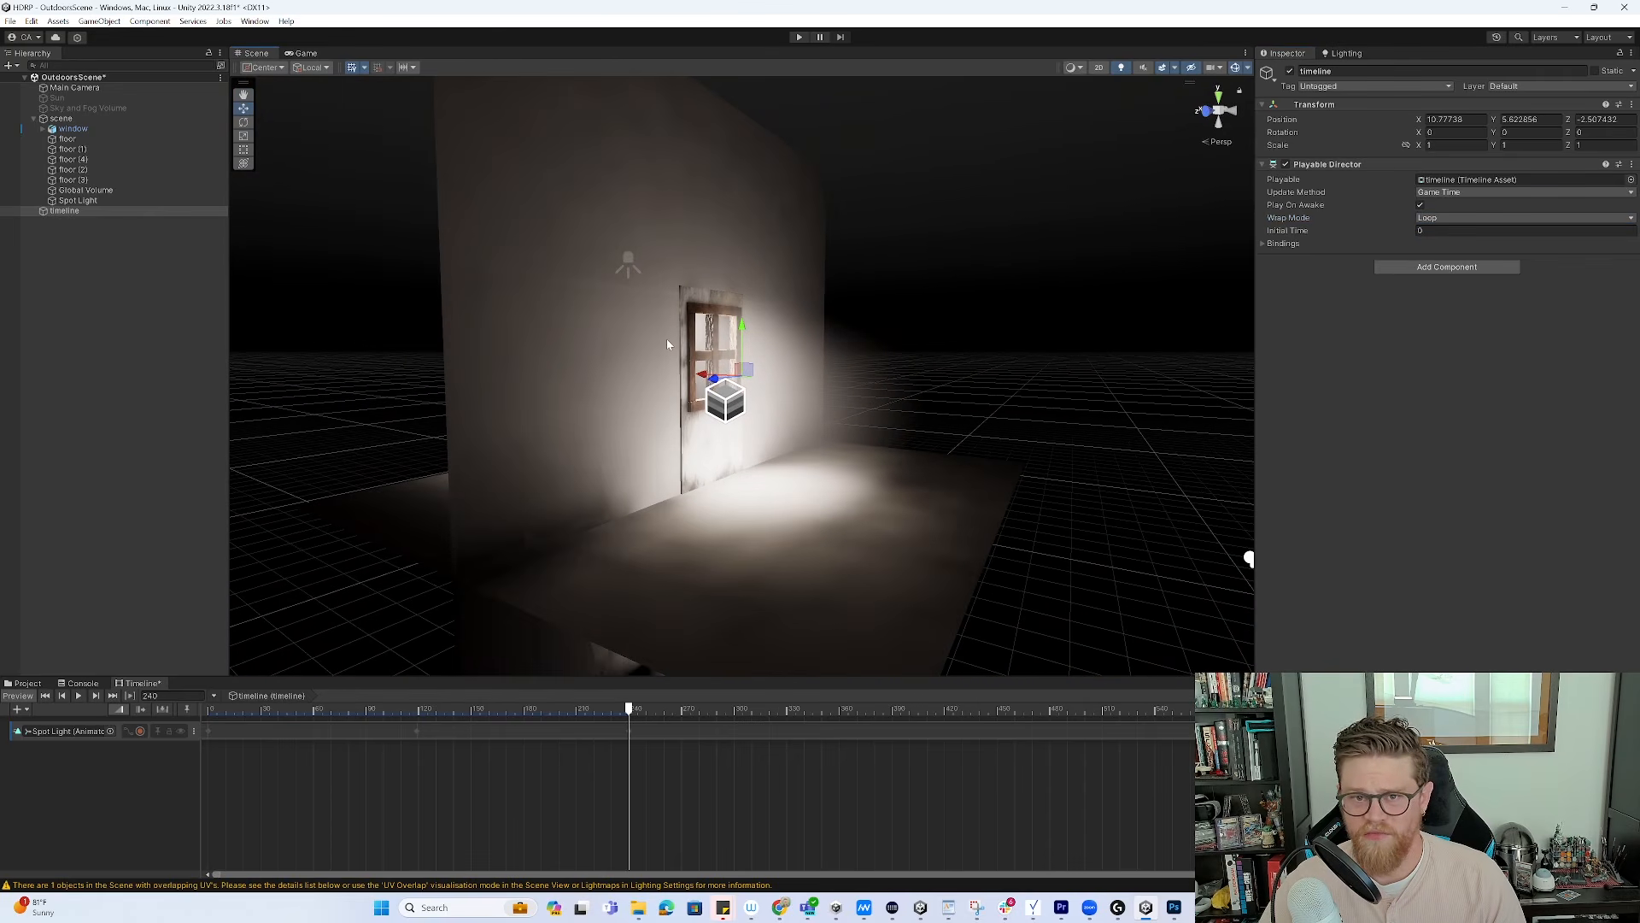
{"action": "left_click", "coordinate": [1248, 560]}
{"action": "middle_click_drag", "start_coordinate": [1174, 494], "coordinate": [1028, 475]}
{"action": "left_click_drag", "start_coordinate": [1079, 487], "coordinate": [933, 377]}
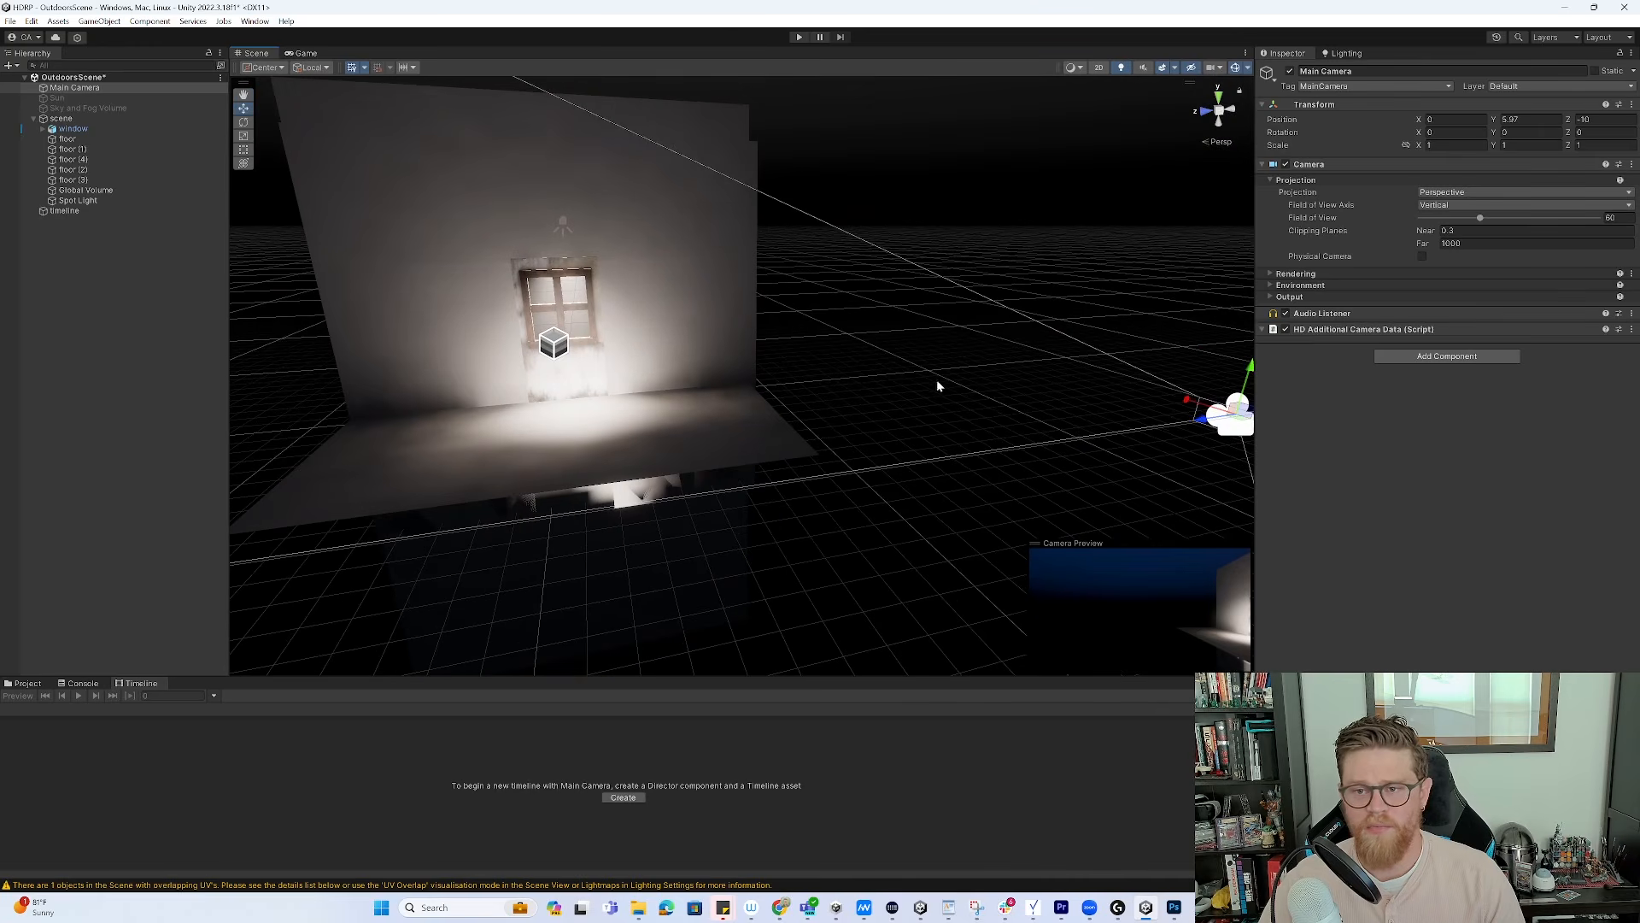
{"action": "left_click_drag", "start_coordinate": [1205, 427], "coordinate": [535, 519]}
{"action": "key", "text": "e"}
{"action": "key", "text": "w"}
{"action": "left_click_drag", "start_coordinate": [788, 493], "coordinate": [433, 376]}
{"action": "left_click_drag", "start_coordinate": [432, 381], "coordinate": [567, 448], "text": "alt"}
{"action": "key", "text": "e"}
{"action": "key", "text": "w"}
{"action": "key", "text": "e"}
{"action": "left_click_drag", "start_coordinate": [768, 384], "coordinate": [659, 348], "text": "alt"}
Stretch the side wall plane floor (3) lengthwise so it extends farther across the Main Camera's view
{"action": "left_click", "coordinate": [660, 349]}
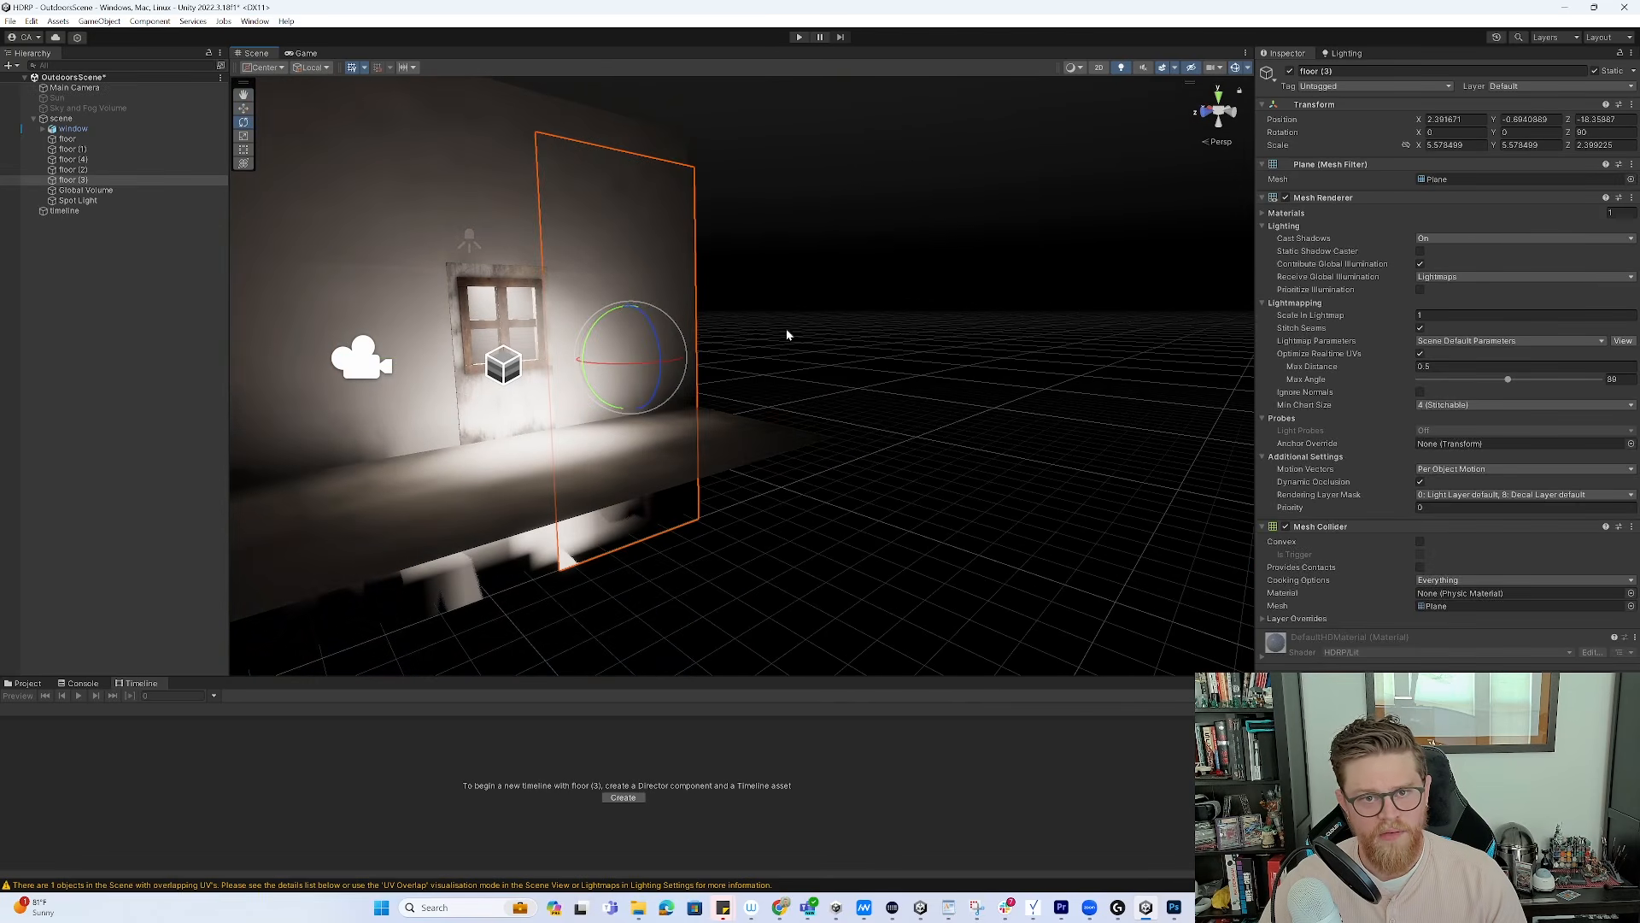
{"action": "key", "text": "r"}
{"action": "left_click_drag", "start_coordinate": [801, 304], "coordinate": [720, 350], "text": "alt"}
{"action": "key", "text": "w"}
{"action": "left_click", "coordinate": [363, 352]}
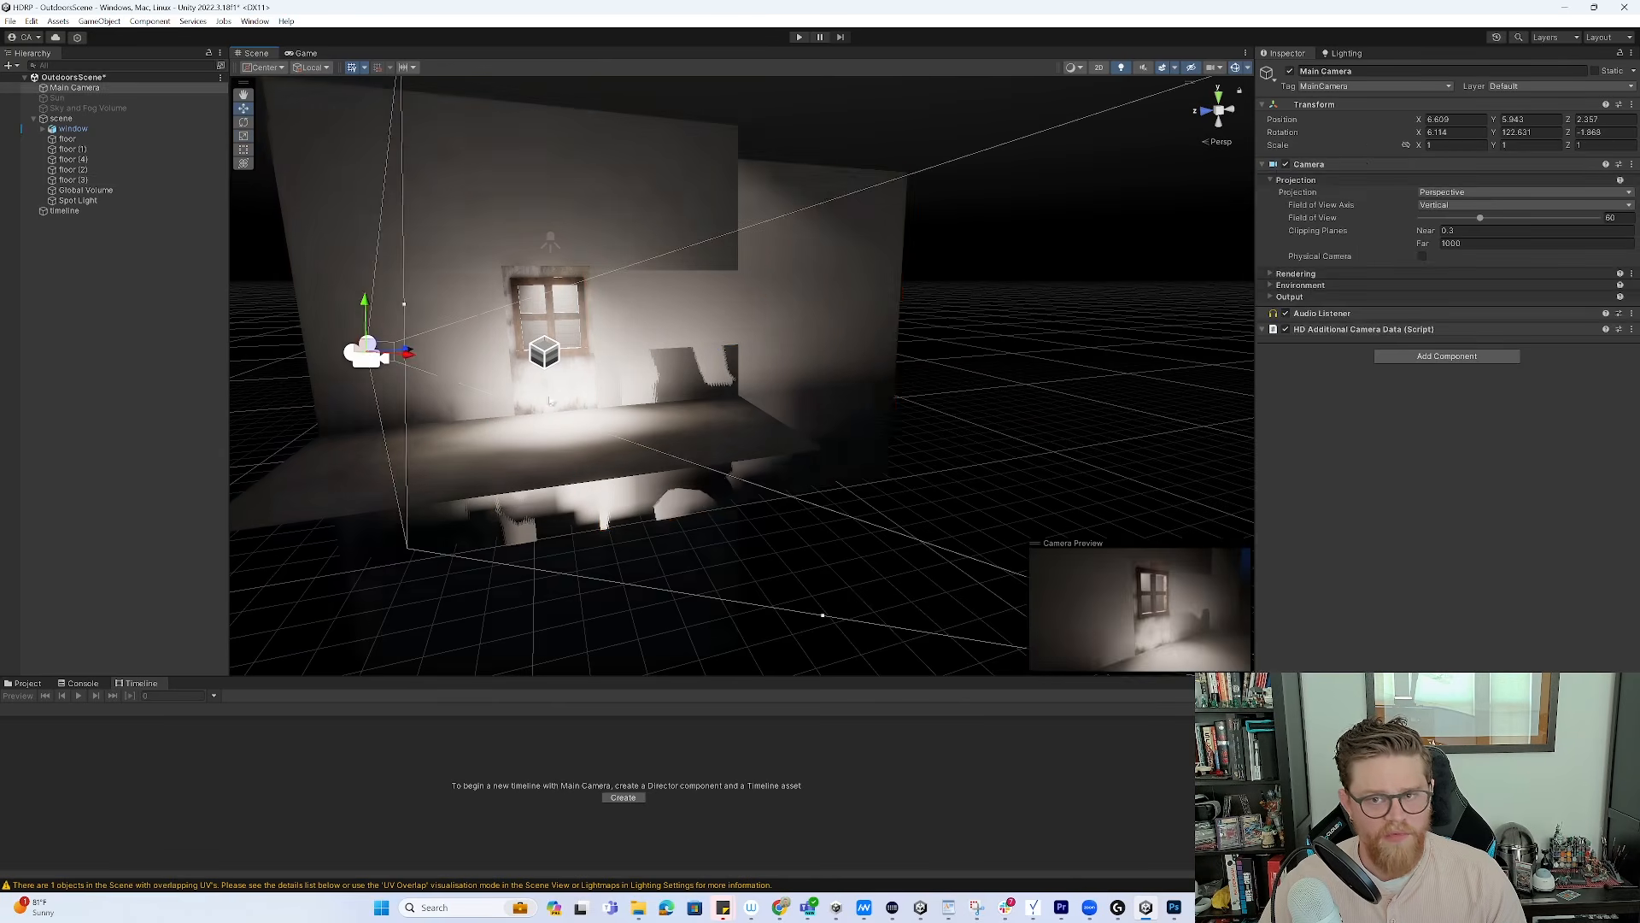
{"action": "left_click", "coordinate": [818, 350]}
{"action": "key", "text": "r"}
{"action": "left_click_drag", "start_coordinate": [713, 345], "coordinate": [859, 340]}
{"action": "key", "text": "w"}
Open the scene lighting settings and examine the stretched wall, the light falloff and the Main Camera's framing from several angles
{"action": "left_click", "coordinate": [1344, 54]}
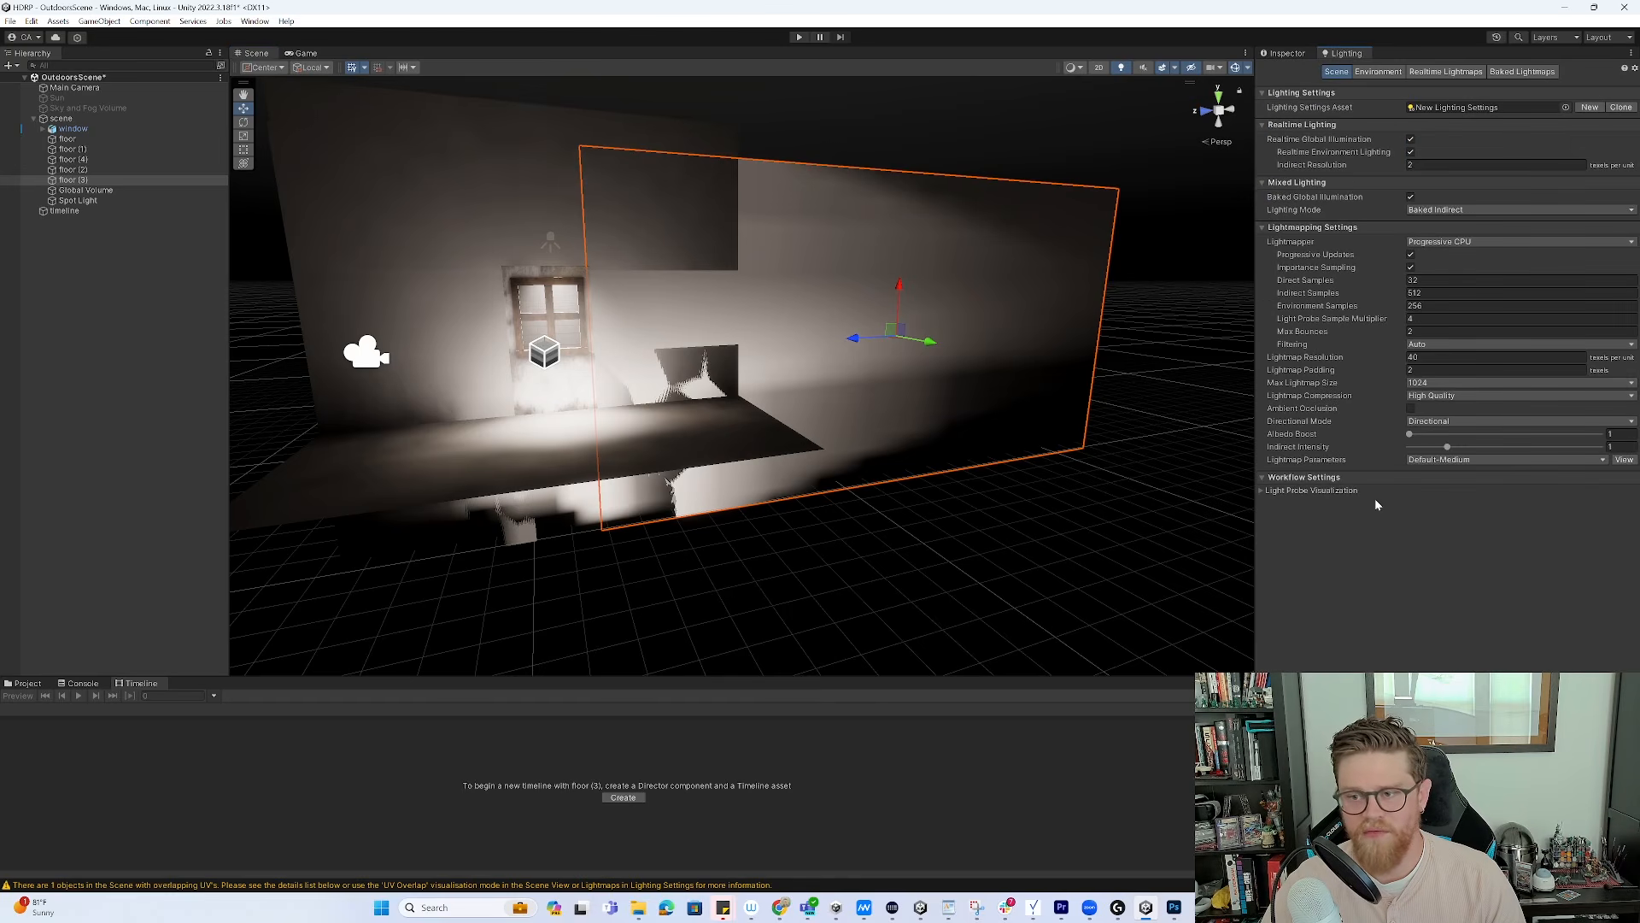
{"action": "left_click_drag", "start_coordinate": [779, 415], "coordinate": [918, 412], "text": "alt"}
{"action": "key", "text": "ctrl+s"}
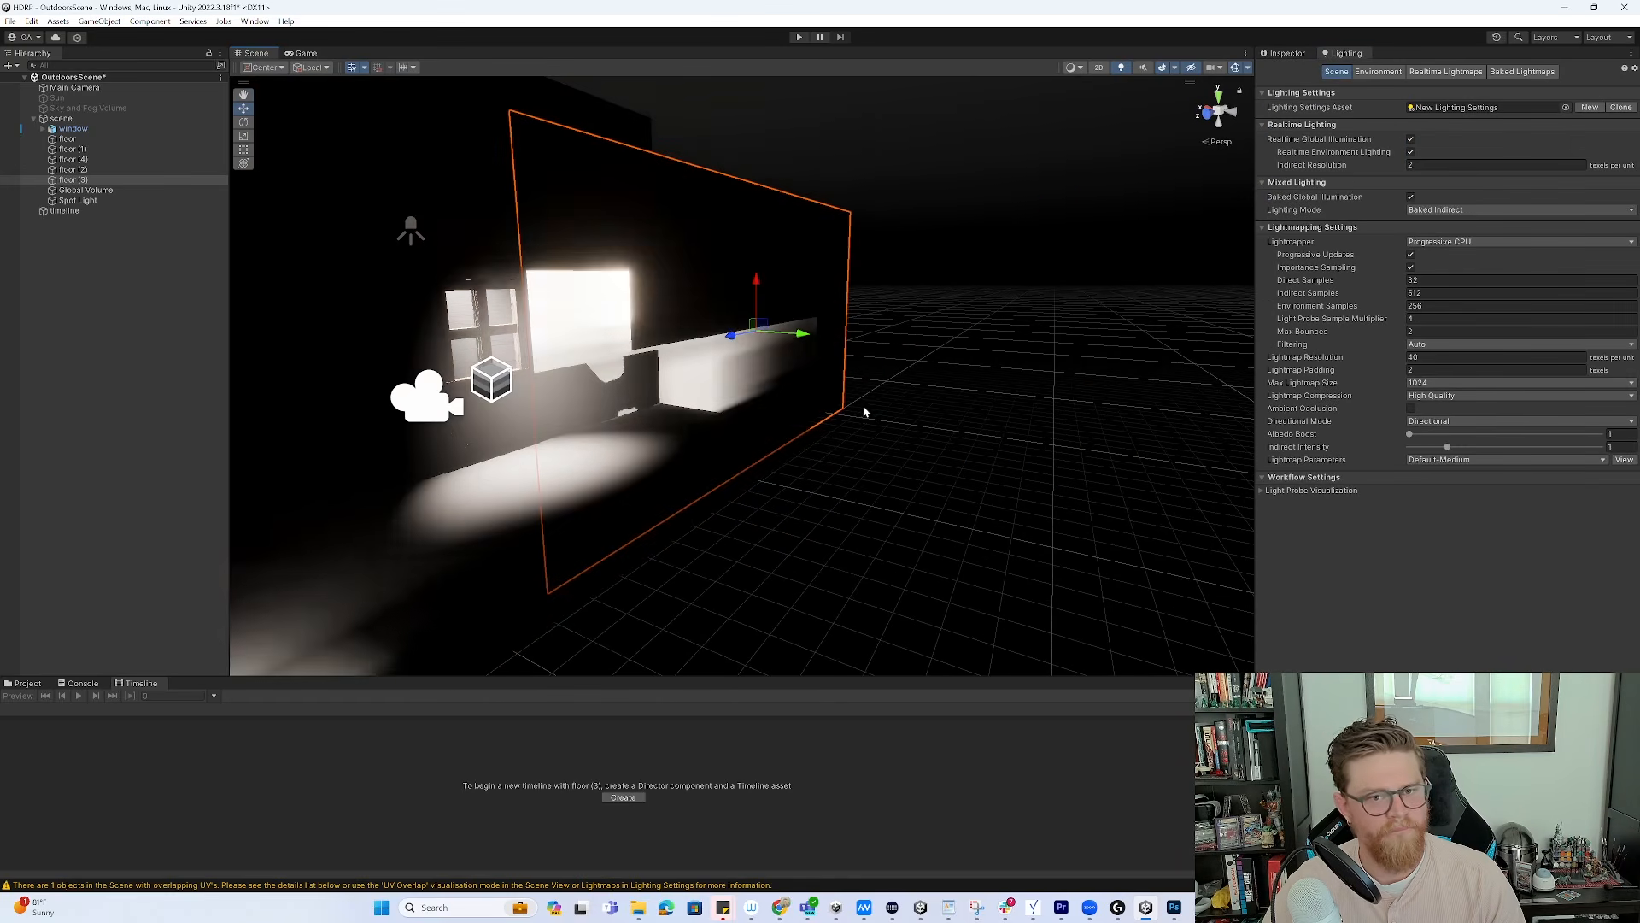
{"action": "left_click_drag", "start_coordinate": [886, 476], "coordinate": [942, 191], "text": "alt"}
{"action": "left_click", "coordinate": [968, 288]}
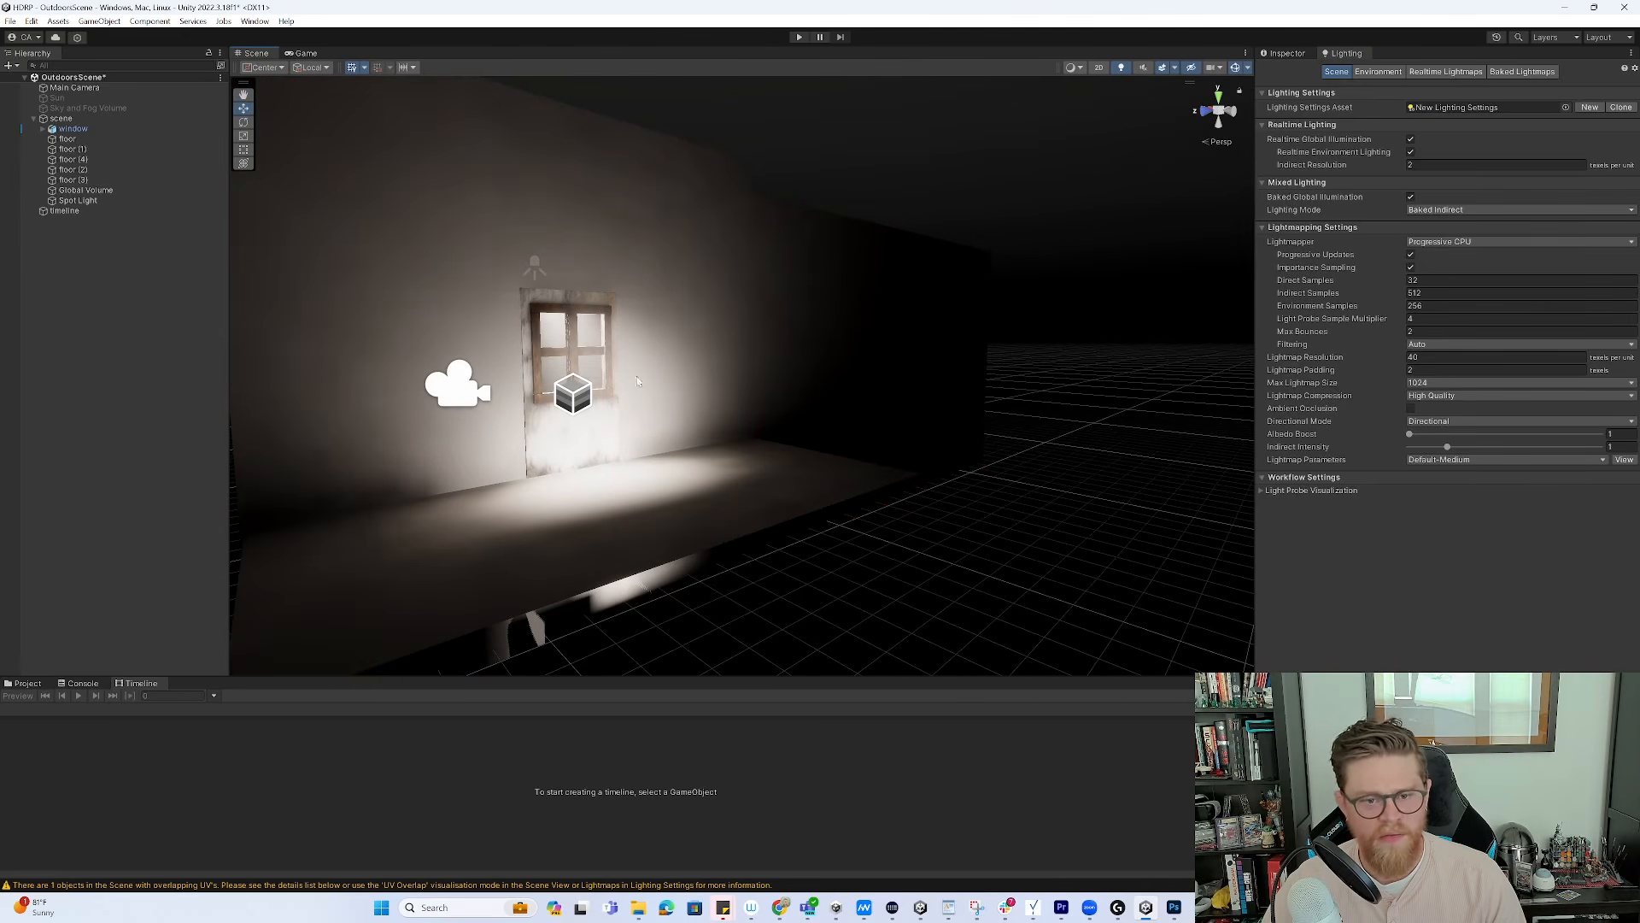
{"action": "left_click", "coordinate": [460, 383]}
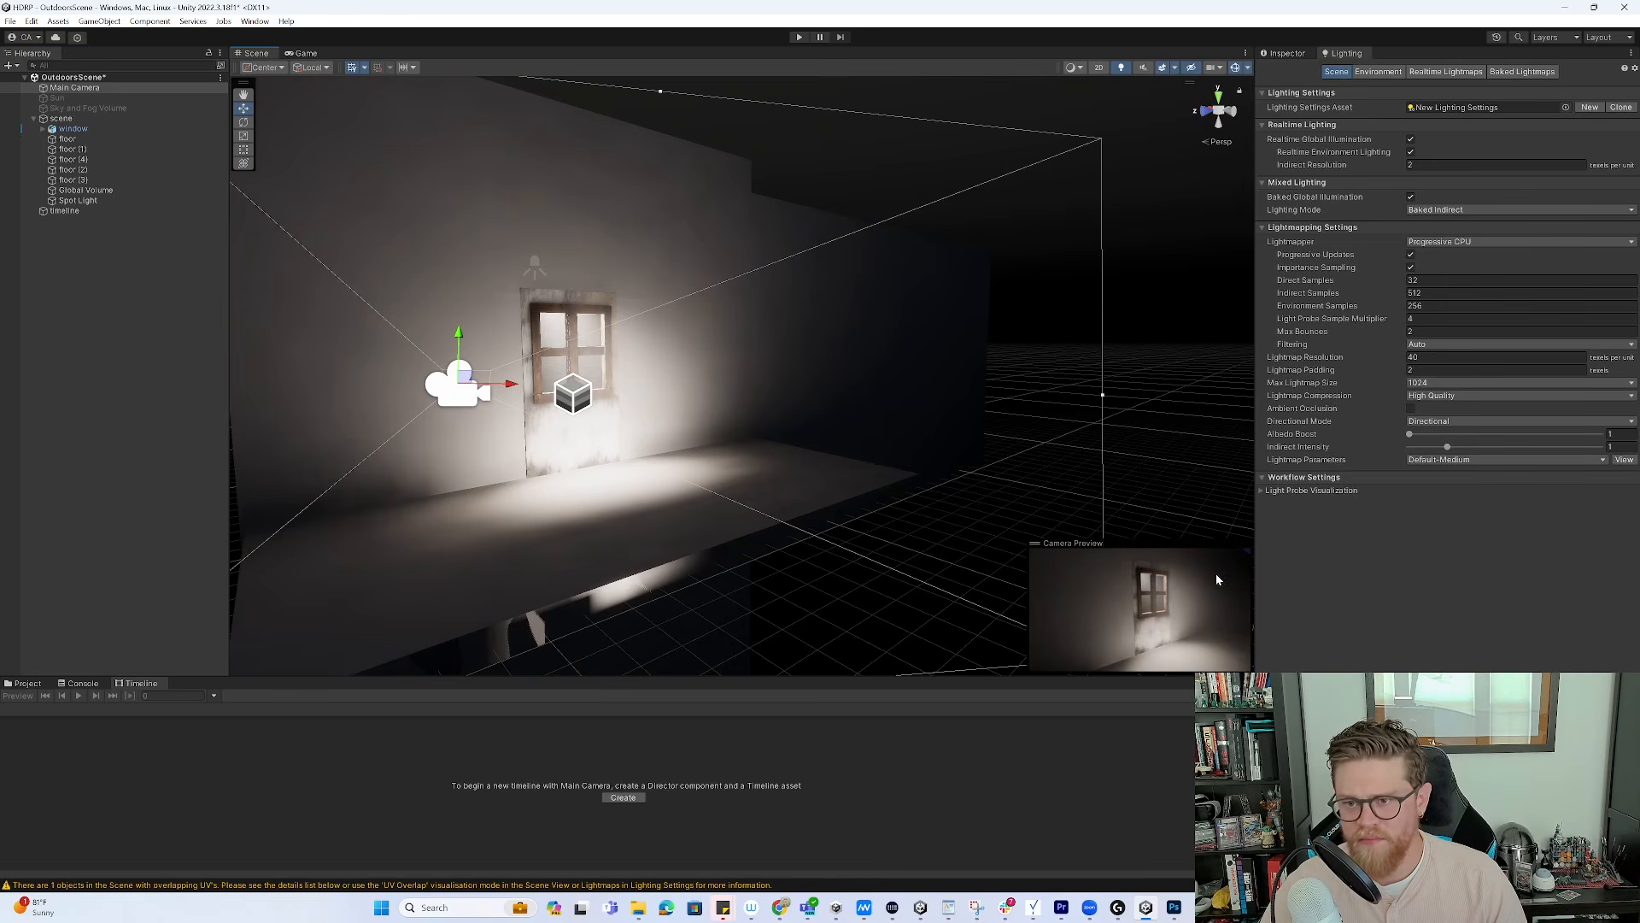
{"action": "left_click", "coordinate": [817, 229]}
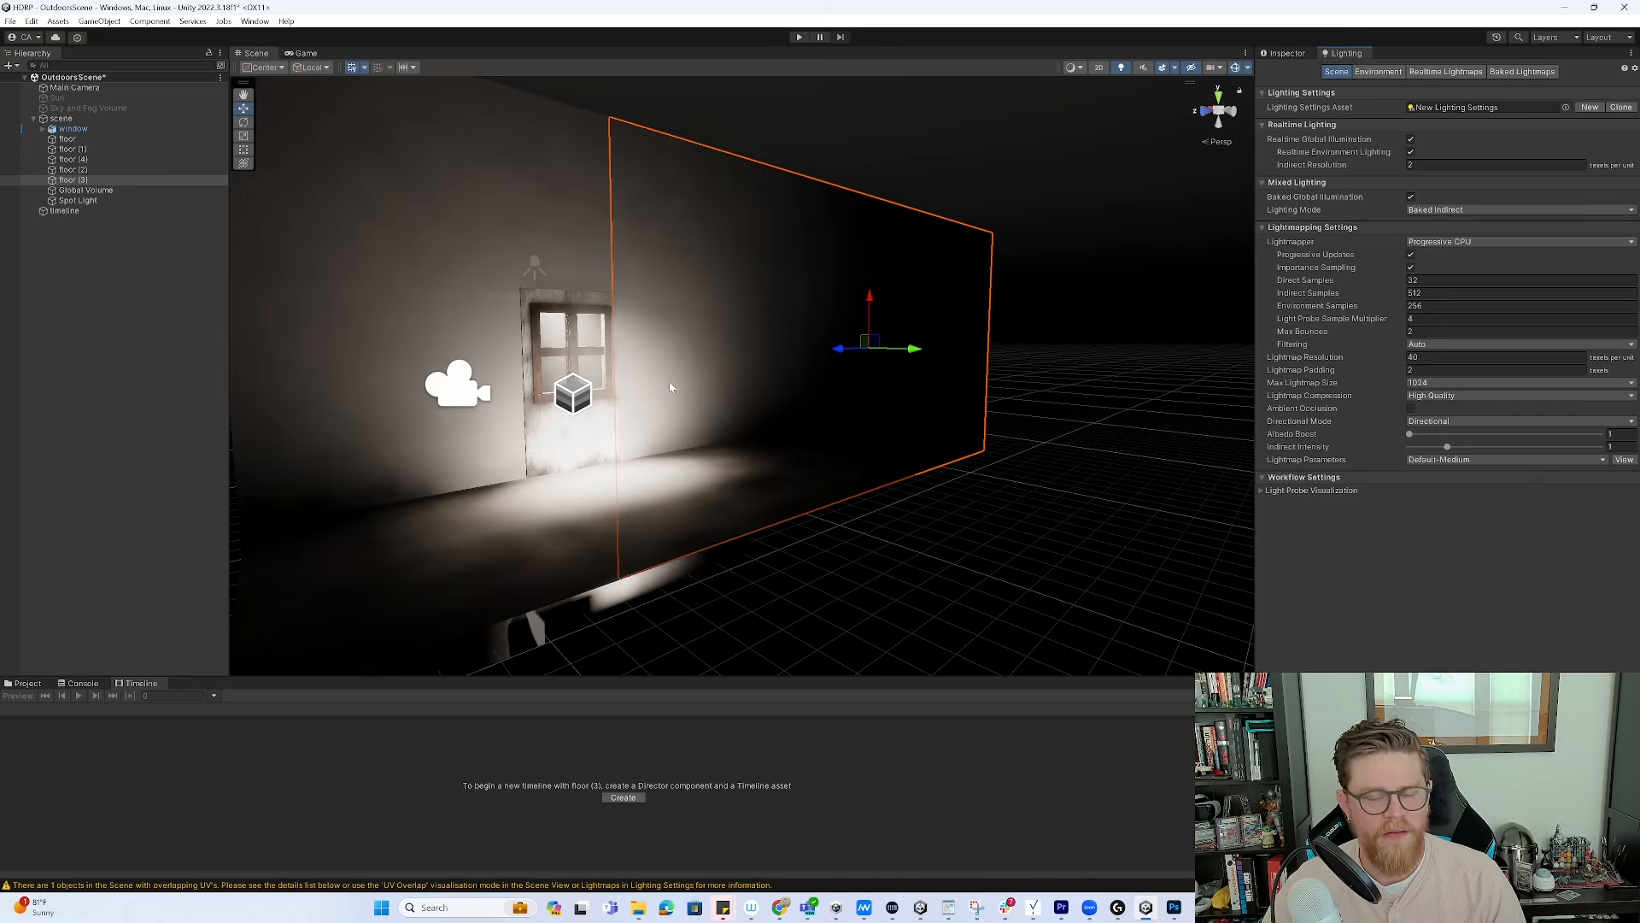
{"action": "left_click", "coordinate": [1114, 421]}
{"action": "left_click_drag", "start_coordinate": [795, 394], "coordinate": [915, 395], "text": "alt"}
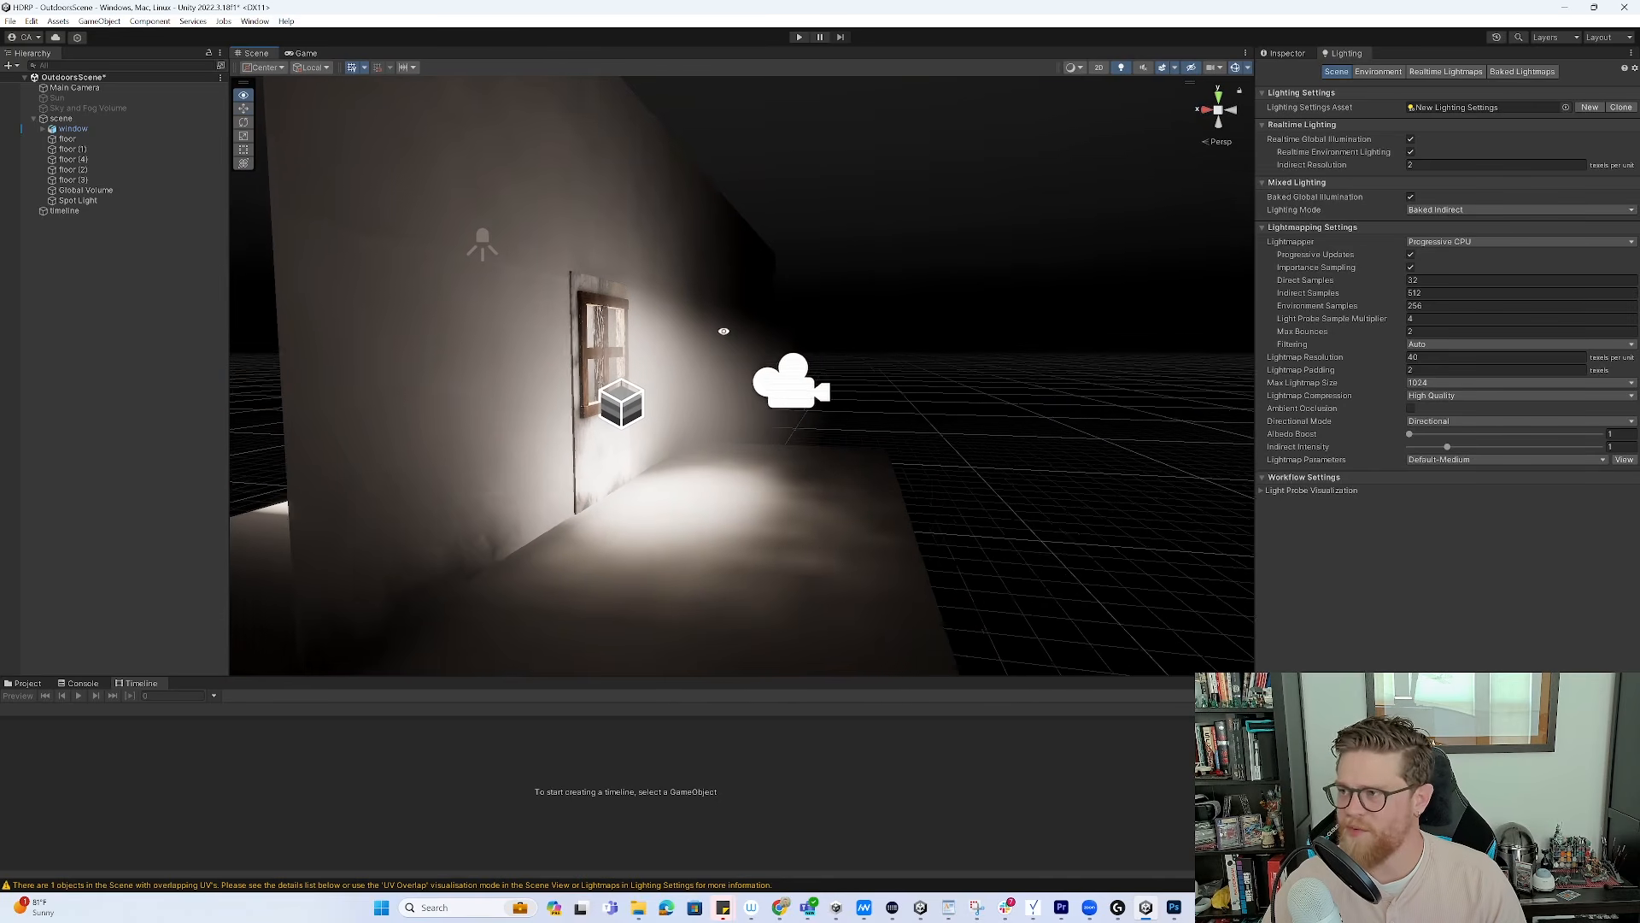
{"action": "left_click_drag", "start_coordinate": [586, 285], "coordinate": [311, 275], "text": "alt"}
Show the game view at 4K UHD (3840x2160) and reduce its scale until the whole frame fits
{"action": "left_click", "coordinate": [304, 53]}
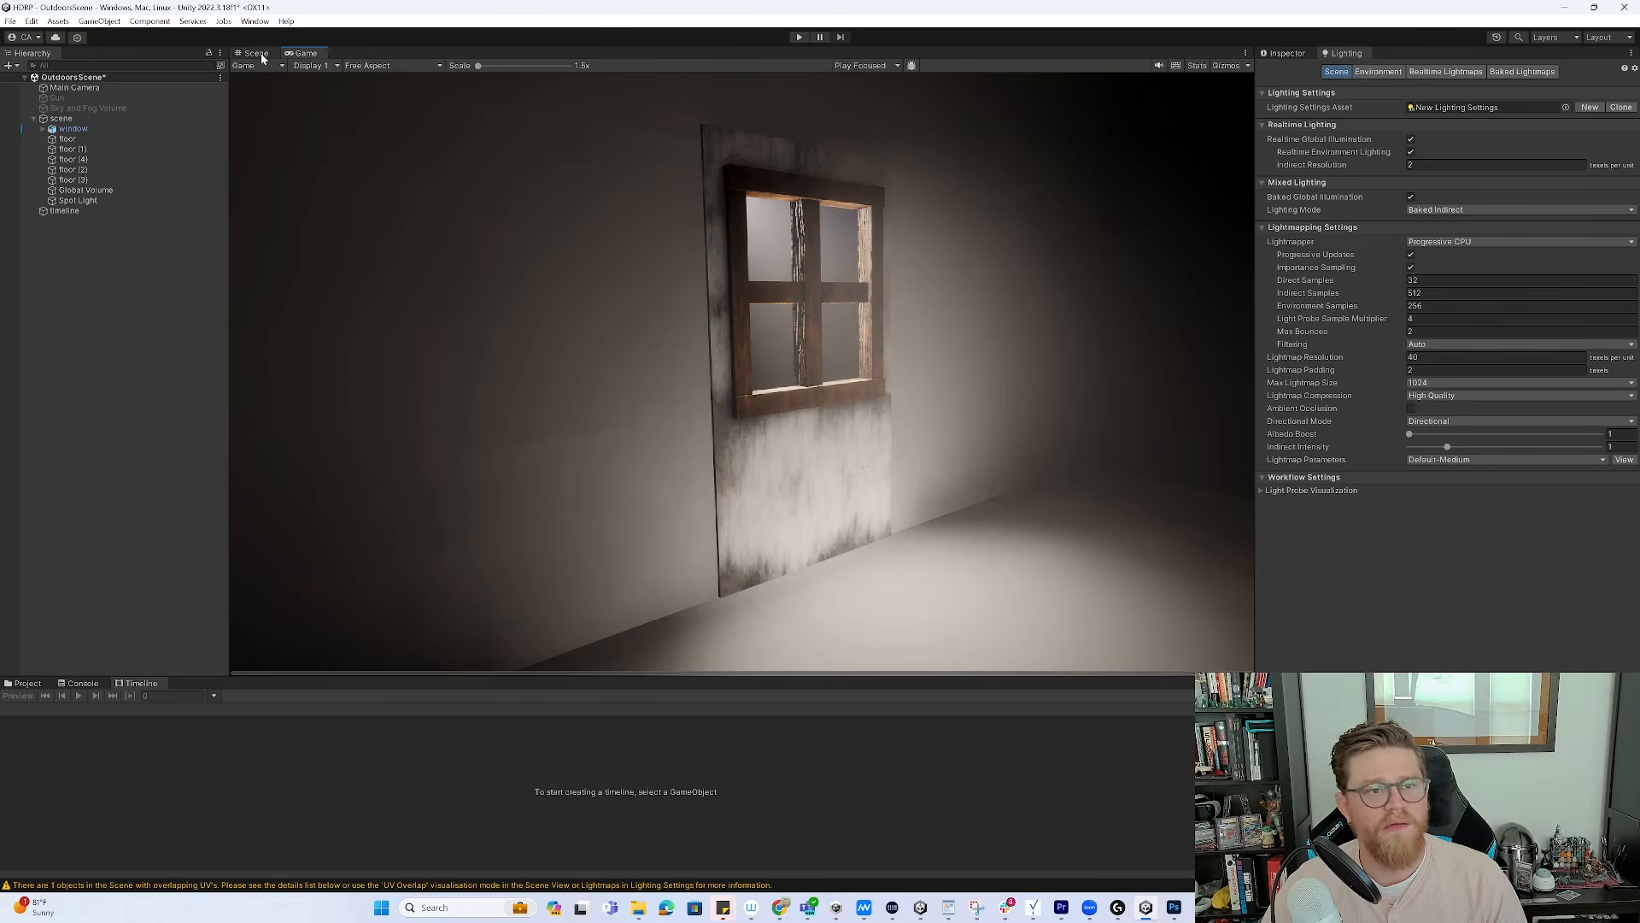
{"action": "left_click", "coordinate": [312, 65]}
{"action": "left_click", "coordinate": [375, 66]}
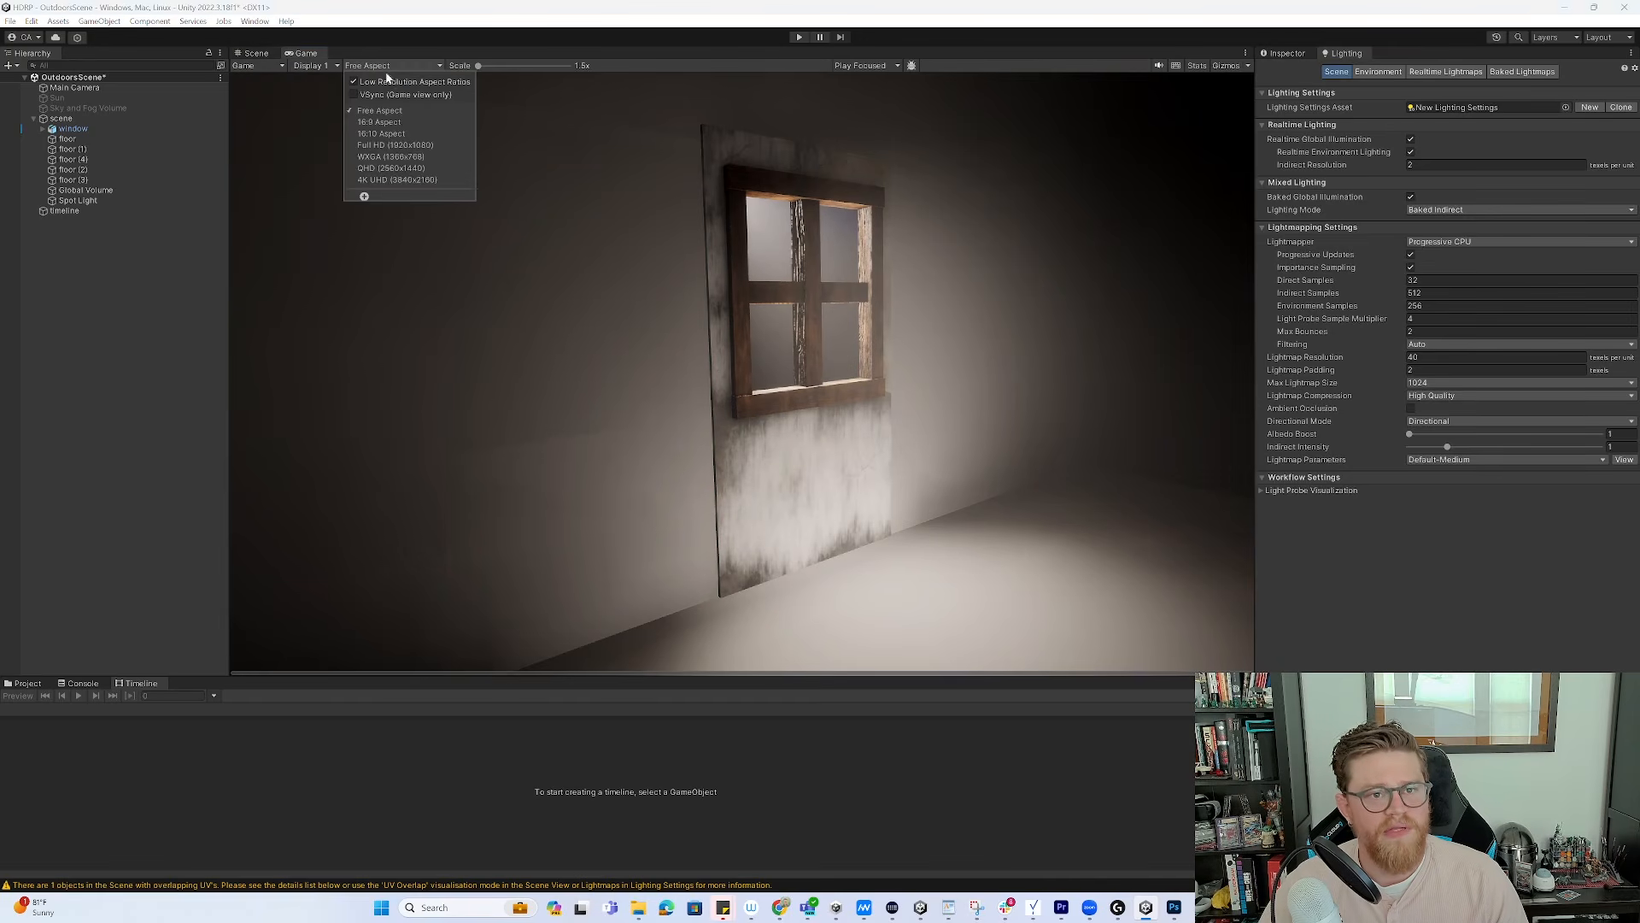
{"action": "left_click", "coordinate": [373, 180]}
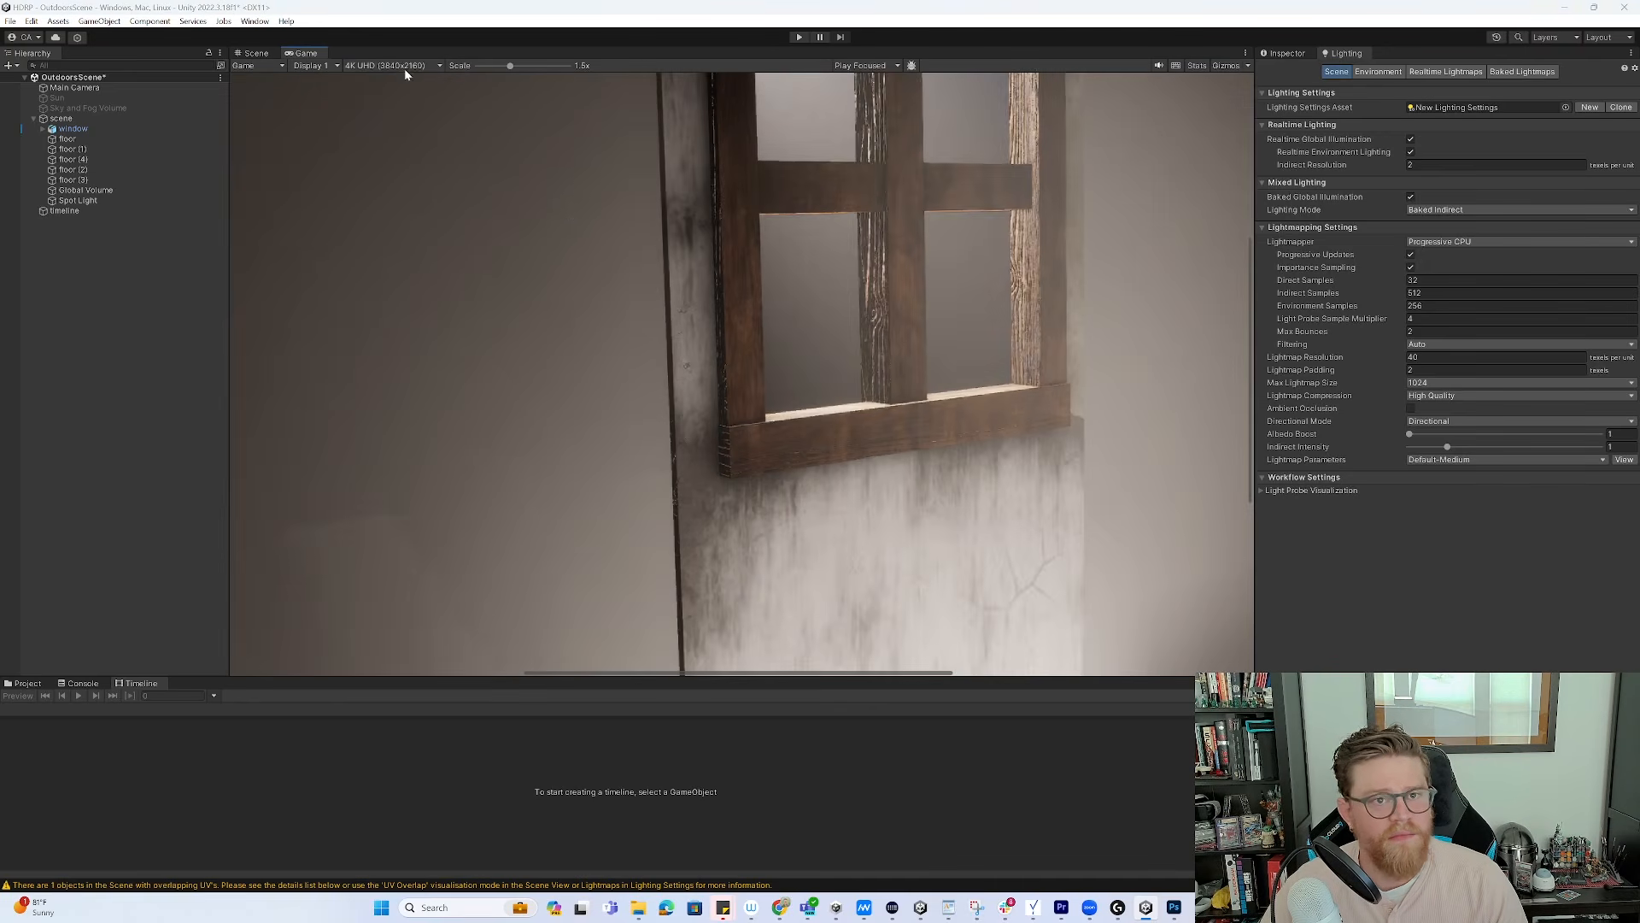
{"action": "left_click", "coordinate": [403, 67]}
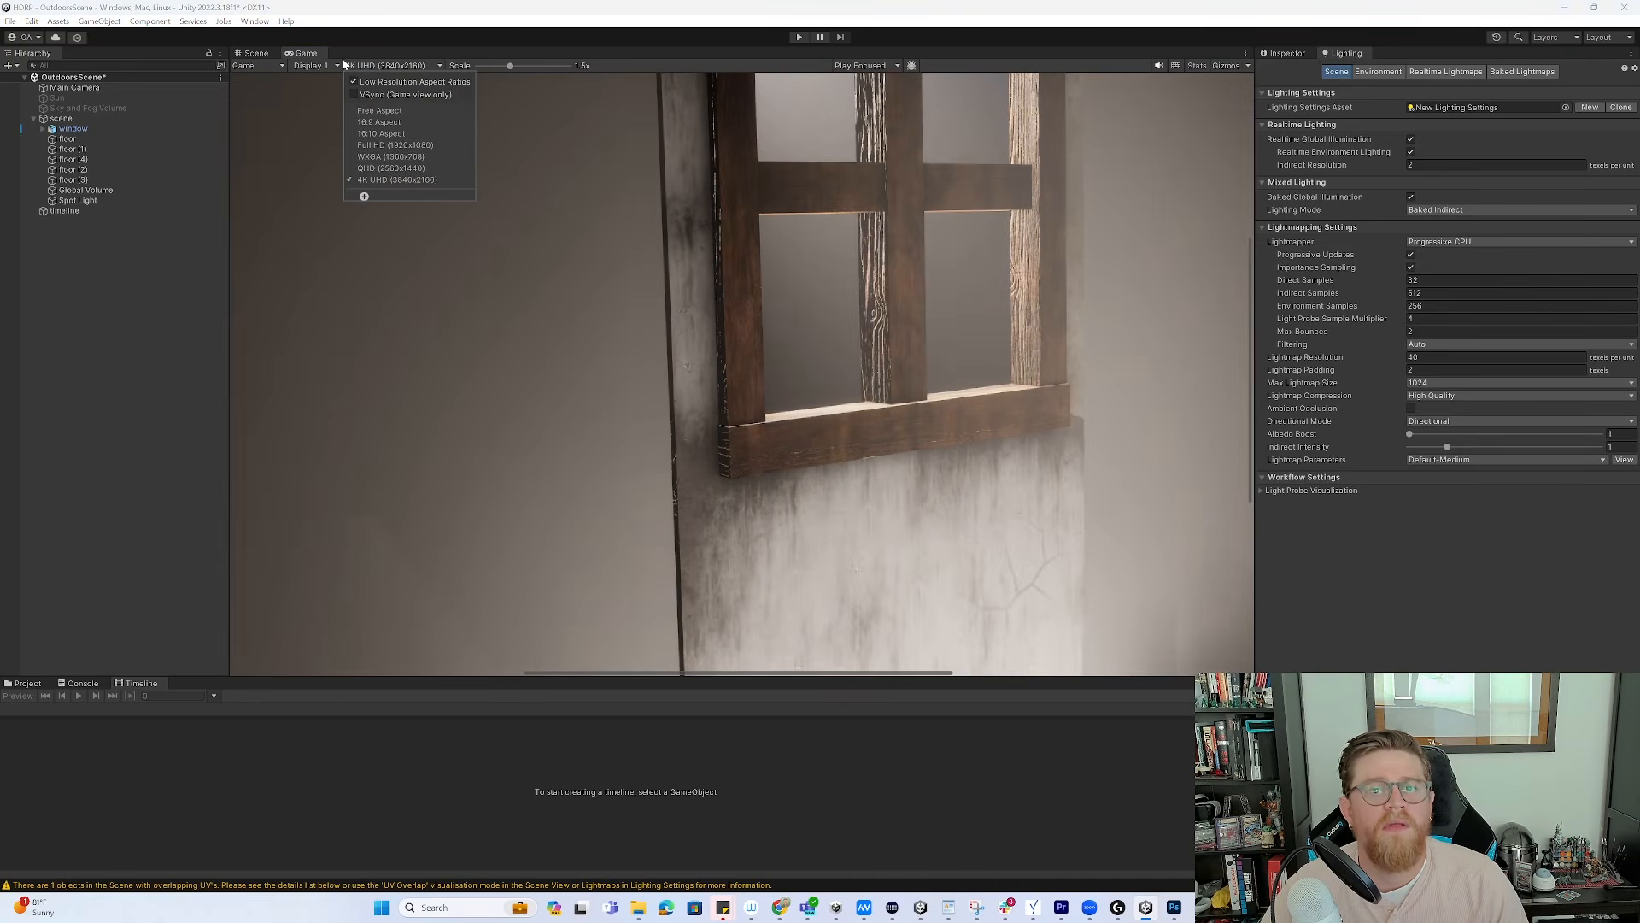
{"action": "left_click", "coordinate": [494, 68]}
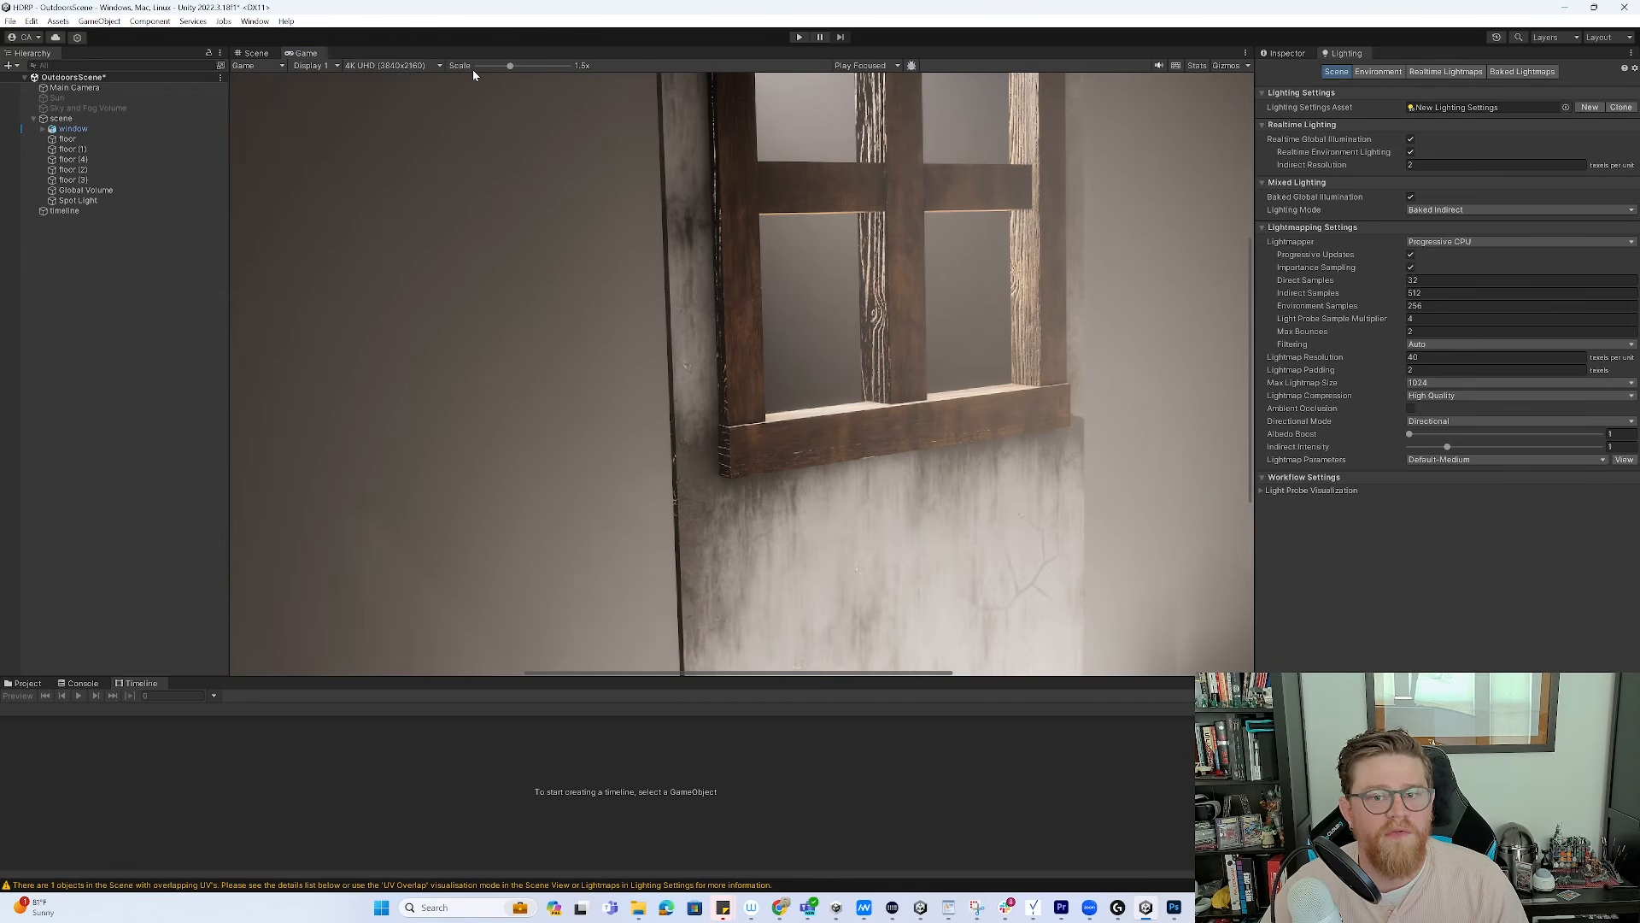
{"action": "left_click_drag", "start_coordinate": [495, 64], "coordinate": [480, 65]}
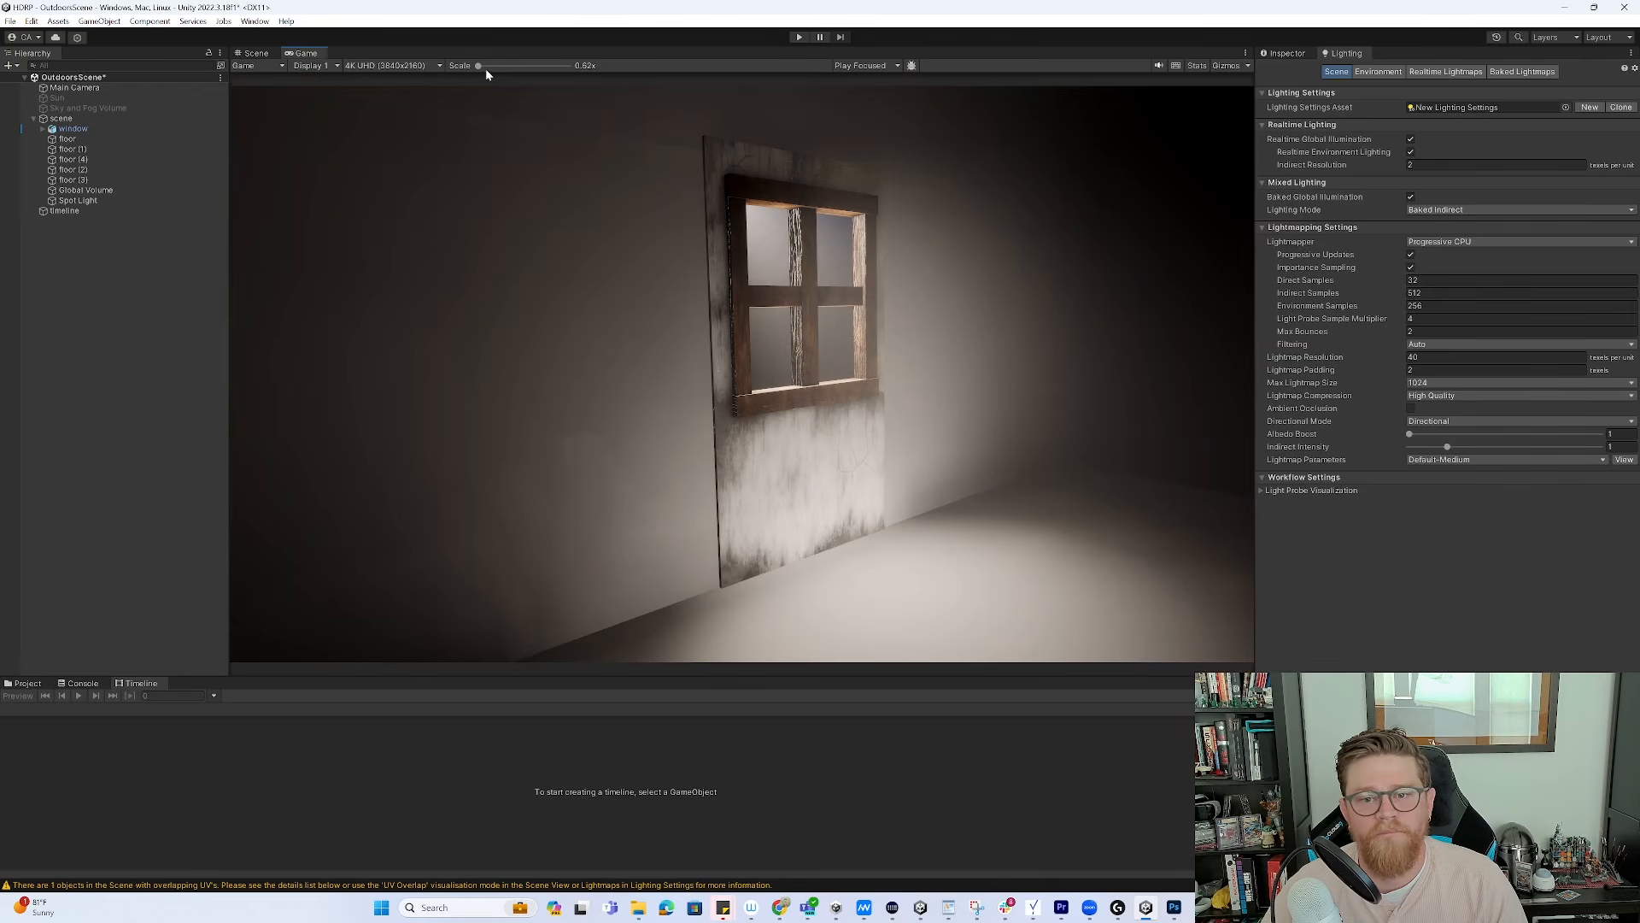
Return to the scene view and set the Spot Light's volumetrics multiplier to about 1.38
{"action": "left_click", "coordinate": [257, 53]}
{"action": "right_click_drag", "start_coordinate": [772, 258], "coordinate": [720, 375]}
{"action": "right_click_drag", "start_coordinate": [796, 394], "coordinate": [433, 289]}
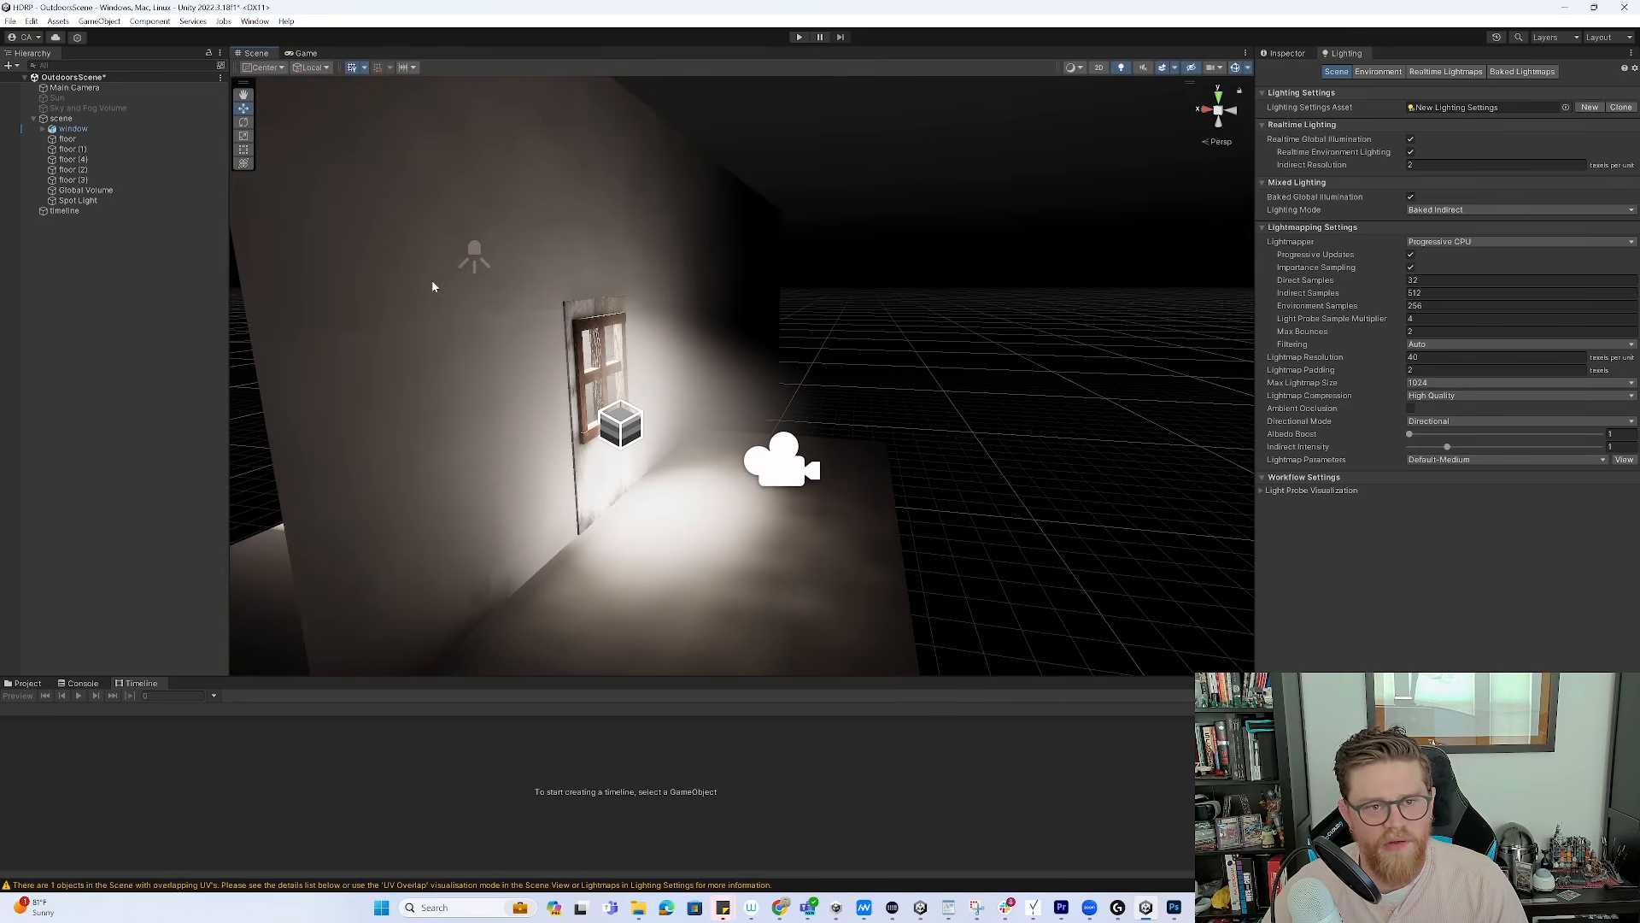
{"action": "left_click", "coordinate": [104, 190]}
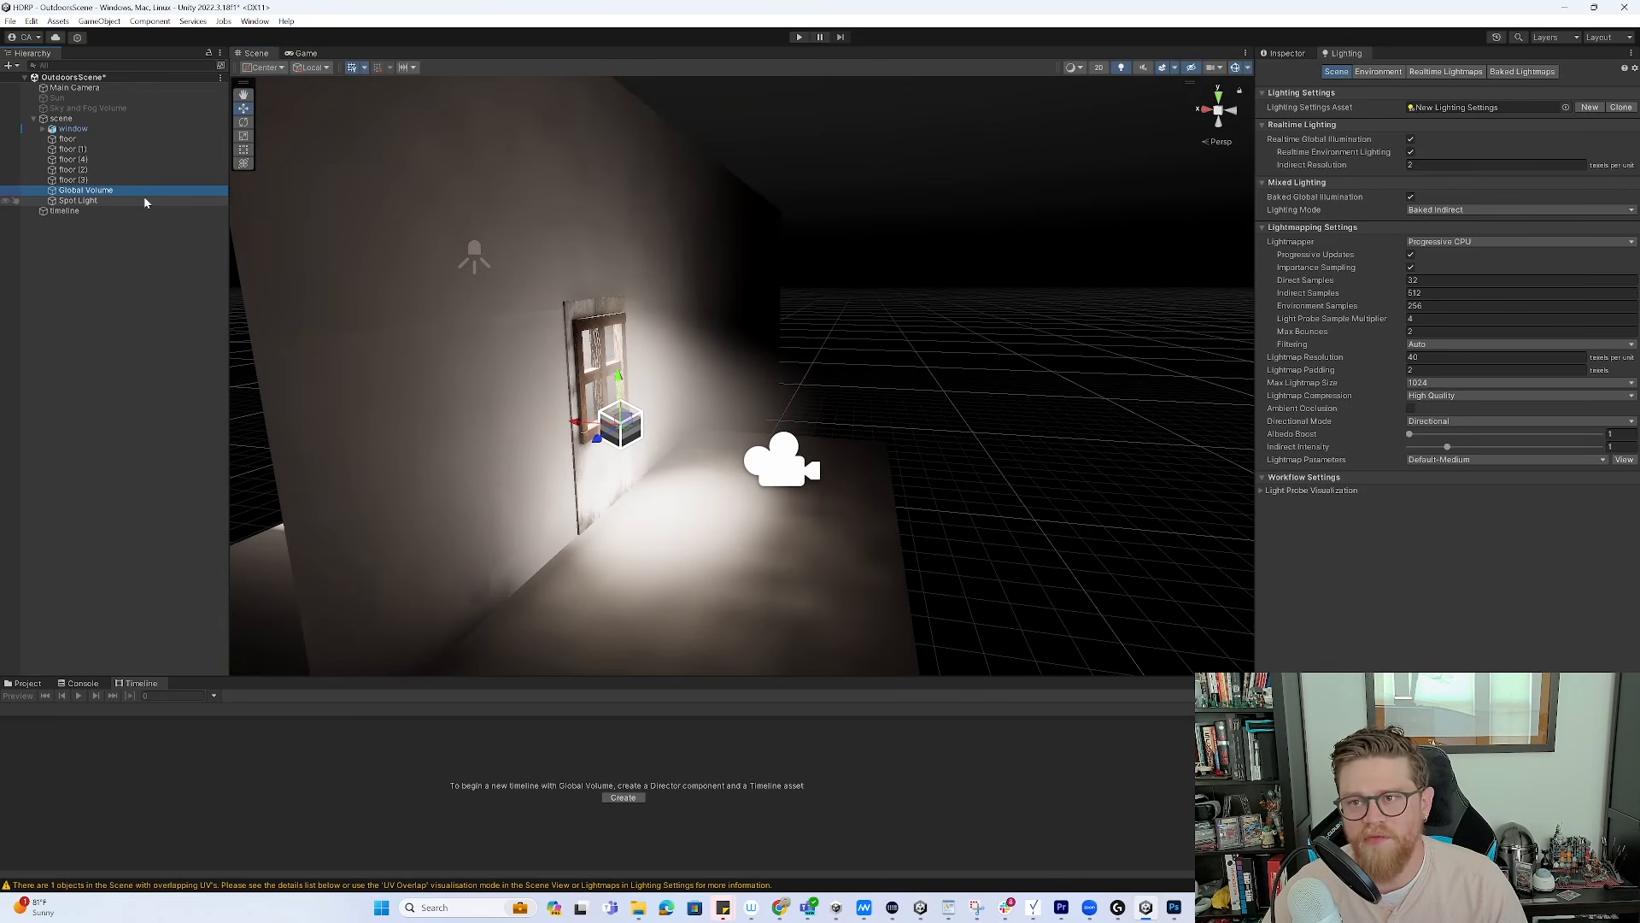
{"action": "left_click", "coordinate": [101, 201]}
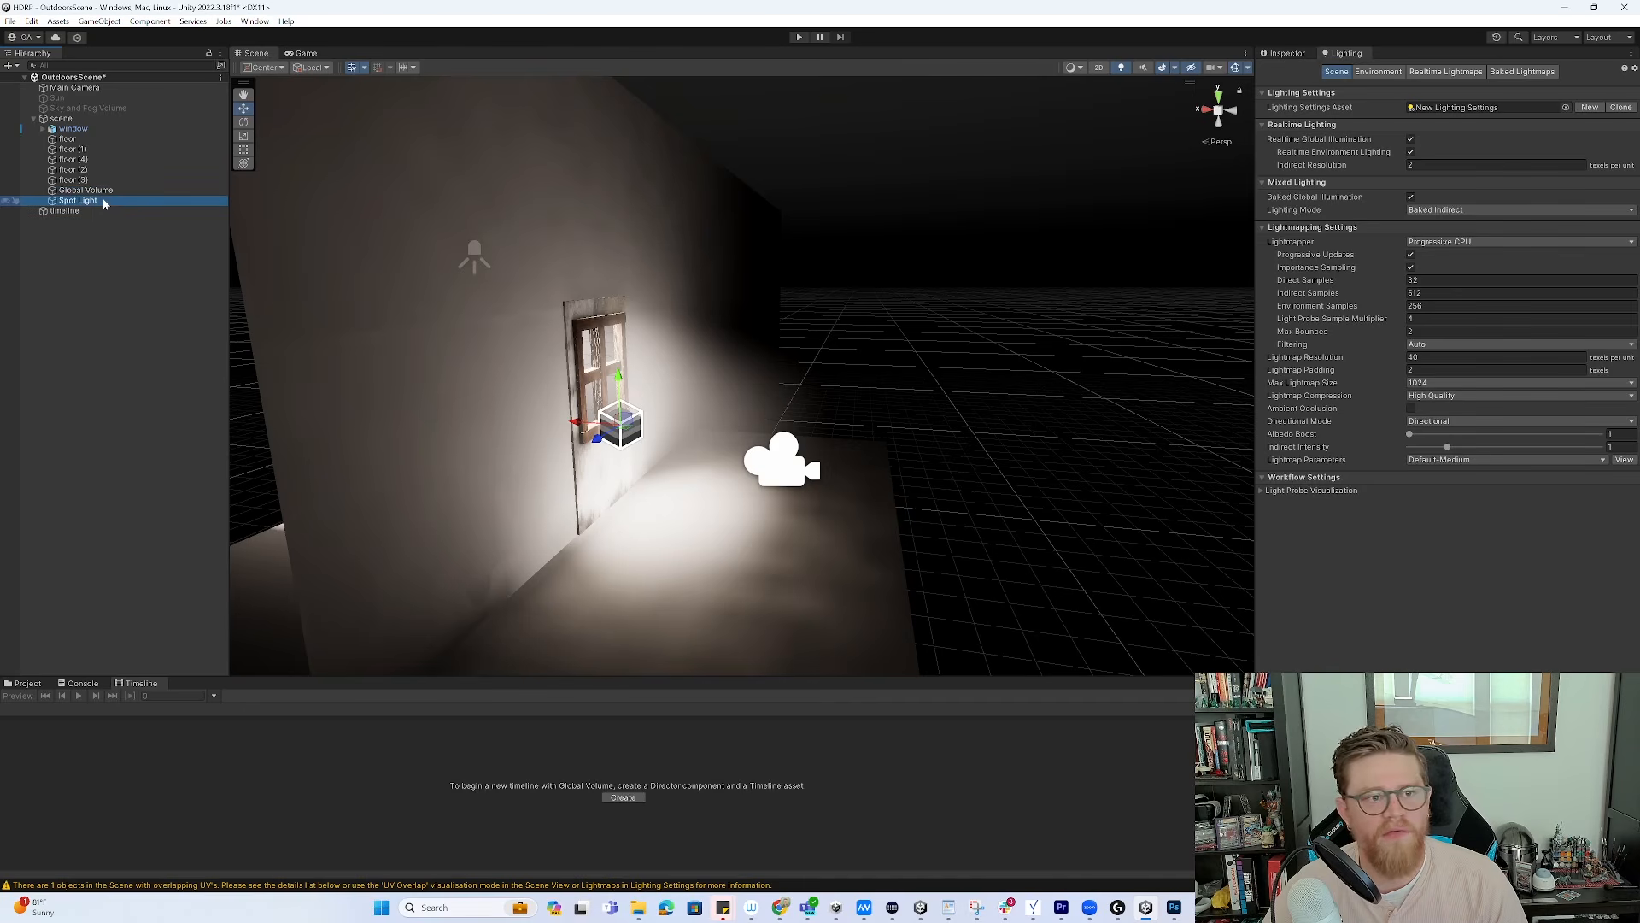
{"action": "left_click", "coordinate": [1287, 53]}
{"action": "mouse_move", "coordinate": [1437, 495]}
{"action": "left_mouse_down"}
{"action": "mouse_move", "coordinate": [1451, 494]}
{"action": "mouse_move", "coordinate": [1437, 495]}
{"action": "left_mouse_up"}
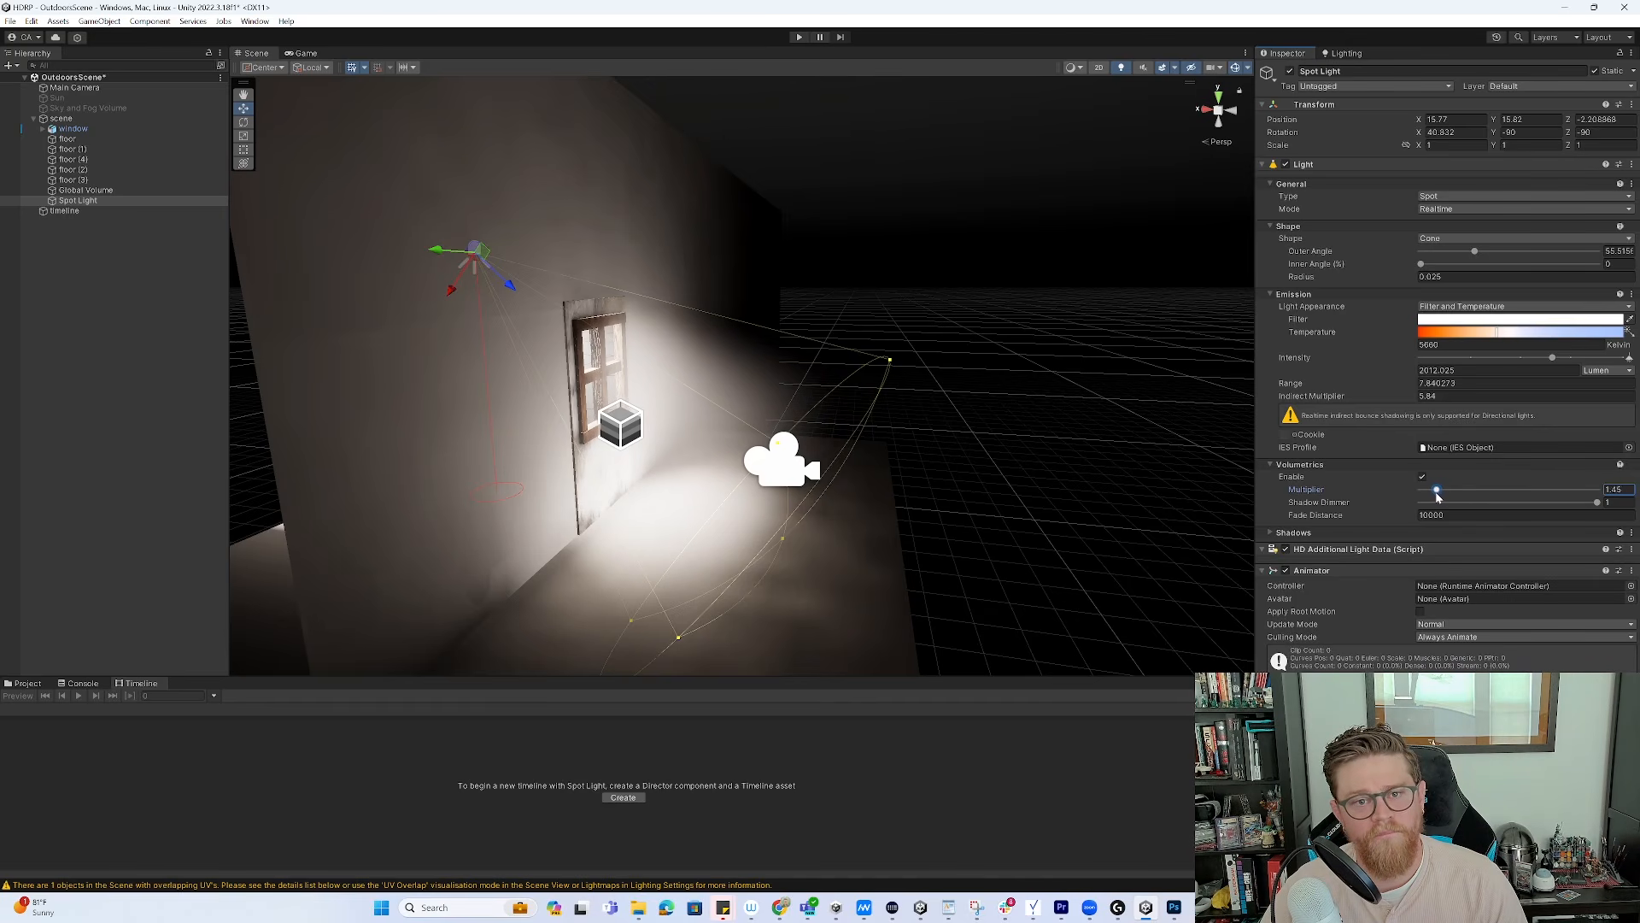
Move the Spot Light closer to the window wall, to about X 13.7, Y 14, and check the result in the game view
{"action": "left_click_drag", "start_coordinate": [746, 415], "coordinate": [561, 290], "text": "alt"}
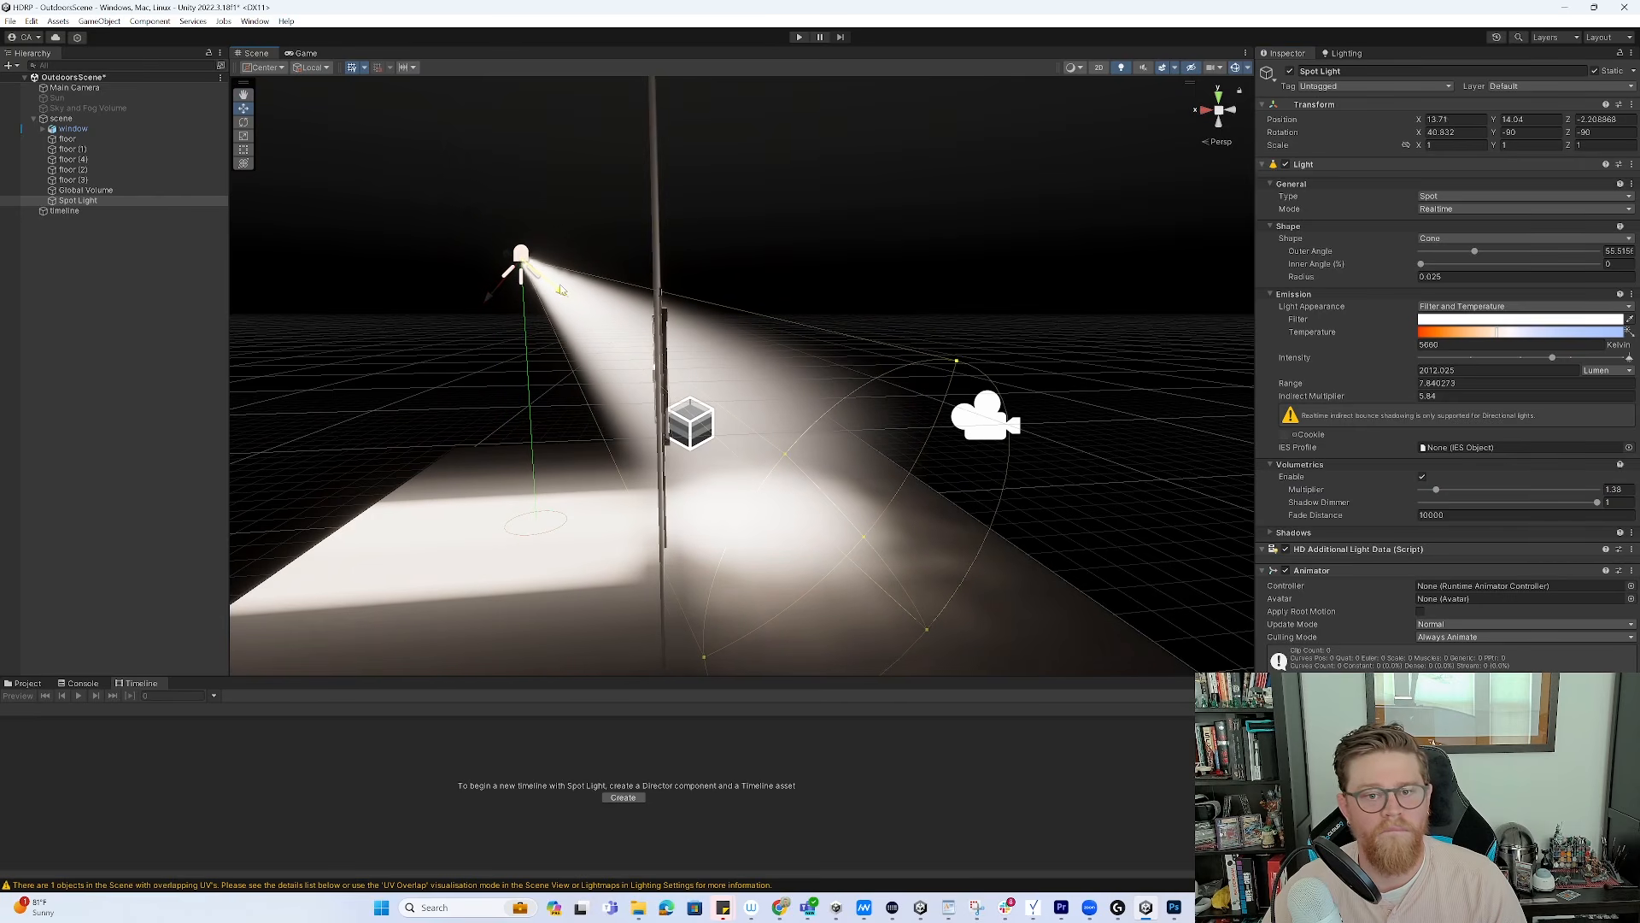
{"action": "left_click_drag", "start_coordinate": [1041, 305], "coordinate": [906, 290], "text": "alt"}
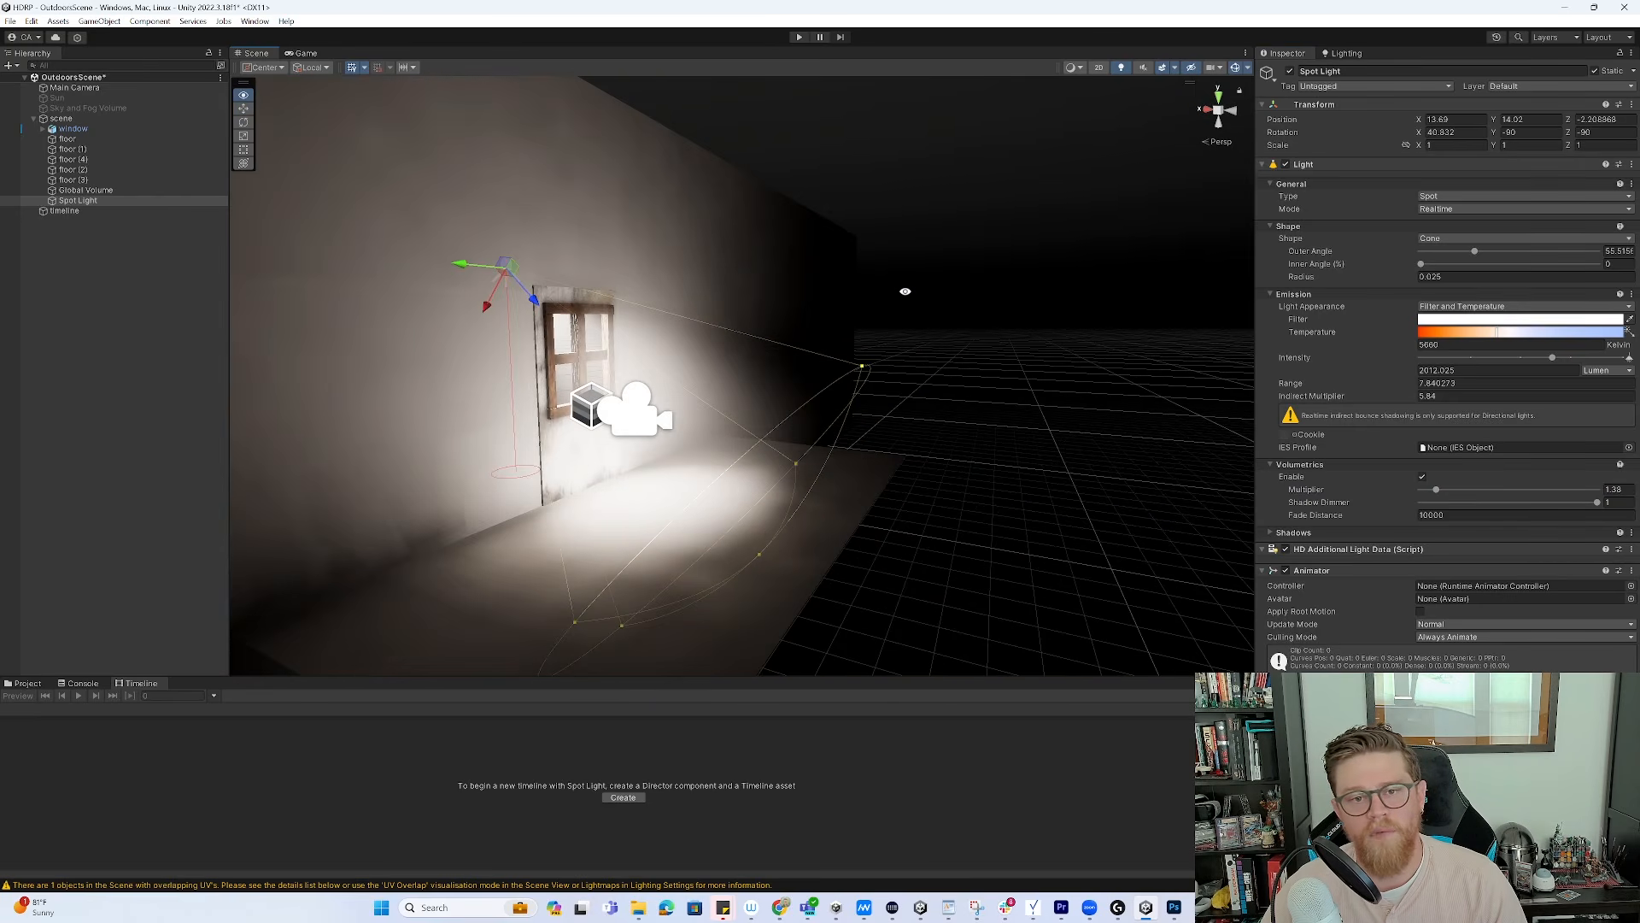
{"action": "left_click", "coordinate": [981, 317]}
{"action": "left_click_drag", "start_coordinate": [842, 350], "coordinate": [43, 668], "text": "alt"}
{"action": "left_click", "coordinate": [26, 682]}
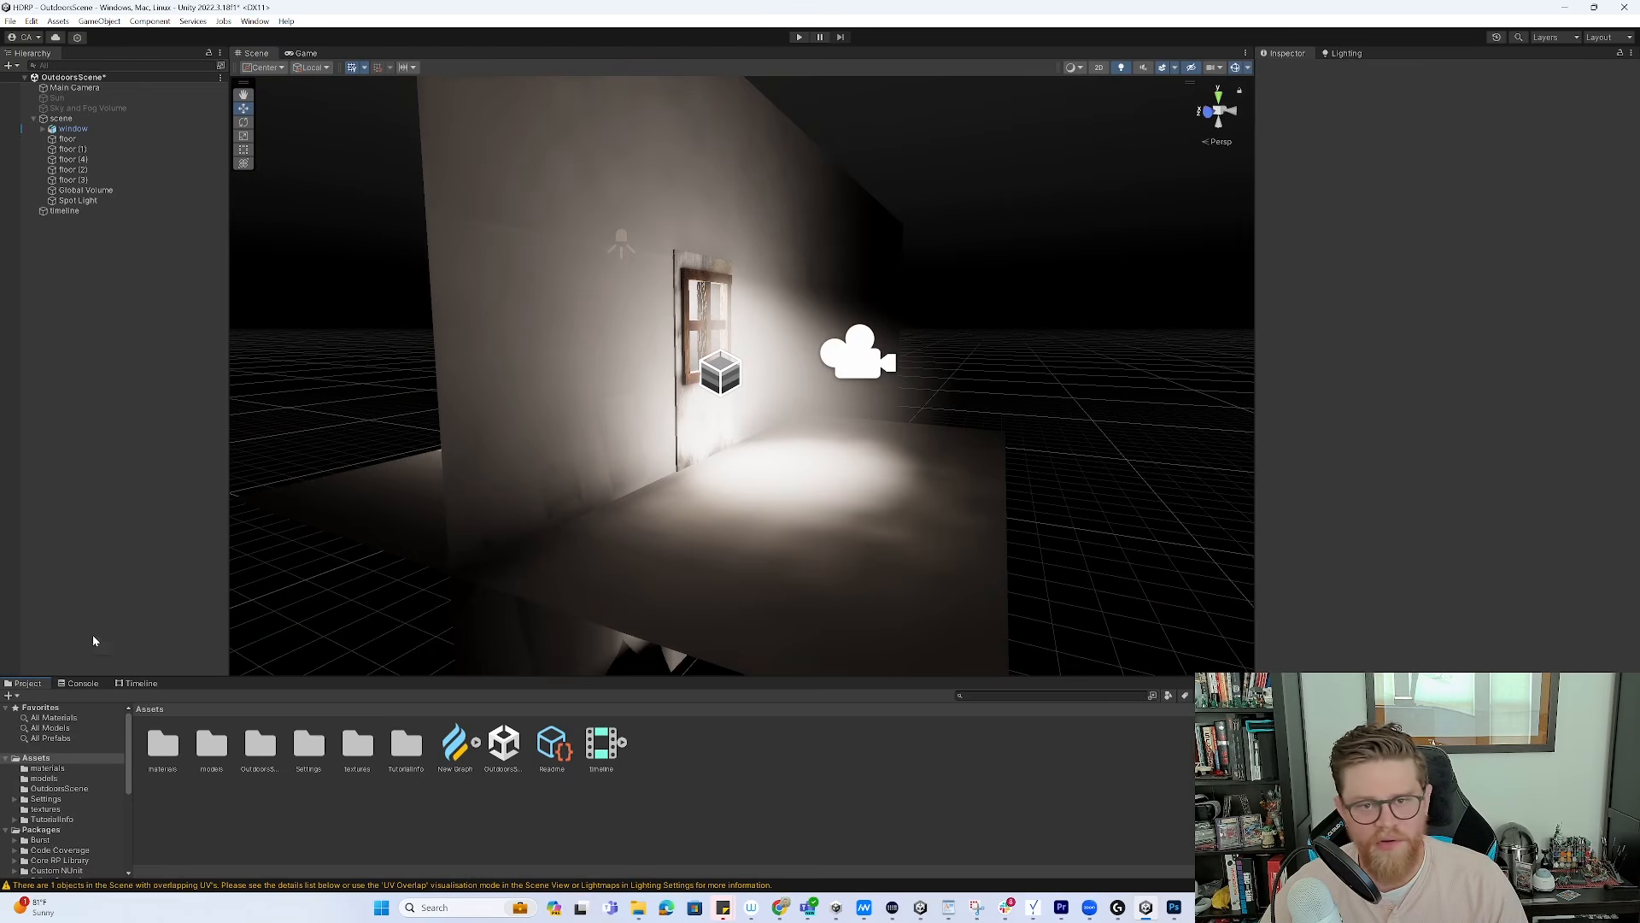
{"action": "left_click", "coordinate": [304, 53]}
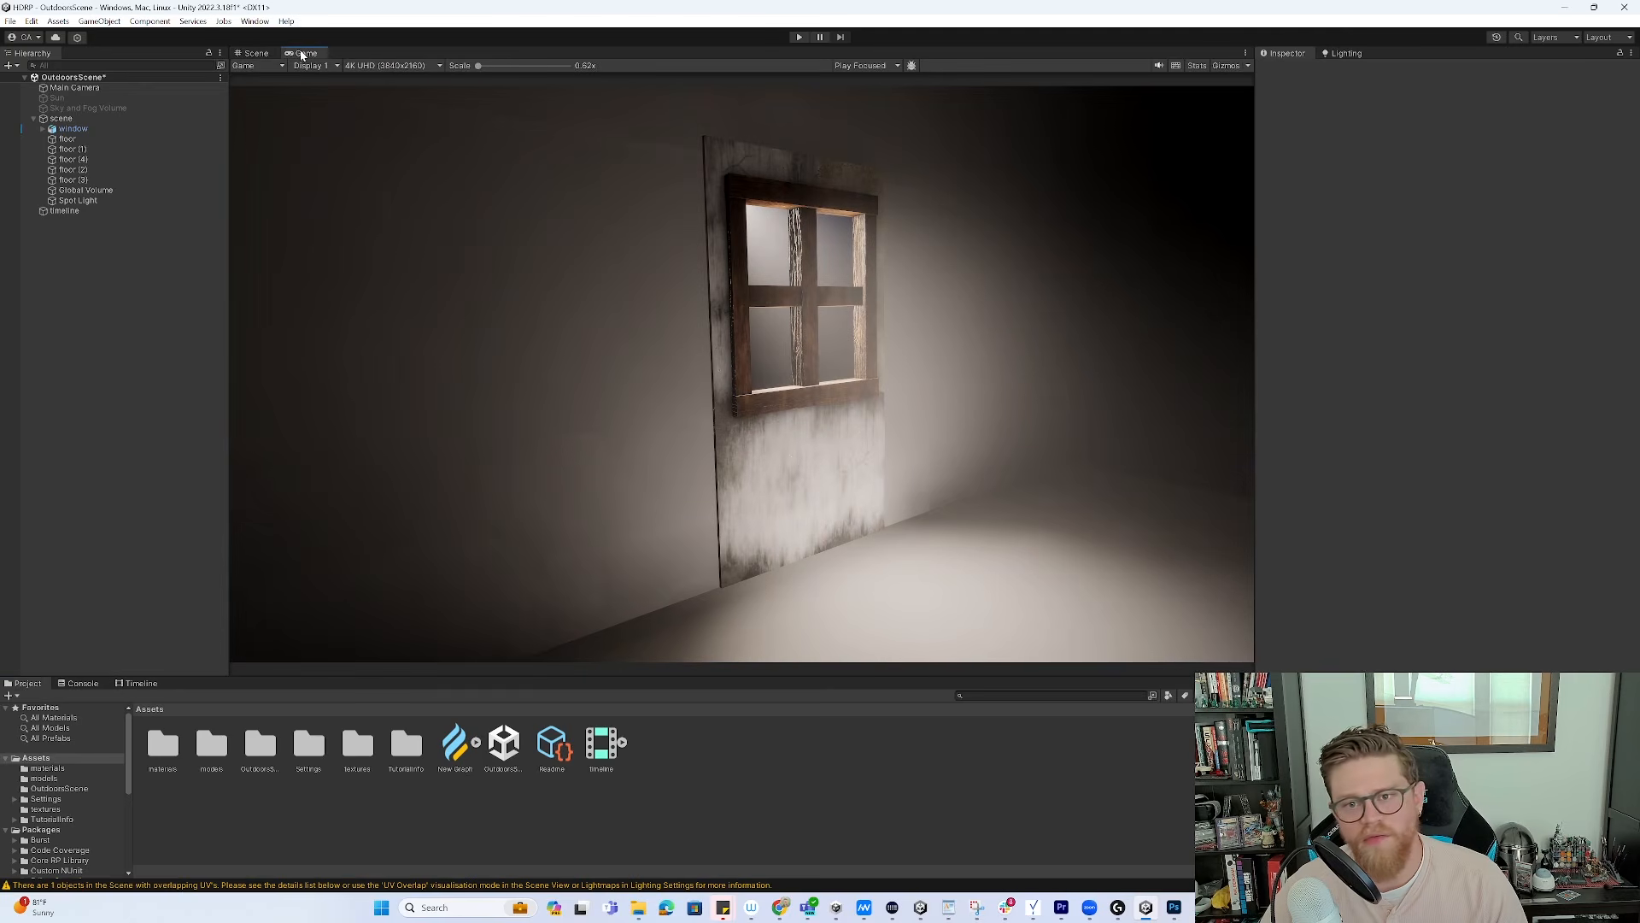
{"action": "left_click", "coordinate": [252, 55]}
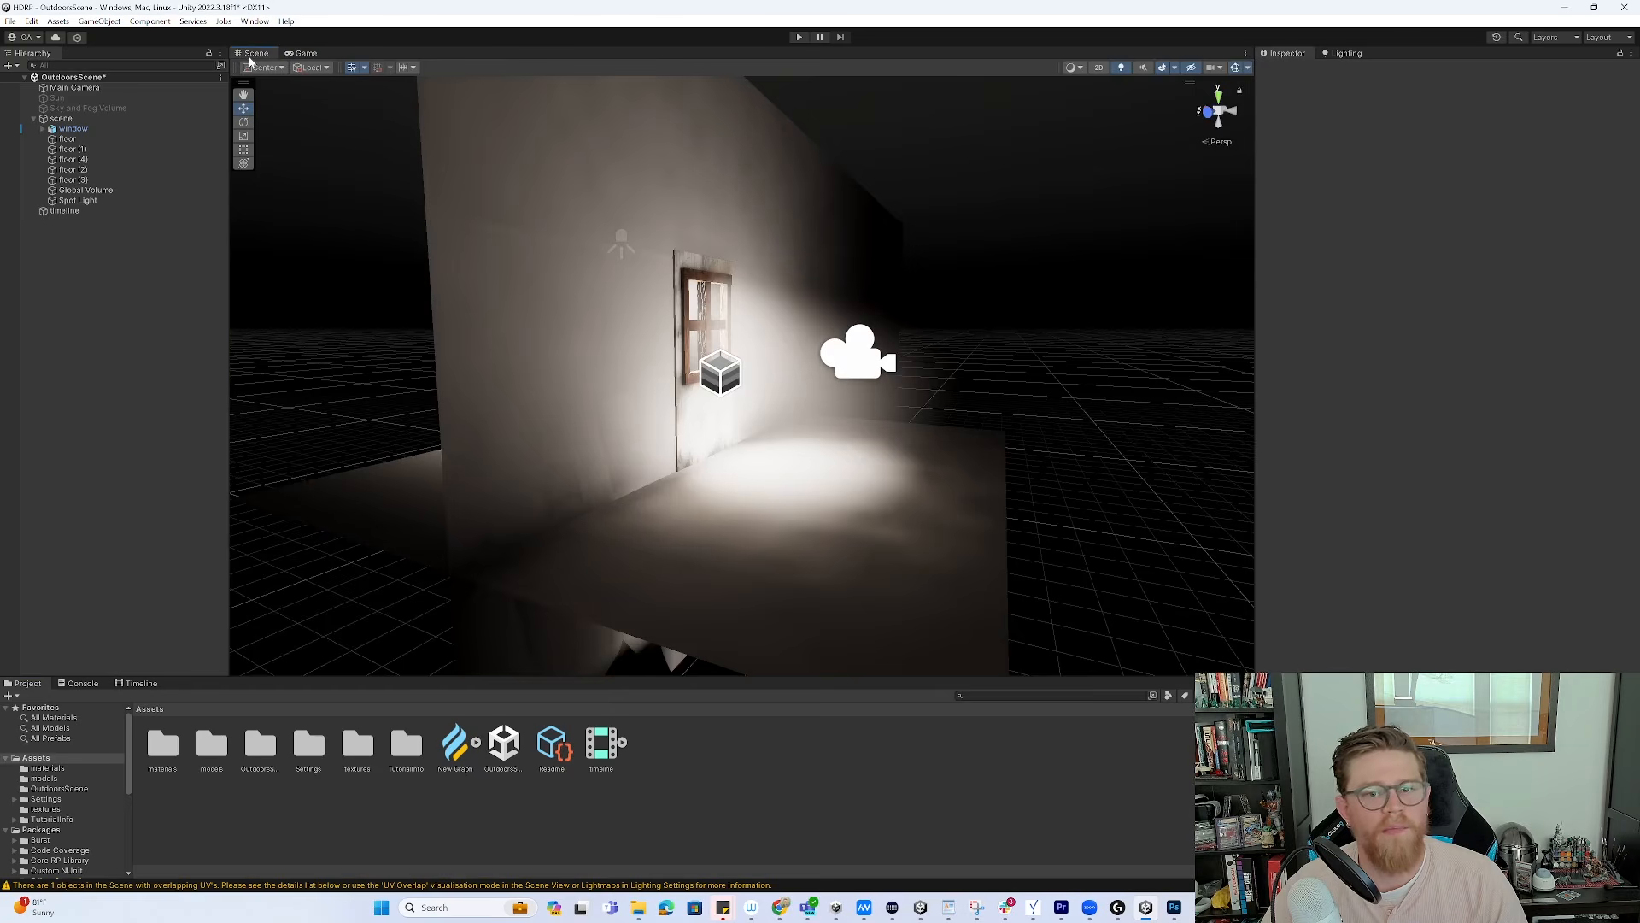
Move the Main Camera to about X 5.6, Y 5.95, Z 1.61 and check the new framing in the game view
{"action": "left_click", "coordinate": [857, 357]}
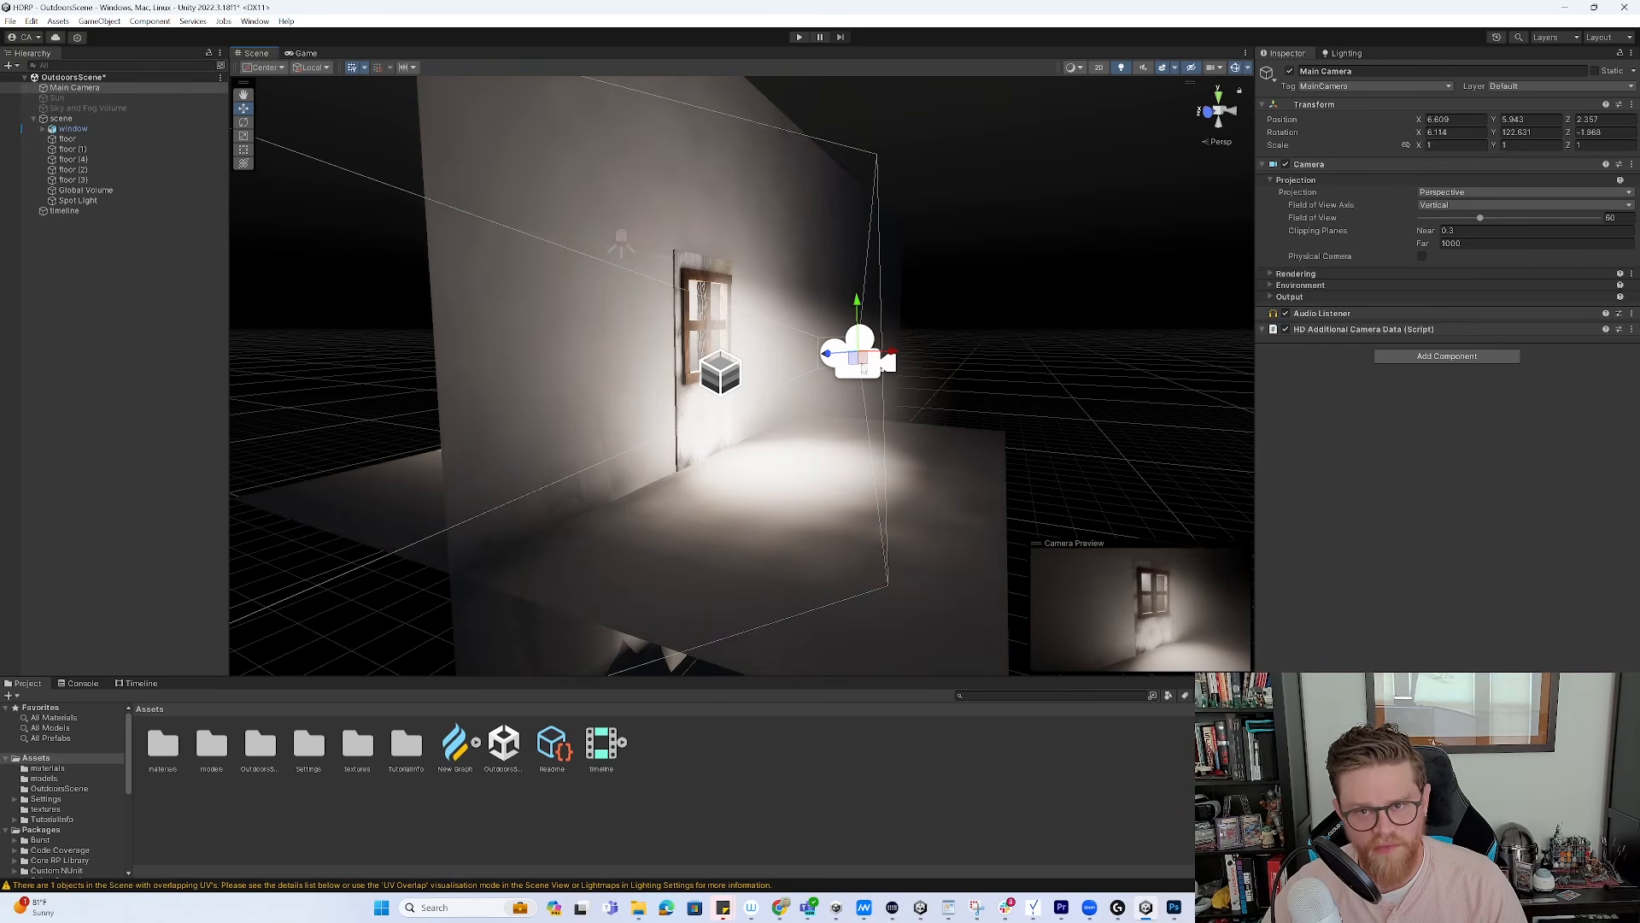
{"action": "left_click_drag", "start_coordinate": [885, 392], "coordinate": [857, 525], "text": "alt"}
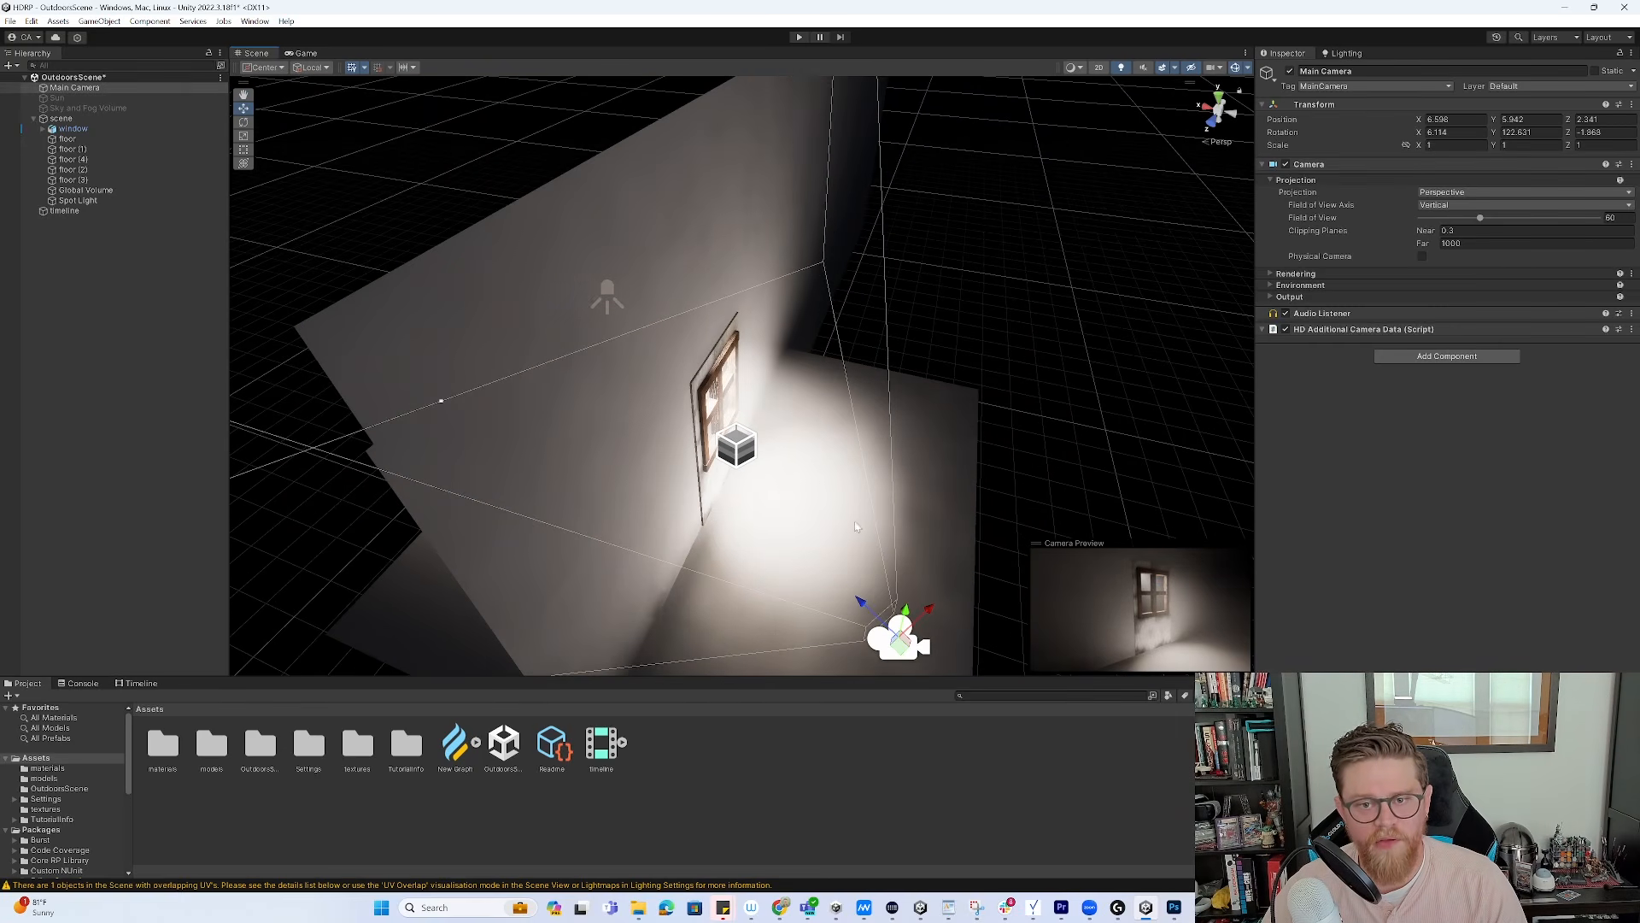
{"action": "left_click_drag", "start_coordinate": [870, 613], "coordinate": [1051, 631]}
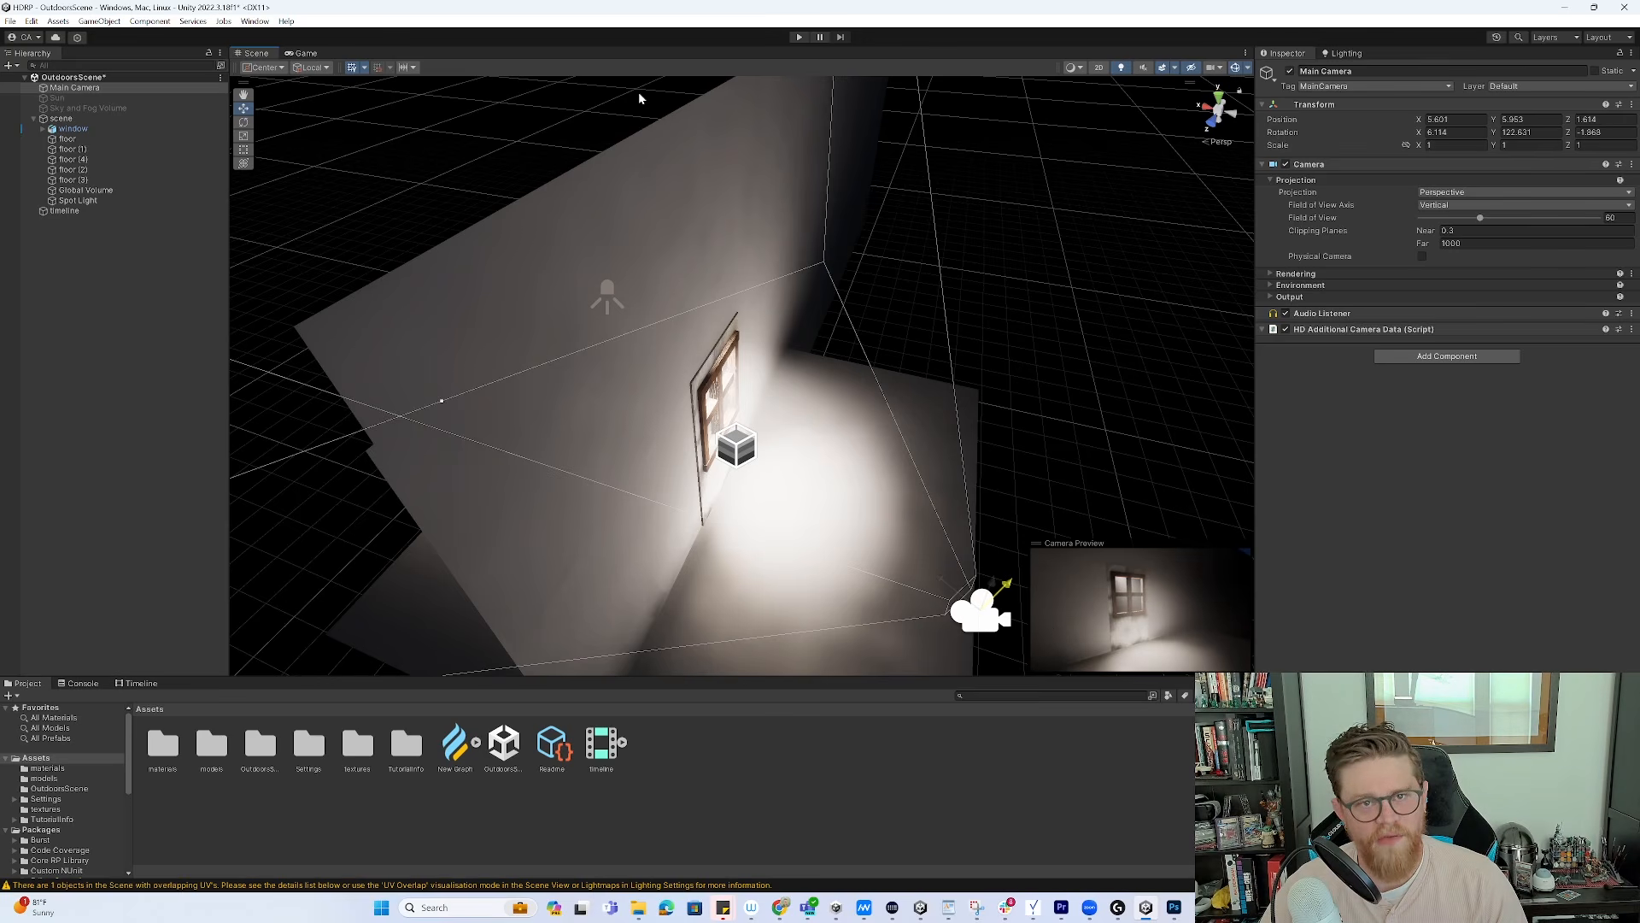
{"action": "left_click", "coordinate": [304, 53]}
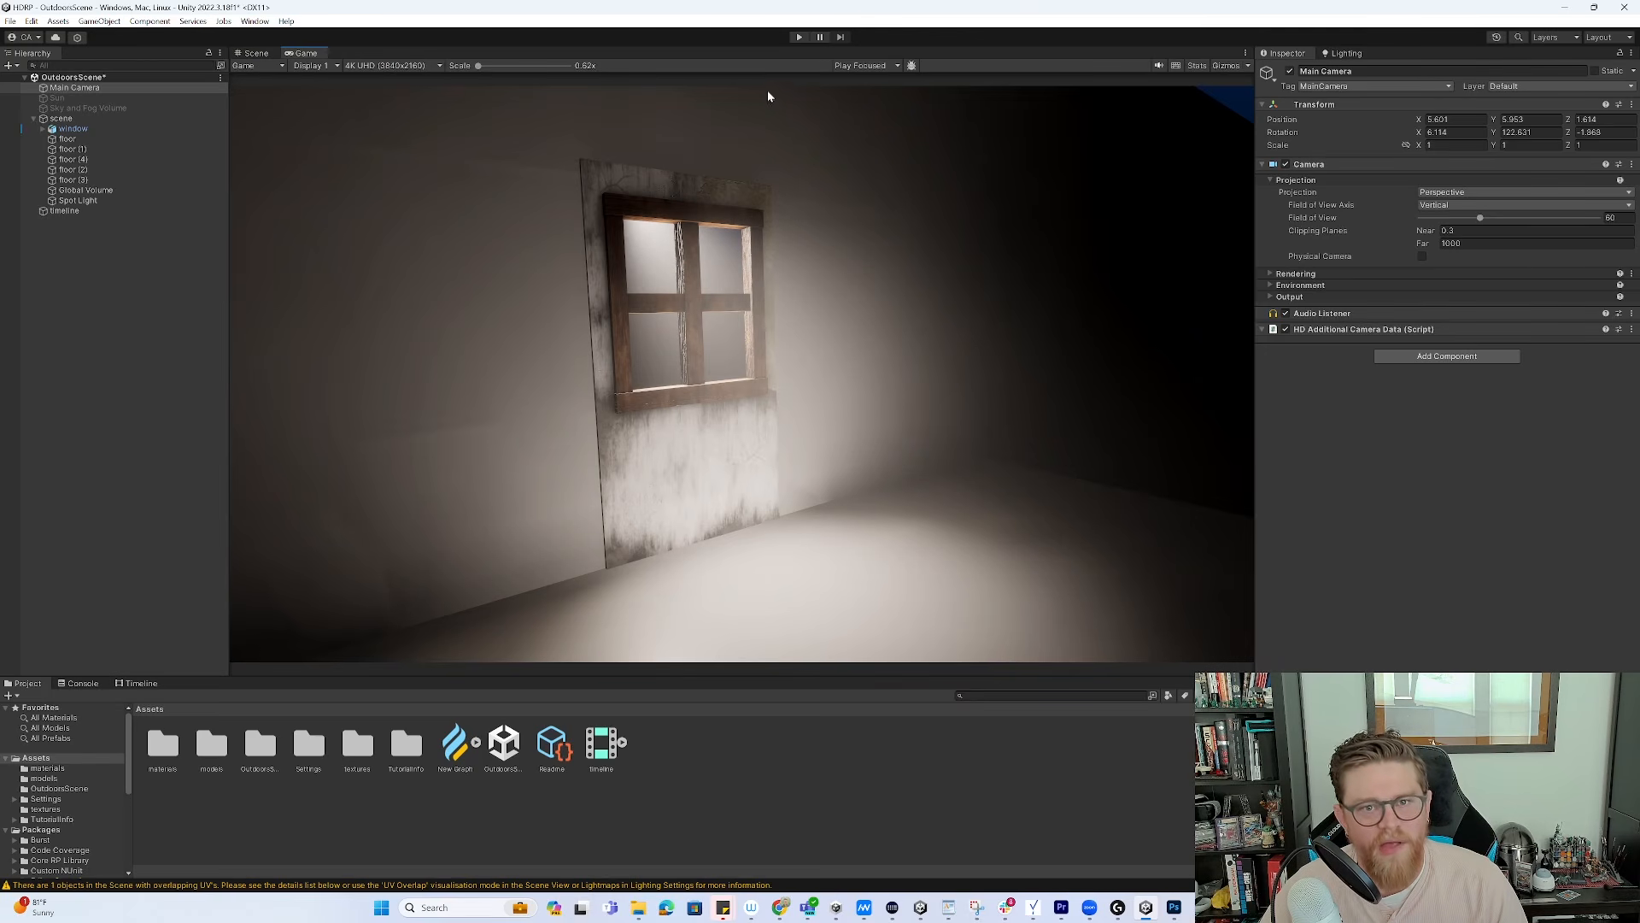
{"action": "left_click", "coordinate": [255, 53]}
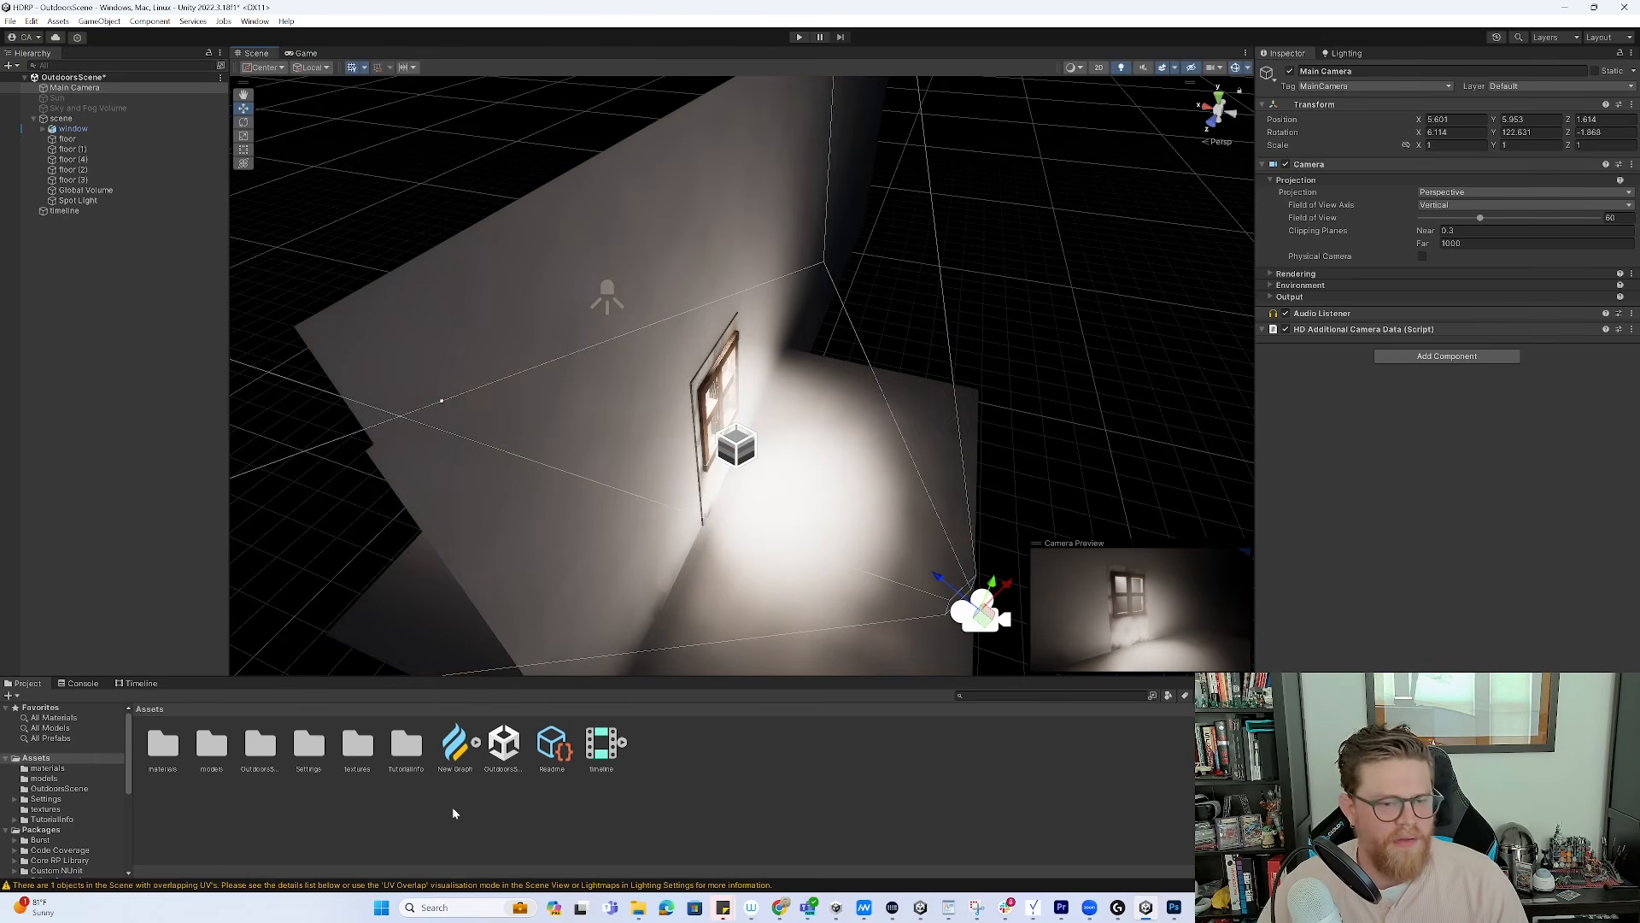
Create a Visual Effect Graph asset named particles in the Assets folder
{"action": "right_click", "coordinate": [698, 791]}
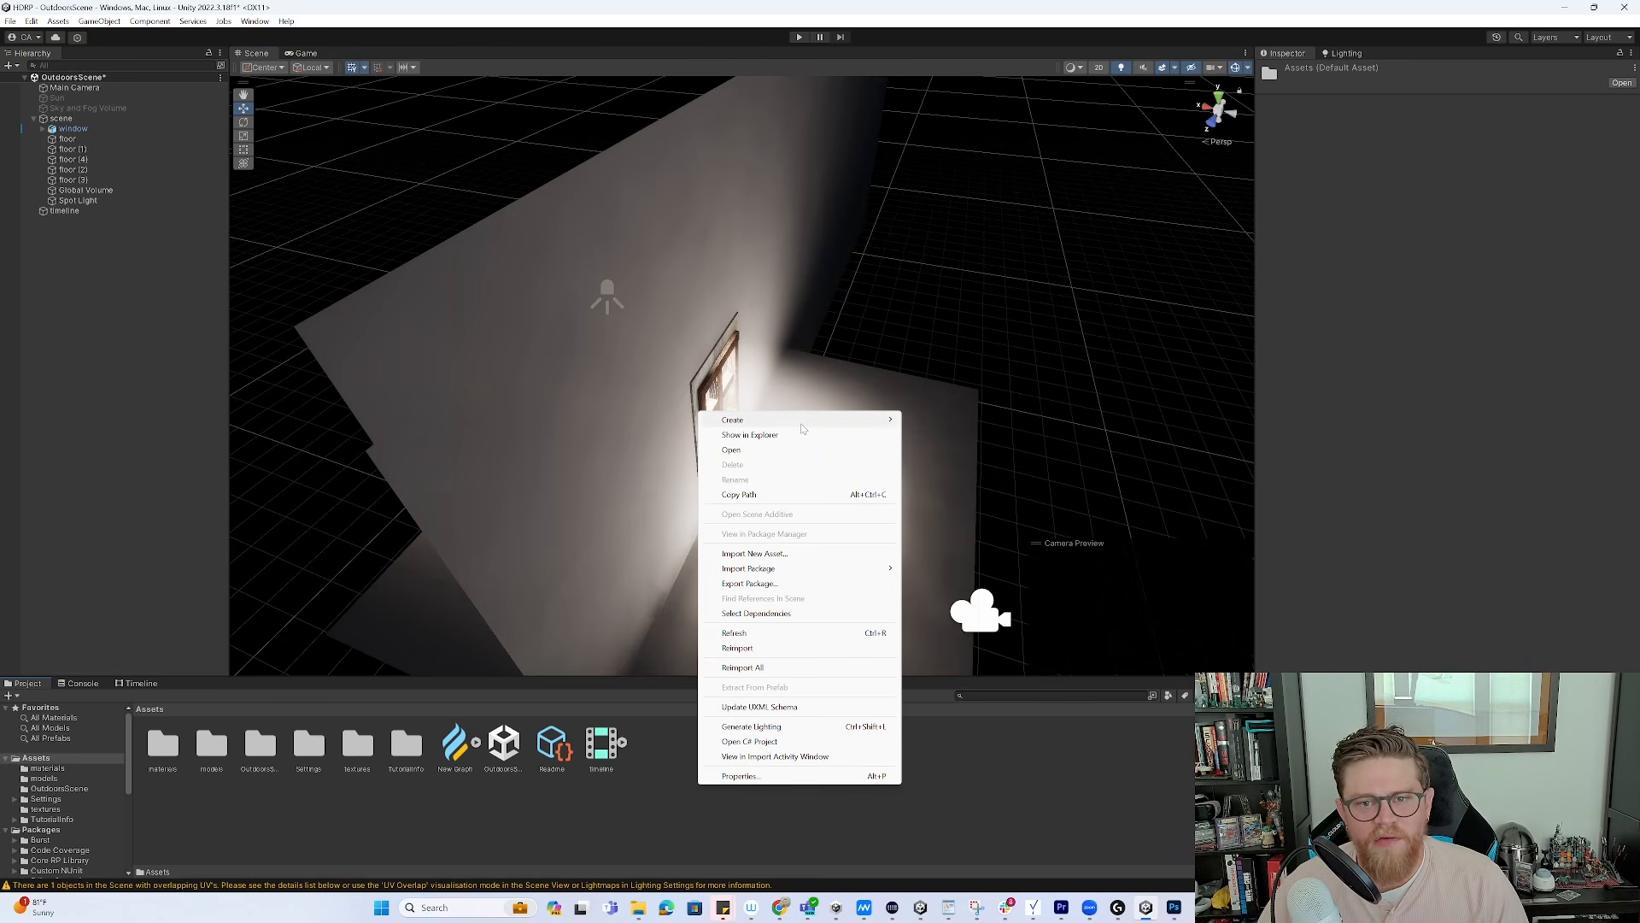
{"action": "mouse_move", "coordinate": [803, 429]}
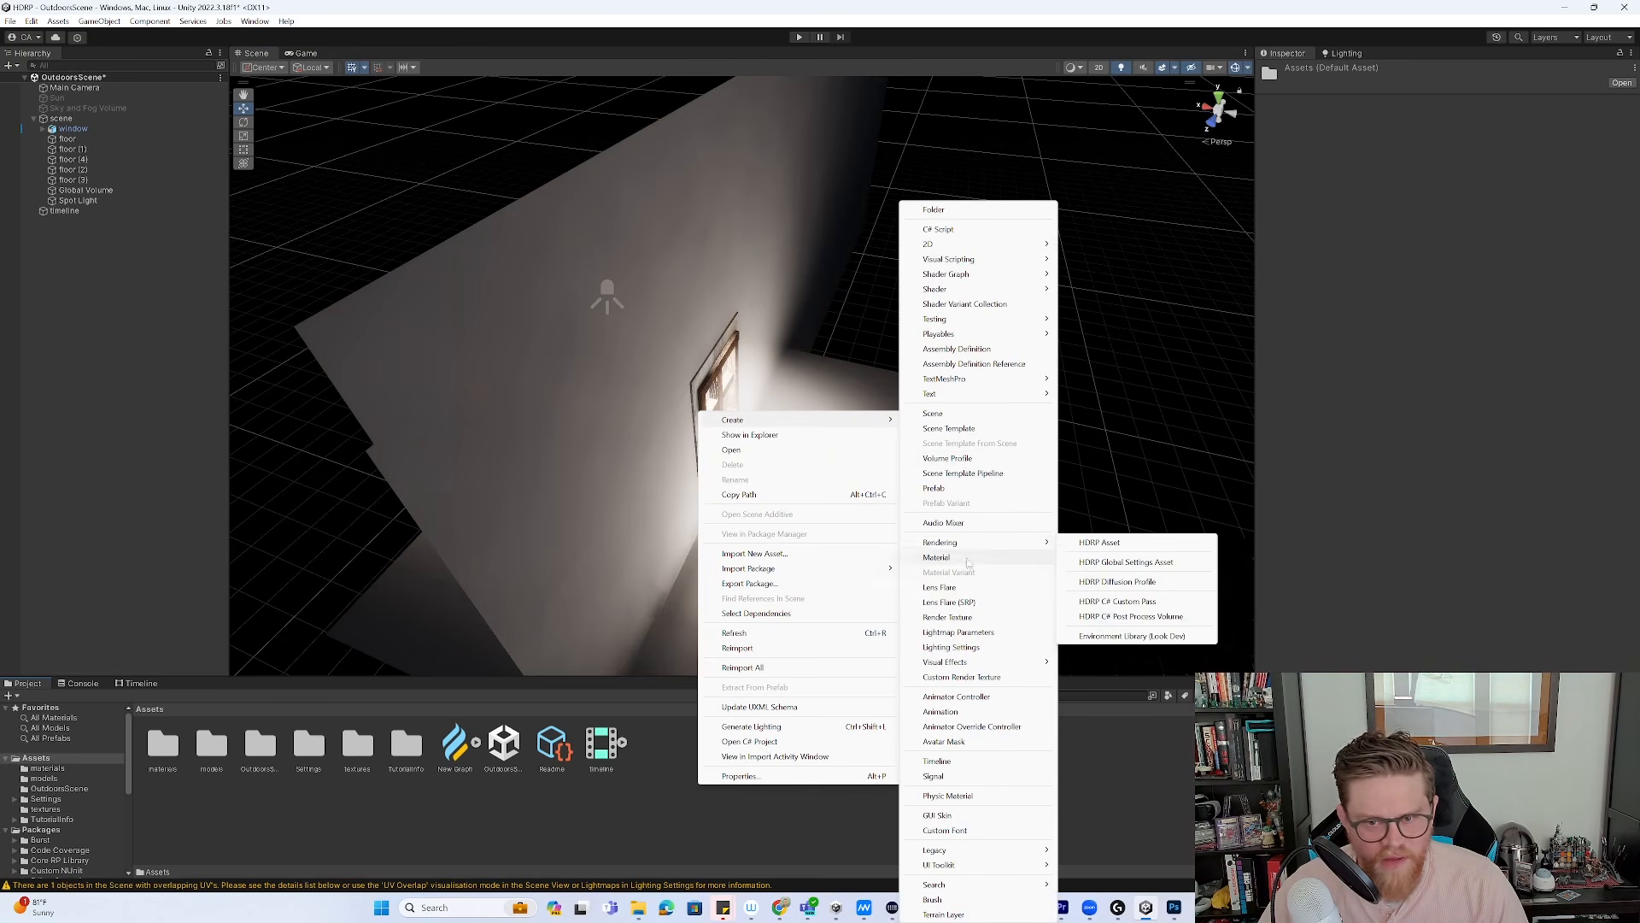
{"action": "mouse_move", "coordinate": [1047, 663]}
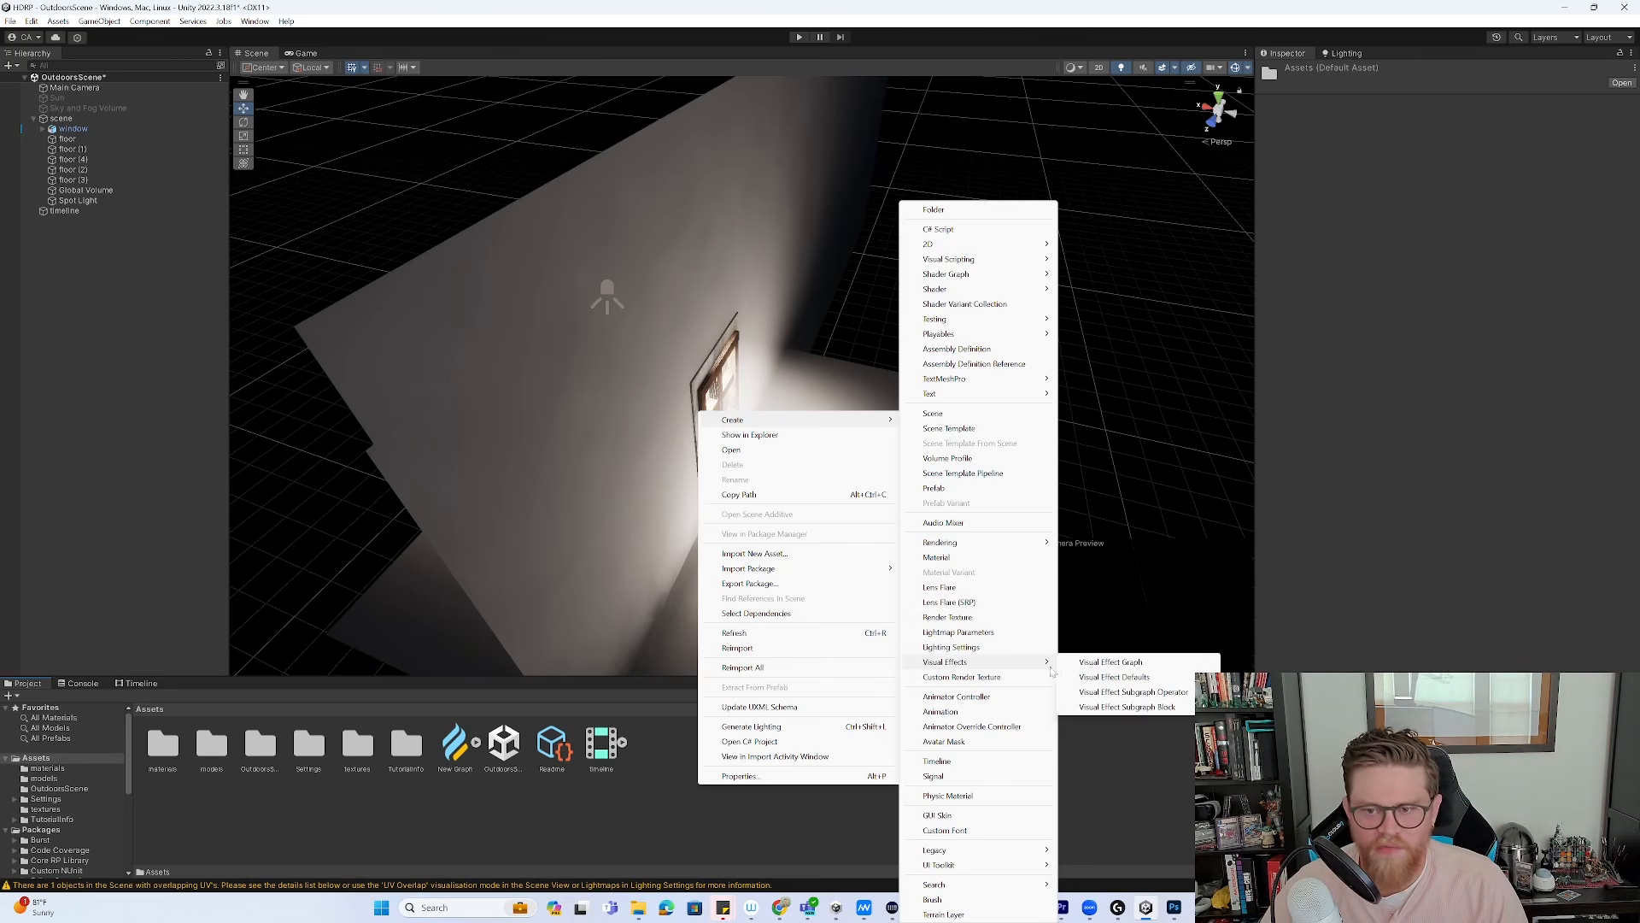
{"action": "left_click", "coordinate": [1110, 664]}
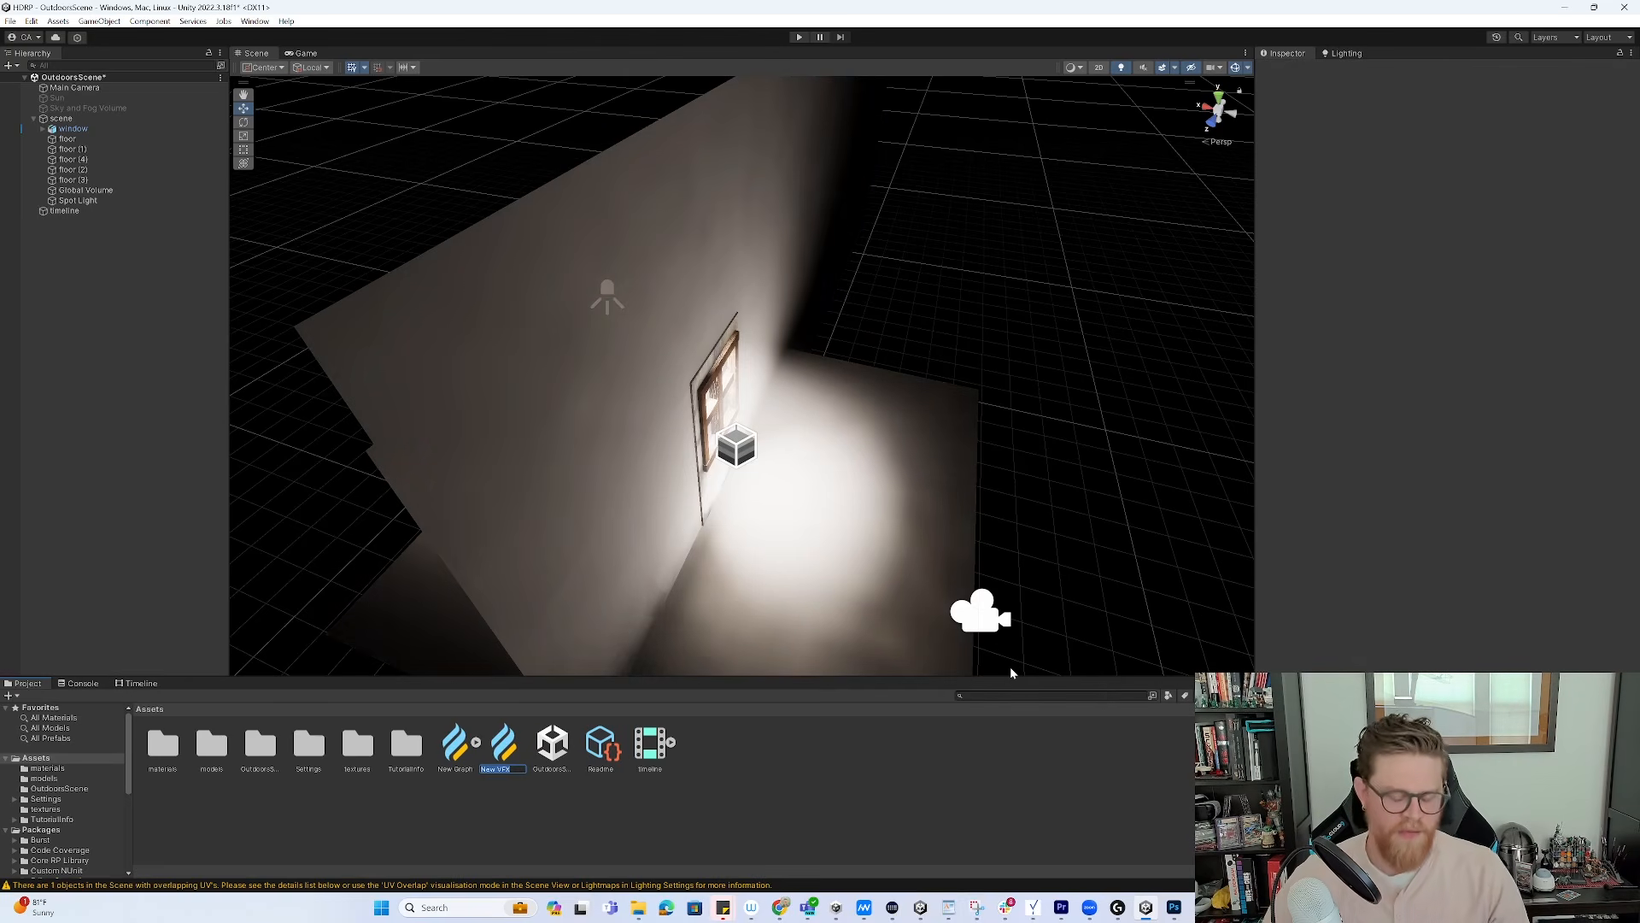
{"action": "type", "text": "particles"}
{"action": "key", "text": "Return"}
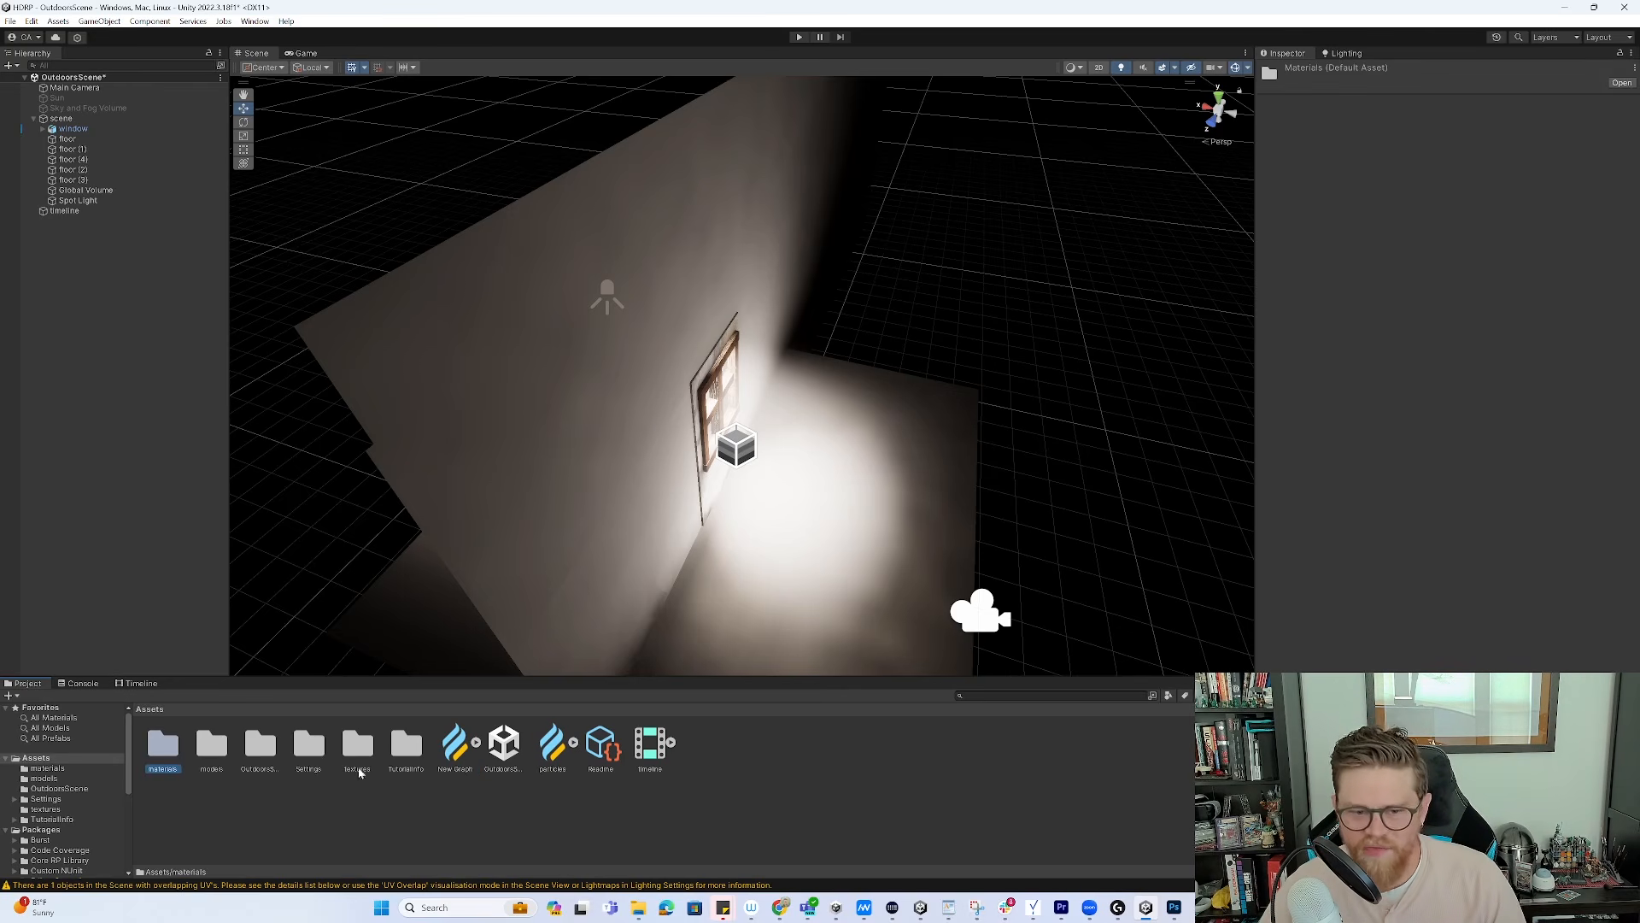
Open the particles effect graph and dock it beside the scene view, wide enough to show its whole node chain
{"action": "left_click", "coordinate": [563, 745]}
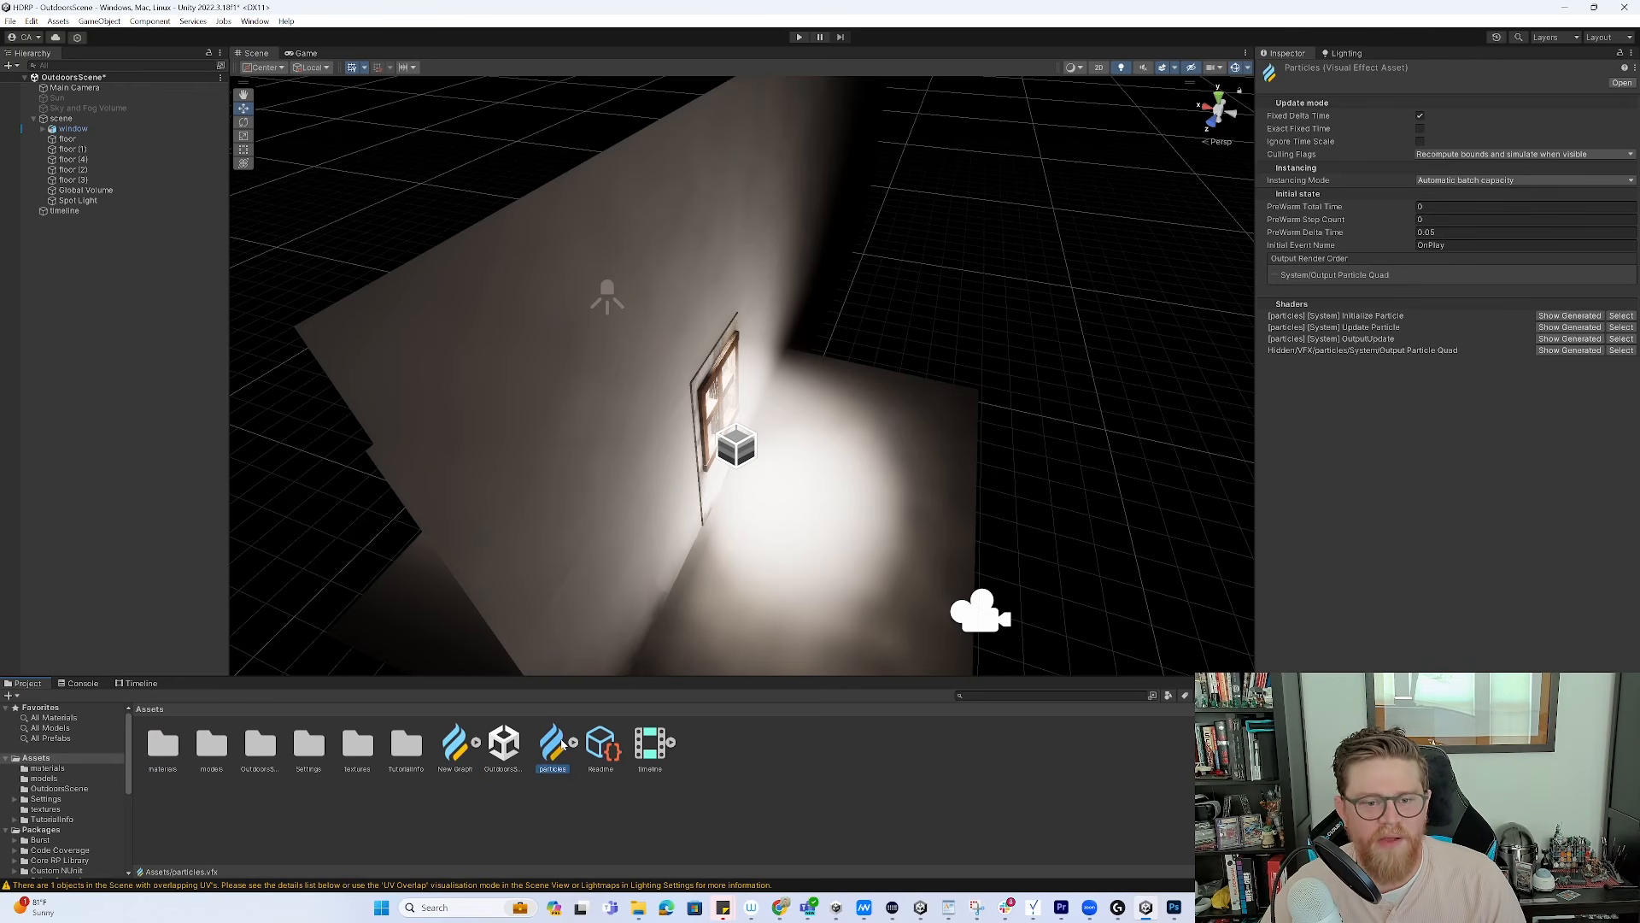
{"action": "double_click", "coordinate": [556, 745]}
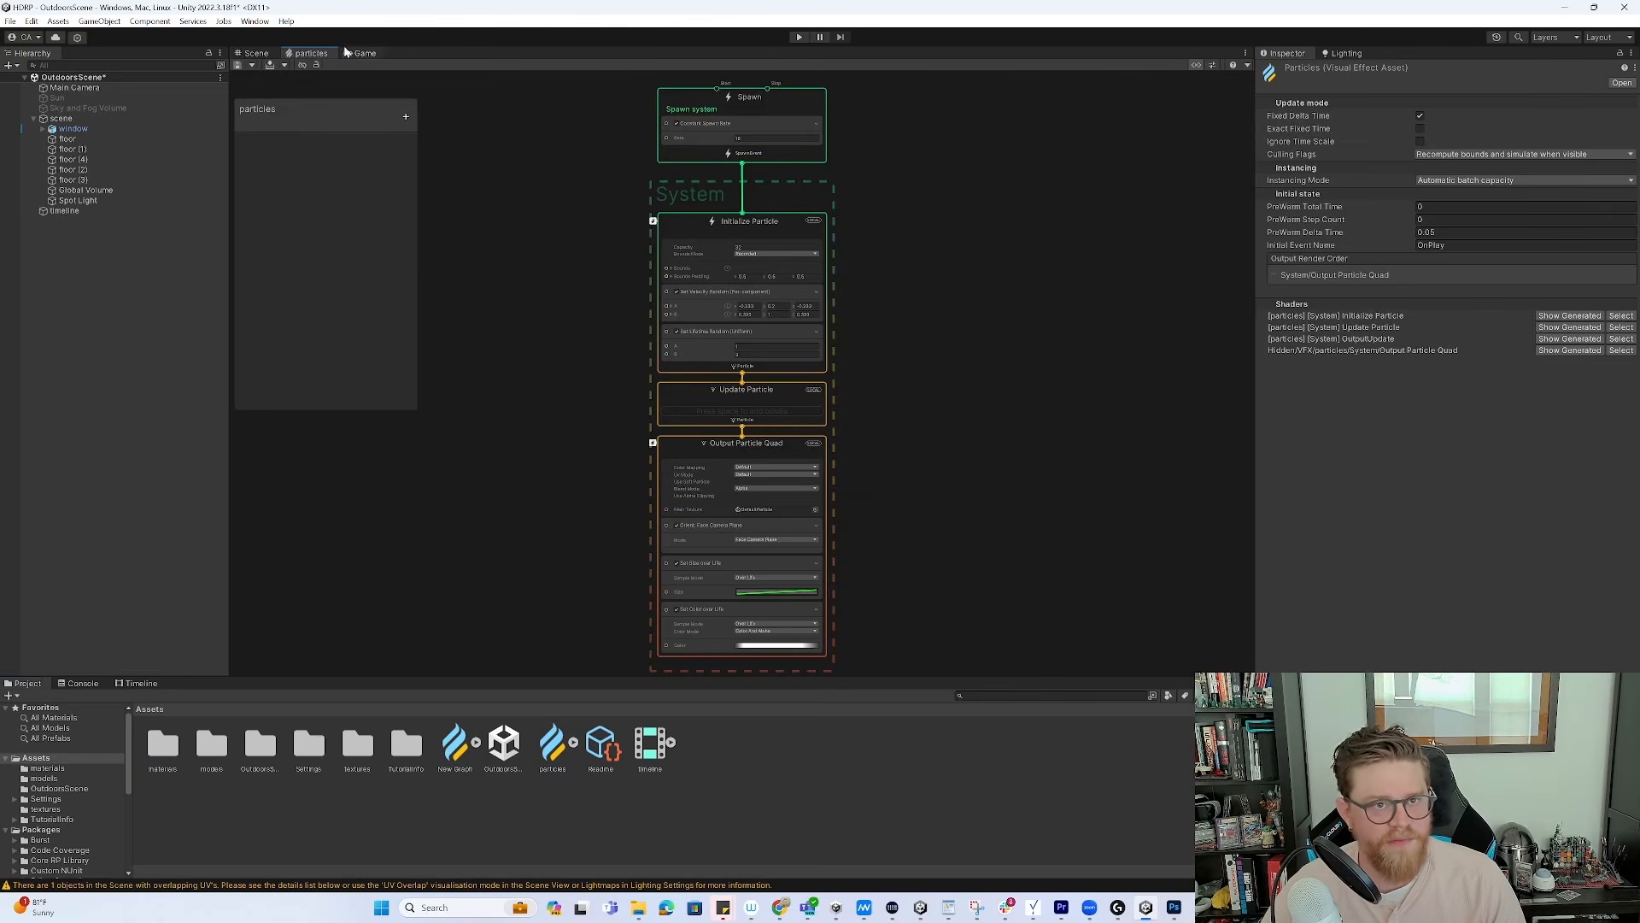
{"action": "left_click_drag", "start_coordinate": [305, 57], "coordinate": [1240, 288]}
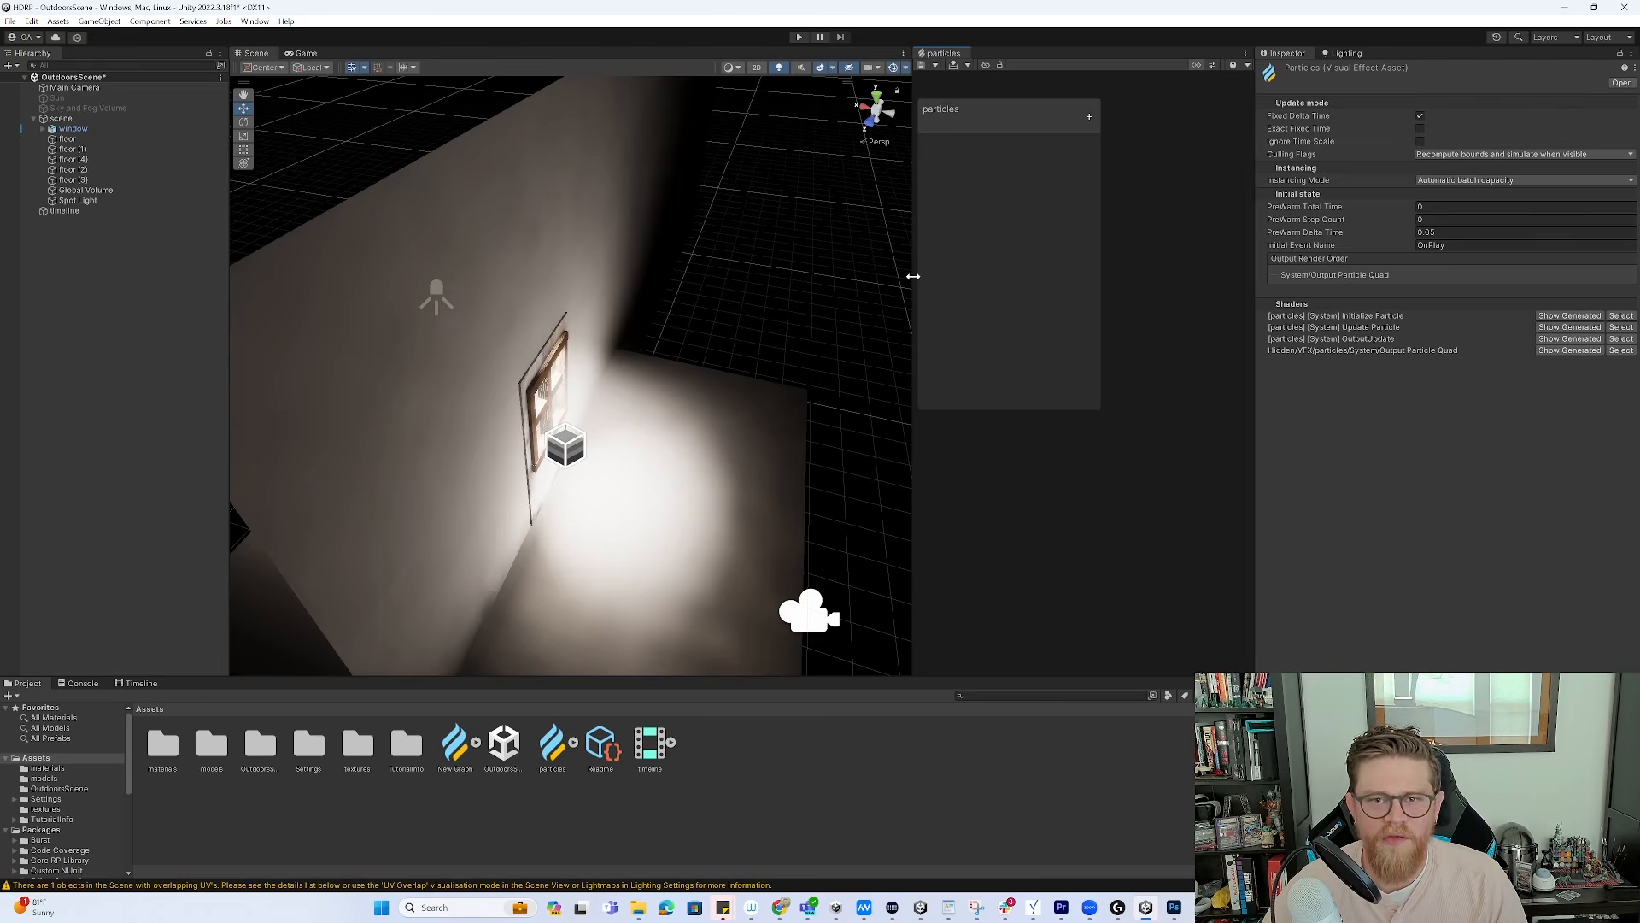
{"action": "left_click_drag", "start_coordinate": [913, 276], "coordinate": [732, 282]}
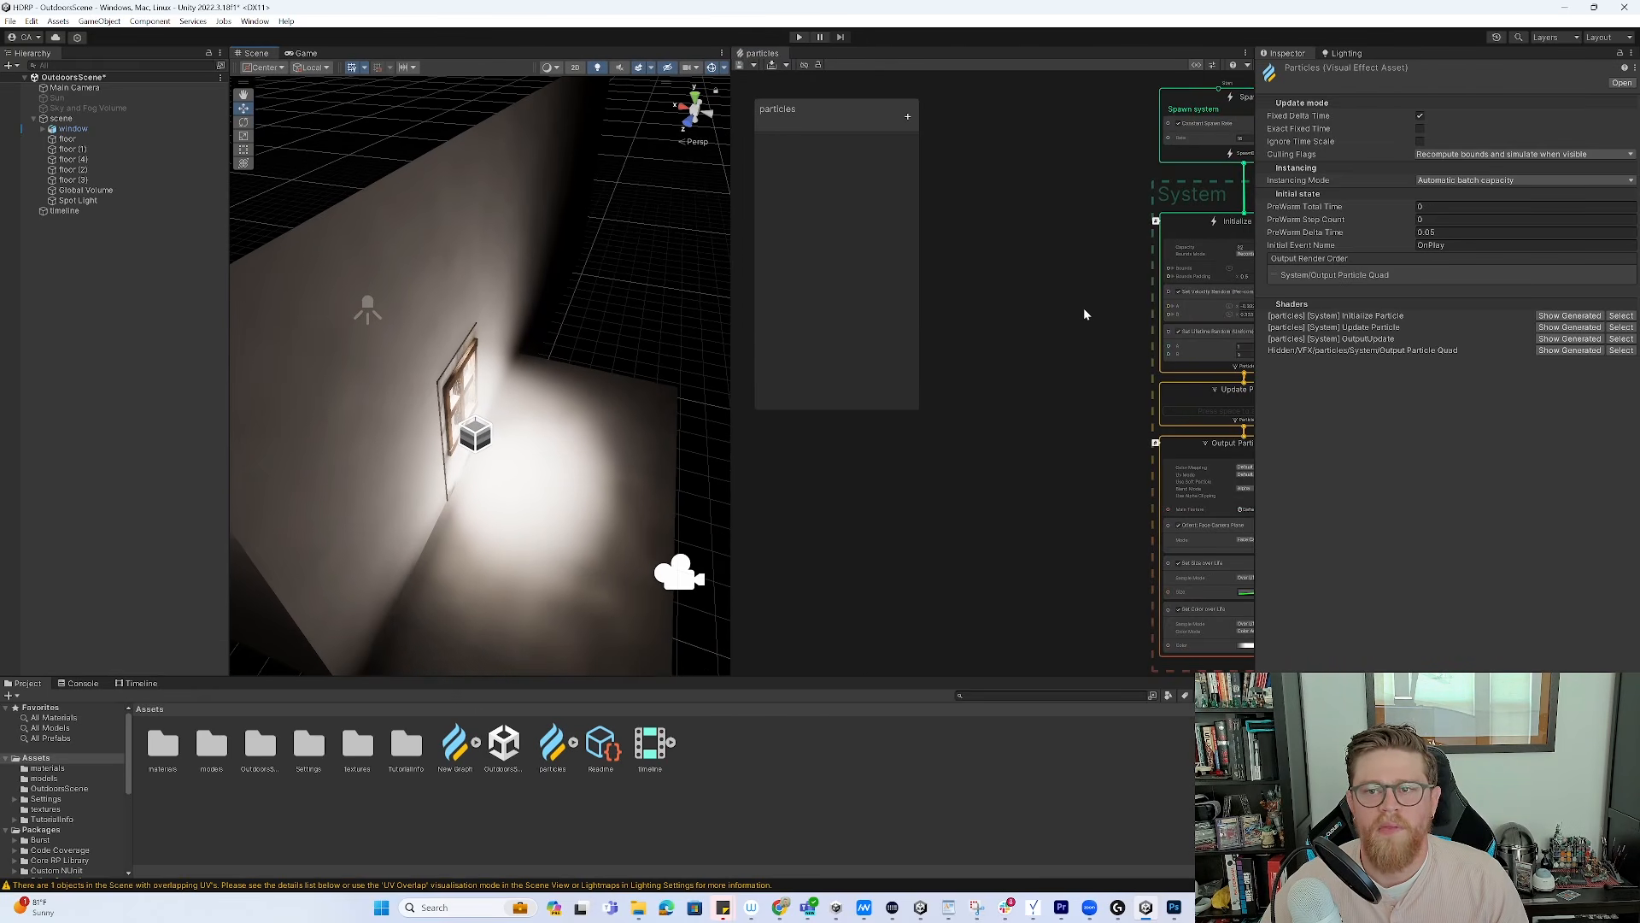
{"action": "middle_click_drag", "start_coordinate": [1053, 291], "coordinate": [877, 288]}
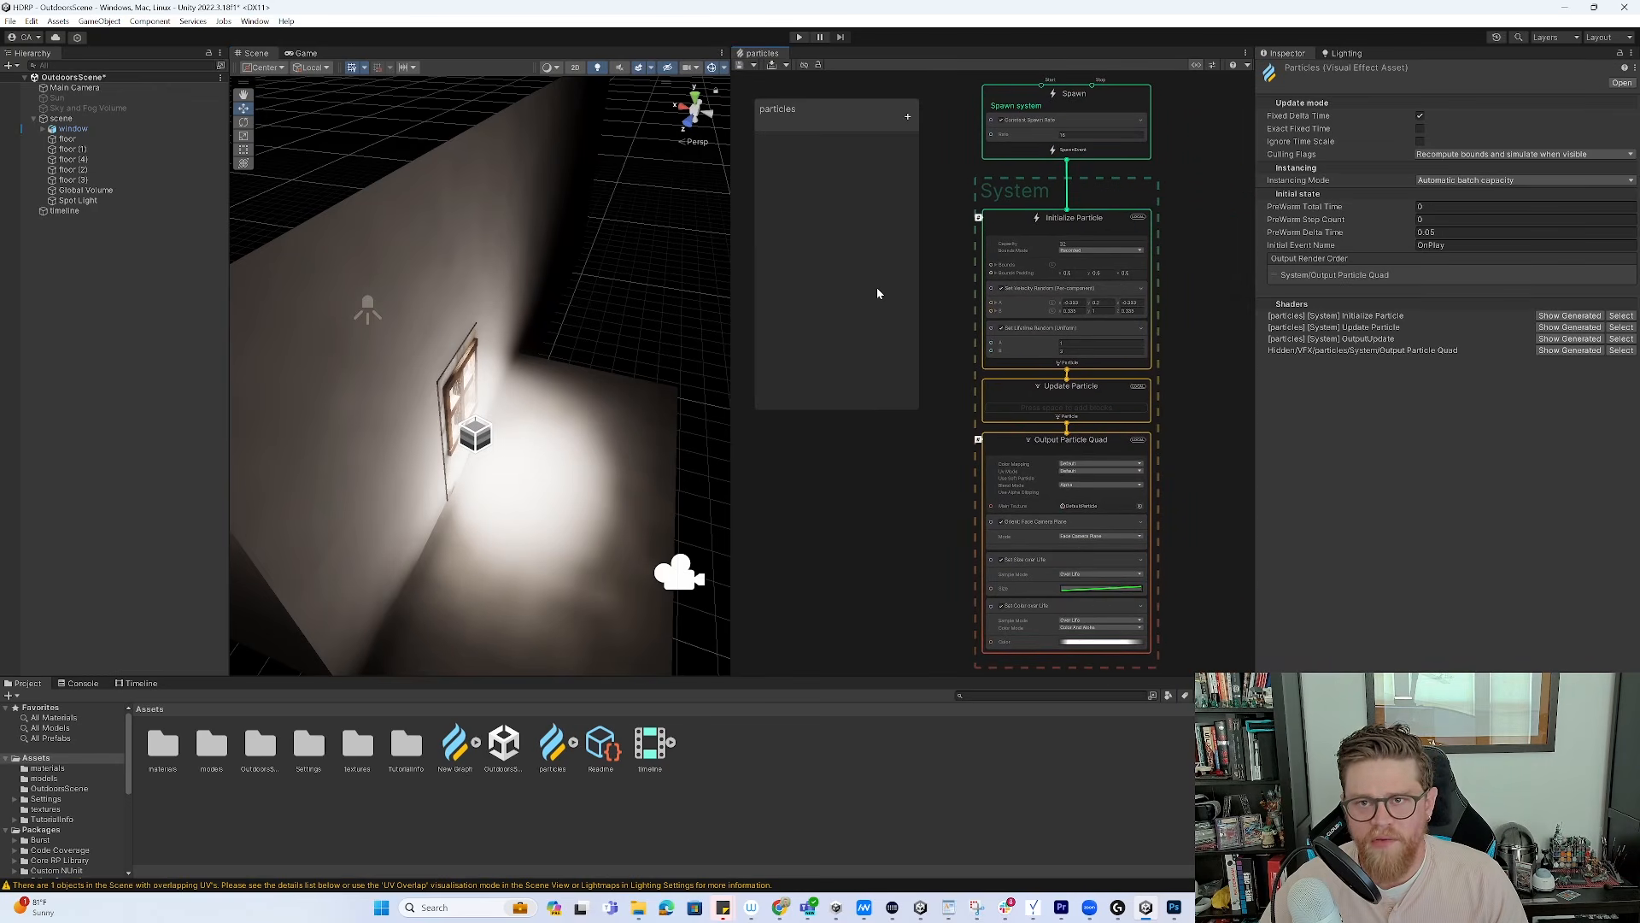
{"action": "left_click_drag", "start_coordinate": [651, 332], "coordinate": [547, 269], "text": "alt"}
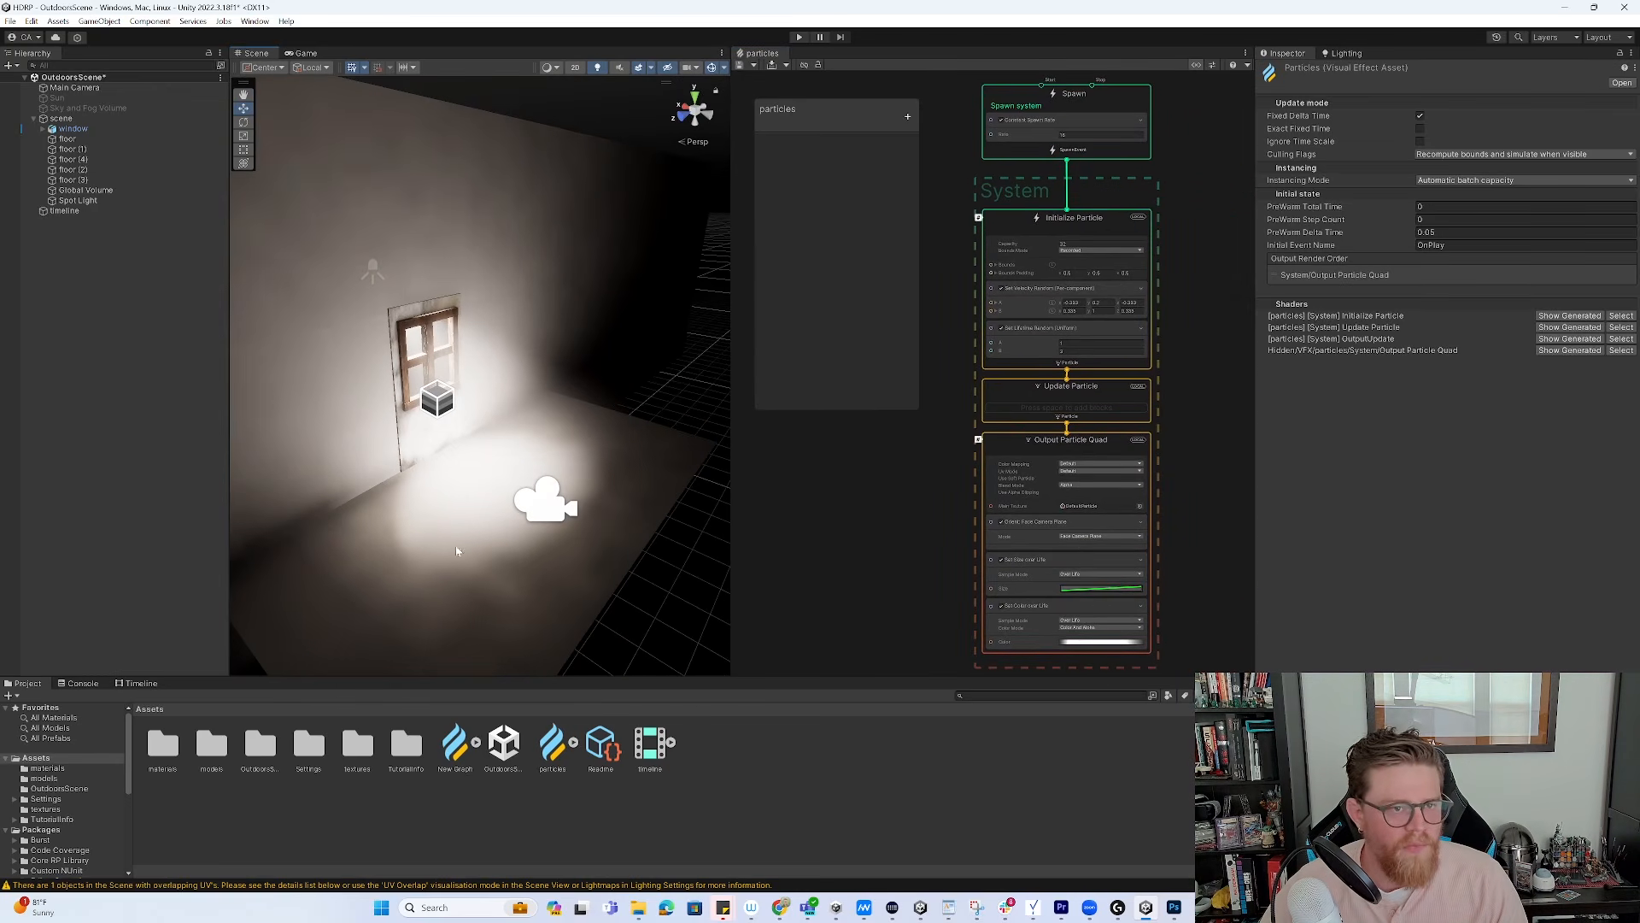
Add the particles effect to the scene and position it in front of the window at about X 8.17, Y 4.68, Z -0.137
{"action": "left_click_drag", "start_coordinate": [120, 333], "coordinate": [152, 317]}
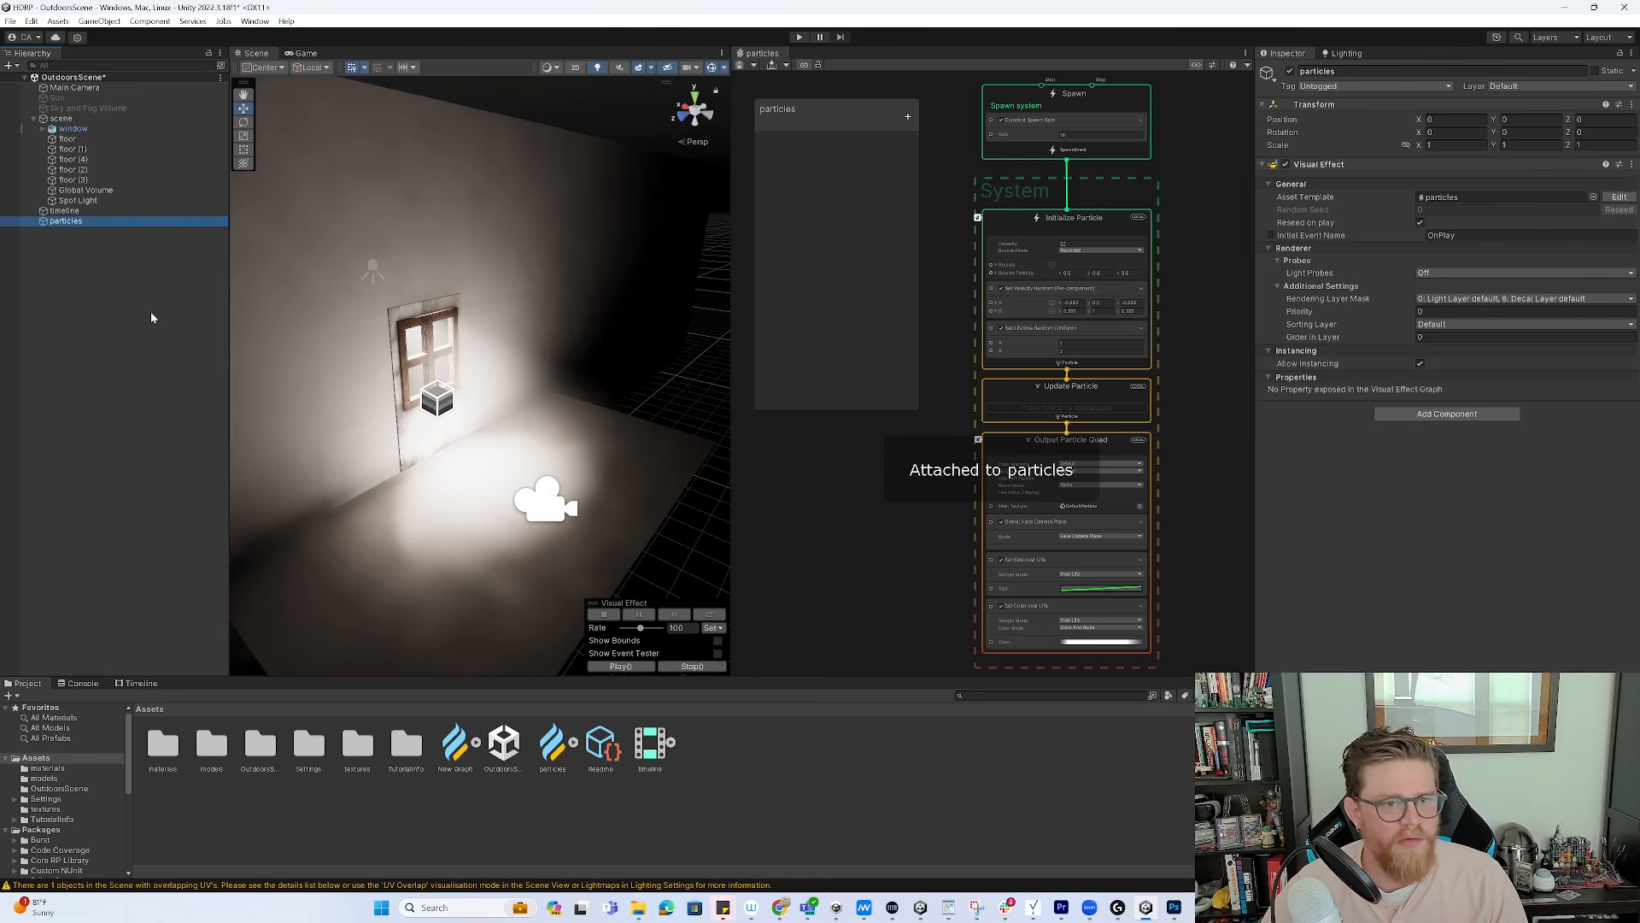
{"action": "scroll", "coordinate": [648, 484], "scroll_direction": "down", "scroll_amount": 5}
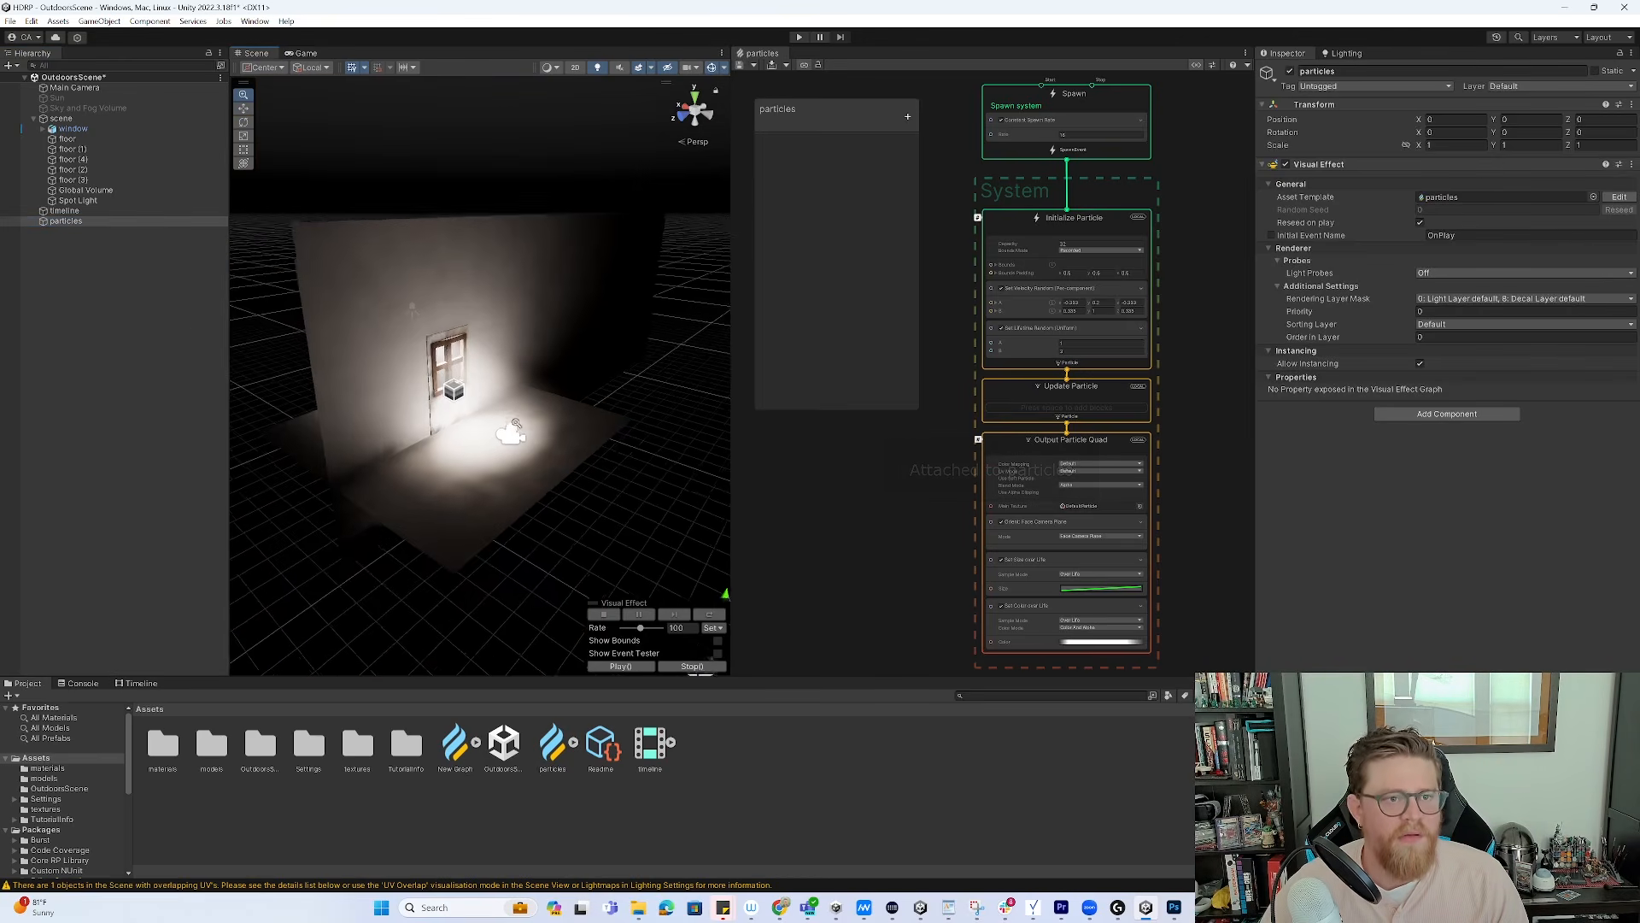
{"action": "left_click_drag", "start_coordinate": [647, 584], "coordinate": [379, 456]}
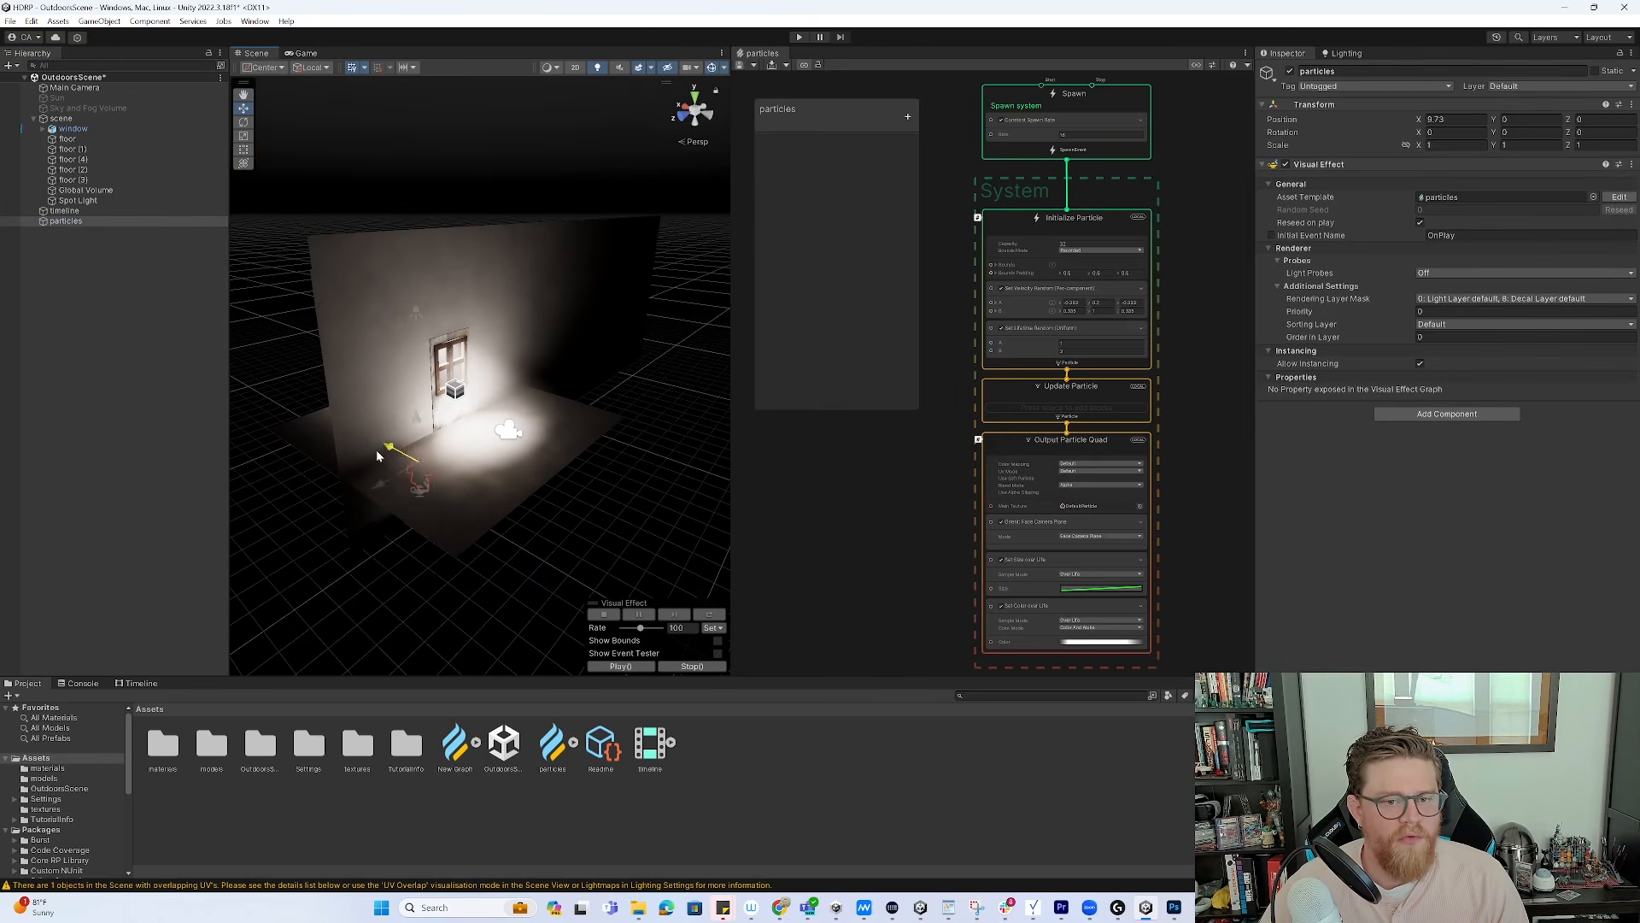
{"action": "left_click_drag", "start_coordinate": [459, 411], "coordinate": [530, 418]}
{"action": "key", "text": "f"}
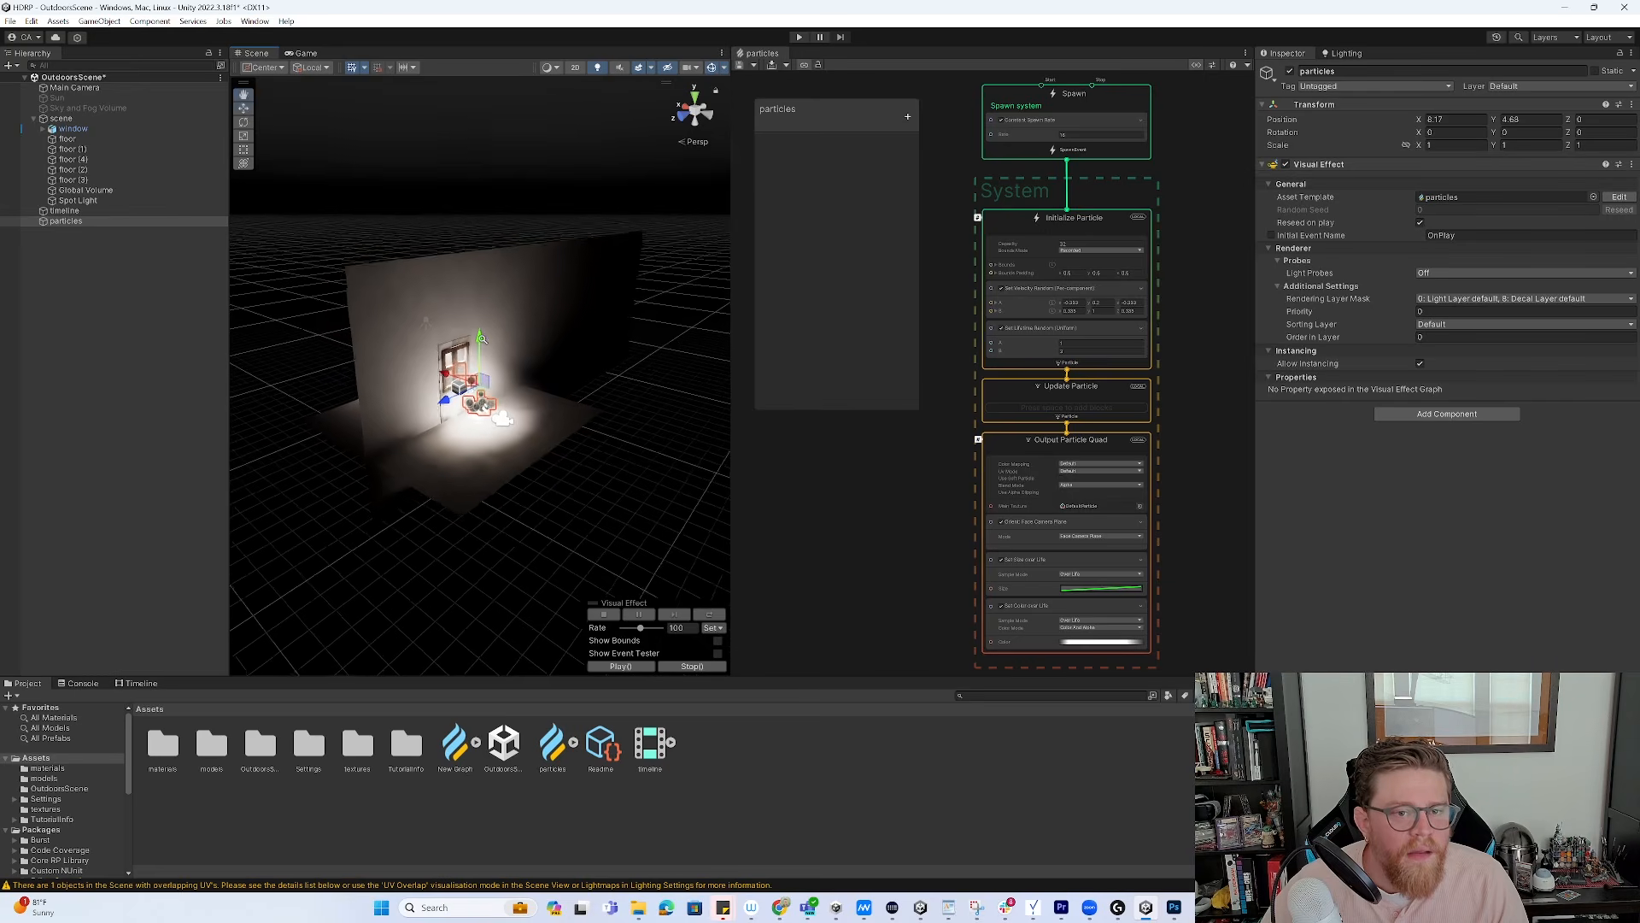
{"action": "left_click_drag", "start_coordinate": [676, 440], "coordinate": [670, 393], "text": "alt"}
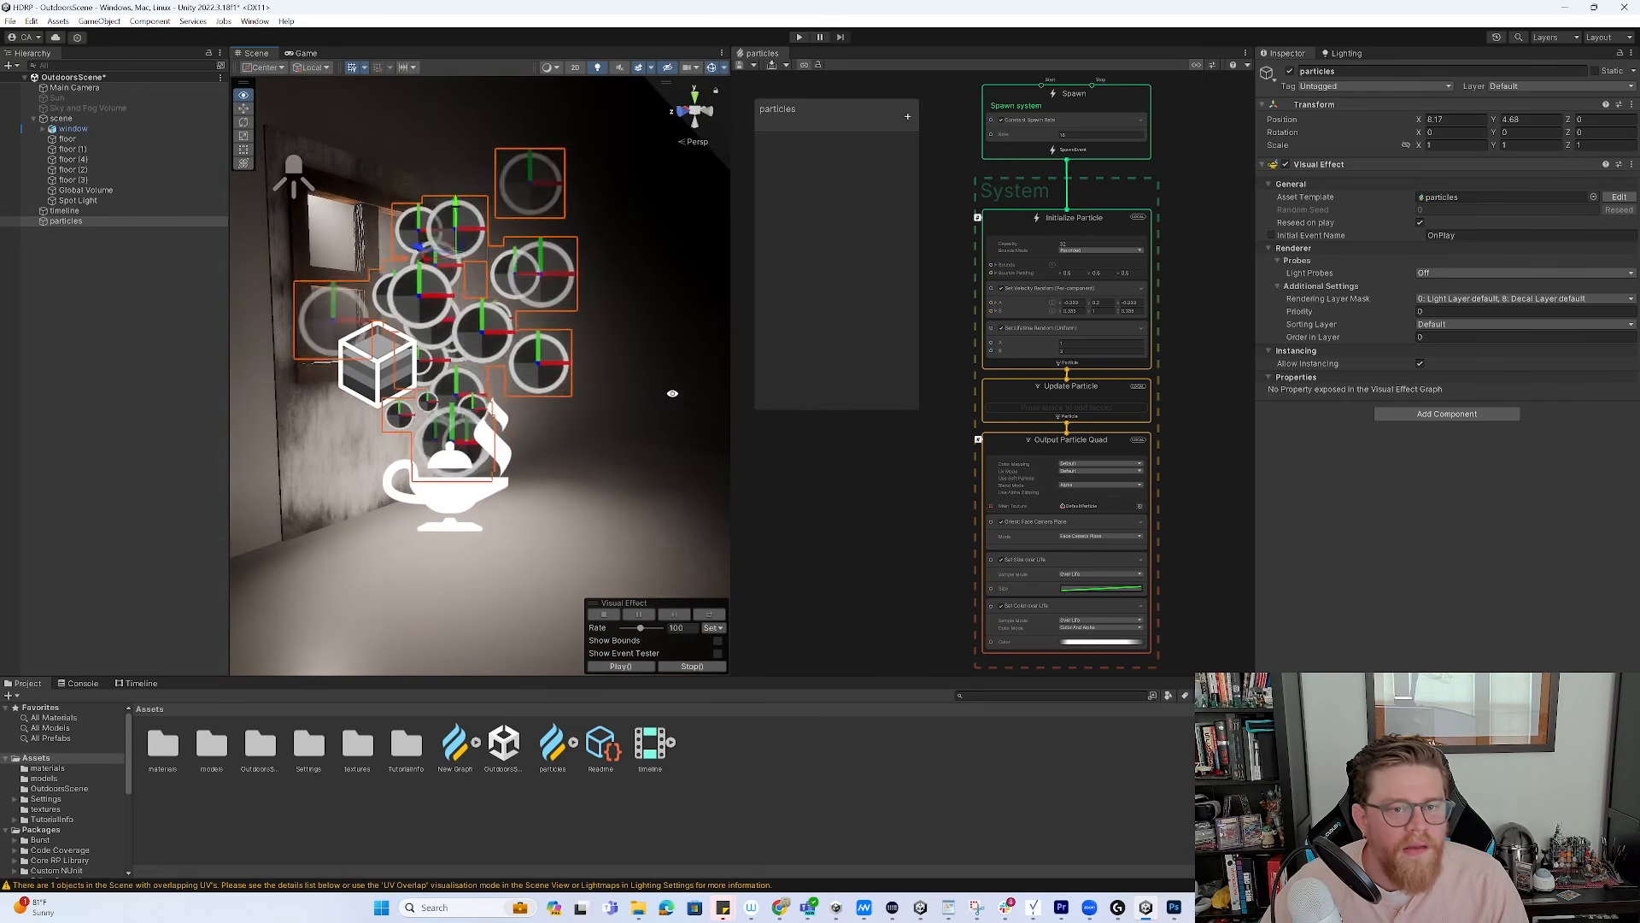
{"action": "scroll", "coordinate": [560, 433], "scroll_direction": "down", "scroll_amount": 3}
{"action": "left_click_drag", "start_coordinate": [560, 432], "coordinate": [532, 515], "text": "alt"}
{"action": "left_click_drag", "start_coordinate": [423, 409], "coordinate": [432, 410]}
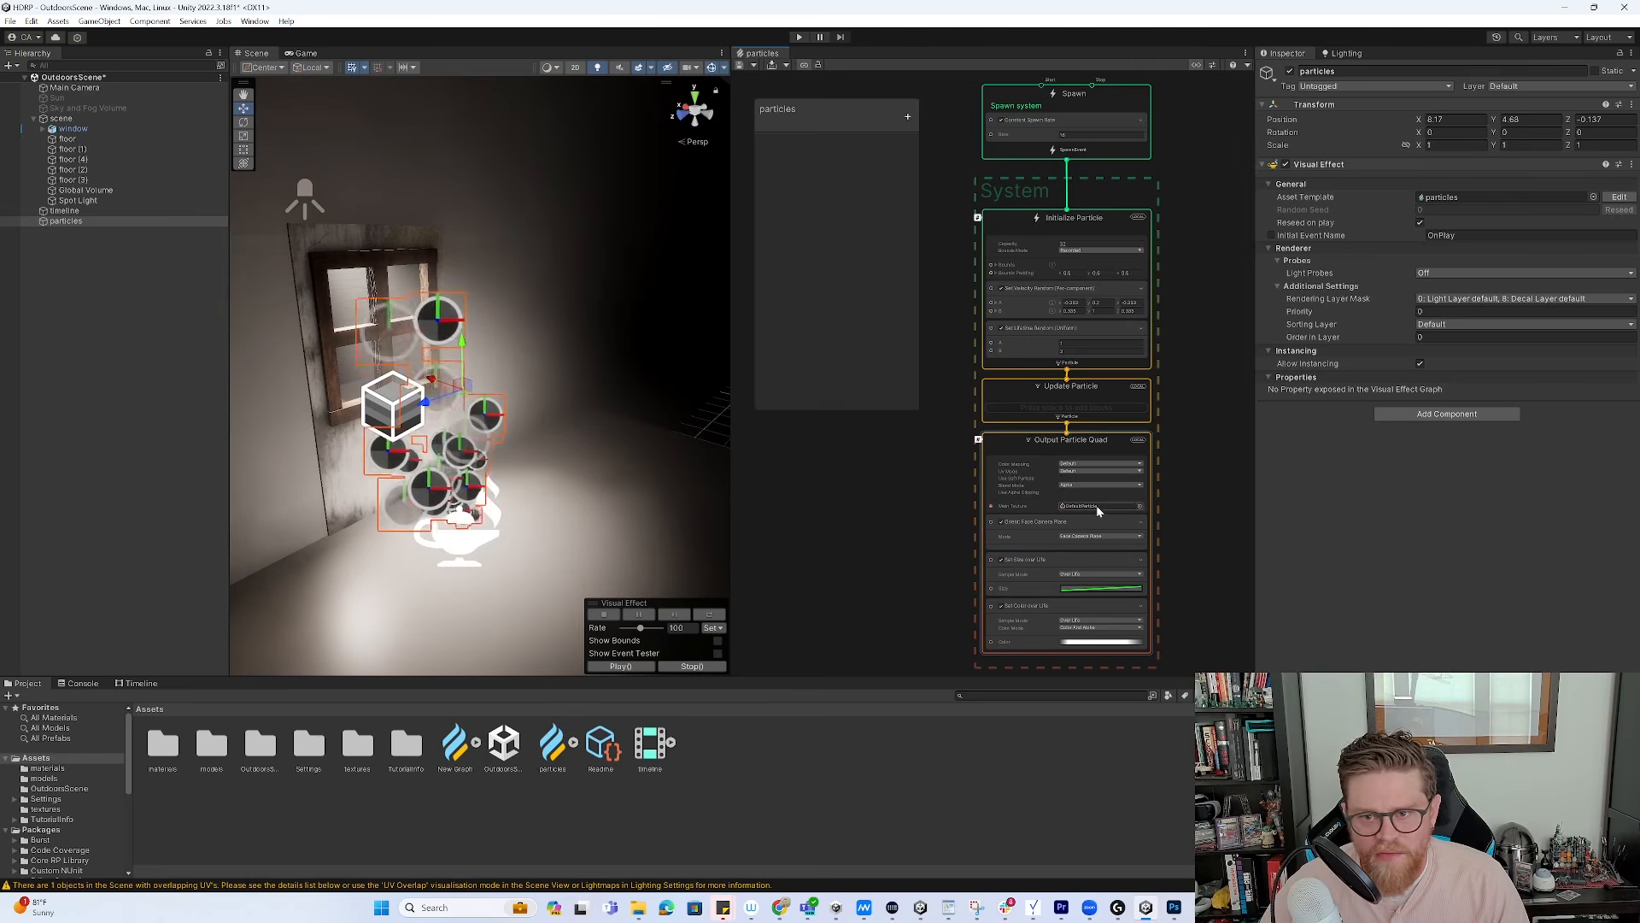
Set the Output Particle Quad's main texture to the built-in Default-Particle
{"action": "left_click", "coordinate": [1140, 506]}
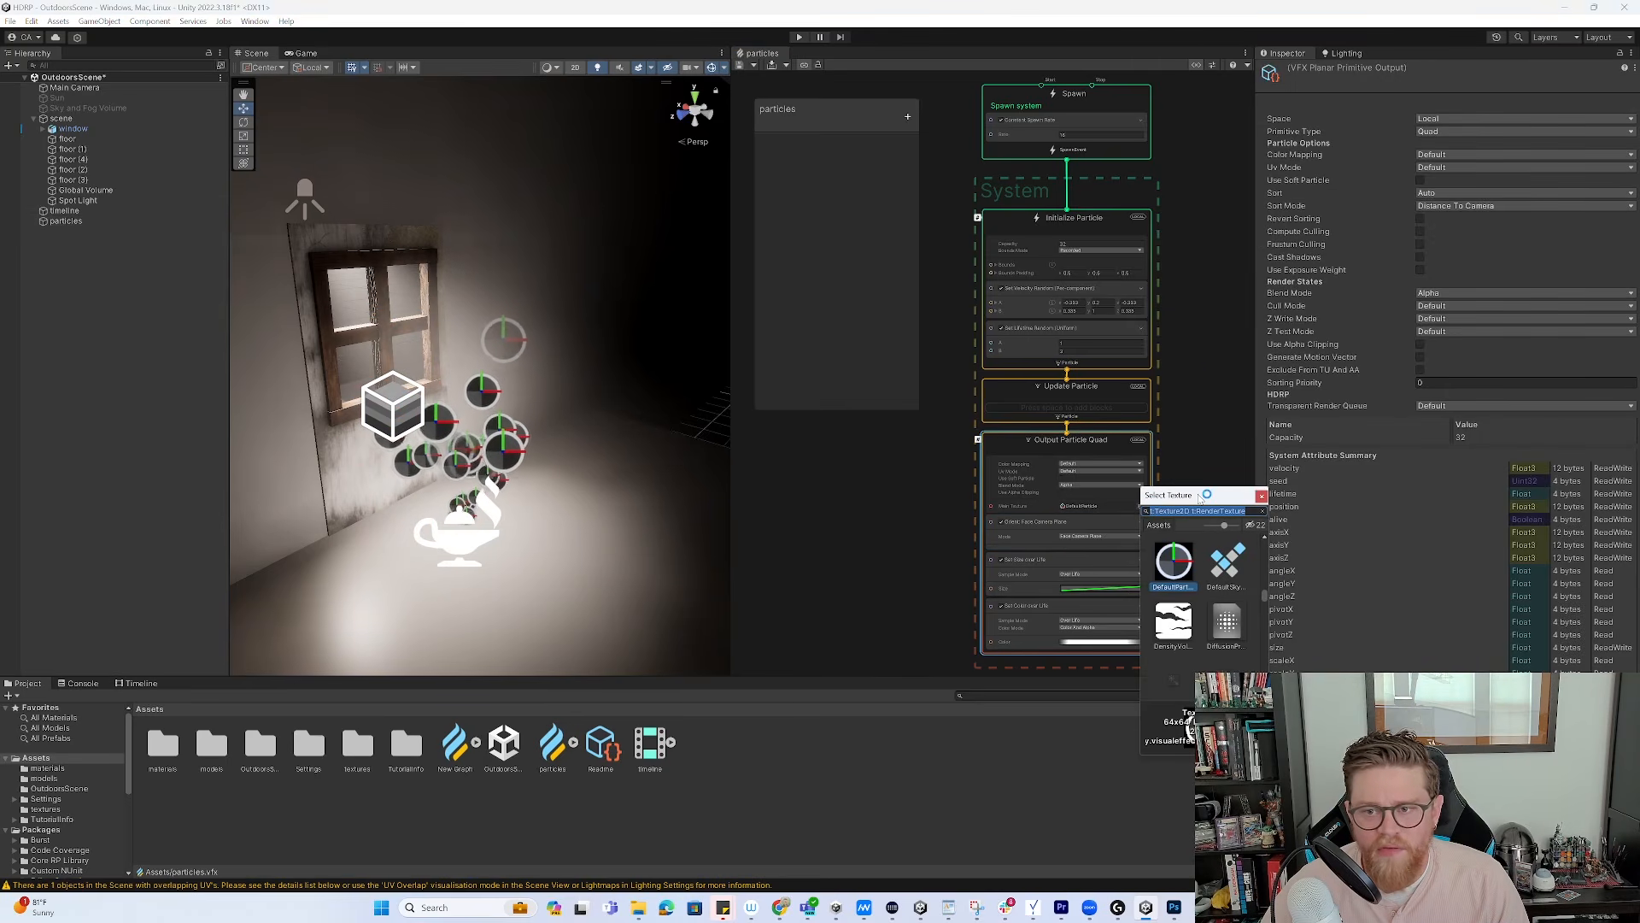
{"action": "left_click_drag", "start_coordinate": [1205, 496], "coordinate": [1137, 353]}
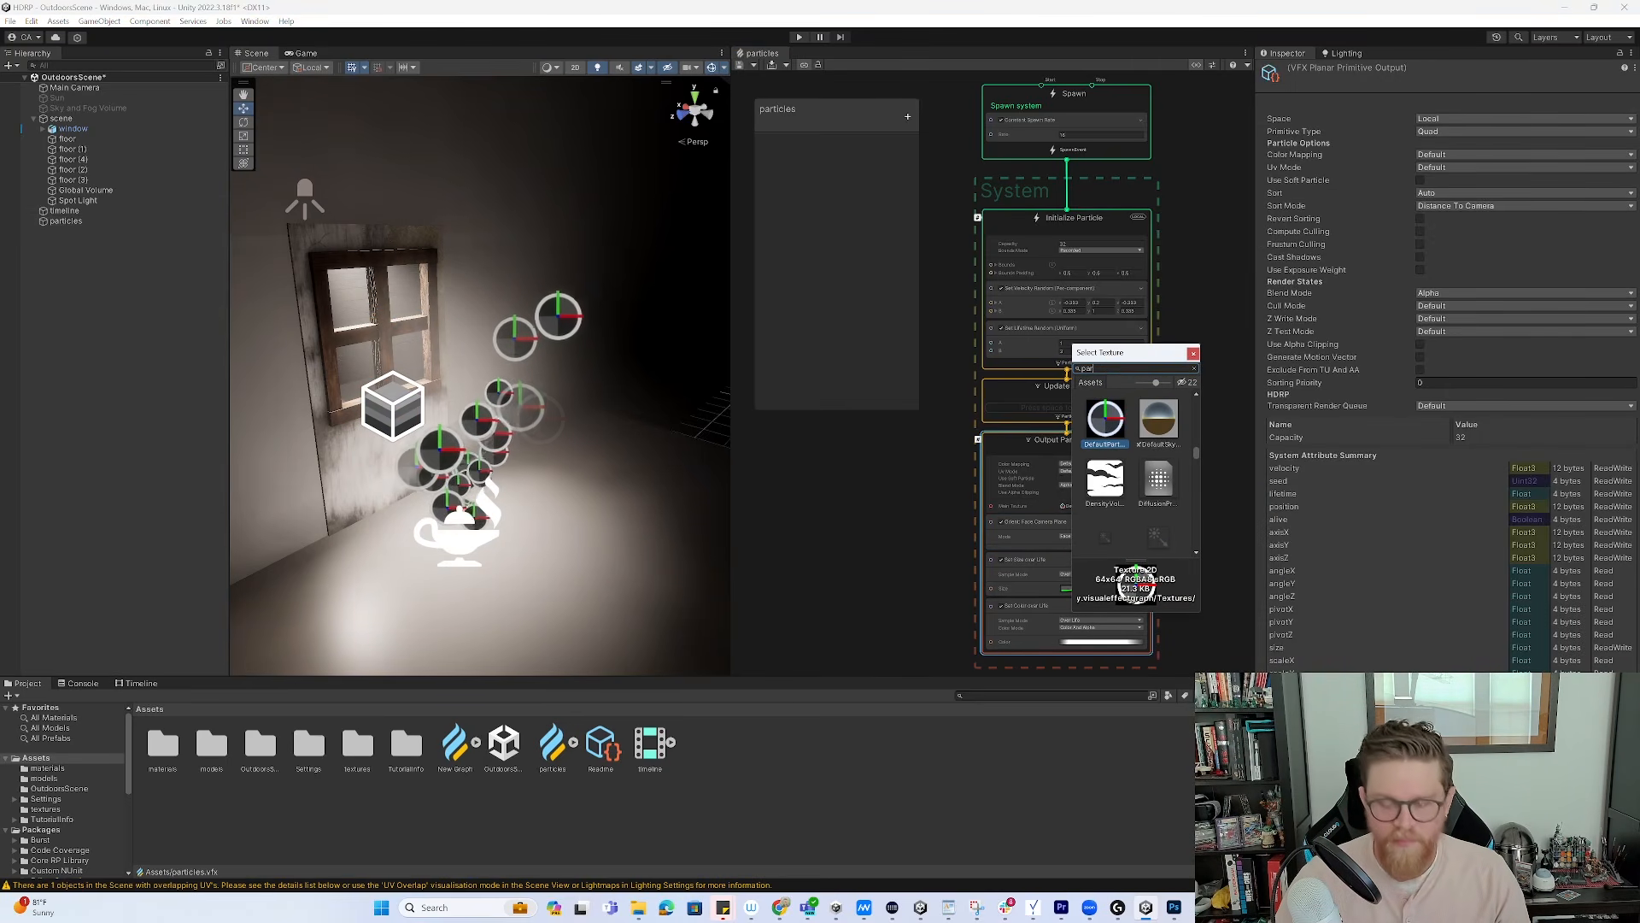
{"action": "type", "text": "particle"}
{"action": "left_click", "coordinate": [1102, 509]}
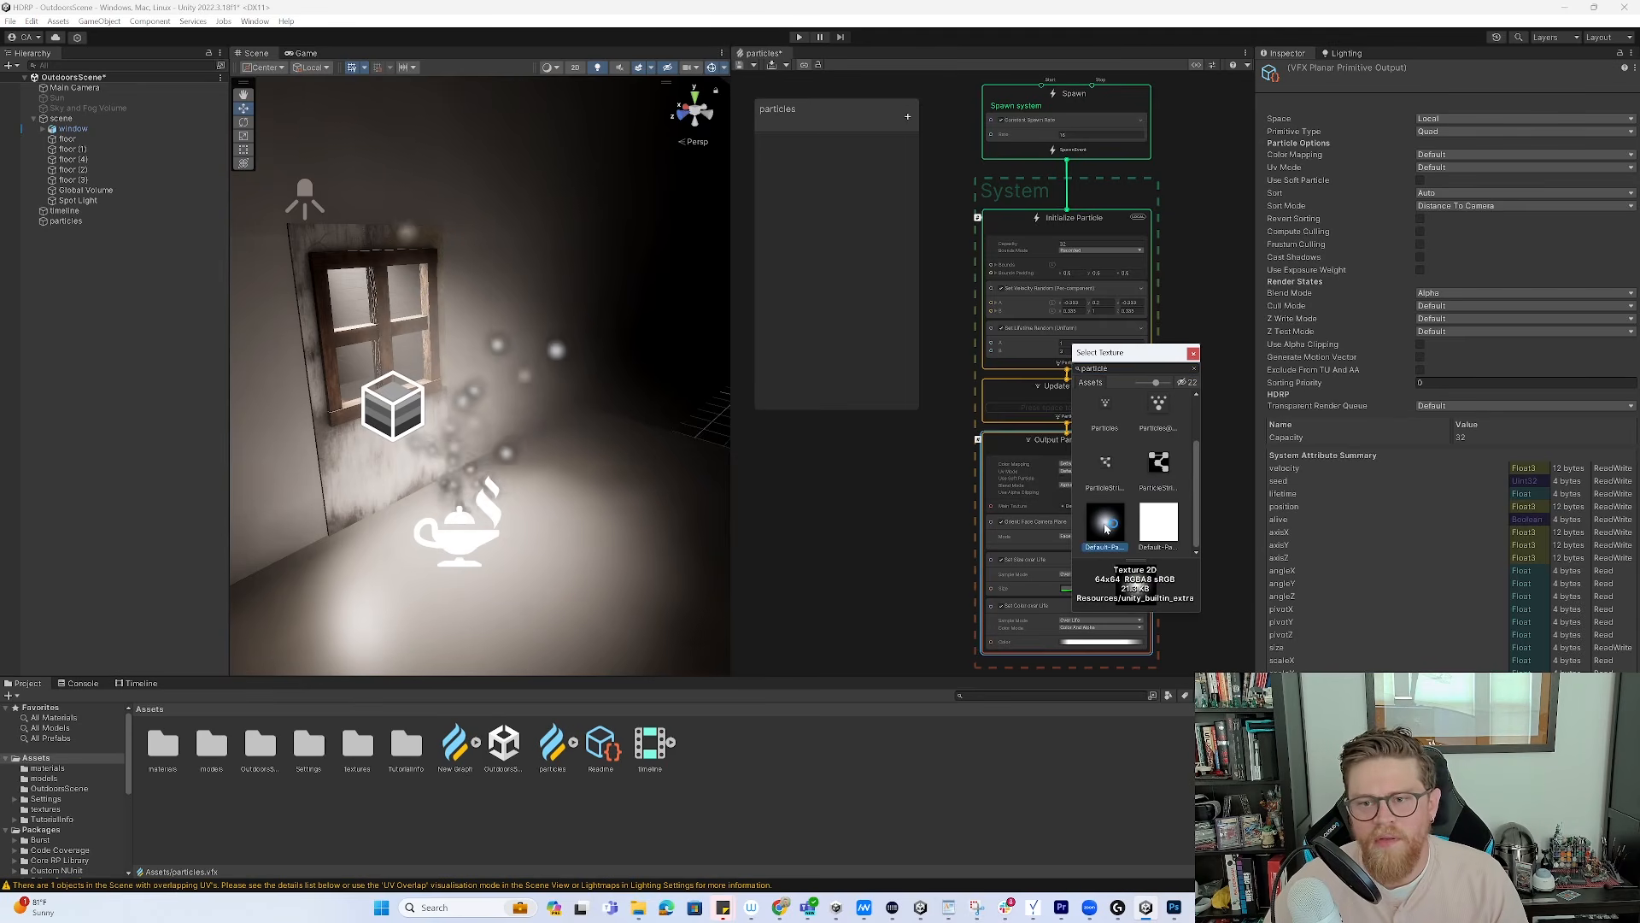
{"action": "left_click", "coordinate": [1193, 353]}
{"action": "scroll", "coordinate": [1187, 564], "scroll_direction": "up", "scroll_amount": 3}
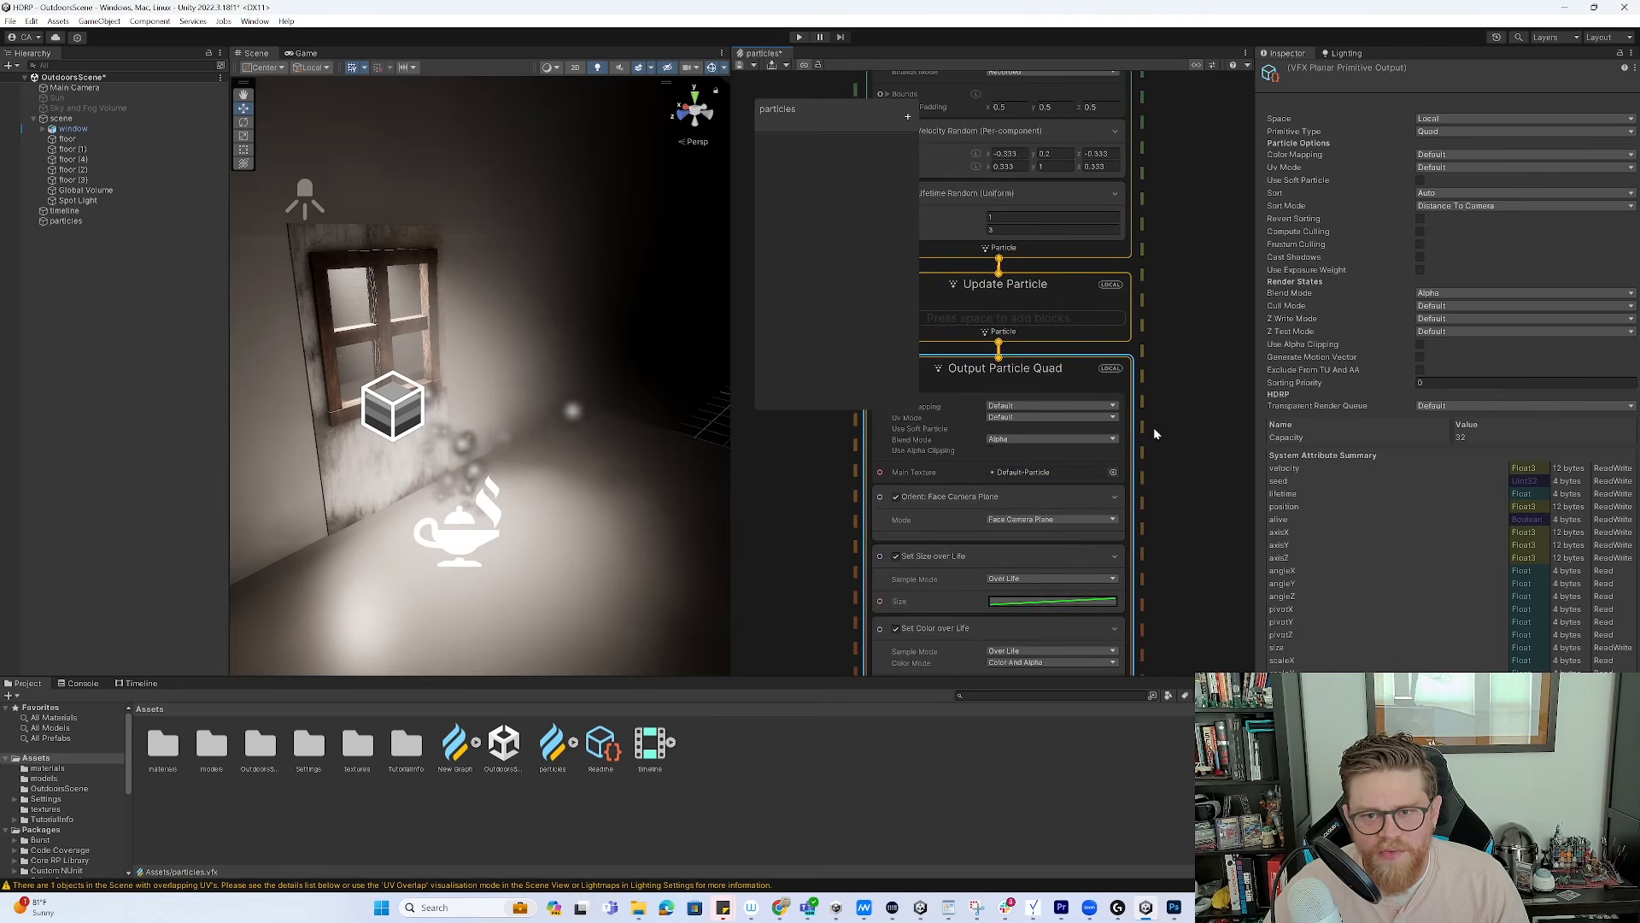
Set the Output Particle Quad's blend mode to Additive and disable the Set Velocity Random block in Initialize Particle
{"action": "left_click", "coordinate": [1068, 439]}
{"action": "left_click", "coordinate": [1025, 454]}
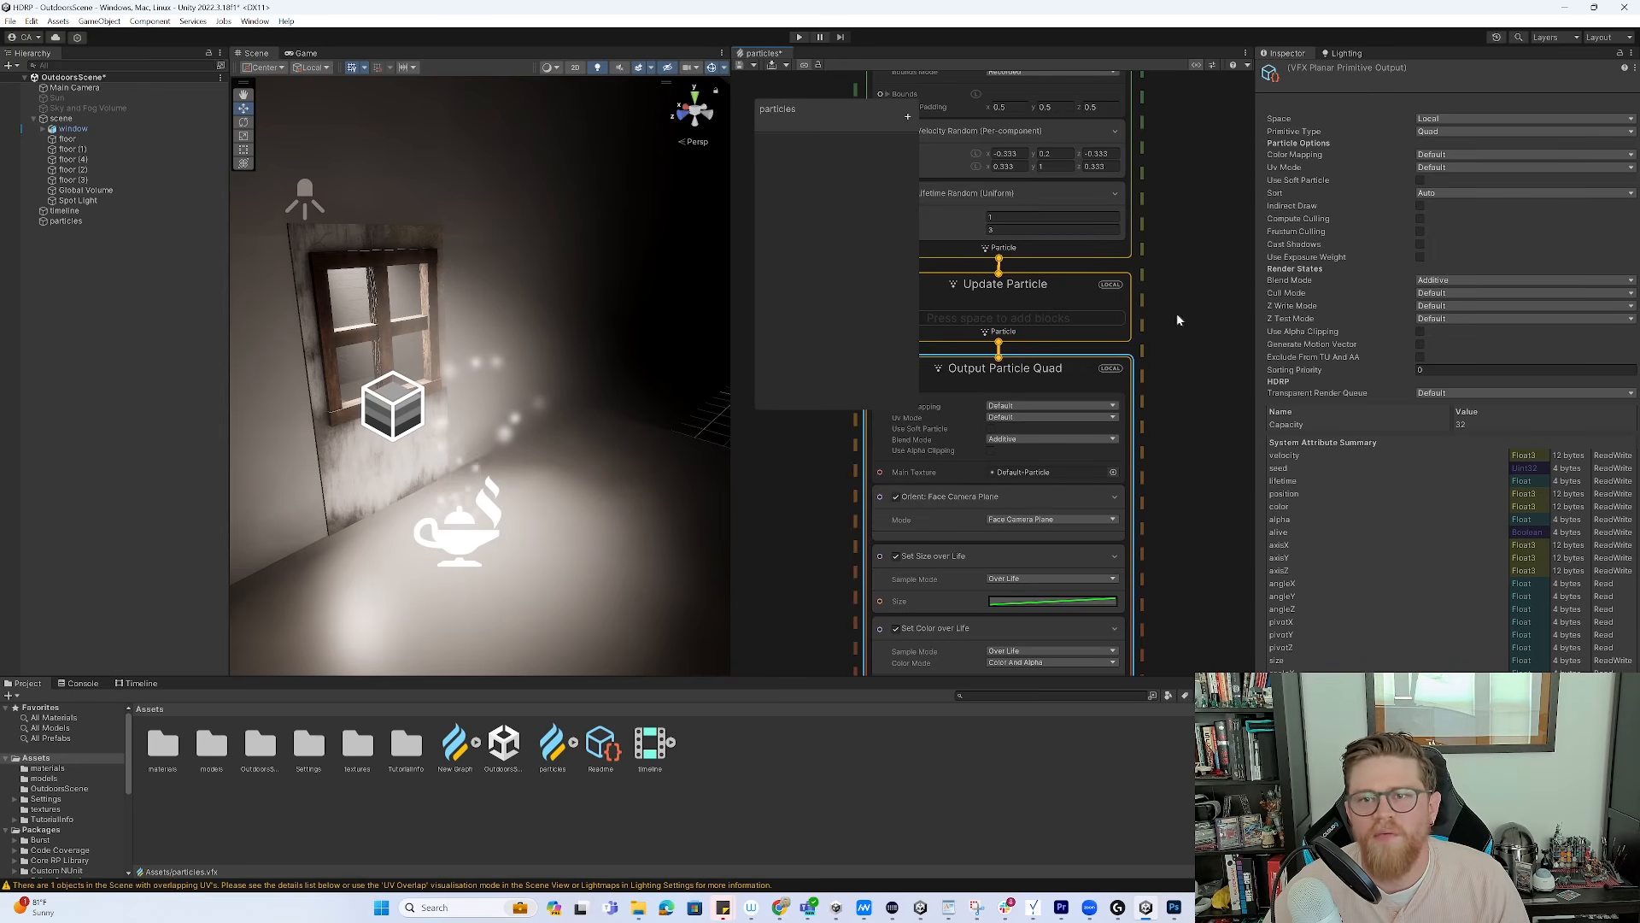
{"action": "middle_click_drag", "start_coordinate": [1182, 328], "coordinate": [1234, 504]}
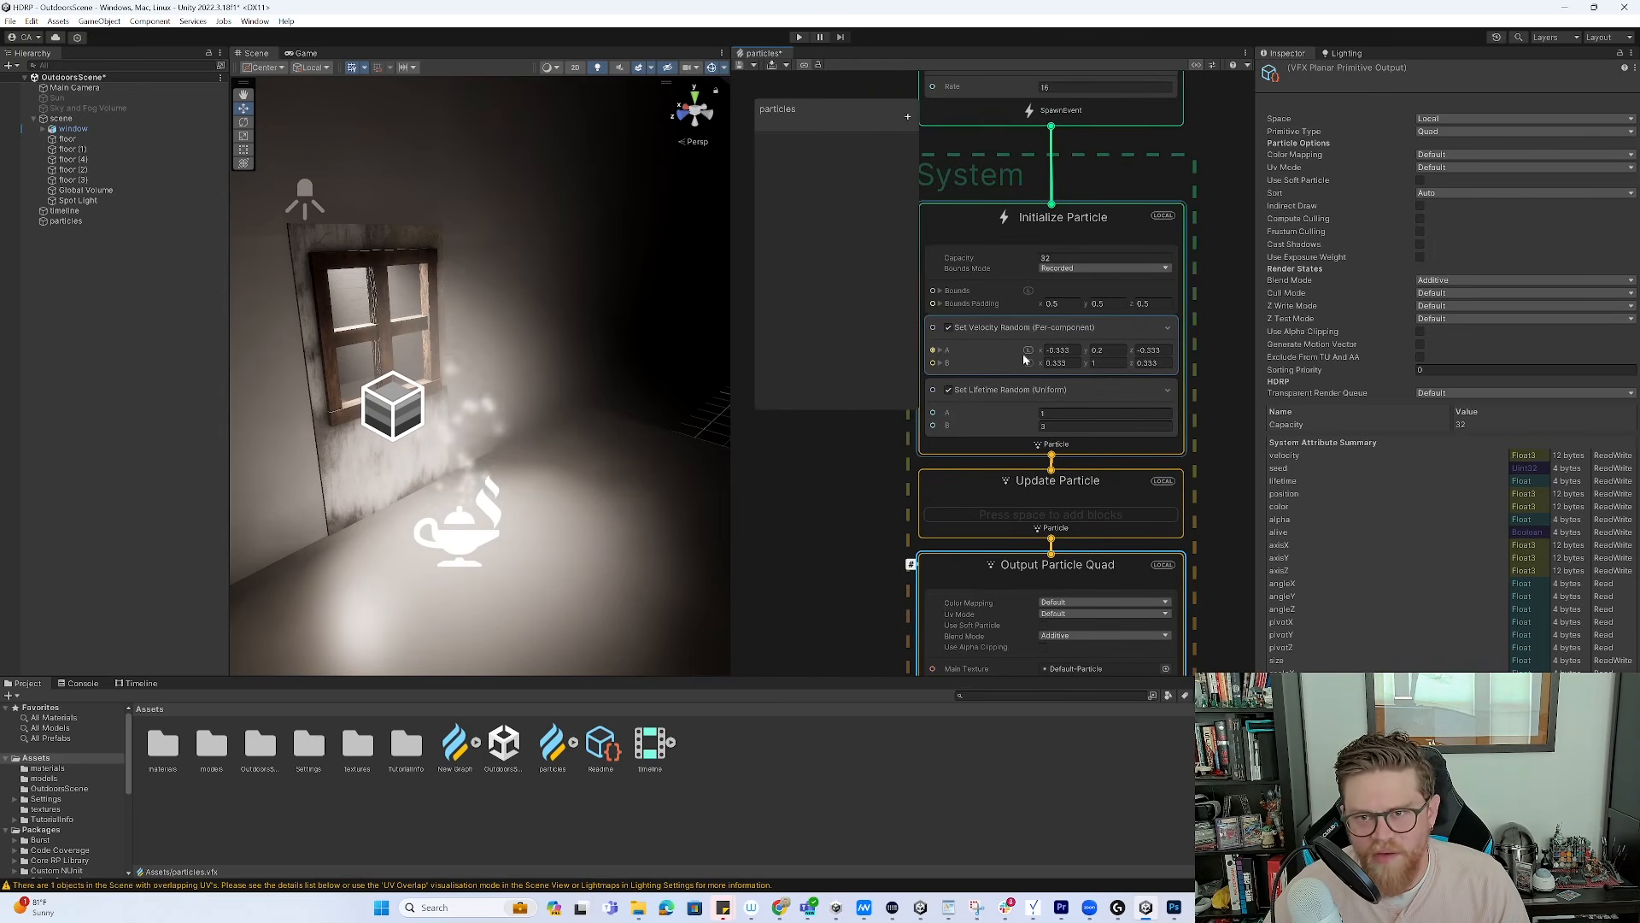
{"action": "left_click", "coordinate": [948, 329]}
{"action": "left_click", "coordinate": [949, 329]}
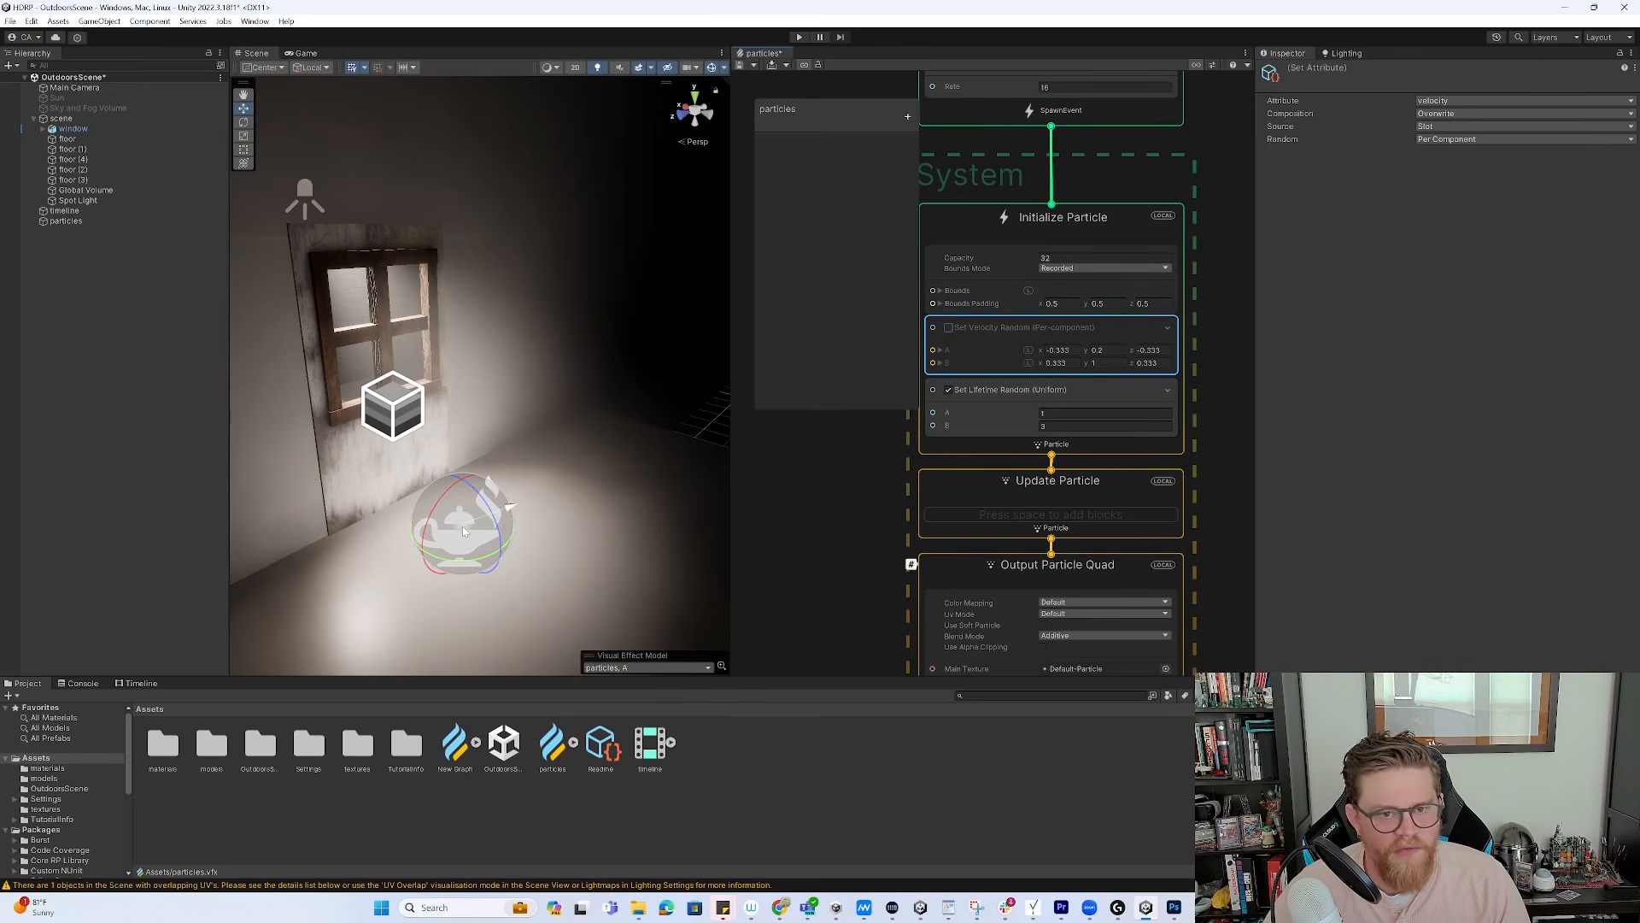
{"action": "left_click", "coordinate": [1051, 450]}
{"action": "key", "text": "space"}
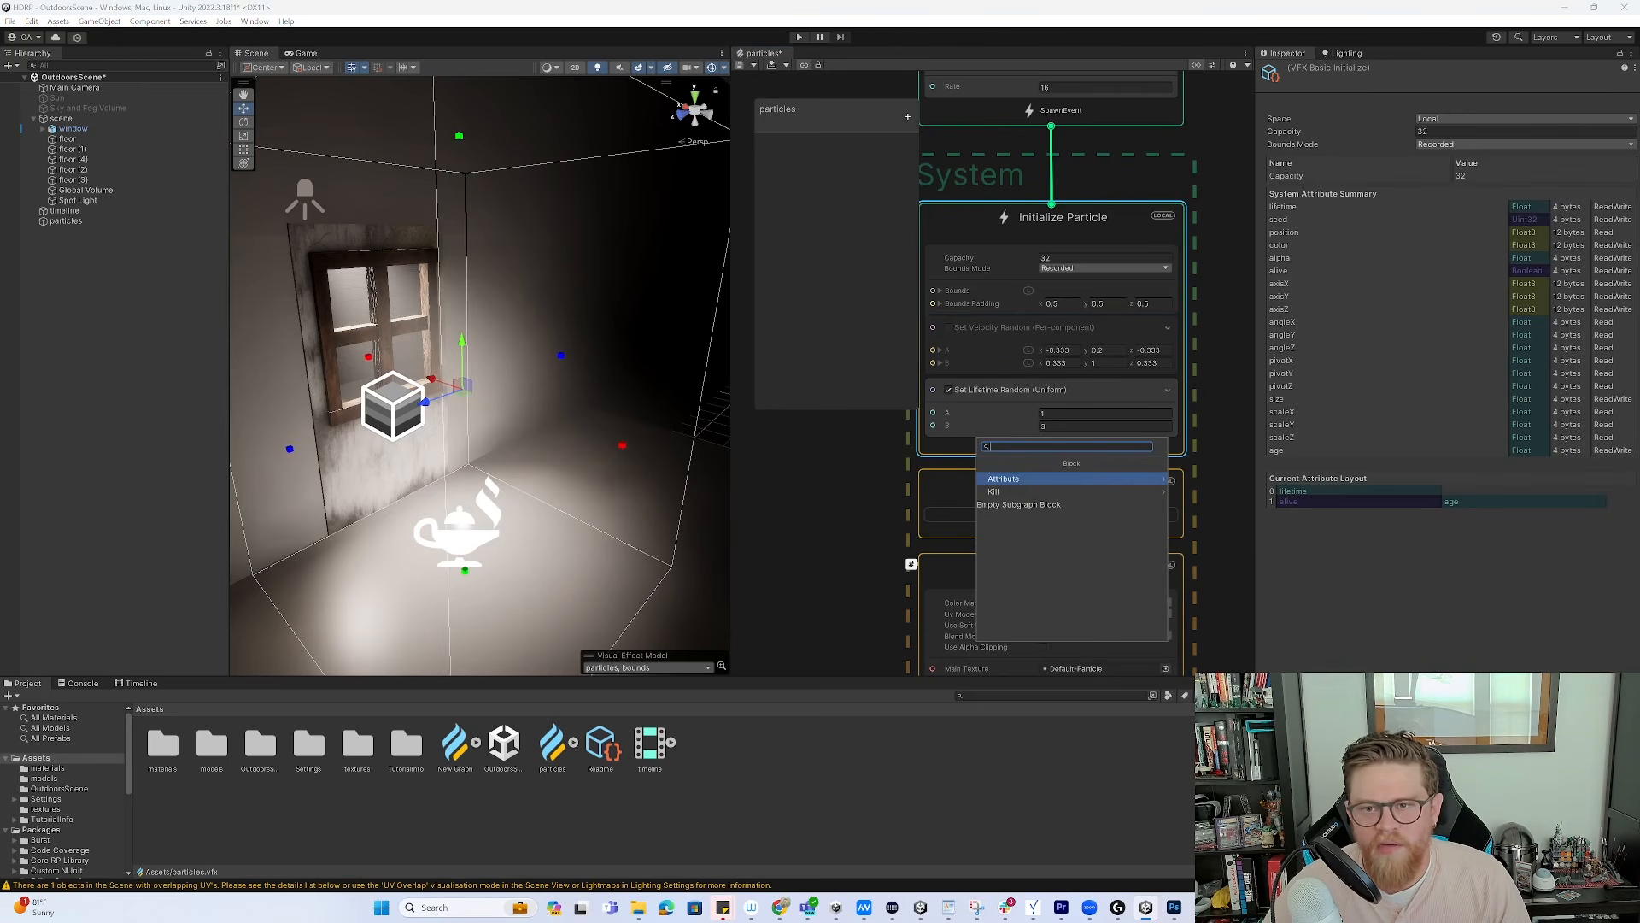
{"action": "type", "text": "turb"}
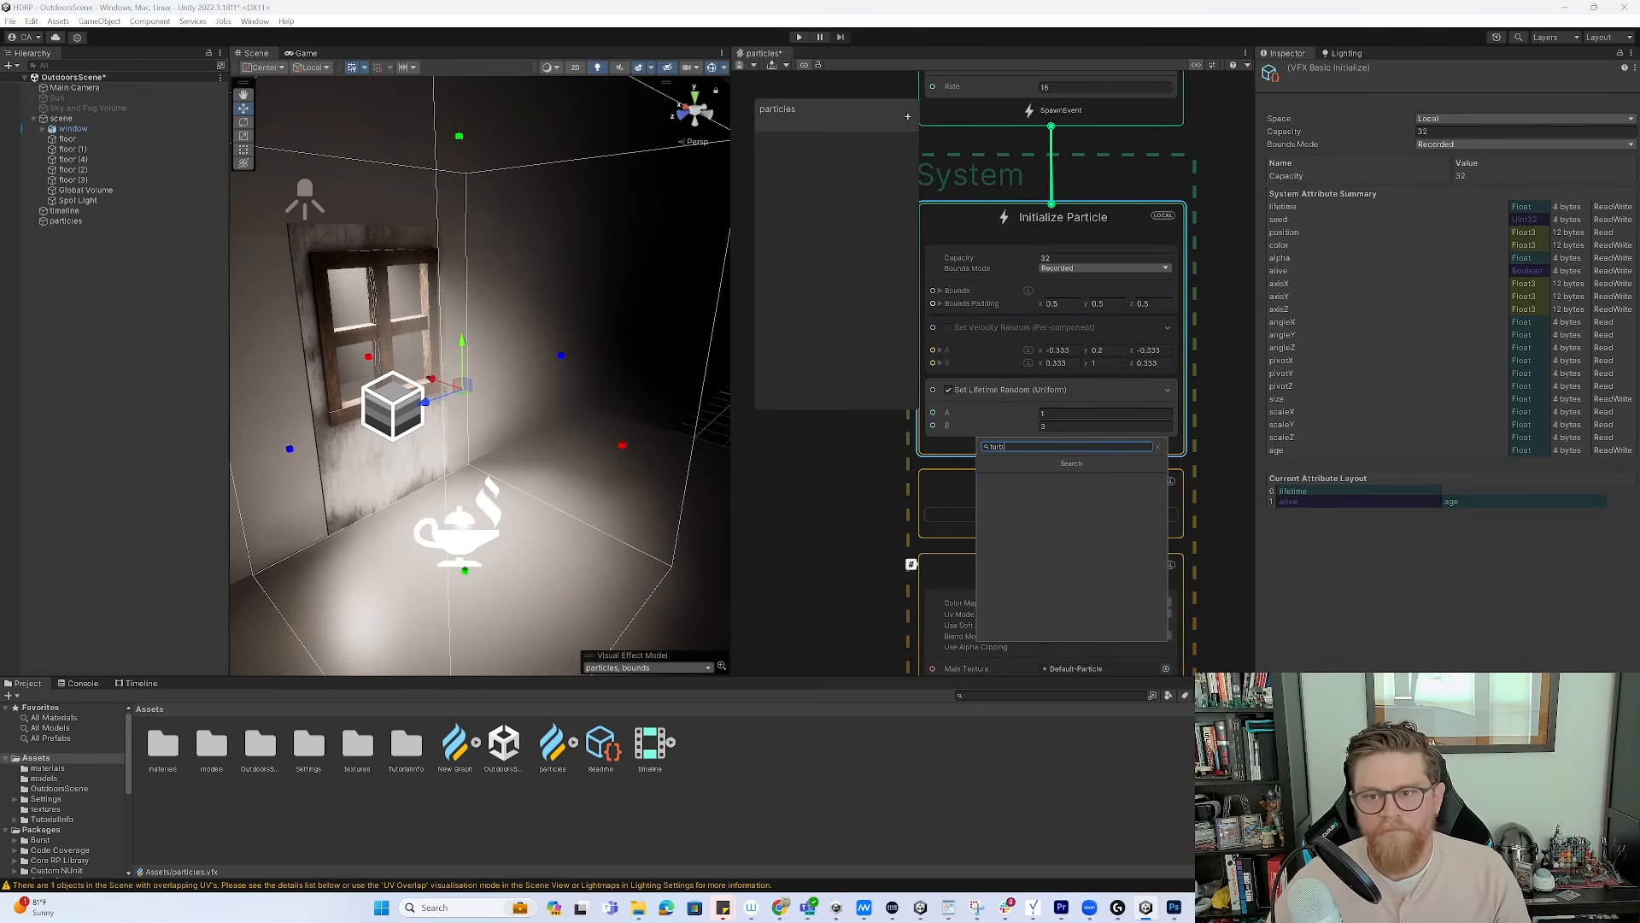
Add a Turbulence block to the Update Particle context and view the effect facing the window
{"action": "left_click", "coordinate": [946, 517]}
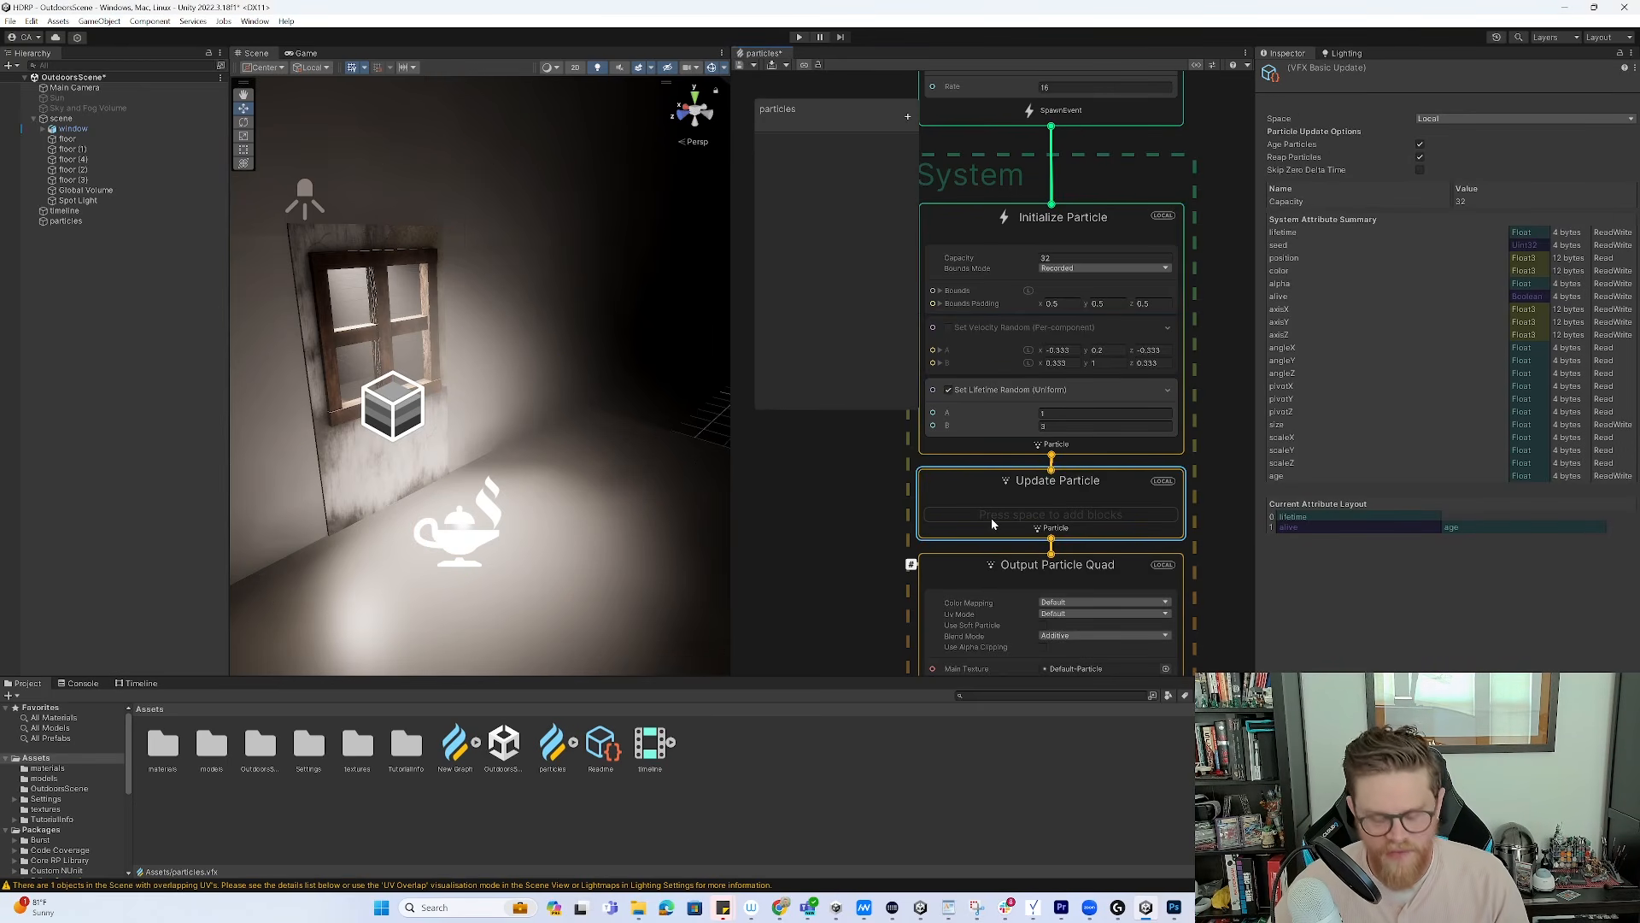
{"action": "key", "text": "space"}
{"action": "type", "text": "turb"}
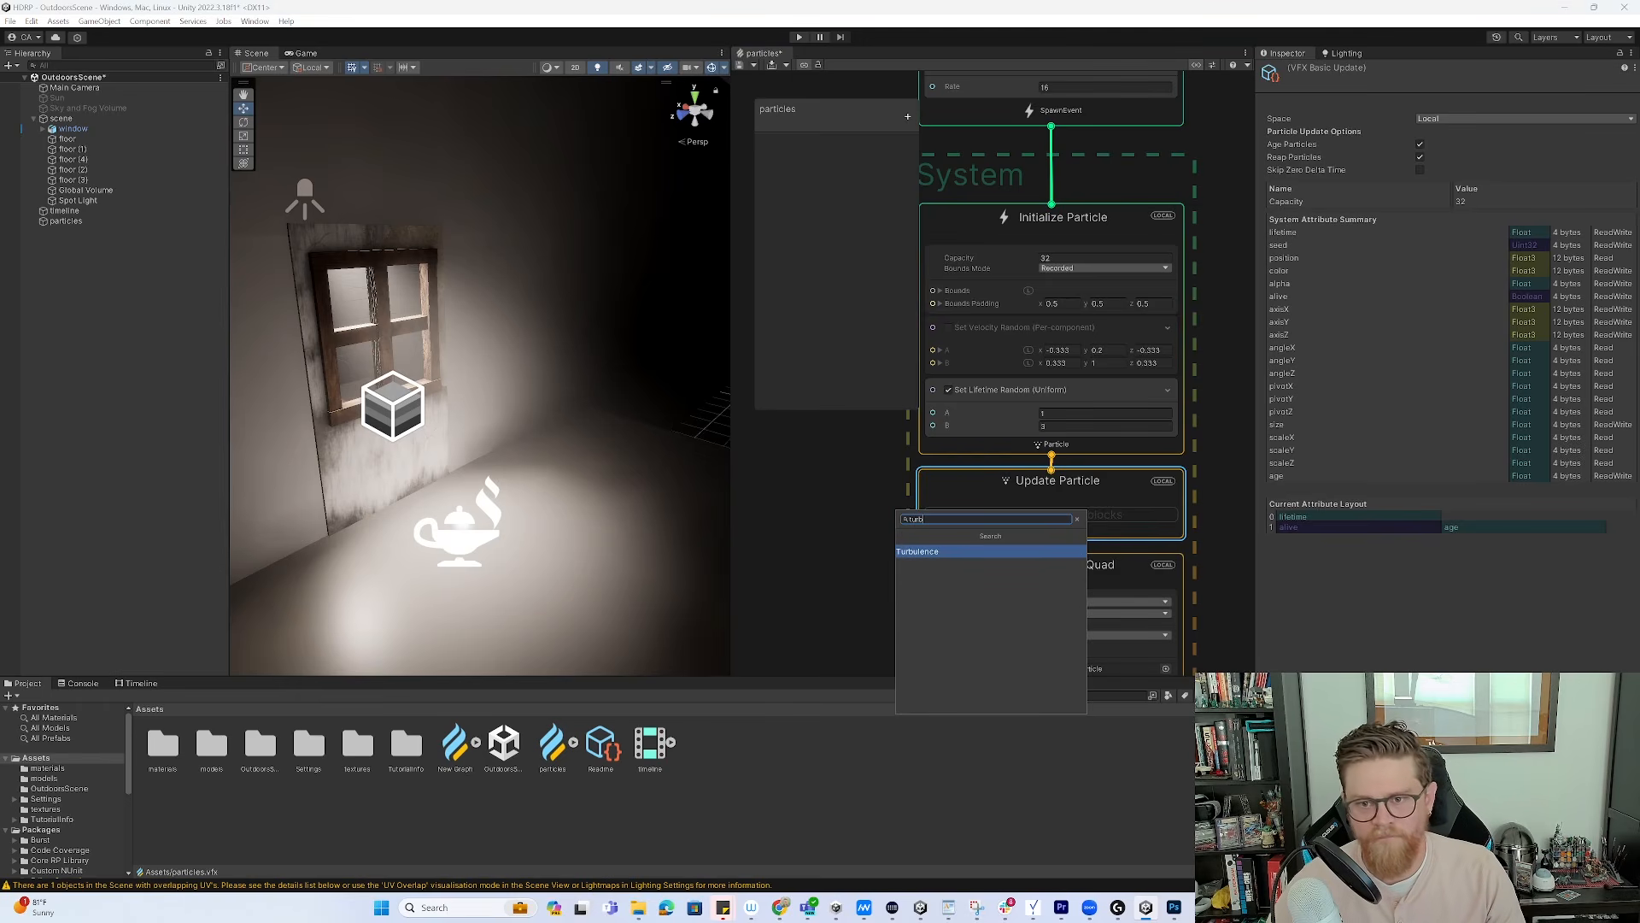
{"action": "left_click", "coordinate": [955, 556]}
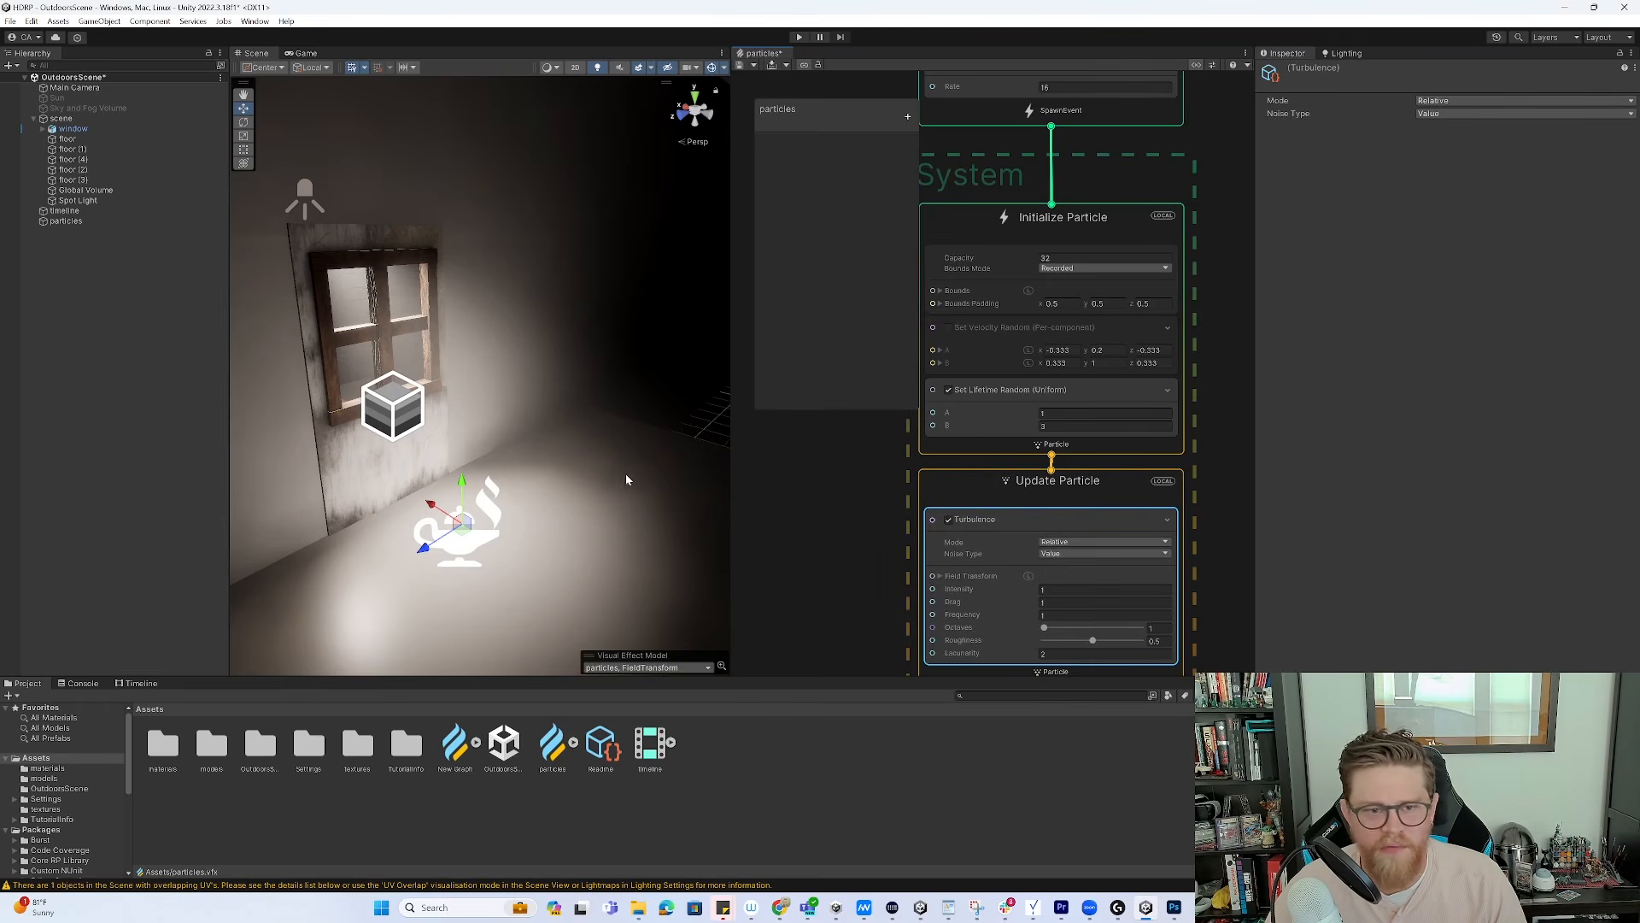
{"action": "left_click_drag", "start_coordinate": [534, 489], "coordinate": [478, 483], "text": "alt"}
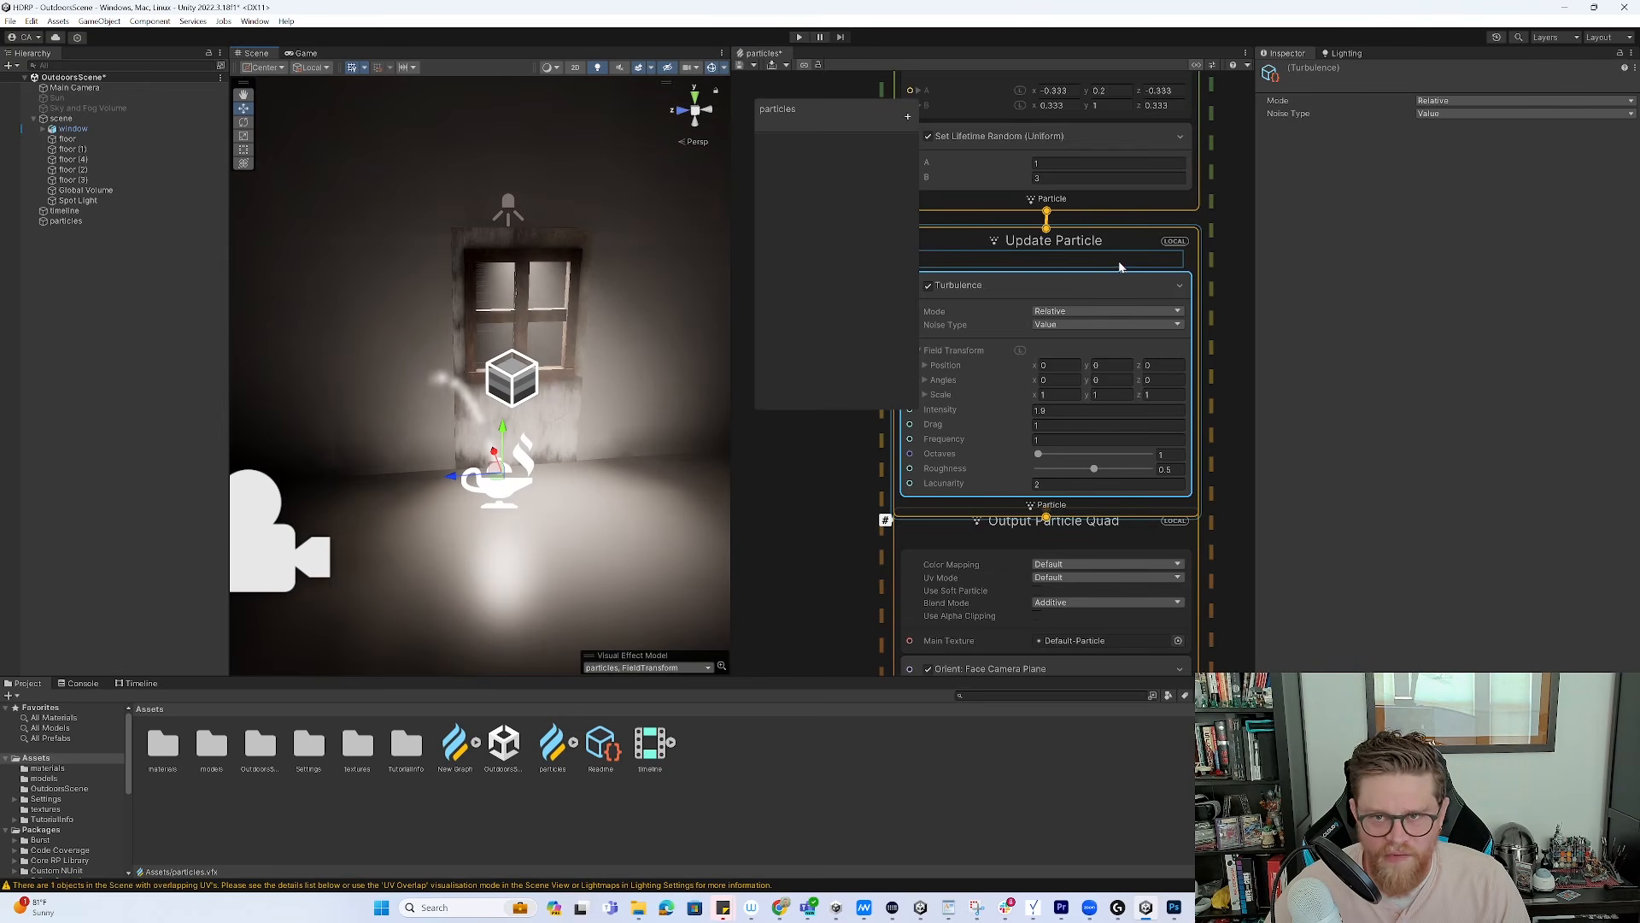
Add a Set Position (Shape: AABox) block to the Initialize Particle context
{"action": "left_click", "coordinate": [1133, 210]}
{"action": "right_click", "coordinate": [1133, 209]}
{"action": "left_click", "coordinate": [1173, 211]}
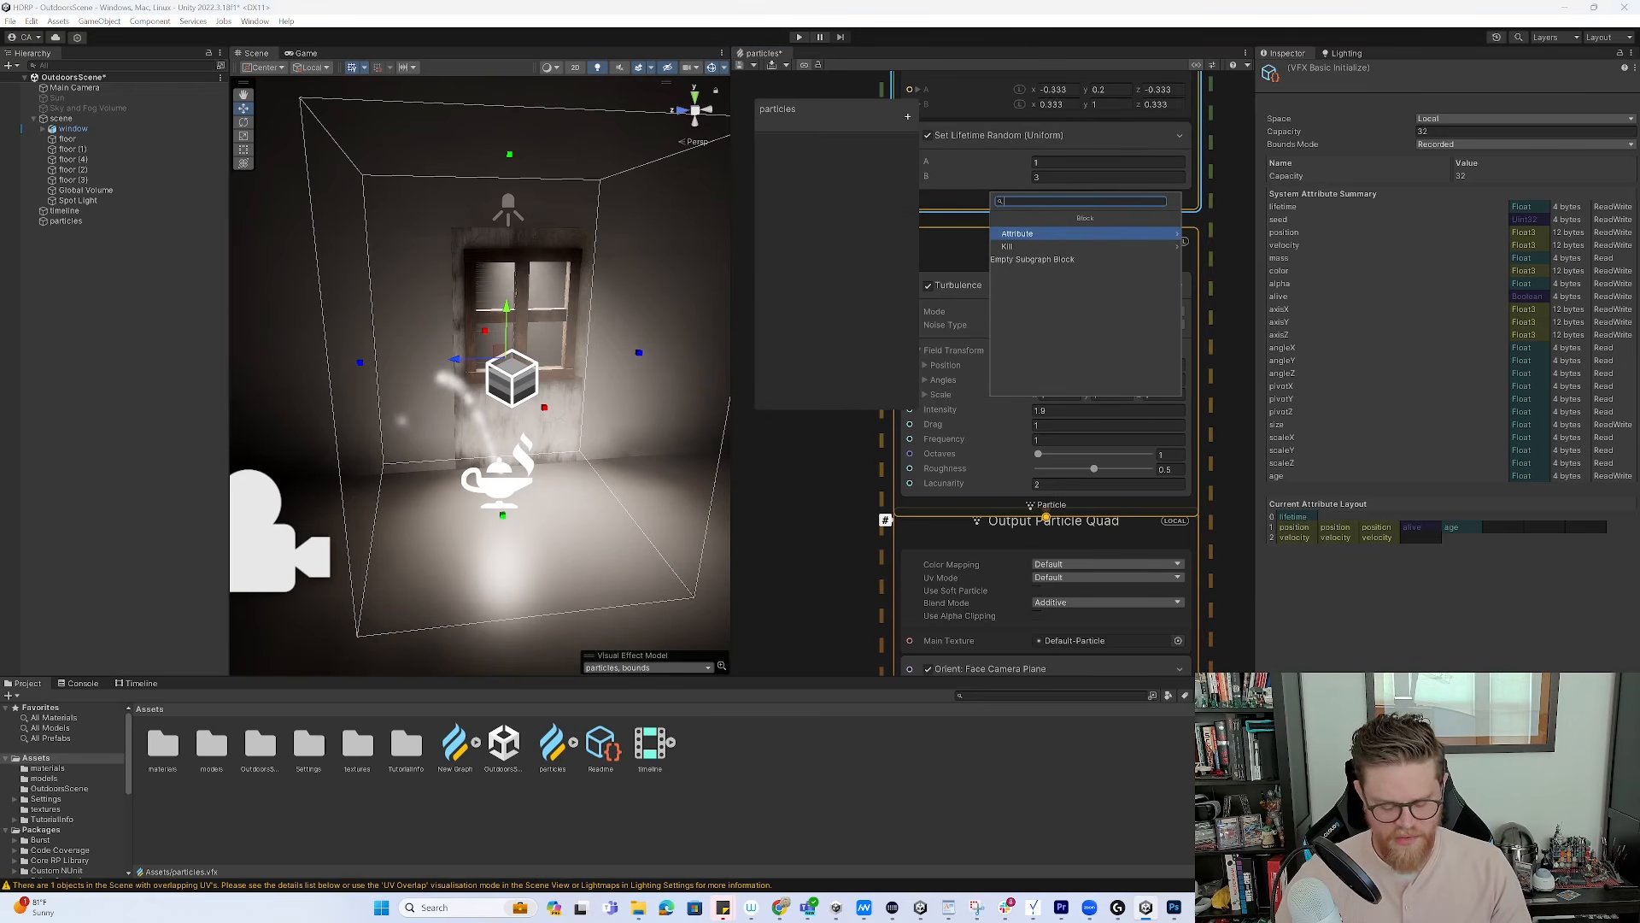
{"action": "type", "text": "box"}
{"action": "left_click", "coordinate": [1066, 246]}
Move the position box up in front of the window, centred at about X 0.70, Y 1.30, Z 0
{"action": "left_click_drag", "start_coordinate": [503, 433], "coordinate": [502, 328]}
{"action": "left_click_drag", "start_coordinate": [633, 402], "coordinate": [795, 405], "text": "alt"}
{"action": "left_click_drag", "start_coordinate": [614, 351], "coordinate": [555, 343]}
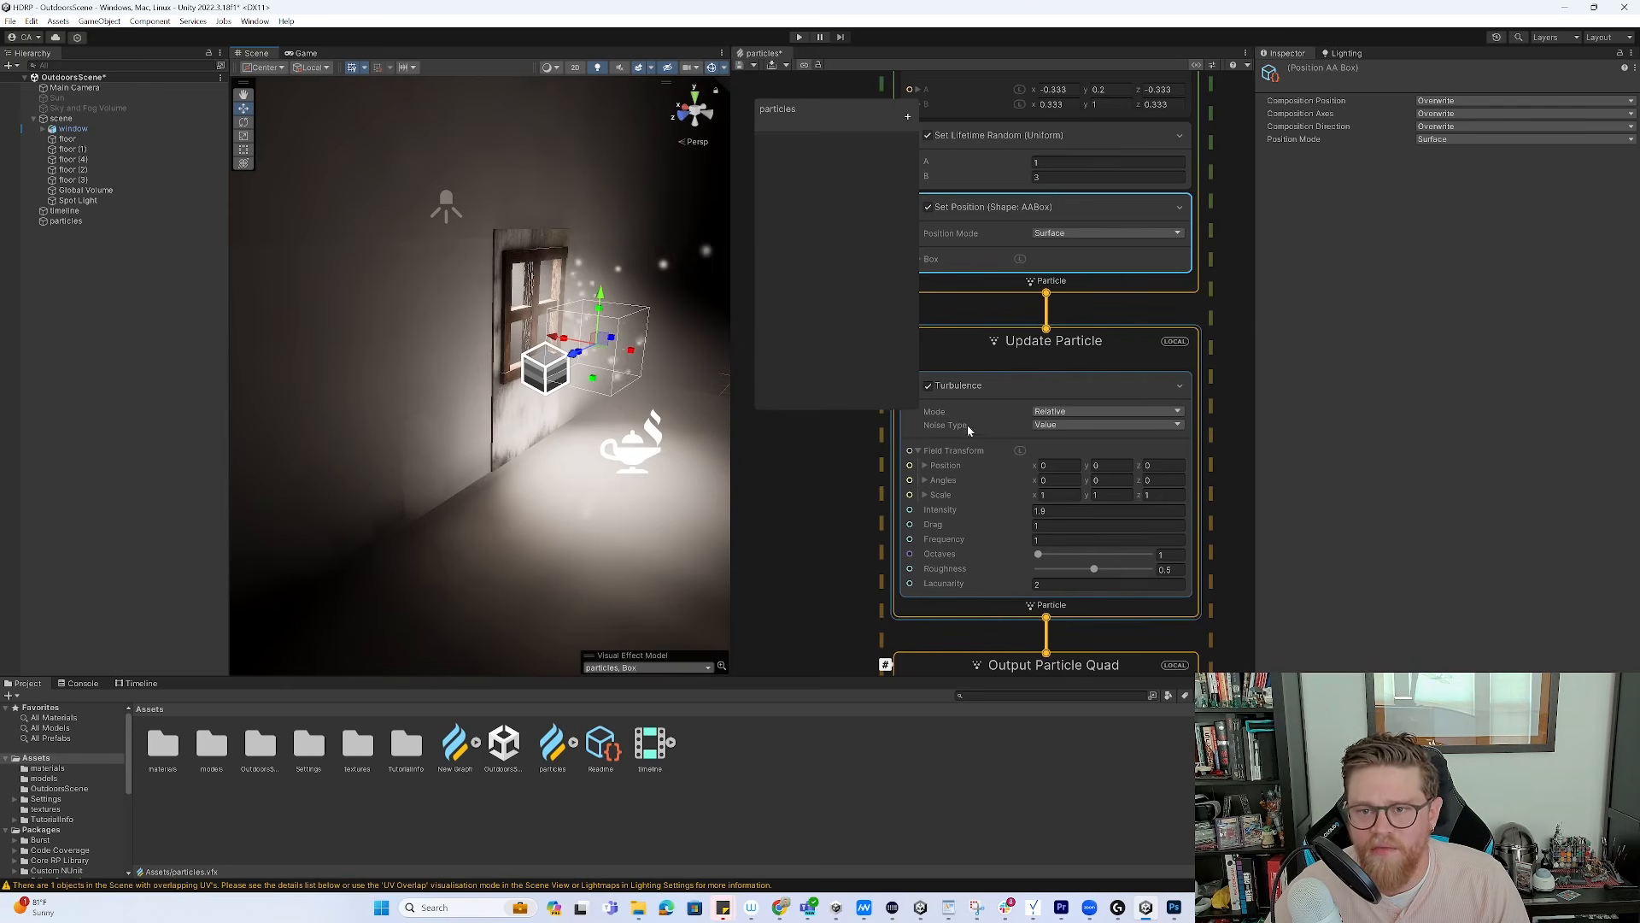
Set the Turbulence block's intensity to 0.1
{"action": "middle_click_drag", "start_coordinate": [1225, 341], "coordinate": [1247, 487]}
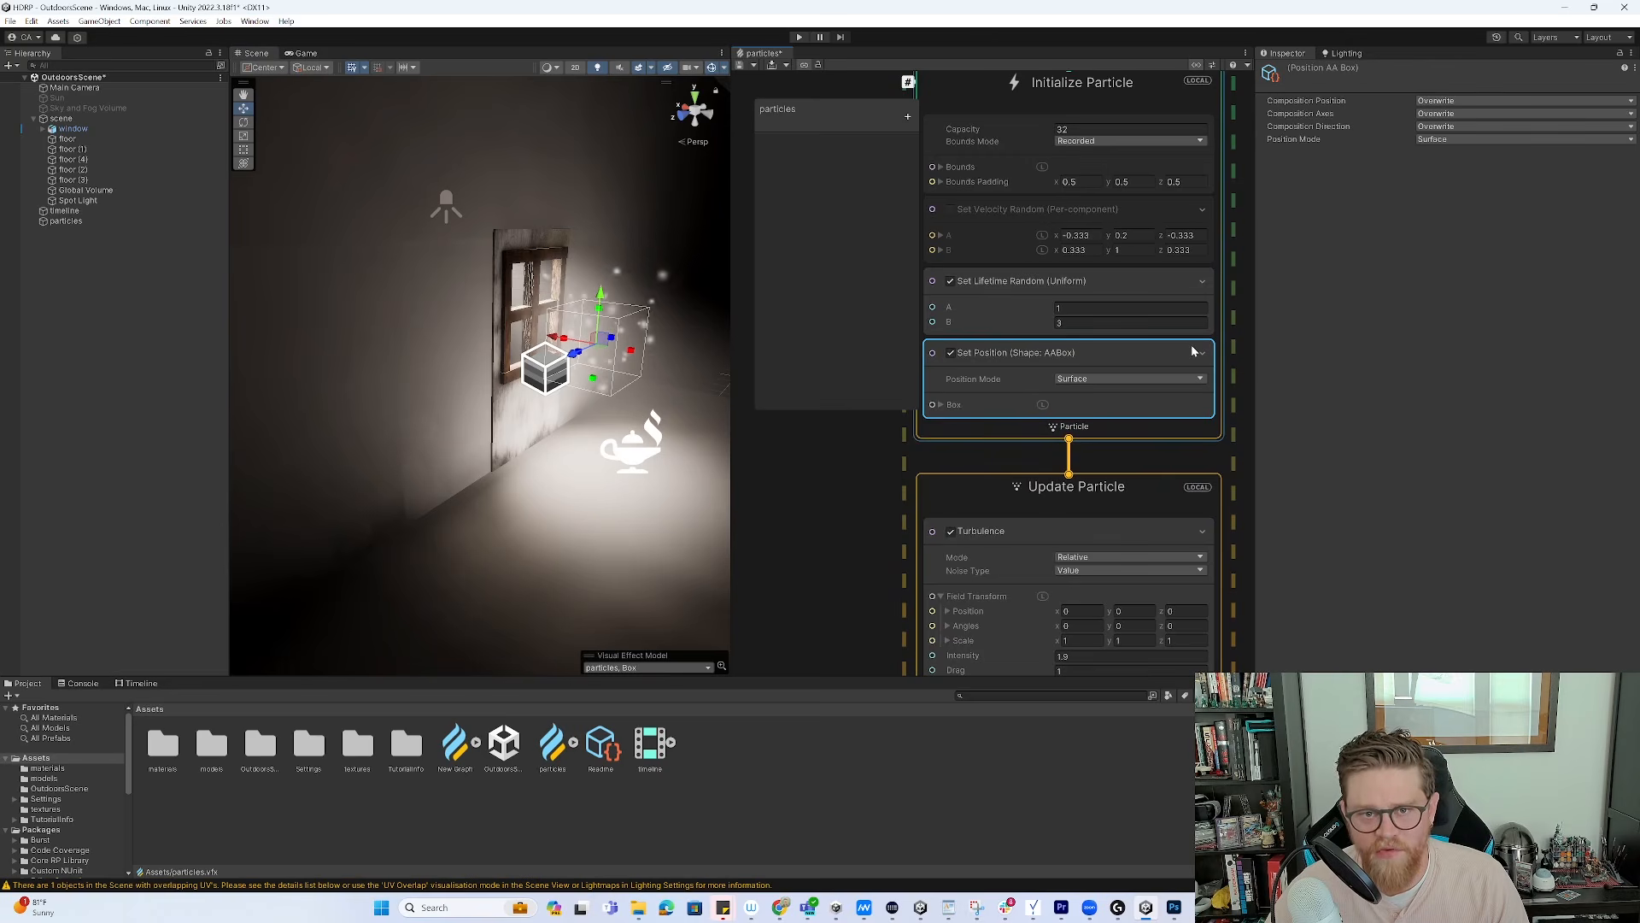
{"action": "middle_click_drag", "start_coordinate": [1232, 299], "coordinate": [1231, 200]}
{"action": "left_click", "coordinate": [1075, 560]}
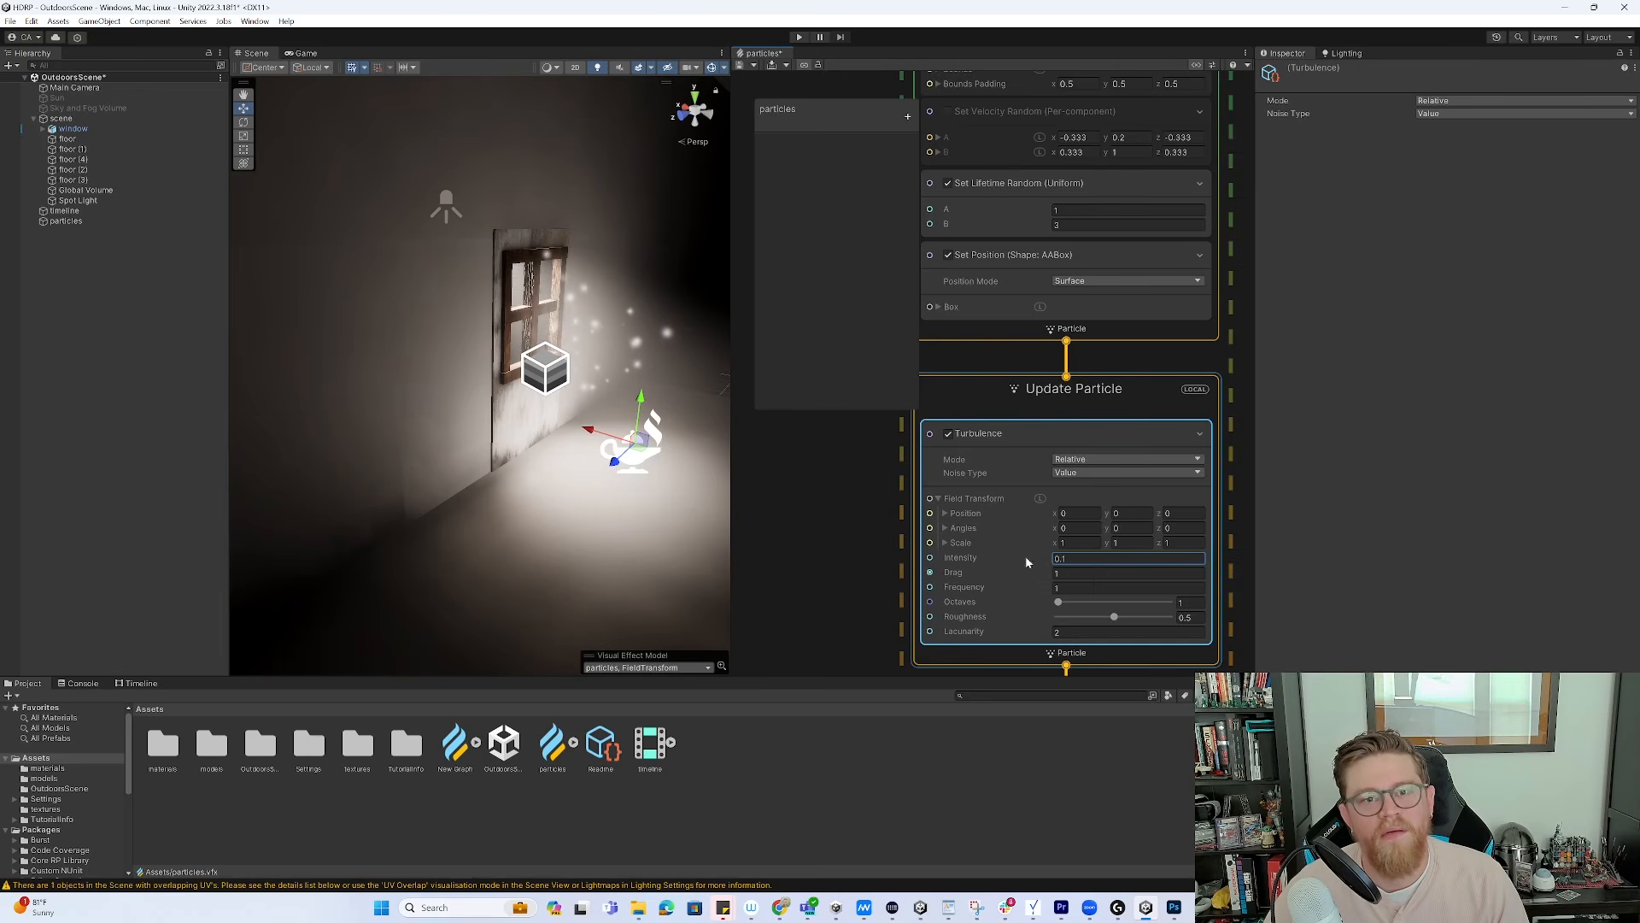
Flatten the Set Size over Life curve to a constant value close to zero and check the particles through the scene camera
{"action": "middle_click_drag", "start_coordinate": [1233, 572], "coordinate": [1232, 177]}
{"action": "middle_click_drag", "start_coordinate": [870, 595], "coordinate": [833, 419]}
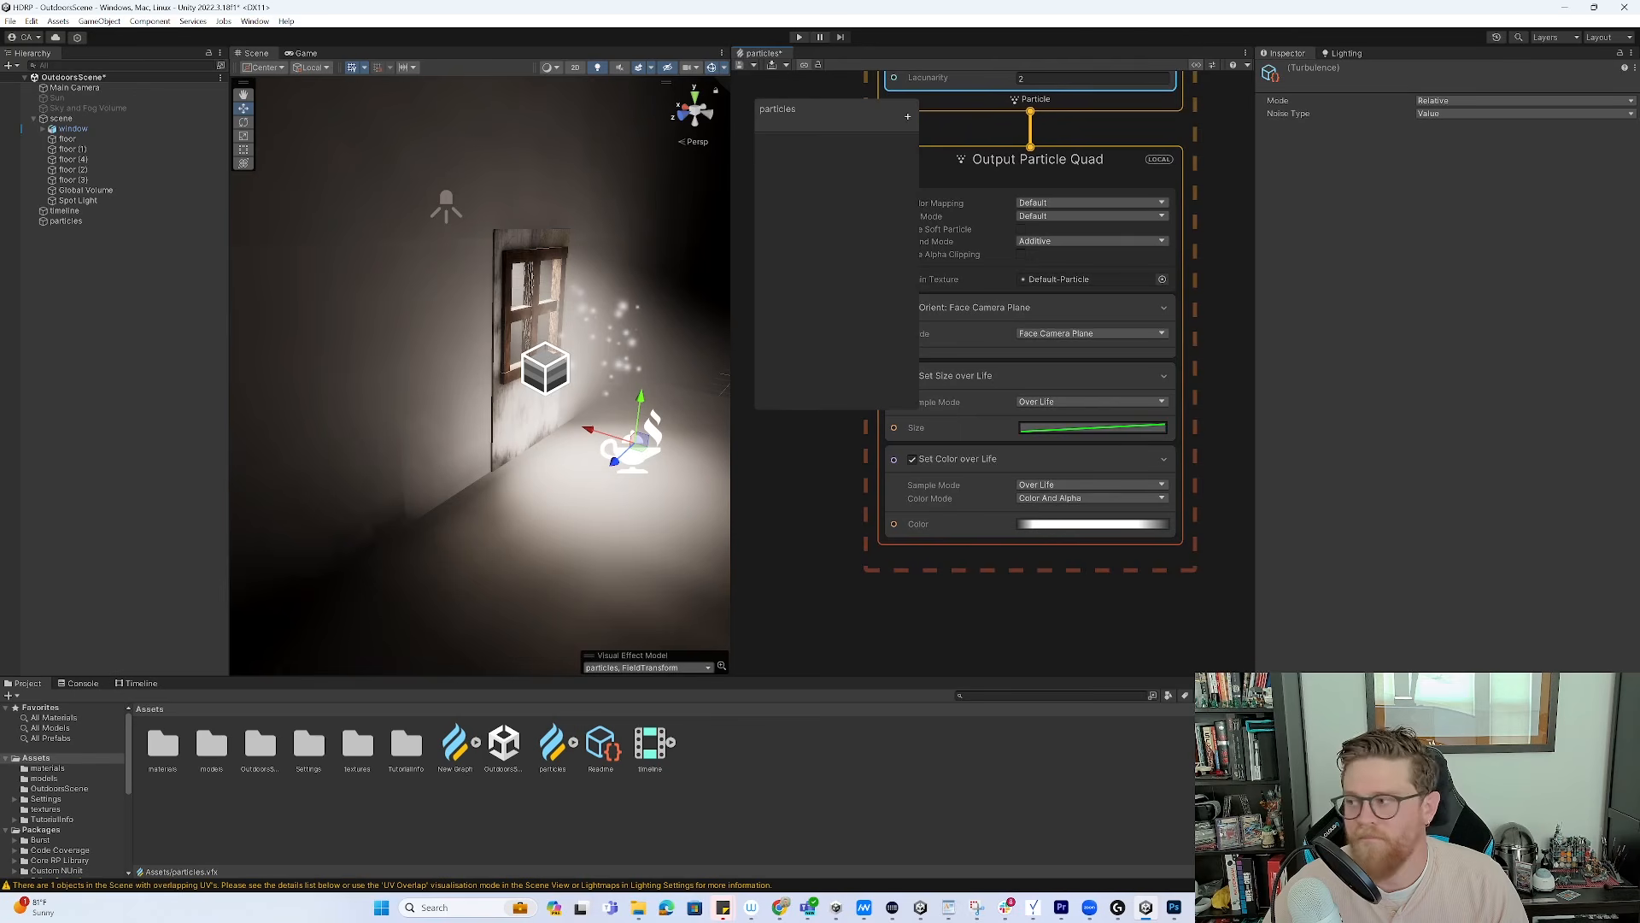
{"action": "left_click", "coordinate": [1101, 434]}
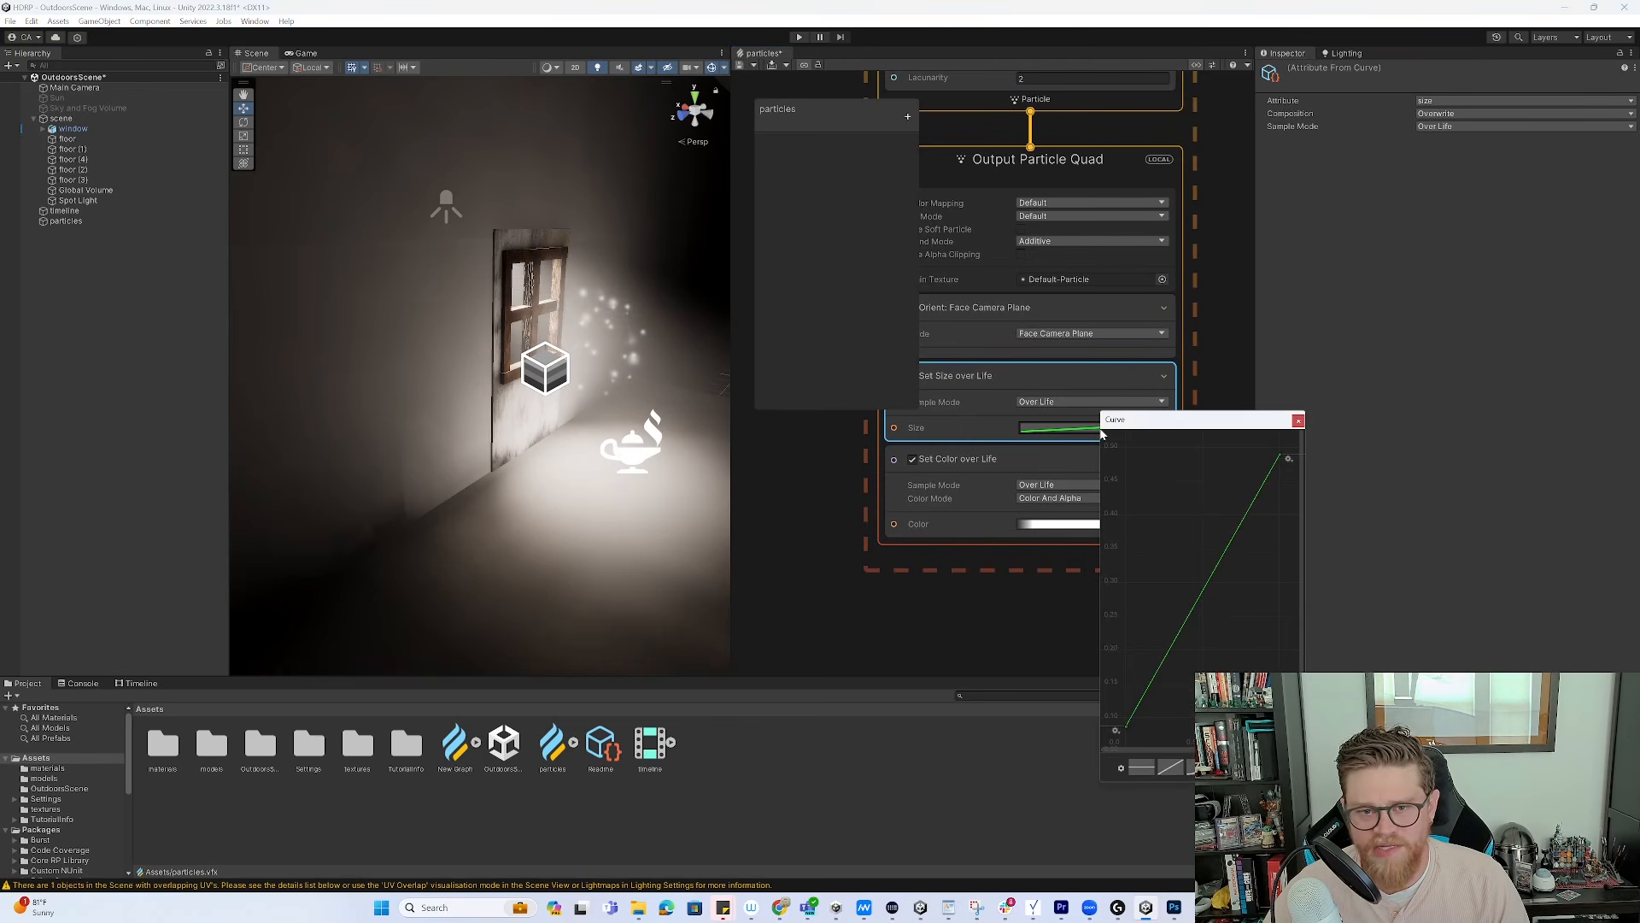
{"action": "left_click", "coordinate": [1141, 767]}
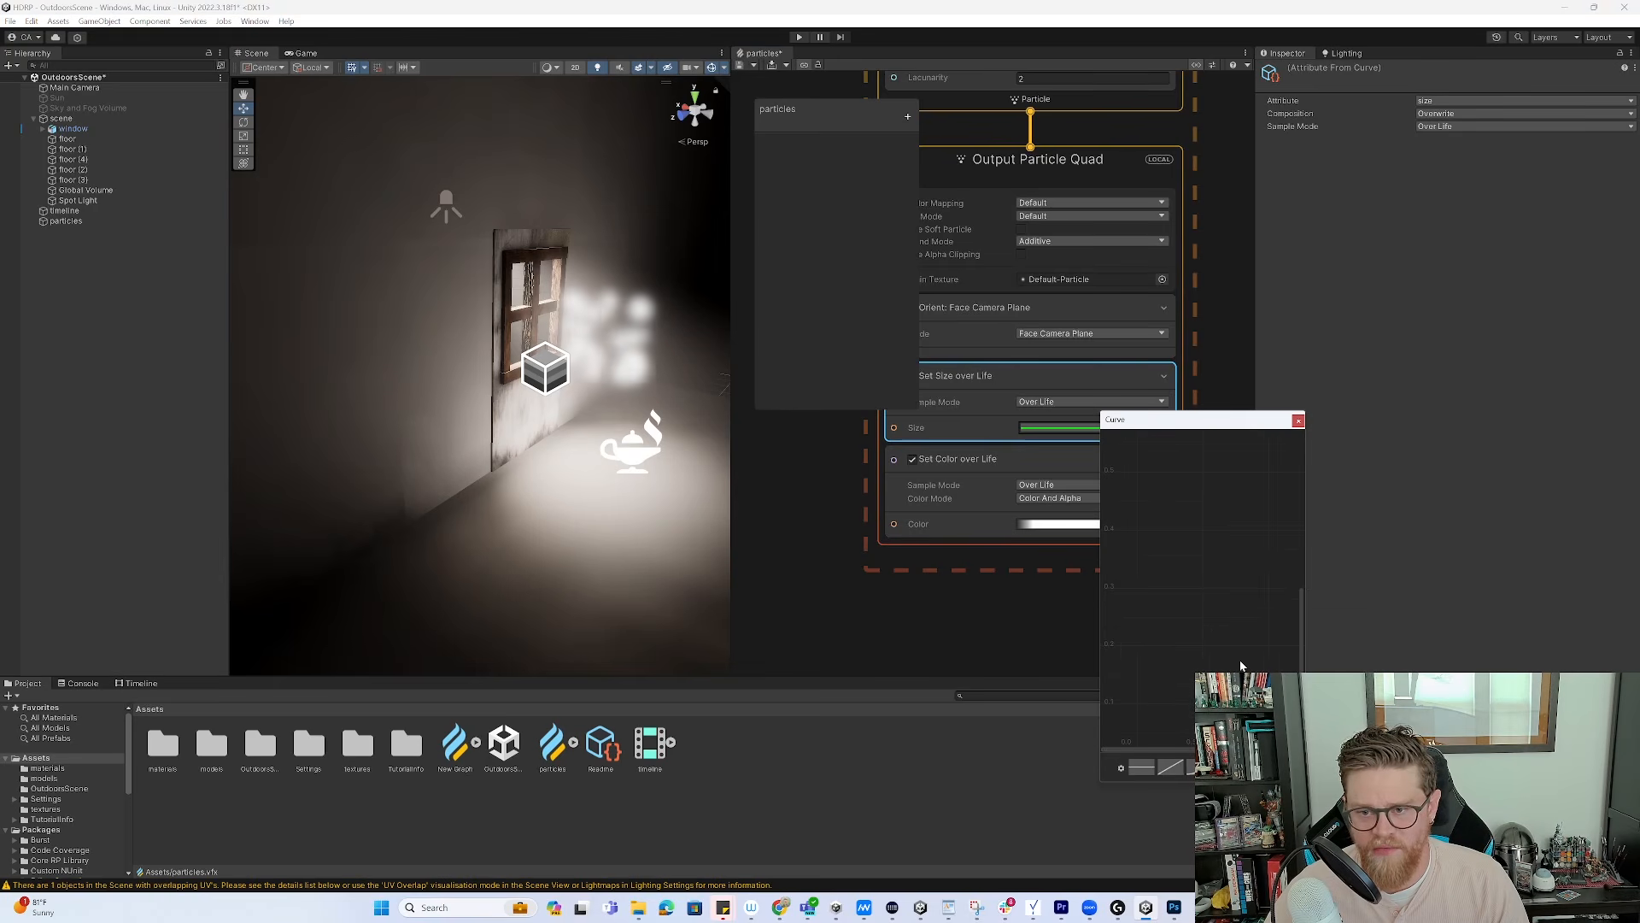
{"action": "scroll", "coordinate": [1167, 538], "scroll_direction": "down", "scroll_amount": 3}
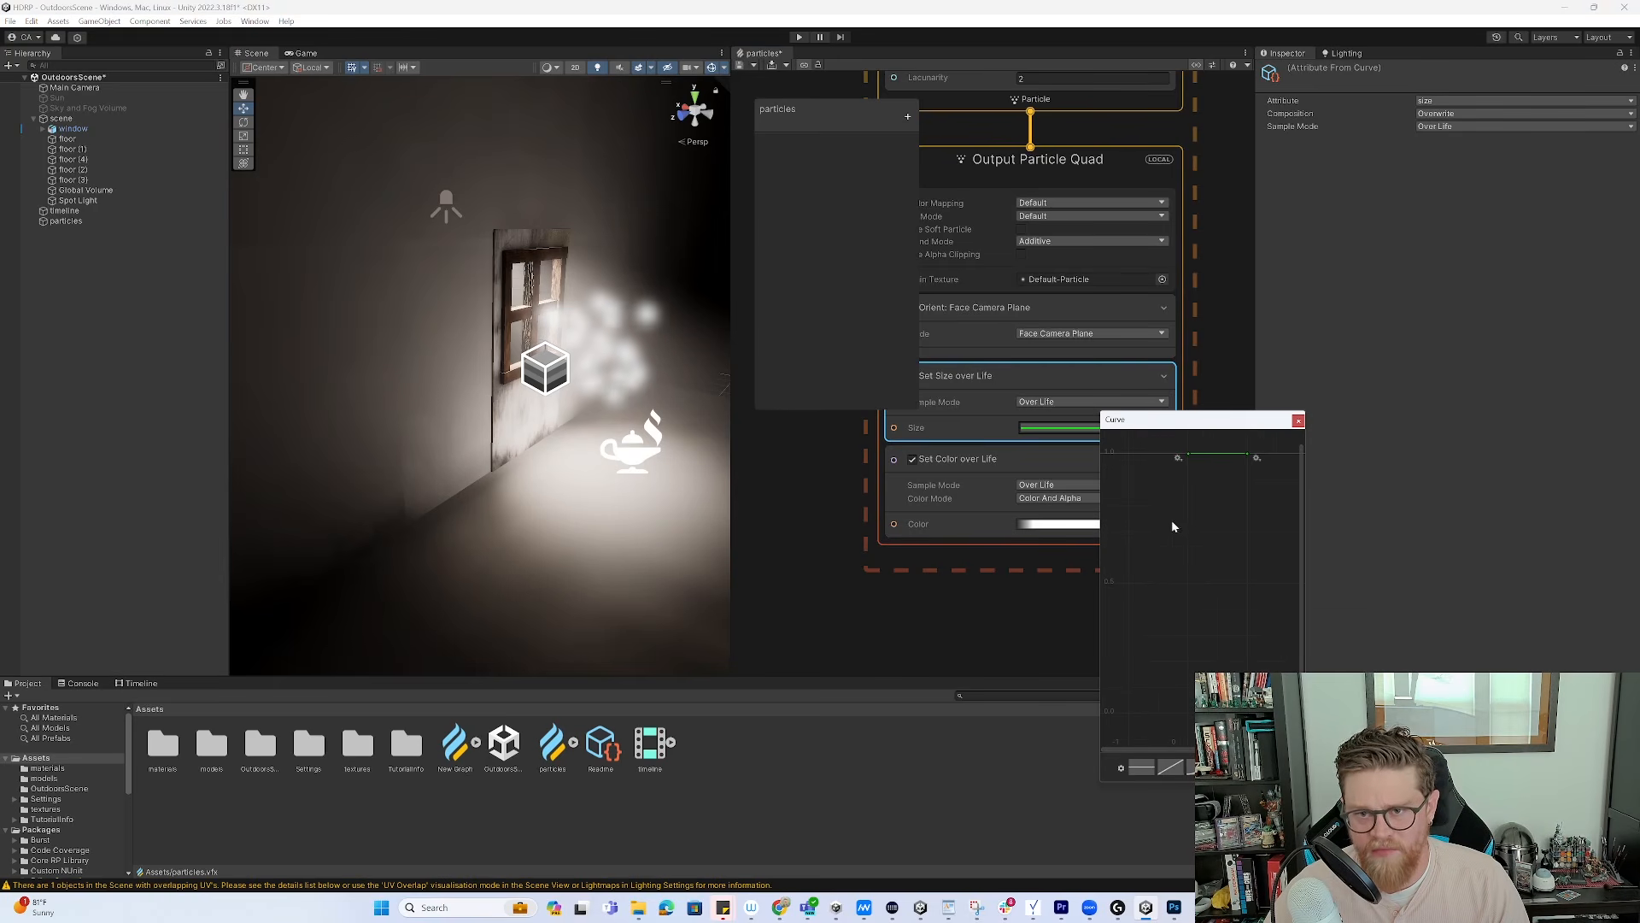
{"action": "left_click_drag", "start_coordinate": [1208, 453], "coordinate": [1211, 670]}
{"action": "left_click_drag", "start_coordinate": [1277, 481], "coordinate": [1171, 710]}
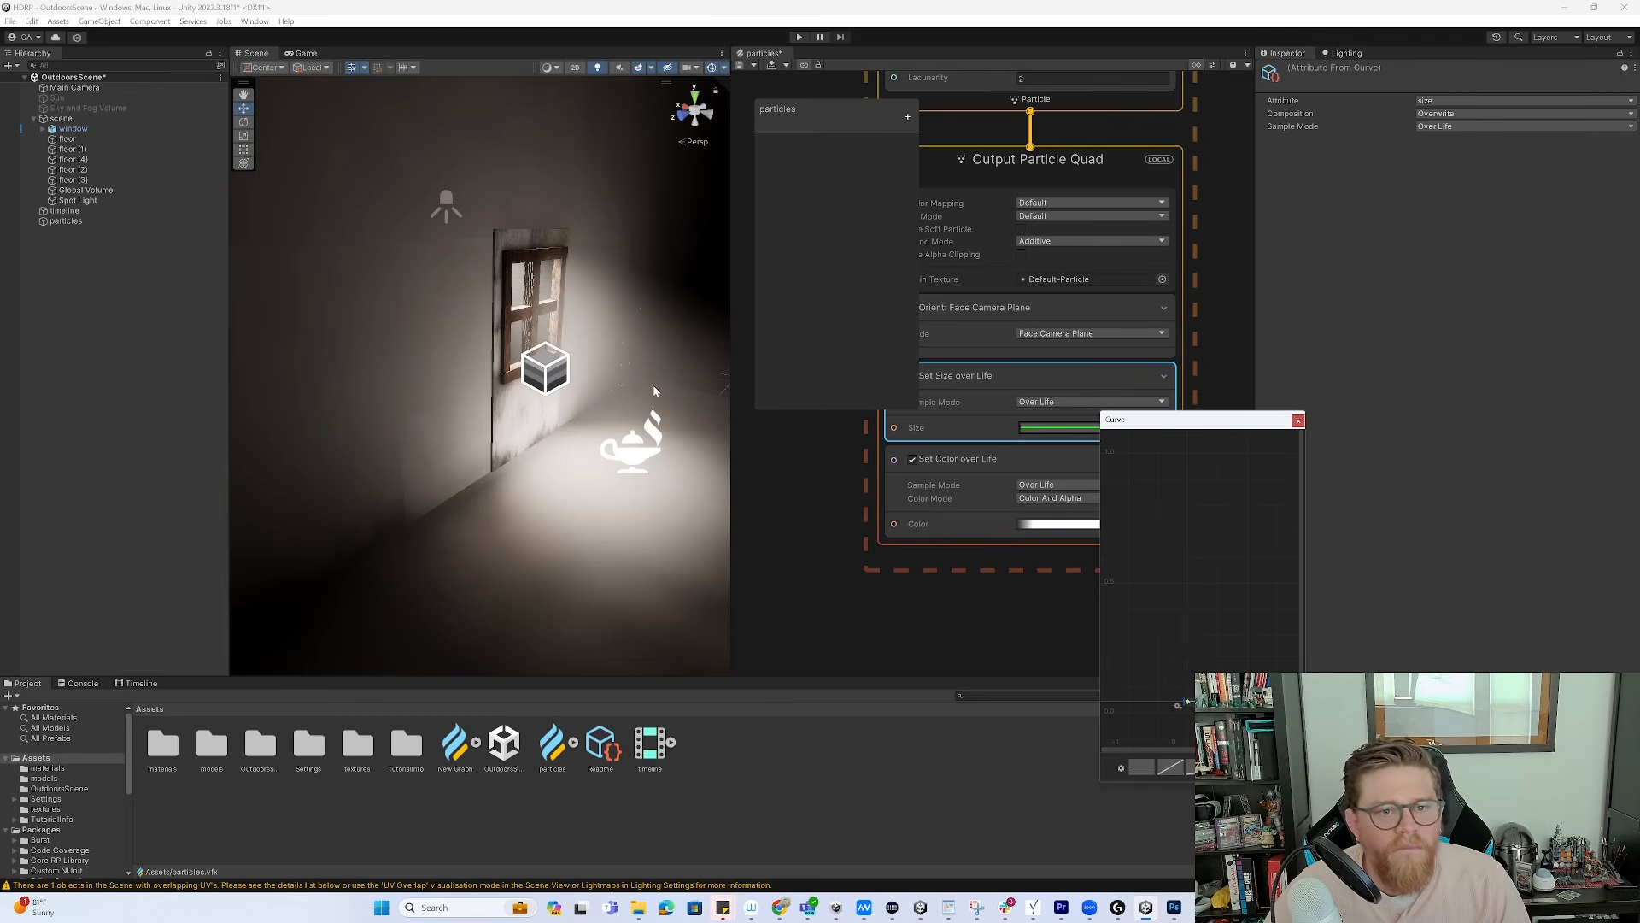
{"action": "left_click", "coordinate": [308, 53]}
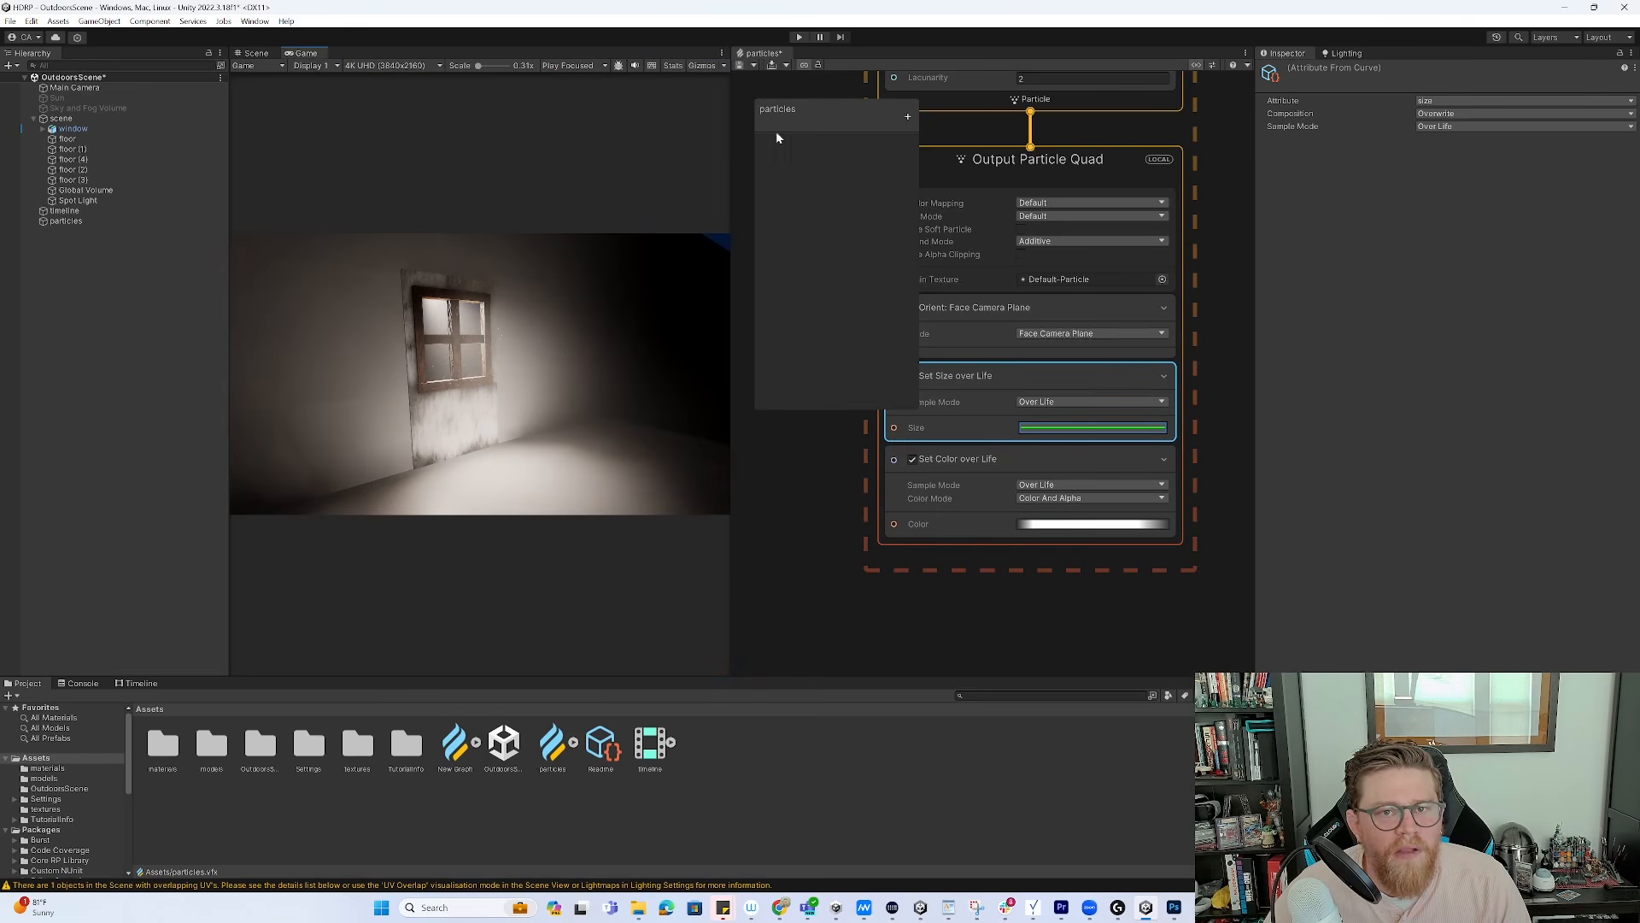
{"action": "left_click", "coordinate": [258, 53]}
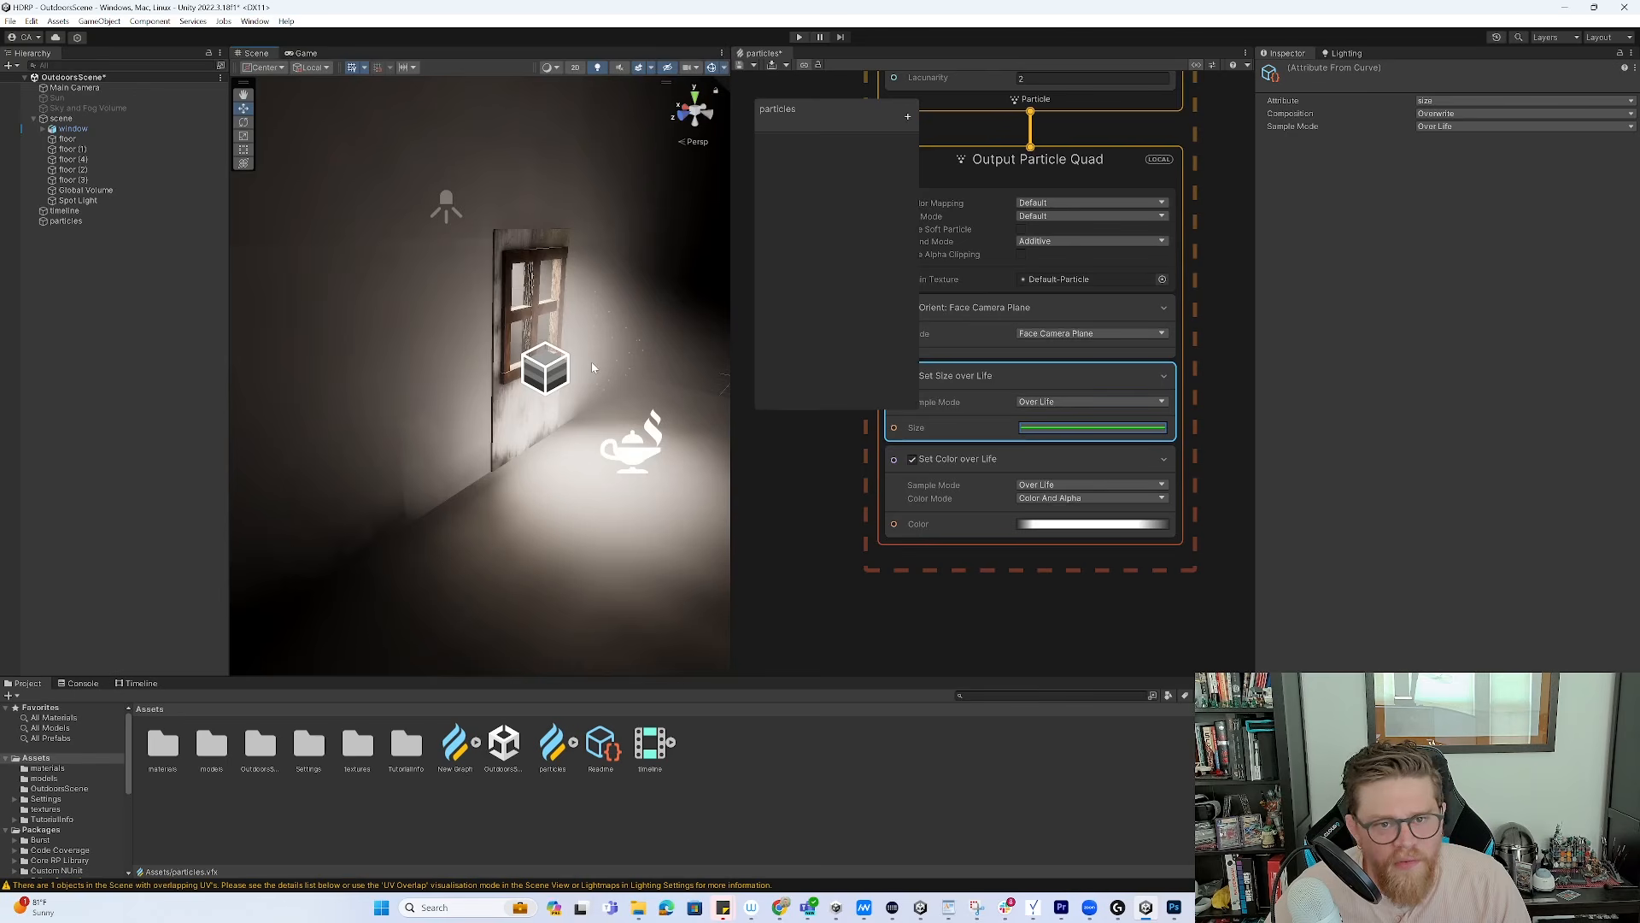
Set the Set Position box size to 2 on X, Y and Z and check the spread through the scene camera
{"action": "middle_click_drag", "start_coordinate": [1197, 277], "coordinate": [1247, 702]}
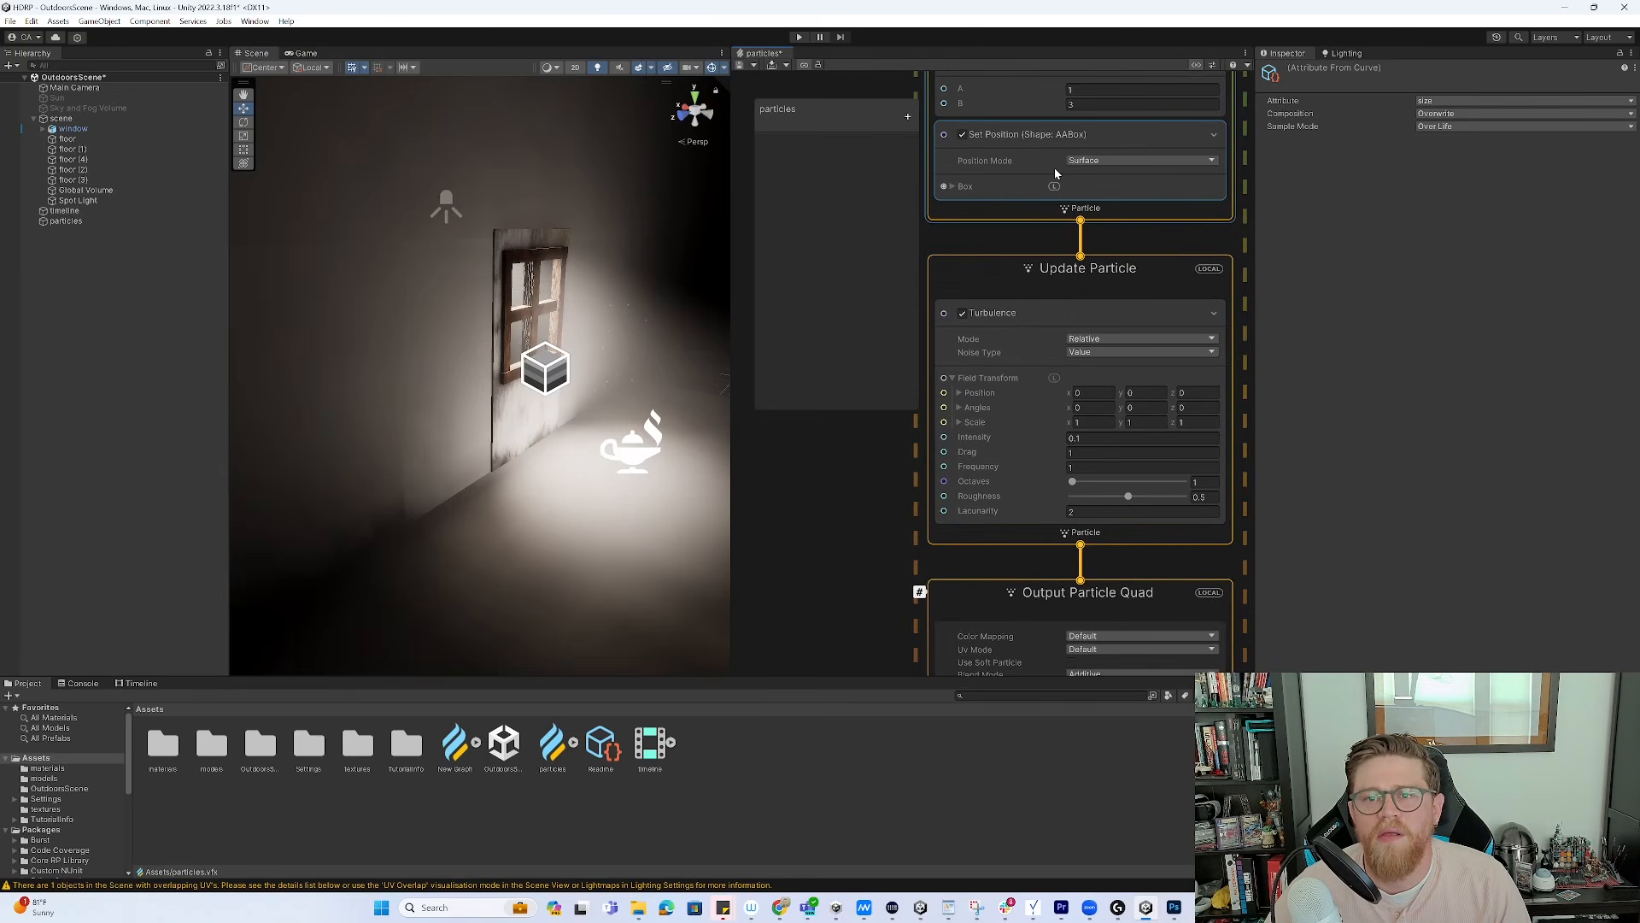
{"action": "left_click", "coordinate": [952, 187]}
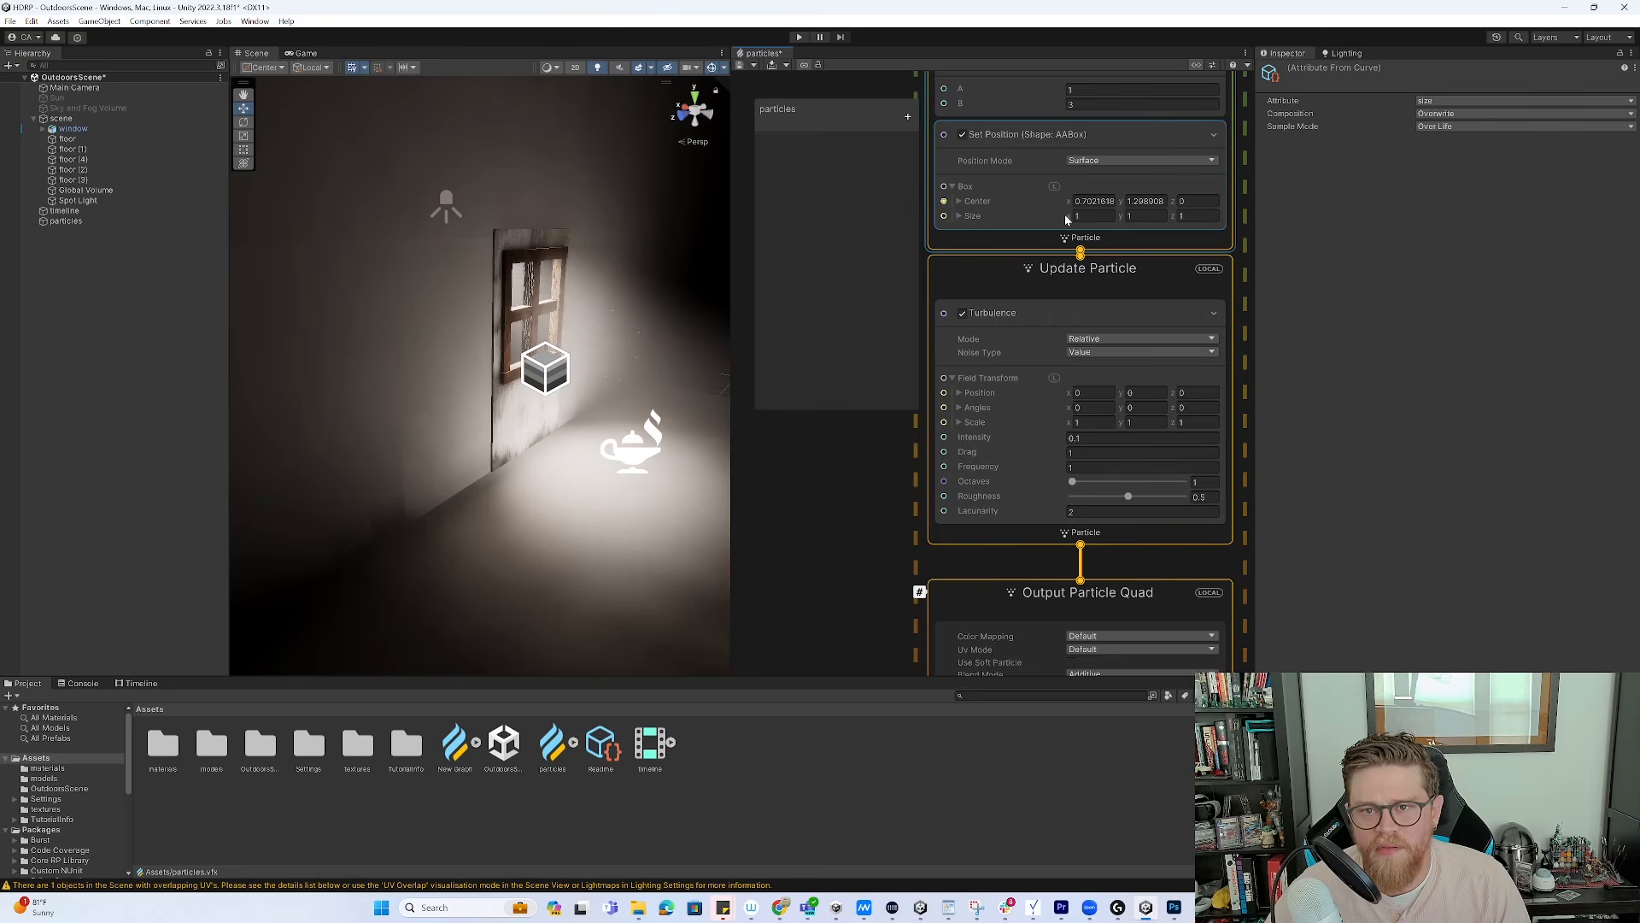
{"action": "left_click", "coordinate": [960, 216]}
{"action": "left_click", "coordinate": [1073, 232]}
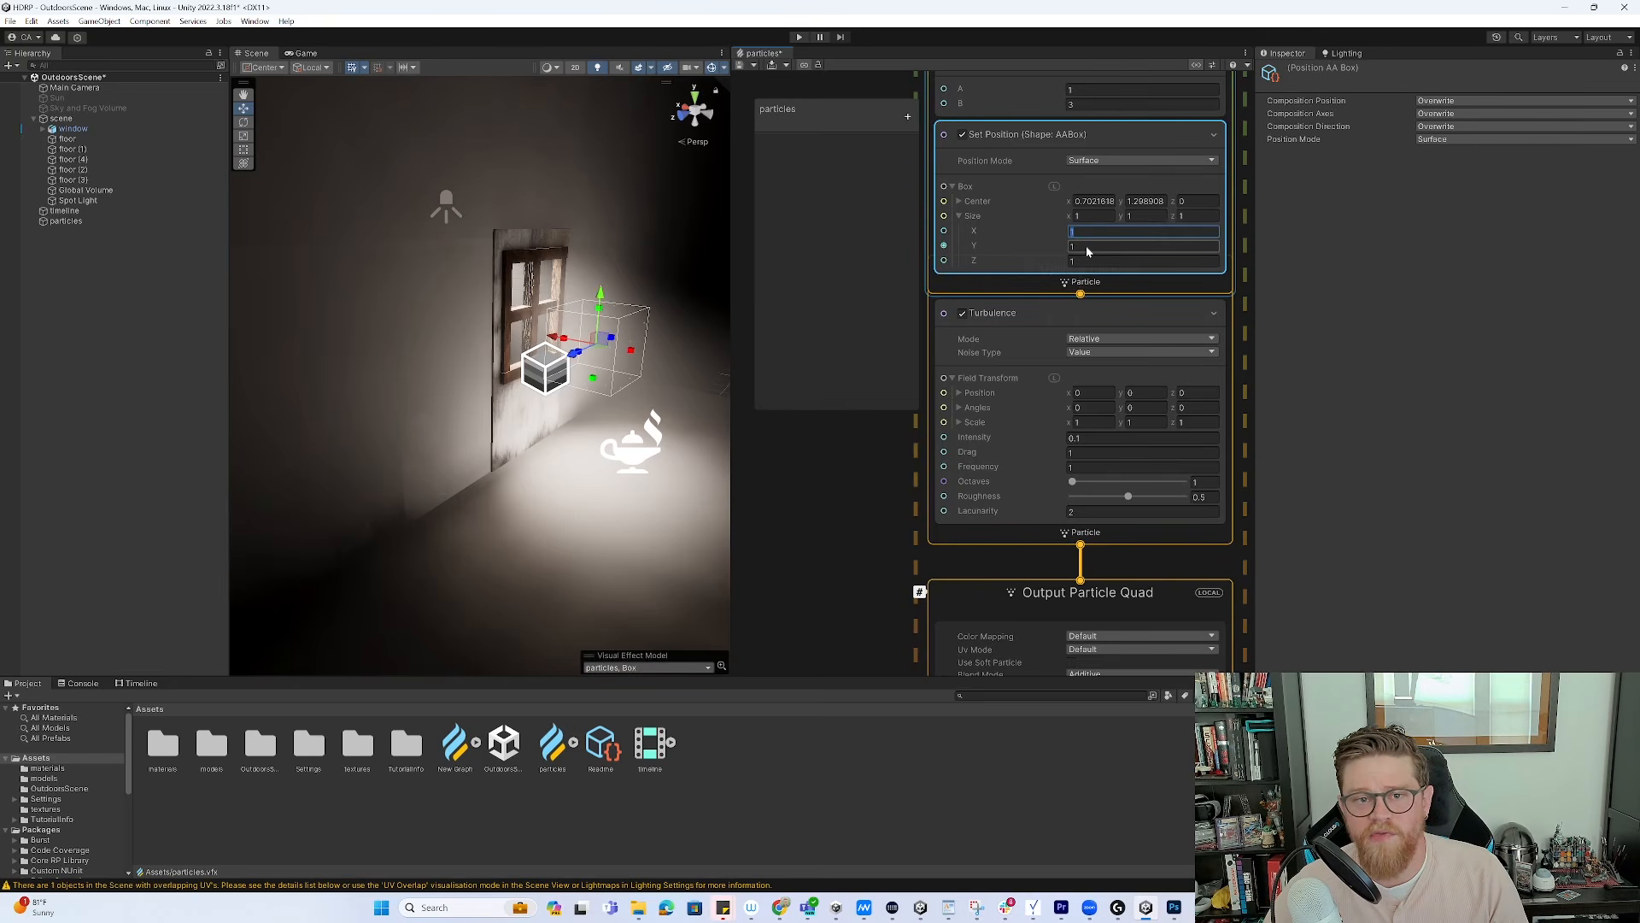
{"action": "type", "text": "2"}
{"action": "left_click", "coordinate": [1073, 247]}
{"action": "left_click", "coordinate": [1089, 261]}
{"action": "type", "text": "2"}
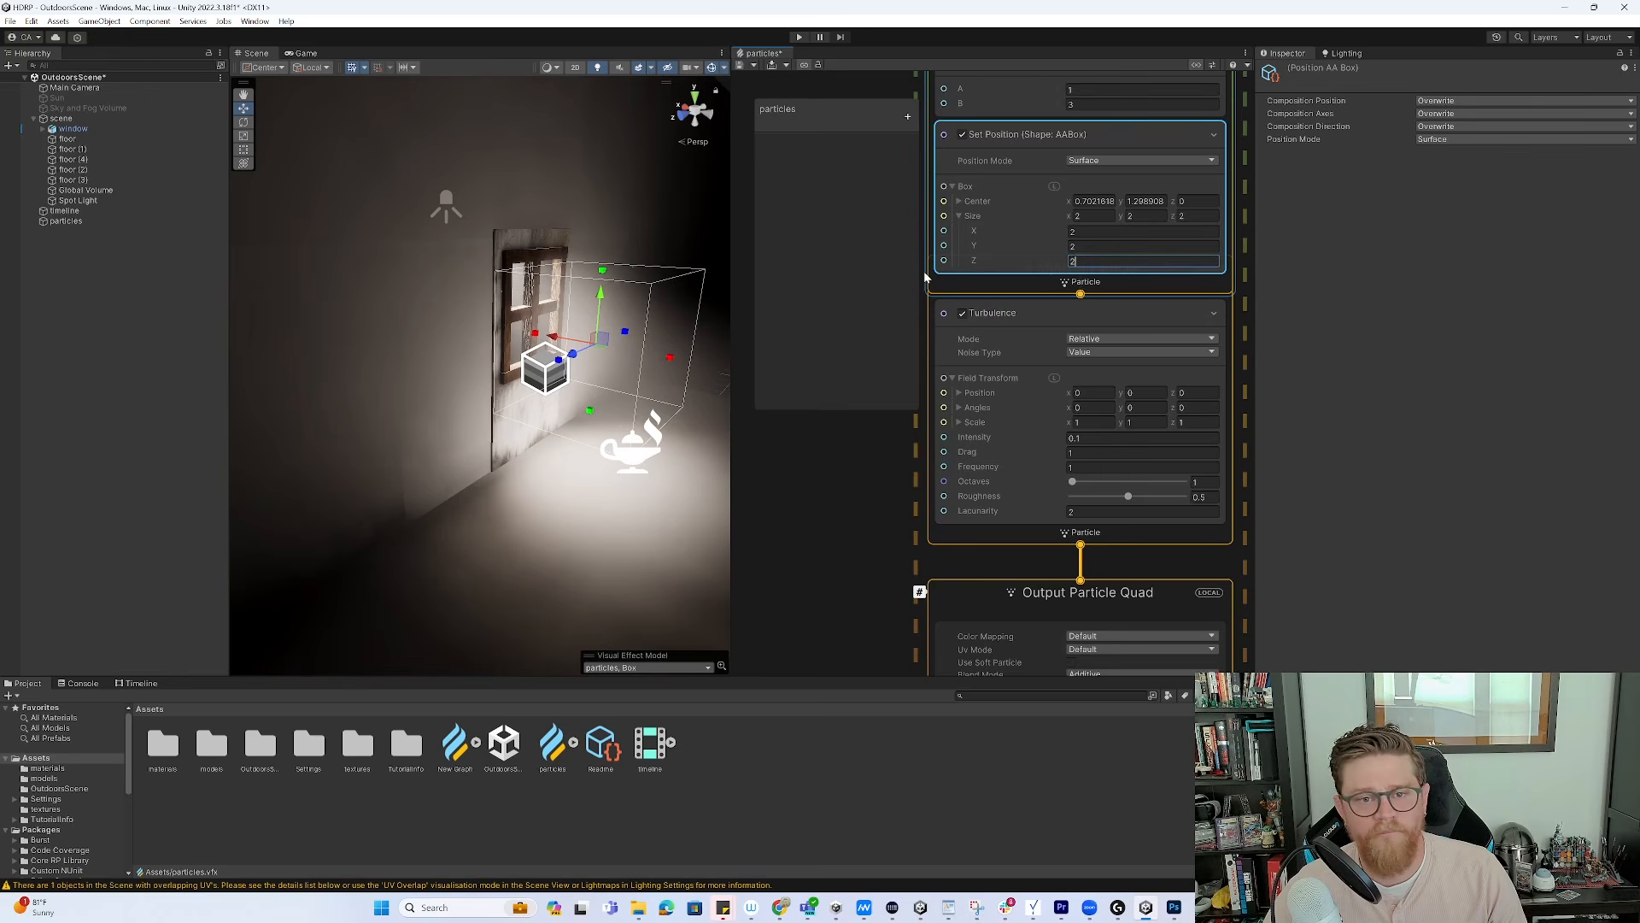
{"action": "key", "text": "ctrl+2"}
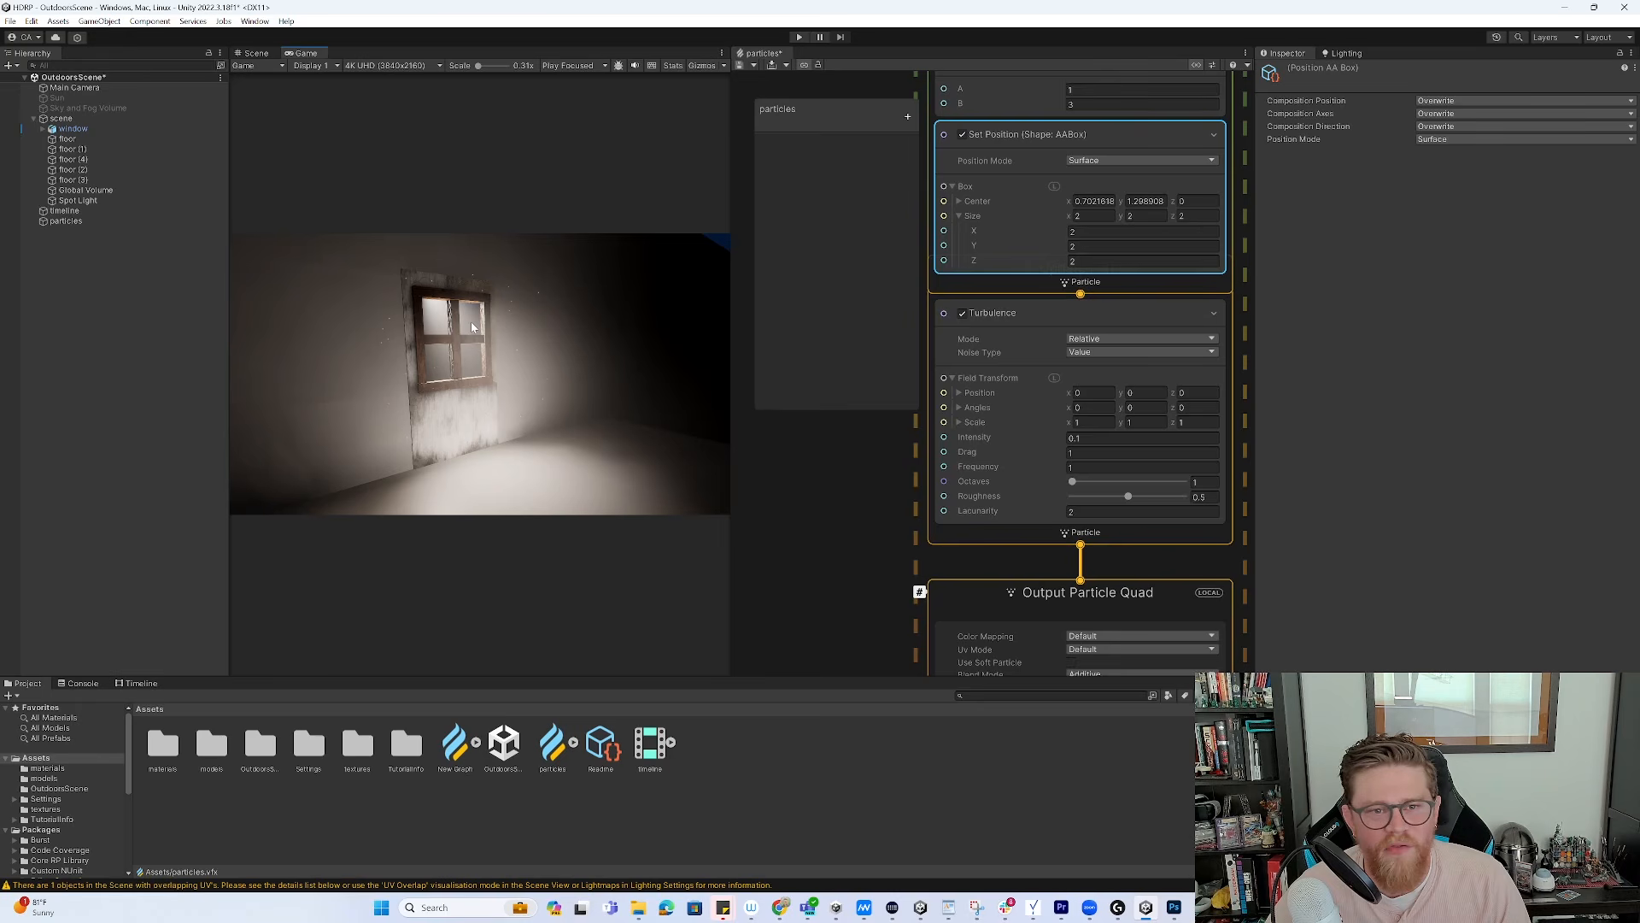
Move the position box down over the lit floor, centred at about X 0.07, Y 0.07, and check it through the scene camera
{"action": "left_click", "coordinate": [270, 57]}
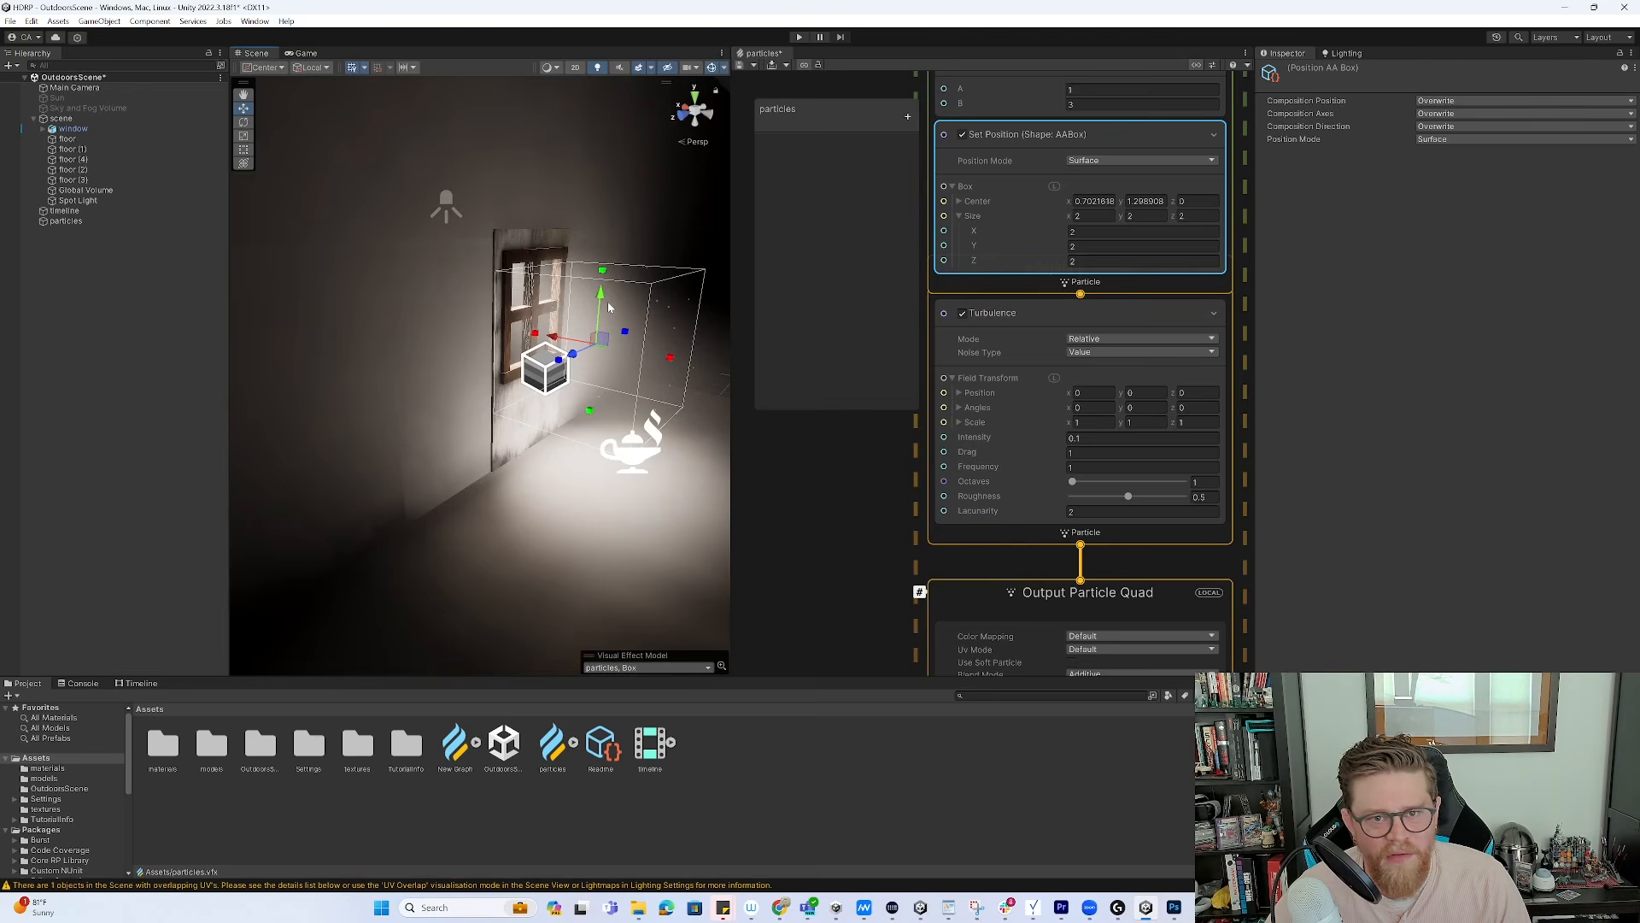
{"action": "left_click_drag", "start_coordinate": [609, 307], "coordinate": [571, 419]}
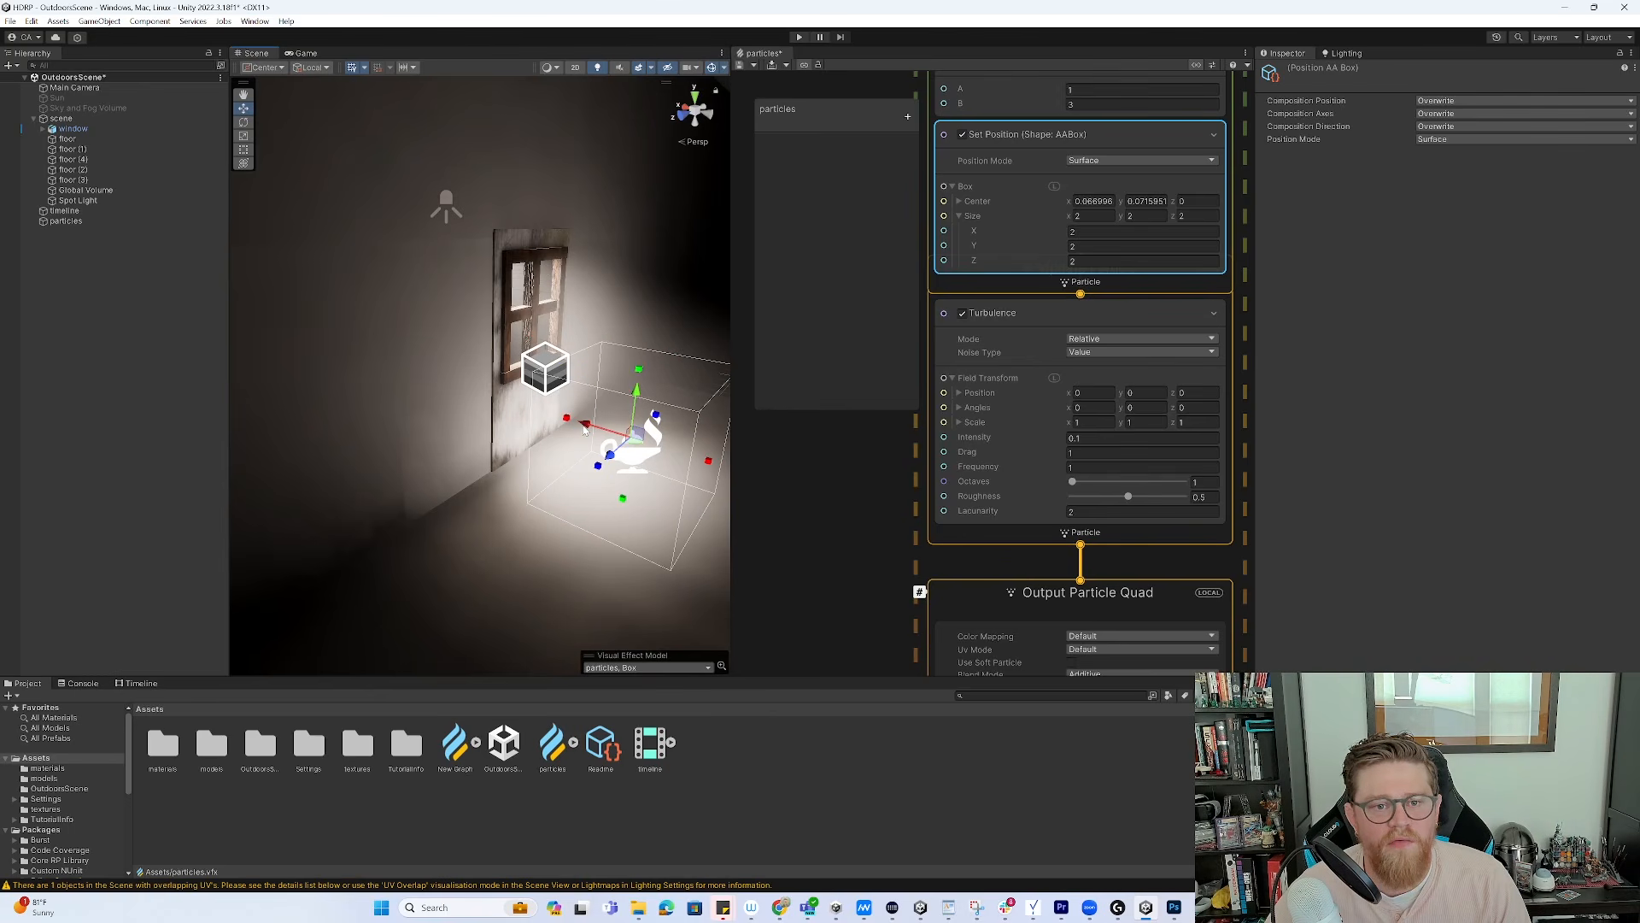
{"action": "left_click", "coordinate": [306, 53]}
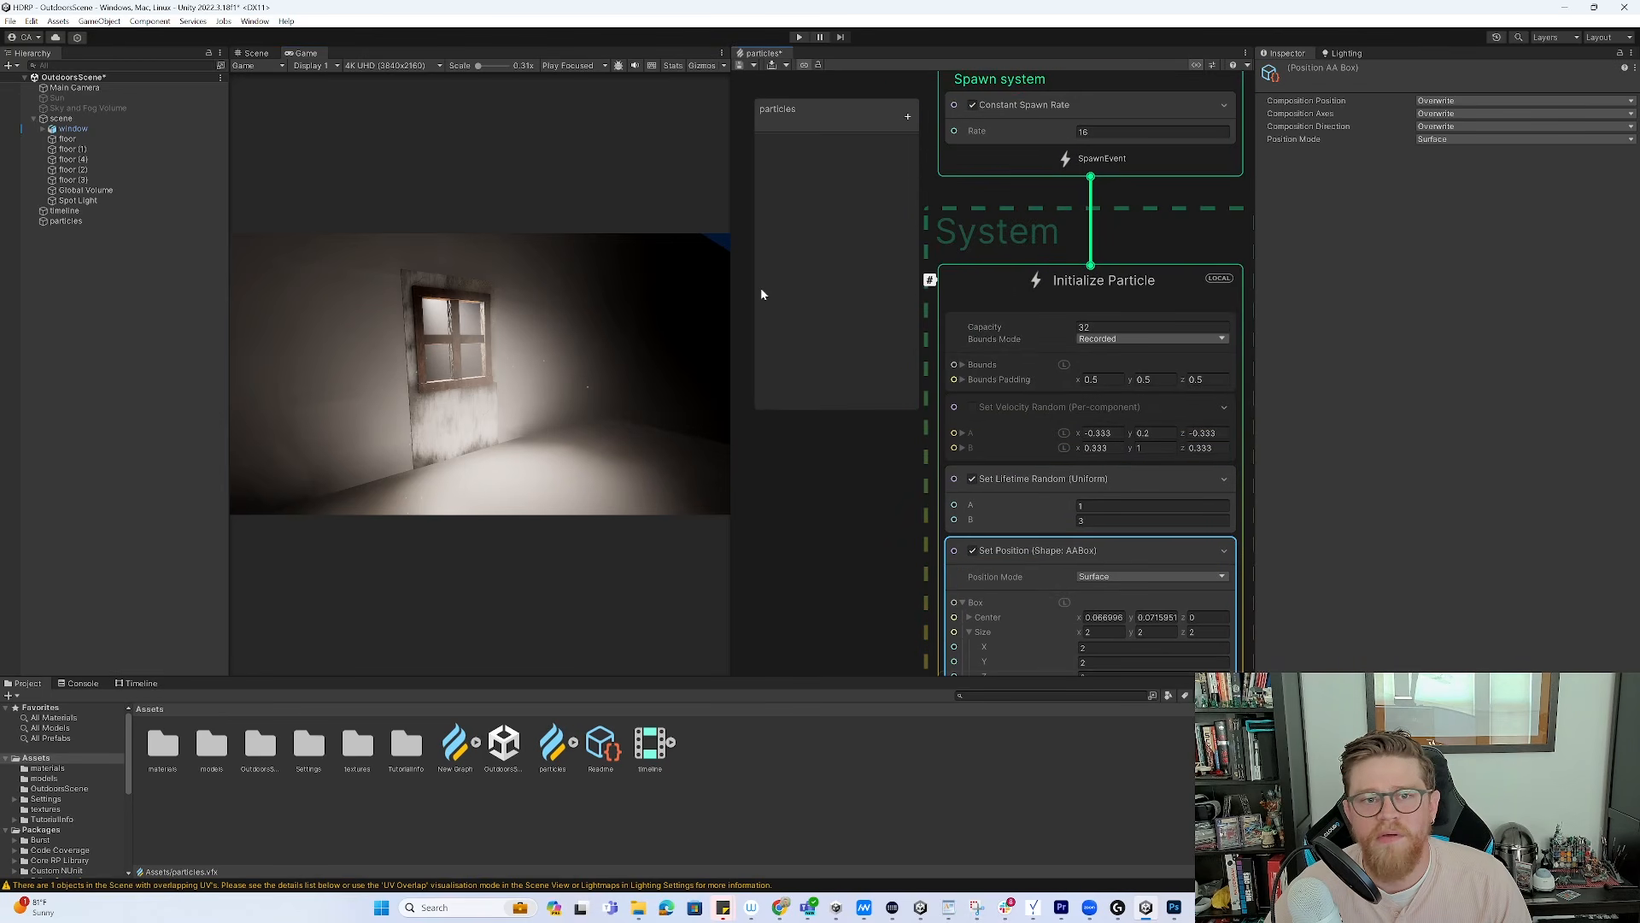
Set the constant spawn rate to 4 and the Initialize Particle capacity to 12
{"action": "left_click", "coordinate": [1106, 133]}
{"action": "type", "text": "4"}
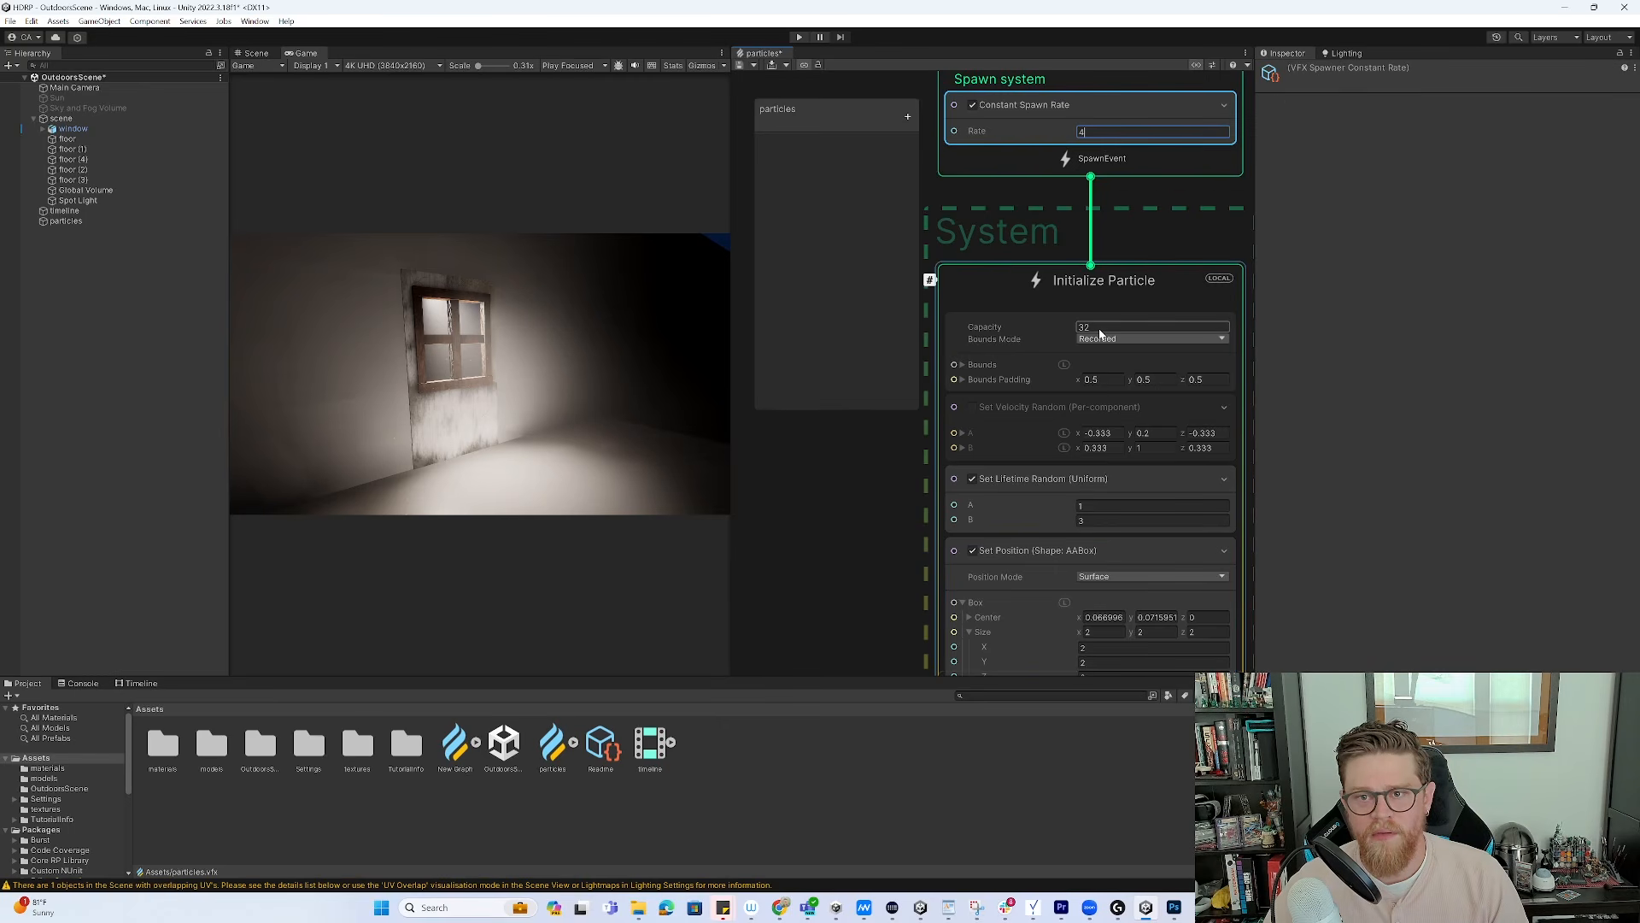
{"action": "left_click", "coordinate": [1102, 328]}
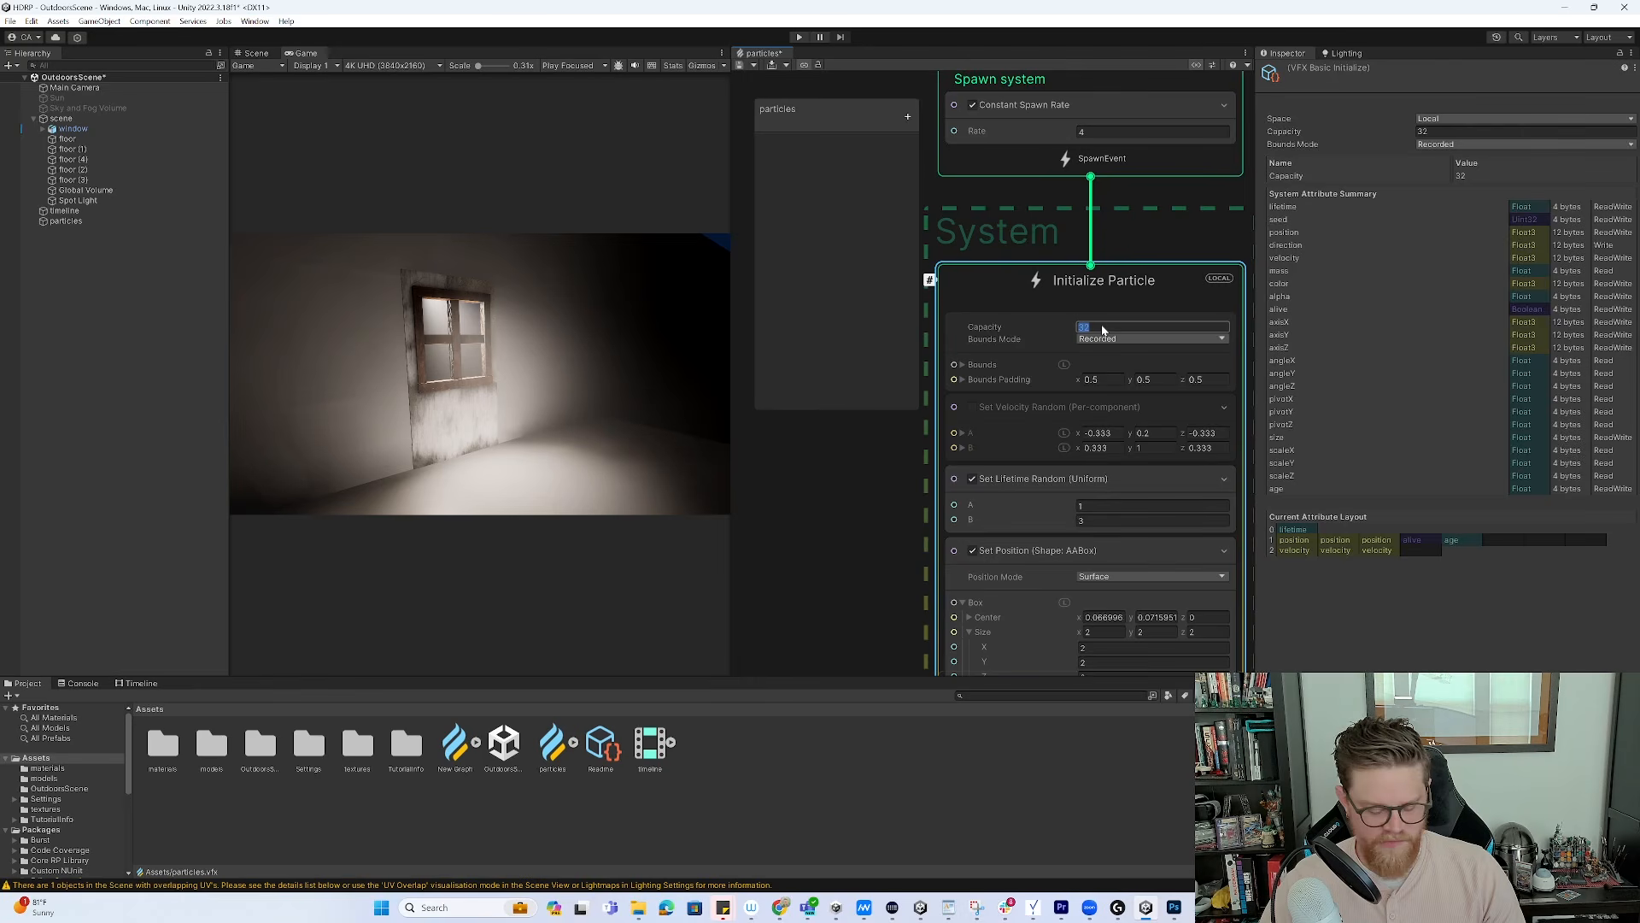
{"action": "type", "text": "12"}
{"action": "left_click", "coordinate": [771, 488]}
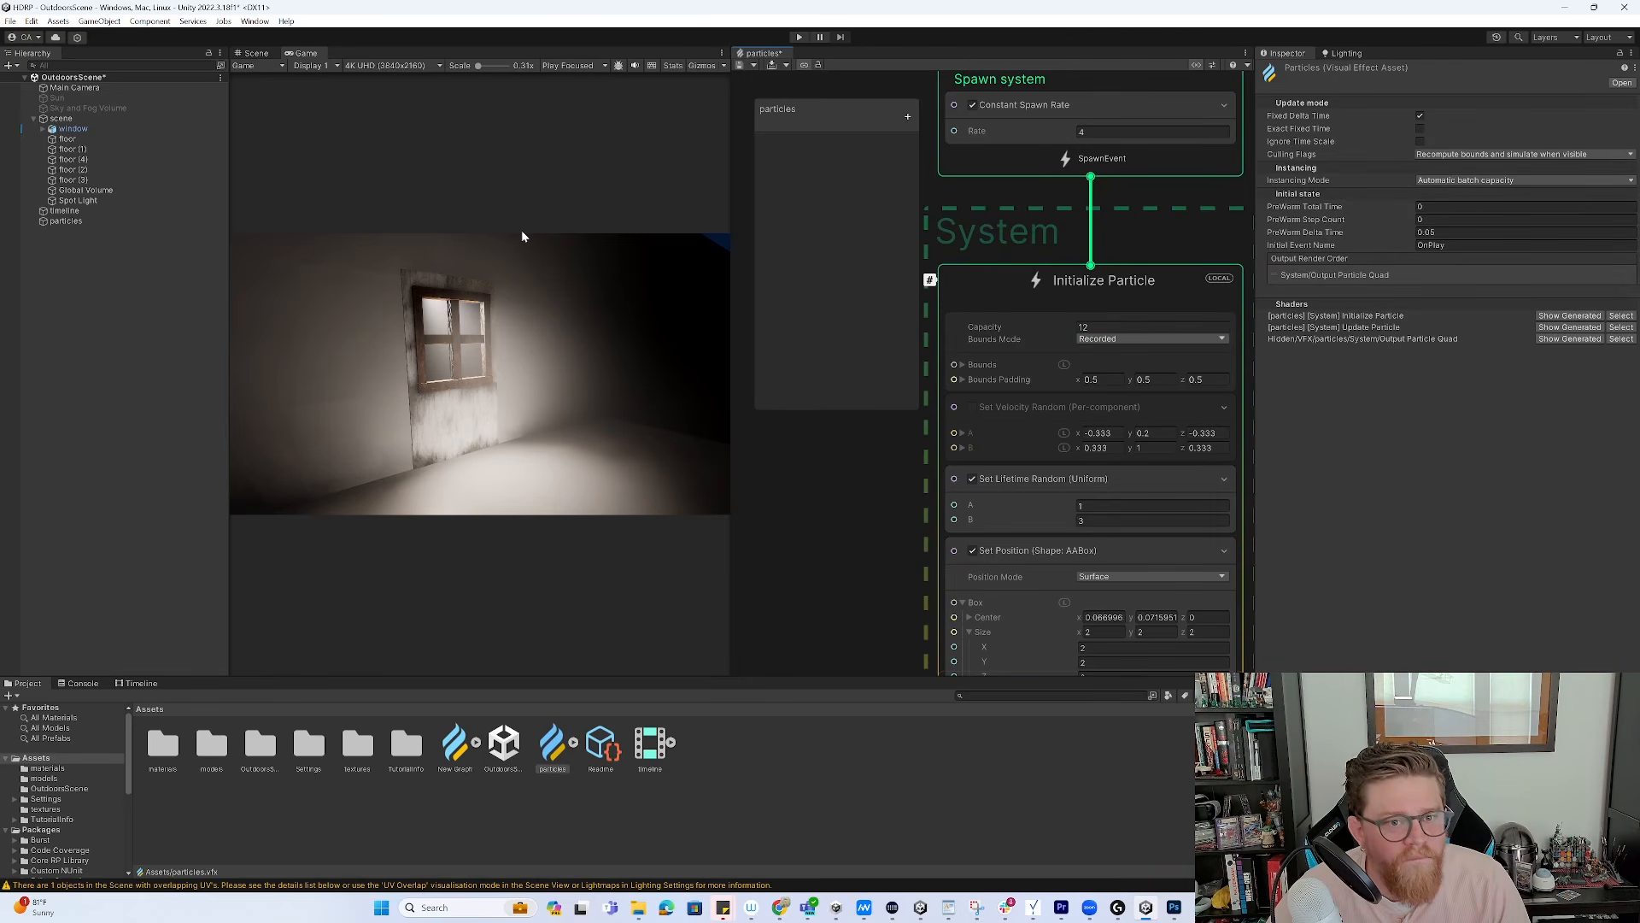
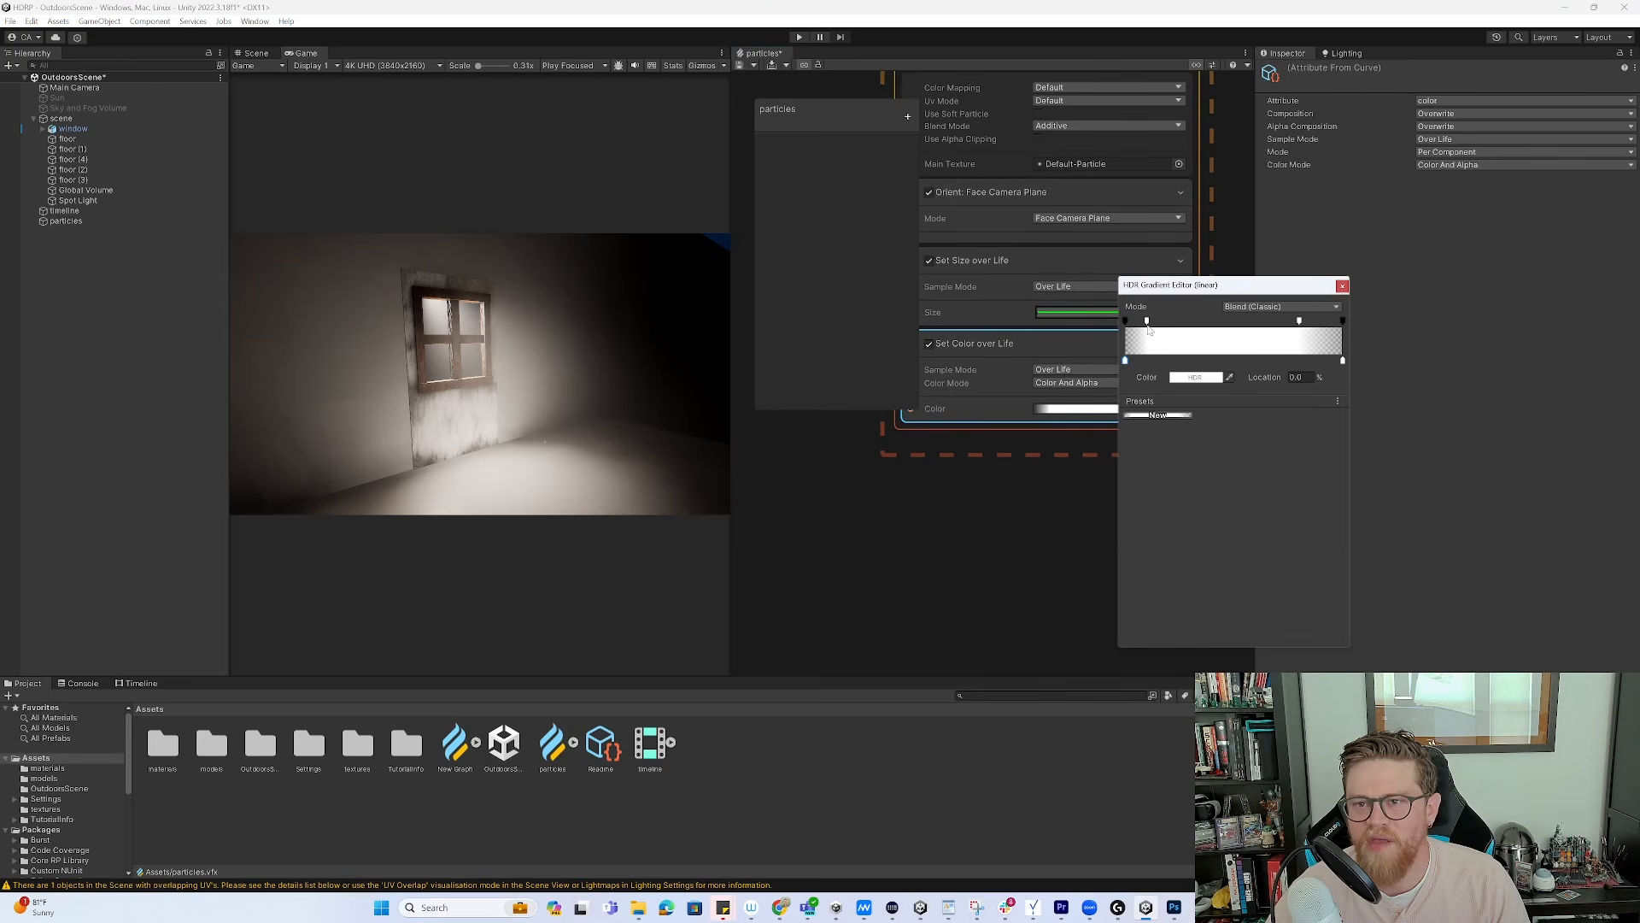
Lengthen the fades in the Set Color over Life gradient by moving its opaque alpha keys to about 30% and 72%
{"action": "left_click_drag", "start_coordinate": [1148, 325], "coordinate": [1191, 325]}
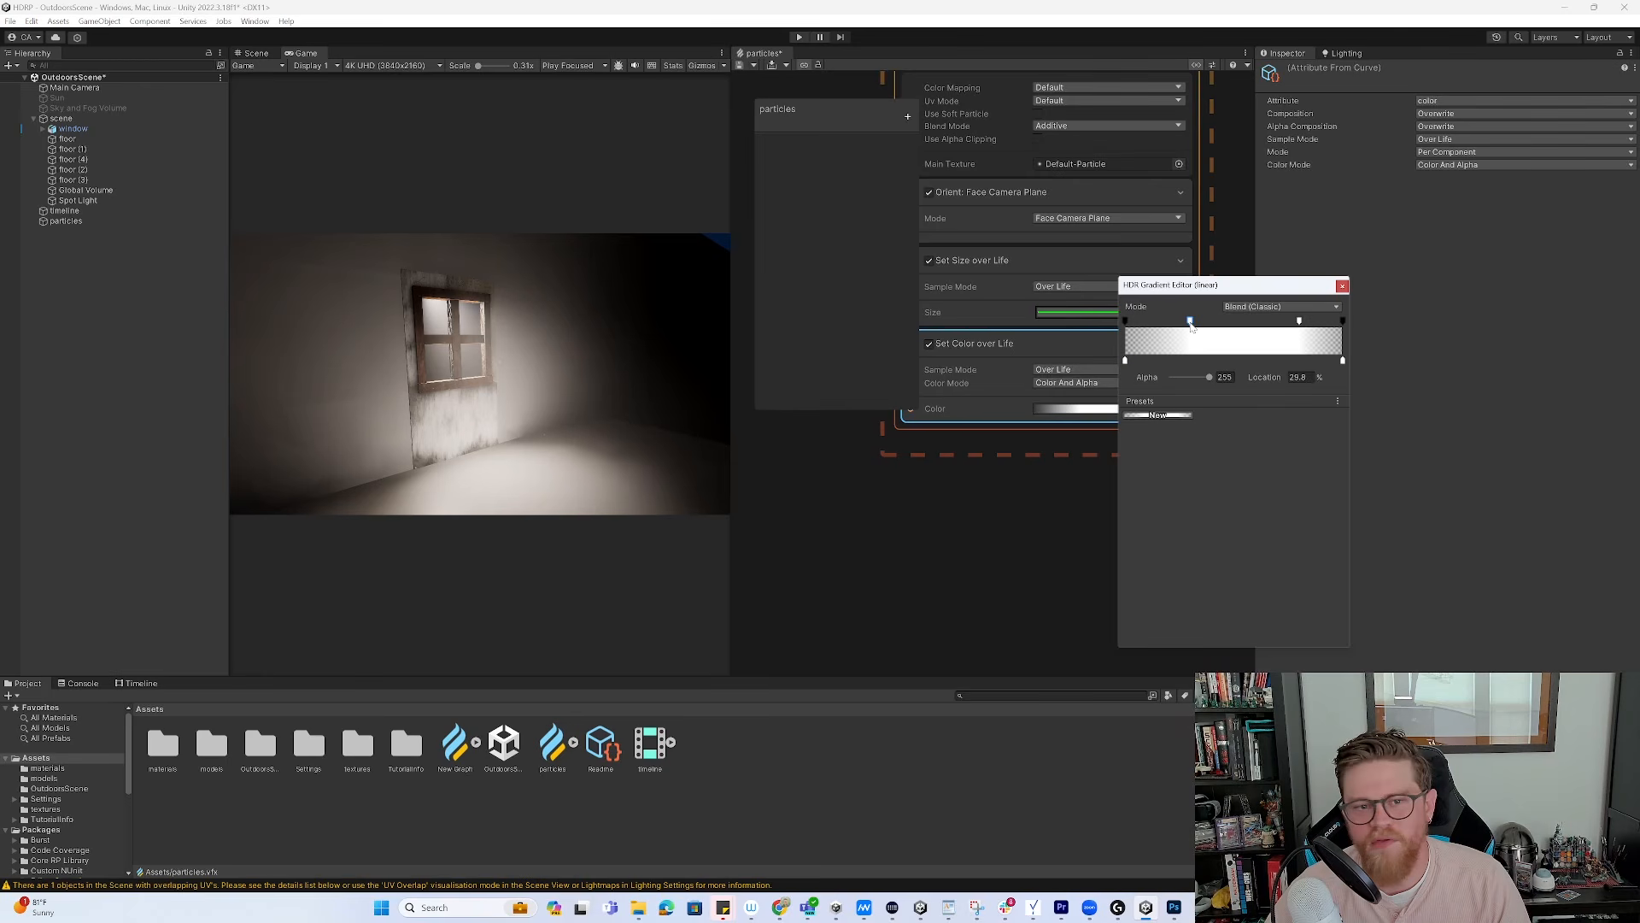
{"action": "left_click_drag", "start_coordinate": [1299, 322], "coordinate": [1281, 331]}
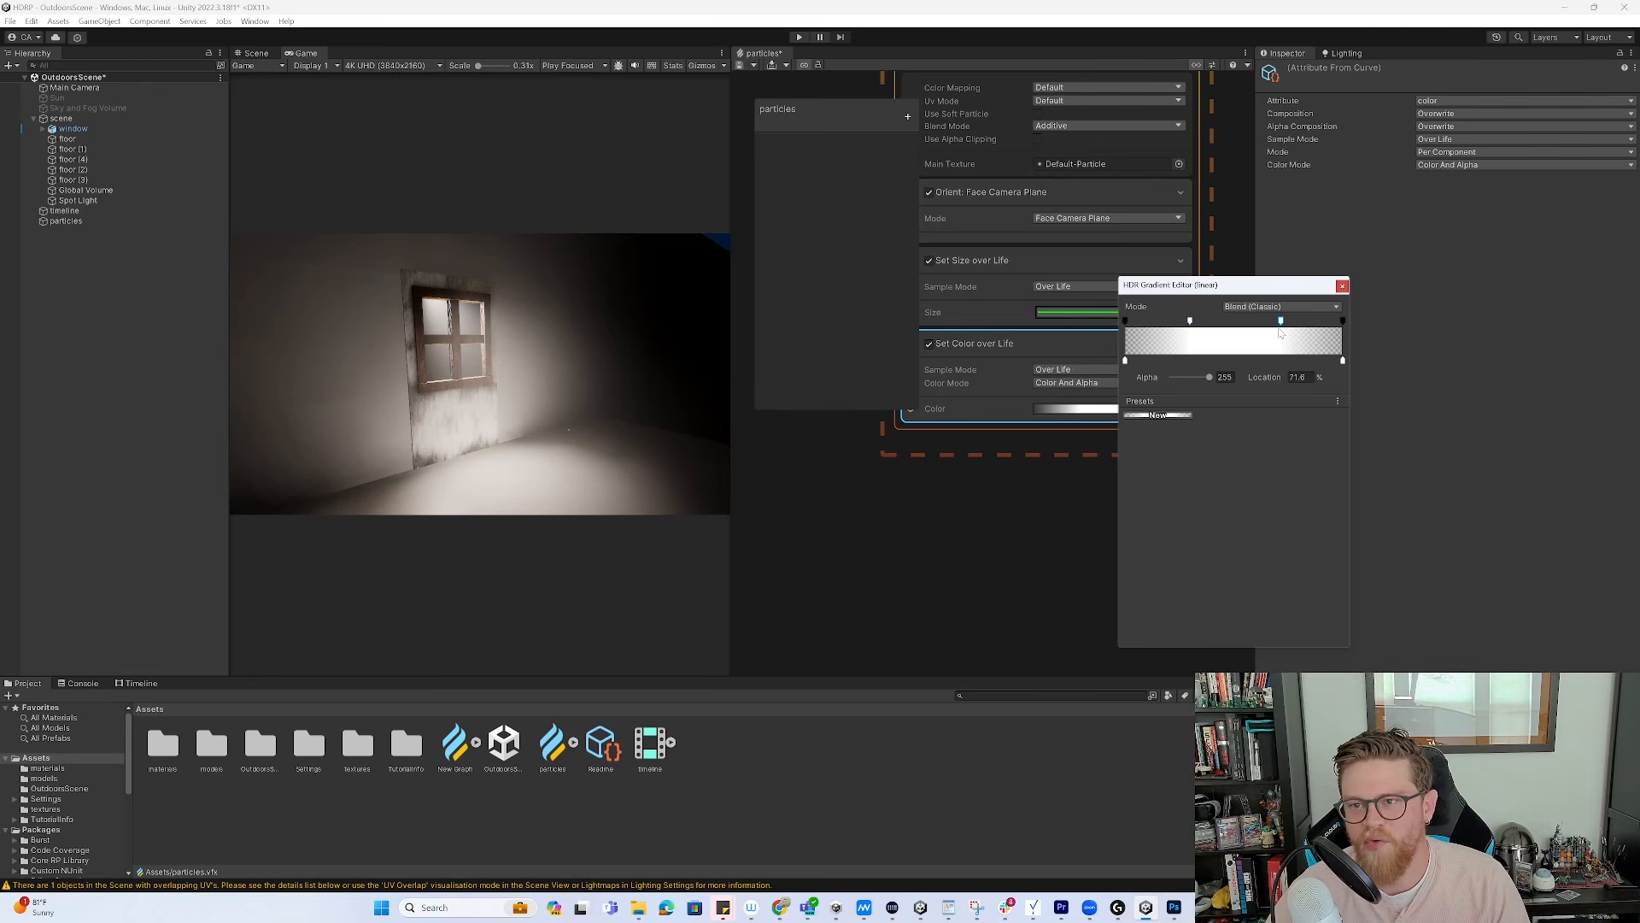
{"action": "left_click", "coordinate": [1344, 285]}
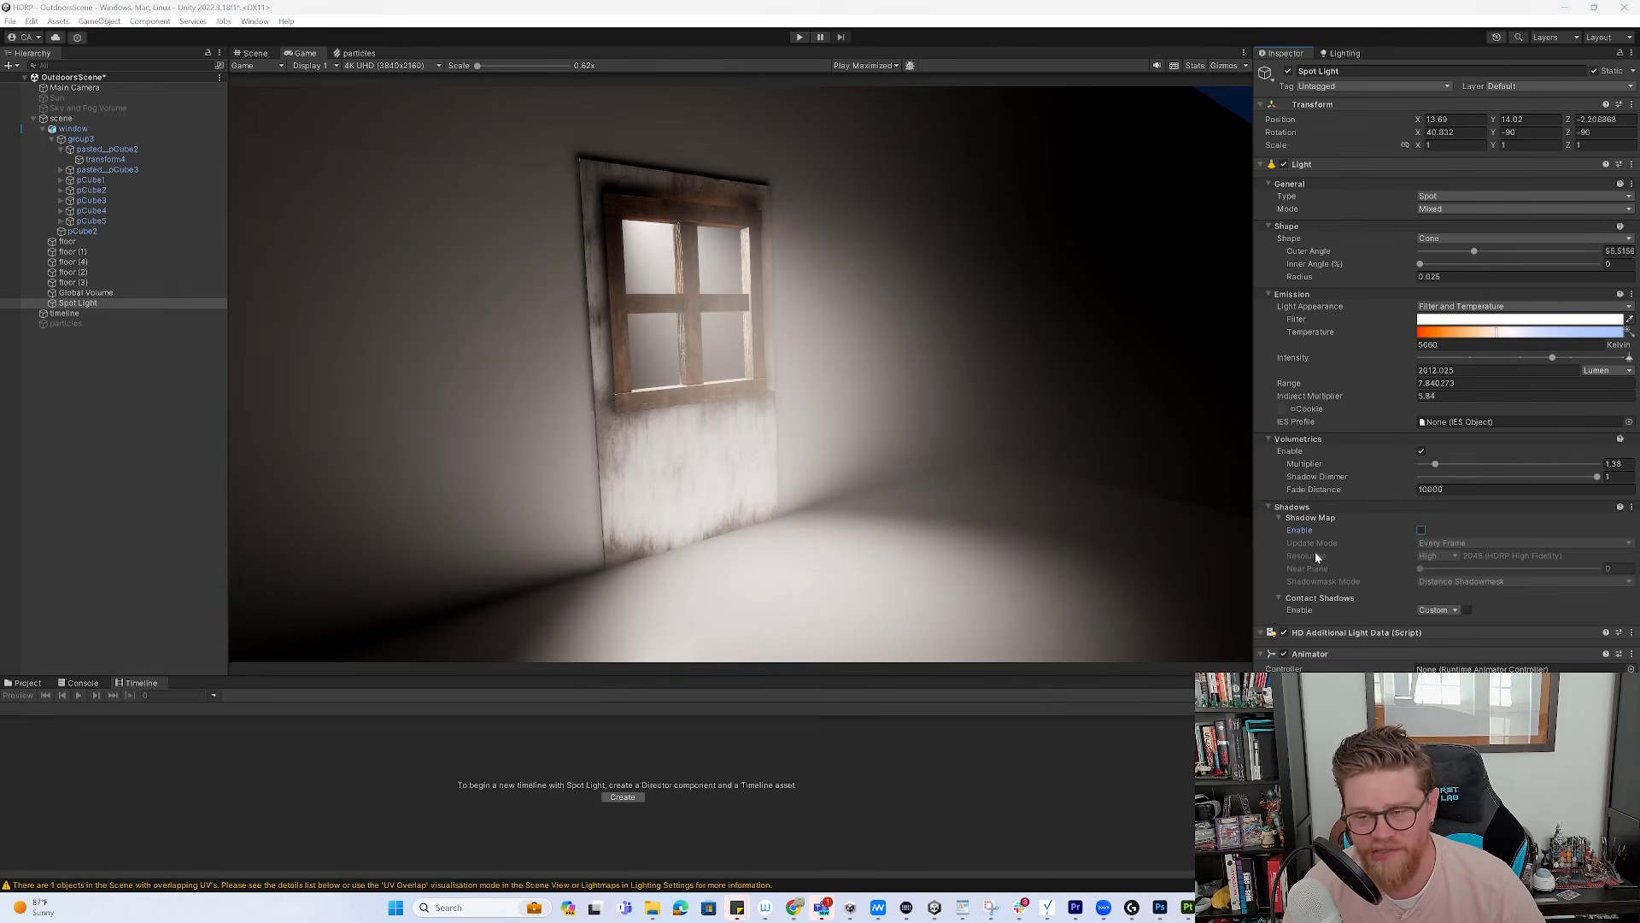
Enable the Spot Light's shadow map and keep its near plane at 0
{"action": "left_click", "coordinate": [1421, 530]}
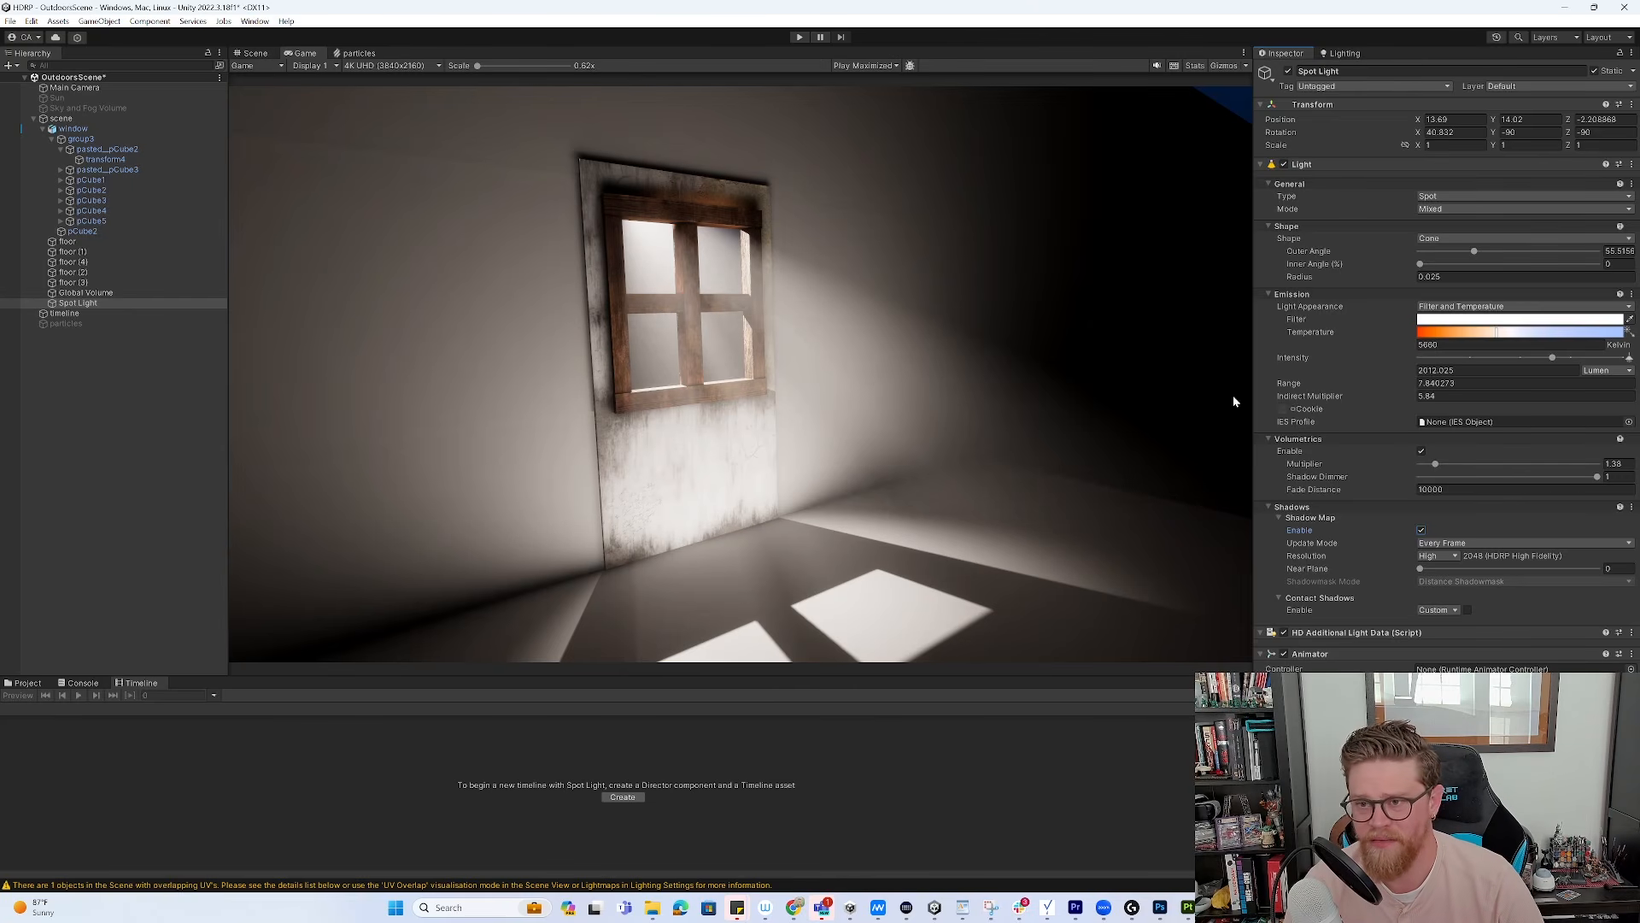
{"action": "mouse_move", "coordinate": [1421, 571]}
{"action": "left_mouse_down"}
{"action": "mouse_move", "coordinate": [1475, 571]}
{"action": "mouse_move", "coordinate": [1411, 562]}
{"action": "left_mouse_up"}
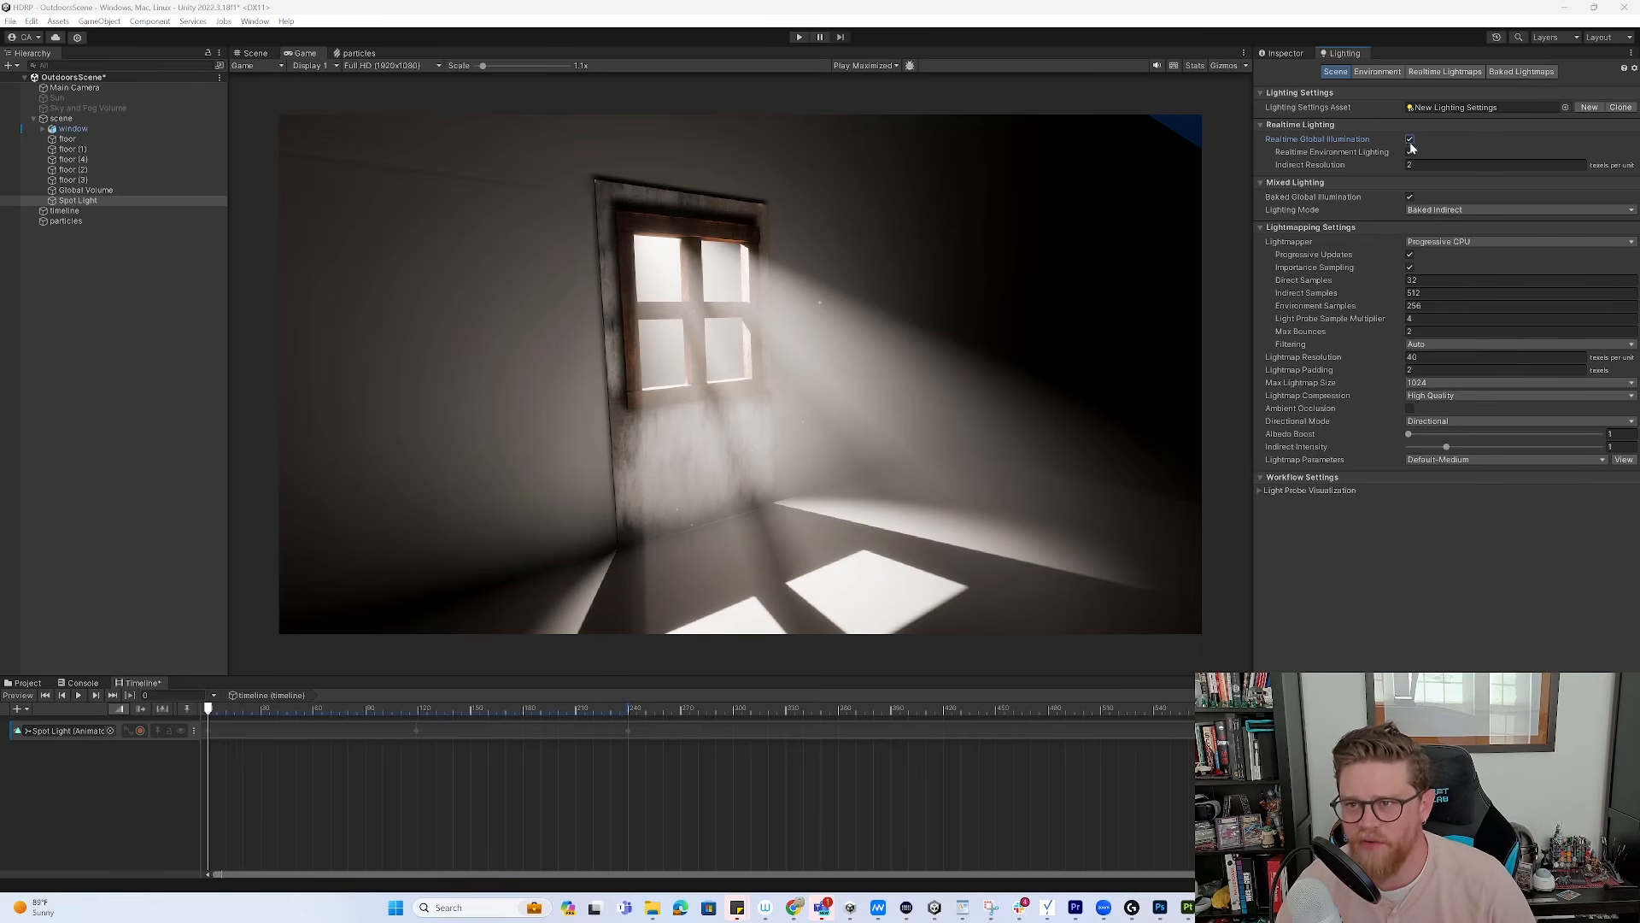
Turn off Realtime Global Illumination in the lighting settings and open the Spot Light's Mode choices
{"action": "left_click", "coordinate": [1410, 139]}
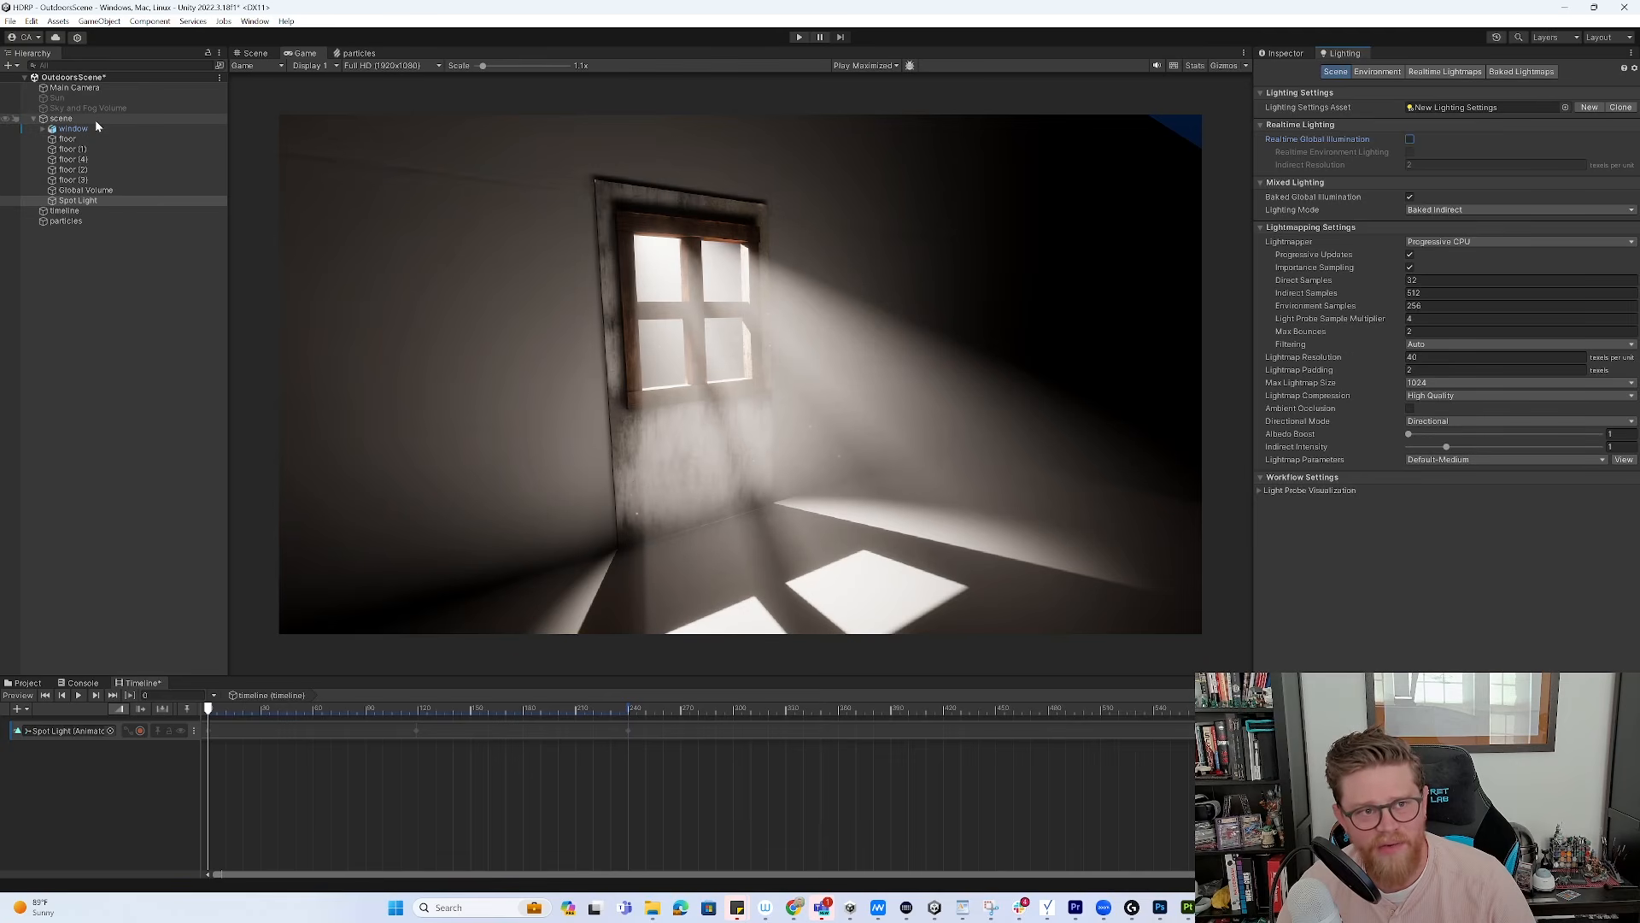
{"action": "left_click", "coordinate": [99, 200]}
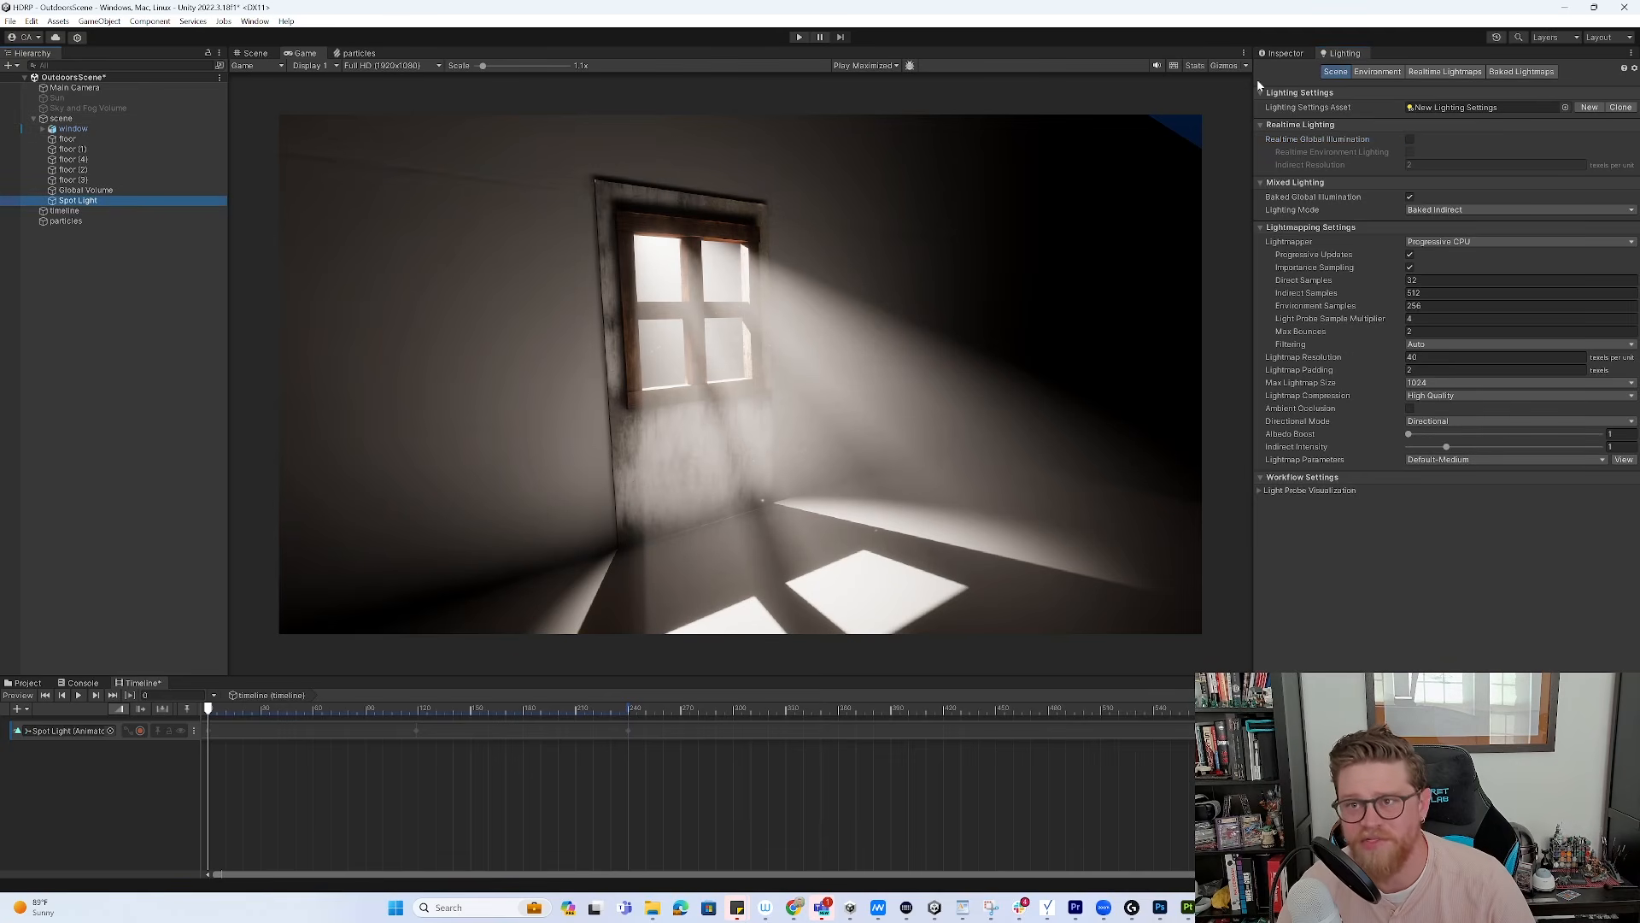
{"action": "left_click", "coordinate": [1284, 53]}
{"action": "left_click", "coordinate": [1495, 209]}
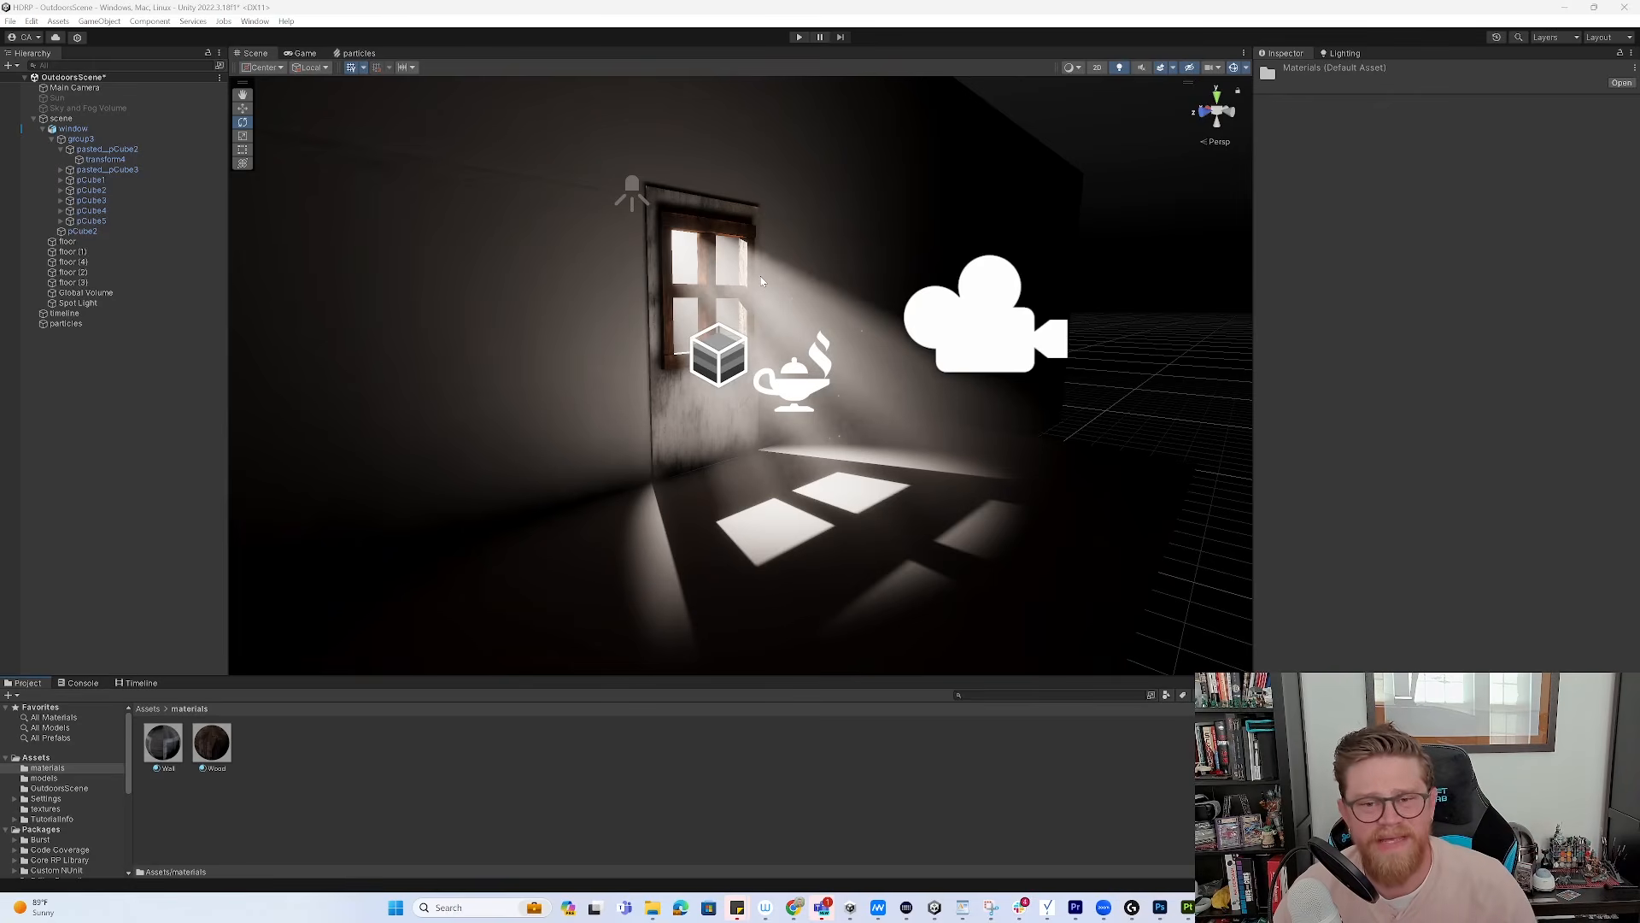
Create a new material named default2 in the materials folder
{"action": "left_click_drag", "start_coordinate": [776, 312], "coordinate": [309, 62], "text": "alt"}
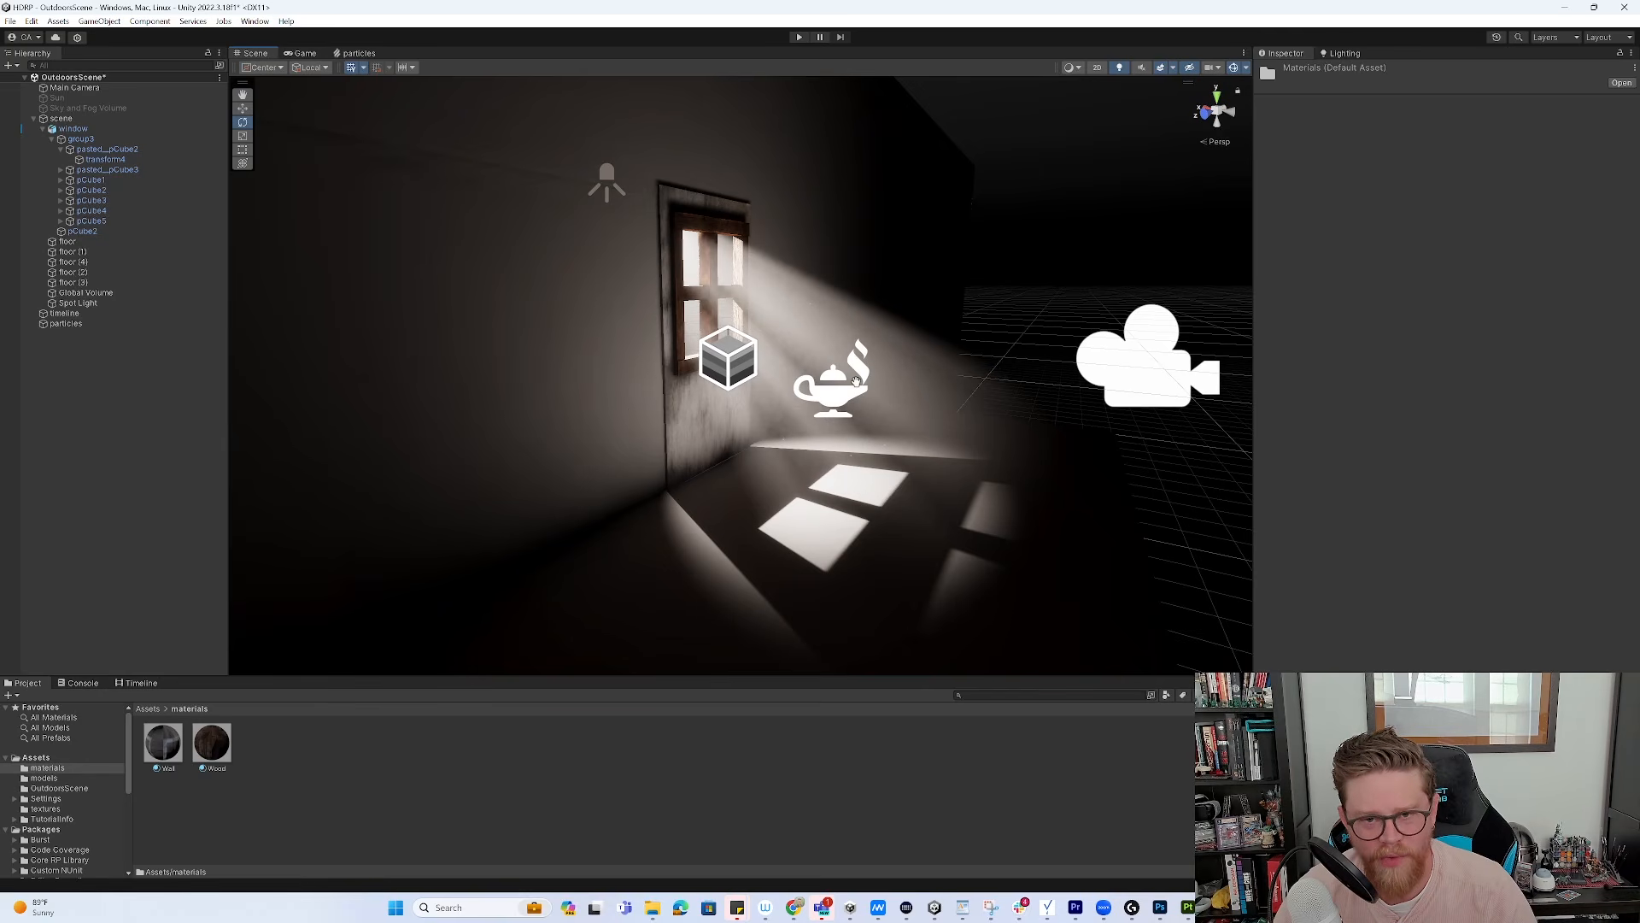
{"action": "middle_click_drag", "start_coordinate": [679, 296], "coordinate": [739, 330]}
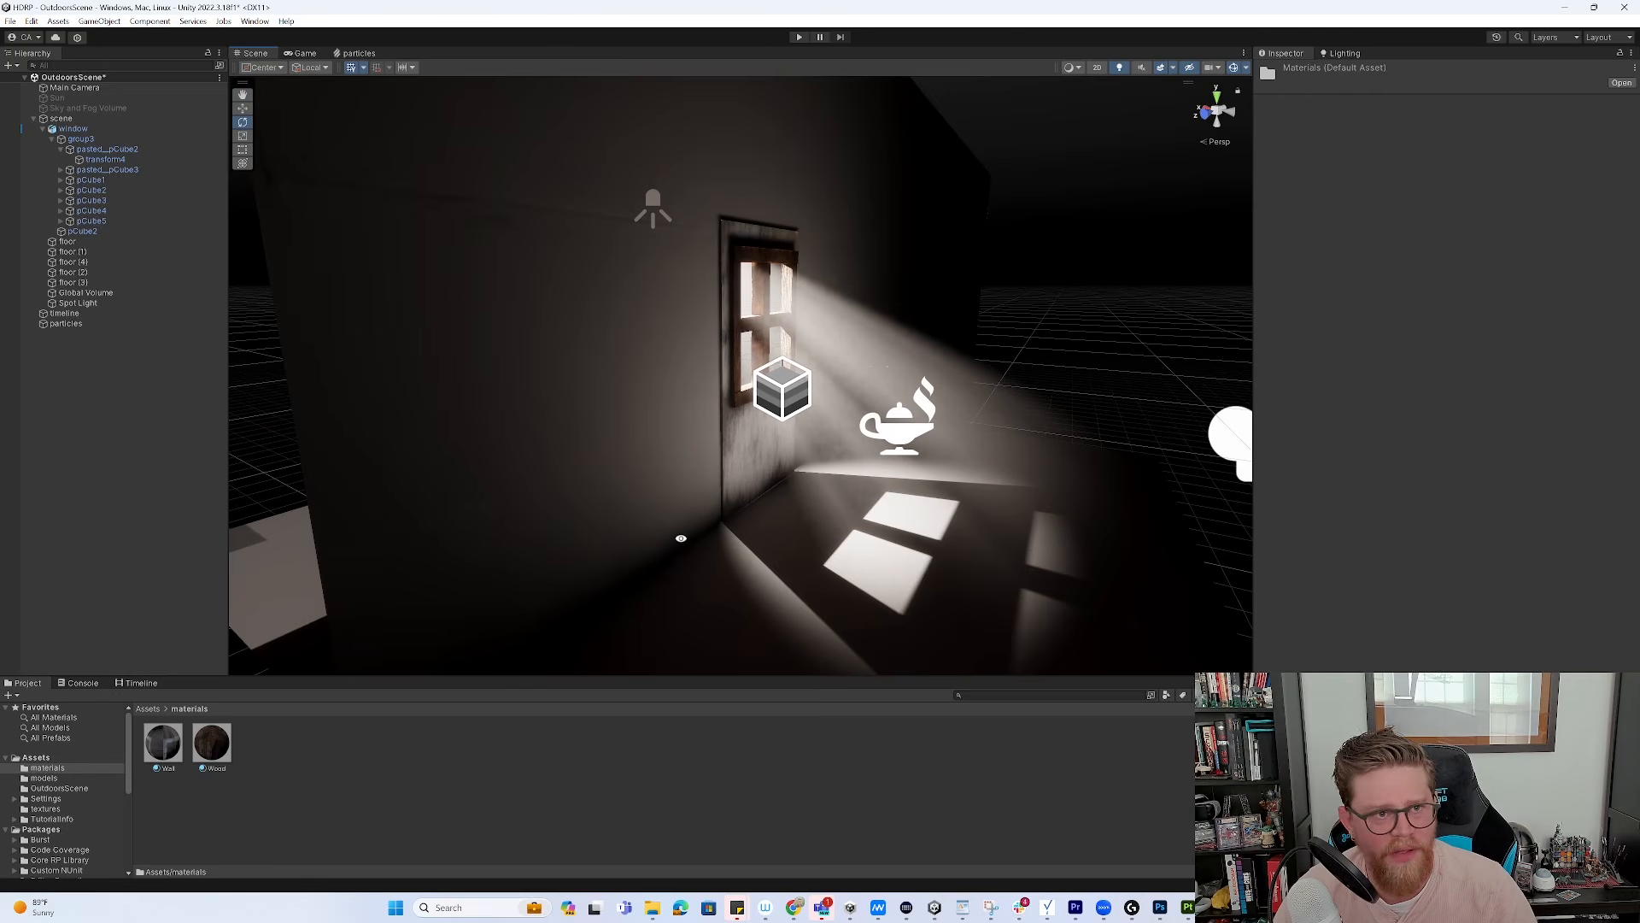
{"action": "left_click_drag", "start_coordinate": [681, 538], "coordinate": [678, 538], "text": "alt"}
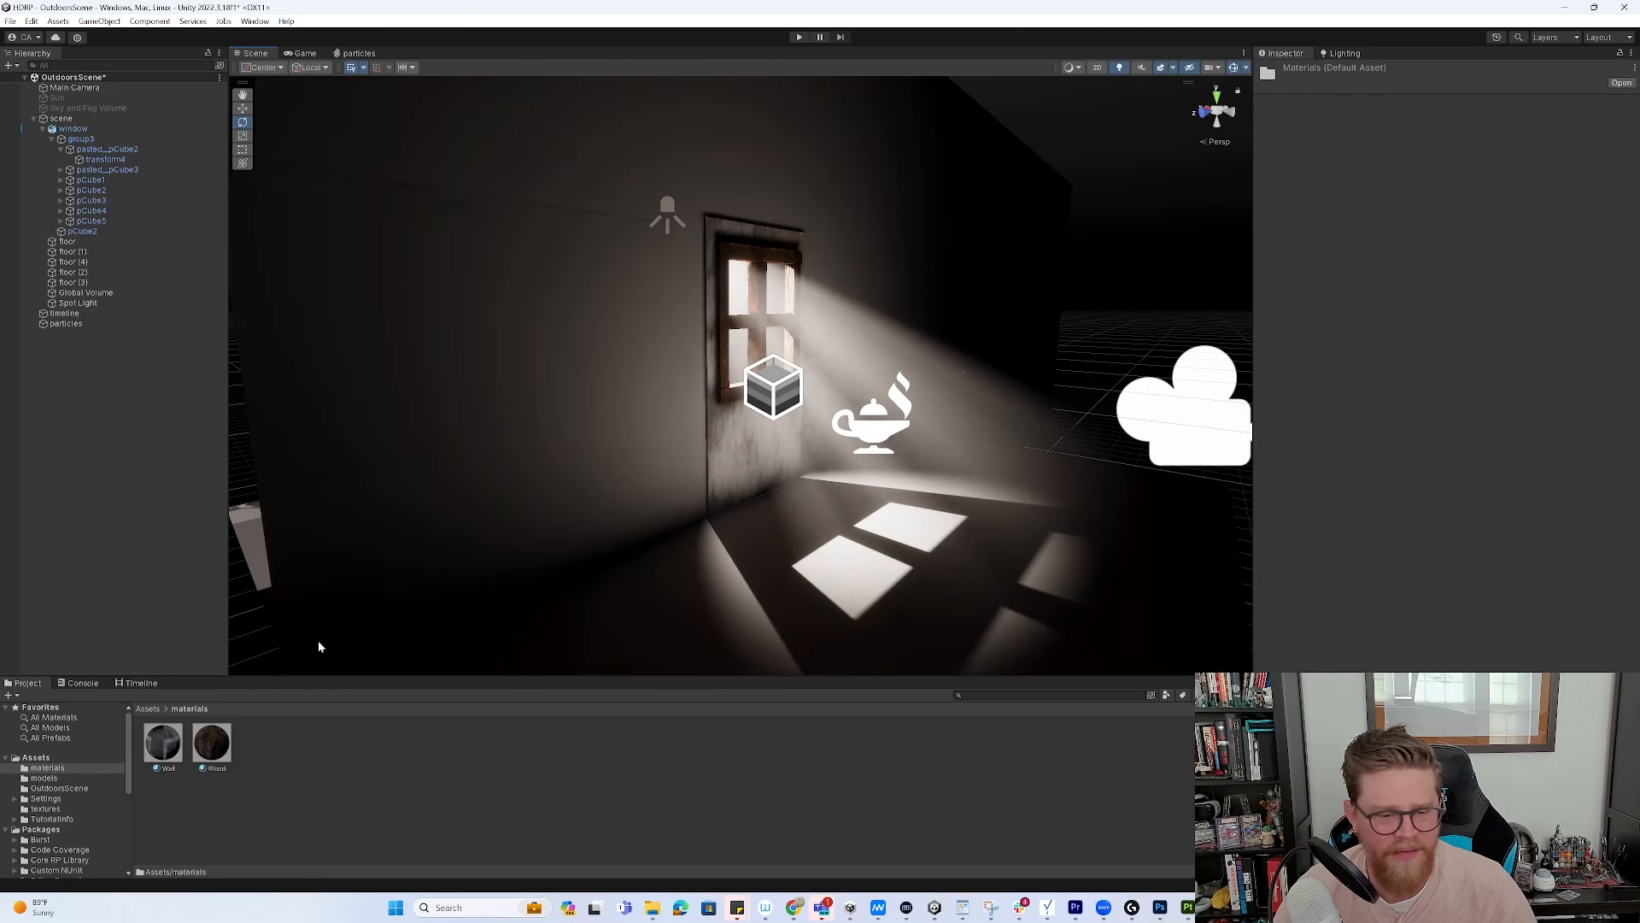
{"action": "right_click", "coordinate": [304, 778]}
{"action": "mouse_move", "coordinate": [342, 403]}
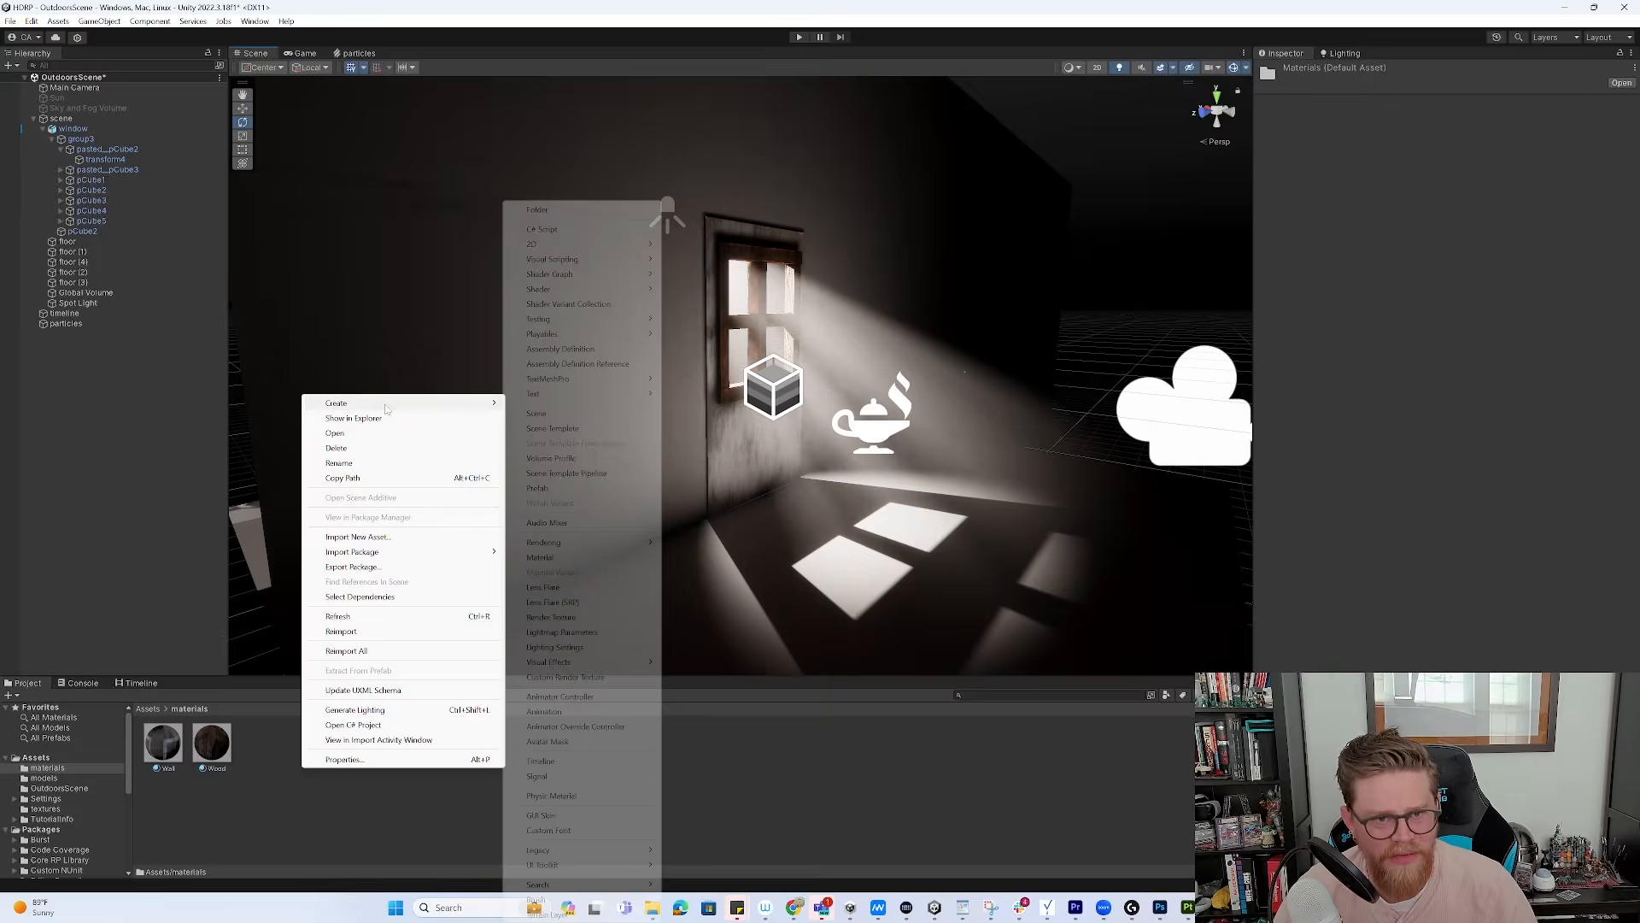
{"action": "left_click", "coordinate": [593, 557]}
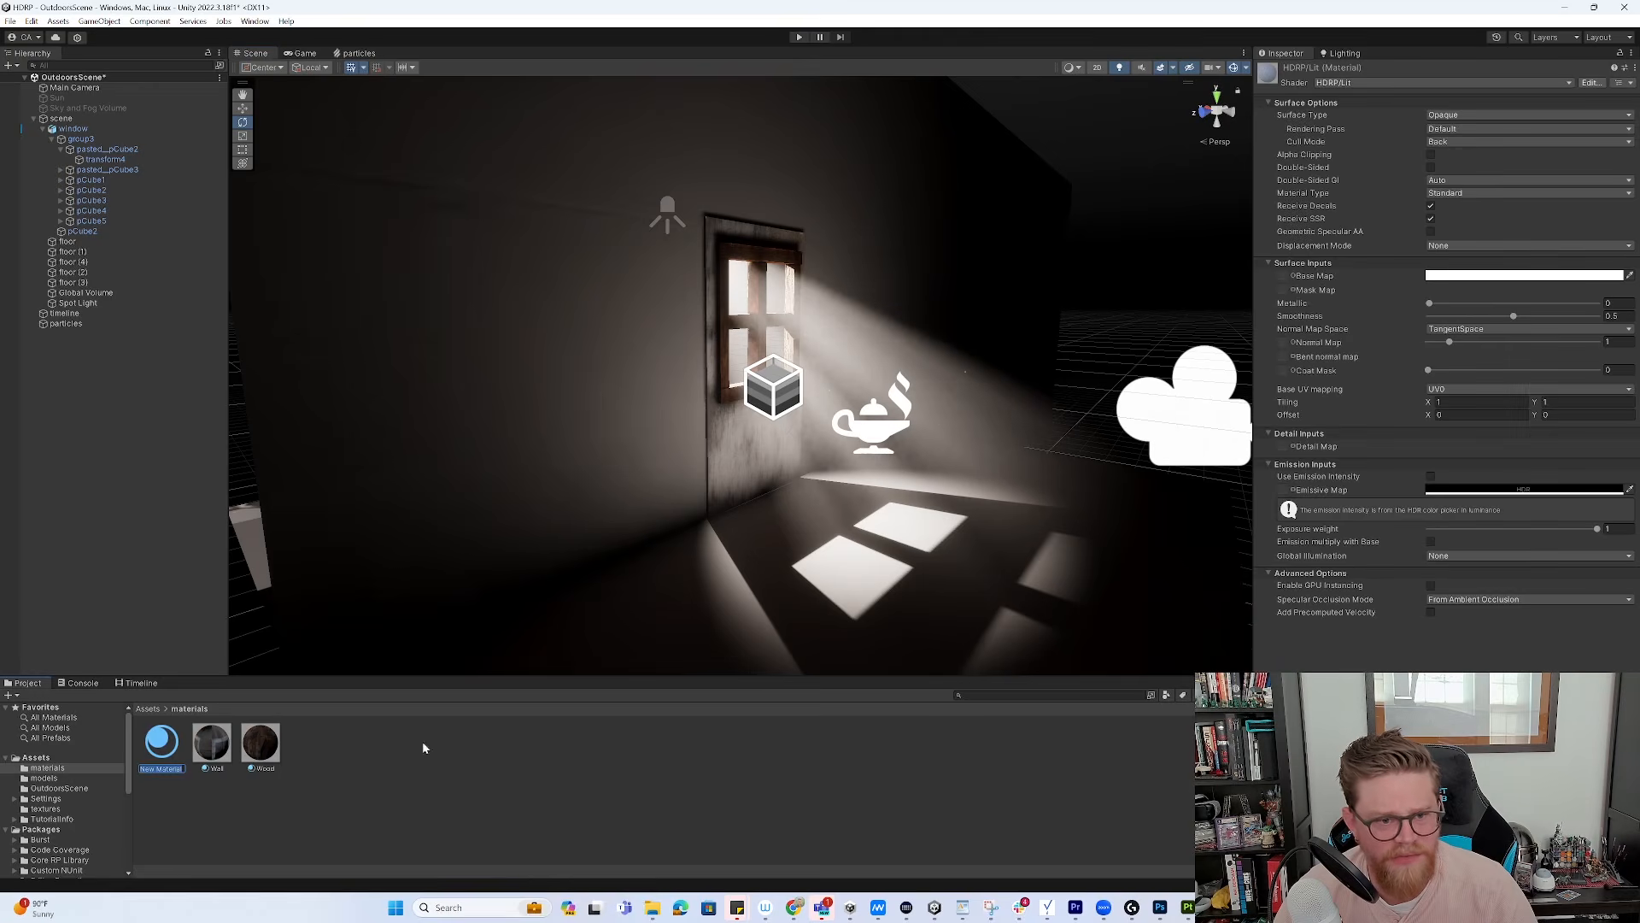
{"action": "type", "text": "default2"}
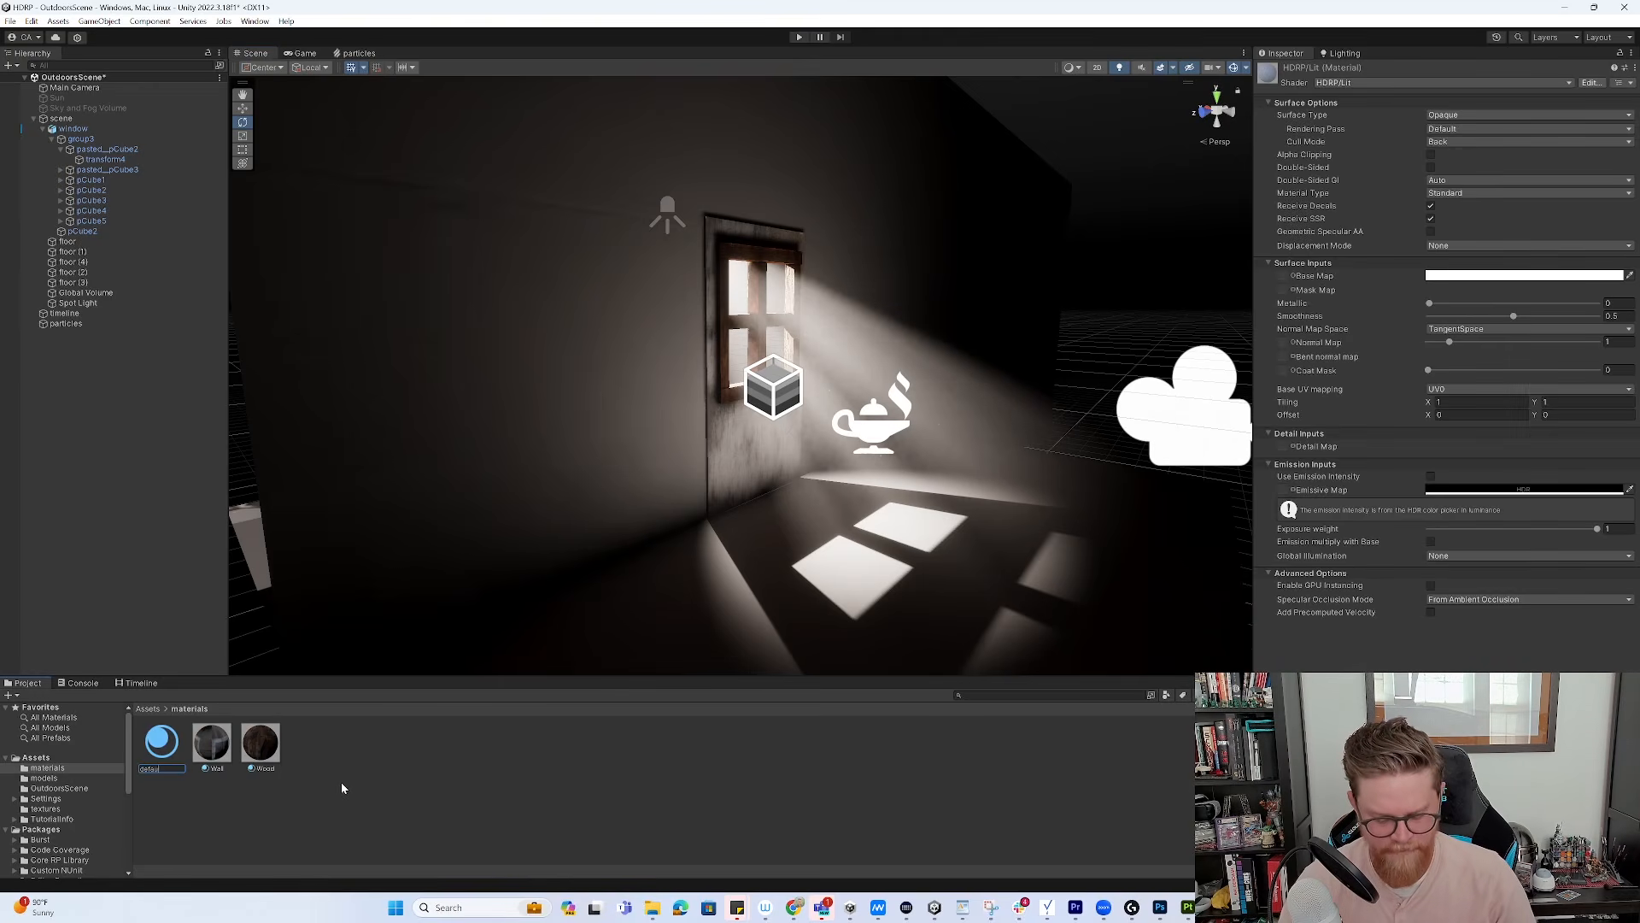
{"action": "key", "text": "Return"}
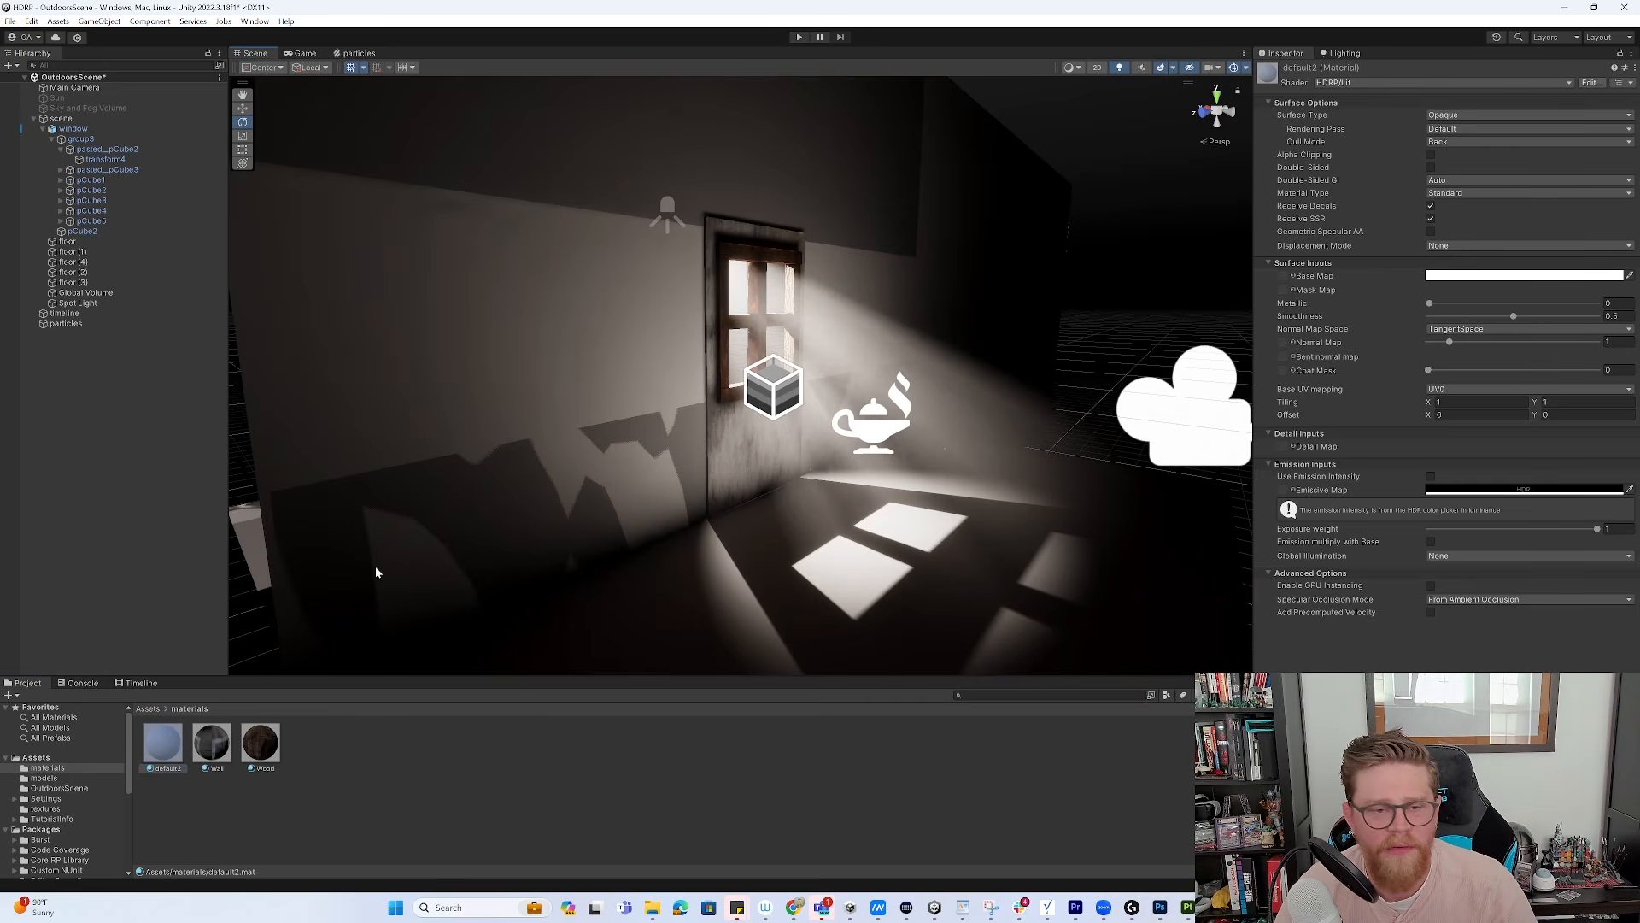
Make the default2 material double-sided, switching the option off and on again to compare the light on the walls and floor
{"action": "left_click_drag", "start_coordinate": [344, 532], "coordinate": [699, 519]}
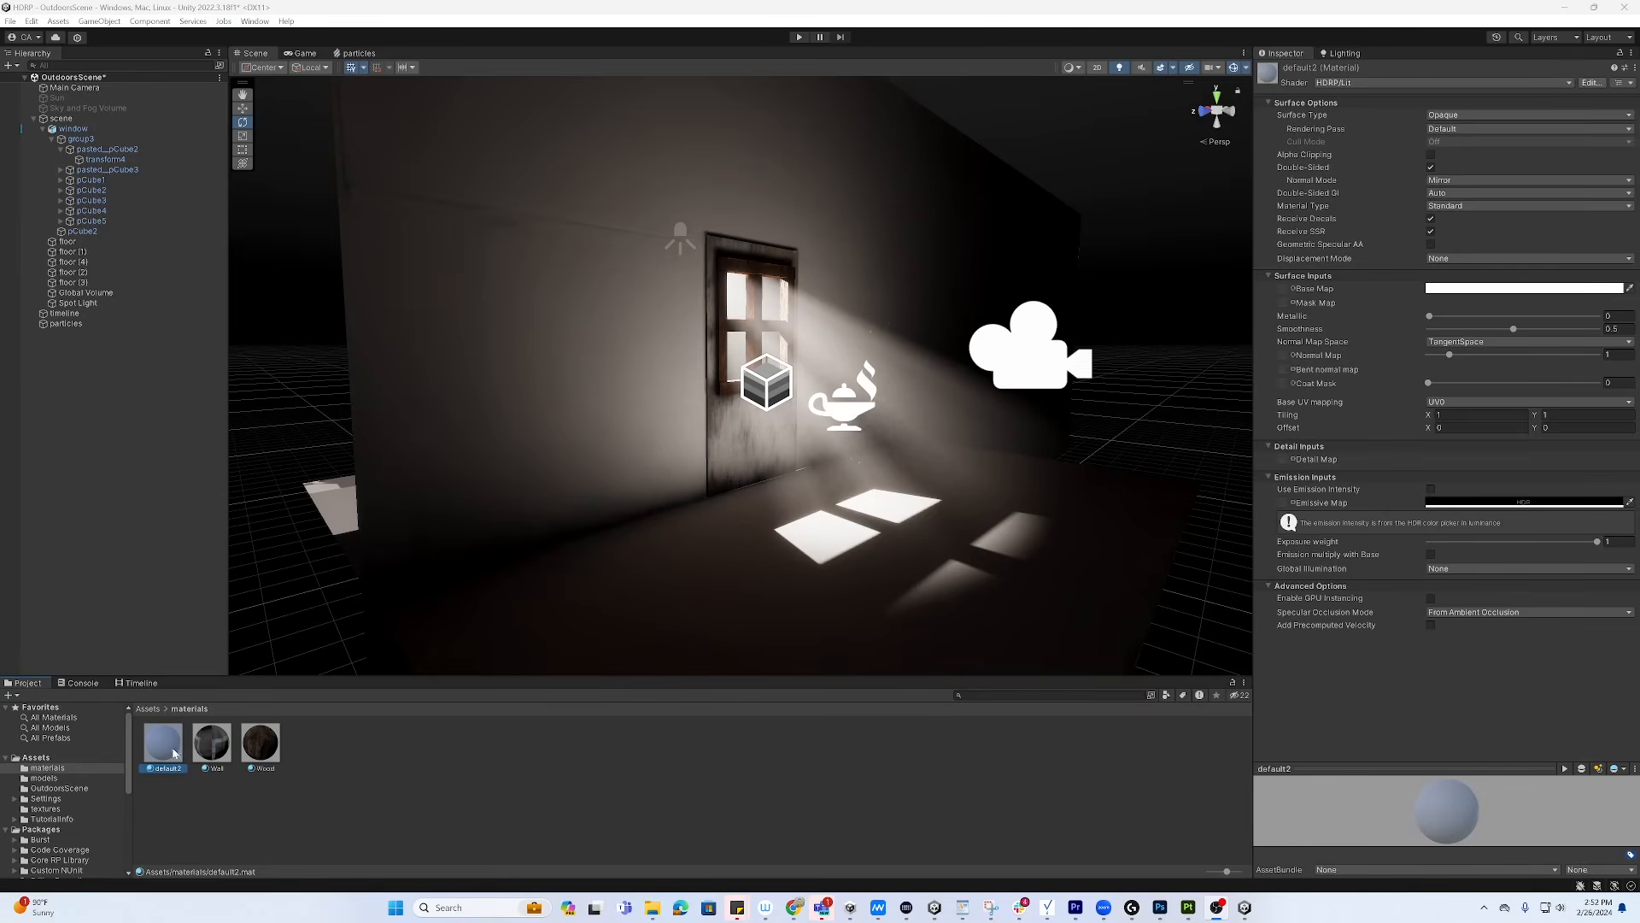
{"action": "left_click", "coordinate": [1431, 168]}
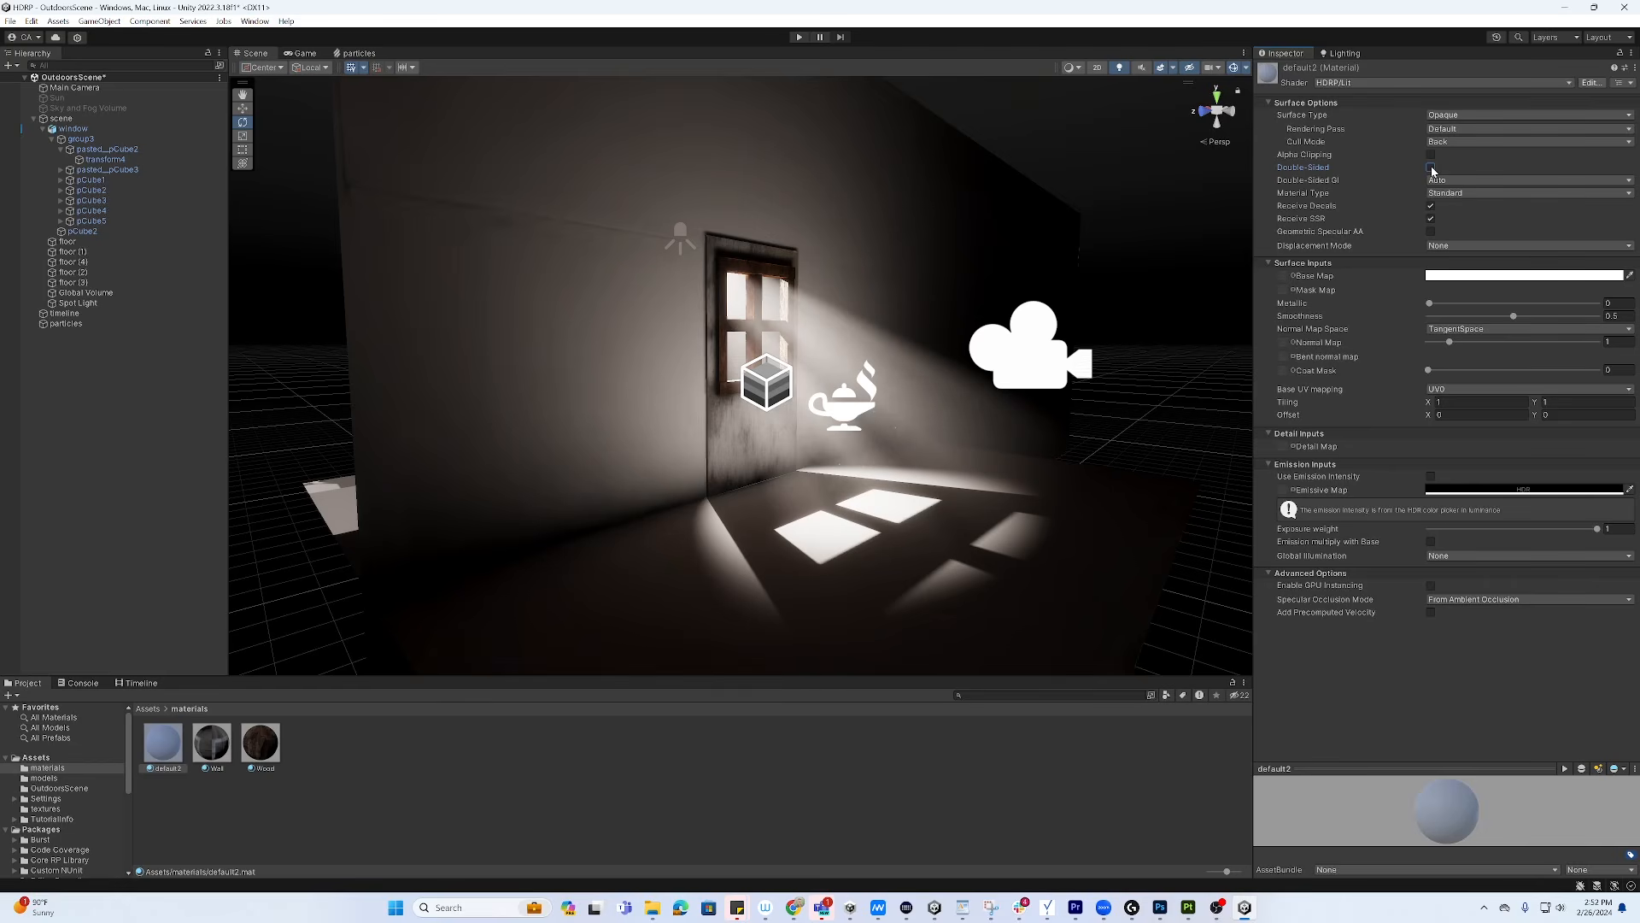
{"action": "left_click", "coordinate": [1431, 168]}
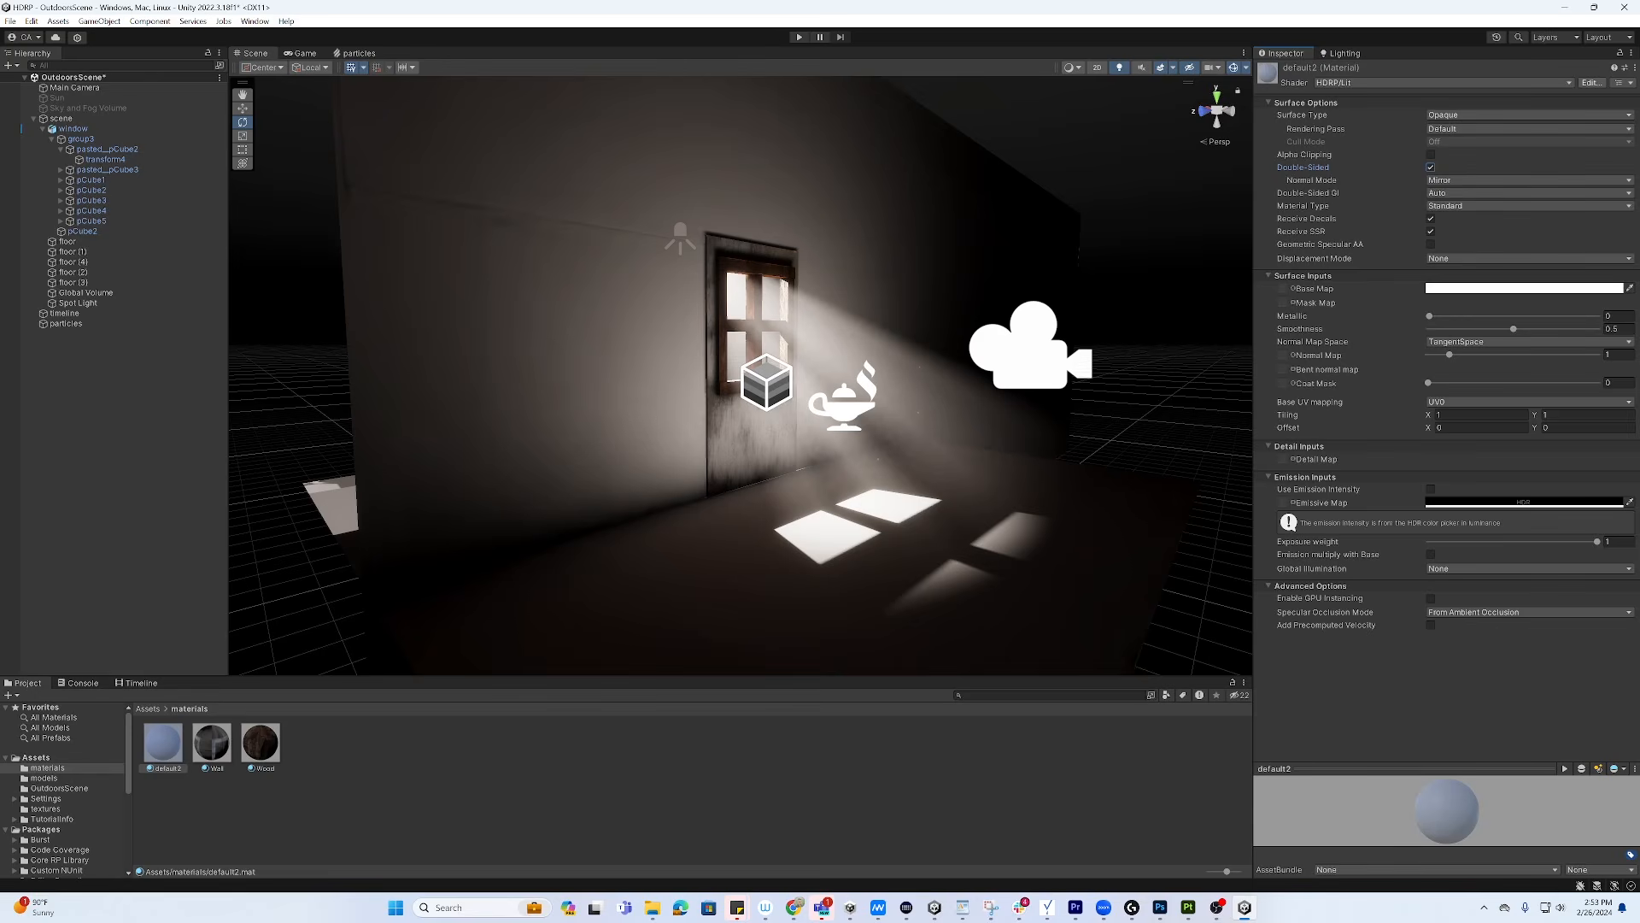
Run the scene and enlarge the Game view to 1.7x scale to check the light and dust particles
{"action": "key", "text": "ctrl+p"}
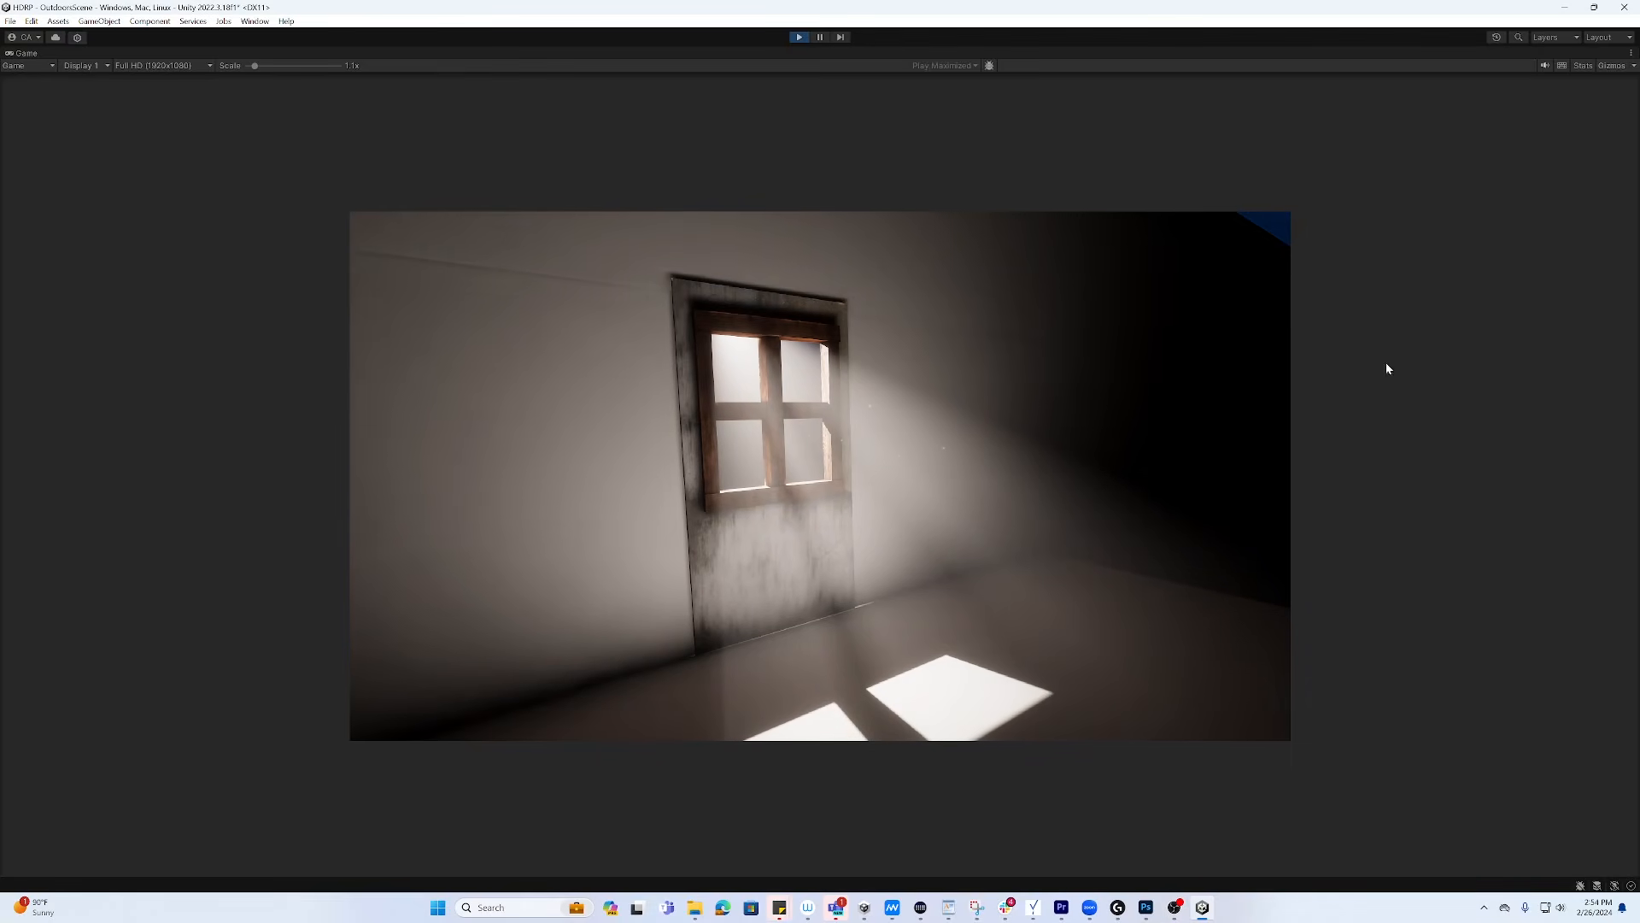
{"action": "left_click_drag", "start_coordinate": [256, 66], "coordinate": [275, 67]}
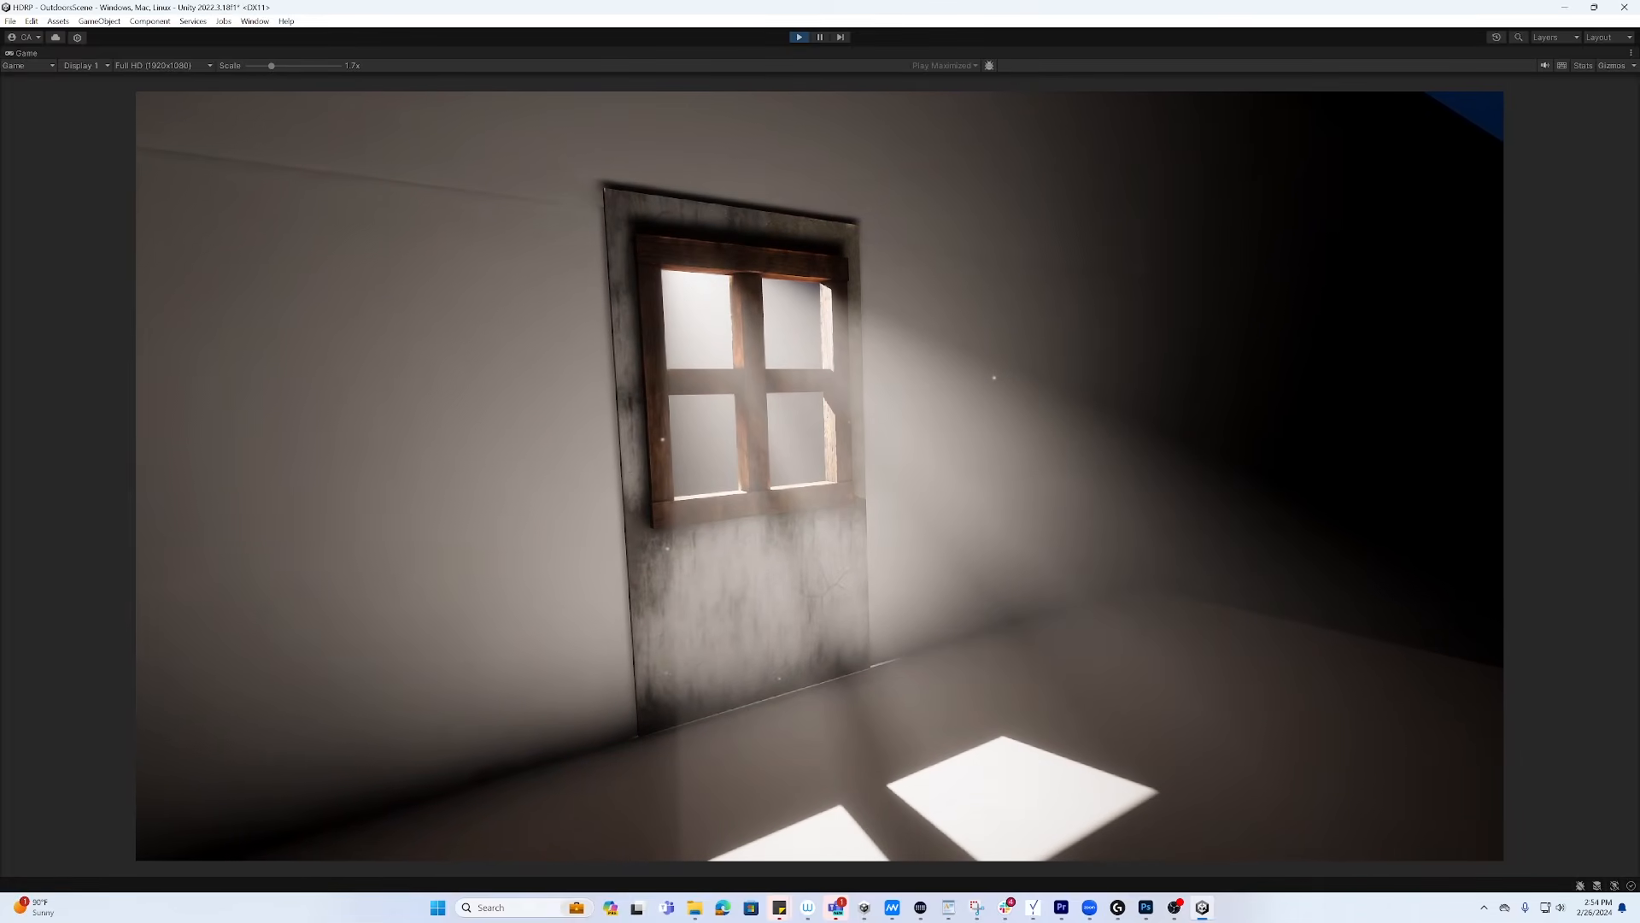